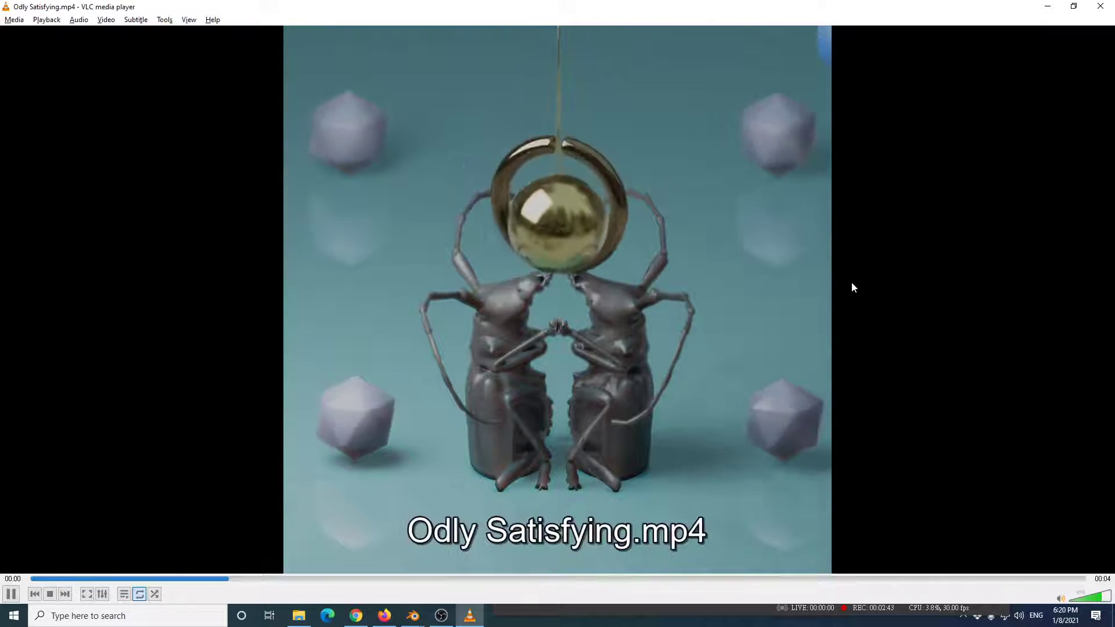
Pause the Odly Satisfying.mp4 video and switch to the Blender window with the oddly_satisfying project.
{"action": "key", "text": "space"}
{"action": "key", "text": "alt+Tab"}
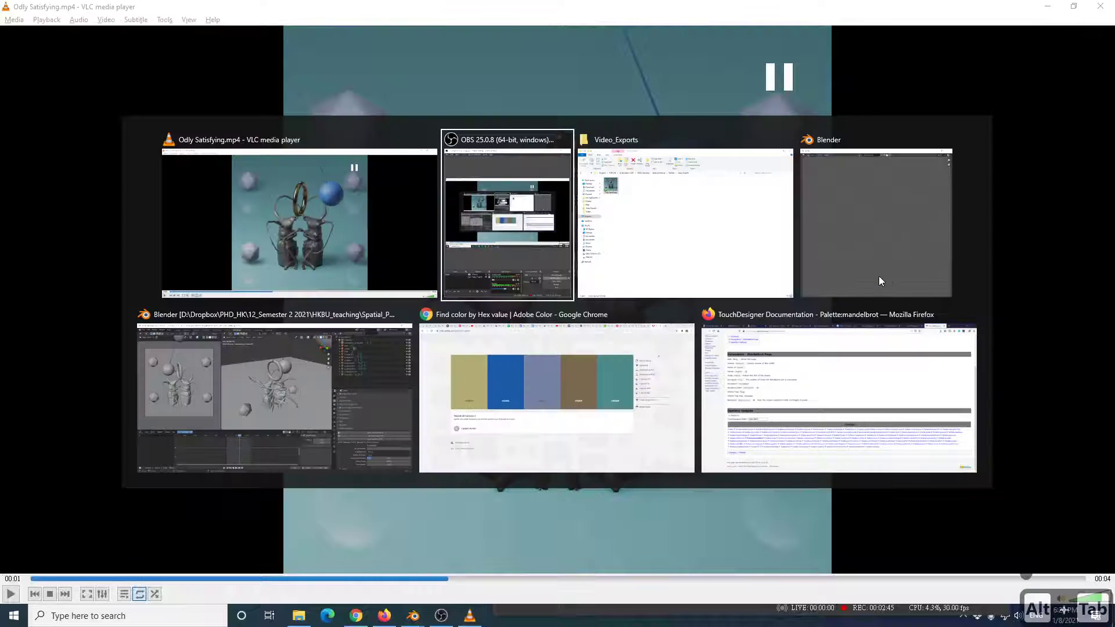
{"action": "left_click", "coordinate": [300, 418]}
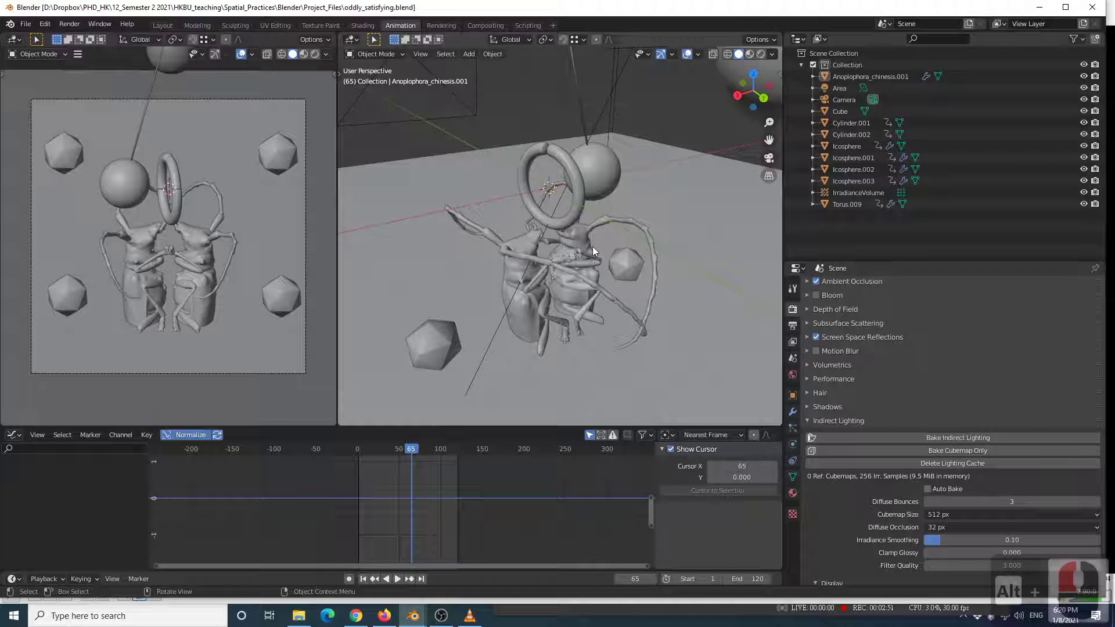
Play the scene's animation and set the camera view to Rendered shading.
{"action": "middle_click_drag", "start_coordinate": [597, 237], "coordinate": [562, 248]}
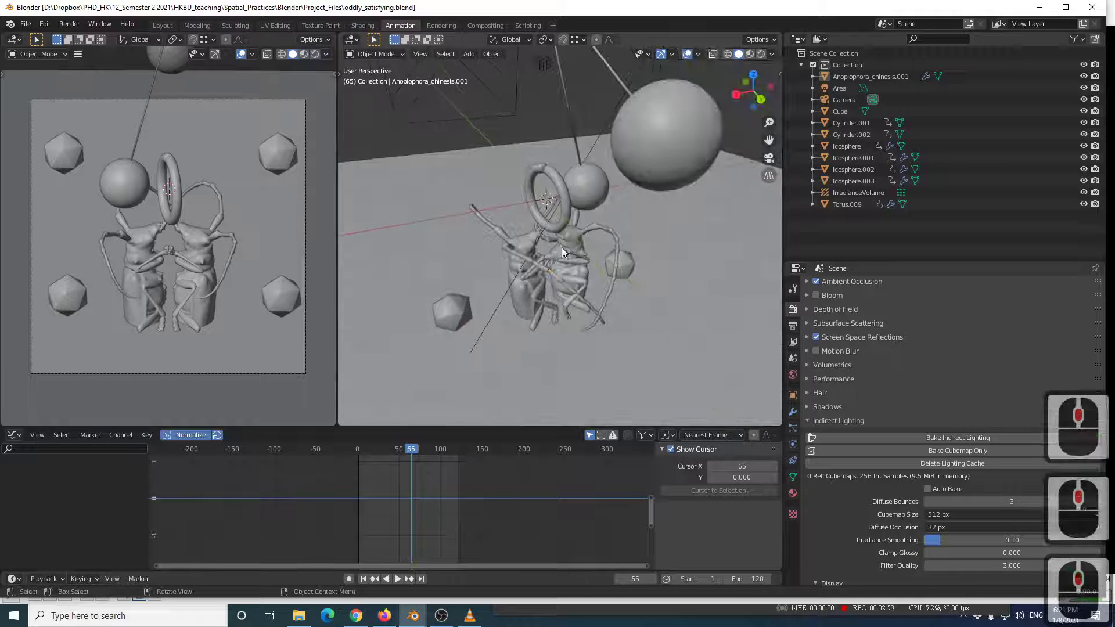
{"action": "key", "text": "space"}
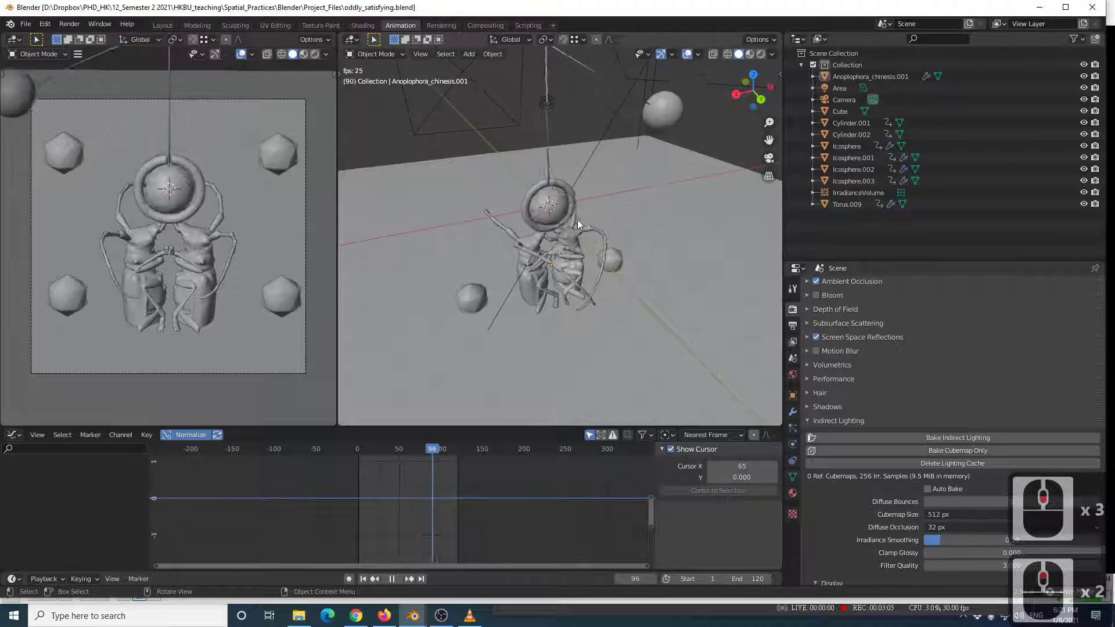
{"action": "scroll", "coordinate": [577, 220], "scroll_direction": "down", "scroll_amount": 4}
{"action": "middle_click_drag", "start_coordinate": [558, 244], "coordinate": [507, 265]}
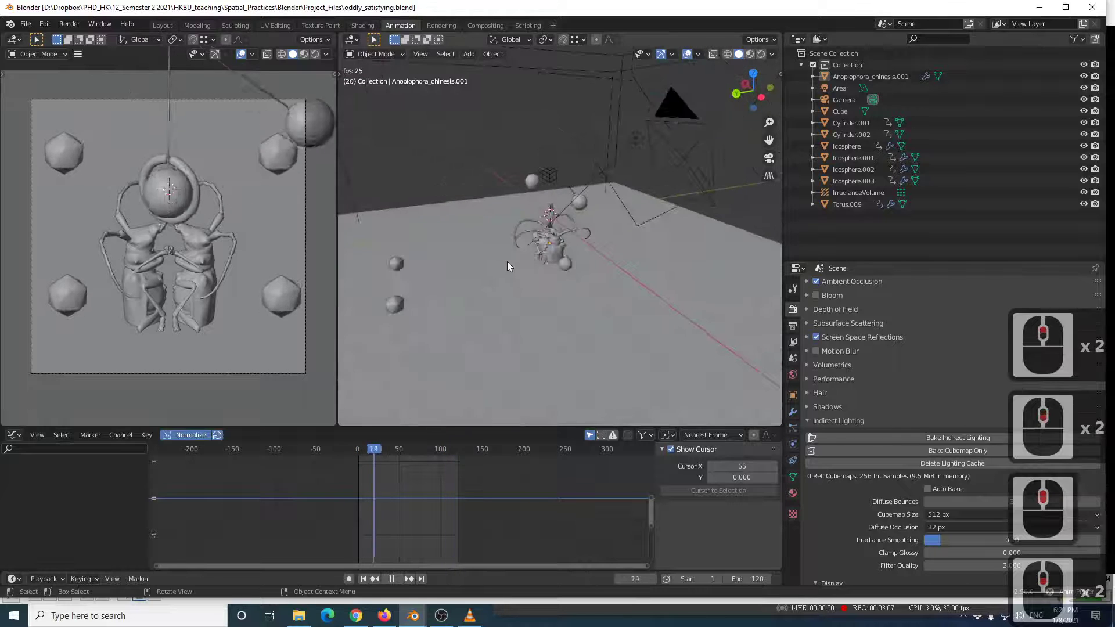
{"action": "scroll", "coordinate": [507, 261], "scroll_direction": "up", "scroll_amount": 5}
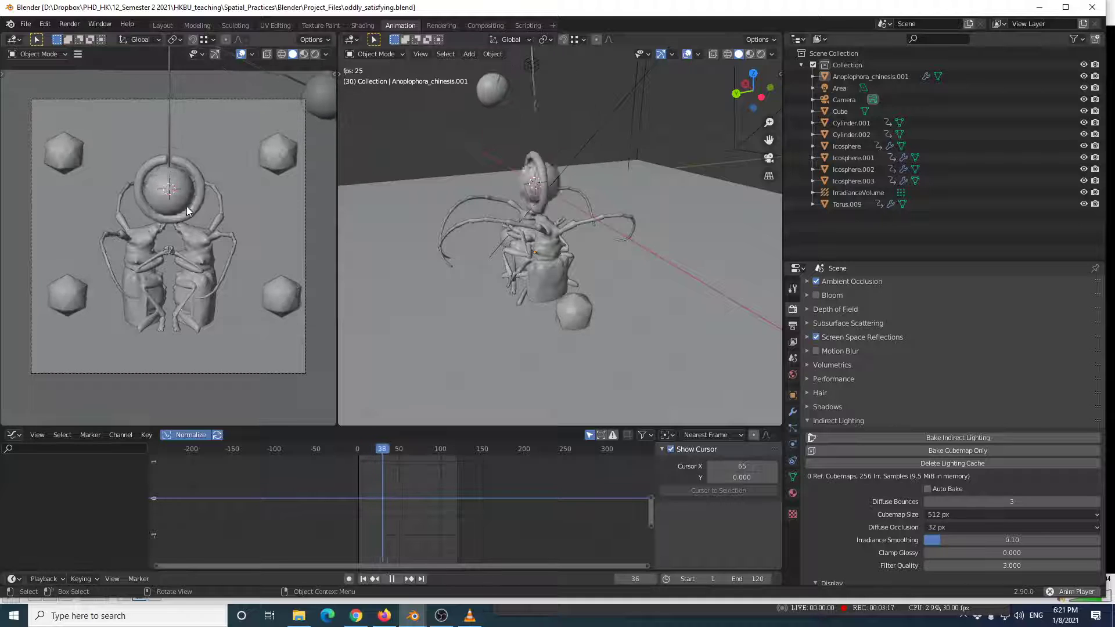
{"action": "key", "text": "z"}
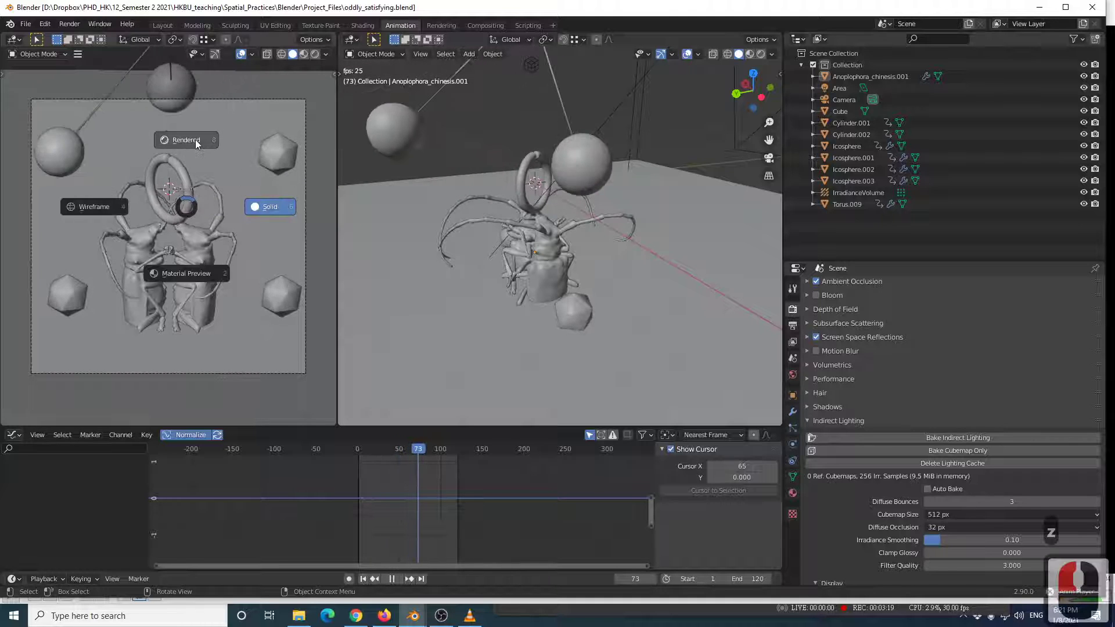
{"action": "left_click", "coordinate": [187, 139]}
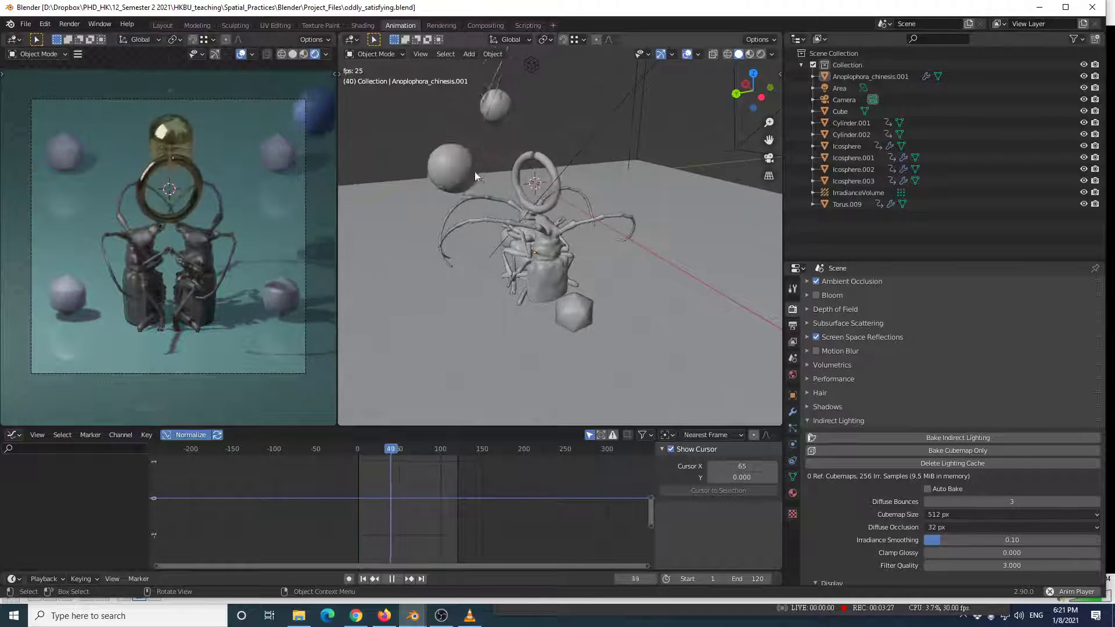
Examine the beetles, ring and swinging spheres from several angles and distances while the animation plays.
{"action": "scroll", "coordinate": [462, 253], "scroll_direction": "up", "scroll_amount": 9}
{"action": "middle_click_drag", "start_coordinate": [462, 253], "coordinate": [564, 249]}
{"action": "scroll", "coordinate": [528, 244], "scroll_direction": "down", "scroll_amount": 10}
{"action": "scroll", "coordinate": [564, 250], "scroll_direction": "up", "scroll_amount": 3}
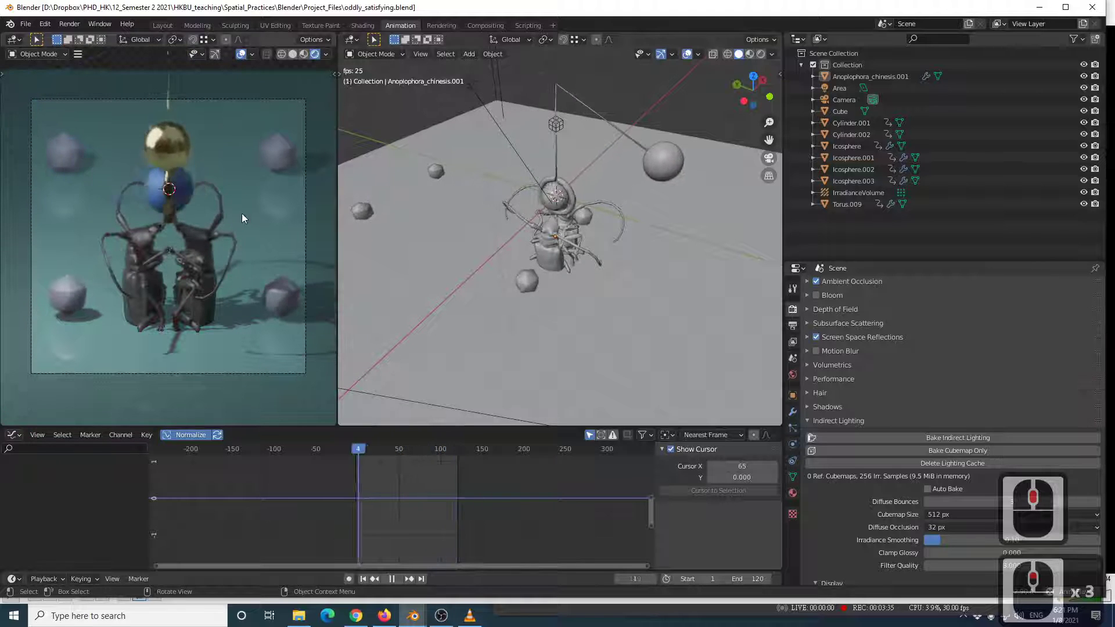
{"action": "scroll", "coordinate": [615, 243], "scroll_direction": "up", "scroll_amount": 4}
{"action": "middle_click_drag", "start_coordinate": [615, 243], "coordinate": [520, 216]}
{"action": "scroll", "coordinate": [581, 236], "scroll_direction": "up", "scroll_amount": 8}
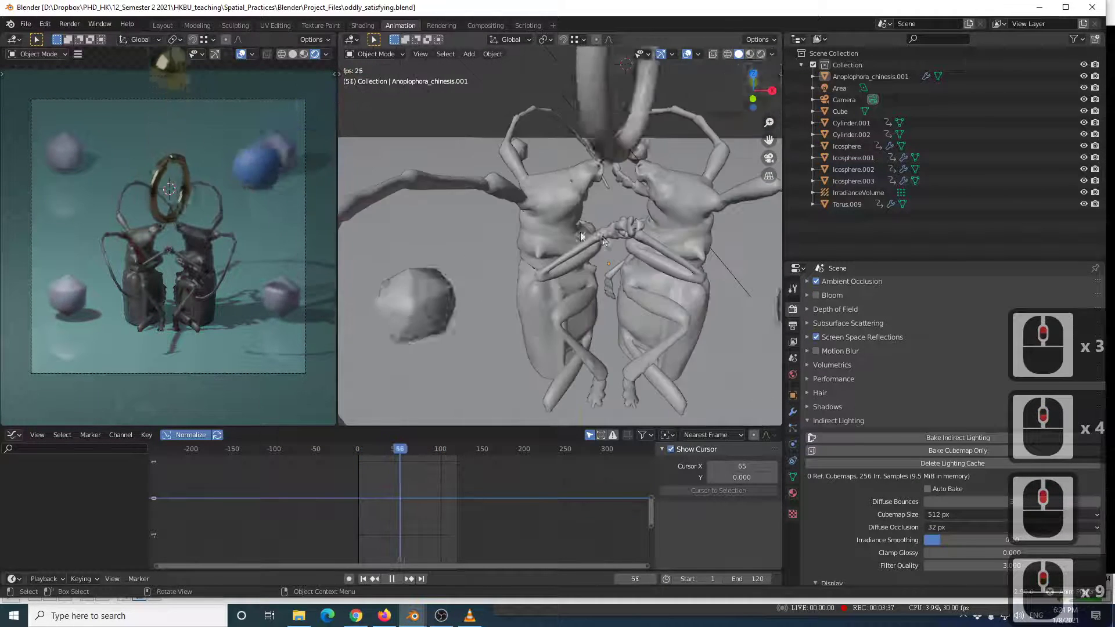
{"action": "scroll", "coordinate": [581, 236], "scroll_direction": "down", "scroll_amount": 4}
{"action": "middle_click_drag", "start_coordinate": [582, 236], "coordinate": [518, 235]}
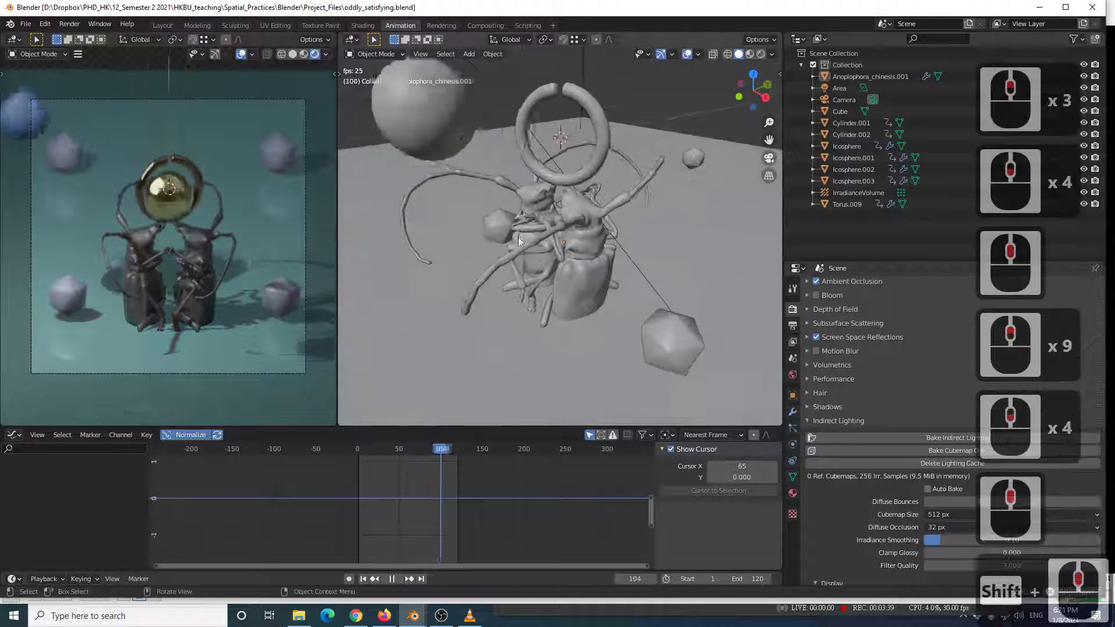
{"action": "scroll", "coordinate": [512, 242], "scroll_direction": "up", "scroll_amount": 3}
{"action": "scroll", "coordinate": [514, 243], "scroll_direction": "down", "scroll_amount": 2}
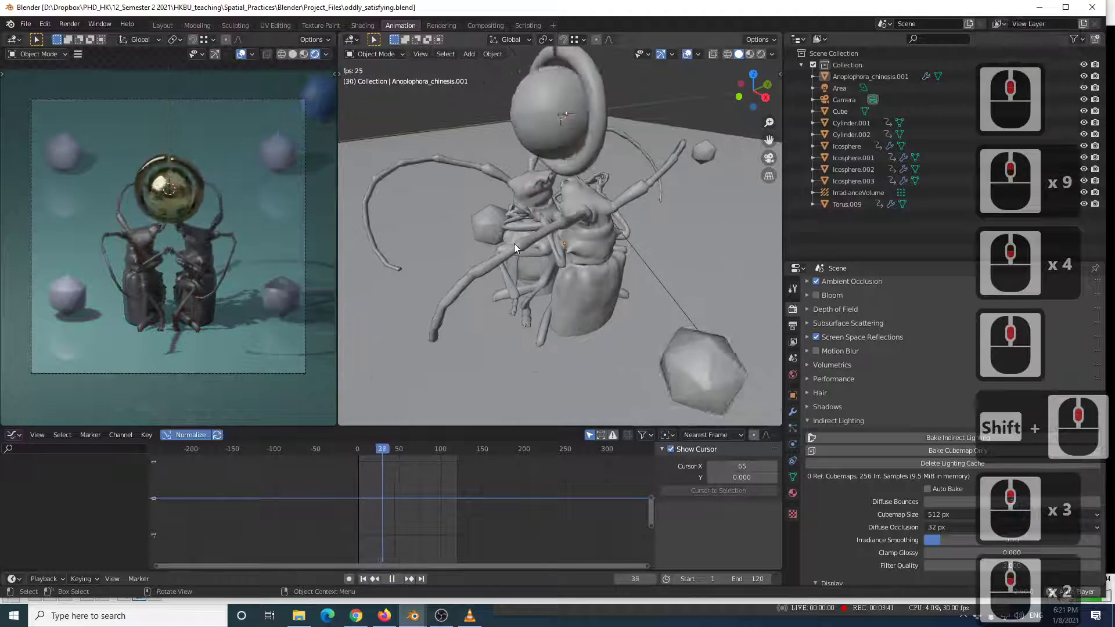
{"action": "middle_click_drag", "start_coordinate": [535, 221], "coordinate": [555, 221]}
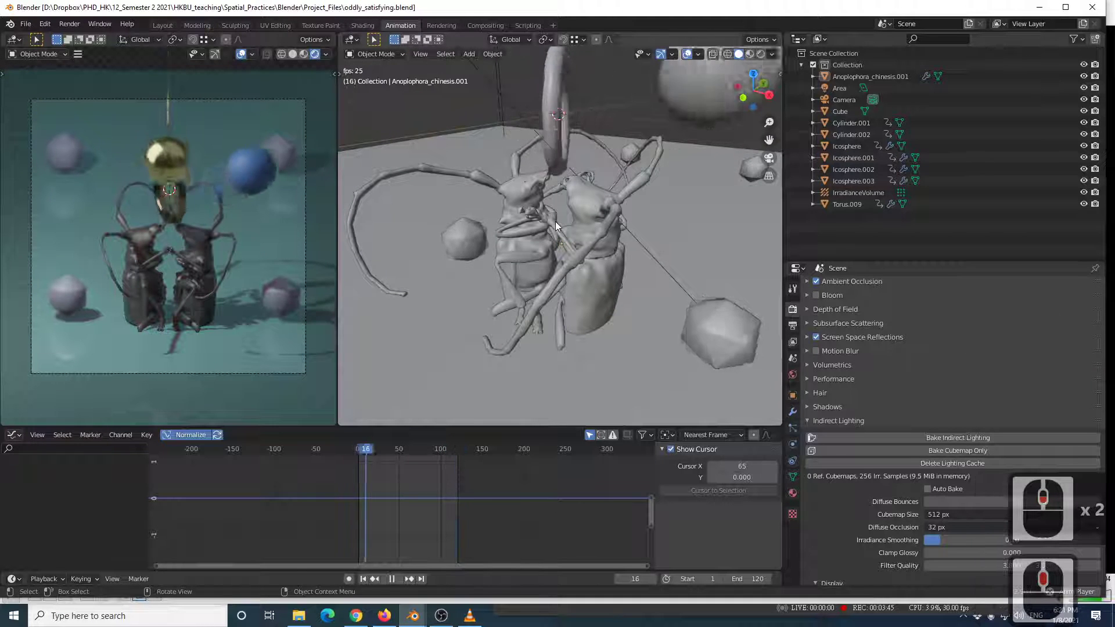
{"action": "scroll", "coordinate": [557, 222], "scroll_direction": "down", "scroll_amount": 2}
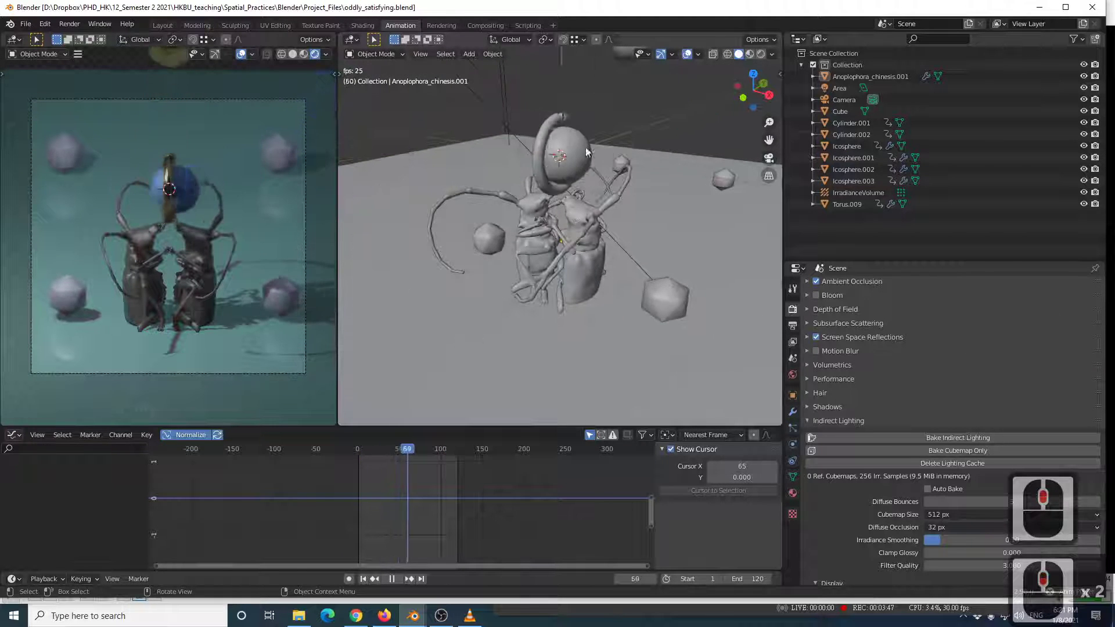
{"action": "scroll", "coordinate": [610, 168], "scroll_direction": "down", "scroll_amount": 3}
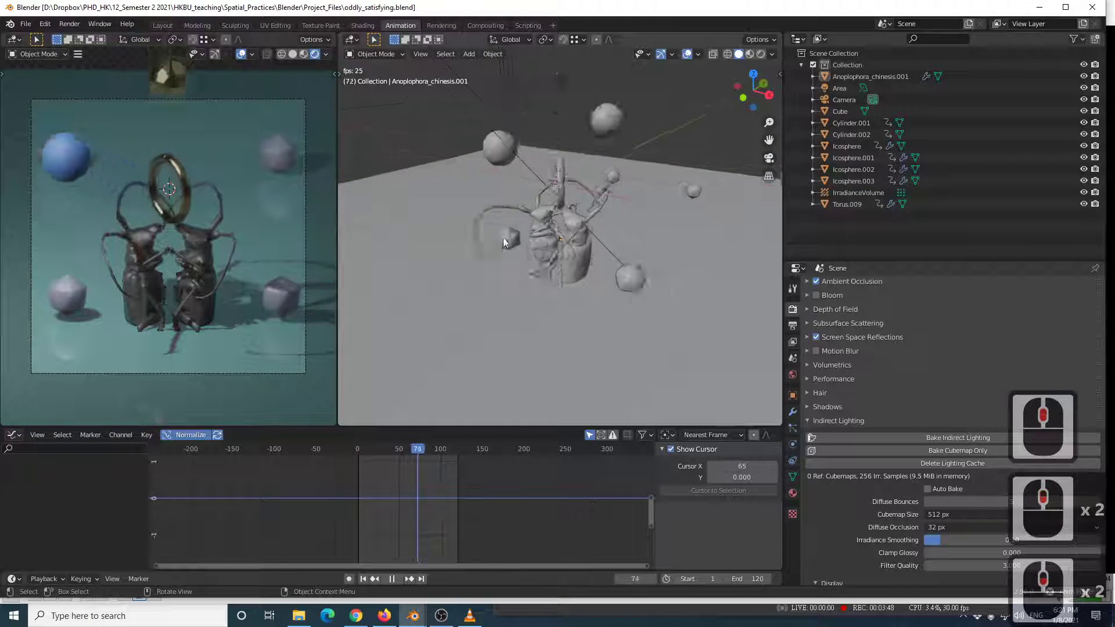
Inspect the beetle model and the swinging pendulum by selecting each in turn, and clear the selection.
{"action": "scroll", "coordinate": [557, 188], "scroll_direction": "up", "scroll_amount": 4}
{"action": "middle_click_drag", "start_coordinate": [559, 197], "coordinate": [518, 204]}
{"action": "scroll", "coordinate": [518, 203], "scroll_direction": "up", "scroll_amount": 3}
{"action": "left_click", "coordinate": [548, 189]}
{"action": "scroll", "coordinate": [562, 199], "scroll_direction": "down", "scroll_amount": 5}
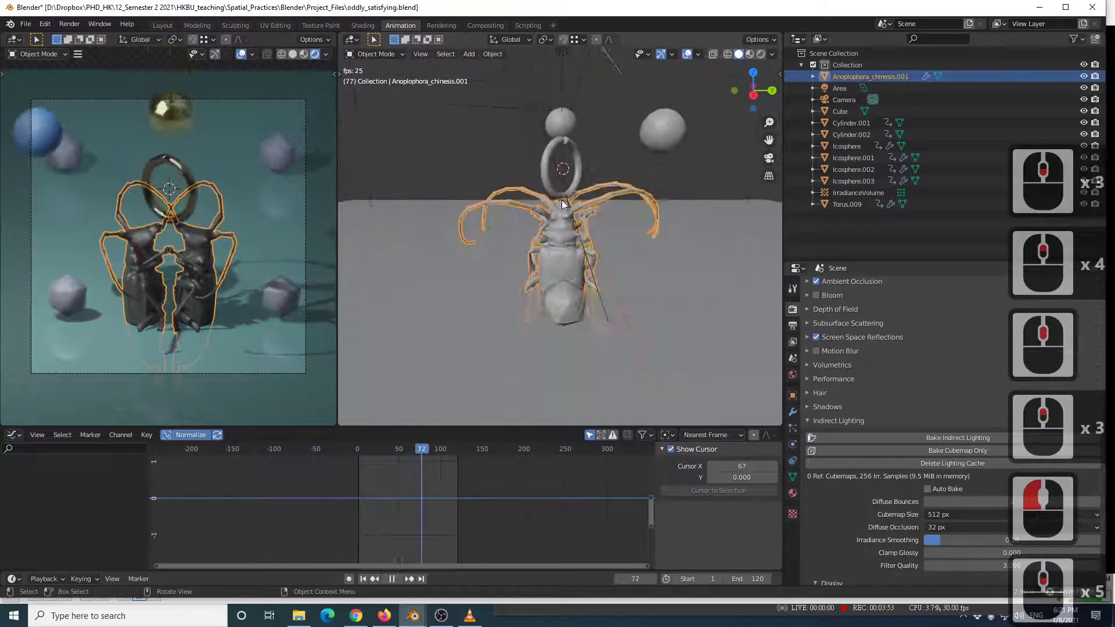
{"action": "left_click", "coordinate": [508, 140]}
{"action": "middle_click_drag", "start_coordinate": [509, 141], "coordinate": [438, 207]}
{"action": "scroll", "coordinate": [594, 204], "scroll_direction": "up", "scroll_amount": 3}
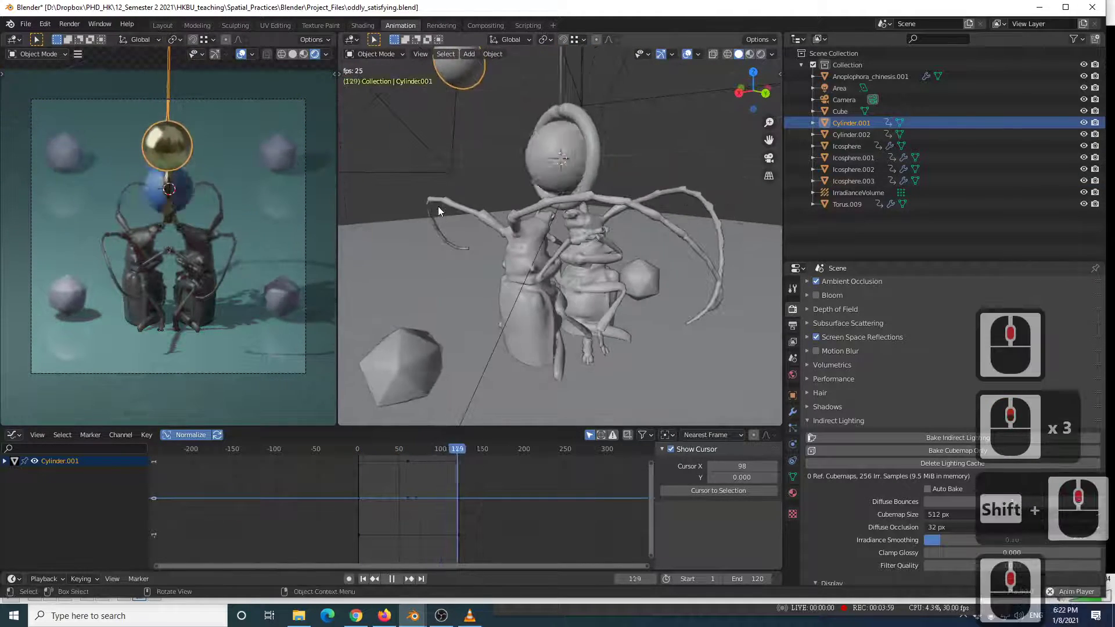
{"action": "left_click", "coordinate": [438, 207]}
{"action": "left_click", "coordinate": [436, 180]}
{"action": "scroll", "coordinate": [507, 222], "scroll_direction": "down", "scroll_amount": 3}
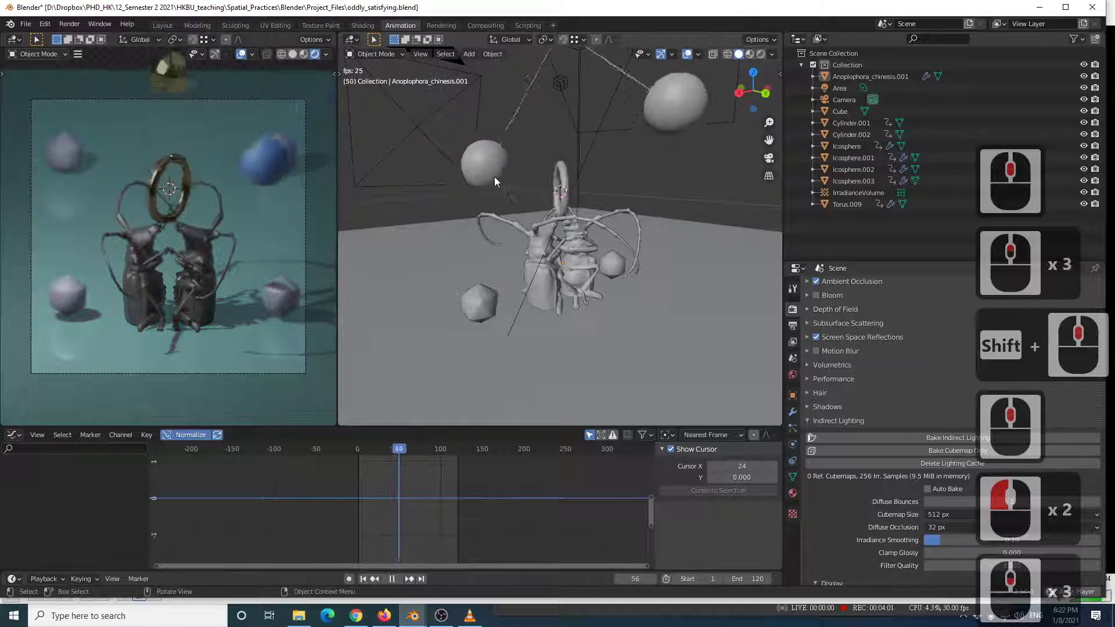
Stop the animation and create a new General file without saving the changes to oddly_satisfying.
{"action": "key", "text": "space"}
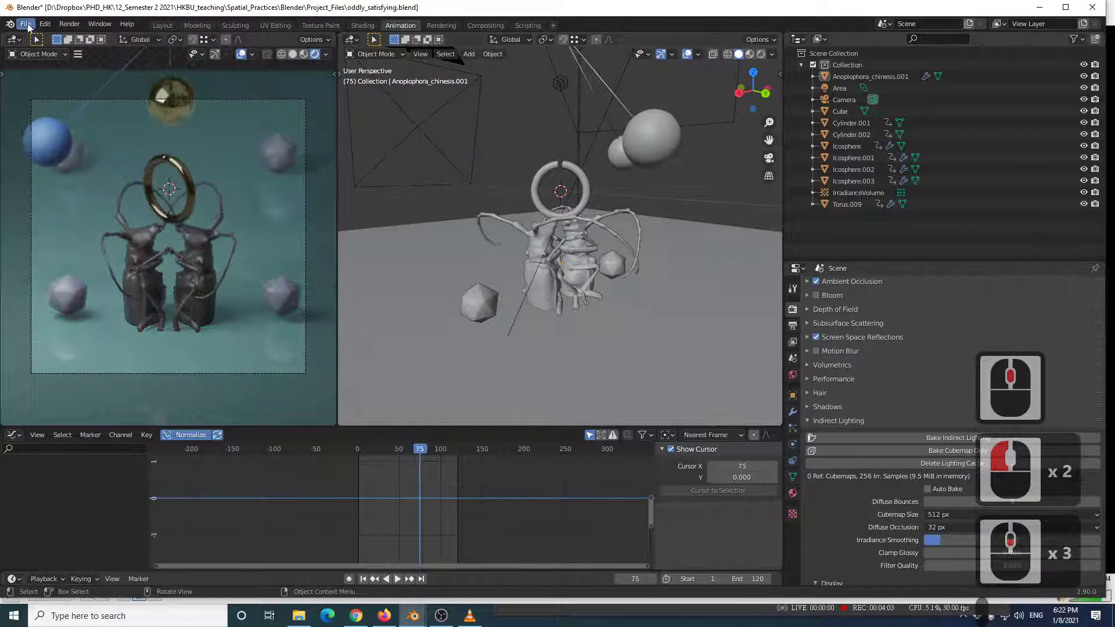
{"action": "left_click", "coordinate": [28, 24]}
{"action": "mouse_move", "coordinate": [36, 38]}
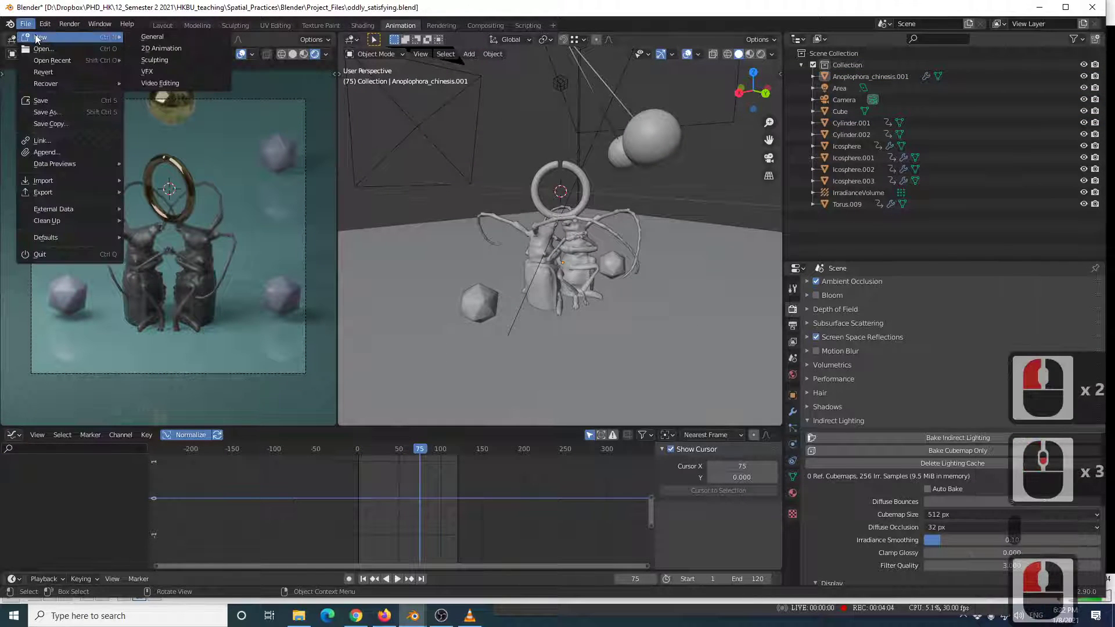
{"action": "left_click", "coordinate": [149, 39]}
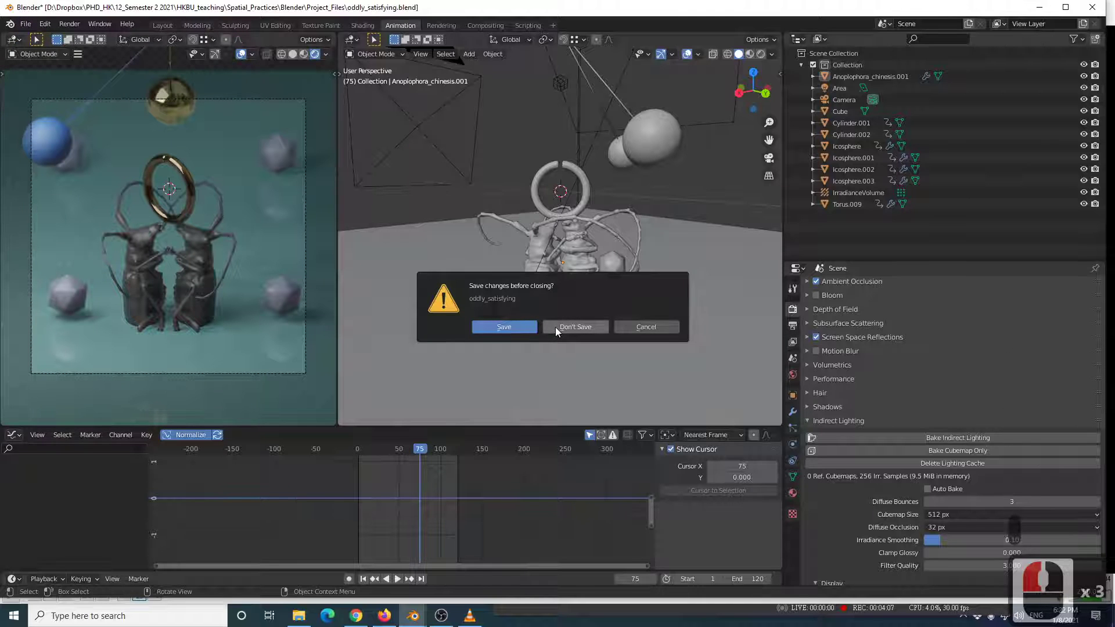
{"action": "left_click", "coordinate": [574, 327]}
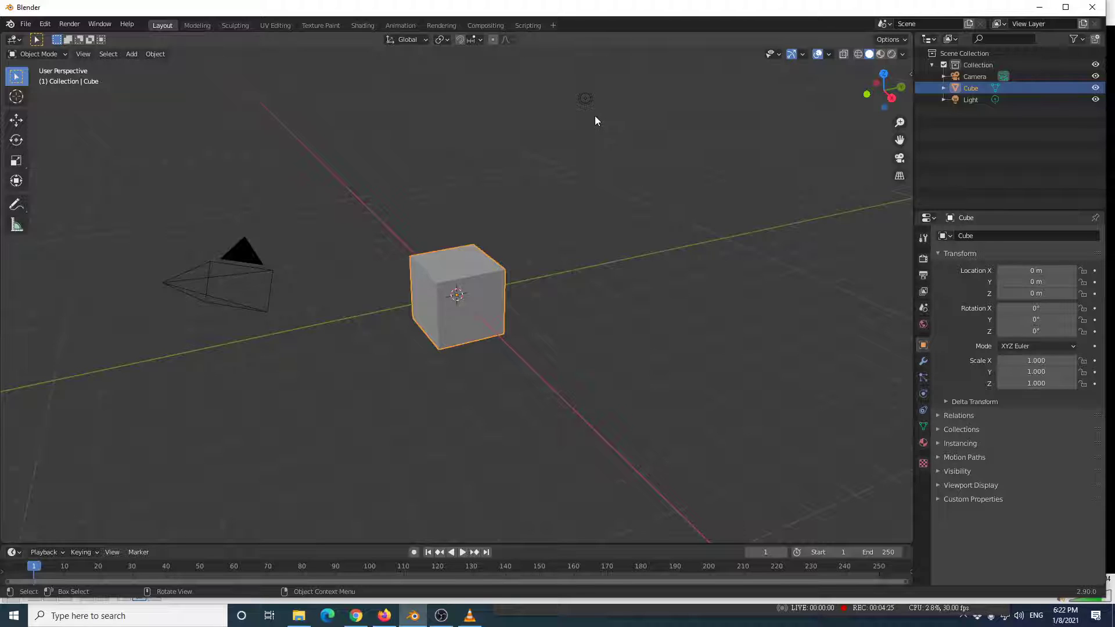
Deselect the cube and select the light, the cube and the camera one after another to identify them.
{"action": "left_click", "coordinate": [504, 174]}
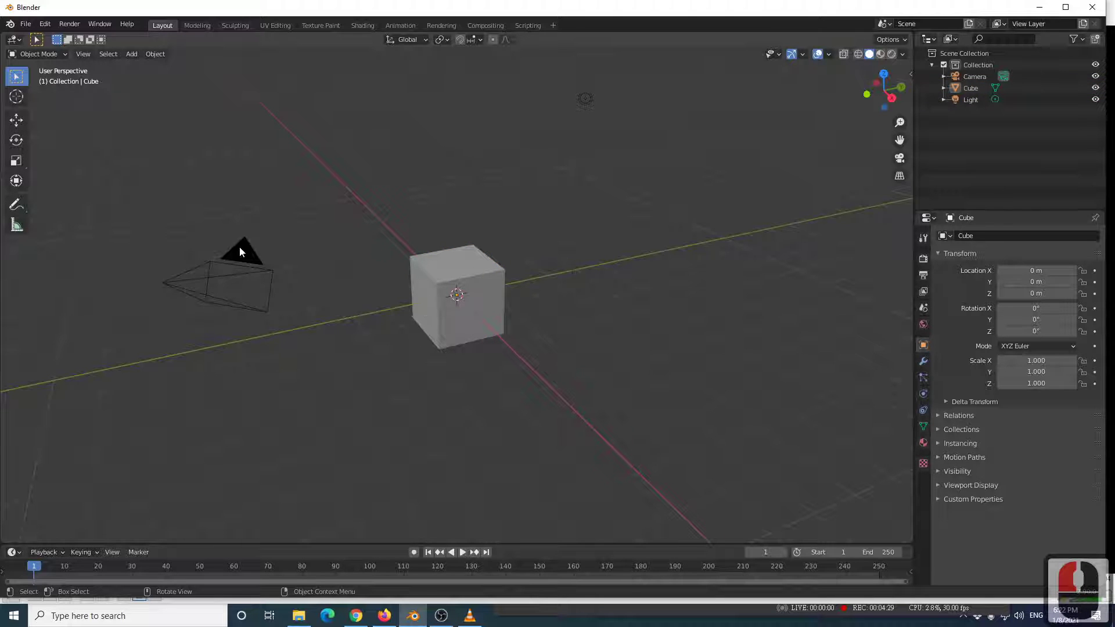
{"action": "left_click", "coordinate": [966, 100]}
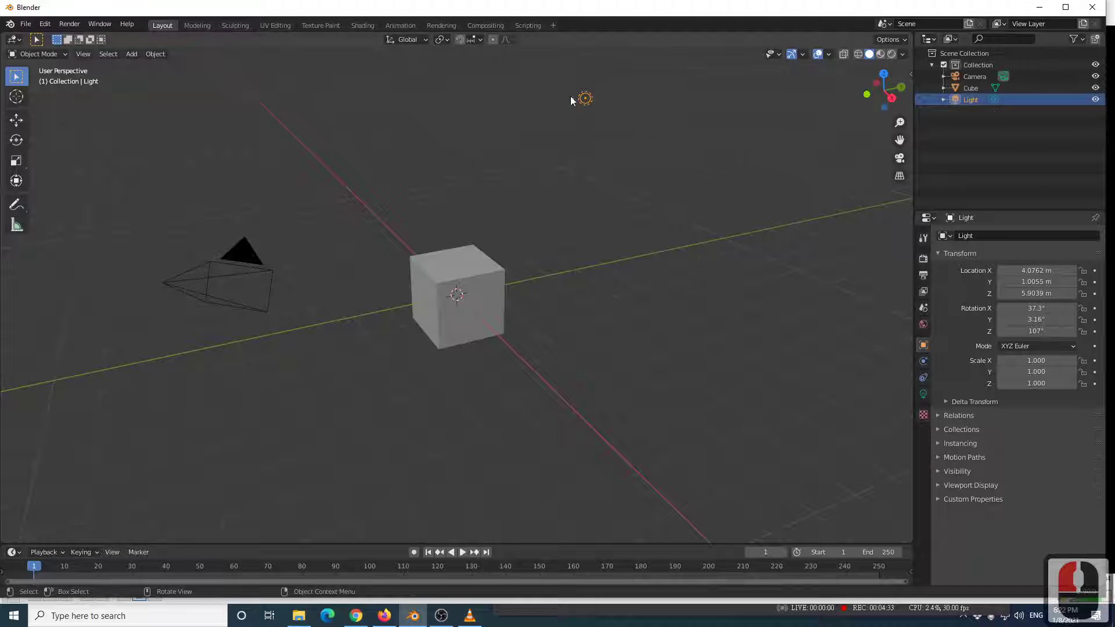
{"action": "left_click", "coordinate": [965, 88]}
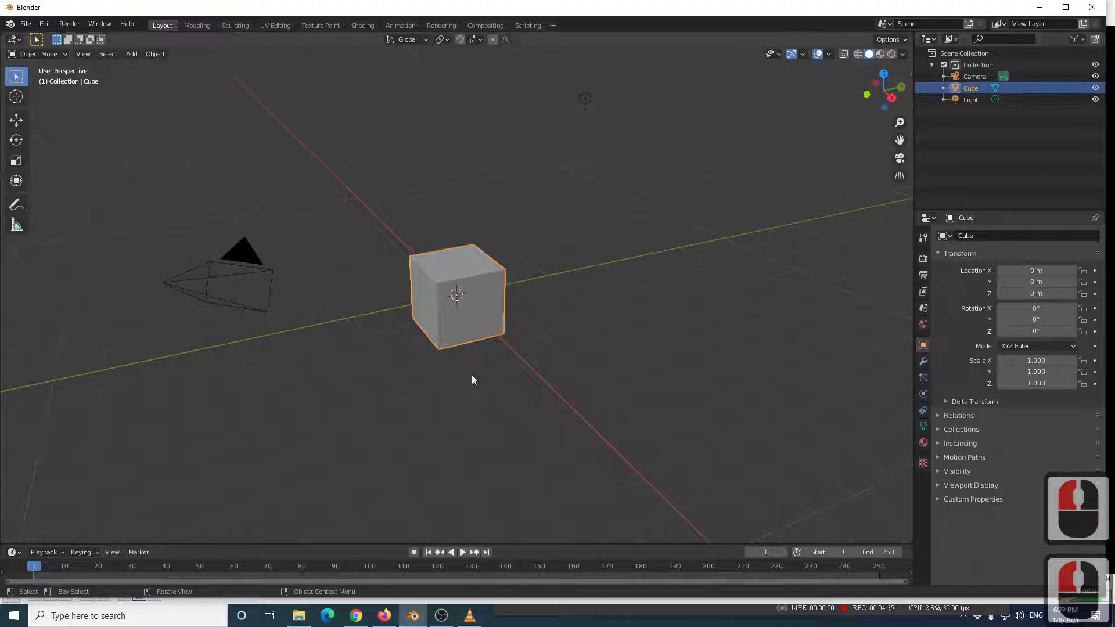
{"action": "left_click", "coordinate": [973, 78]}
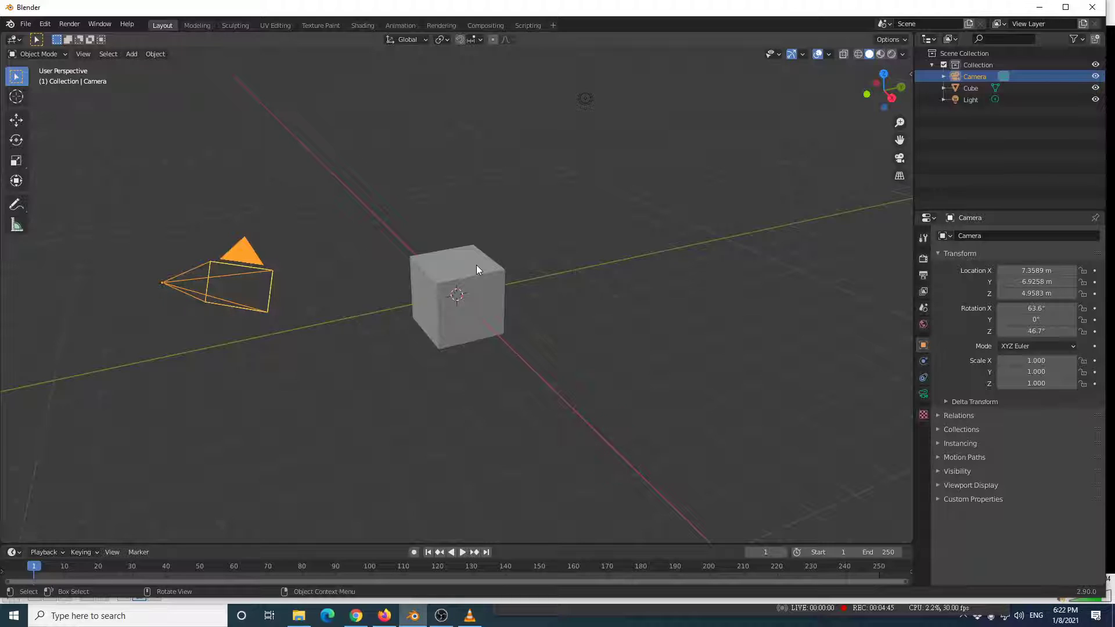
Examine the default camera, cube and light from different angles and zoom distances.
{"action": "middle_click_drag", "start_coordinate": [635, 266], "coordinate": [370, 257]}
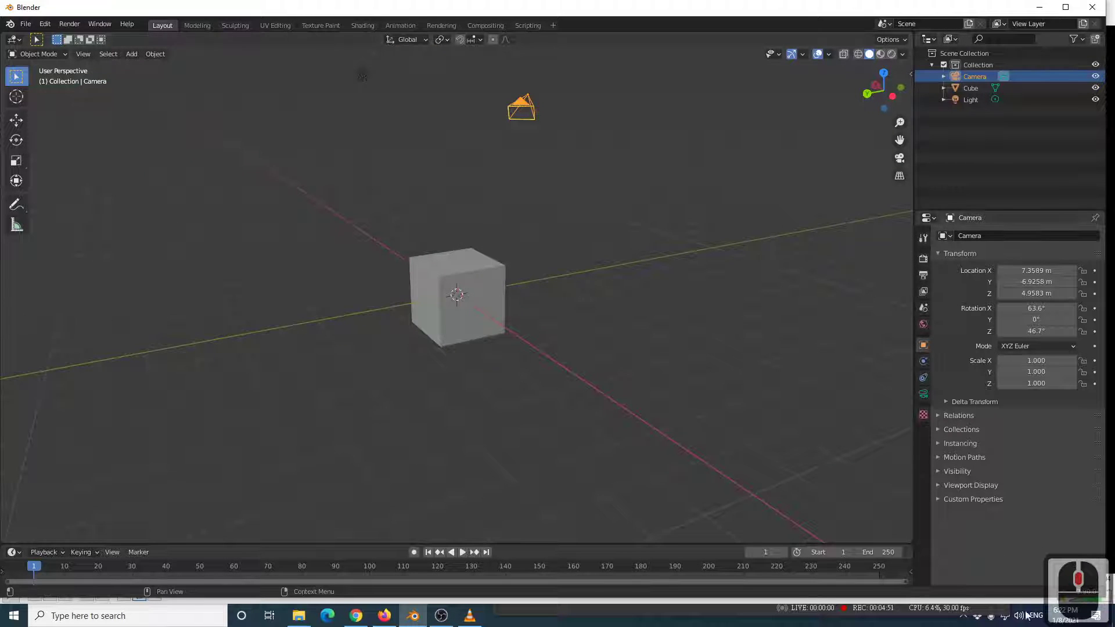
{"action": "middle_click_drag", "start_coordinate": [435, 339], "coordinate": [537, 301]}
{"action": "scroll", "coordinate": [512, 300], "scroll_direction": "down", "scroll_amount": 3}
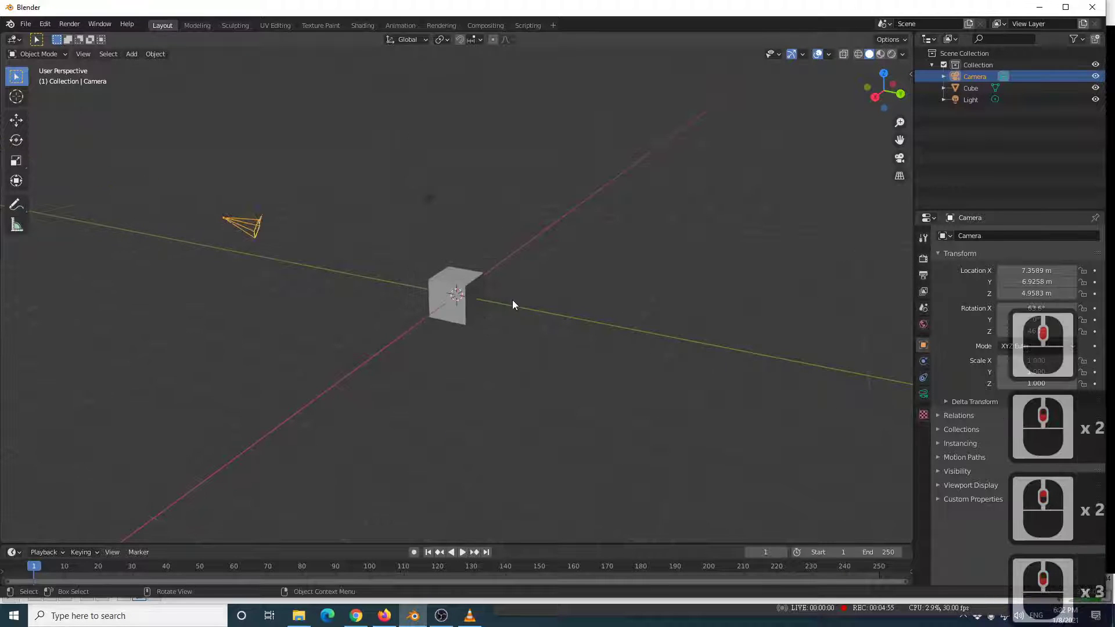
{"action": "scroll", "coordinate": [503, 289], "scroll_direction": "up", "scroll_amount": 3}
{"action": "scroll", "coordinate": [501, 287], "scroll_direction": "down", "scroll_amount": 3}
{"action": "scroll", "coordinate": [501, 291], "scroll_direction": "down", "scroll_amount": 4}
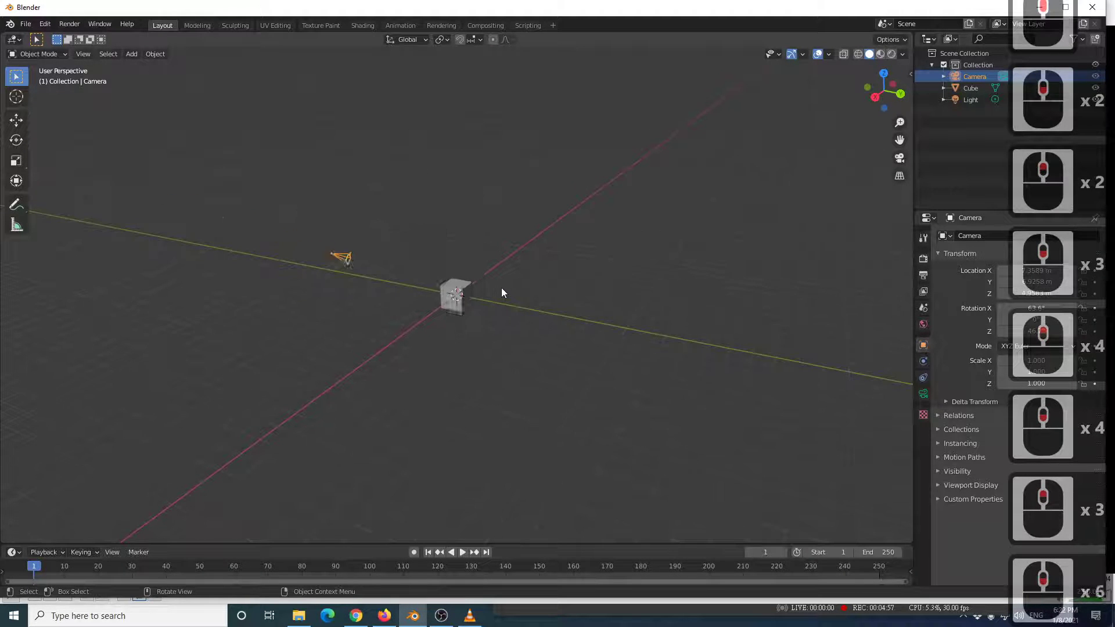
{"action": "scroll", "coordinate": [501, 291], "scroll_direction": "up", "scroll_amount": 6}
{"action": "middle_click_drag", "start_coordinate": [500, 290], "coordinate": [461, 291]}
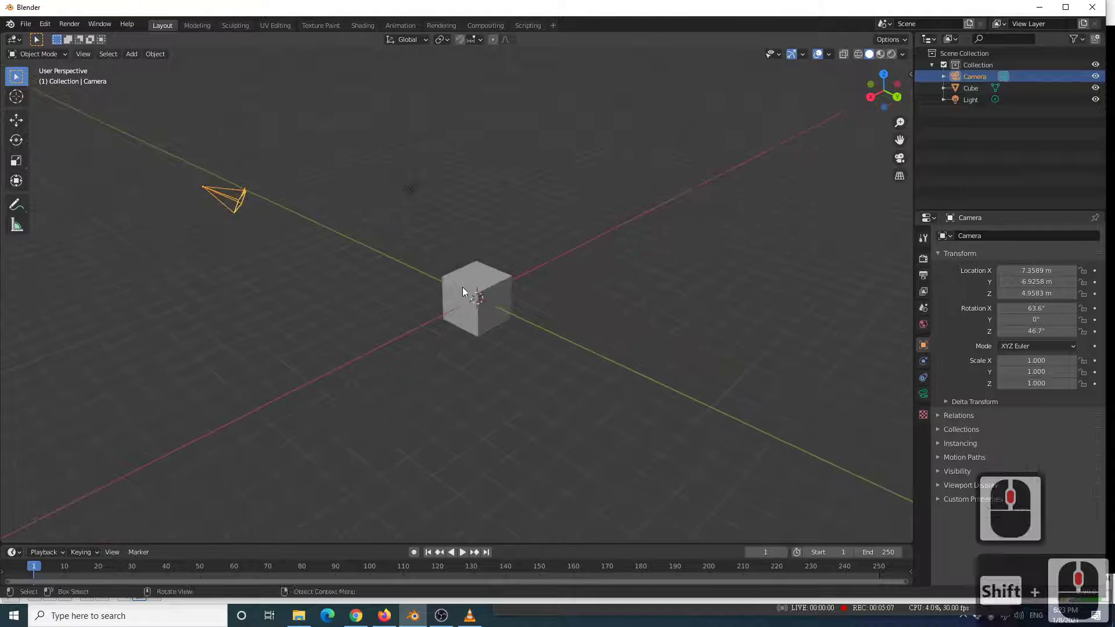
Delete the default cube at the scene's origin and undo the deletion.
{"action": "left_click", "coordinate": [486, 276]}
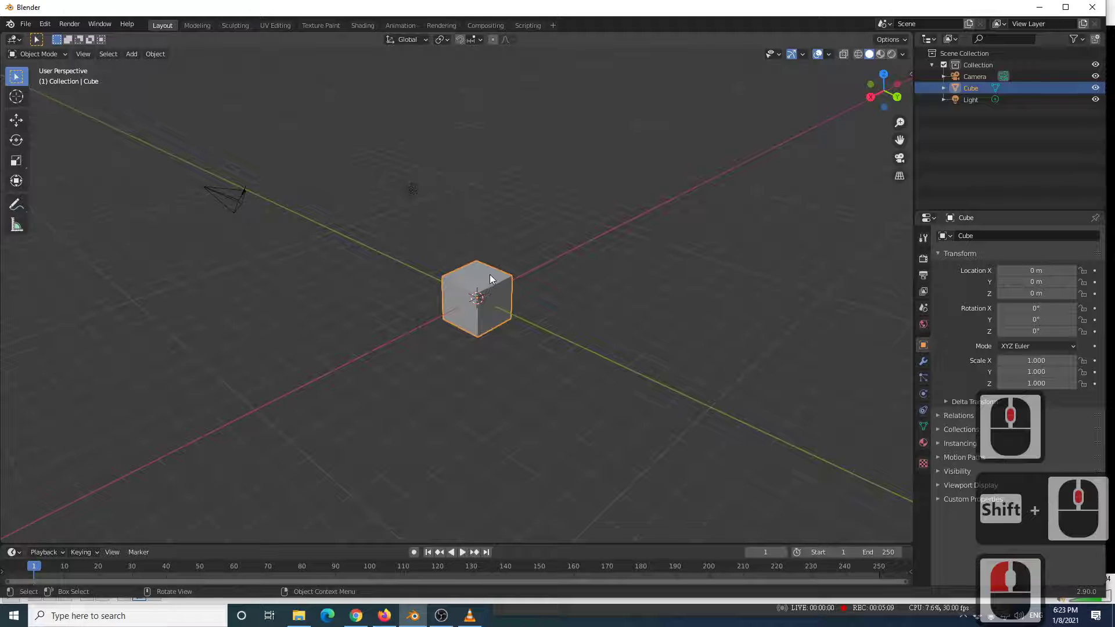
{"action": "scroll", "coordinate": [492, 283], "scroll_direction": "up", "scroll_amount": 2}
{"action": "scroll", "coordinate": [492, 284], "scroll_direction": "down", "scroll_amount": 2}
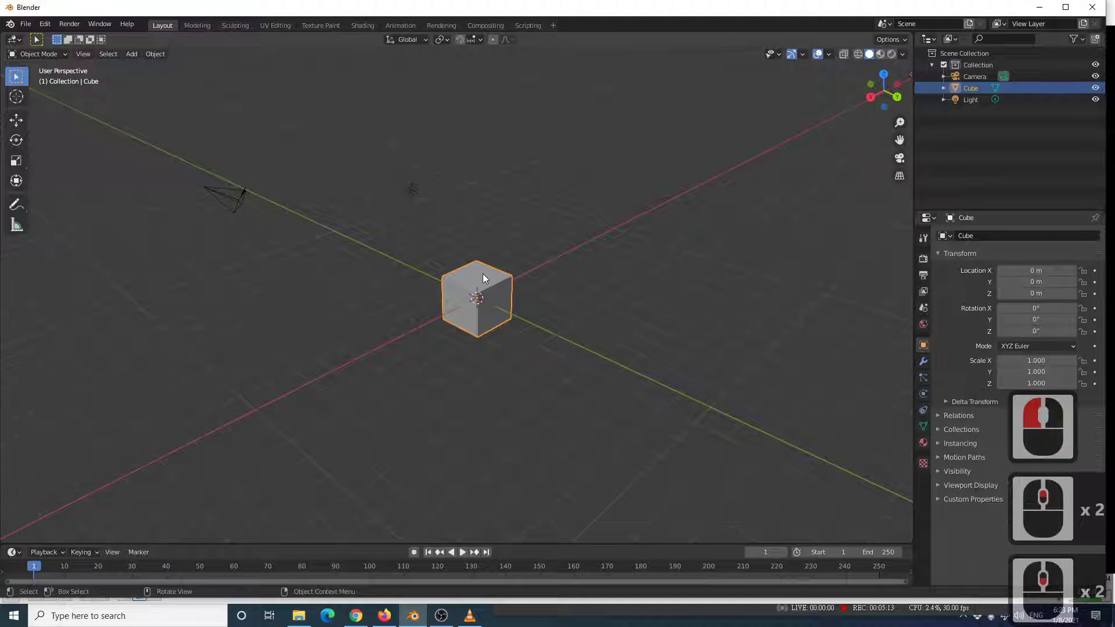
{"action": "key", "text": "x"}
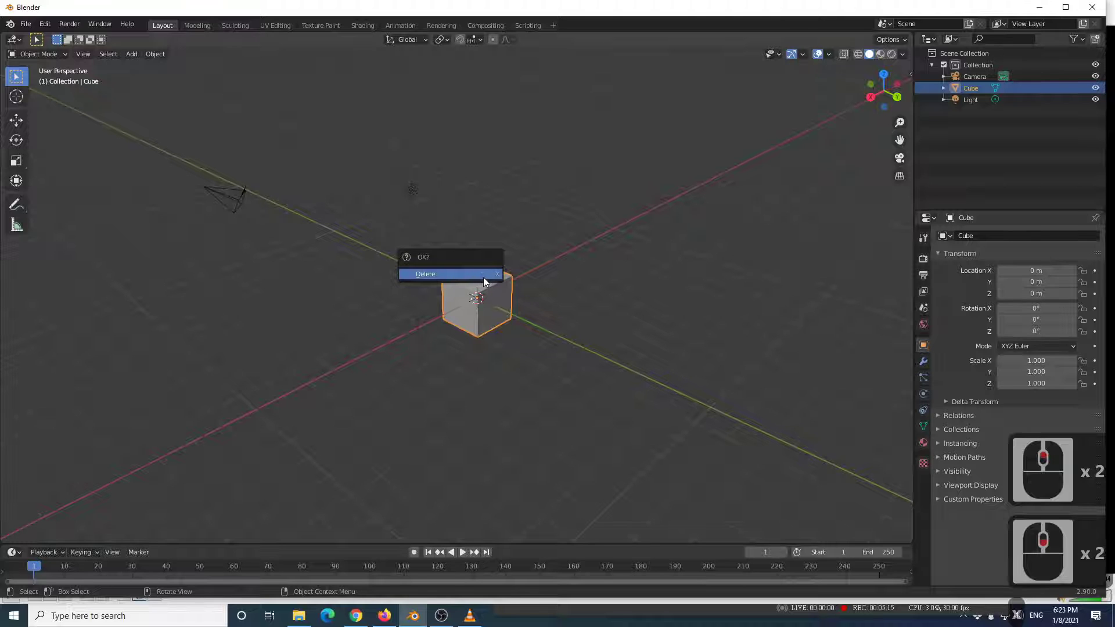
{"action": "left_click", "coordinate": [483, 281]}
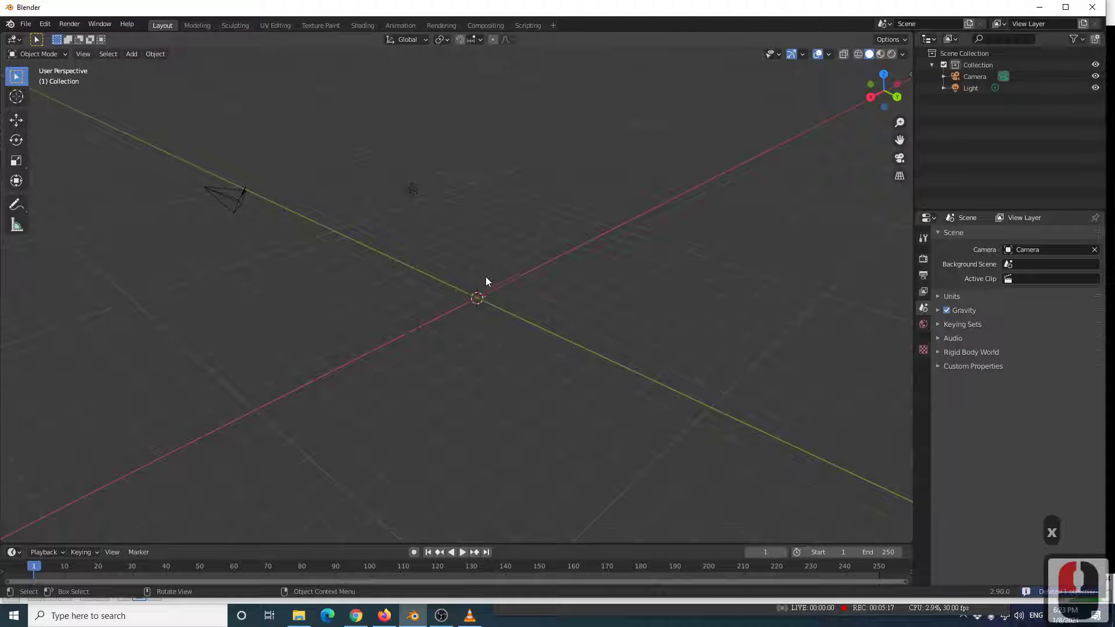
{"action": "key", "text": "ctrl+z"}
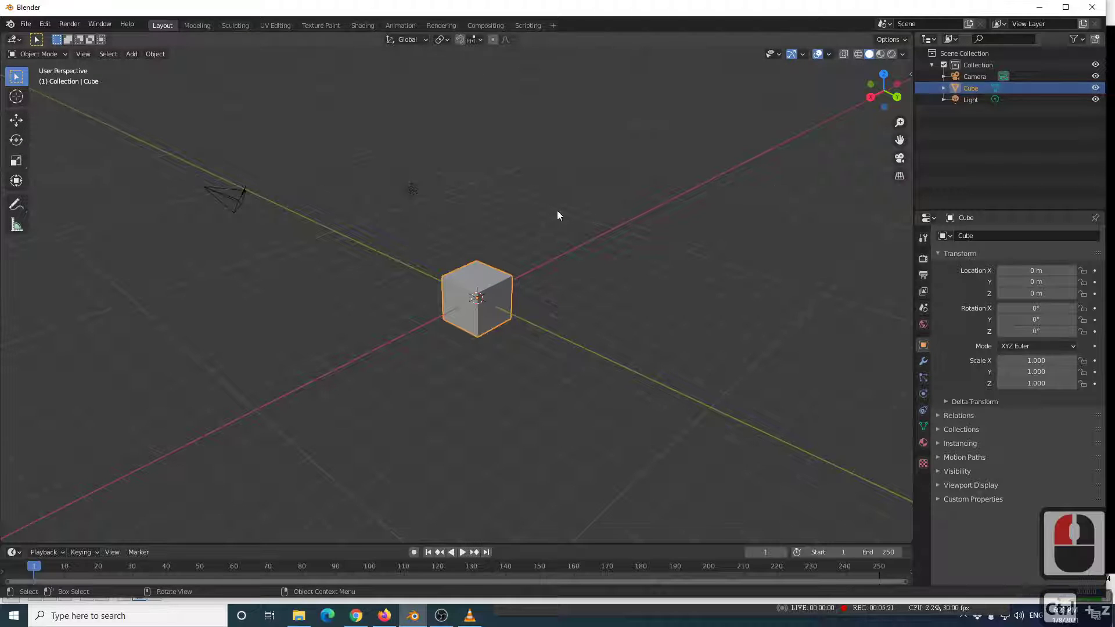
Delete the selected cube once more using its object context options, and undo that deletion.
{"action": "key", "text": "ctrl+z"}
{"action": "left_click", "coordinate": [494, 294]}
{"action": "right_click", "coordinate": [493, 295]}
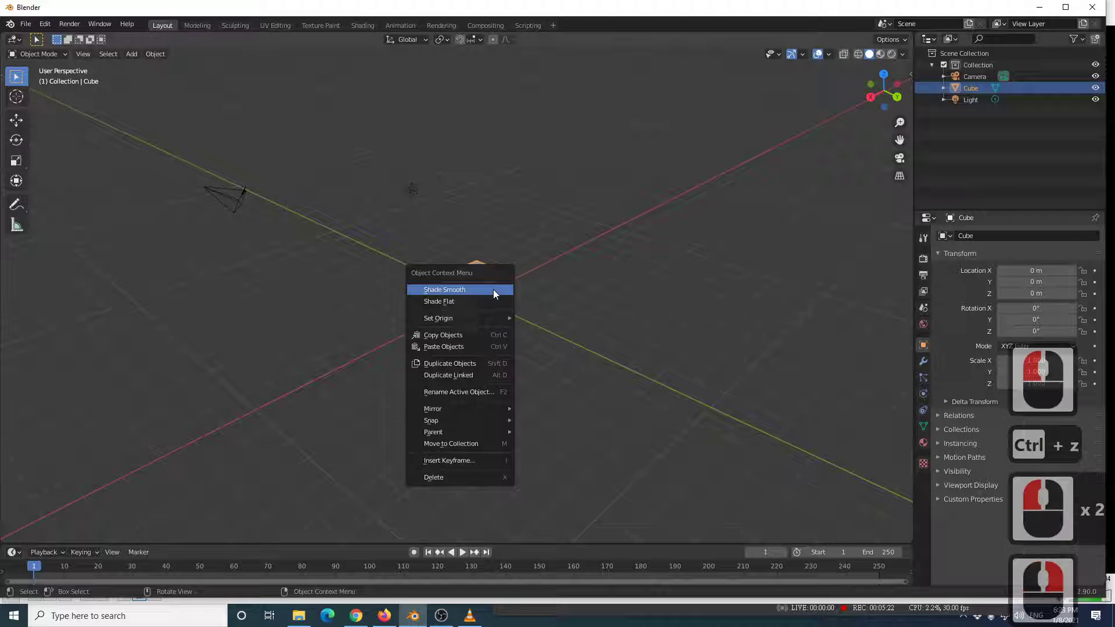
{"action": "left_click", "coordinate": [475, 481]}
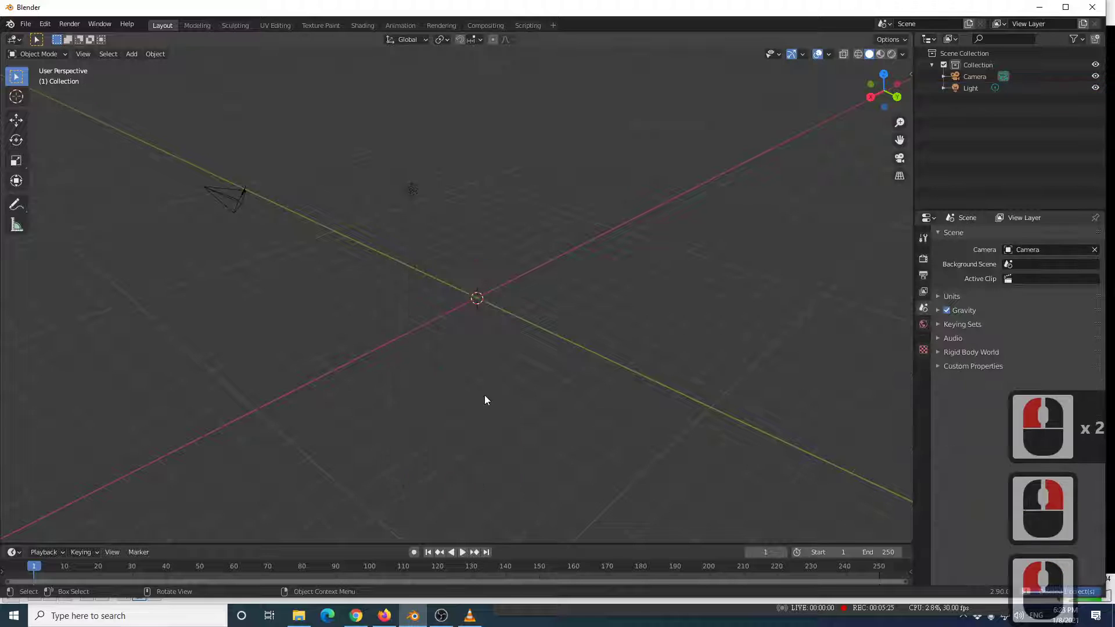
{"action": "key", "text": "ctrl+z"}
View the outliner's object options for the cube, deselect the cube and select it again in the viewport.
{"action": "right_click", "coordinate": [956, 93]}
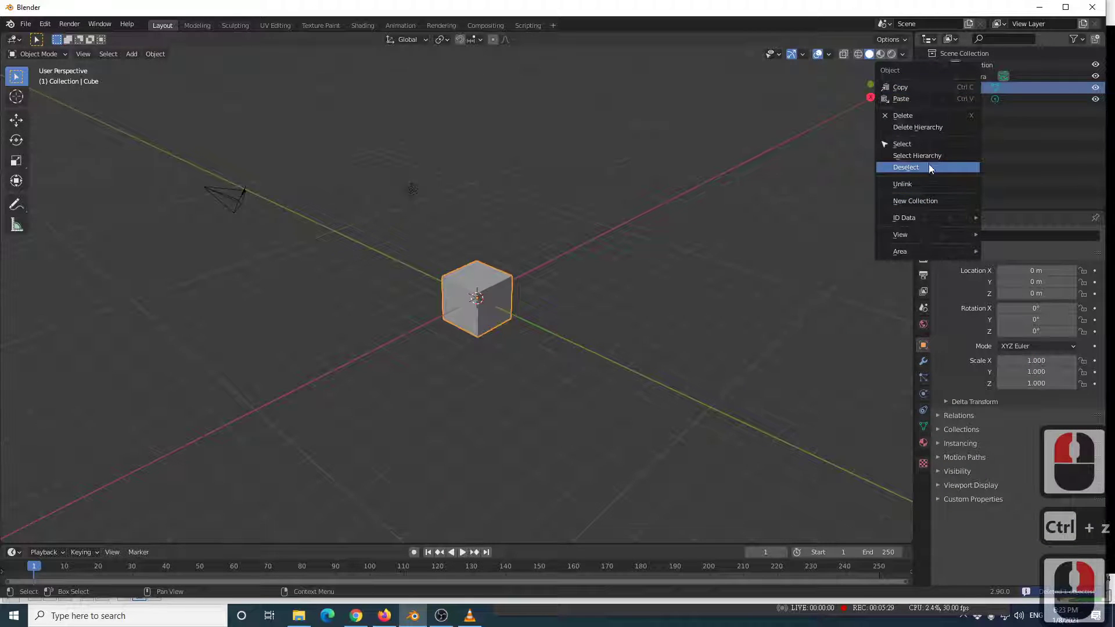
{"action": "left_click", "coordinate": [641, 227]}
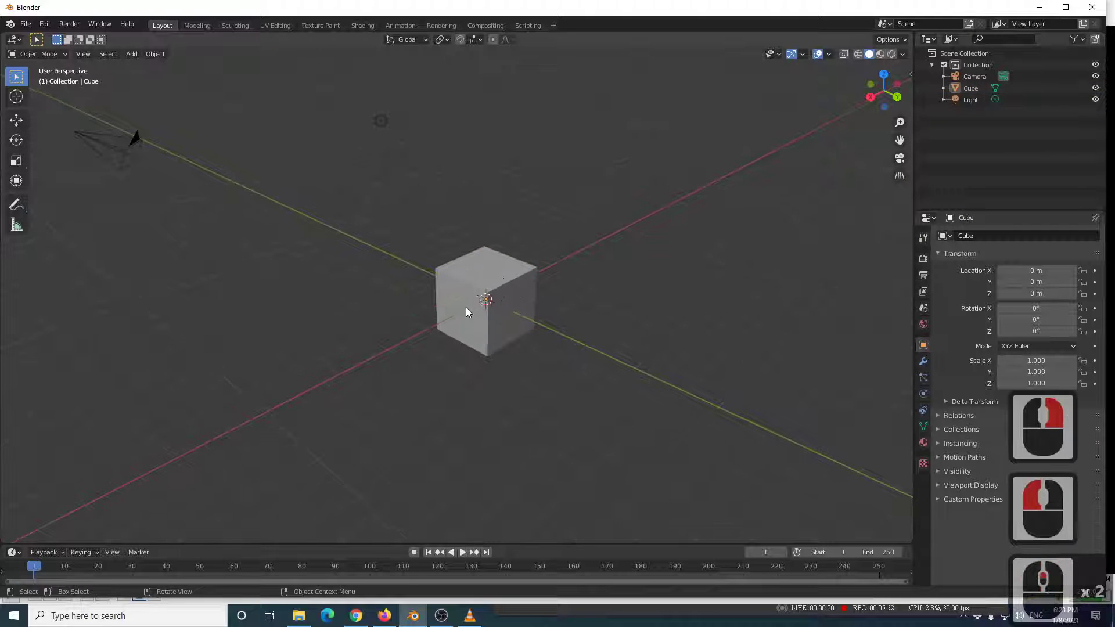
{"action": "left_click", "coordinate": [502, 301]}
{"action": "mouse_move", "coordinate": [530, 284]}
{"action": "middle_mouse_down"}
{"action": "mouse_move", "coordinate": [489, 281]}
{"action": "mouse_move", "coordinate": [533, 253]}
{"action": "mouse_move", "coordinate": [527, 291]}
{"action": "middle_mouse_up"}
{"action": "scroll", "coordinate": [528, 285], "scroll_direction": "up", "scroll_amount": 2}
{"action": "scroll", "coordinate": [529, 291], "scroll_direction": "up", "scroll_amount": 2}
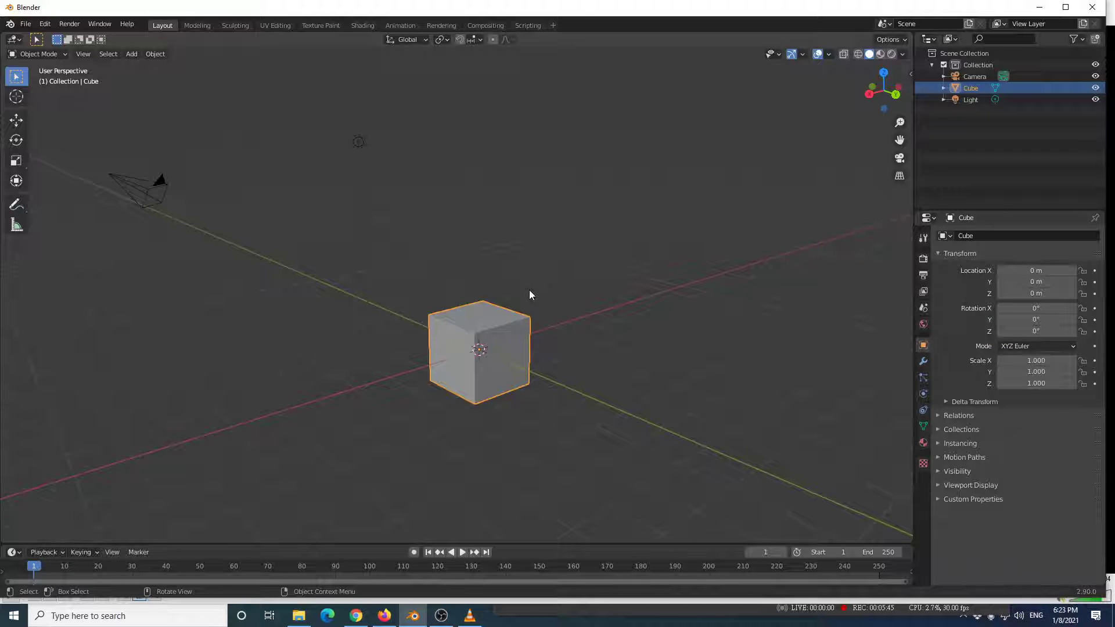
Switch to Chrome and search Pinterest for the suggestion "odly satisfied videos".
{"action": "key", "text": "alt+Tab"}
{"action": "left_click", "coordinate": [724, 300], "text": "alt"}
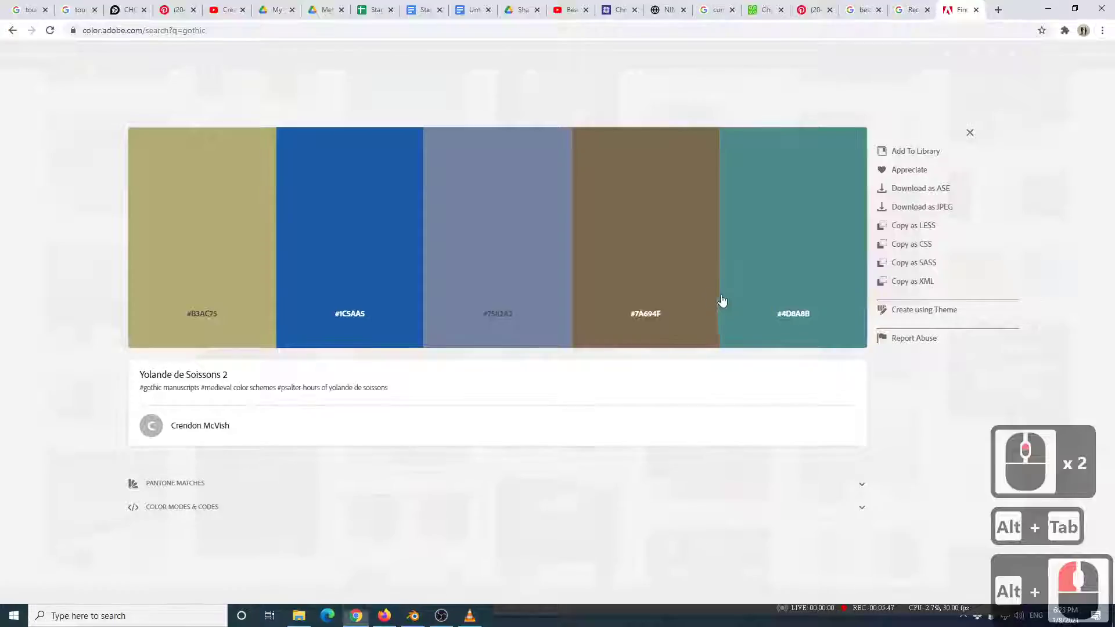
{"action": "left_click", "coordinate": [812, 10]}
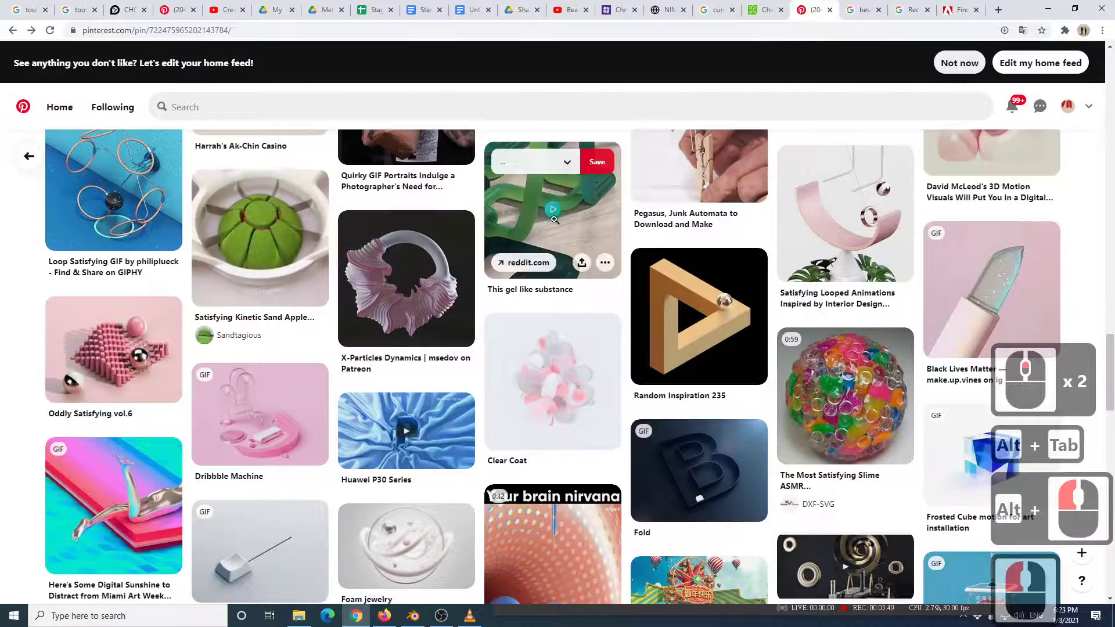
{"action": "scroll", "coordinate": [498, 254], "scroll_direction": "up", "scroll_amount": 10}
{"action": "scroll", "coordinate": [498, 254], "scroll_direction": "up", "scroll_amount": 10}
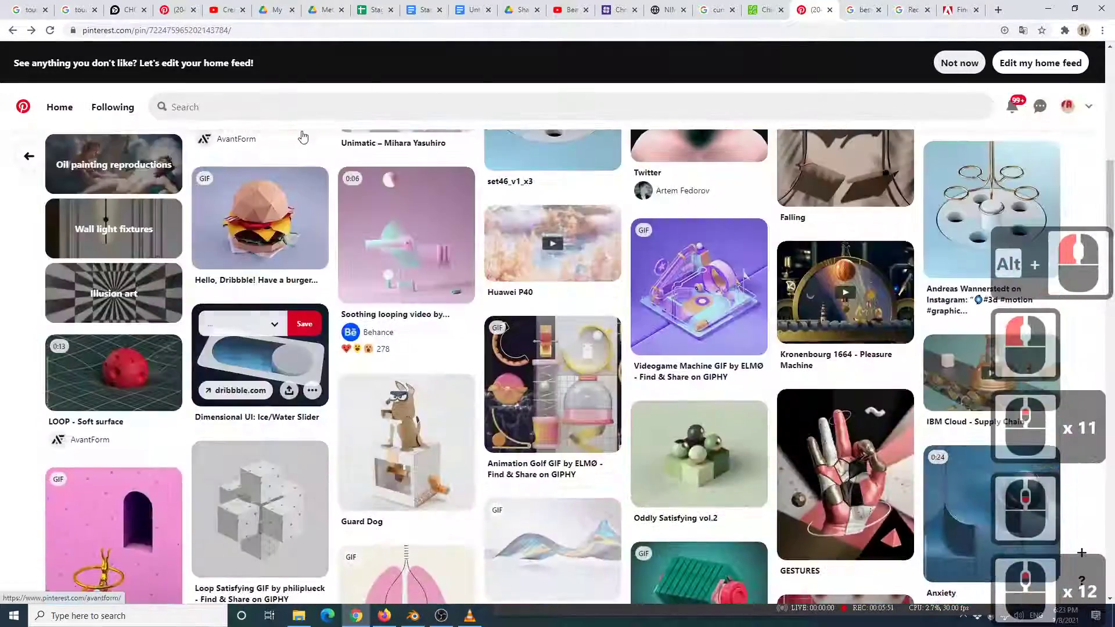
{"action": "left_click", "coordinate": [304, 104]}
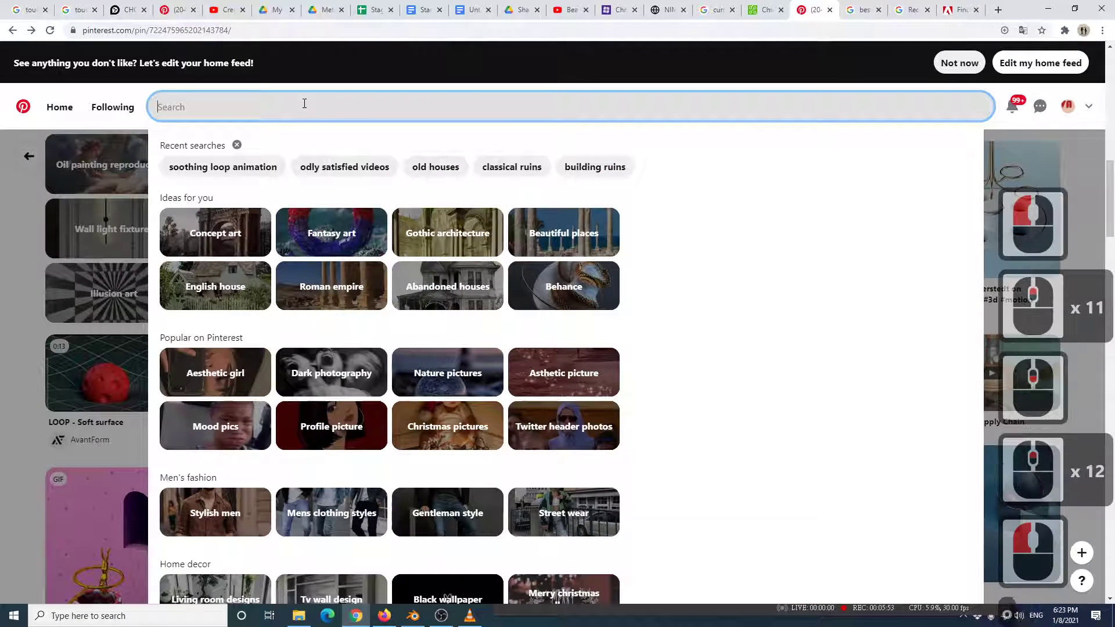
{"action": "type", "text": "odly"}
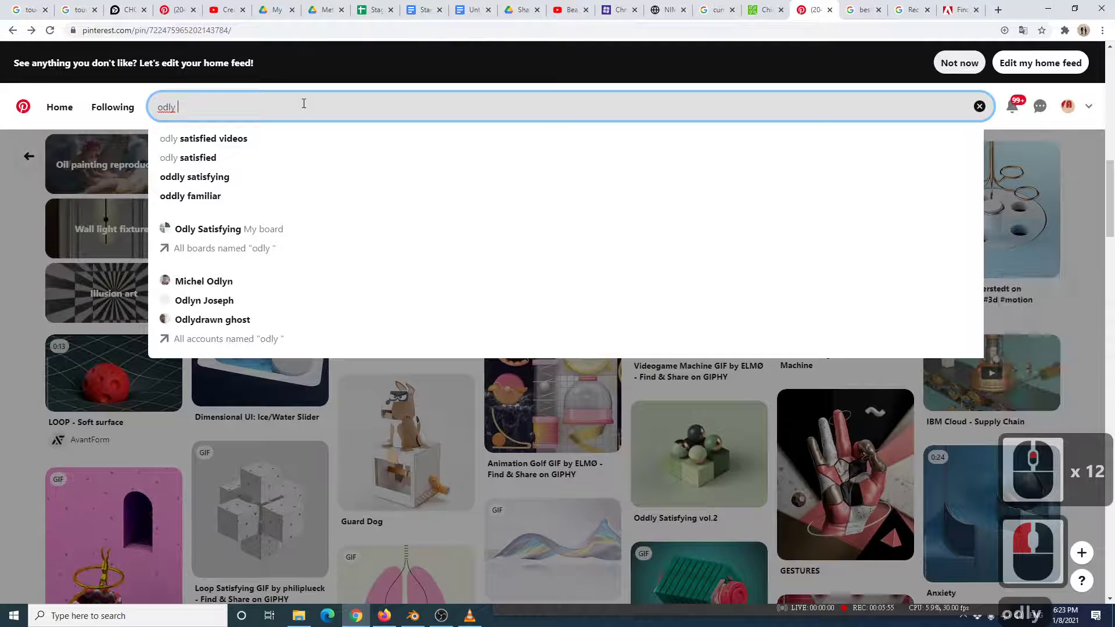
{"action": "left_click", "coordinate": [249, 146]}
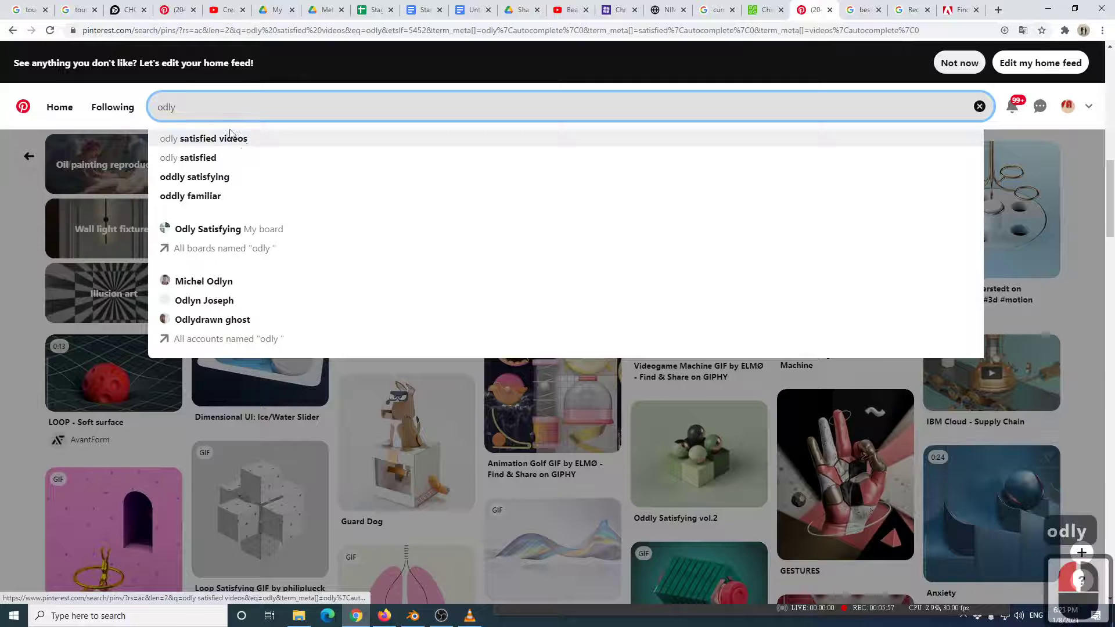
Change the Pinterest search to "odly satisfying videos" and look through the results.
{"action": "left_click", "coordinate": [211, 107]}
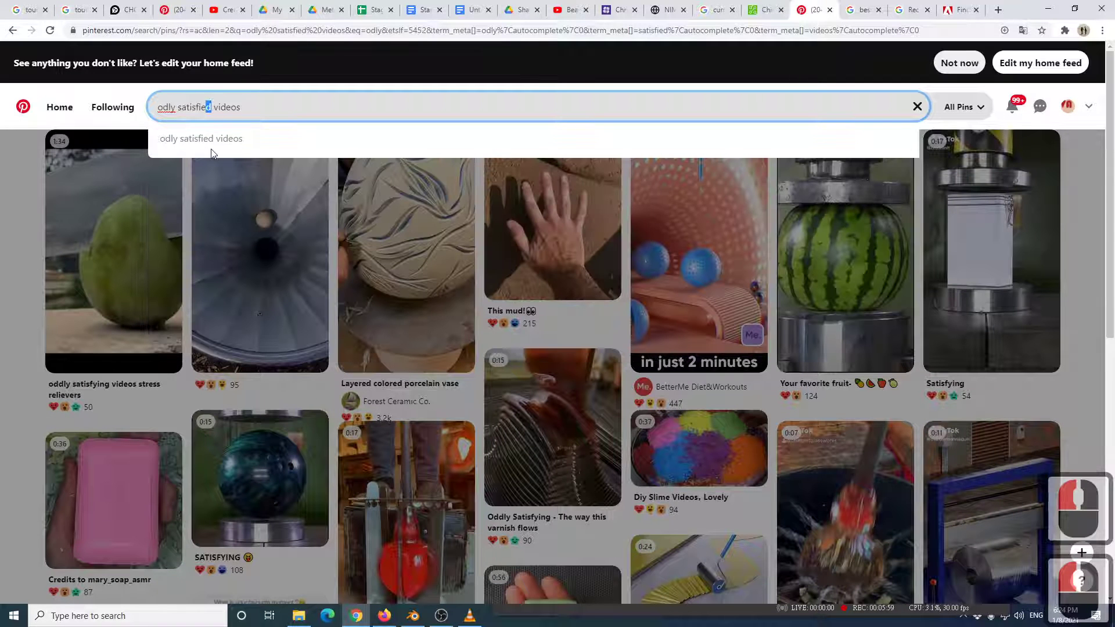
{"action": "key", "text": "BackSpace"}
{"action": "key", "text": "BackSpace"}
{"action": "key", "text": "BackSpace"}
{"action": "type", "text": "yin"}
{"action": "key", "text": "BackSpace"}
{"action": "type", "text": "ing"}
{"action": "key", "text": "Return"}
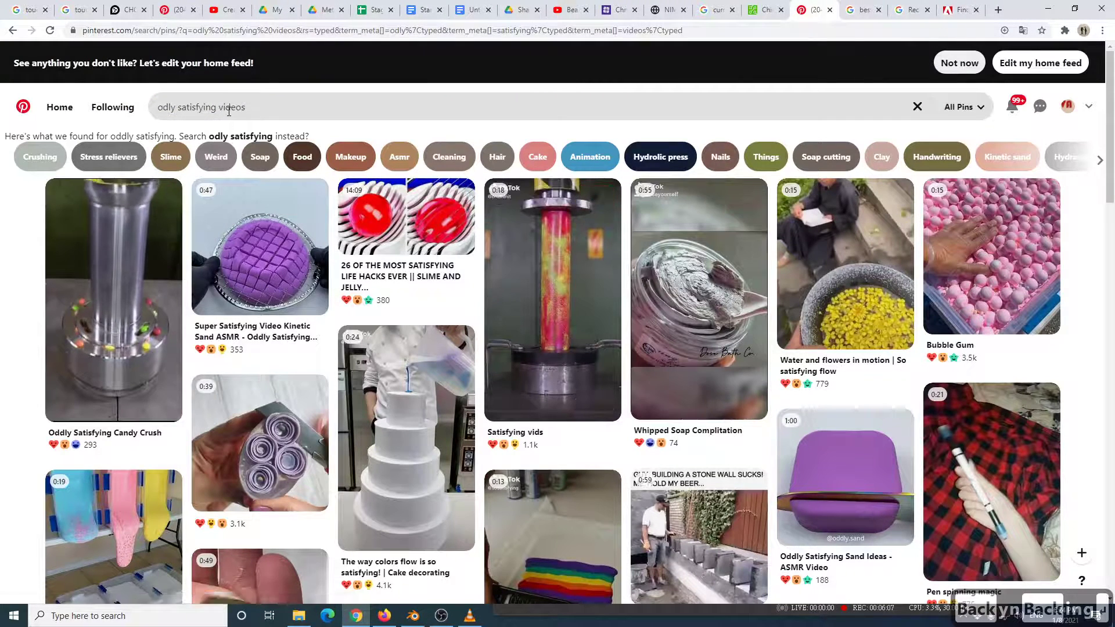
{"action": "scroll", "coordinate": [668, 372], "scroll_direction": "down", "scroll_amount": 2}
{"action": "scroll", "coordinate": [540, 233], "scroll_direction": "up", "scroll_amount": 4}
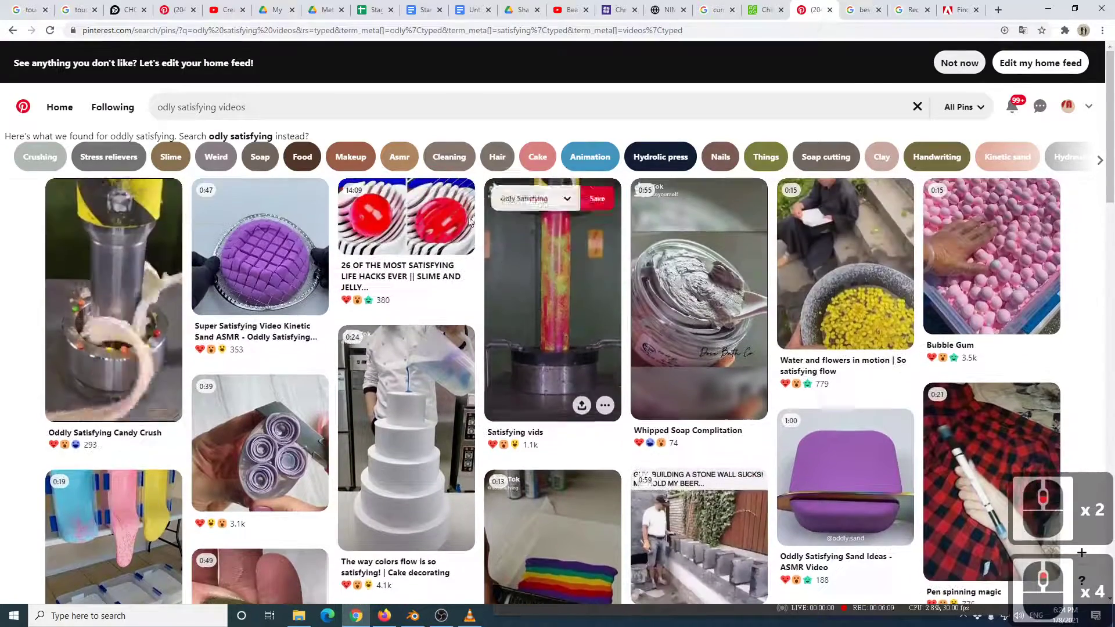
Replace the last search word to search Pinterest for "odly satisfying animations".
{"action": "double_click", "coordinate": [232, 108]}
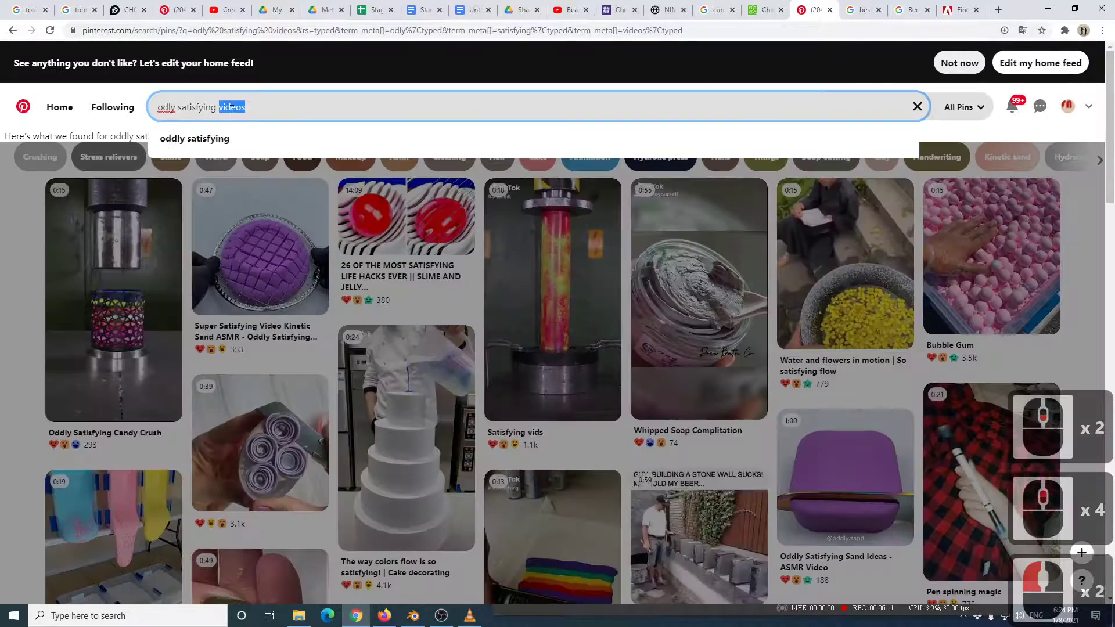
{"action": "type", "text": "animations"}
{"action": "key", "text": "Return"}
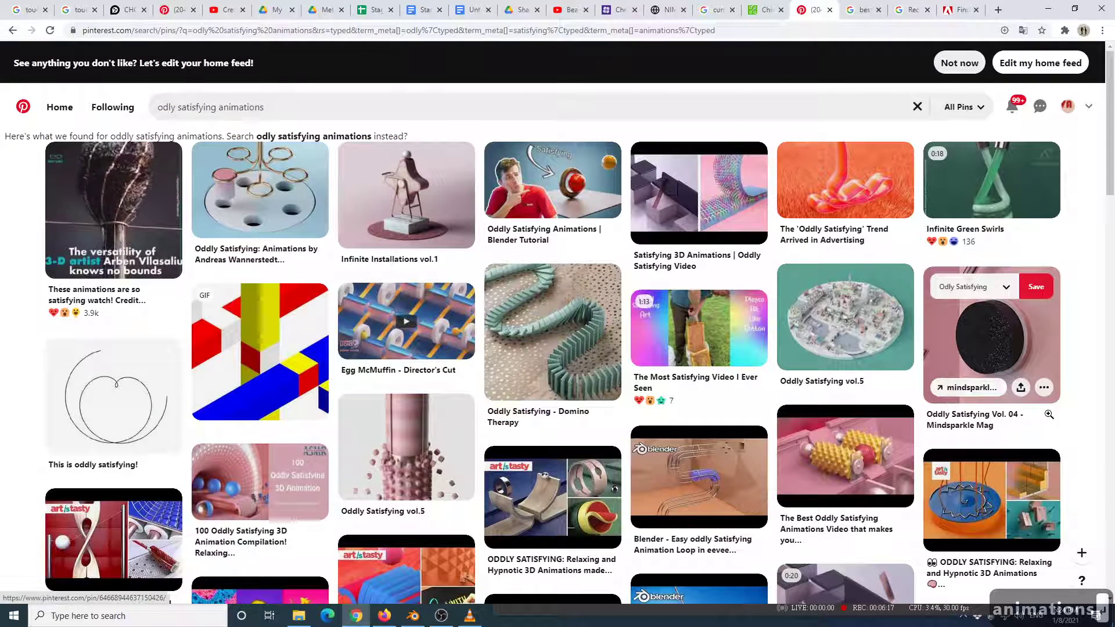
Watch the Art is Tasty compilation of hypnotic 3D animations, return to the results and open the "Oddly Satisfying Animations | Blender Tutorial" pin.
{"action": "left_click", "coordinate": [518, 471]}
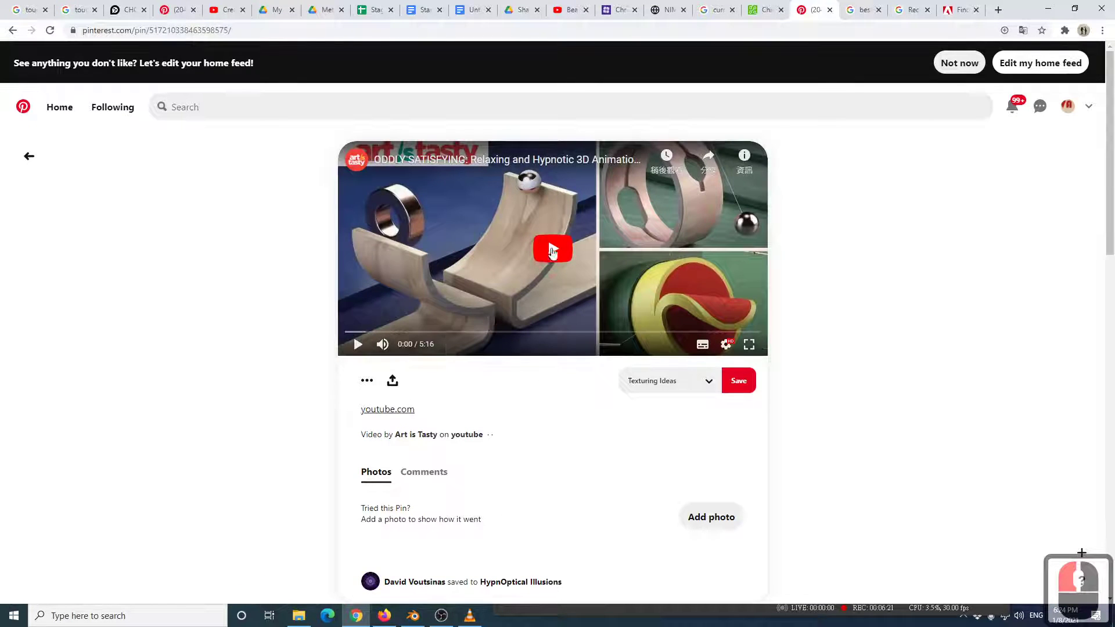
{"action": "left_click", "coordinate": [553, 251]}
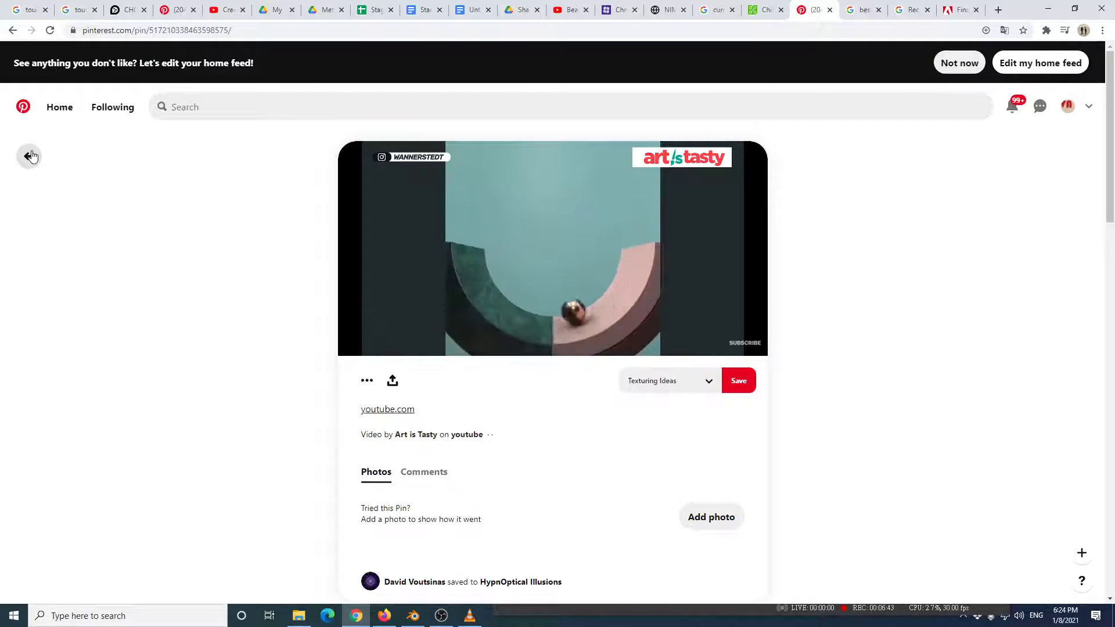
{"action": "left_click", "coordinate": [30, 157]}
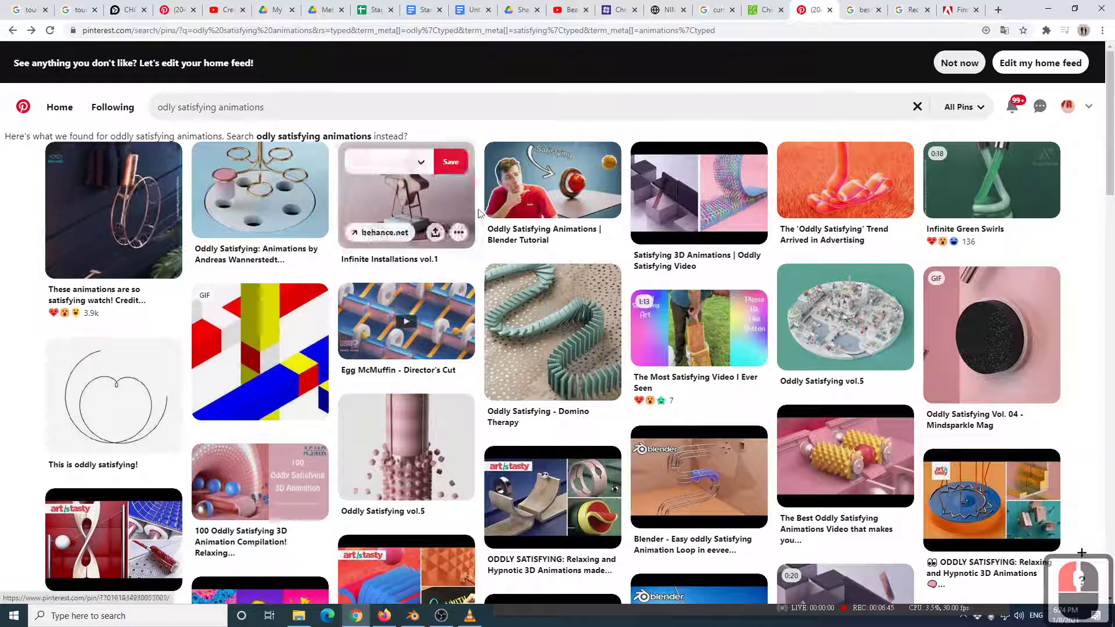
{"action": "left_click", "coordinate": [551, 186]}
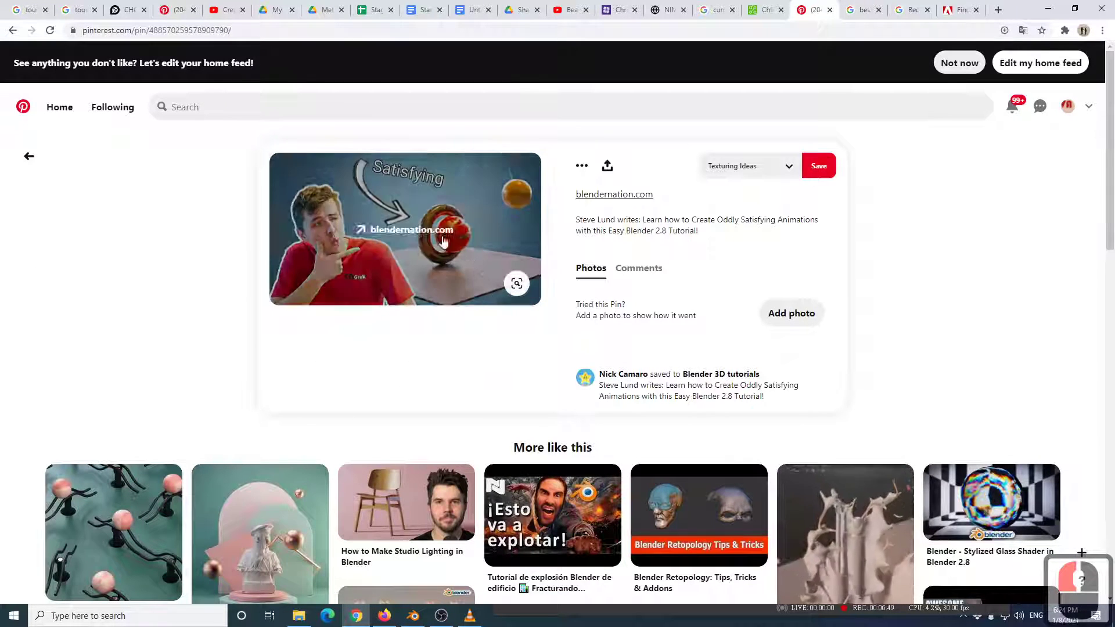
Switch to the YouTube video "Create Satisfying 3D Animations | Easy Blender Tutorial", mute it and start playback.
{"action": "left_click", "coordinate": [221, 10]}
{"action": "scroll", "coordinate": [152, 495], "scroll_direction": "down", "scroll_amount": 4}
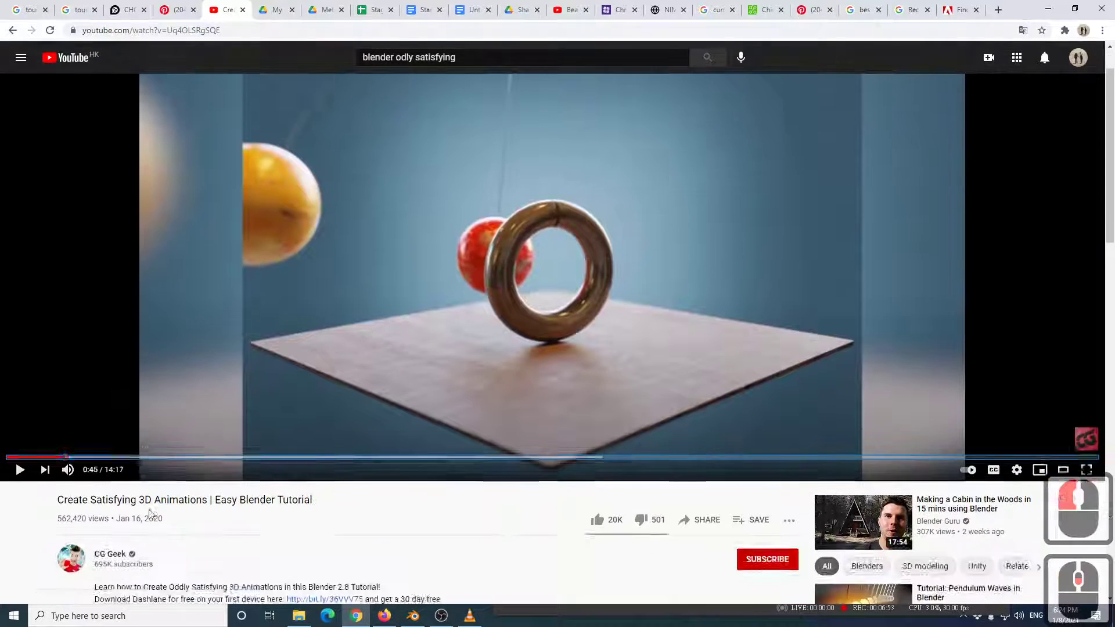
{"action": "scroll", "coordinate": [110, 447], "scroll_direction": "up", "scroll_amount": 4}
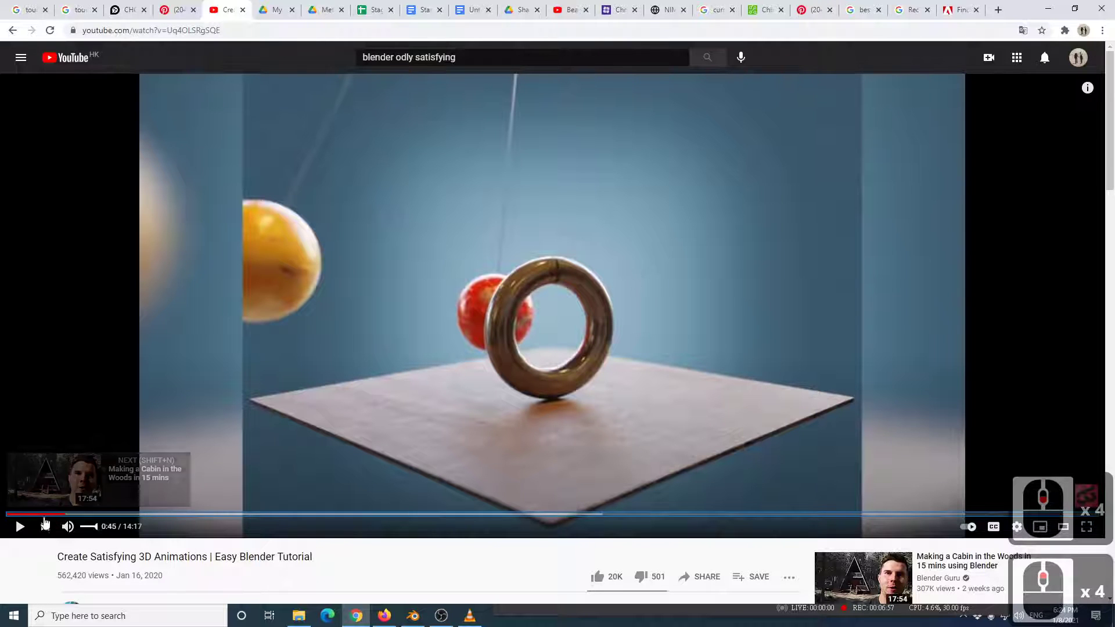
{"action": "left_click", "coordinate": [67, 527]}
{"action": "left_click", "coordinate": [19, 528]}
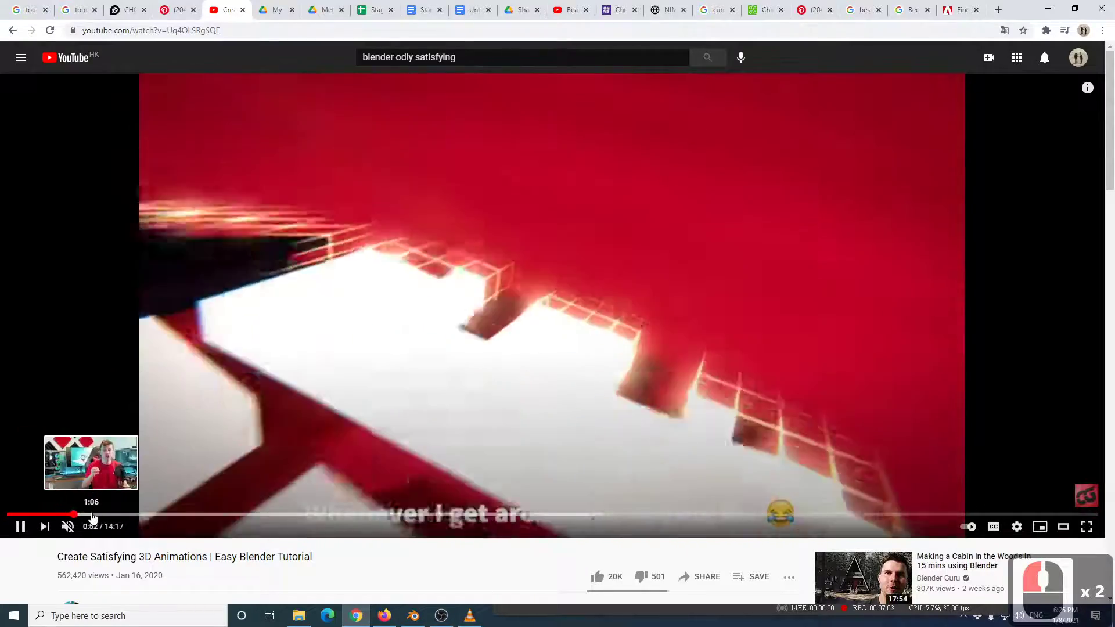
Skip ahead in the tutorial to about 1:43, pause it, and go back to the ball-and-ring animation at 0:38.
{"action": "left_click", "coordinate": [97, 514]}
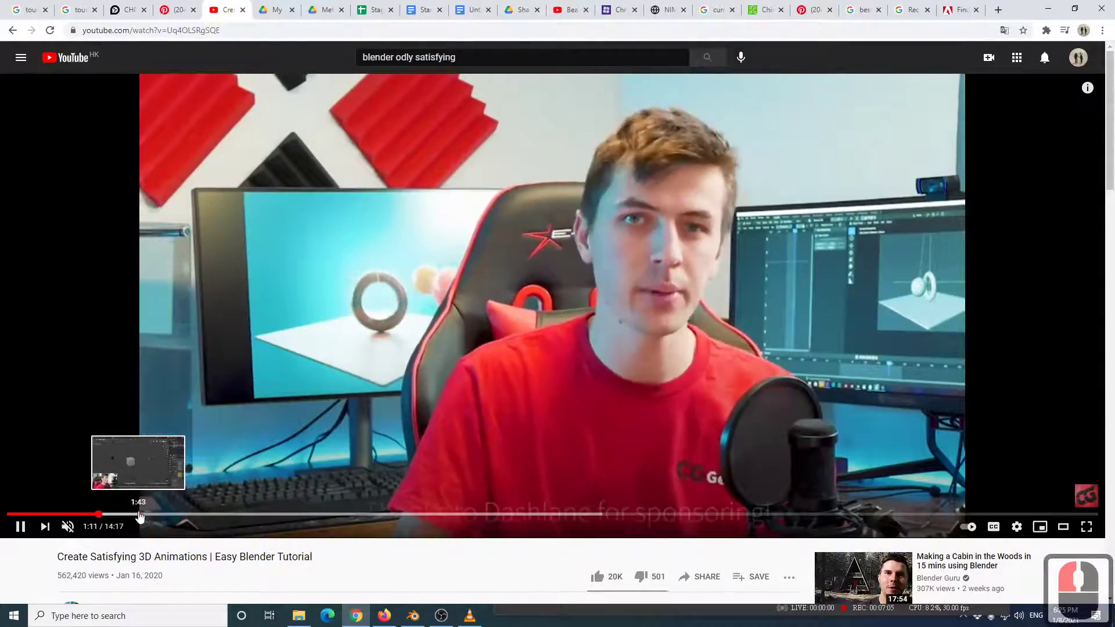
{"action": "left_click", "coordinate": [140, 514]}
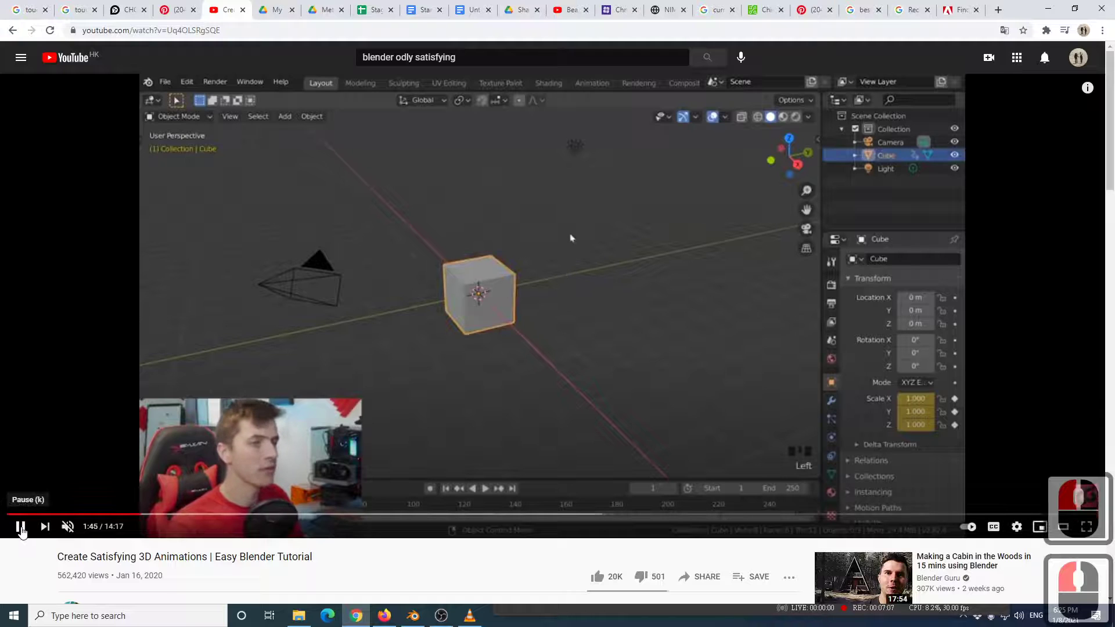
{"action": "left_click", "coordinate": [21, 514]}
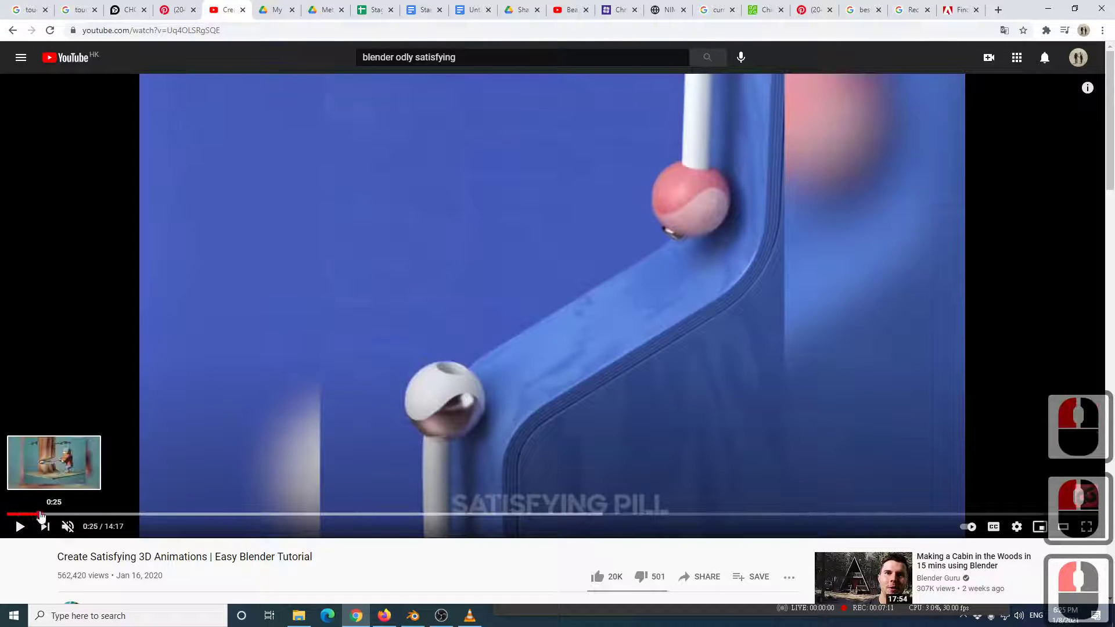
{"action": "left_click", "coordinate": [40, 515]}
{"action": "left_click", "coordinate": [52, 514]}
{"action": "left_click", "coordinate": [55, 515]}
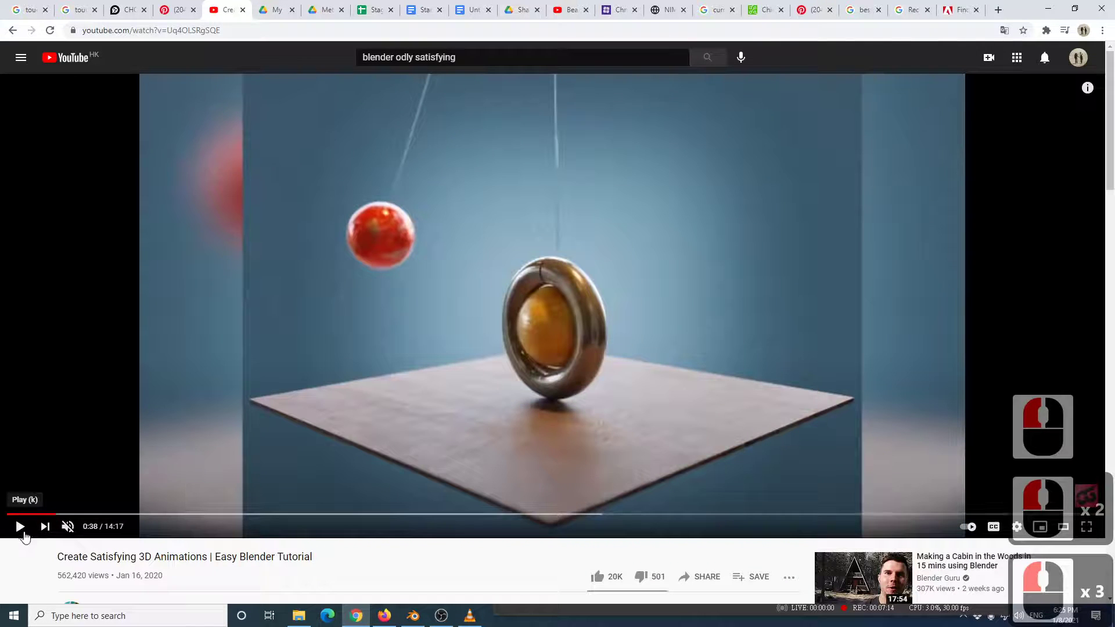
Play the swinging balls and ring animation in short stretches and leave the video paused at 0:48.
{"action": "left_click", "coordinate": [22, 531]}
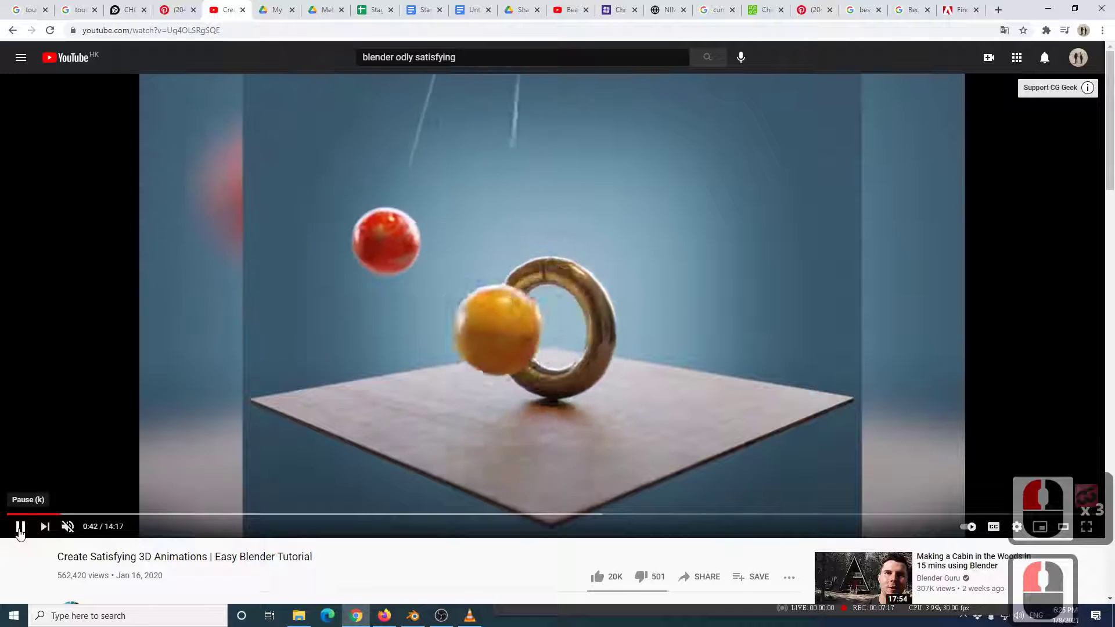
{"action": "left_click", "coordinate": [19, 530]}
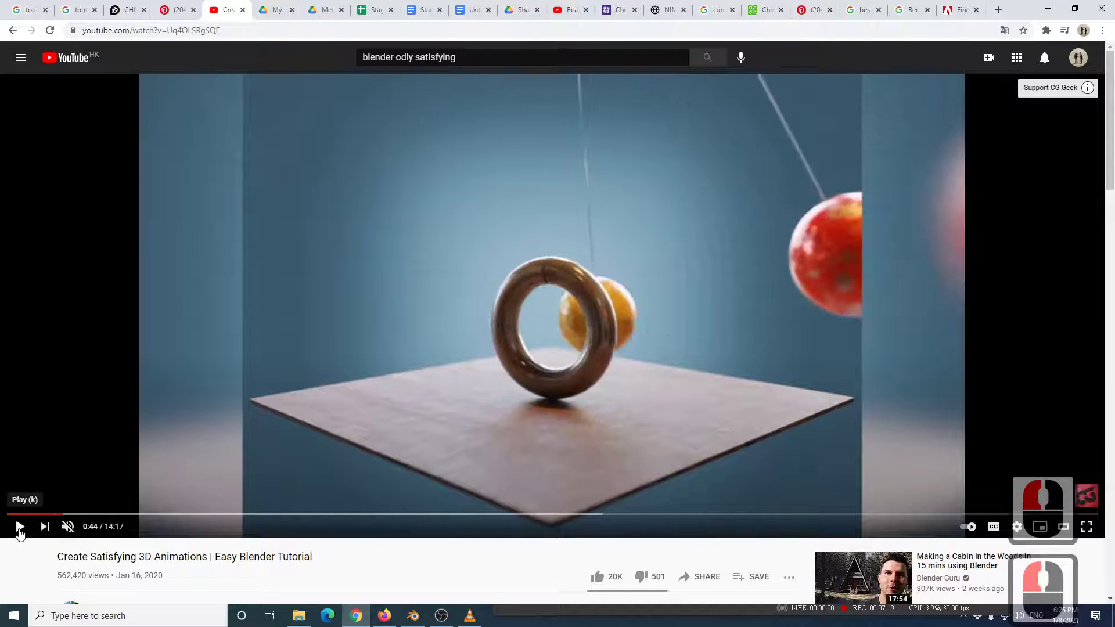
{"action": "left_click", "coordinate": [19, 530]}
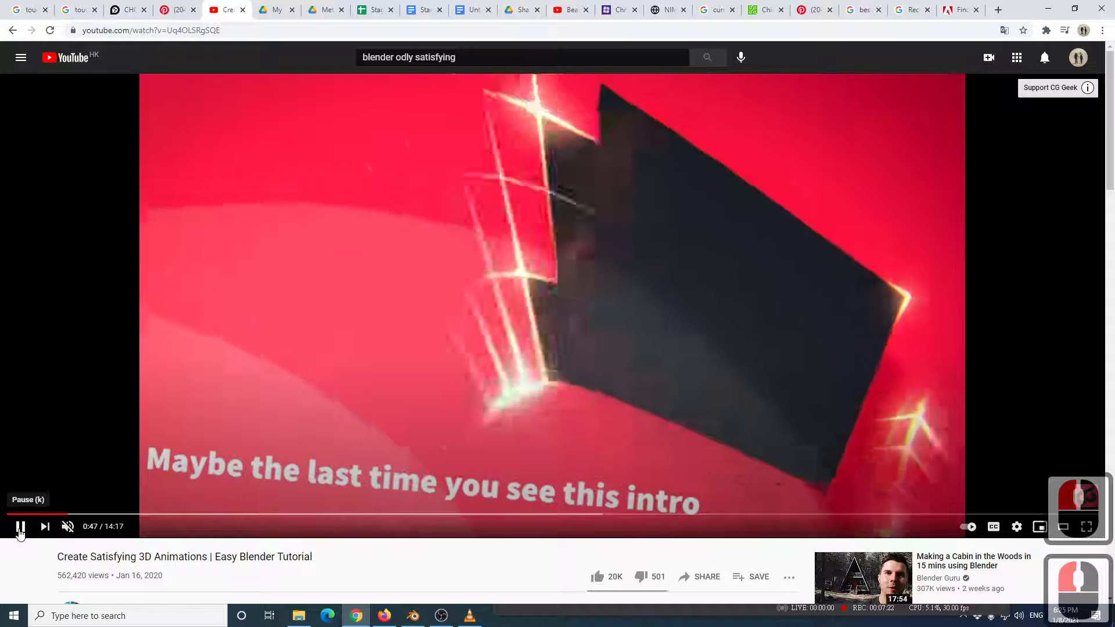
{"action": "left_click", "coordinate": [19, 530]}
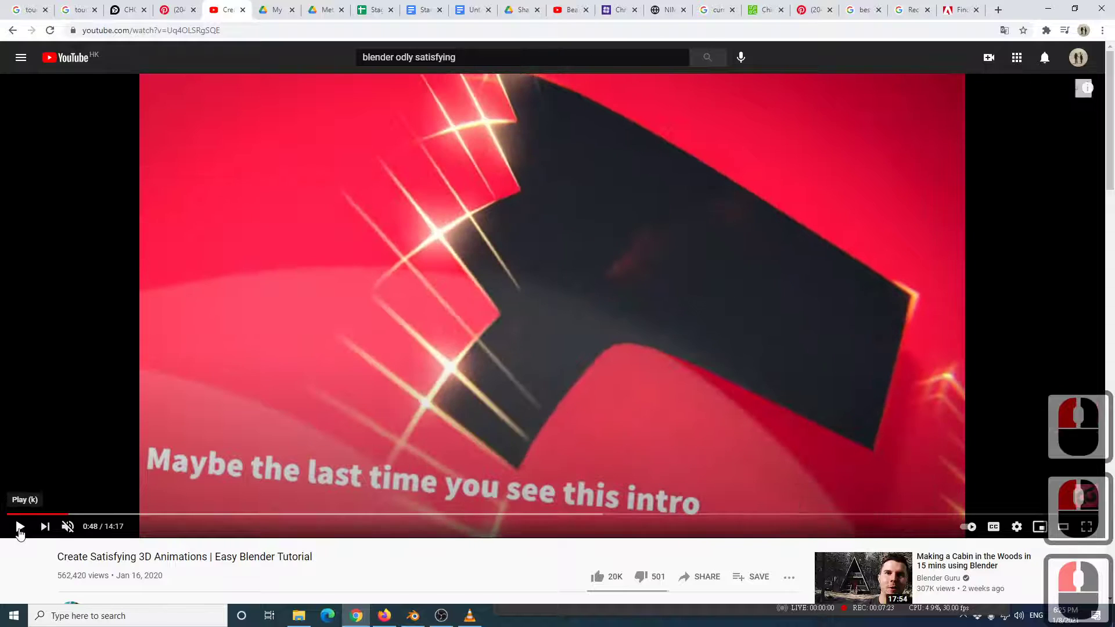
Switch back to Blender and delete the default cube at the scene's origin.
{"action": "key", "text": "alt+Tab"}
{"action": "middle_click_drag", "start_coordinate": [453, 376], "coordinate": [531, 393]}
{"action": "left_click", "coordinate": [529, 267]}
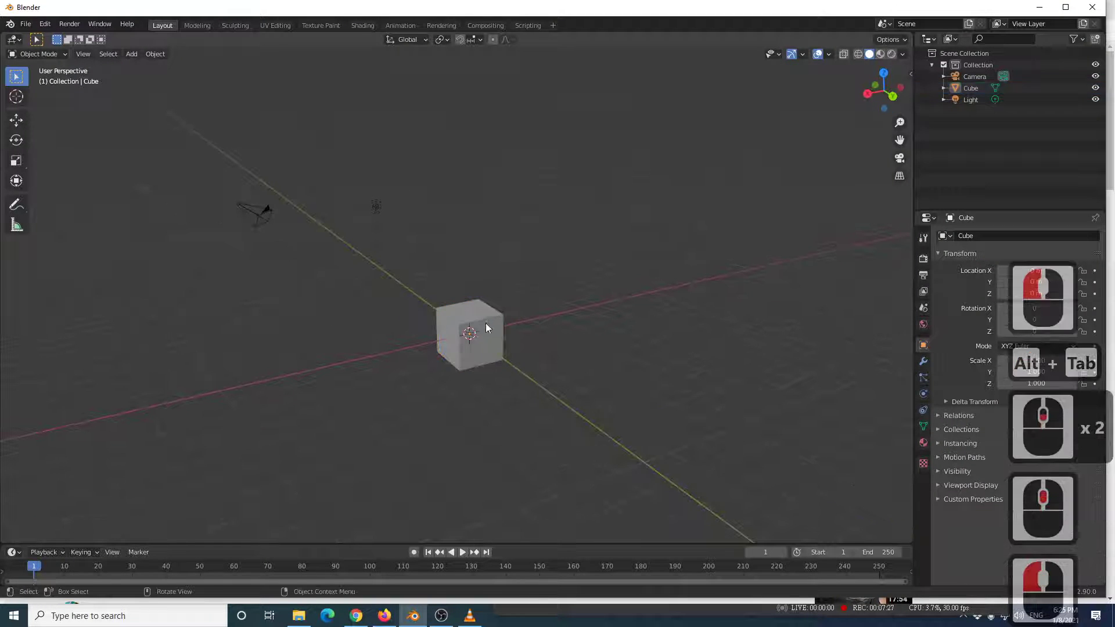
{"action": "left_click", "coordinate": [485, 327]}
{"action": "key", "text": "x"}
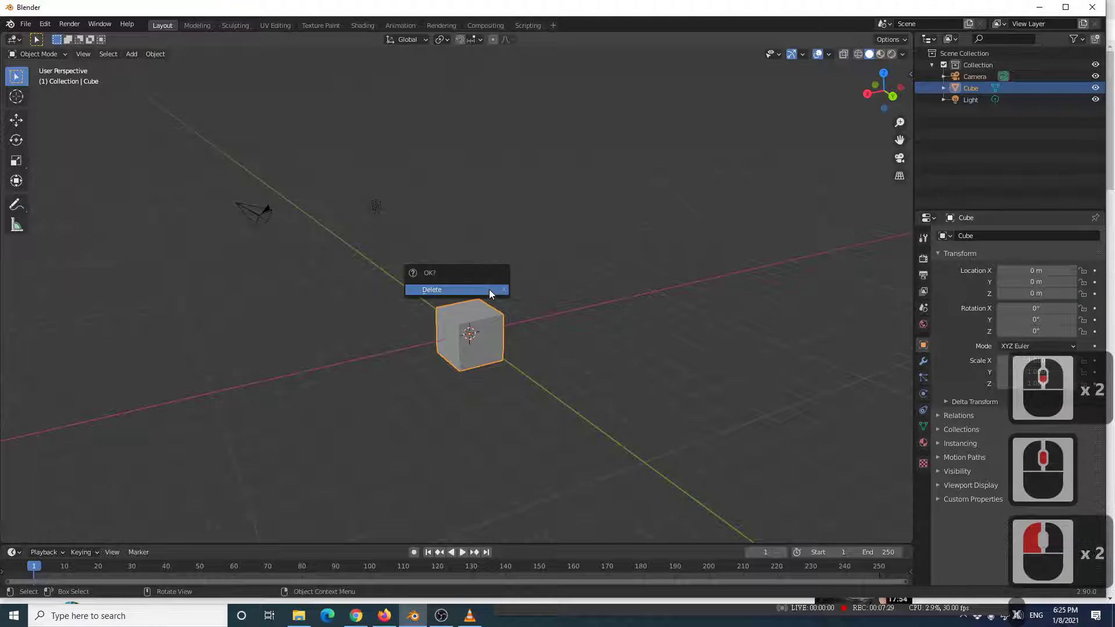
{"action": "left_click", "coordinate": [489, 289]}
{"action": "mouse_move", "coordinate": [472, 347]}
{"action": "middle_mouse_down"}
{"action": "mouse_move", "coordinate": [490, 363]}
{"action": "mouse_move", "coordinate": [464, 365]}
{"action": "middle_mouse_up"}
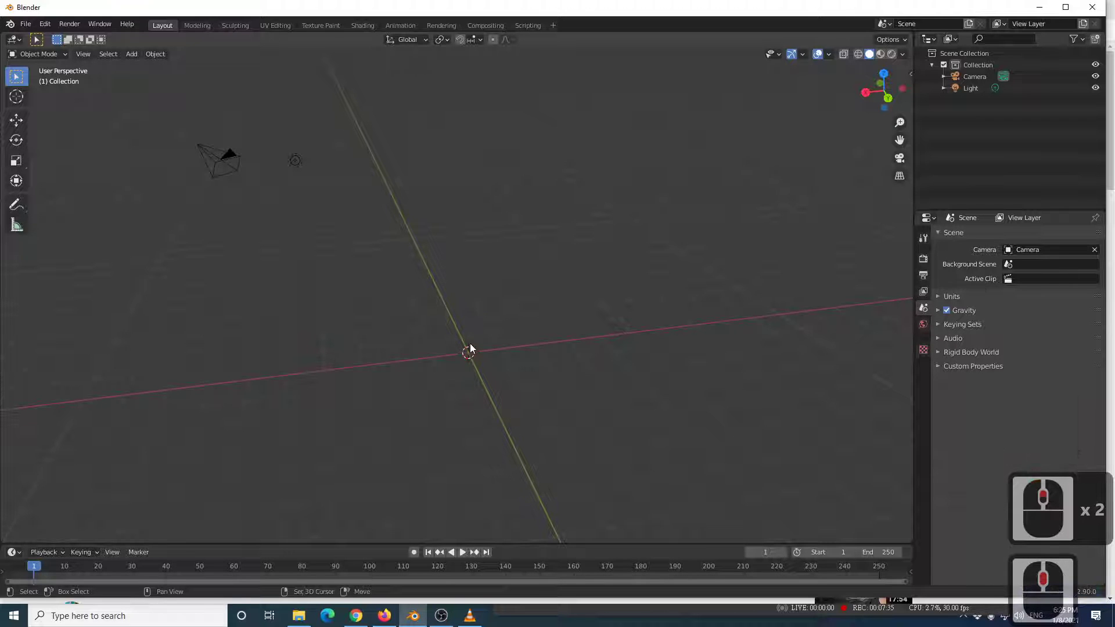
Add a UV sphere mesh at the scene's origin.
{"action": "key", "text": "shift+a"}
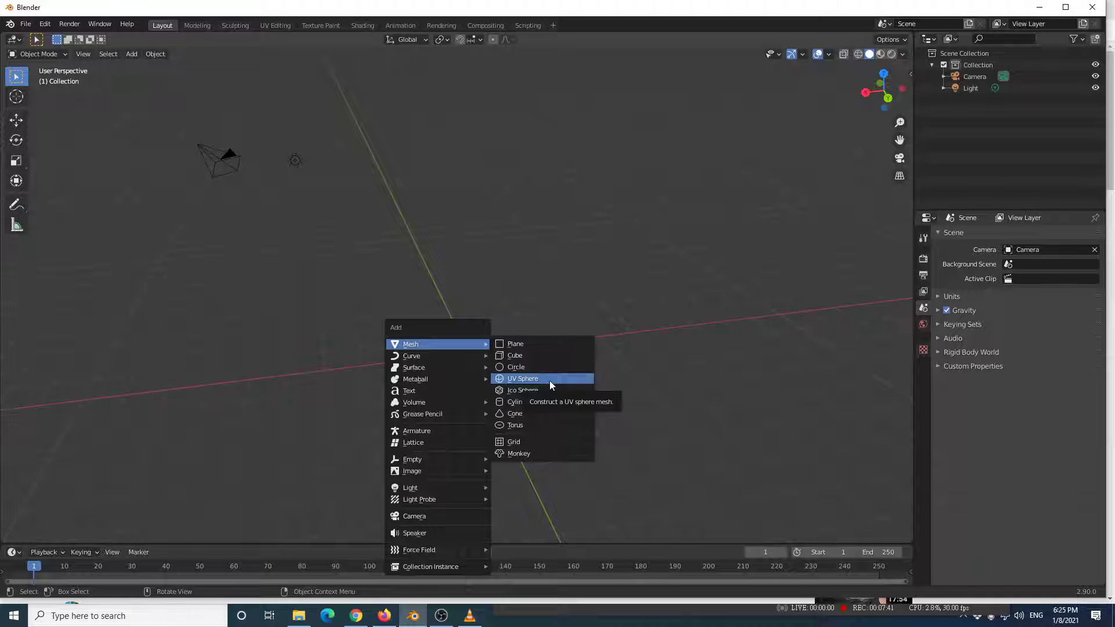
{"action": "left_click", "coordinate": [550, 381]}
{"action": "scroll", "coordinate": [531, 394], "scroll_direction": "down", "scroll_amount": 3}
{"action": "middle_click_drag", "start_coordinate": [531, 388], "coordinate": [500, 351]}
{"action": "scroll", "coordinate": [472, 341], "scroll_direction": "up", "scroll_amount": 3}
{"action": "scroll", "coordinate": [471, 343], "scroll_direction": "up", "scroll_amount": 2}
{"action": "scroll", "coordinate": [525, 348], "scroll_direction": "down", "scroll_amount": 3}
{"action": "scroll", "coordinate": [471, 372], "scroll_direction": "up", "scroll_amount": 4}
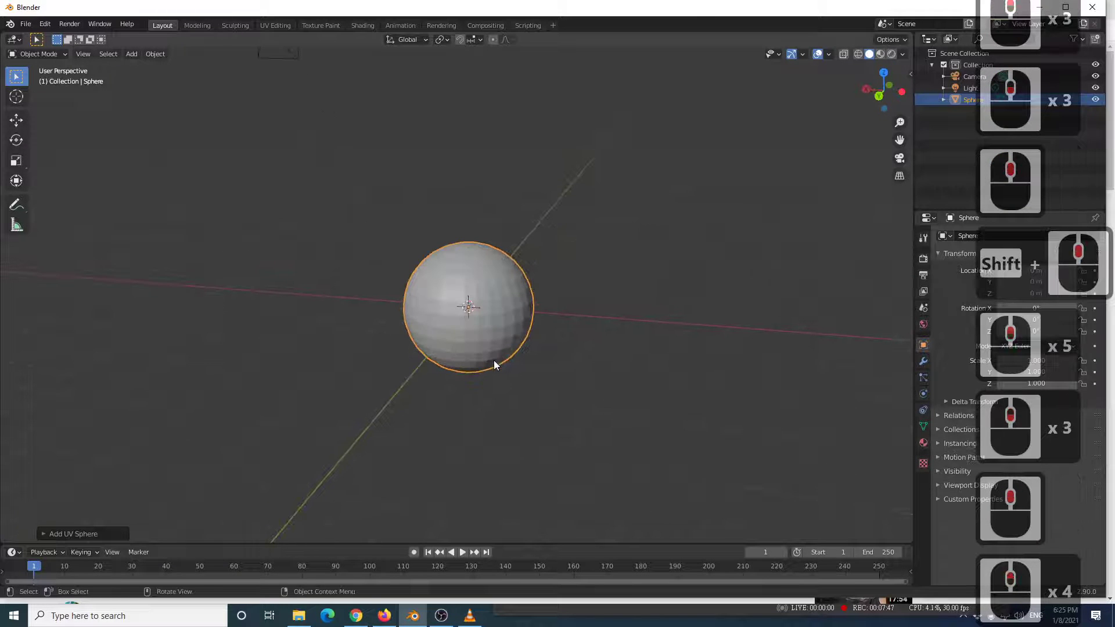
{"action": "scroll", "coordinate": [494, 361], "scroll_direction": "down", "scroll_amount": 1}
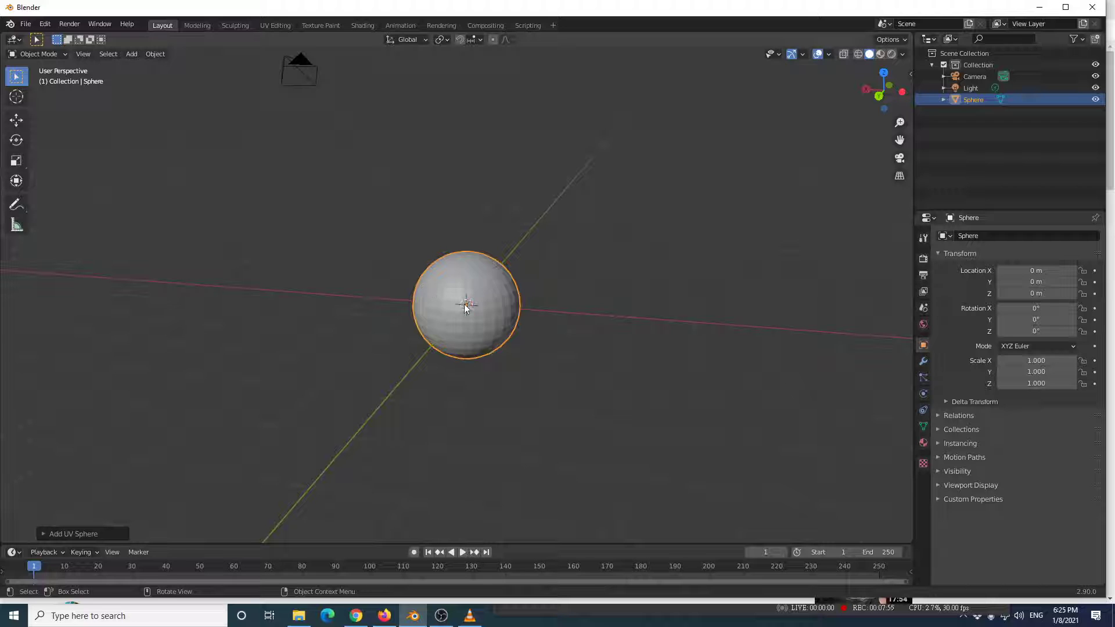
Examine the sphere from the axis-aligned orthographic views and from a free perspective angle.
{"action": "key", "text": "KP_1"}
{"action": "middle_click_drag", "start_coordinate": [465, 304], "coordinate": [648, 211]}
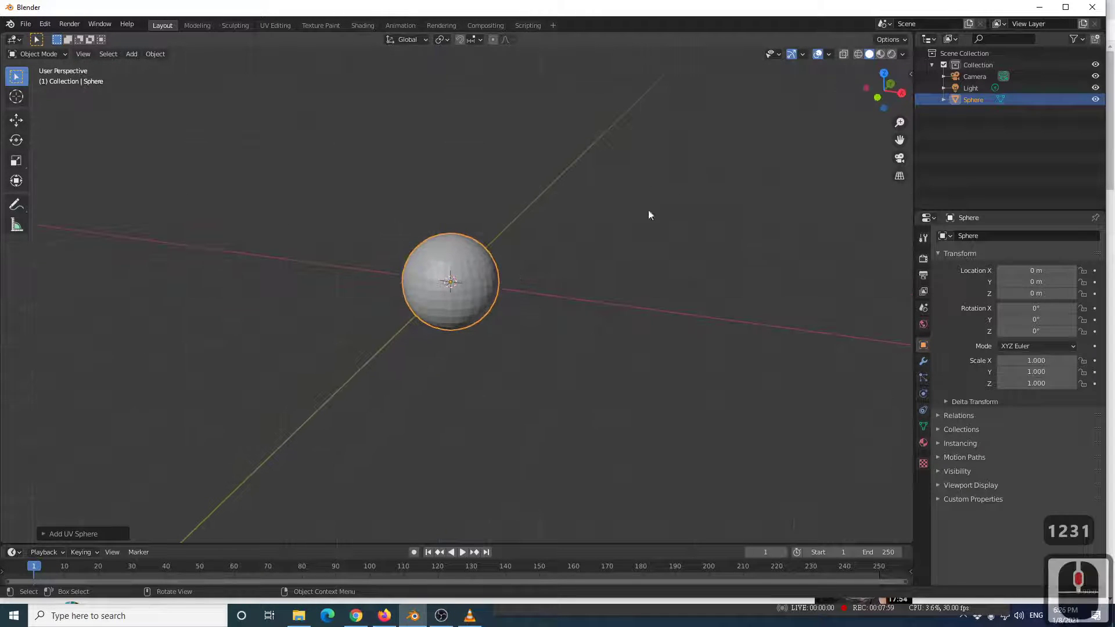
{"action": "left_click", "coordinate": [876, 97]}
{"action": "left_click", "coordinate": [902, 91]}
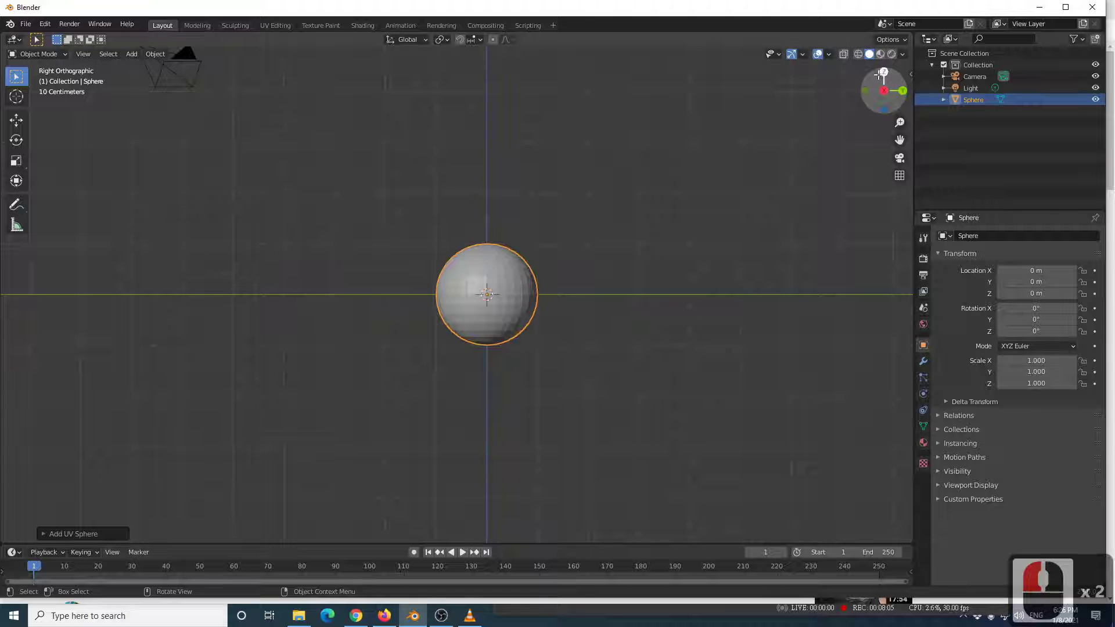
{"action": "left_click_drag", "start_coordinate": [881, 75], "coordinate": [883, 72]}
{"action": "left_click", "coordinate": [901, 90]}
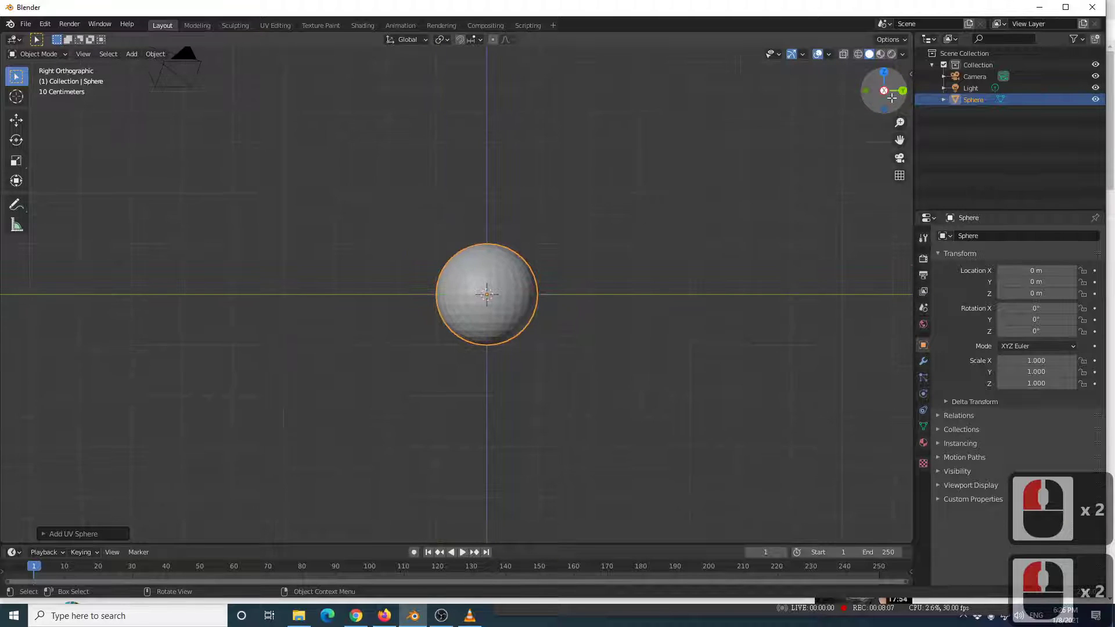
{"action": "middle_click_drag", "start_coordinate": [699, 189], "coordinate": [672, 231]}
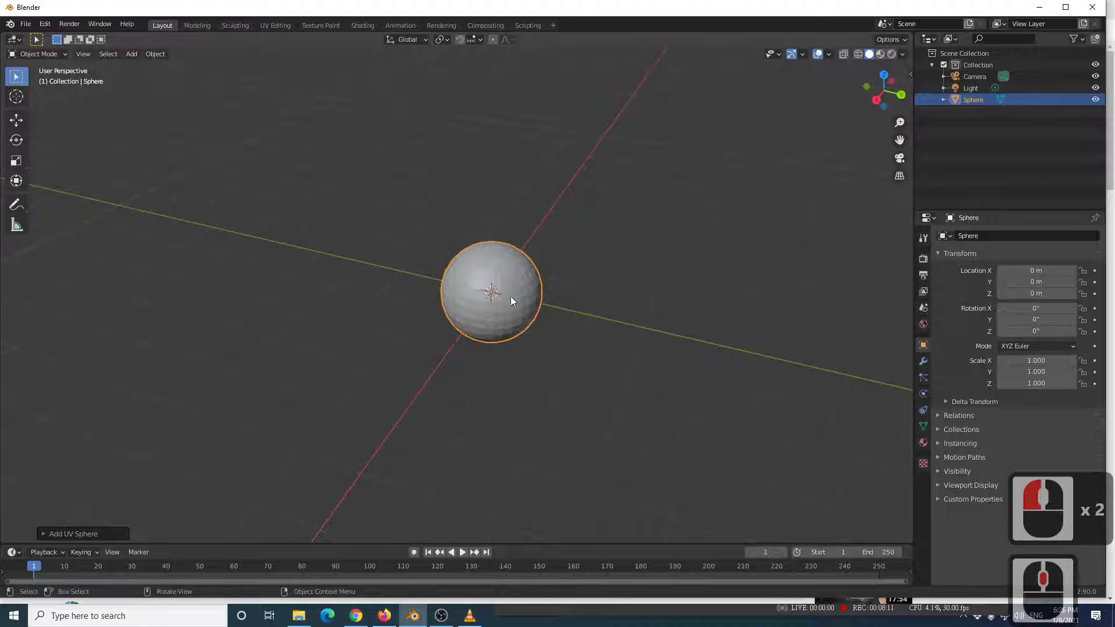
Stretch the sphere along the X axis to a scale of about 4.59.
{"action": "key", "text": "s"}
{"action": "right_click", "coordinate": [569, 324]}
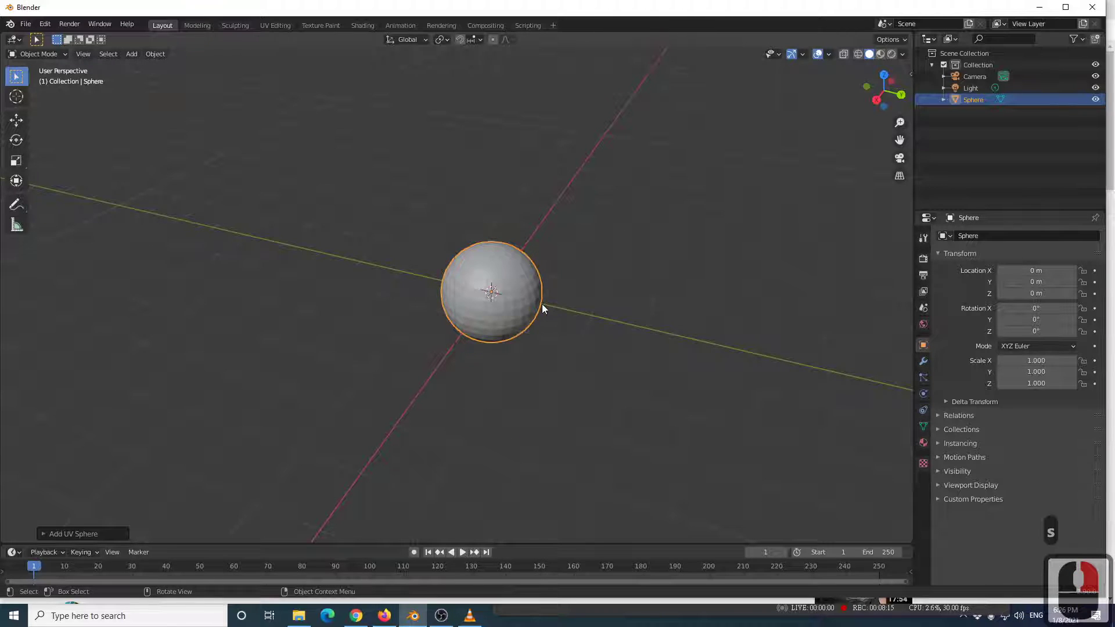
{"action": "key", "text": "s"}
{"action": "key", "text": "x"}
{"action": "left_click", "coordinate": [726, 333]}
{"action": "middle_click_drag", "start_coordinate": [727, 334], "coordinate": [737, 260]}
{"action": "left_click", "coordinate": [894, 102]}
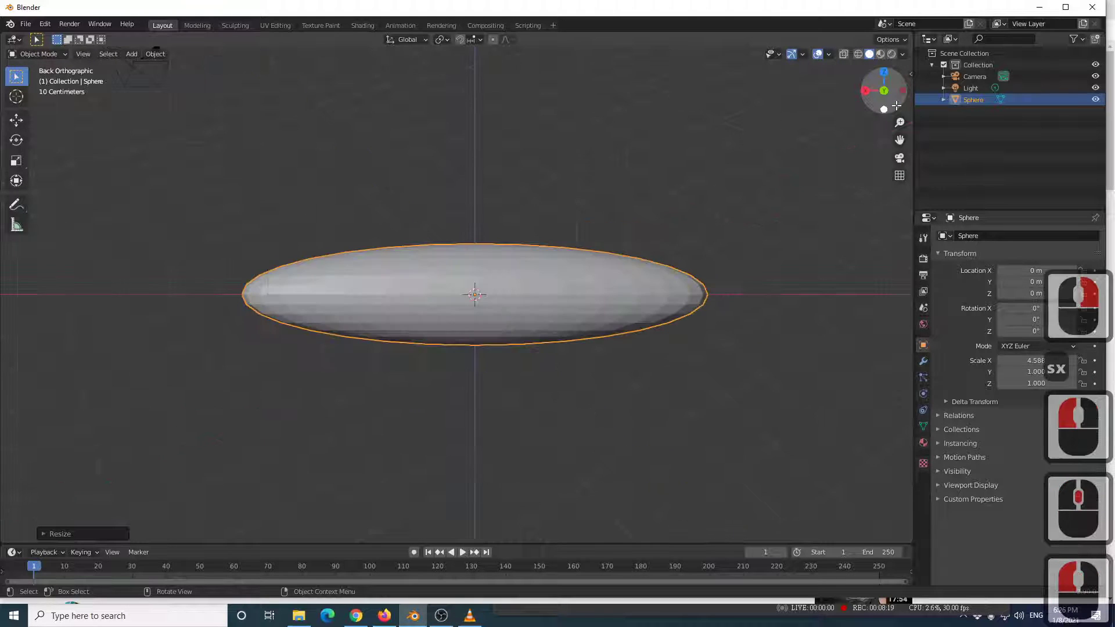
{"action": "left_click", "coordinate": [867, 91]}
{"action": "left_click", "coordinate": [867, 91]}
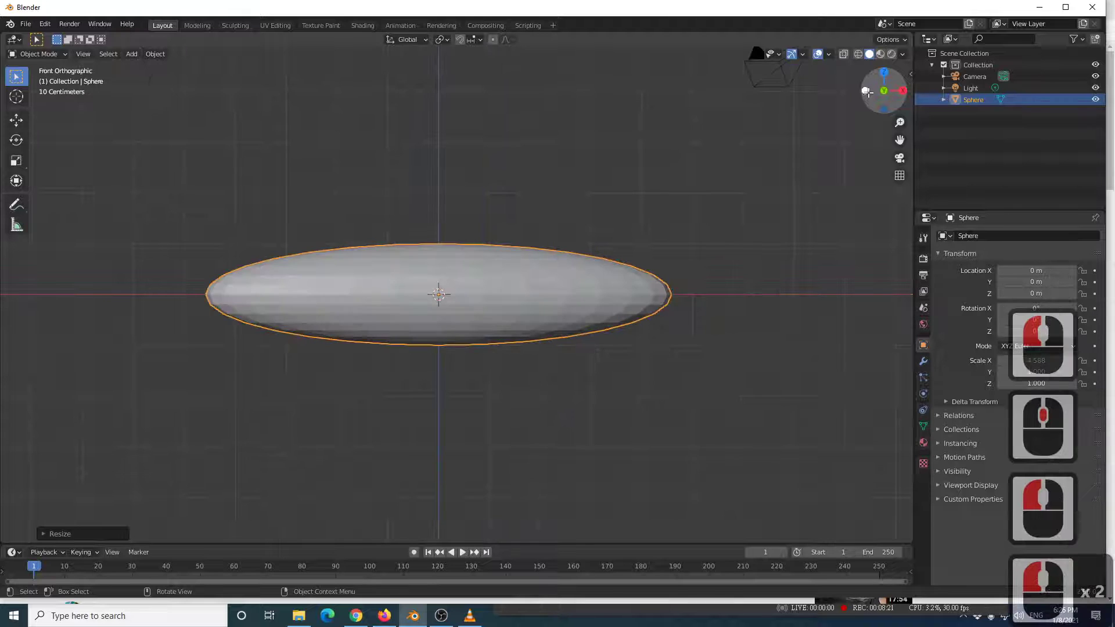
{"action": "left_click", "coordinate": [866, 90]}
{"action": "left_click", "coordinate": [866, 90]}
{"action": "middle_click_drag", "start_coordinate": [549, 190], "coordinate": [507, 262]}
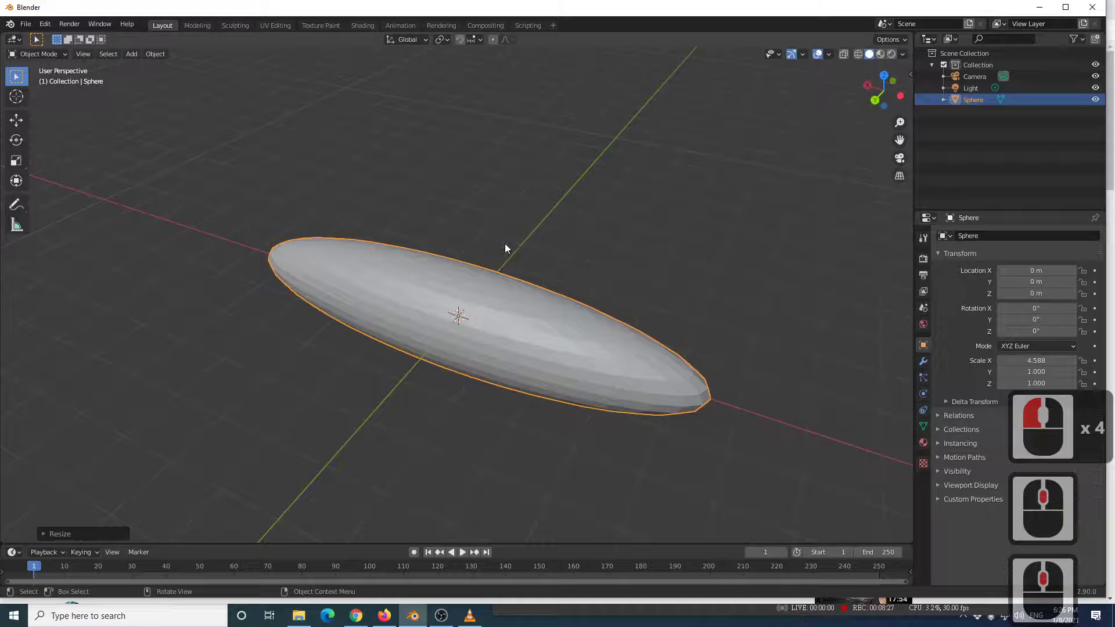
Show the sphere's transform values in the viewport and set its X scale to 1.
{"action": "key", "text": "n"}
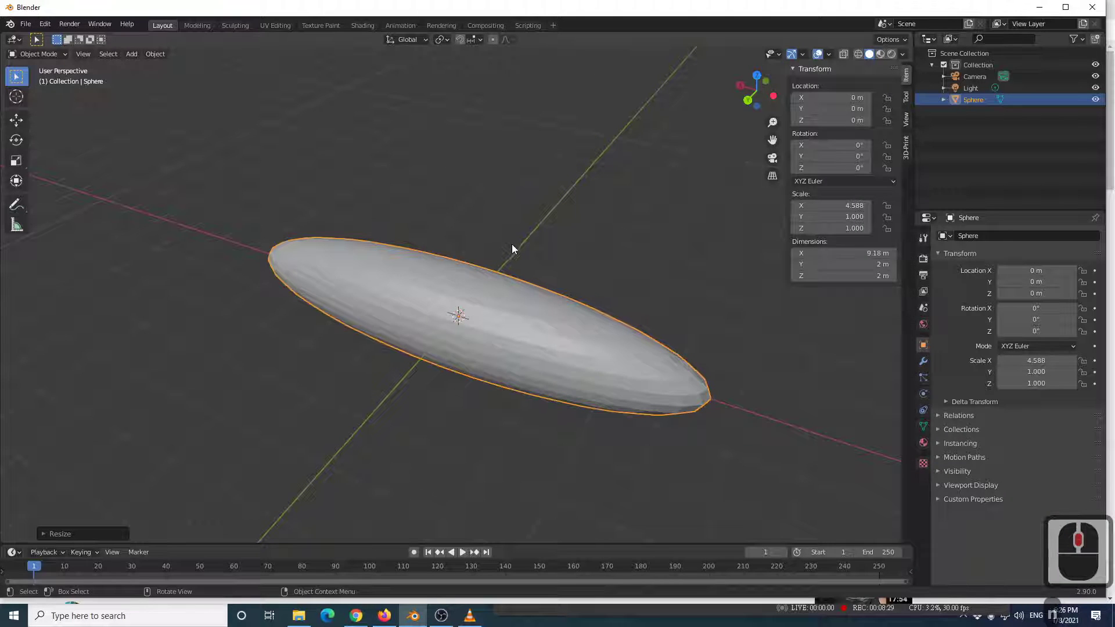
{"action": "key", "text": "n"}
{"action": "key", "text": "n"}
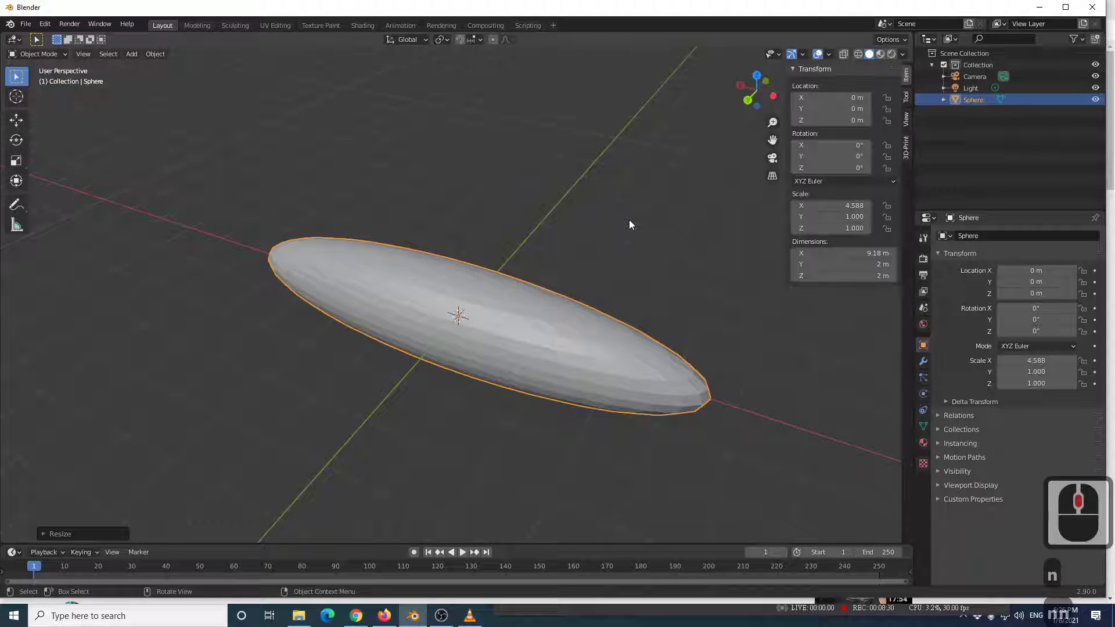
{"action": "left_click", "coordinate": [609, 271]}
{"action": "left_click", "coordinate": [552, 314]}
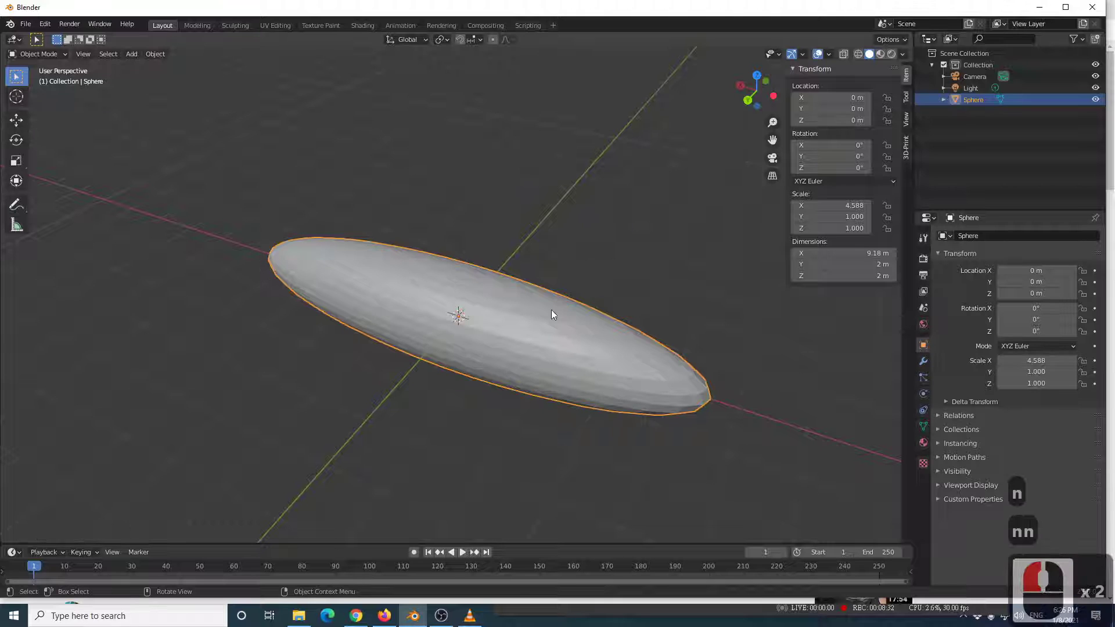
{"action": "double_click", "coordinate": [824, 206]}
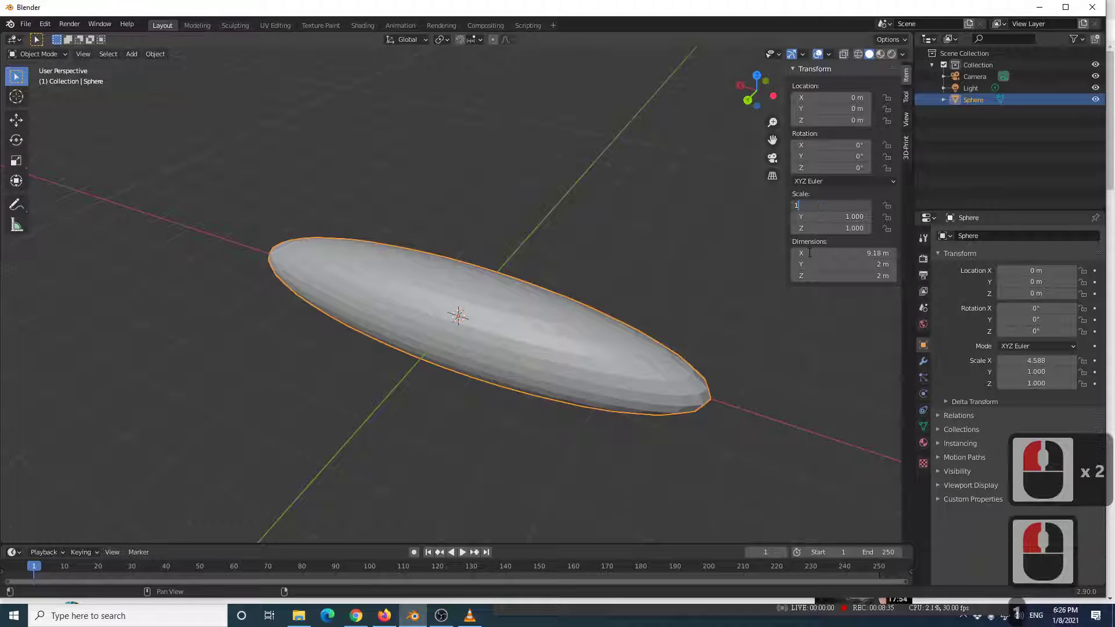
{"action": "type", "text": "1"}
{"action": "key", "text": "Return"}
{"action": "middle_click_drag", "start_coordinate": [705, 274], "coordinate": [534, 299]}
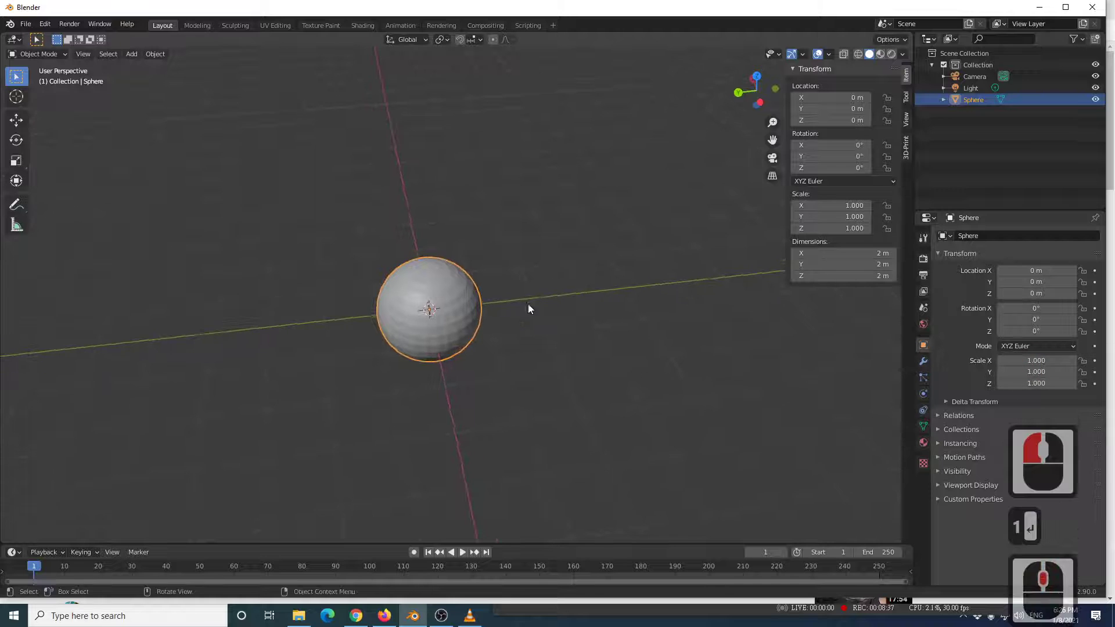
Move the sphere freely away from the origin to about X 1.25 m, Y 1.80 m, Z 1.15 m.
{"action": "scroll", "coordinate": [519, 317], "scroll_direction": "up", "scroll_amount": 2}
{"action": "left_click", "coordinate": [552, 303]}
{"action": "left_click", "coordinate": [454, 301]}
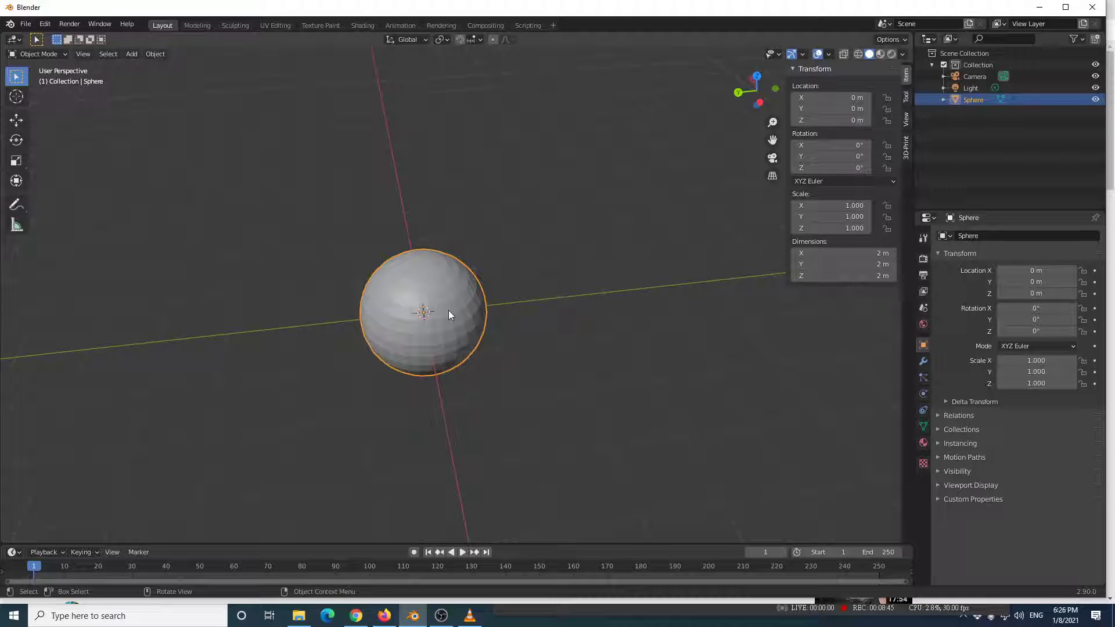
{"action": "key", "text": "g"}
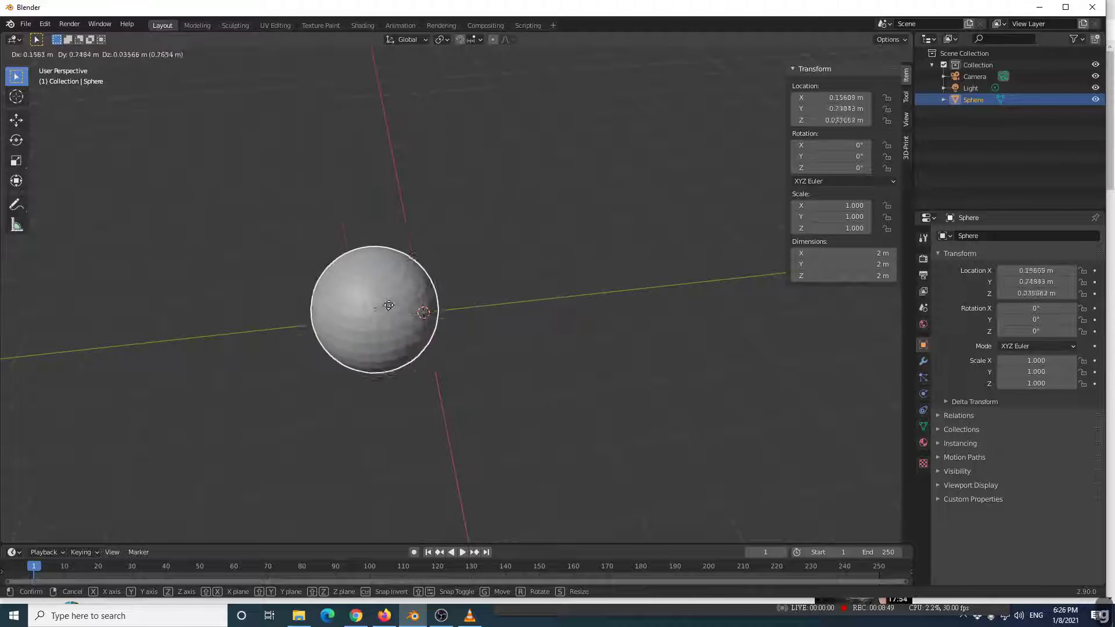
{"action": "left_click", "coordinate": [326, 222]}
{"action": "scroll", "coordinate": [387, 255], "scroll_direction": "down", "scroll_amount": 3}
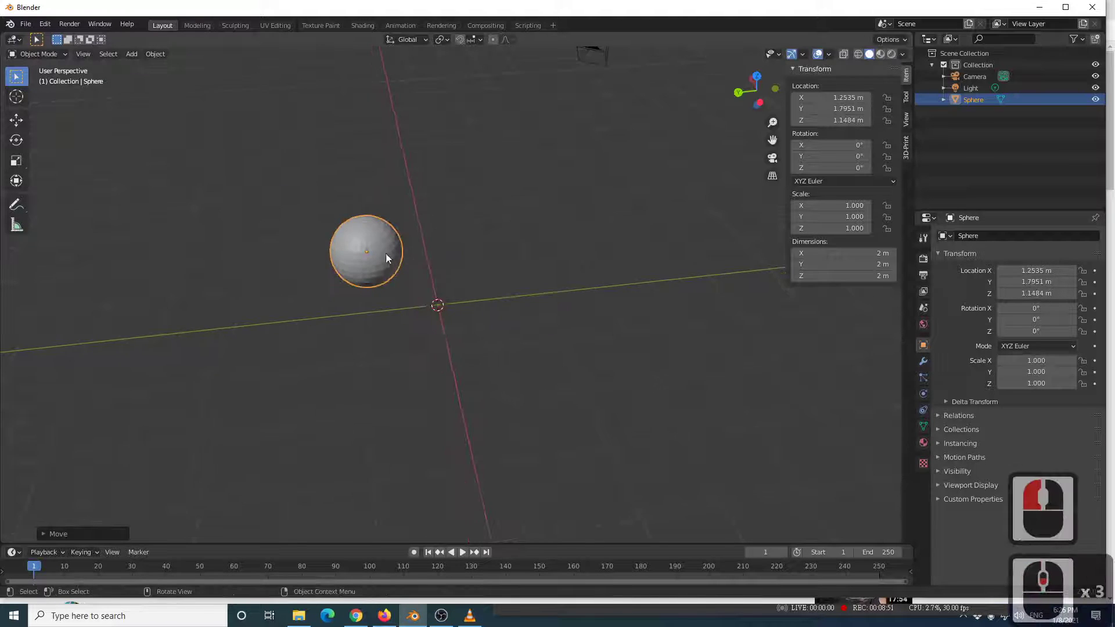
{"action": "middle_click_drag", "start_coordinate": [366, 207], "coordinate": [426, 268]}
{"action": "middle_click_drag", "start_coordinate": [339, 239], "coordinate": [374, 269]}
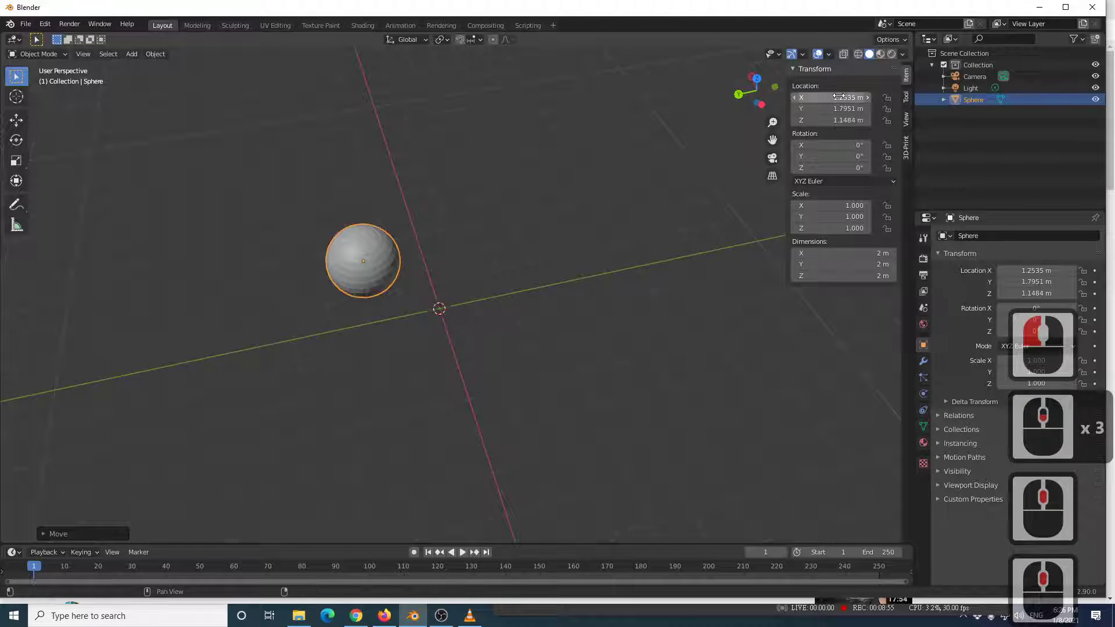
Set the sphere's X, Y and Z location to 0 m.
{"action": "left_click", "coordinate": [840, 97]}
{"action": "type", "text": "0"}
{"action": "key", "text": "Return"}
{"action": "key", "text": "KP_0"}
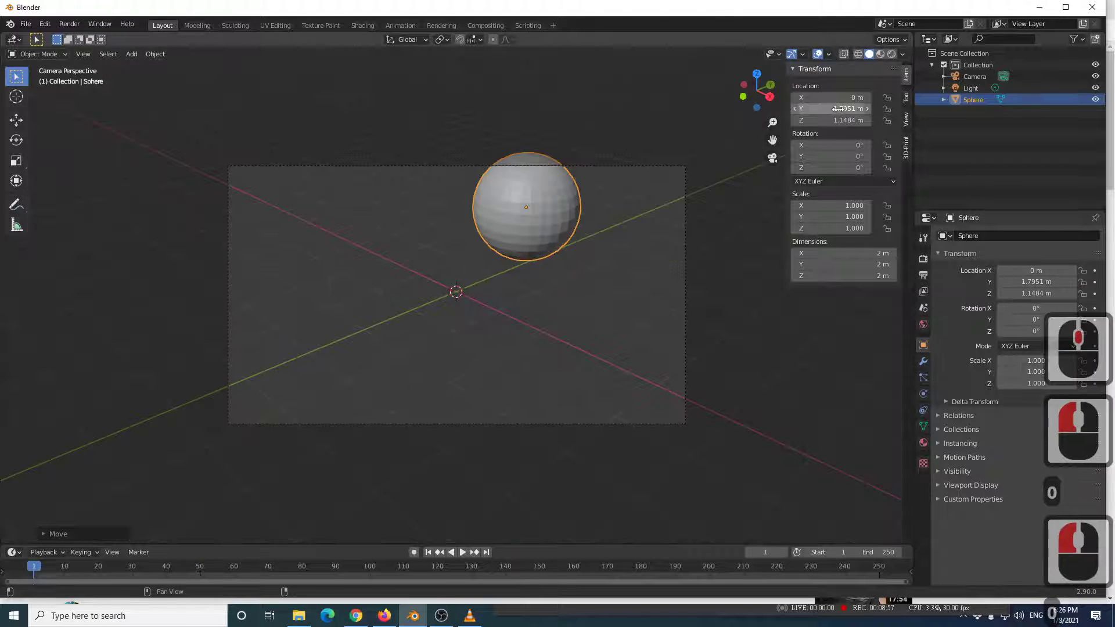
{"action": "left_click", "coordinate": [838, 109]}
{"action": "type", "text": "0"}
{"action": "key", "text": "Return"}
{"action": "key", "text": "KP_0"}
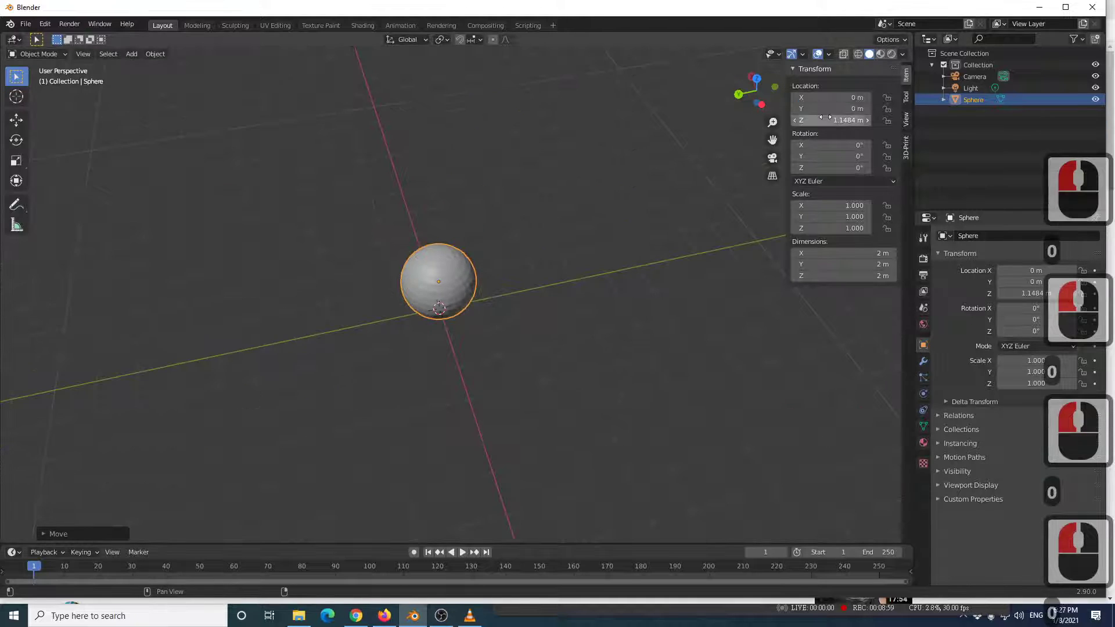
{"action": "left_click", "coordinate": [824, 120]}
{"action": "type", "text": "0"}
{"action": "key", "text": "Return"}
{"action": "middle_click_drag", "start_coordinate": [555, 273], "coordinate": [522, 279]}
Try an X scale of 3.95 on the sphere and return it to 1.
{"action": "left_click_drag", "start_coordinate": [831, 205], "coordinate": [871, 205]}
{"action": "double_click", "coordinate": [813, 206]}
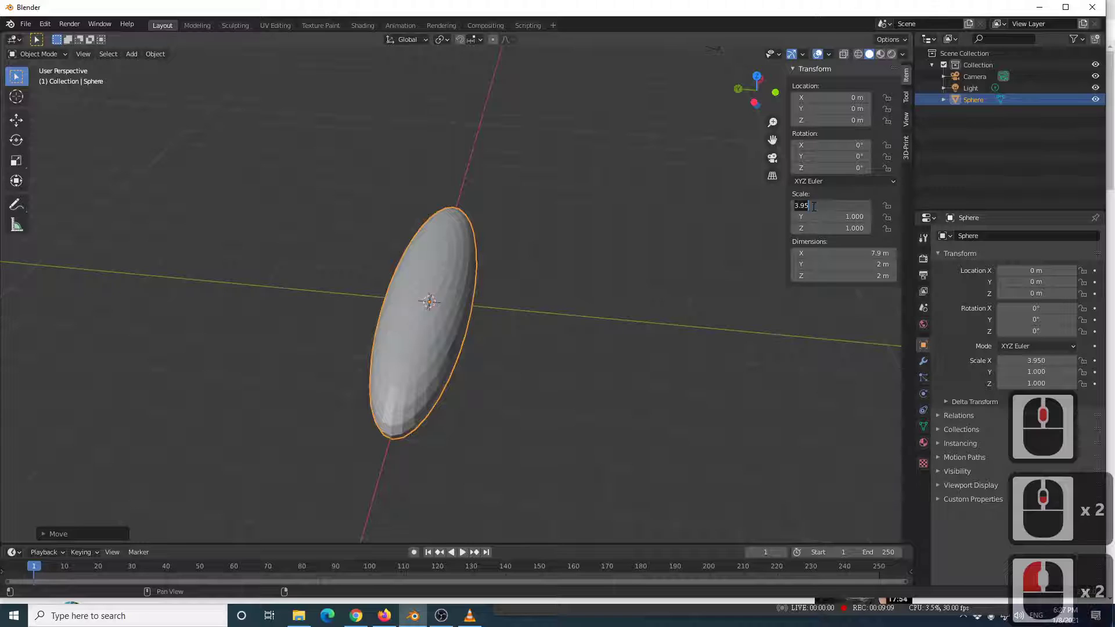
{"action": "type", "text": "1"}
{"action": "key", "text": "Return"}
{"action": "scroll", "coordinate": [358, 322], "scroll_direction": "up", "scroll_amount": 3}
{"action": "middle_click_drag", "start_coordinate": [380, 297], "coordinate": [449, 271]}
{"action": "scroll", "coordinate": [386, 289], "scroll_direction": "down", "scroll_amount": 4}
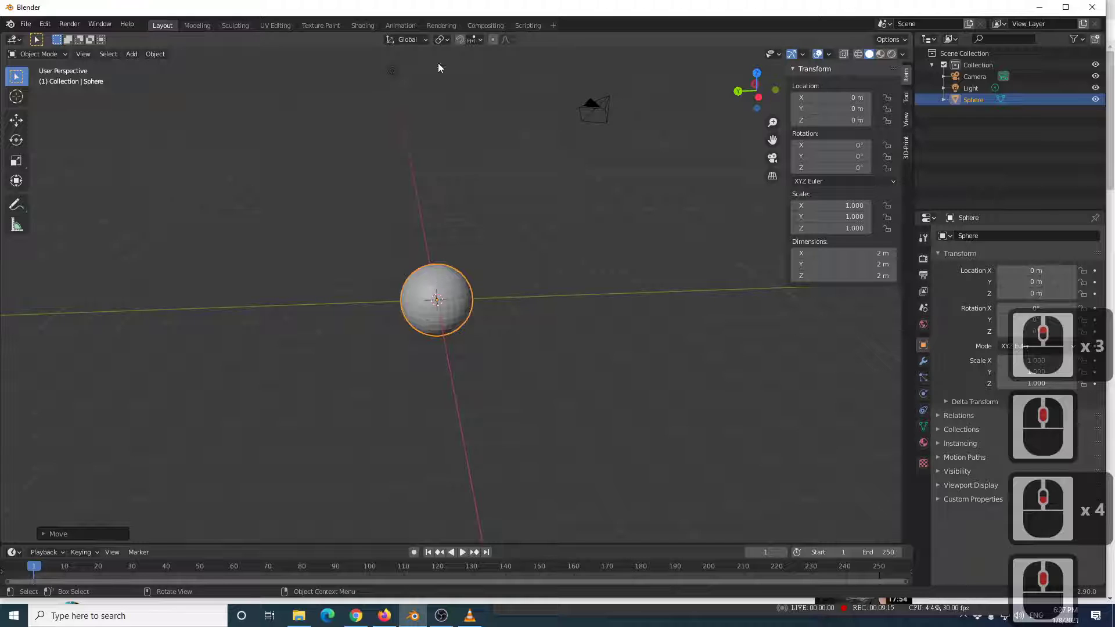
Deselect the sphere and add a cylinder mesh at the origin.
{"action": "scroll", "coordinate": [549, 294], "scroll_direction": "up", "scroll_amount": 3}
{"action": "left_click", "coordinate": [512, 303]}
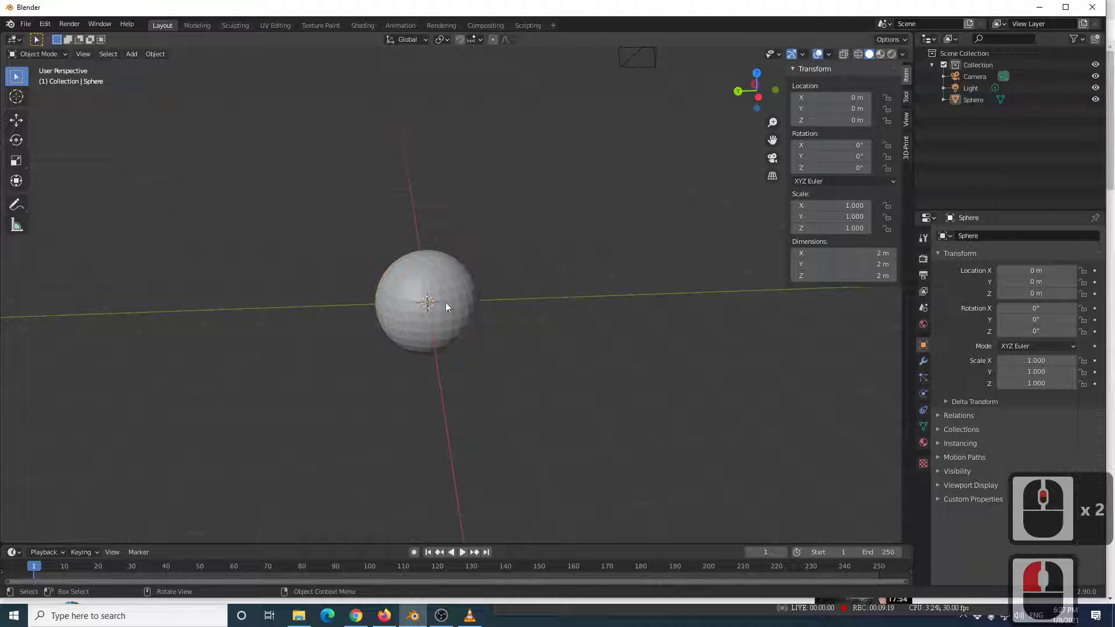
{"action": "key", "text": "shift+a"}
{"action": "mouse_move", "coordinate": [443, 301]}
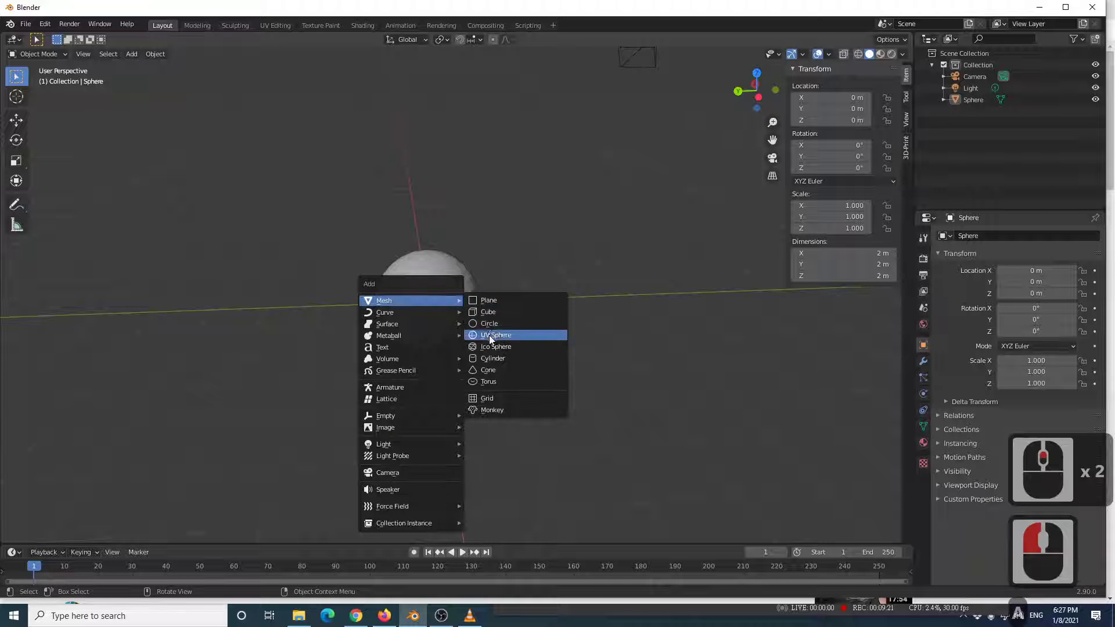
{"action": "left_click", "coordinate": [499, 359]}
{"action": "scroll", "coordinate": [478, 319], "scroll_direction": "down", "scroll_amount": 3}
{"action": "mouse_move", "coordinate": [477, 318]}
{"action": "middle_mouse_down"}
{"action": "mouse_move", "coordinate": [449, 303]}
{"action": "mouse_move", "coordinate": [471, 332]}
{"action": "middle_mouse_up"}
{"action": "scroll", "coordinate": [470, 332], "scroll_direction": "up", "scroll_amount": 3}
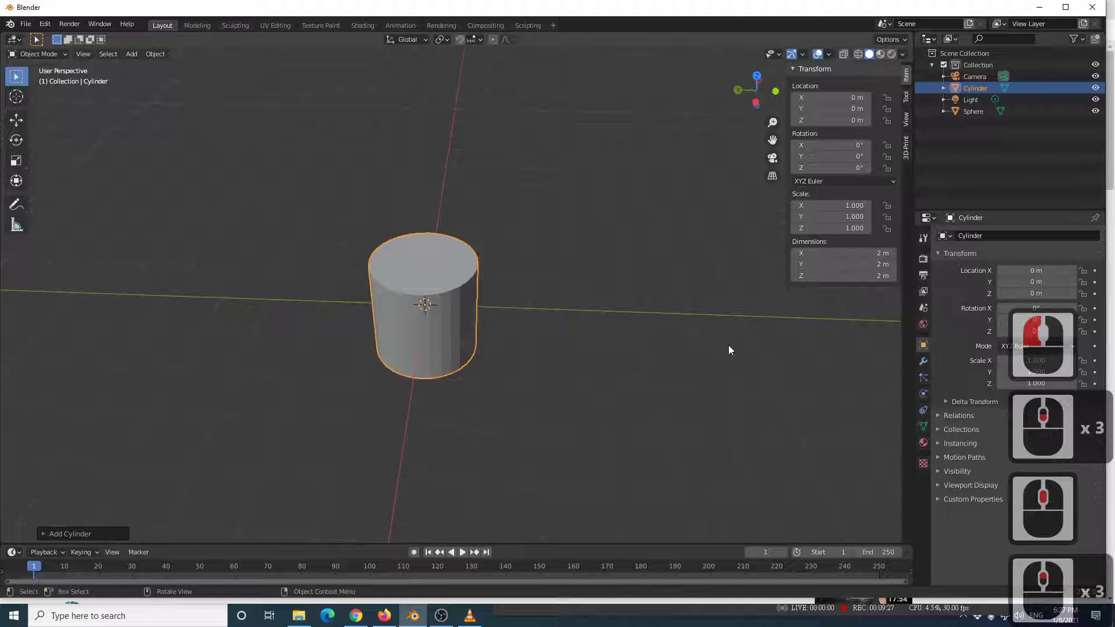
Shrink the cylinder inside the sphere and set its X, Y and Z scale to 0.5.
{"action": "key", "text": "s"}
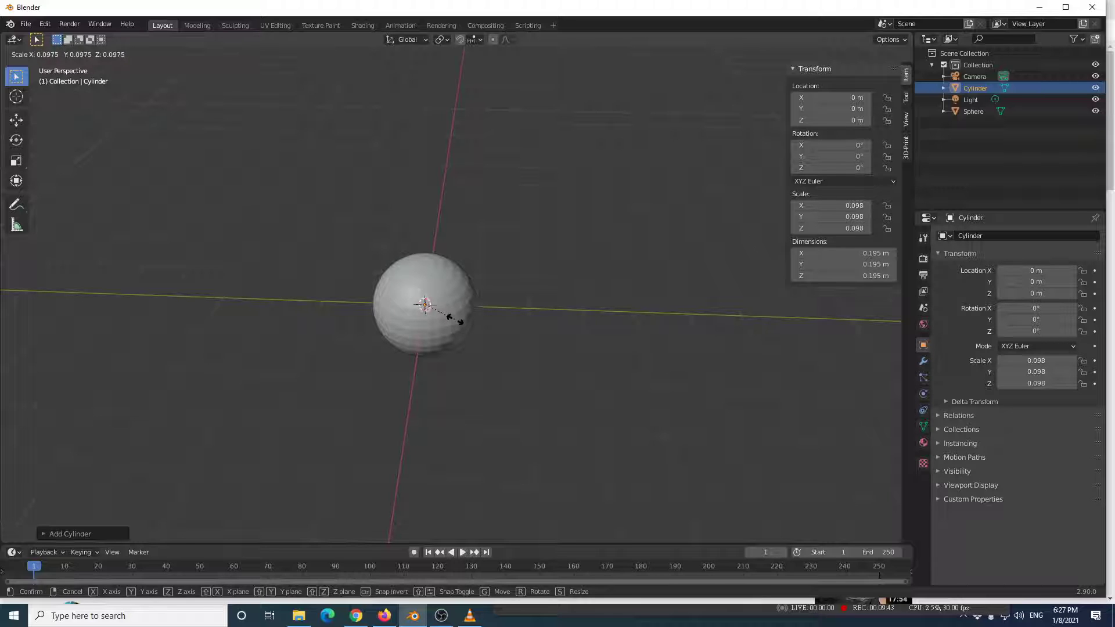
{"action": "left_click", "coordinate": [455, 319]}
{"action": "left_click", "coordinate": [823, 205]}
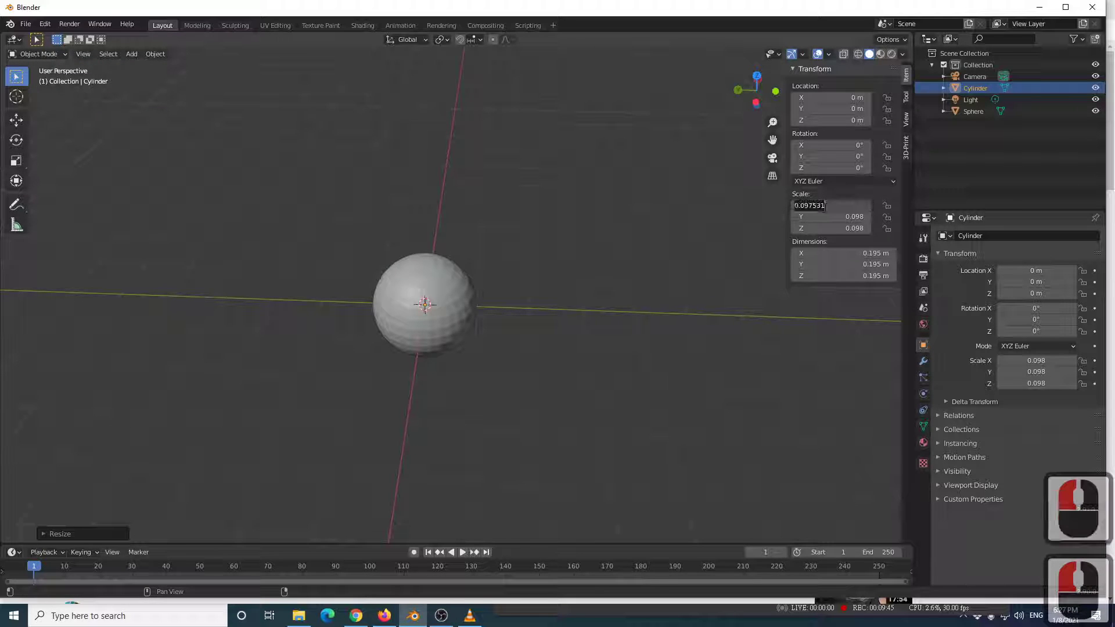
{"action": "type", "text": ".5"}
{"action": "double_click", "coordinate": [829, 216]}
{"action": "type", "text": ".5"}
{"action": "left_click", "coordinate": [834, 228]}
{"action": "double_click", "coordinate": [834, 228]}
{"action": "type", "text": ".5"}
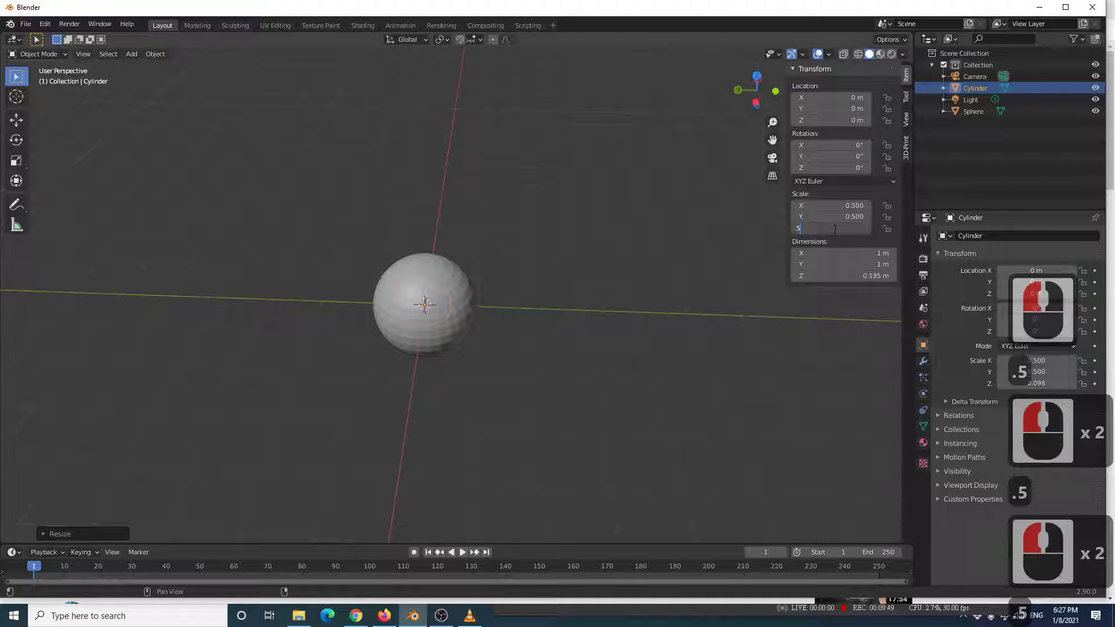
{"action": "key", "text": "Return"}
{"action": "mouse_move", "coordinate": [541, 279]}
{"action": "middle_mouse_down"}
{"action": "mouse_move", "coordinate": [490, 238]}
{"action": "mouse_move", "coordinate": [545, 273]}
{"action": "middle_mouse_up"}
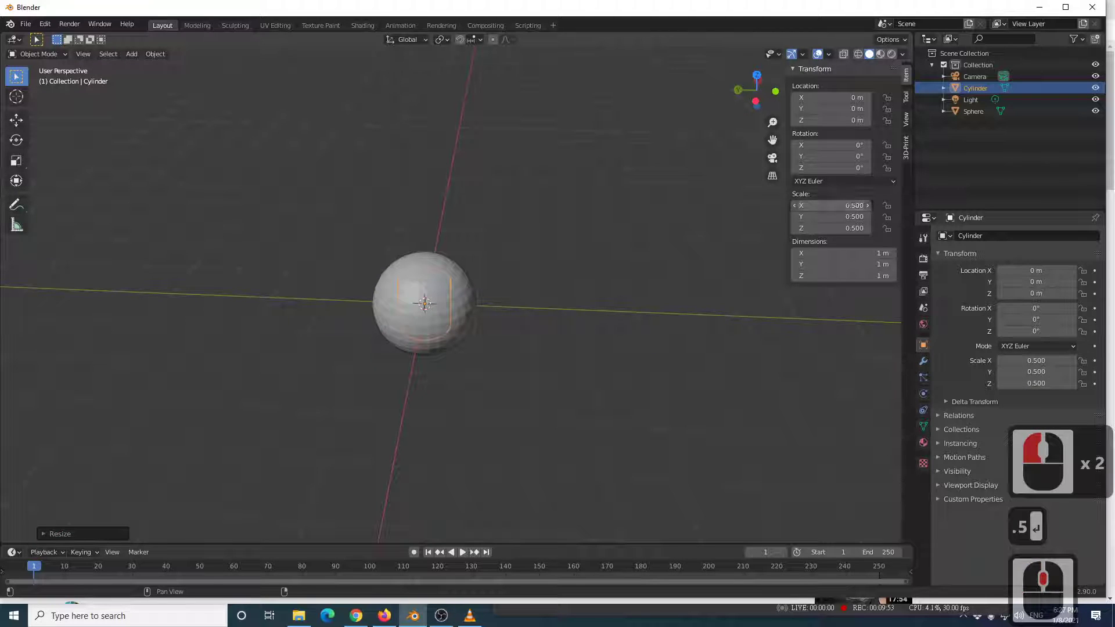
Set the cylinder's X, Y and Z scale to 0.05.
{"action": "left_click", "coordinate": [854, 206]}
{"action": "type", "text": "0.05"}
{"action": "key", "text": "Return"}
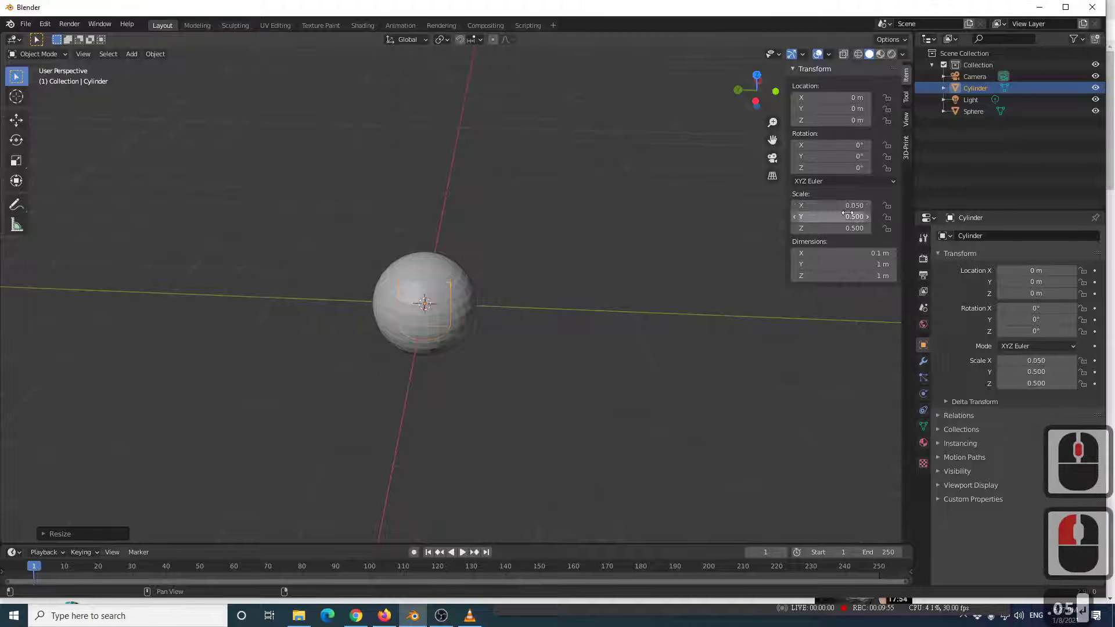
{"action": "left_click_drag", "start_coordinate": [845, 205], "coordinate": [845, 228]}
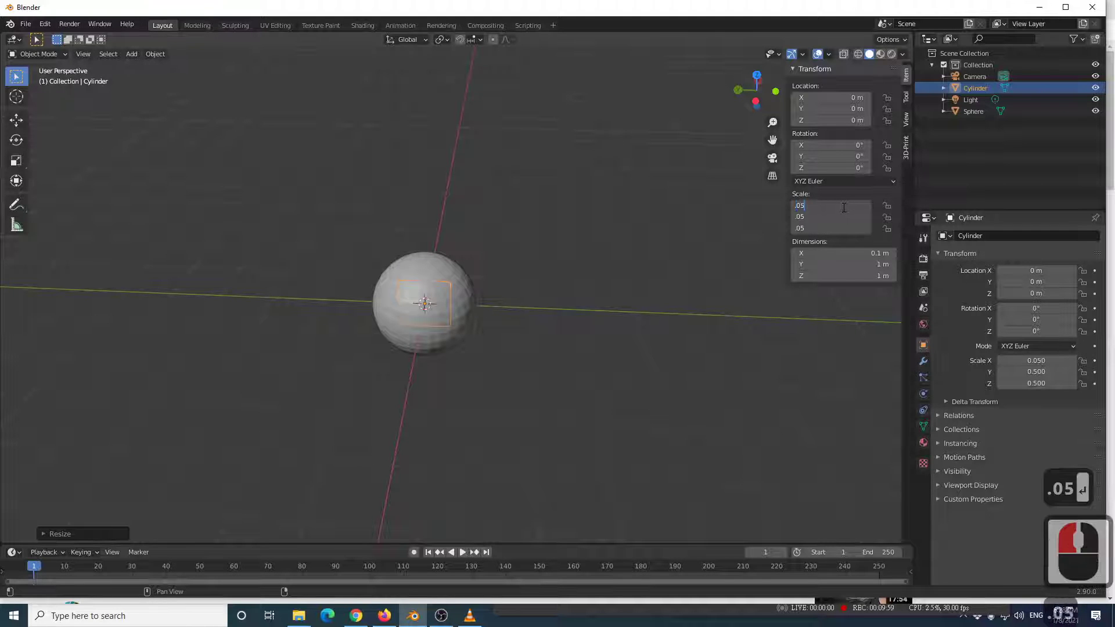
{"action": "left_click", "coordinate": [723, 246]}
{"action": "scroll", "coordinate": [495, 296], "scroll_direction": "up", "scroll_amount": 4}
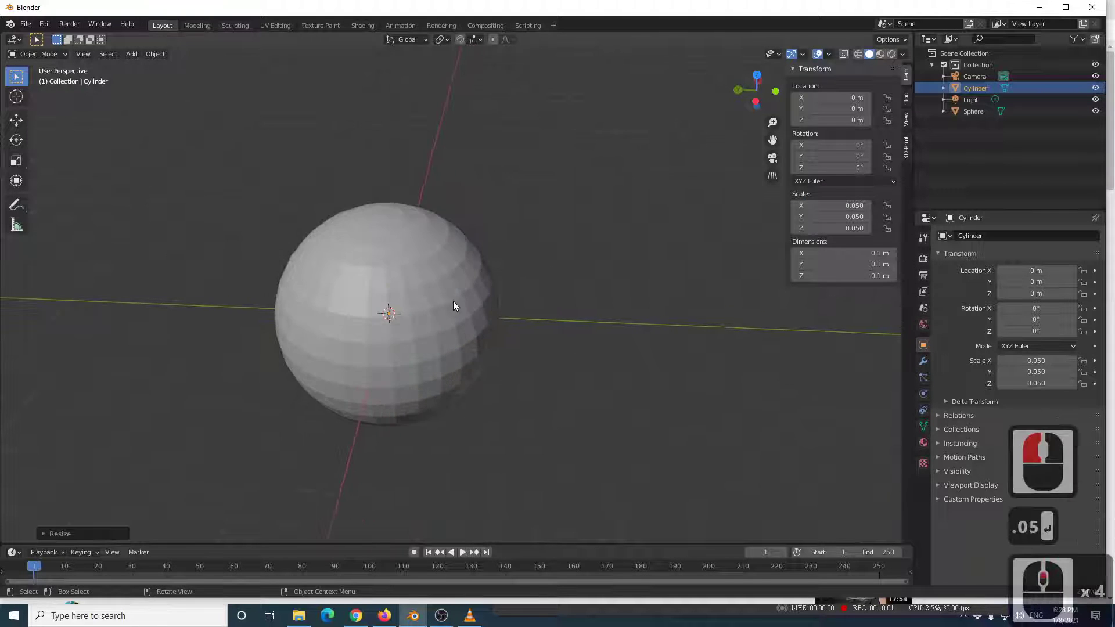
{"action": "scroll", "coordinate": [425, 307], "scroll_direction": "down", "scroll_amount": 1}
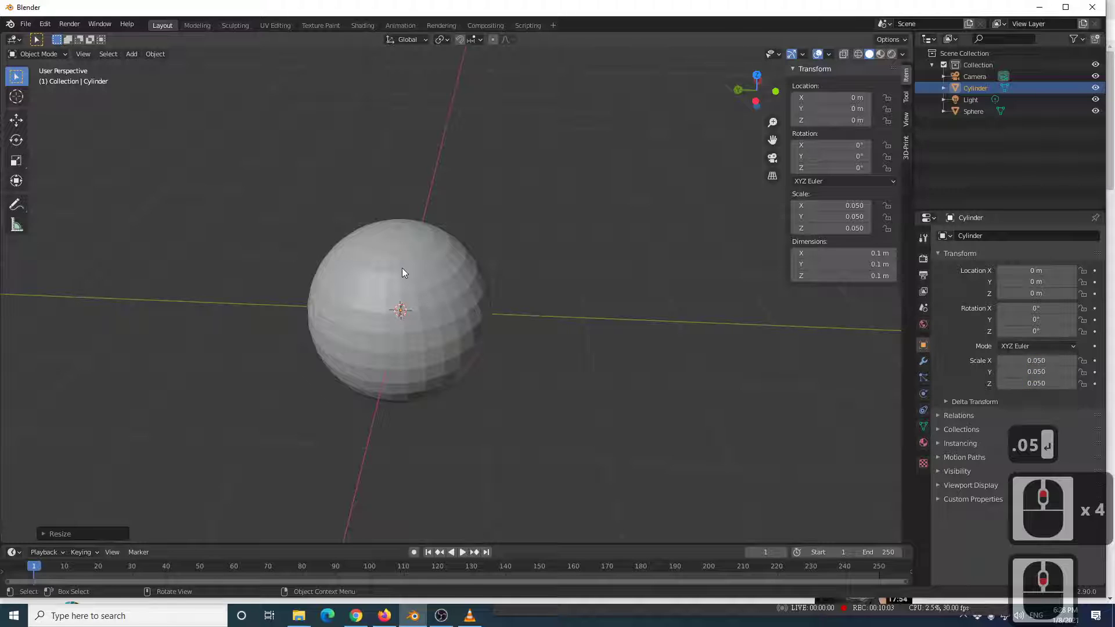
Move the cylinder up along Z above the sphere, to a Z location of about 1.82 m.
{"action": "key", "text": "g"}
{"action": "key", "text": "z"}
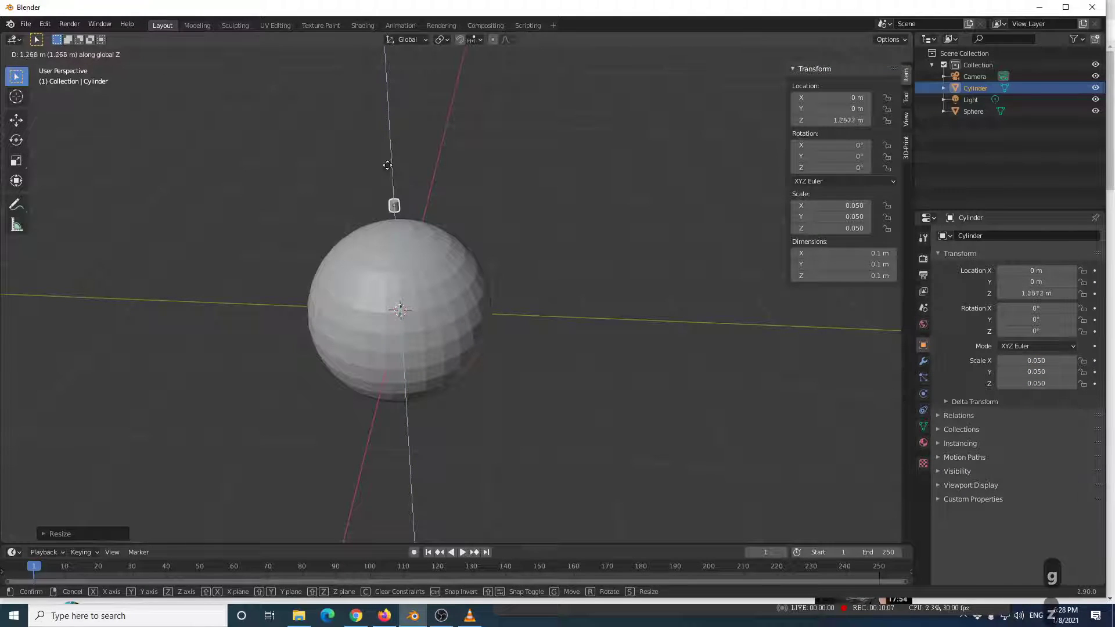
{"action": "left_click", "coordinate": [403, 111]}
{"action": "scroll", "coordinate": [406, 173], "scroll_direction": "up", "scroll_amount": 2}
{"action": "middle_click_drag", "start_coordinate": [406, 173], "coordinate": [427, 182]}
{"action": "scroll", "coordinate": [439, 147], "scroll_direction": "down", "scroll_amount": 2}
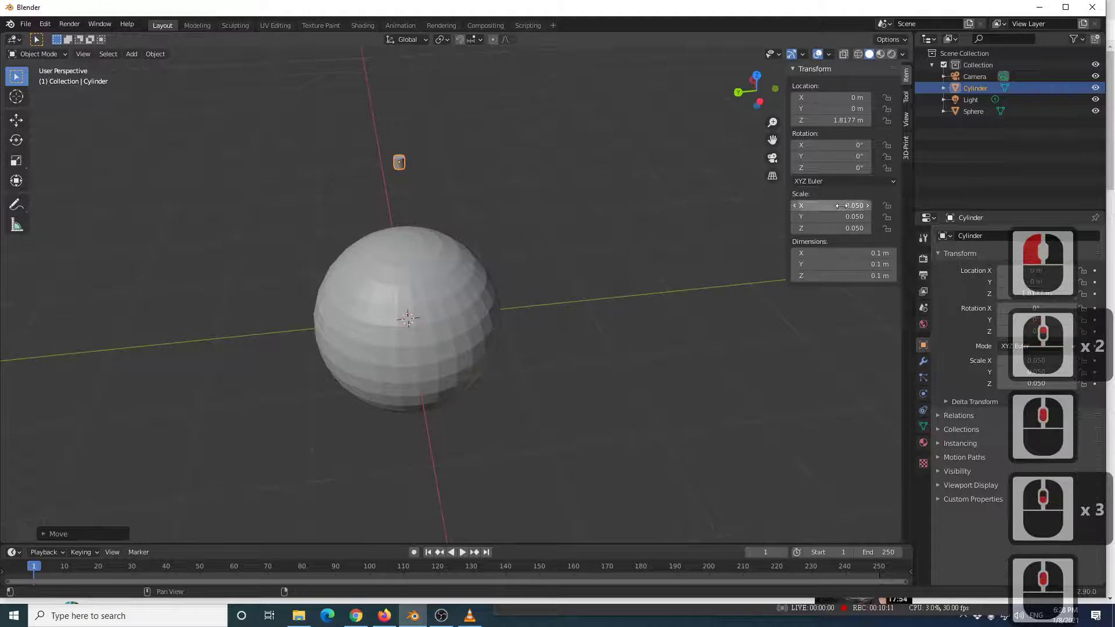
Set the cylinder's X, Y and Z scale to 0.01.
{"action": "left_click_drag", "start_coordinate": [840, 207], "coordinate": [841, 228]}
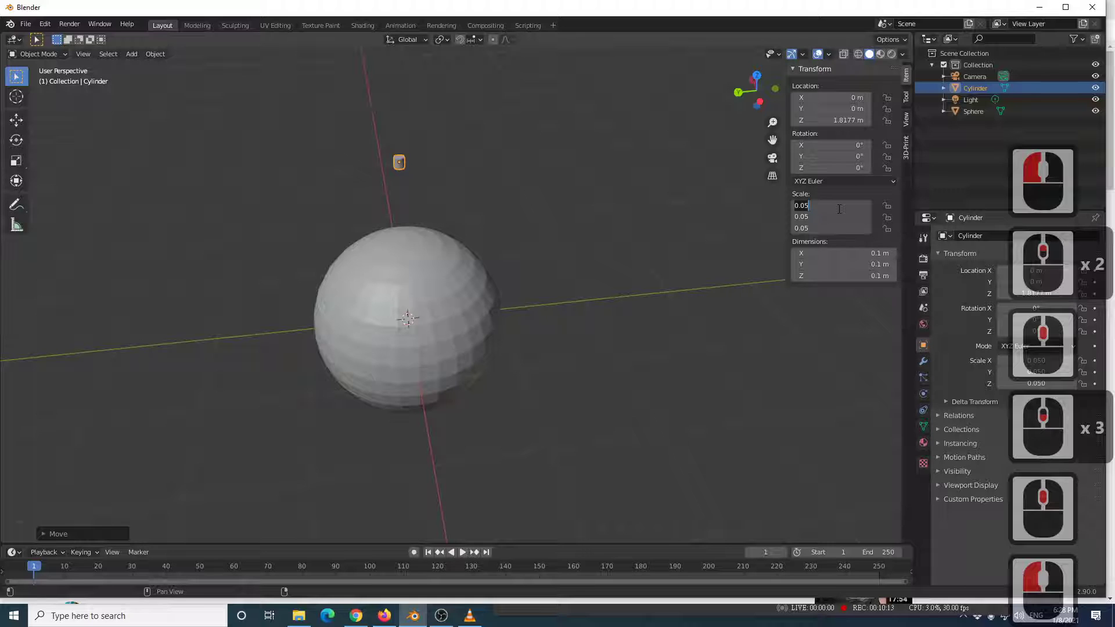
{"action": "type", "text": "0.01"}
{"action": "key", "text": "Return"}
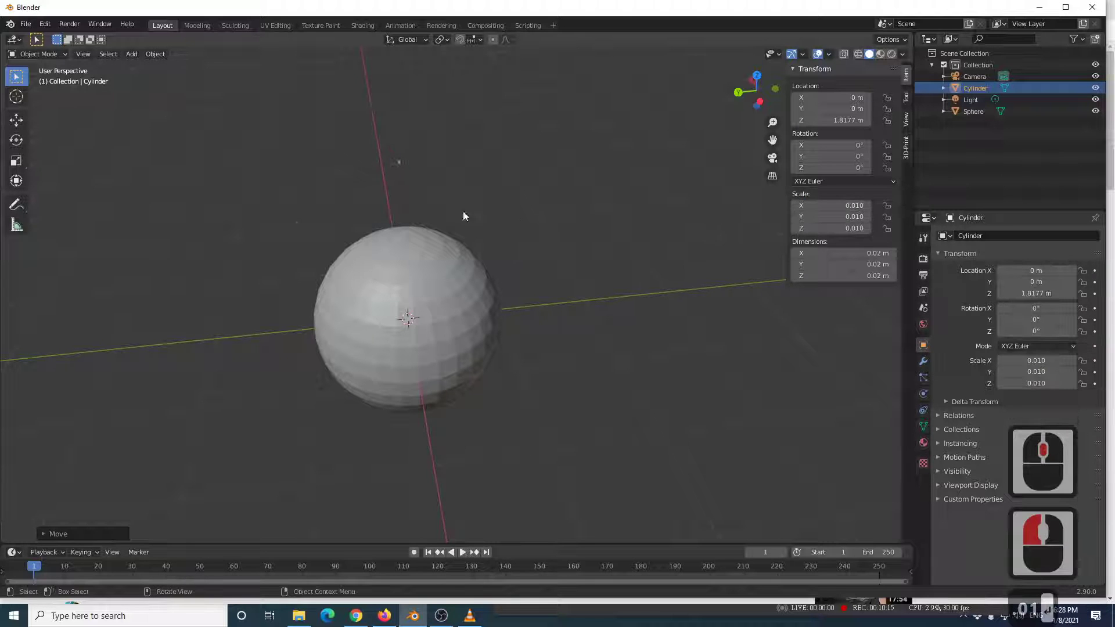
{"action": "scroll", "coordinate": [415, 169], "scroll_direction": "up", "scroll_amount": 2}
{"action": "middle_click_drag", "start_coordinate": [416, 169], "coordinate": [431, 201], "text": "shift"}
{"action": "scroll", "coordinate": [417, 232], "scroll_direction": "down", "scroll_amount": 2}
{"action": "scroll", "coordinate": [415, 232], "scroll_direction": "down", "scroll_amount": 1}
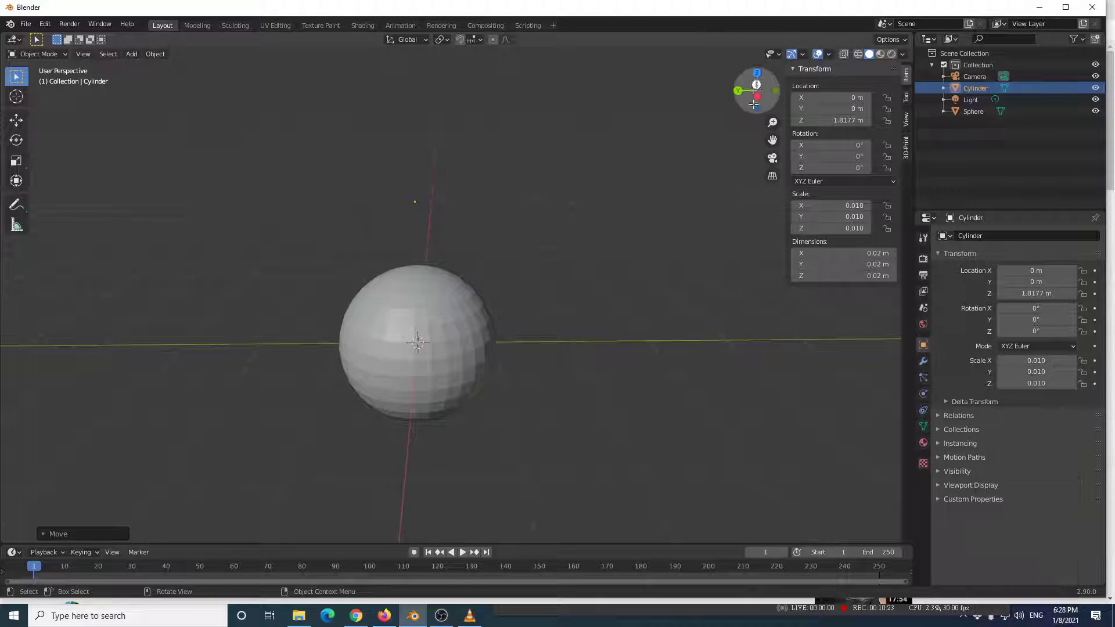
Set the cylinder's Z scale to 1 to turn it into a thin rod.
{"action": "left_click", "coordinate": [829, 229]}
{"action": "type", "text": "1"}
{"action": "key", "text": "Return"}
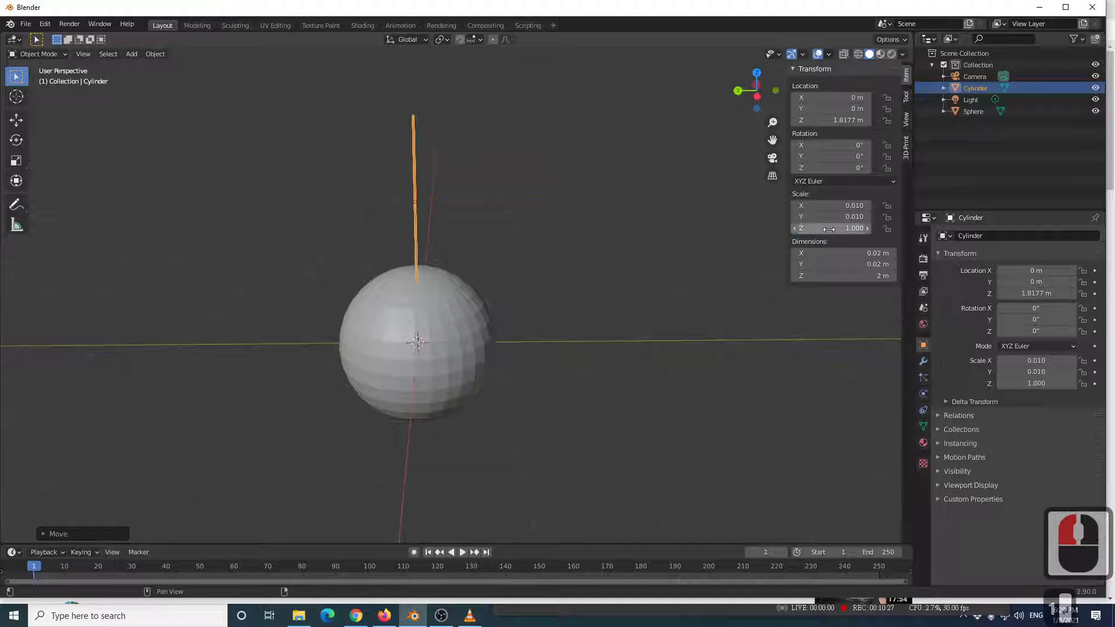
Stretch the thin cylinder along the Z axis only, to a Z scale of about 2.4.
{"action": "middle_click_drag", "start_coordinate": [558, 171], "coordinate": [433, 185]}
{"action": "scroll", "coordinate": [448, 231], "scroll_direction": "down", "scroll_amount": 4}
{"action": "left_click", "coordinate": [438, 212]}
{"action": "scroll", "coordinate": [415, 191], "scroll_direction": "up", "scroll_amount": 3}
{"action": "left_click", "coordinate": [414, 188]}
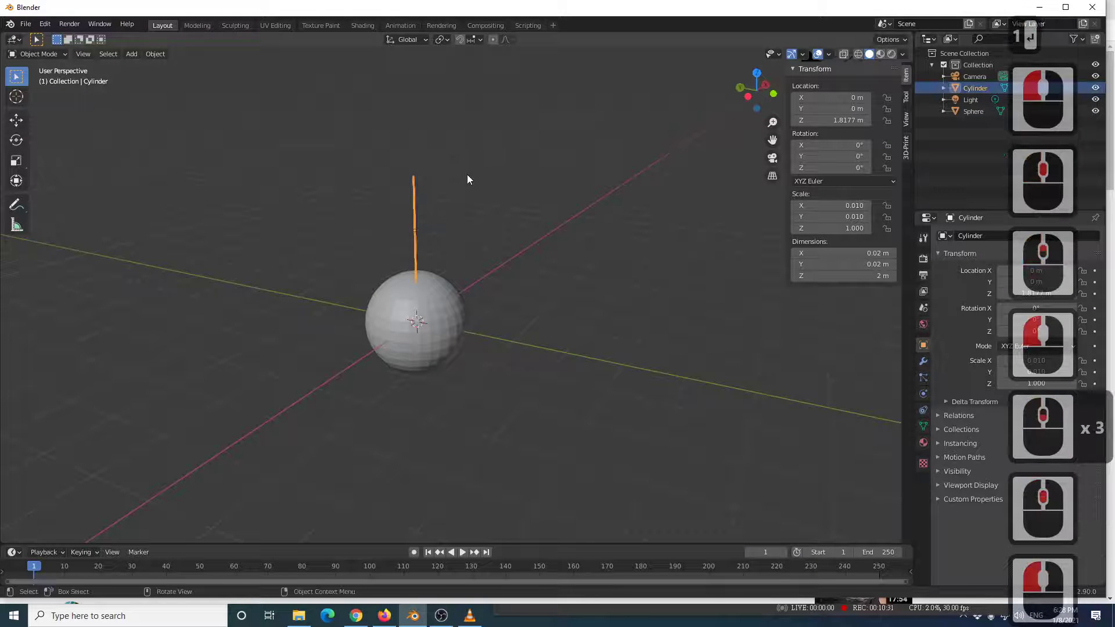
{"action": "key", "text": "s"}
{"action": "key", "text": "z"}
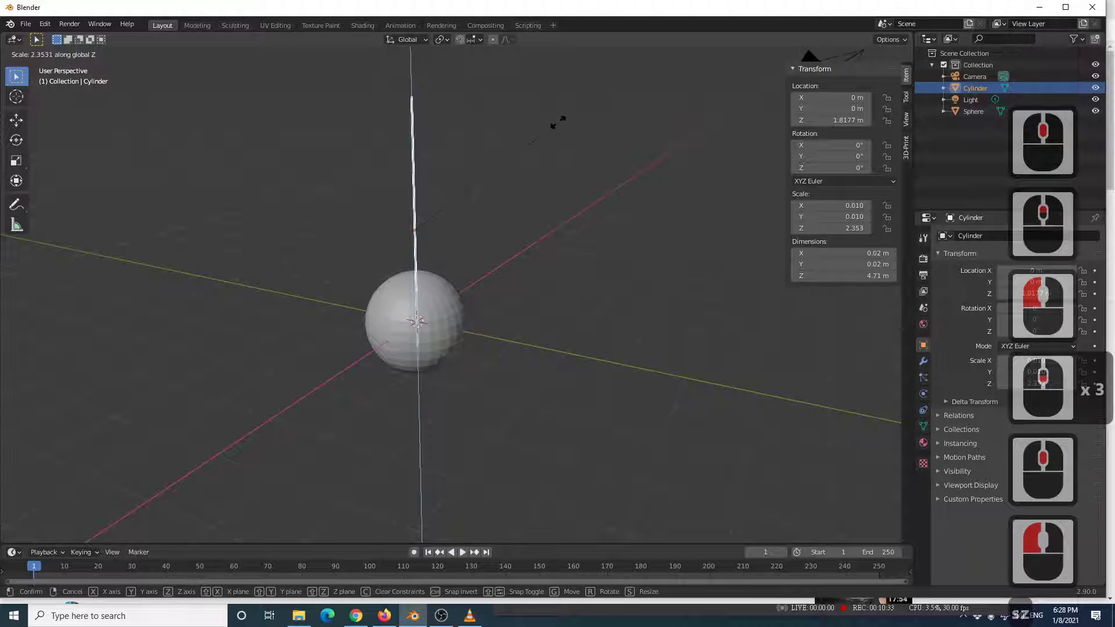
{"action": "left_click", "coordinate": [562, 120]}
{"action": "scroll", "coordinate": [526, 183], "scroll_direction": "down", "scroll_amount": 3}
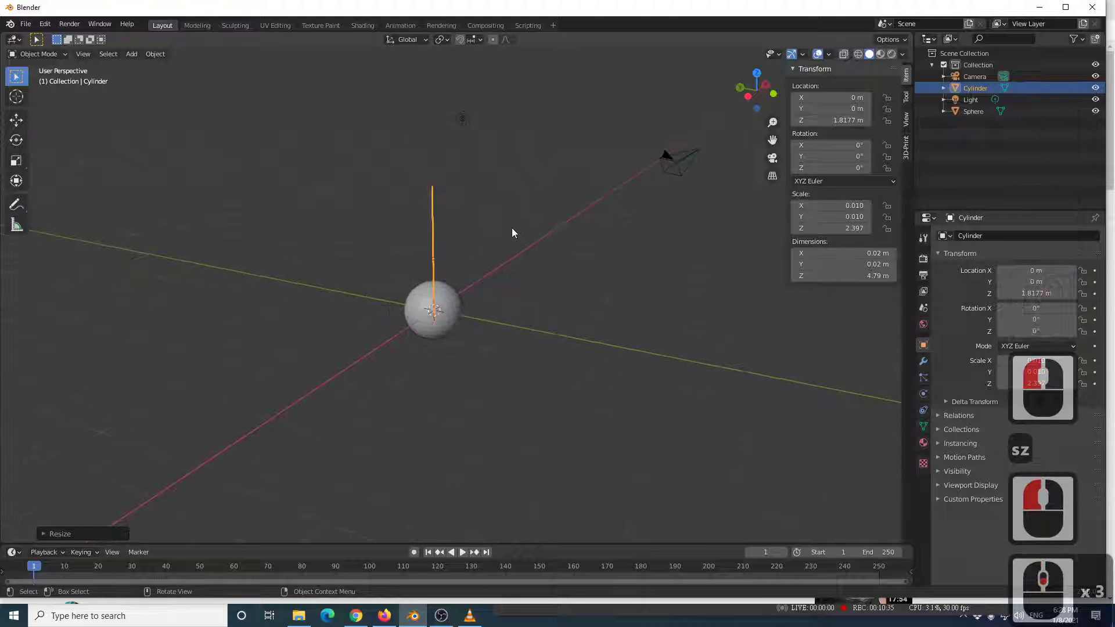
In front view, raise the thin cylinder along Z to about 3.38 m so it rises from the sphere's top.
{"action": "key", "text": "KP_1"}
{"action": "scroll", "coordinate": [463, 244], "scroll_direction": "up", "scroll_amount": 2}
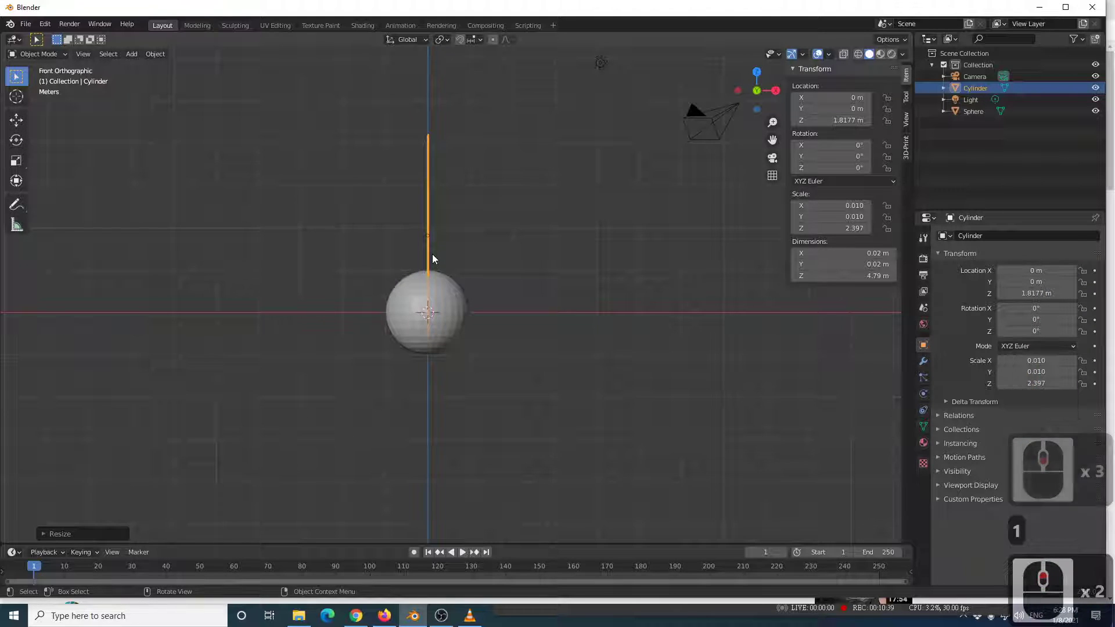
{"action": "key", "text": "g"}
{"action": "key", "text": "z"}
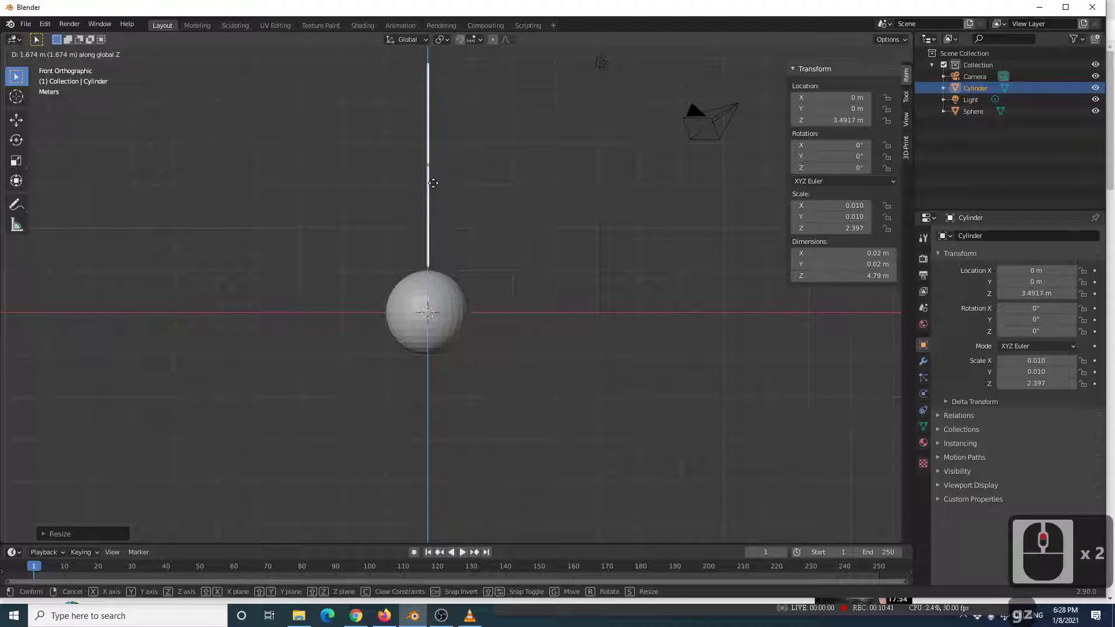
{"action": "left_click", "coordinate": [433, 187]}
Fine-tune the cylinder's height along Z to about 3.39 m so its lower end meets the sphere's top, and deselect it.
{"action": "middle_click_drag", "start_coordinate": [441, 219], "coordinate": [472, 269], "text": "shift"}
{"action": "scroll", "coordinate": [473, 269], "scroll_direction": "up", "scroll_amount": 12}
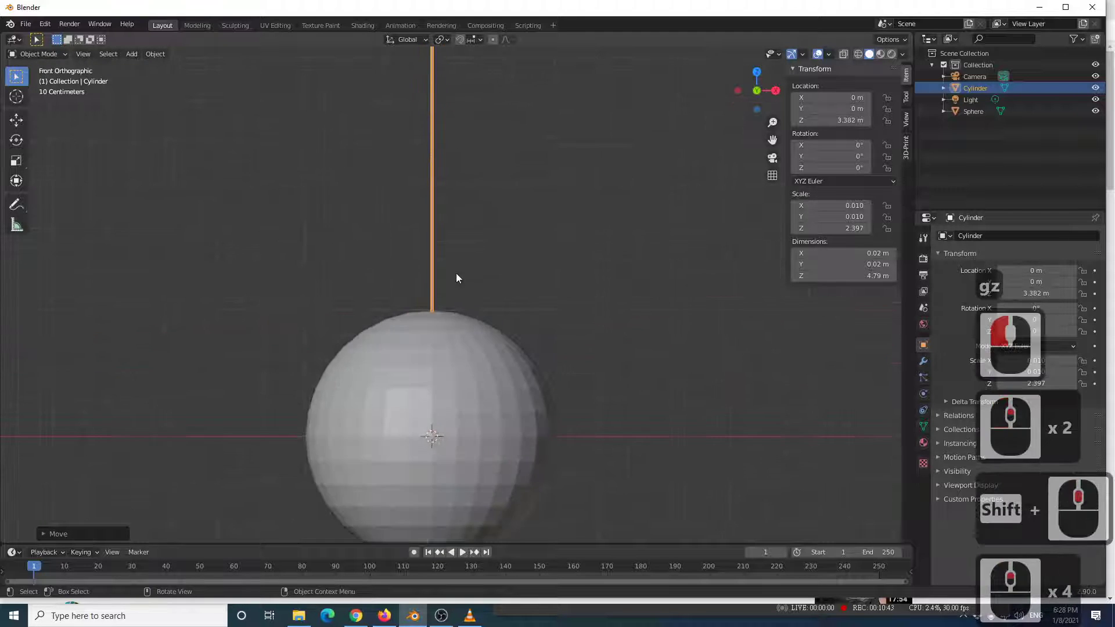
{"action": "middle_click_drag", "start_coordinate": [439, 308], "coordinate": [495, 228], "text": "shift"}
{"action": "key", "text": "g"}
{"action": "key", "text": "z"}
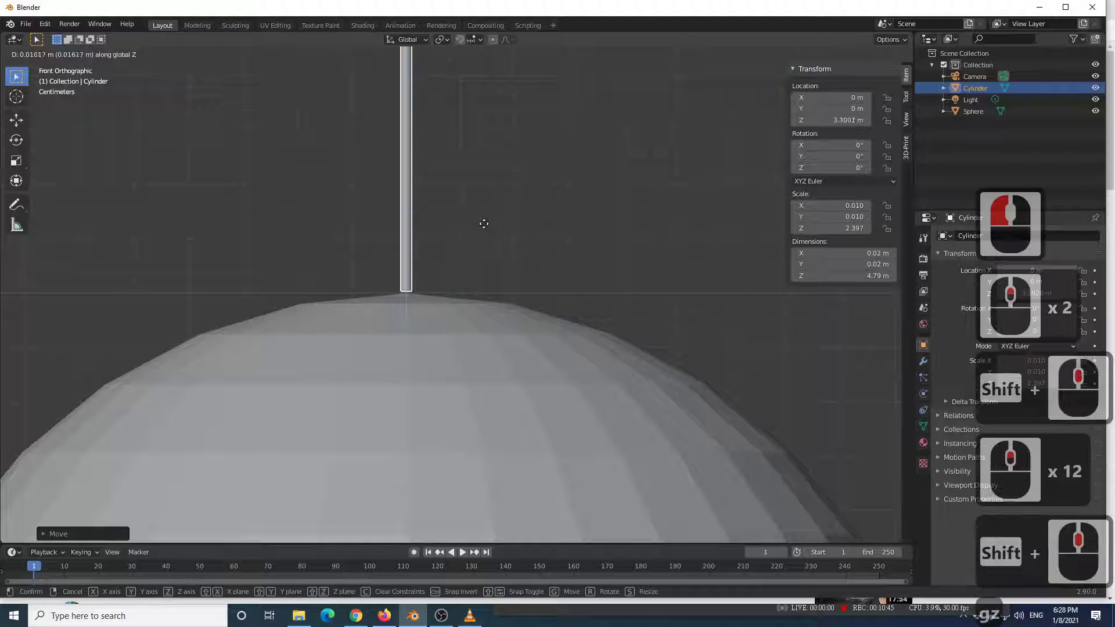
{"action": "left_click", "coordinate": [483, 227]}
{"action": "scroll", "coordinate": [490, 230], "scroll_direction": "down", "scroll_amount": 10}
{"action": "left_click", "coordinate": [495, 228]}
{"action": "scroll", "coordinate": [494, 226], "scroll_direction": "down", "scroll_amount": 4}
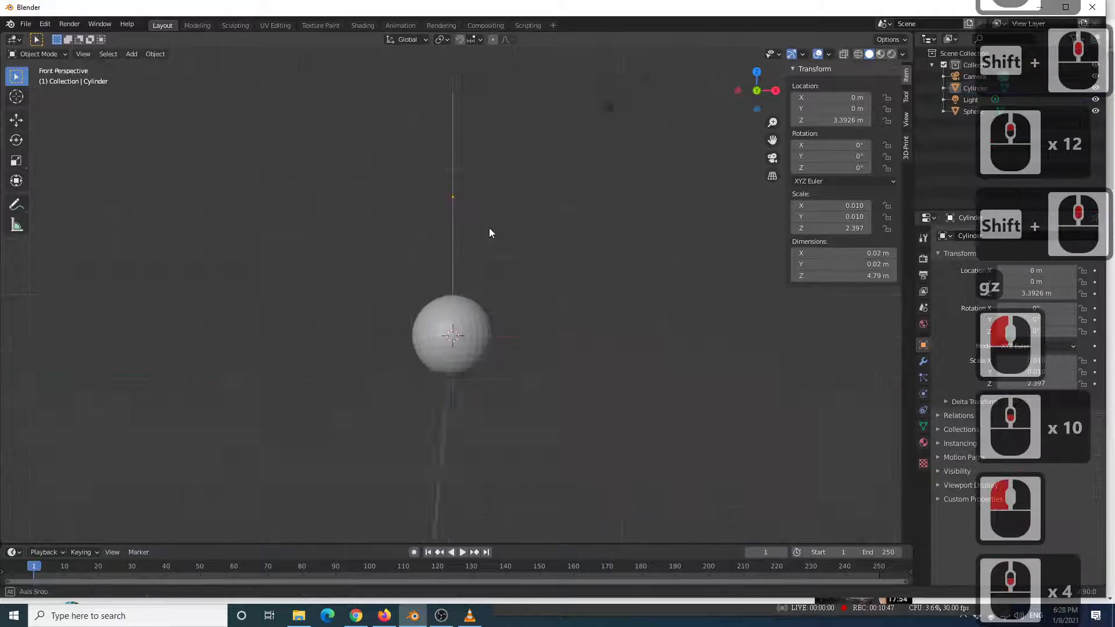
Select the cylinder and the sphere in turn to check whether they are separate objects.
{"action": "middle_click_drag", "start_coordinate": [493, 226], "coordinate": [454, 276]}
{"action": "scroll", "coordinate": [481, 202], "scroll_direction": "up", "scroll_amount": 4}
{"action": "middle_click_drag", "start_coordinate": [481, 202], "coordinate": [446, 219], "text": "shift"}
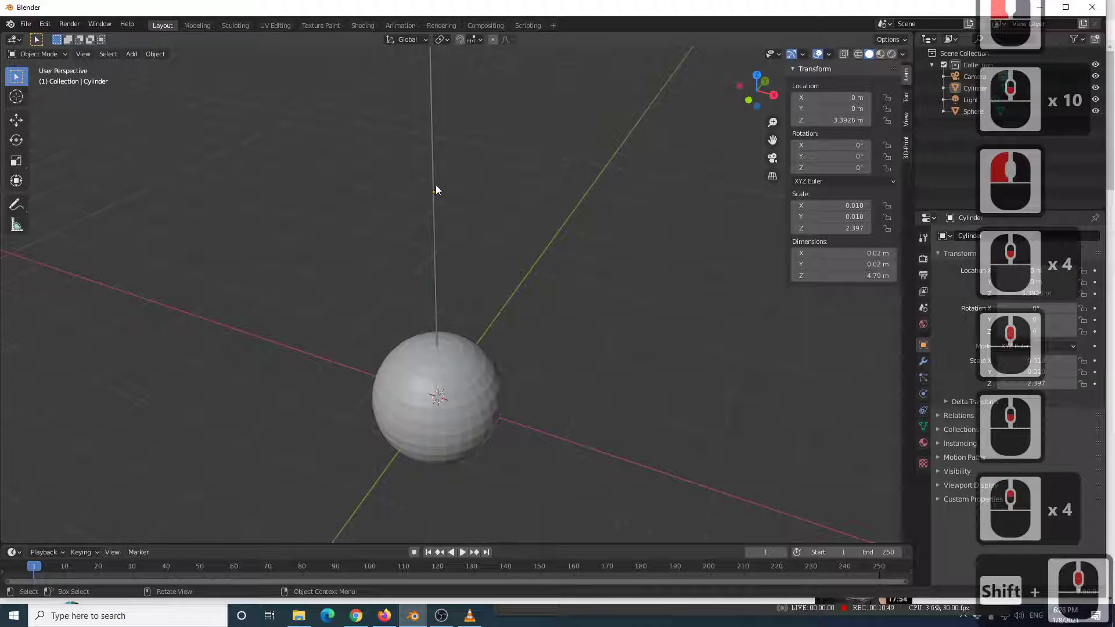
{"action": "left_click", "coordinate": [435, 189]}
{"action": "left_click", "coordinate": [431, 378]}
{"action": "left_click", "coordinate": [441, 250]}
{"action": "left_click", "coordinate": [444, 371]}
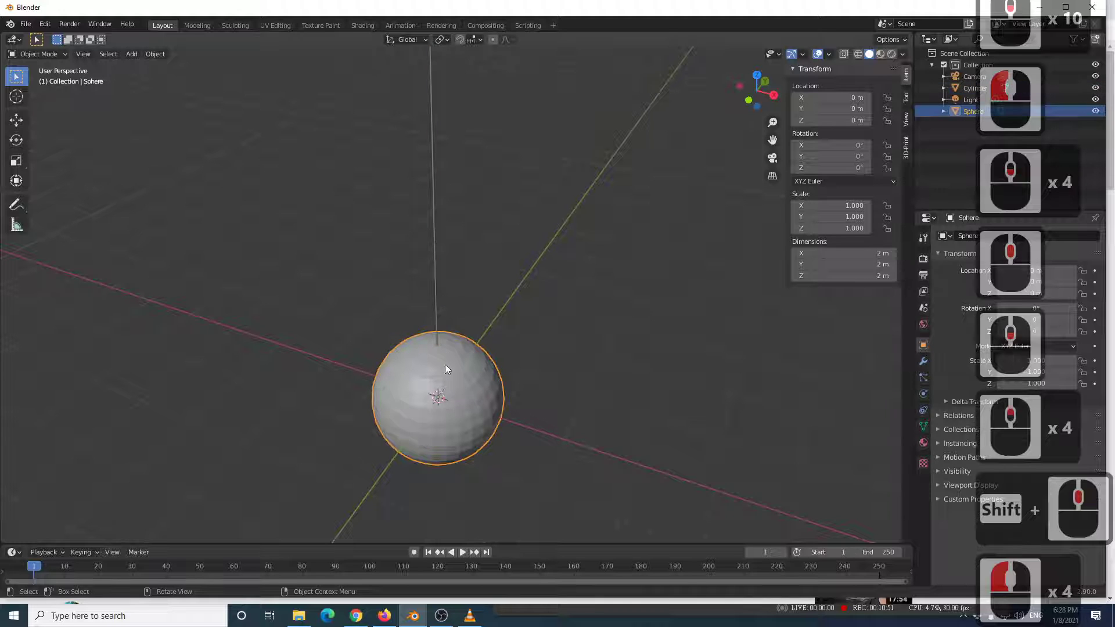
{"action": "left_click", "coordinate": [437, 220]}
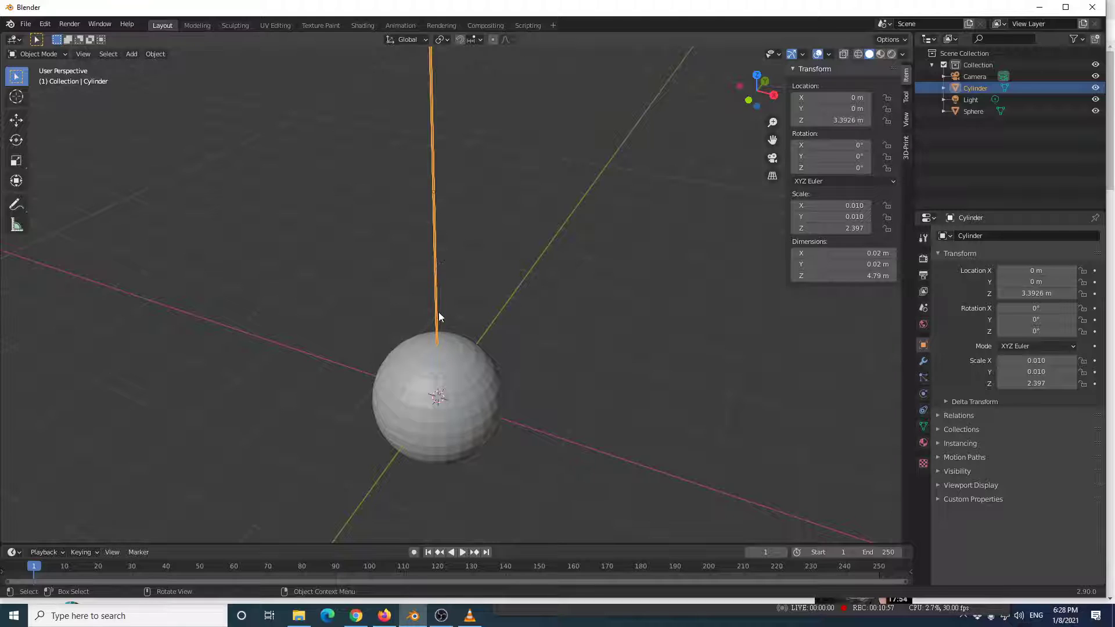
Select the cylinder and then the sphere as the active object, and join them into one object.
{"action": "left_click", "coordinate": [439, 253]}
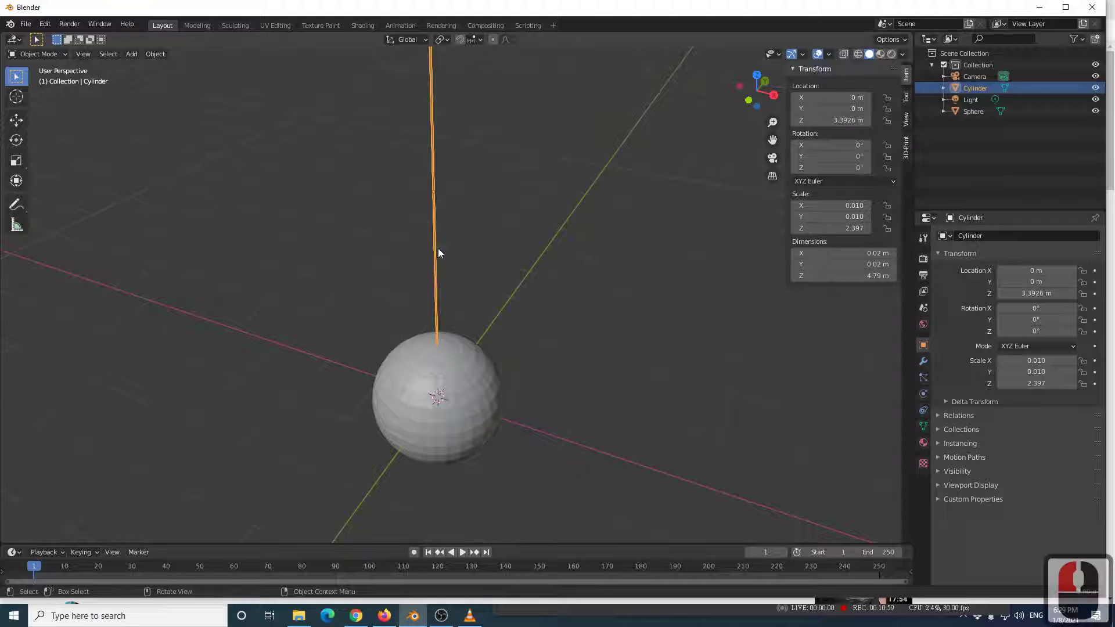
{"action": "left_click", "coordinate": [453, 390], "text": "shift"}
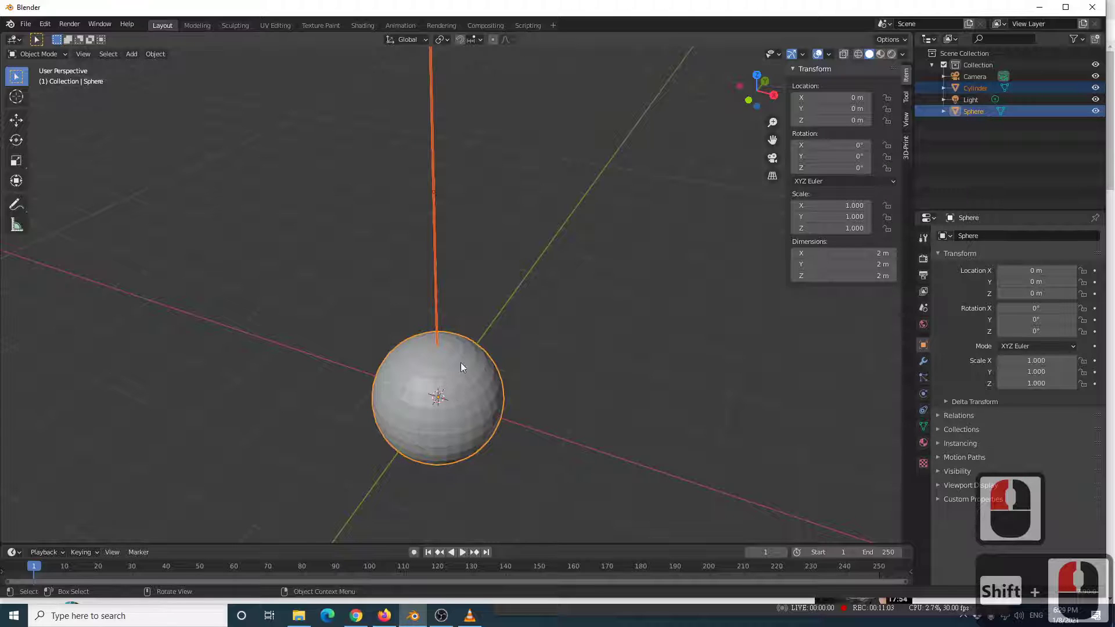
{"action": "right_click", "coordinate": [460, 364]}
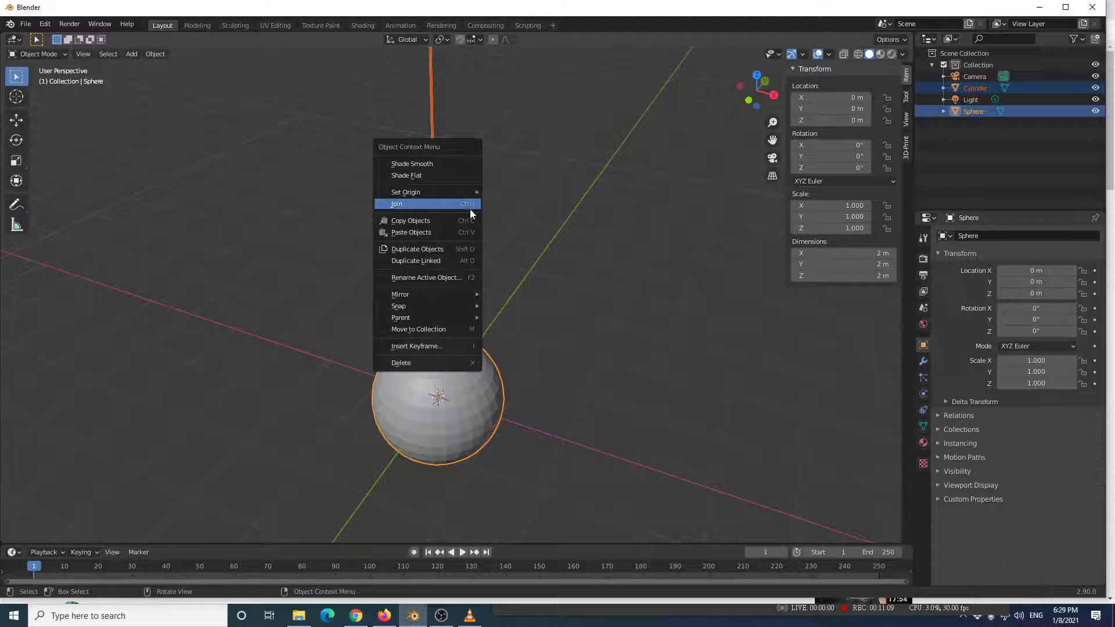
{"action": "left_click", "coordinate": [441, 250]}
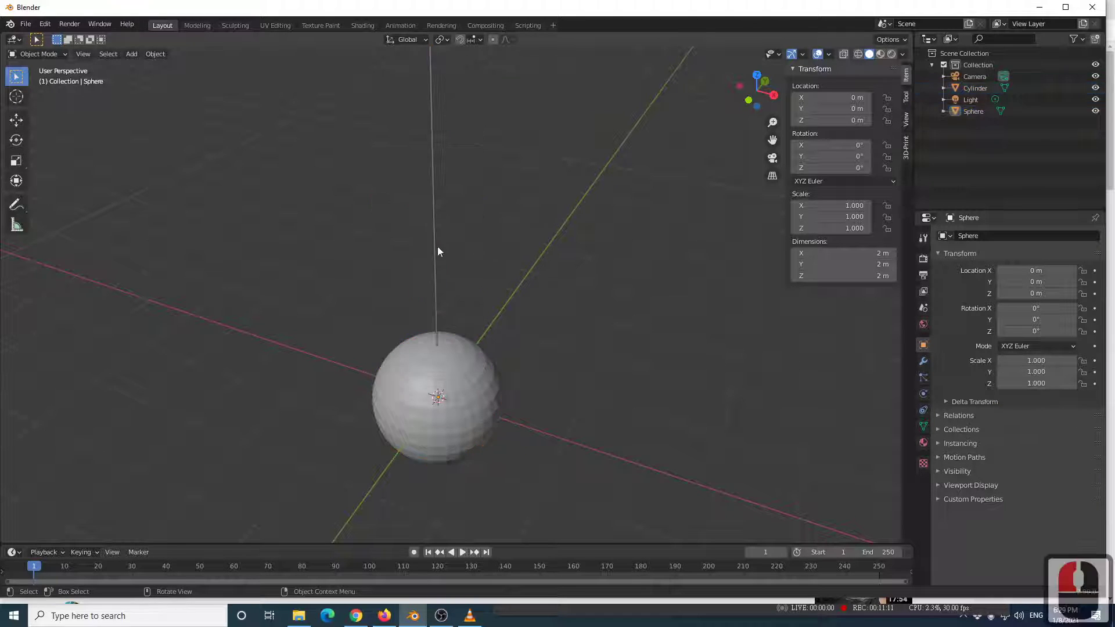
{"action": "left_click", "coordinate": [429, 369], "text": "shift"}
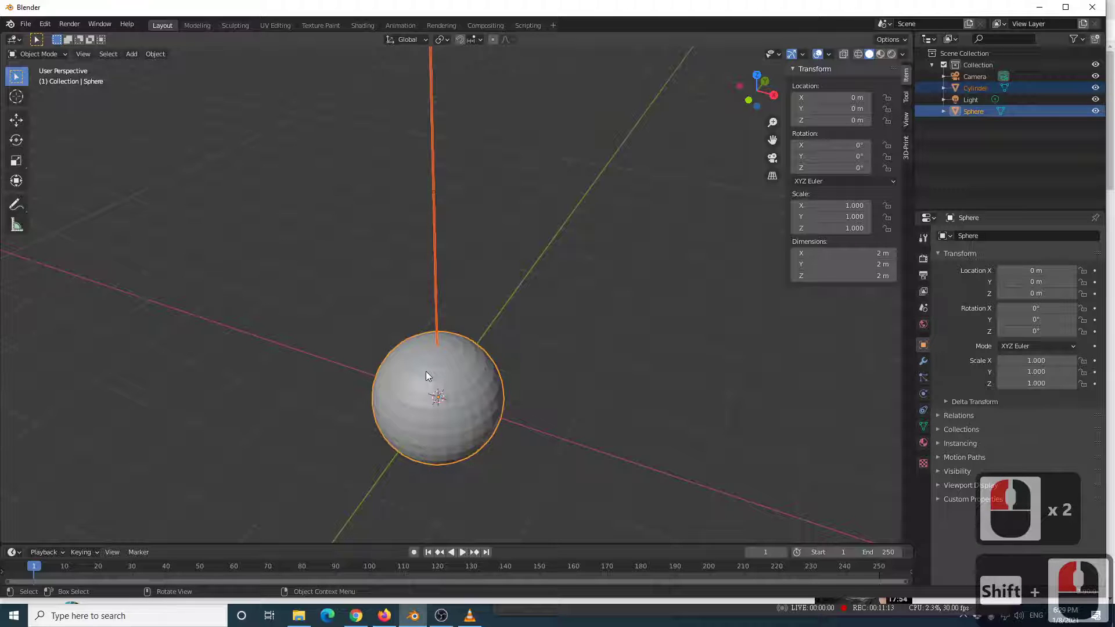
{"action": "key", "text": "ctrl+j"}
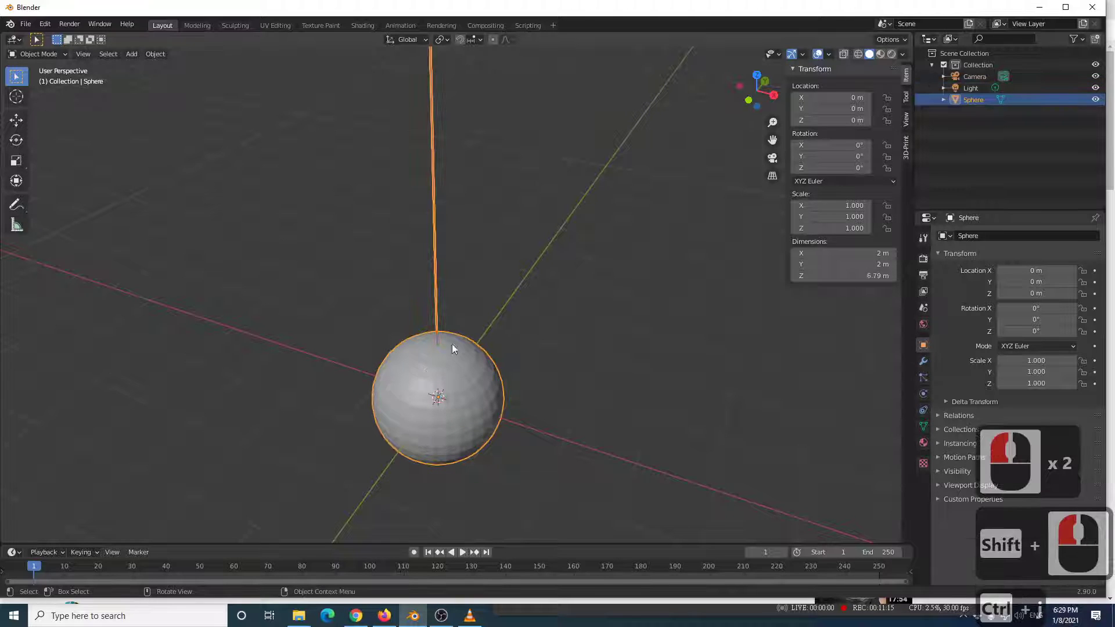
Try moving the joined sphere and rod freely as one object, and undo the move.
{"action": "double_click", "coordinate": [455, 382]}
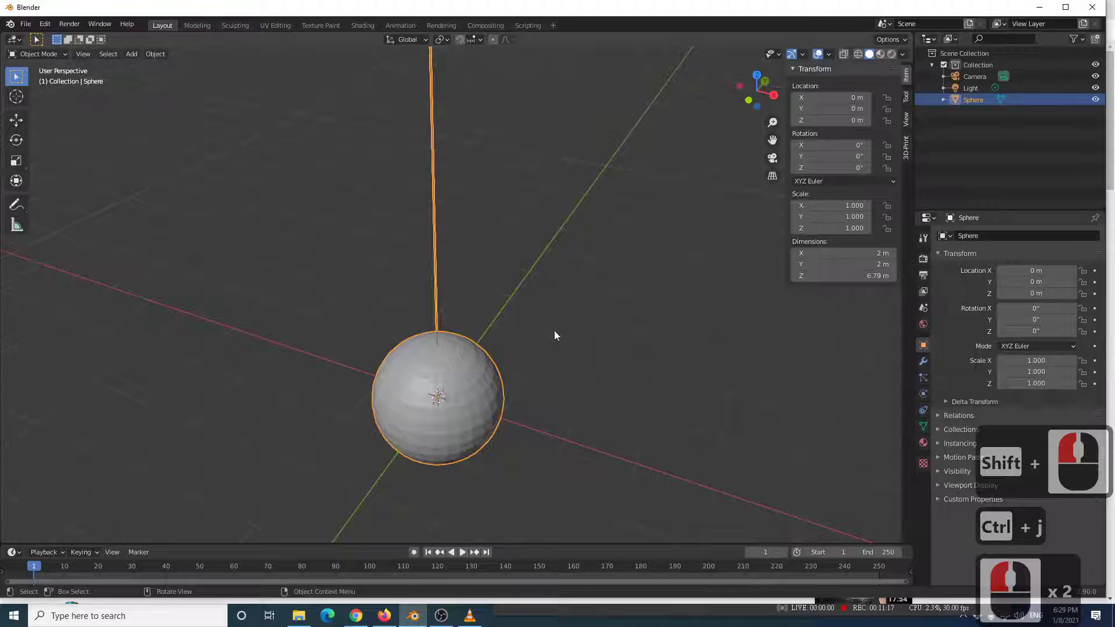
{"action": "key", "text": "g"}
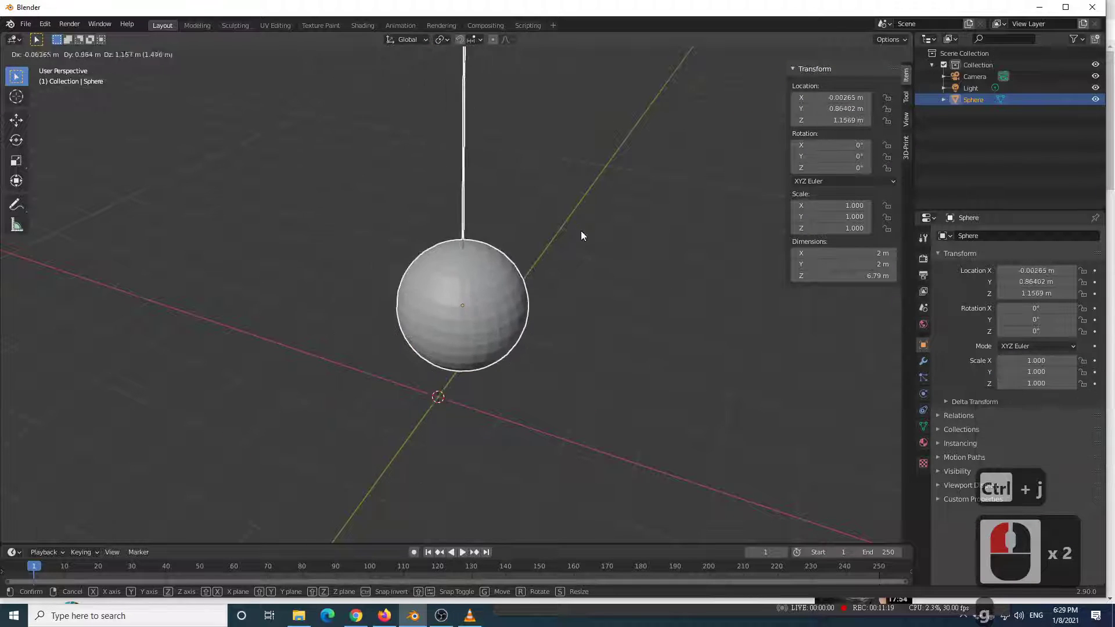
{"action": "left_click", "coordinate": [581, 234]}
{"action": "scroll", "coordinate": [583, 246], "scroll_direction": "down", "scroll_amount": 3}
{"action": "middle_click_drag", "start_coordinate": [556, 275], "coordinate": [583, 232]}
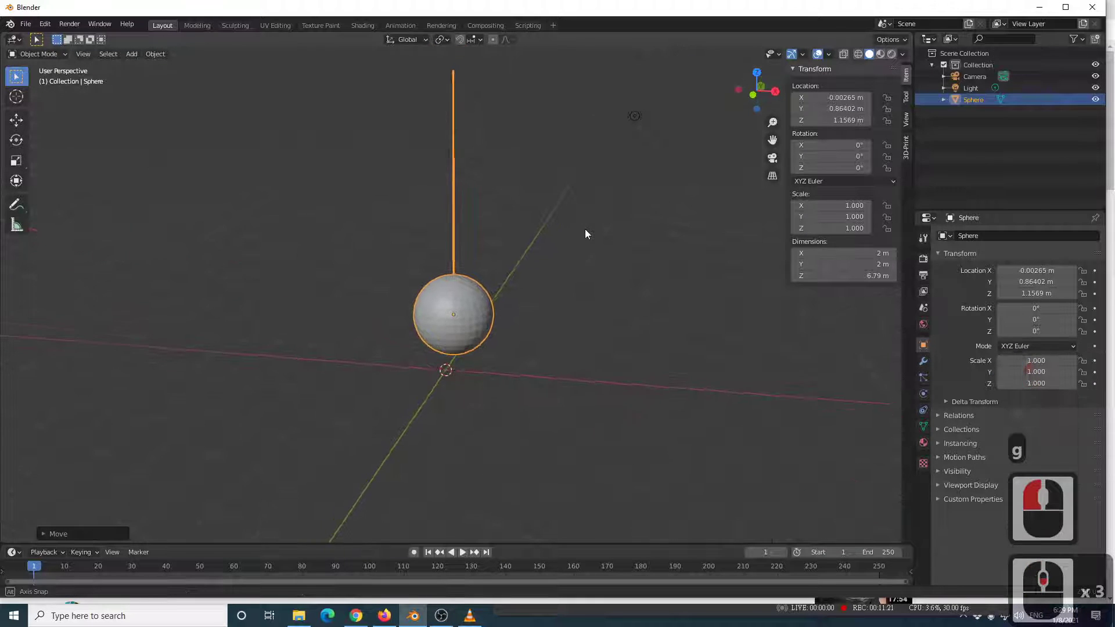
{"action": "scroll", "coordinate": [529, 291], "scroll_direction": "up", "scroll_amount": 2}
{"action": "key", "text": "ctrl+z"}
{"action": "mouse_move", "coordinate": [518, 306]}
{"action": "middle_mouse_down"}
{"action": "mouse_move", "coordinate": [552, 281]}
{"action": "mouse_move", "coordinate": [504, 331]}
{"action": "mouse_move", "coordinate": [526, 322]}
{"action": "middle_mouse_up"}
{"action": "scroll", "coordinate": [549, 293], "scroll_direction": "down", "scroll_amount": 3}
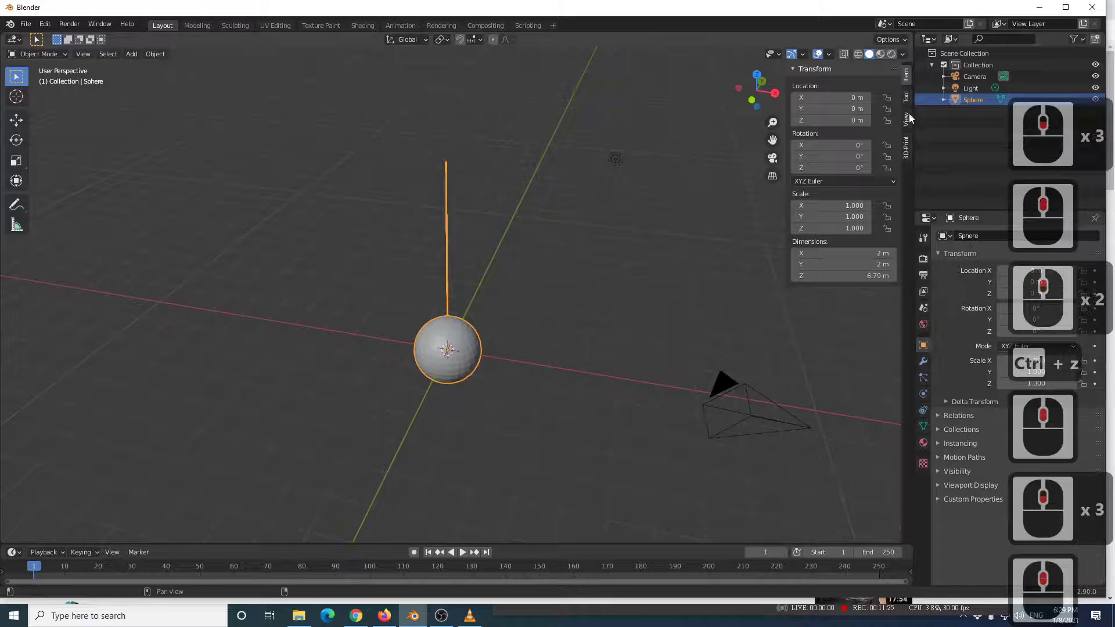
Rename the joined sphere object as ball.
{"action": "double_click", "coordinate": [964, 100]}
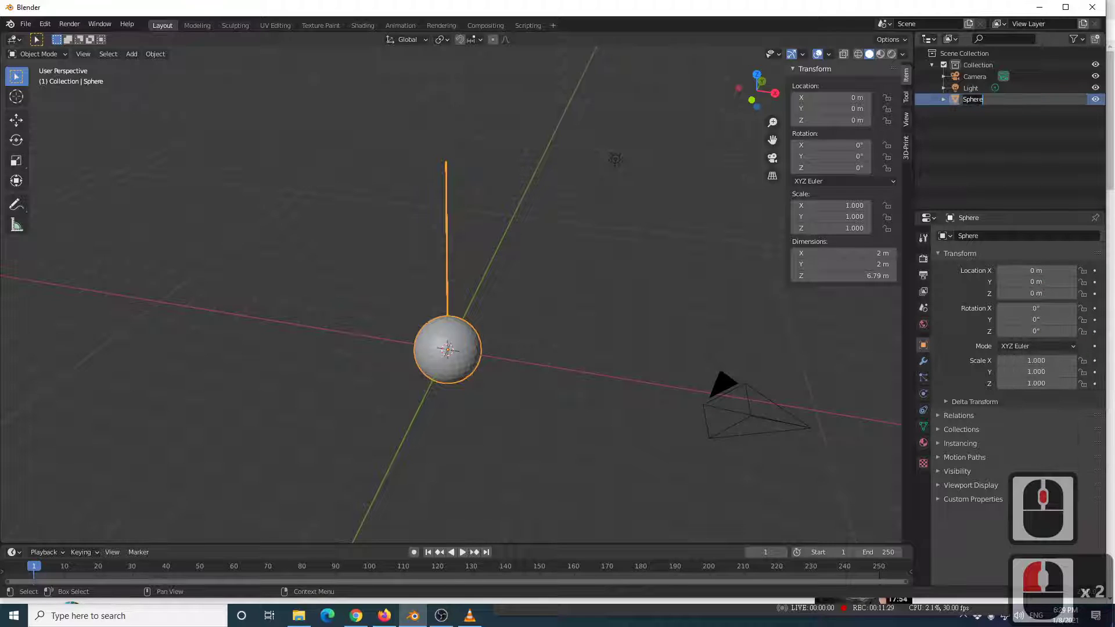
{"action": "type", "text": "ball"}
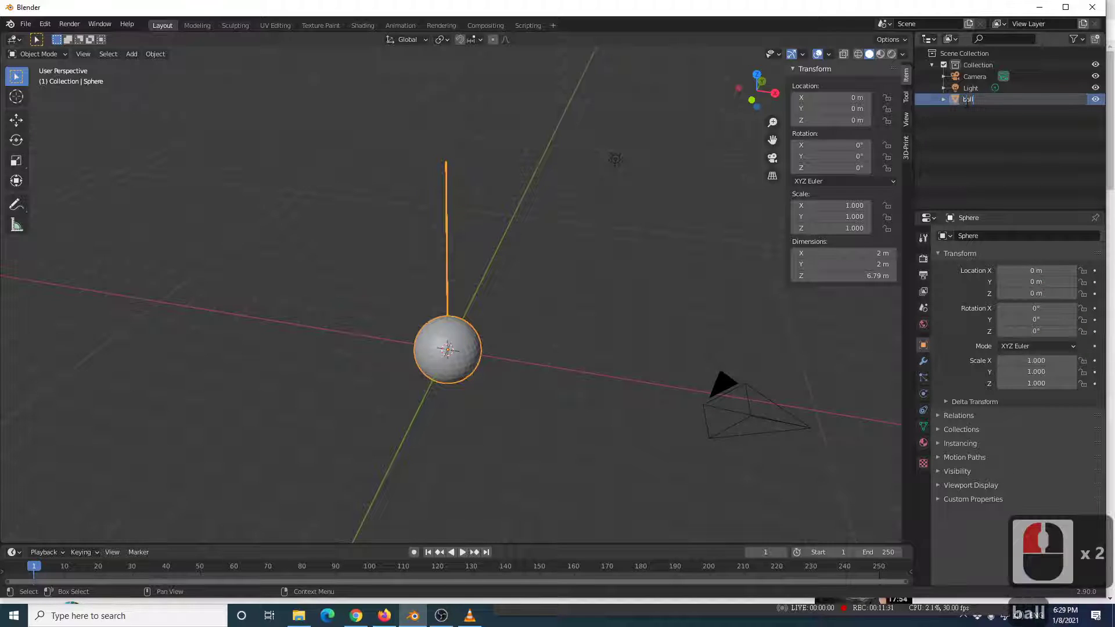
{"action": "left_click", "coordinate": [674, 248]}
Enlarge the timeline area to make room for keyframes, and reselect the ball object.
{"action": "middle_click_drag", "start_coordinate": [610, 250], "coordinate": [505, 279]}
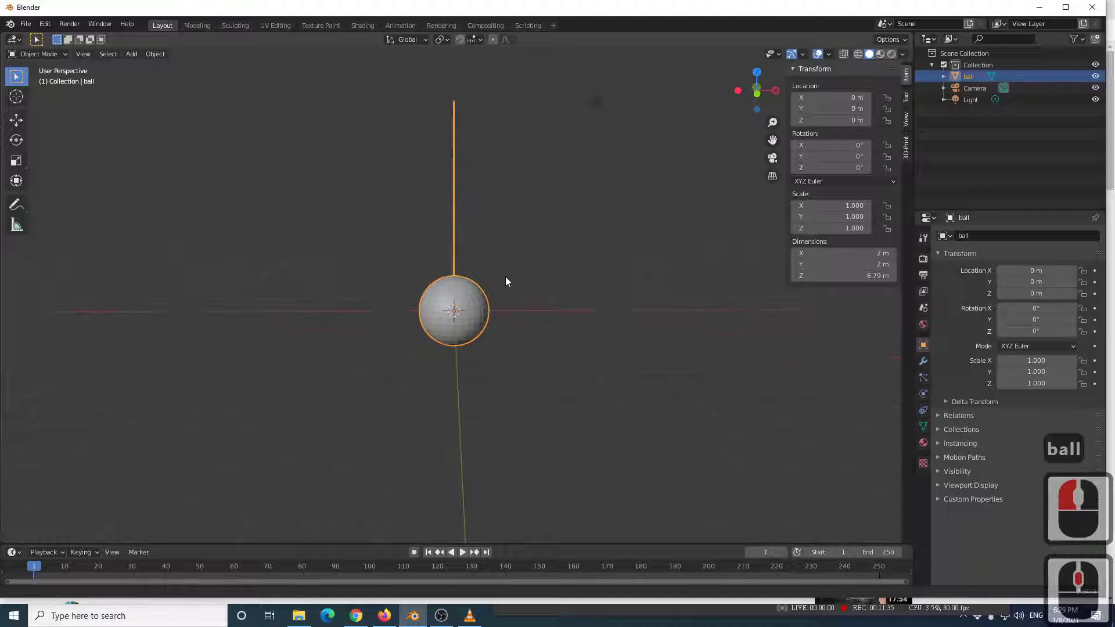
{"action": "scroll", "coordinate": [499, 283], "scroll_direction": "up", "scroll_amount": 2}
{"action": "scroll", "coordinate": [492, 308], "scroll_direction": "down", "scroll_amount": 2}
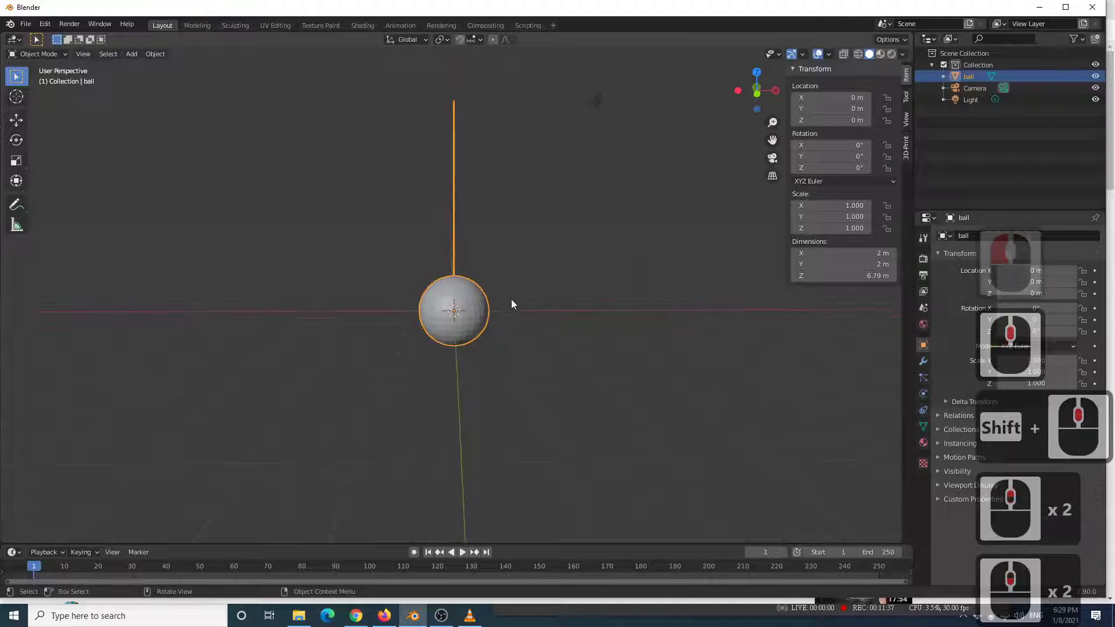
{"action": "middle_click_drag", "start_coordinate": [514, 285], "coordinate": [507, 284]}
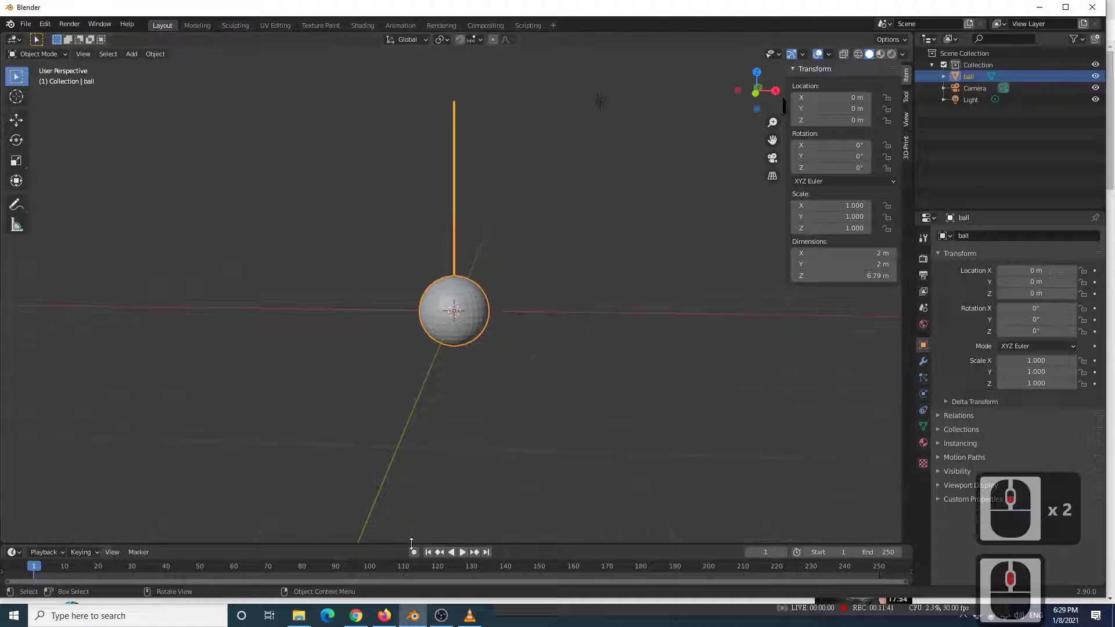
{"action": "left_click", "coordinate": [269, 542]}
{"action": "left_click_drag", "start_coordinate": [269, 543], "coordinate": [288, 480]}
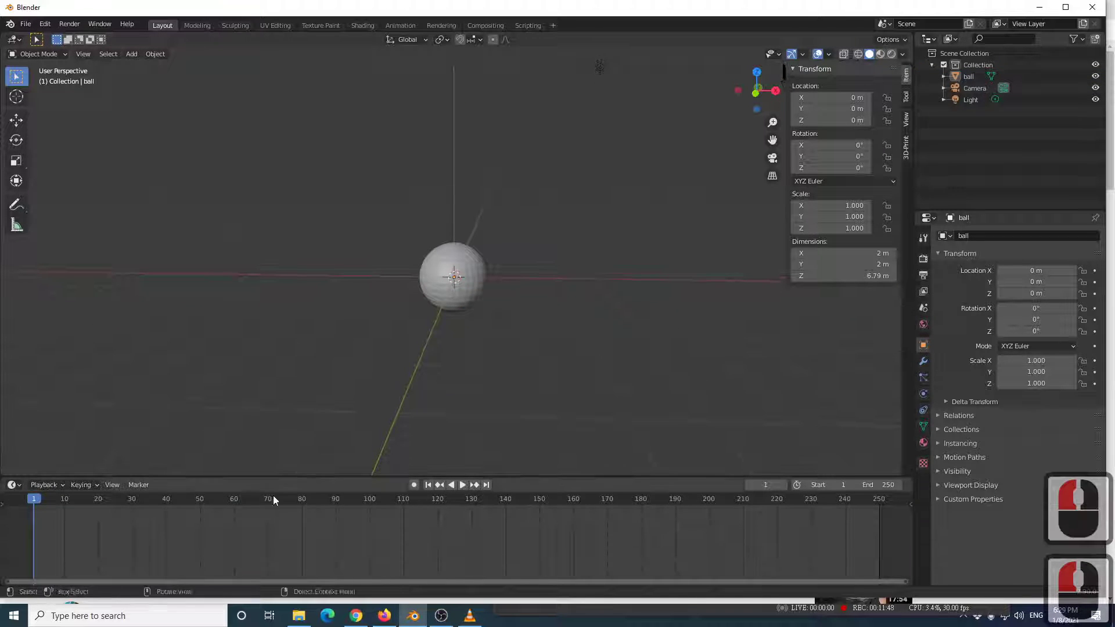
{"action": "left_click", "coordinate": [465, 275]}
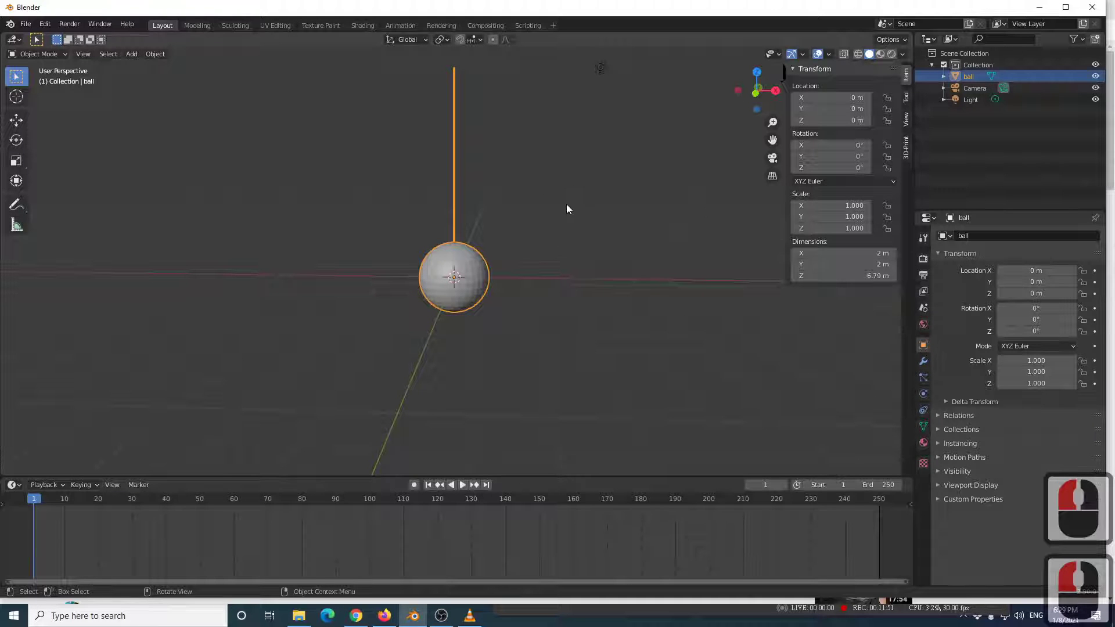
{"action": "middle_click_drag", "start_coordinate": [501, 142], "coordinate": [599, 195], "text": "shift"}
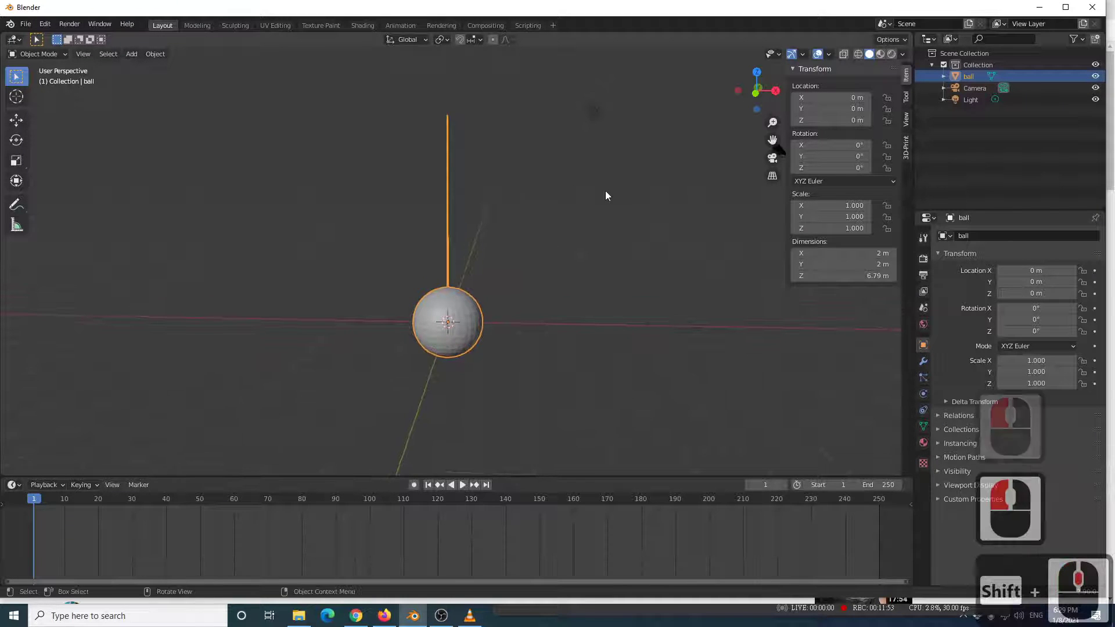
Try rotating the ball and its rod freely about the sphere's centre, and cancel the rotation.
{"action": "key", "text": "r"}
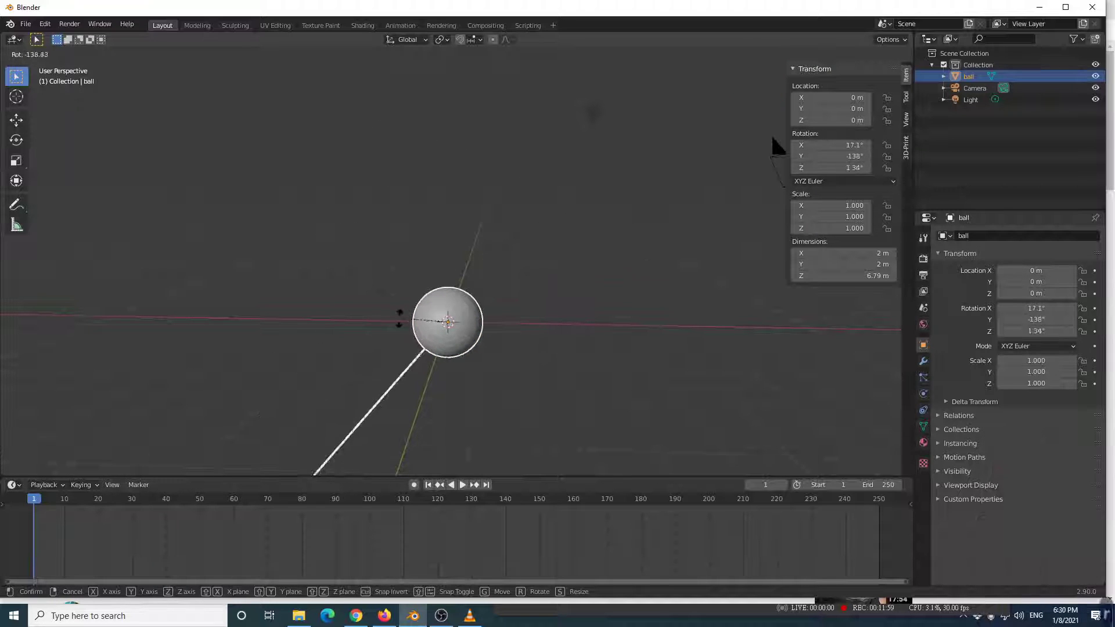
{"action": "right_click", "coordinate": [507, 320]}
{"action": "middle_click_drag", "start_coordinate": [508, 321], "coordinate": [452, 145]}
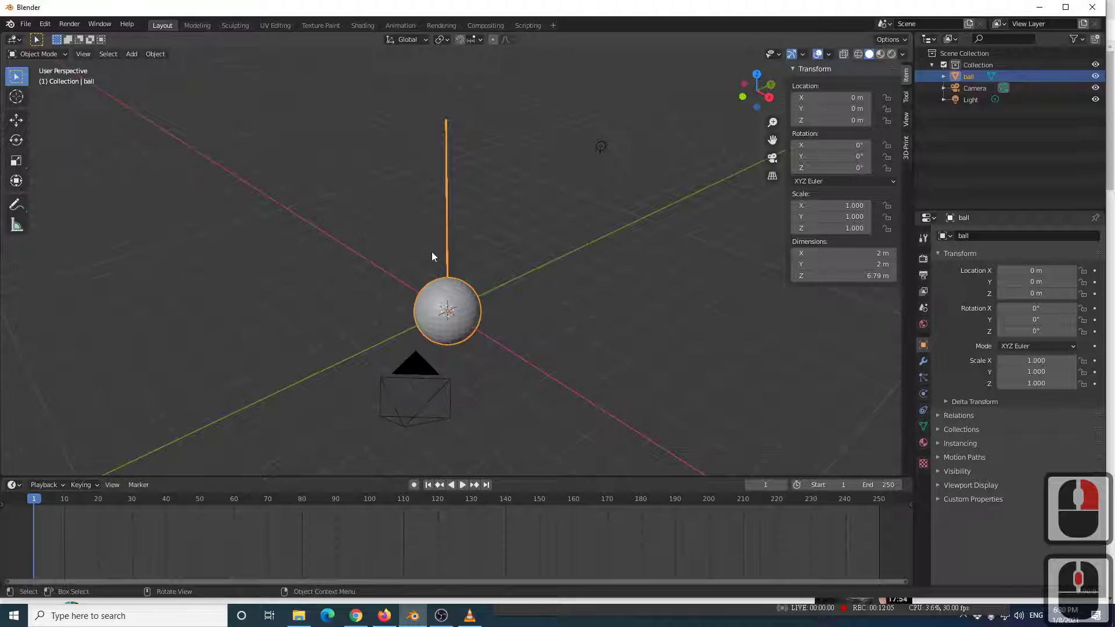
{"action": "scroll", "coordinate": [441, 183], "scroll_direction": "up", "scroll_amount": 3}
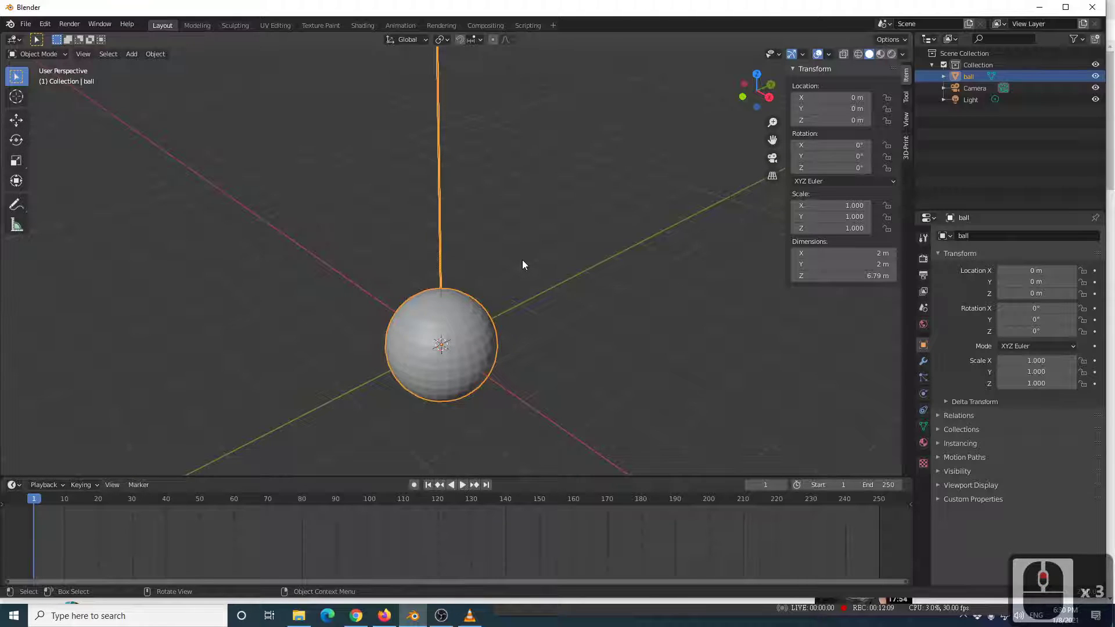
{"action": "left_click", "coordinate": [558, 298]}
{"action": "left_click", "coordinate": [491, 335]}
{"action": "middle_click_drag", "start_coordinate": [476, 315], "coordinate": [440, 315]}
{"action": "scroll", "coordinate": [454, 355], "scroll_direction": "up", "scroll_amount": 5}
{"action": "scroll", "coordinate": [440, 316], "scroll_direction": "down", "scroll_amount": 5}
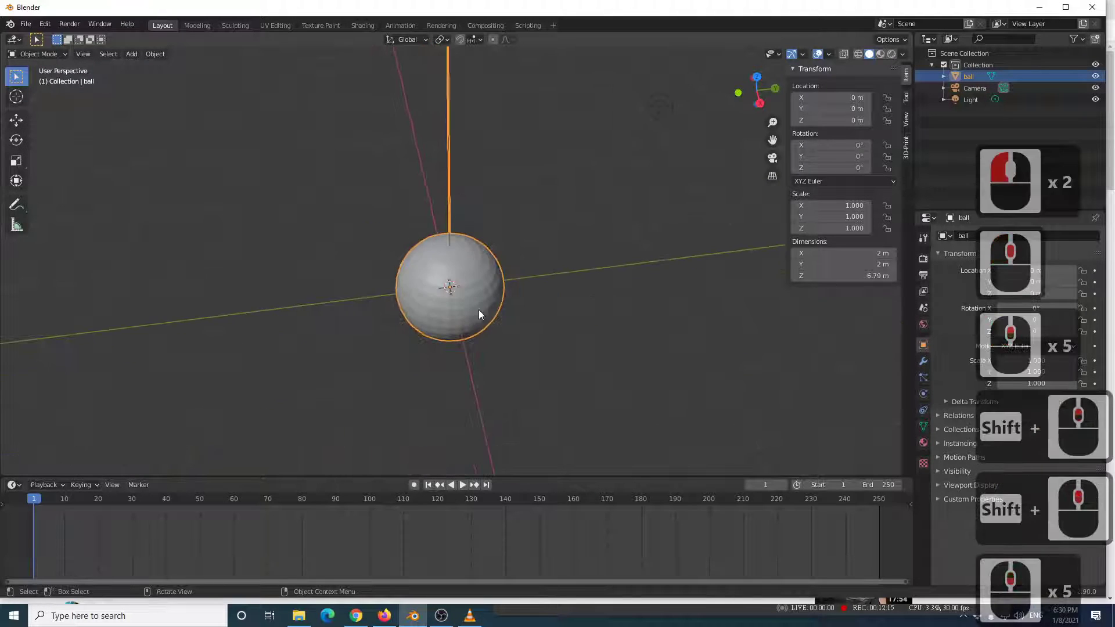
Try moving and rotating the ball away from the world origin, and reset its location to 0 on all axes.
{"action": "key", "text": "g"}
{"action": "left_click", "coordinate": [323, 266]}
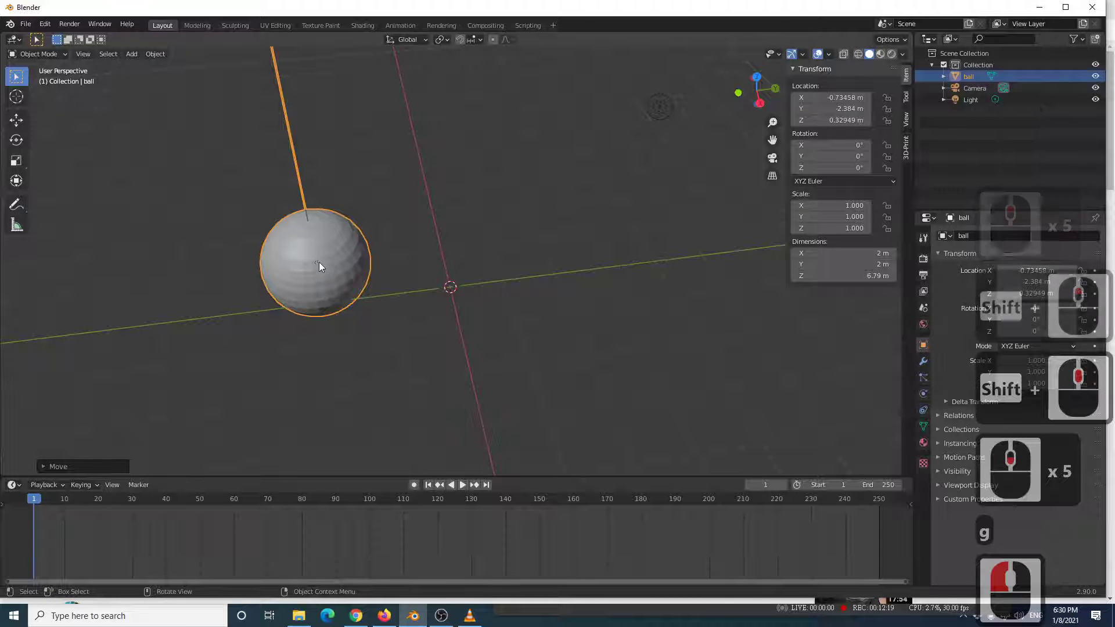
{"action": "scroll", "coordinate": [330, 272], "scroll_direction": "down", "scroll_amount": 5}
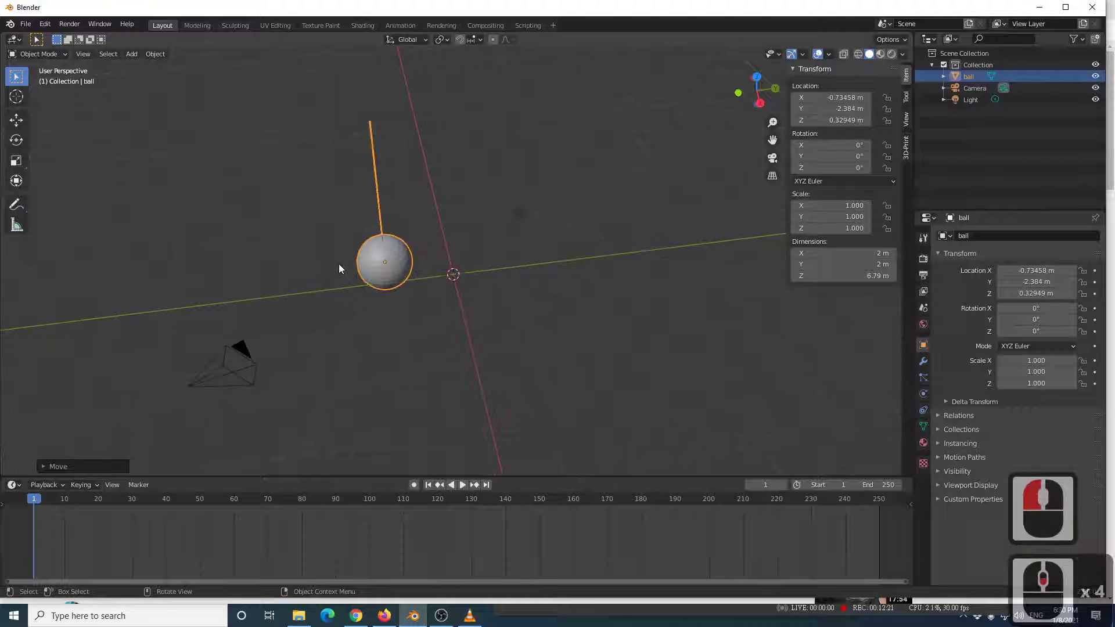
{"action": "key", "text": "g"}
{"action": "right_click", "coordinate": [324, 201]}
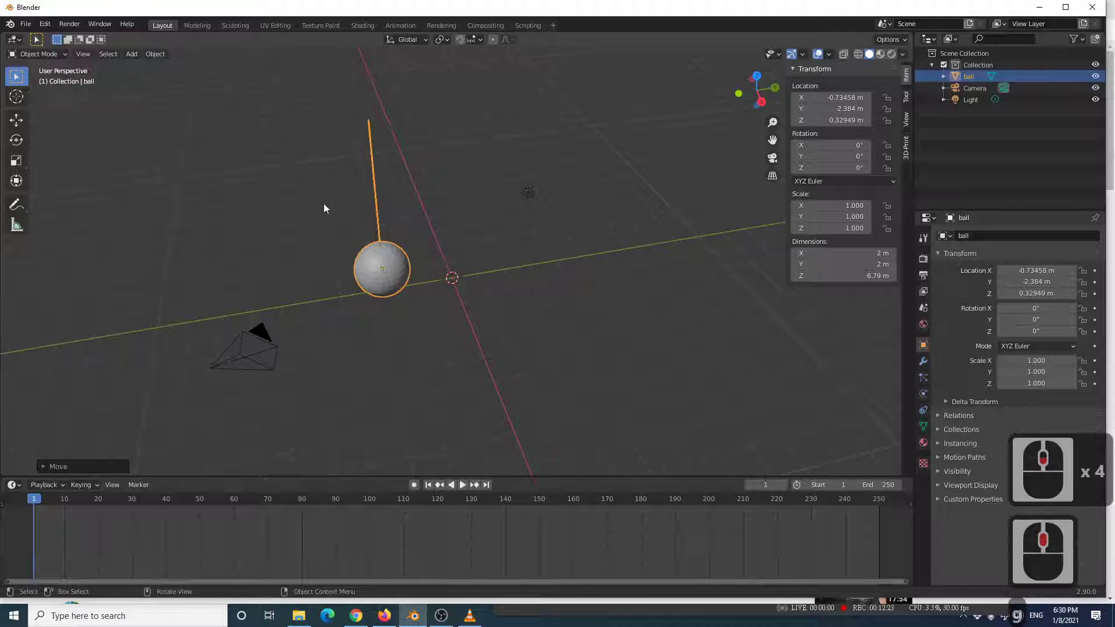
{"action": "key", "text": "r"}
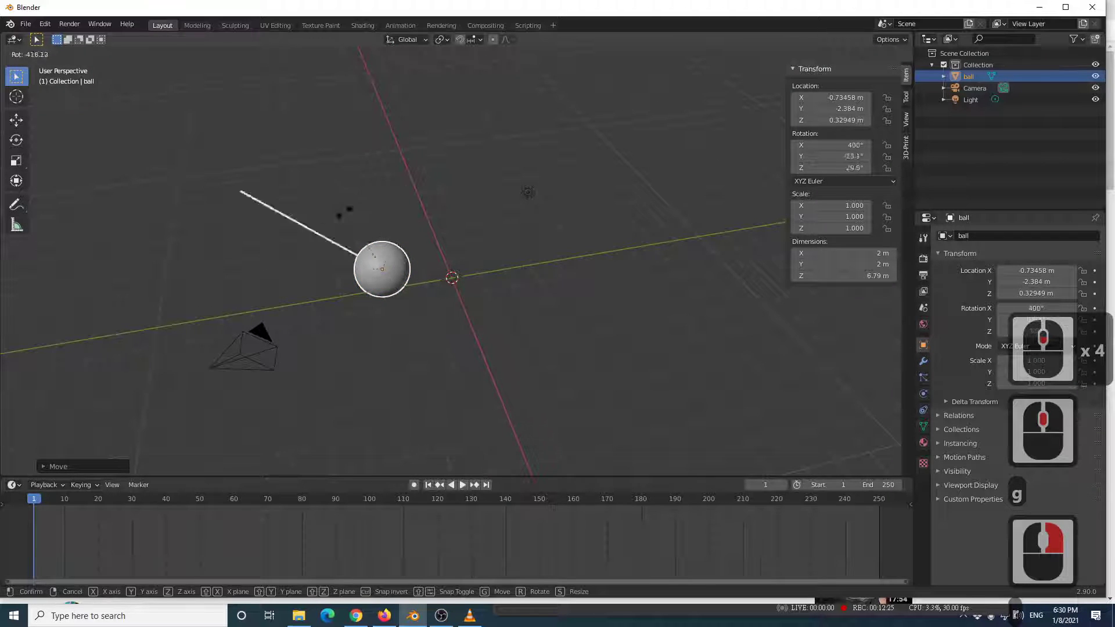
{"action": "right_click", "coordinate": [412, 283]}
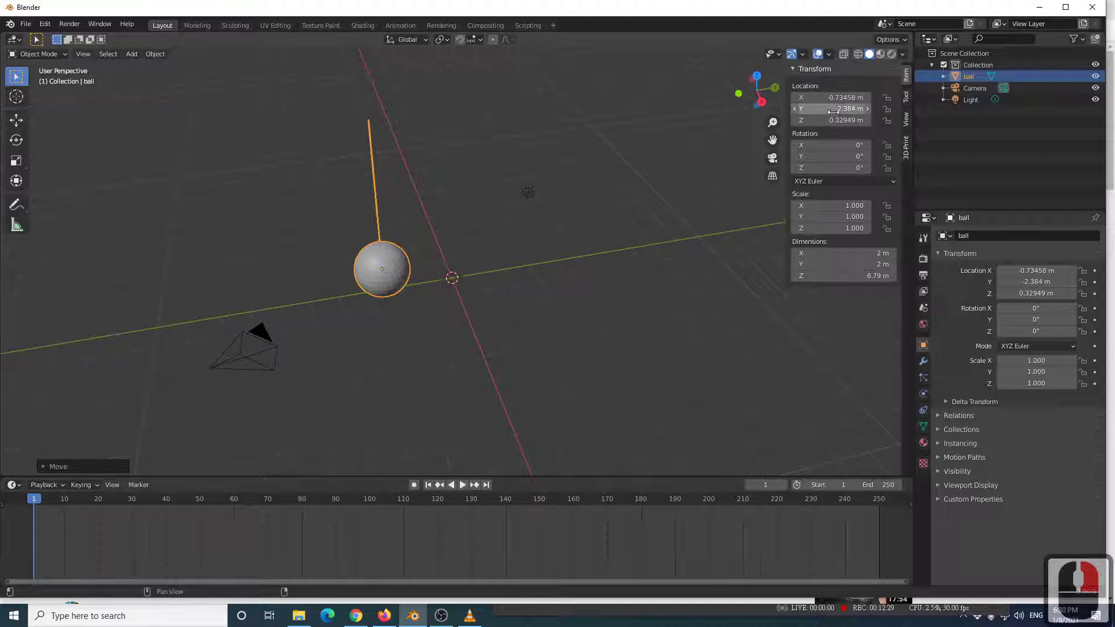
{"action": "key", "text": "BackSpace"}
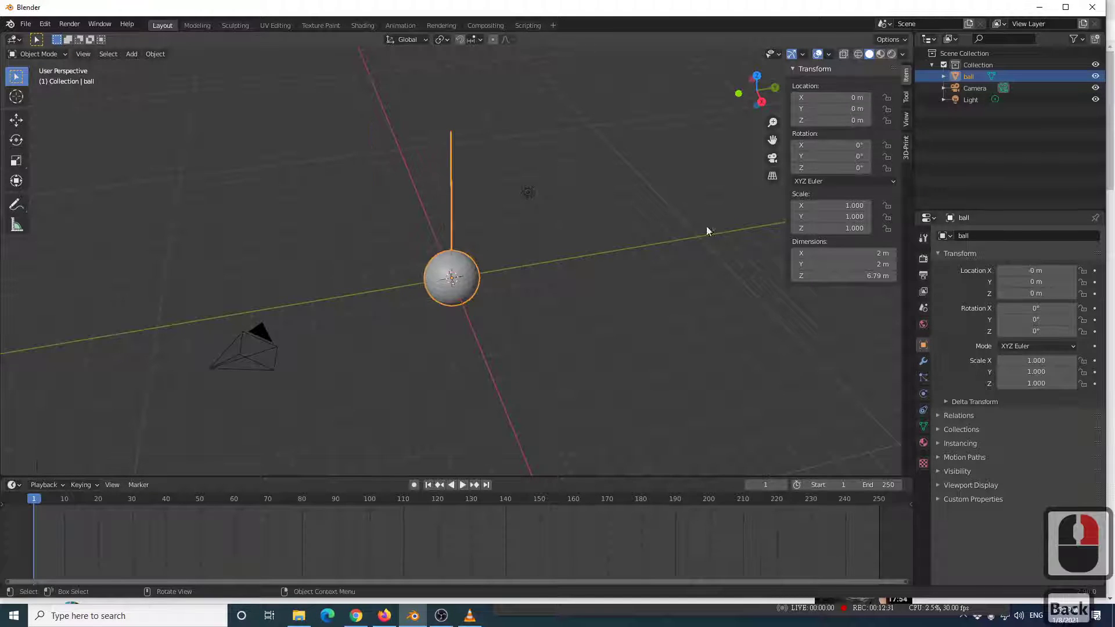
Examine the rod's upper end up close, briefly entering and leaving Edit Mode on the ball.
{"action": "scroll", "coordinate": [447, 319], "scroll_direction": "up", "scroll_amount": 7}
{"action": "middle_click_drag", "start_coordinate": [488, 289], "coordinate": [472, 301]}
{"action": "scroll", "coordinate": [479, 291], "scroll_direction": "down", "scroll_amount": 4}
{"action": "scroll", "coordinate": [436, 302], "scroll_direction": "up", "scroll_amount": 2}
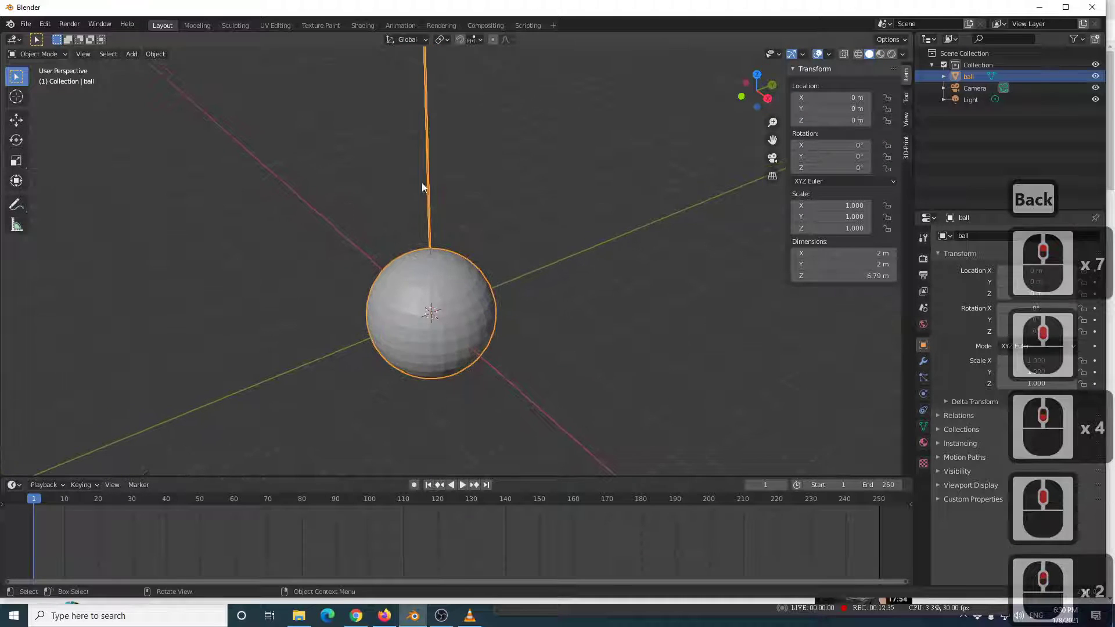
{"action": "middle_click_drag", "start_coordinate": [422, 194], "coordinate": [427, 395], "text": "shift"}
{"action": "scroll", "coordinate": [453, 215], "scroll_direction": "up", "scroll_amount": 3}
{"action": "middle_click_drag", "start_coordinate": [439, 214], "coordinate": [454, 306], "text": "shift"}
{"action": "scroll", "coordinate": [459, 285], "scroll_direction": "up", "scroll_amount": 3}
{"action": "scroll", "coordinate": [495, 266], "scroll_direction": "up", "scroll_amount": 2}
{"action": "middle_click_drag", "start_coordinate": [461, 264], "coordinate": [540, 278], "text": "shift"}
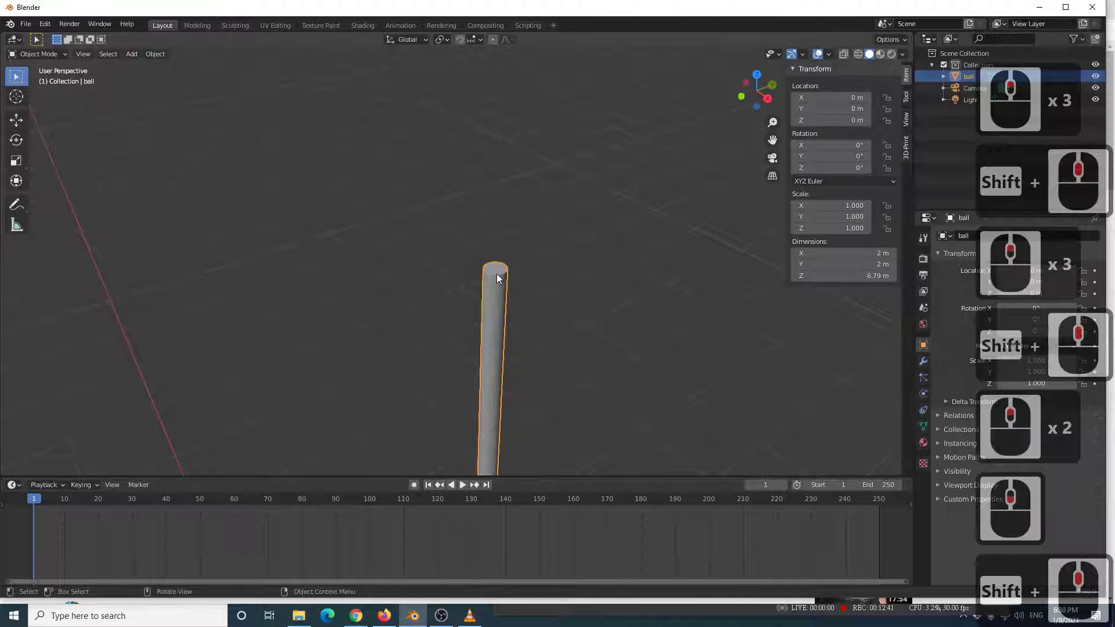
{"action": "key", "text": "Tab"}
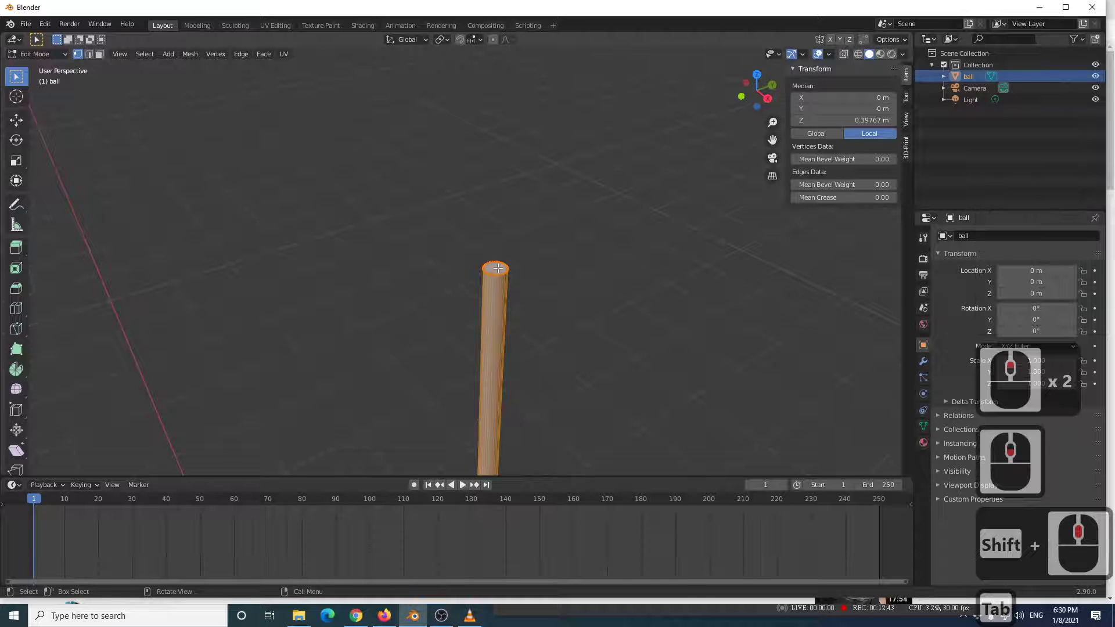
{"action": "key", "text": "Tab"}
Try moving the whole ball in Object Mode, and cancel the move.
{"action": "scroll", "coordinate": [539, 311], "scroll_direction": "down", "scroll_amount": 10}
{"action": "middle_click_drag", "start_coordinate": [490, 366], "coordinate": [479, 264], "text": "shift"}
{"action": "scroll", "coordinate": [490, 308], "scroll_direction": "up", "scroll_amount": 4}
{"action": "scroll", "coordinate": [521, 294], "scroll_direction": "up", "scroll_amount": 3}
{"action": "scroll", "coordinate": [516, 282], "scroll_direction": "down", "scroll_amount": 5}
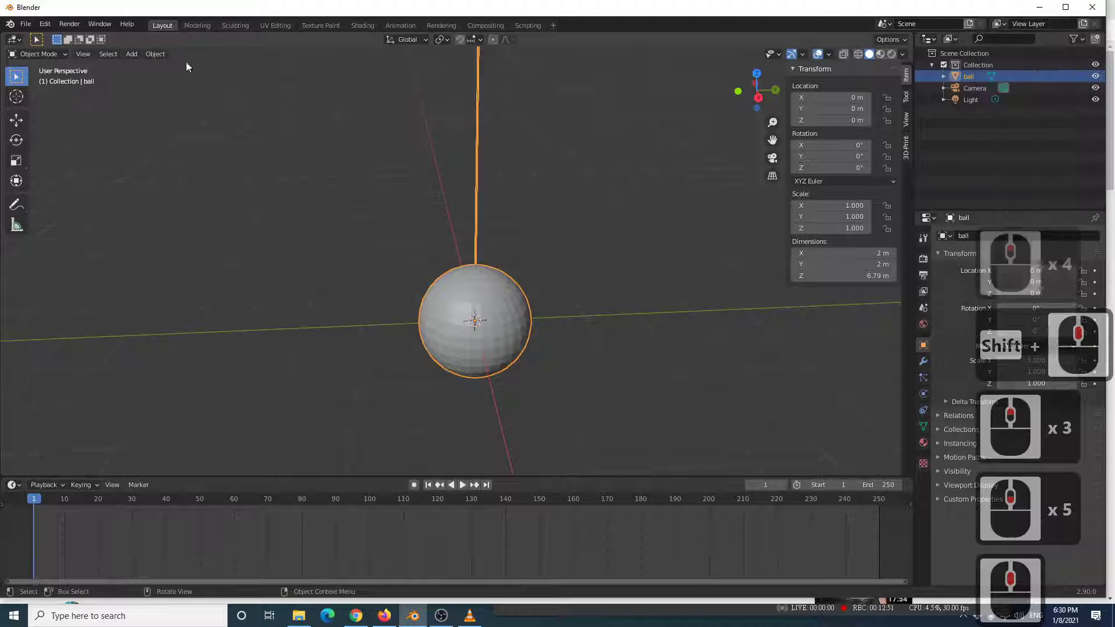
{"action": "key", "text": "g"}
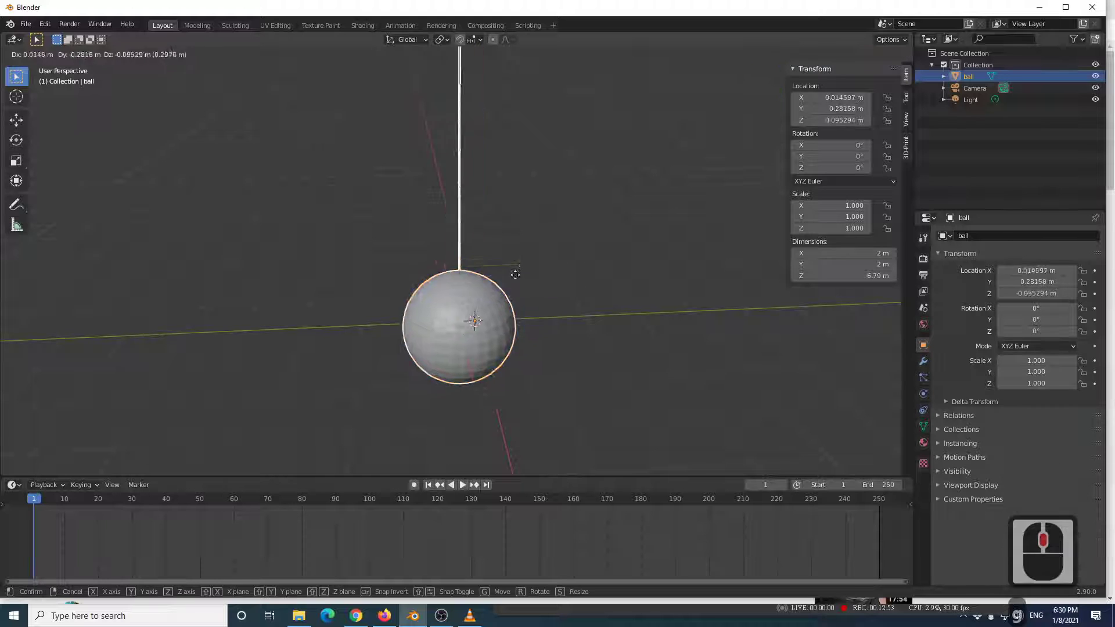
{"action": "right_click", "coordinate": [514, 294]}
{"action": "scroll", "coordinate": [547, 288], "scroll_direction": "down", "scroll_amount": 4}
{"action": "scroll", "coordinate": [549, 343], "scroll_direction": "up", "scroll_amount": 8}
{"action": "middle_click_drag", "start_coordinate": [485, 219], "coordinate": [445, 244], "text": "shift"}
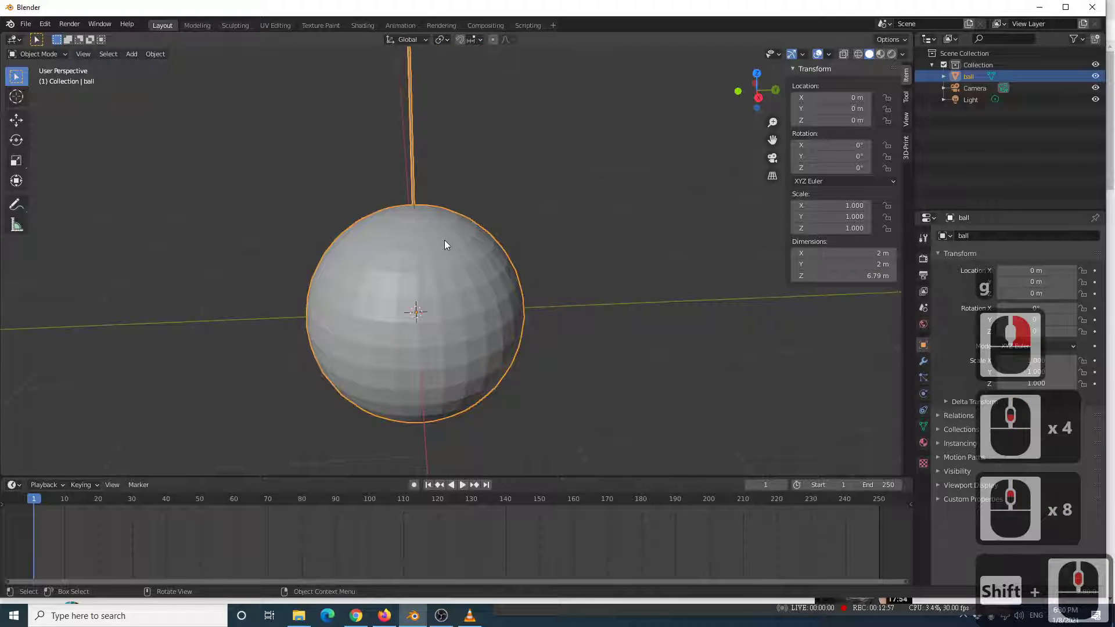
Enter Edit Mode on the ball, select single vertices on the sphere's upper half, and move one freely.
{"action": "key", "text": "Tab"}
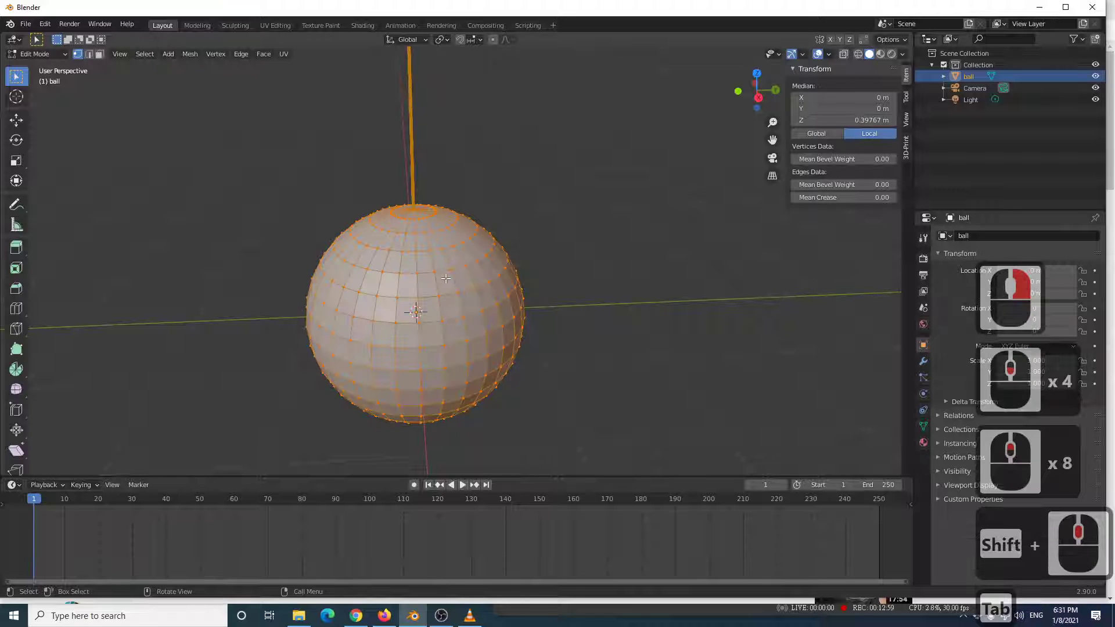
{"action": "left_click", "coordinate": [430, 270]}
{"action": "left_click", "coordinate": [451, 246]}
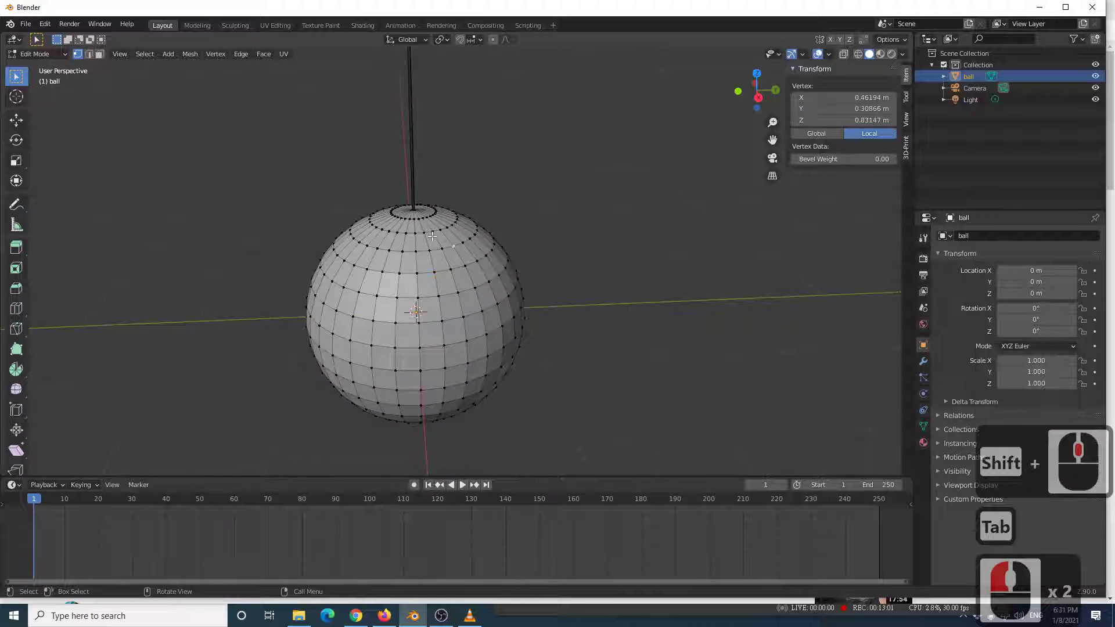
{"action": "left_click", "coordinate": [420, 248]}
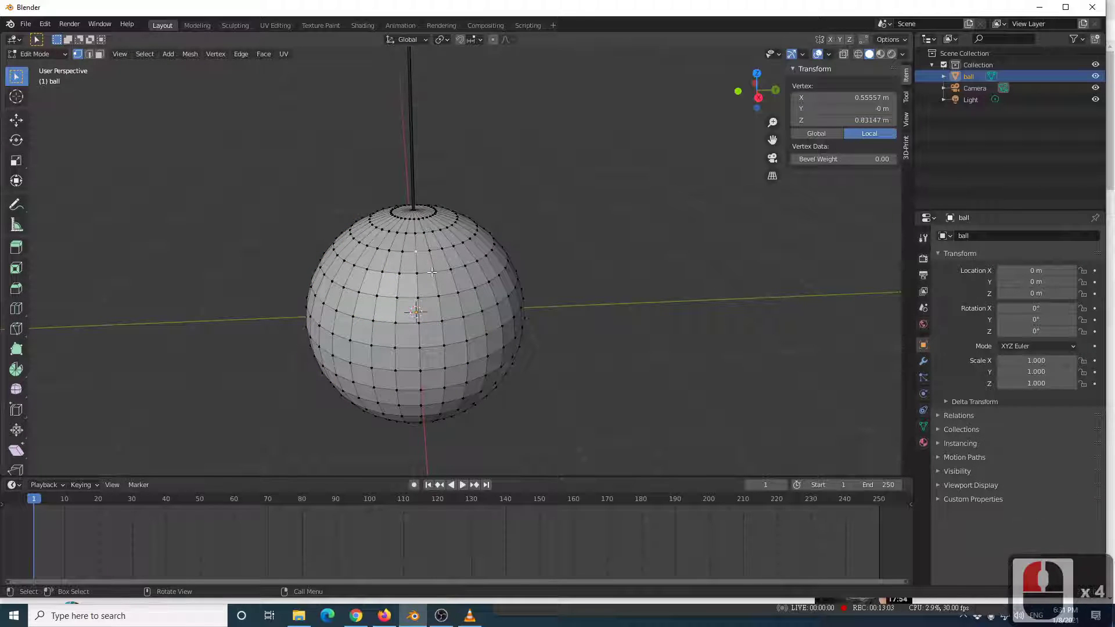
{"action": "left_click", "coordinate": [451, 269]}
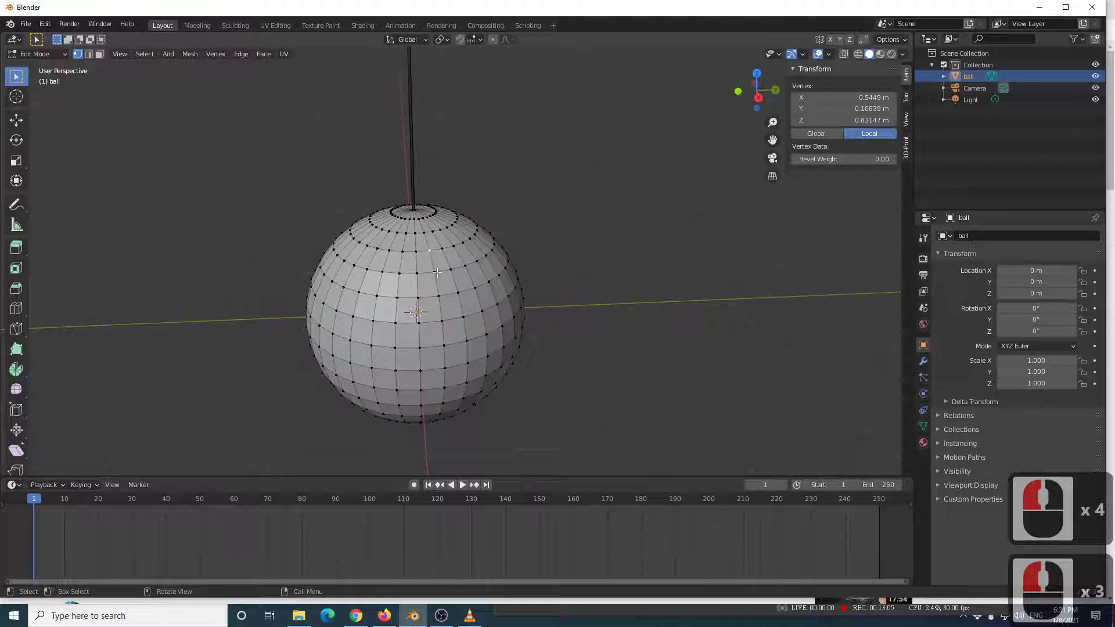
{"action": "scroll", "coordinate": [437, 271], "scroll_direction": "up", "scroll_amount": 3}
{"action": "key", "text": "g"}
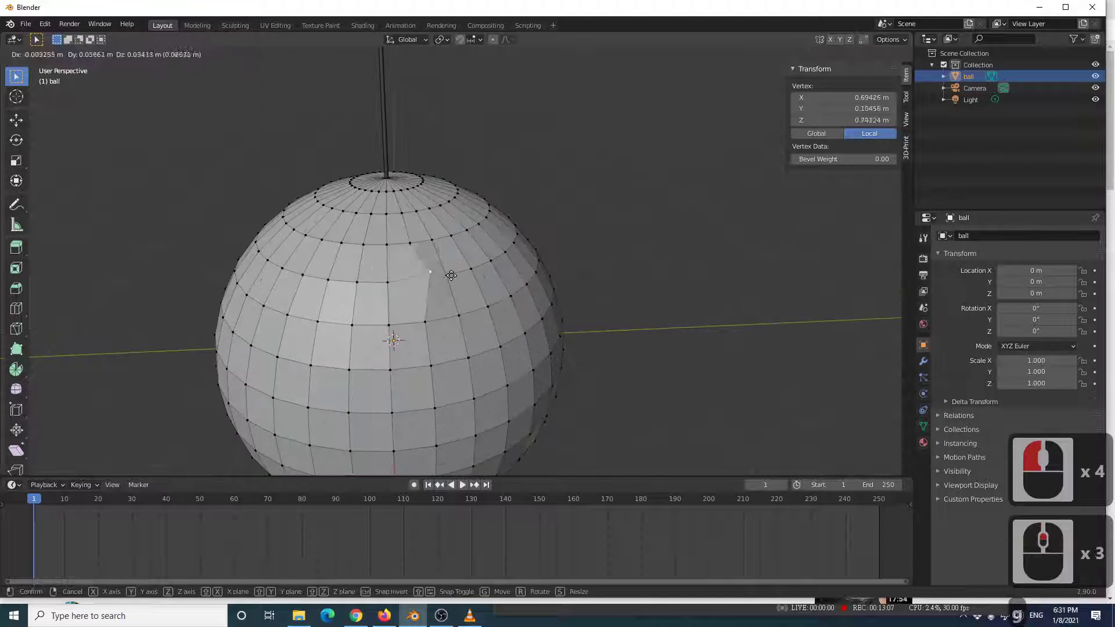
{"action": "left_click", "coordinate": [499, 262]}
Undo the vertex move on the sphere and return the ball to Object Mode.
{"action": "scroll", "coordinate": [498, 261], "scroll_direction": "down", "scroll_amount": 3}
{"action": "middle_click_drag", "start_coordinate": [498, 261], "coordinate": [451, 287]}
{"action": "key", "text": "Tab"}
{"action": "scroll", "coordinate": [441, 302], "scroll_direction": "up", "scroll_amount": 3}
{"action": "key", "text": "ctrl+z"}
{"action": "scroll", "coordinate": [464, 190], "scroll_direction": "up", "scroll_amount": 3}
{"action": "scroll", "coordinate": [464, 190], "scroll_direction": "down", "scroll_amount": 7}
{"action": "key", "text": "Tab"}
Enter Edit Mode with face selection, and select the end face at the top of the rod.
{"action": "middle_click_drag", "start_coordinate": [459, 167], "coordinate": [468, 308], "text": "shift"}
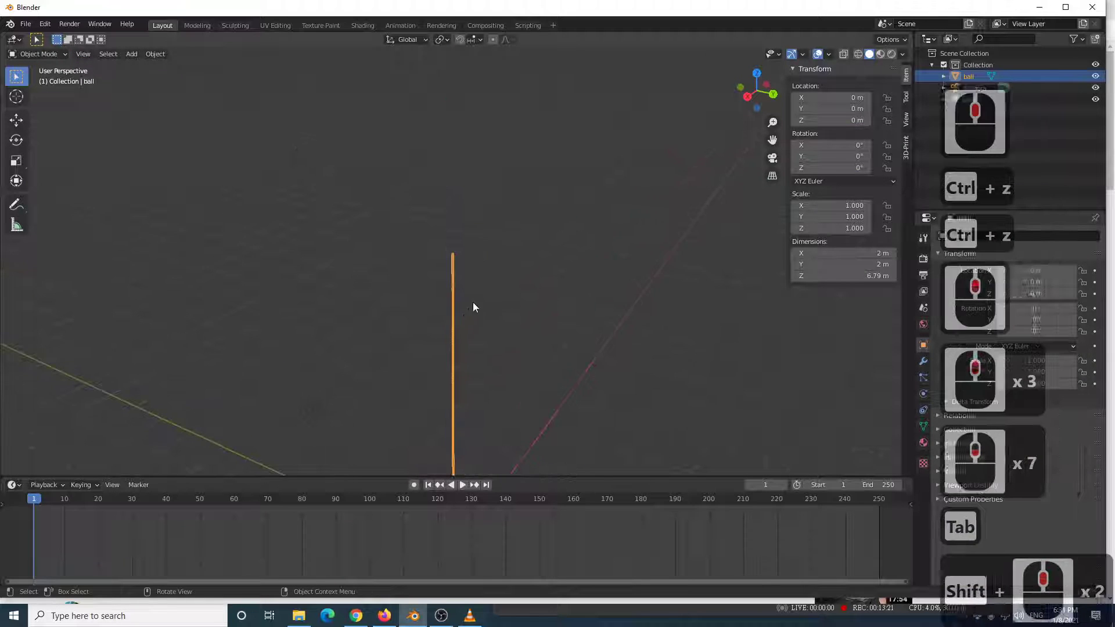
{"action": "scroll", "coordinate": [444, 239], "scroll_direction": "up", "scroll_amount": 9}
{"action": "middle_click_drag", "start_coordinate": [412, 218], "coordinate": [437, 268], "text": "shift"}
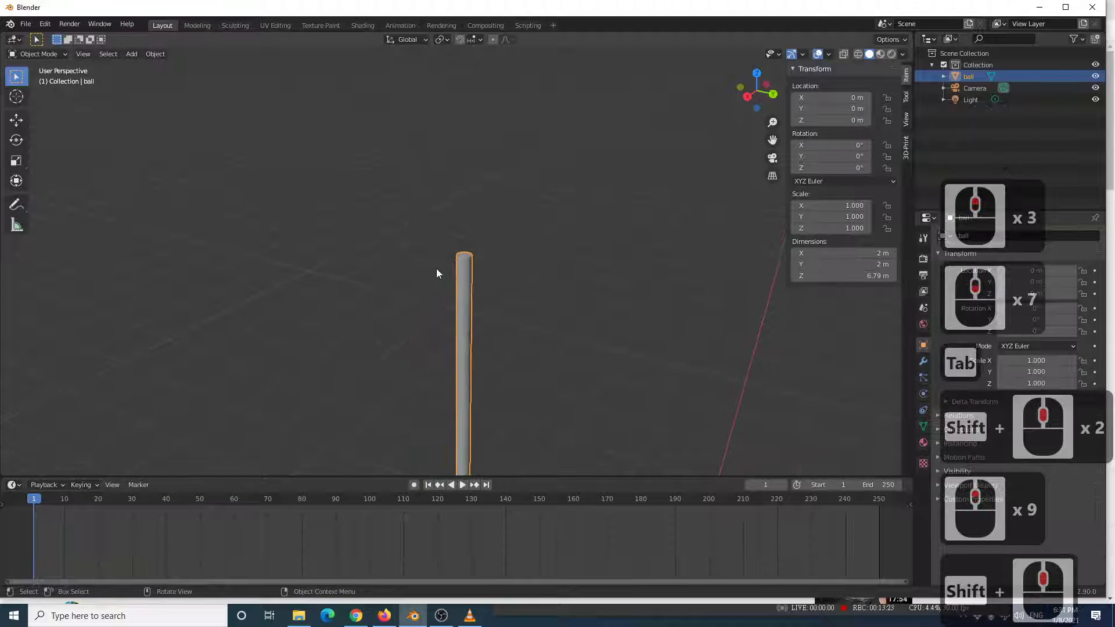
{"action": "scroll", "coordinate": [456, 273], "scroll_direction": "up", "scroll_amount": 2}
{"action": "scroll", "coordinate": [488, 256], "scroll_direction": "up", "scroll_amount": 1}
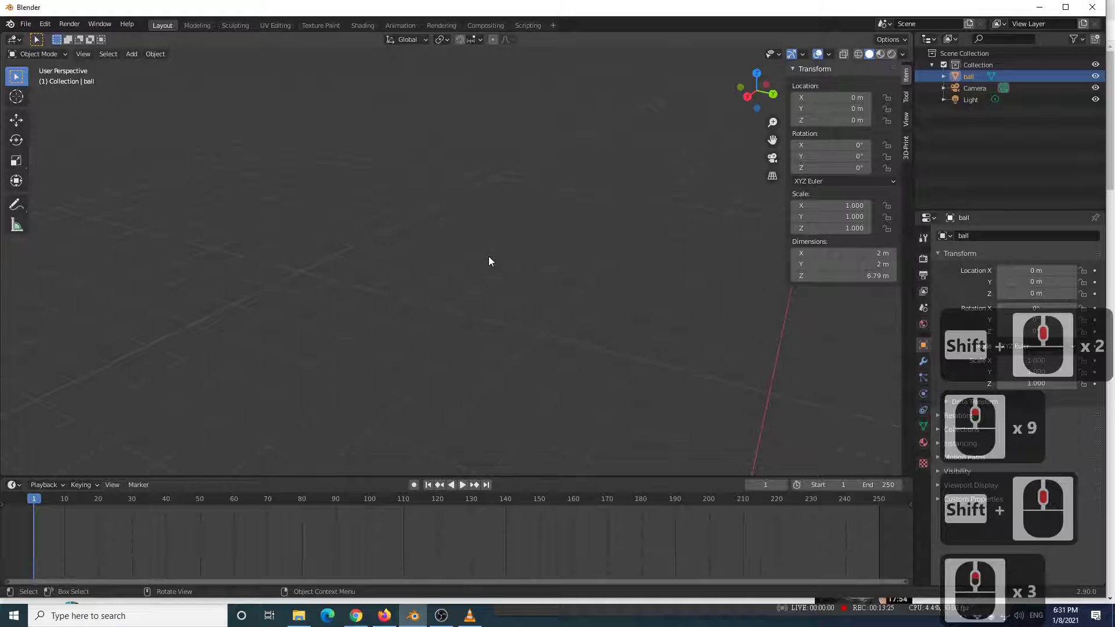
{"action": "scroll", "coordinate": [489, 257], "scroll_direction": "down", "scroll_amount": 1}
{"action": "key", "text": "Tab"}
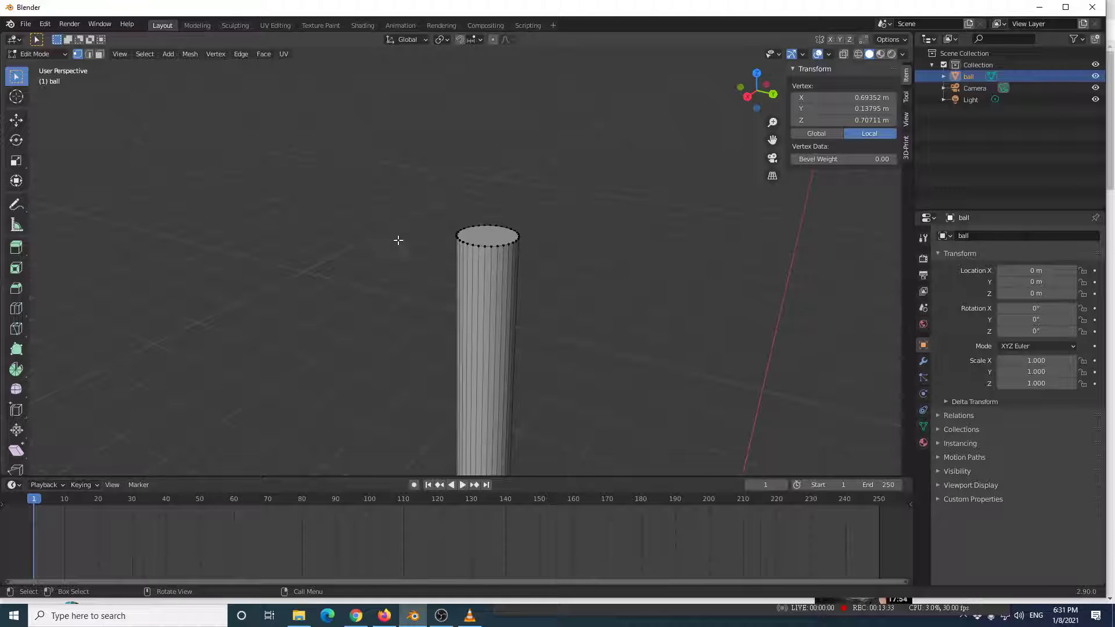
{"action": "key", "text": "3"}
{"action": "left_click", "coordinate": [486, 237]}
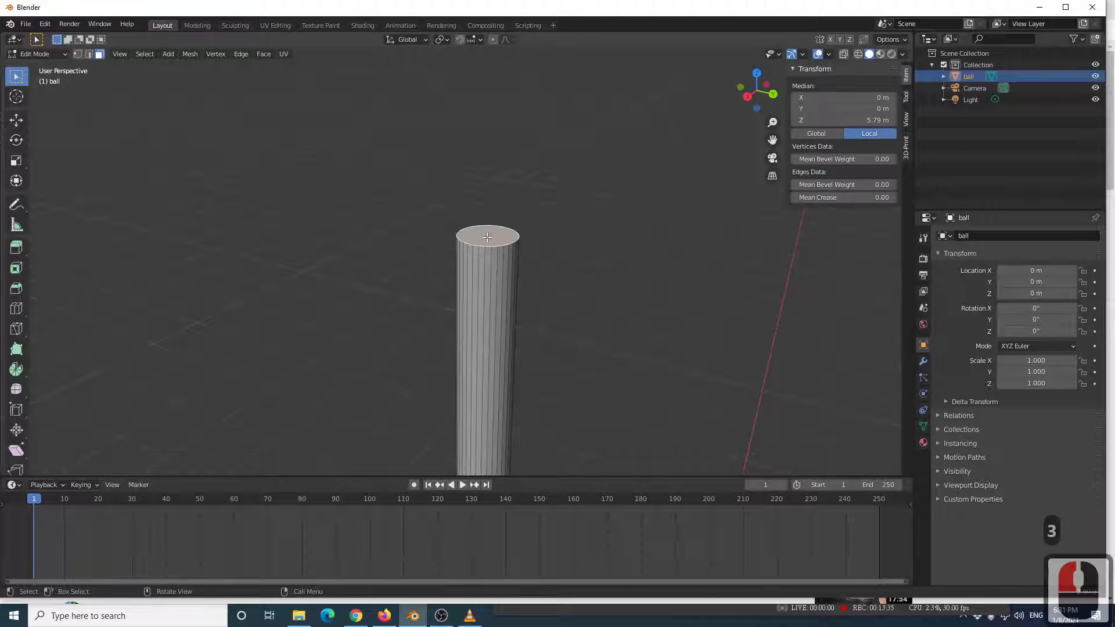
{"action": "key", "text": "g"}
{"action": "right_click", "coordinate": [476, 220]}
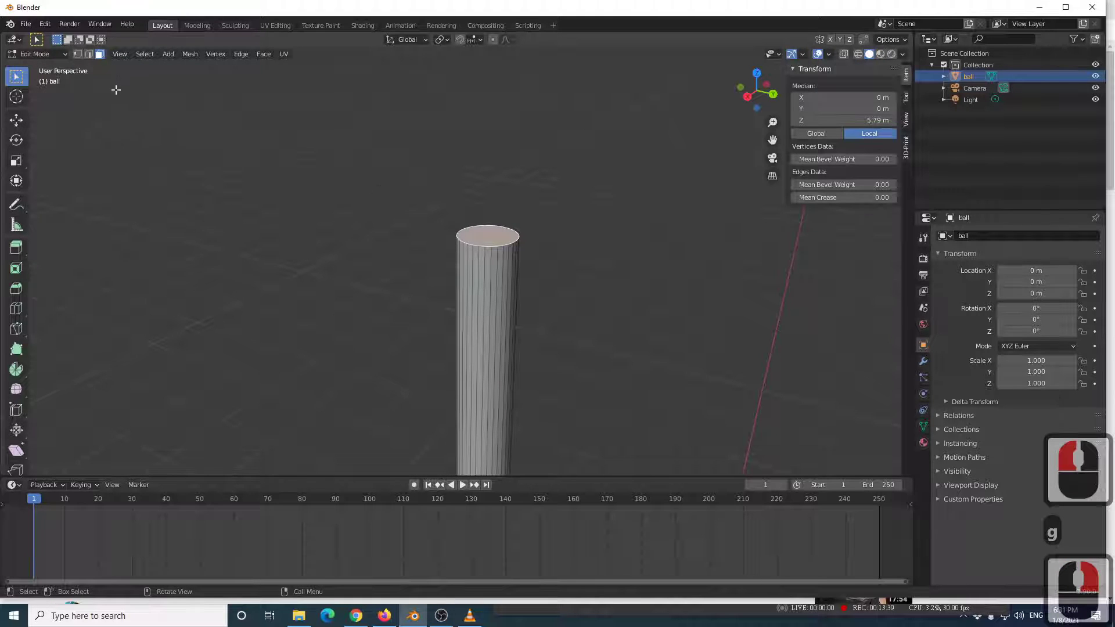
Cycle repeatedly through the vertex, edge and face selection modes, ending in face selection.
{"action": "key", "text": "1"}
{"action": "key", "text": "2"}
{"action": "key", "text": "3"}
{"action": "key", "text": "1"}
{"action": "key", "text": "2"}
{"action": "key", "text": "3"}
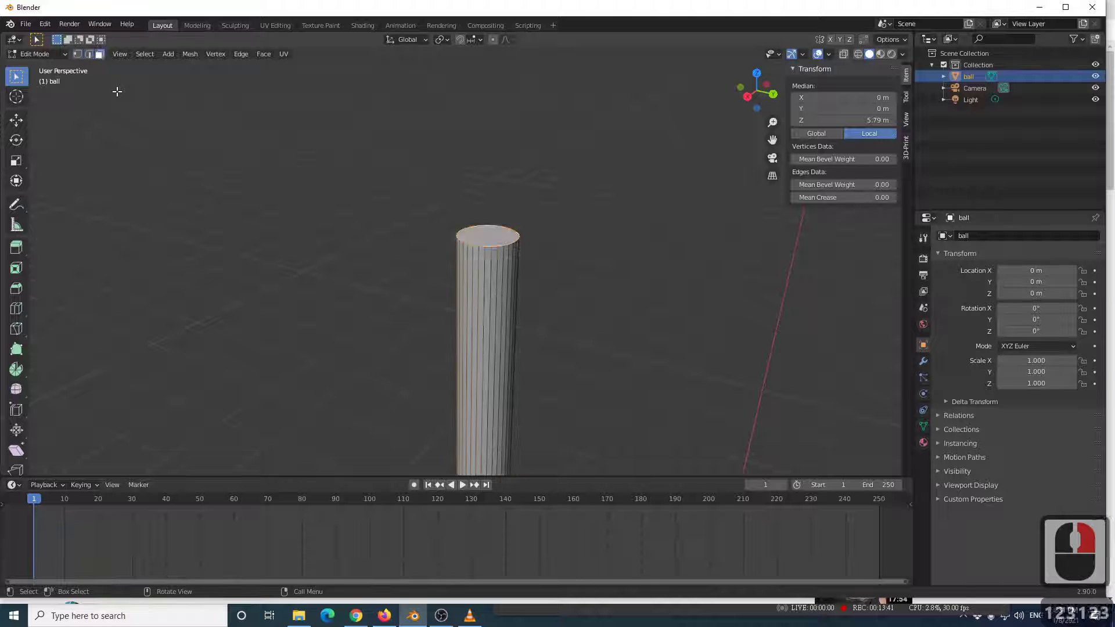
{"action": "key", "text": "1"}
{"action": "key", "text": "2"}
{"action": "key", "text": "3"}
{"action": "key", "text": "1"}
{"action": "key", "text": "2"}
{"action": "key", "text": "3"}
{"action": "key", "text": "1"}
{"action": "key", "text": "2"}
{"action": "key", "text": "3"}
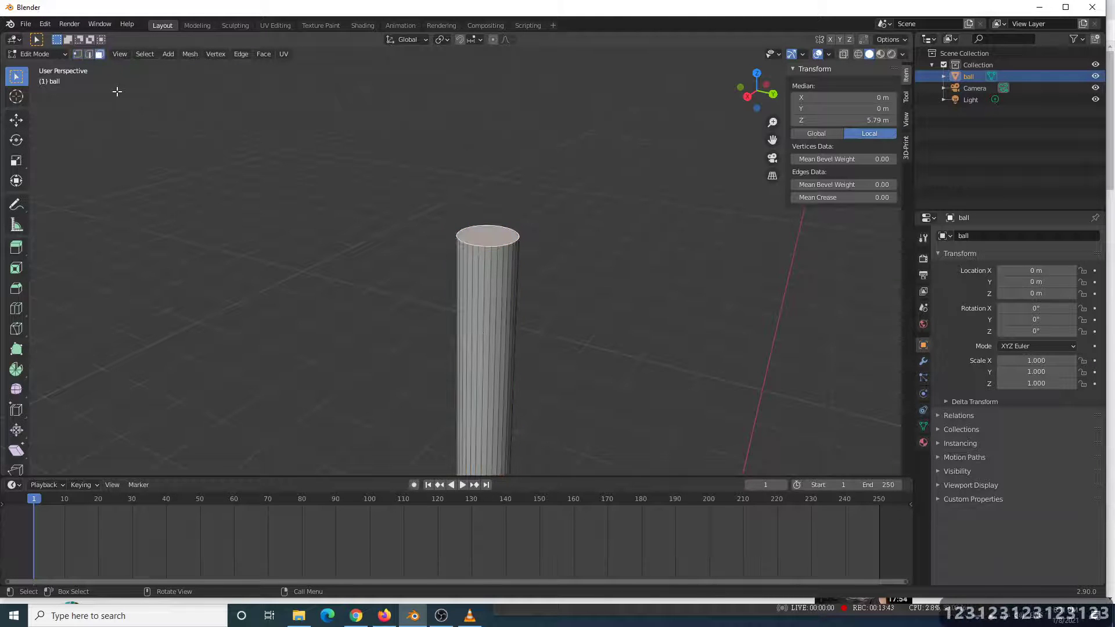
{"action": "key", "text": "1"}
{"action": "key", "text": "2"}
{"action": "key", "text": "3"}
{"action": "key", "text": "3"}
{"action": "key", "text": "1"}
{"action": "key", "text": "2"}
{"action": "key", "text": "3"}
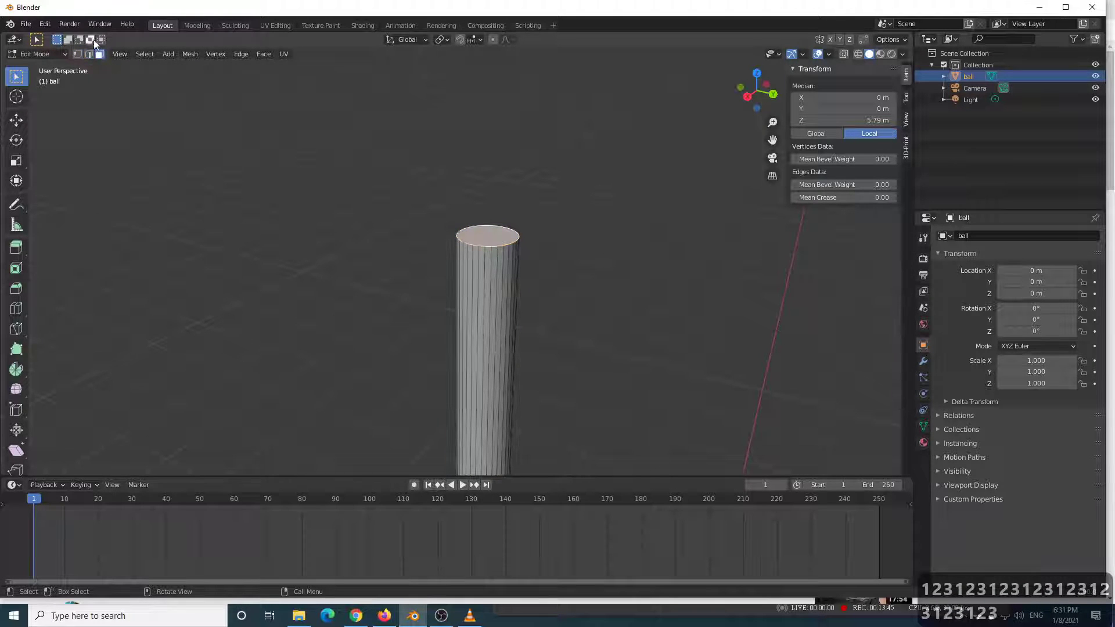
Select a rim vertex, a side edge and a side face of the rod, each in its matching selection mode.
{"action": "left_click", "coordinate": [78, 54]}
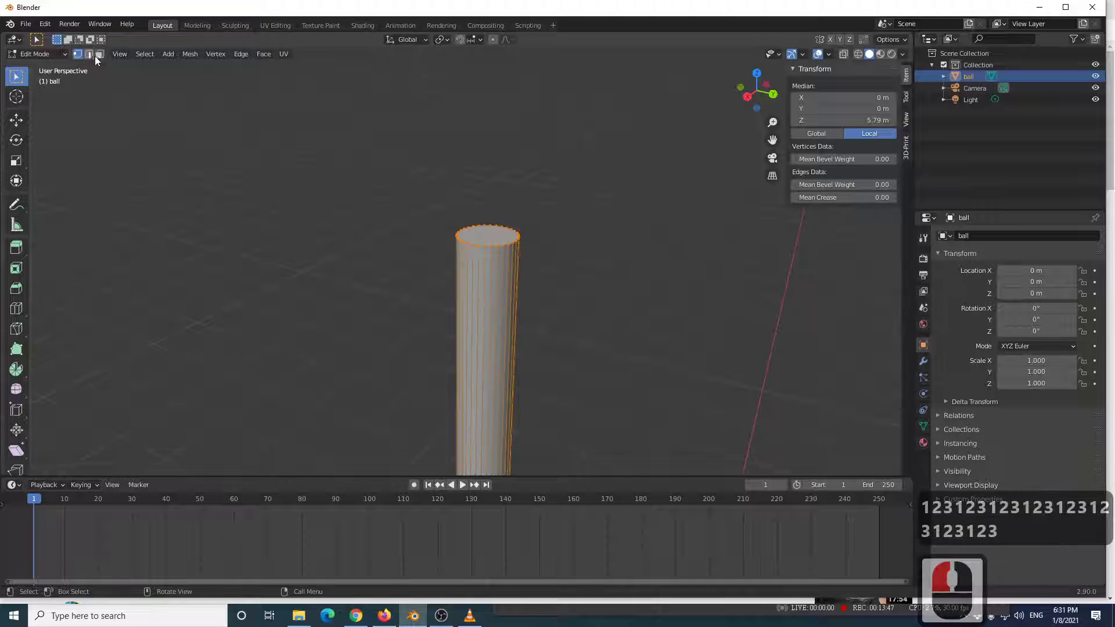
{"action": "left_click", "coordinate": [476, 247]}
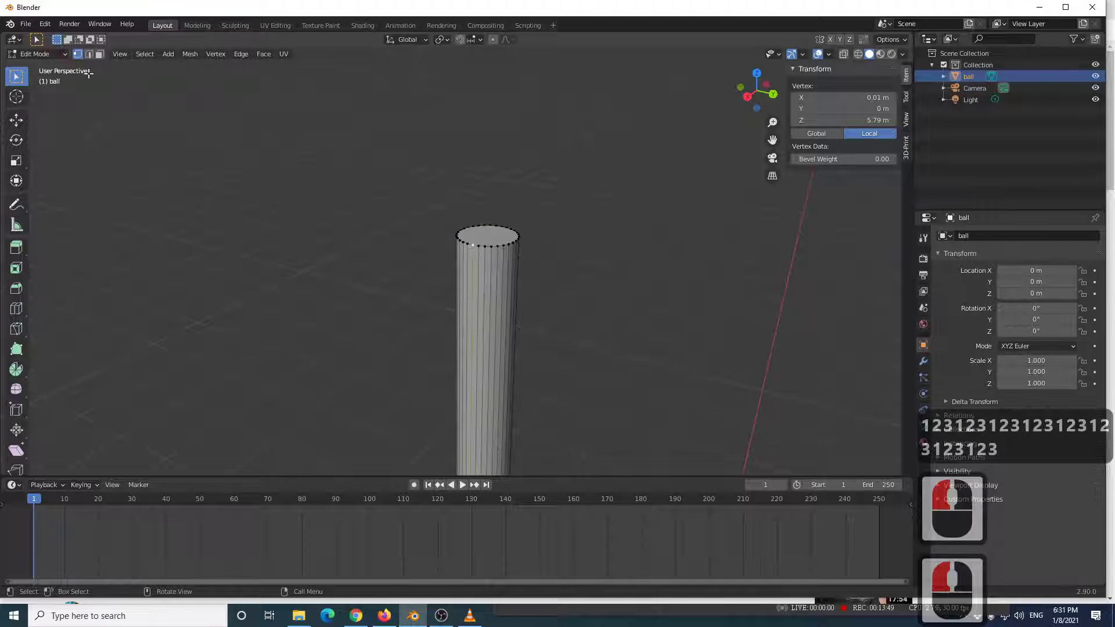
{"action": "left_click", "coordinate": [89, 54]}
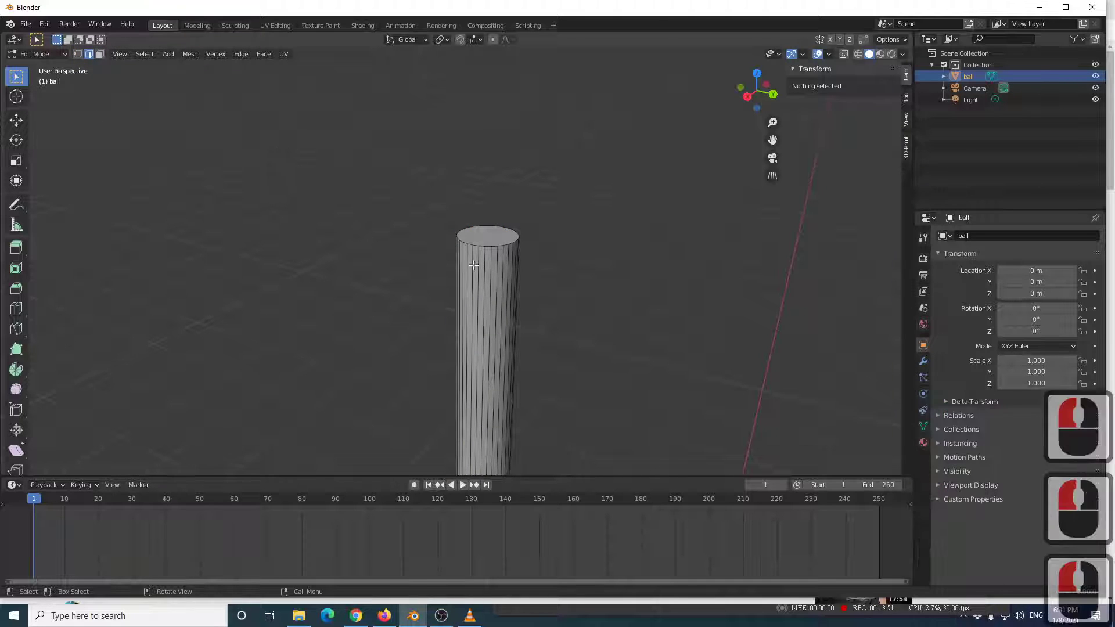
{"action": "left_click", "coordinate": [479, 265]}
{"action": "left_click", "coordinate": [99, 55]}
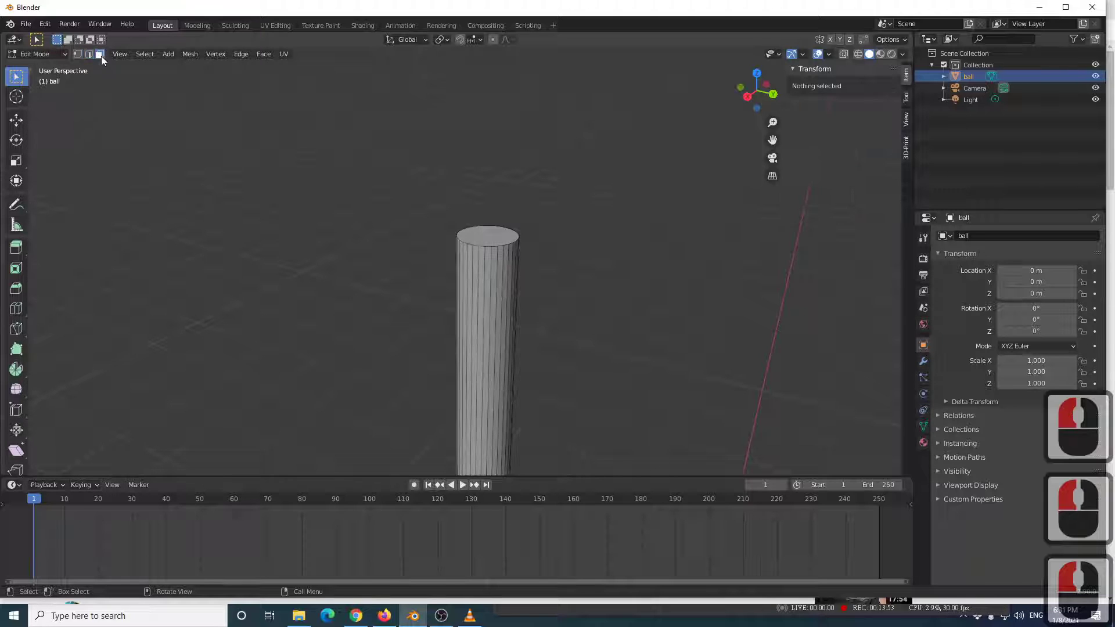
{"action": "left_click", "coordinate": [473, 261]}
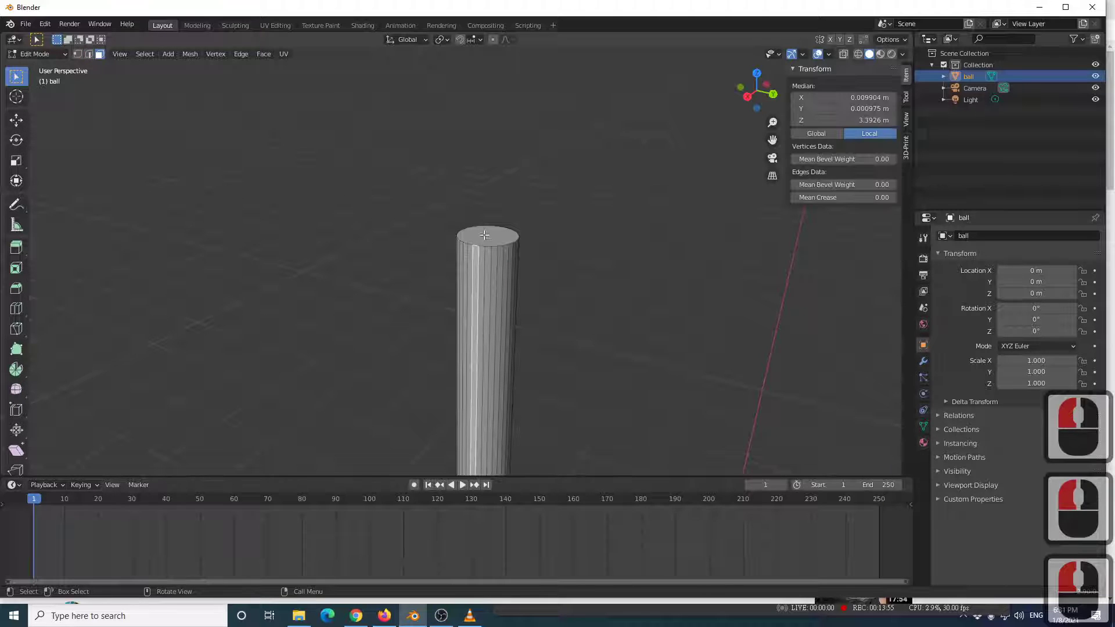
Select the end face at the top of the rod and snap the 3D cursor to it.
{"action": "scroll", "coordinate": [482, 237], "scroll_direction": "down", "scroll_amount": 4}
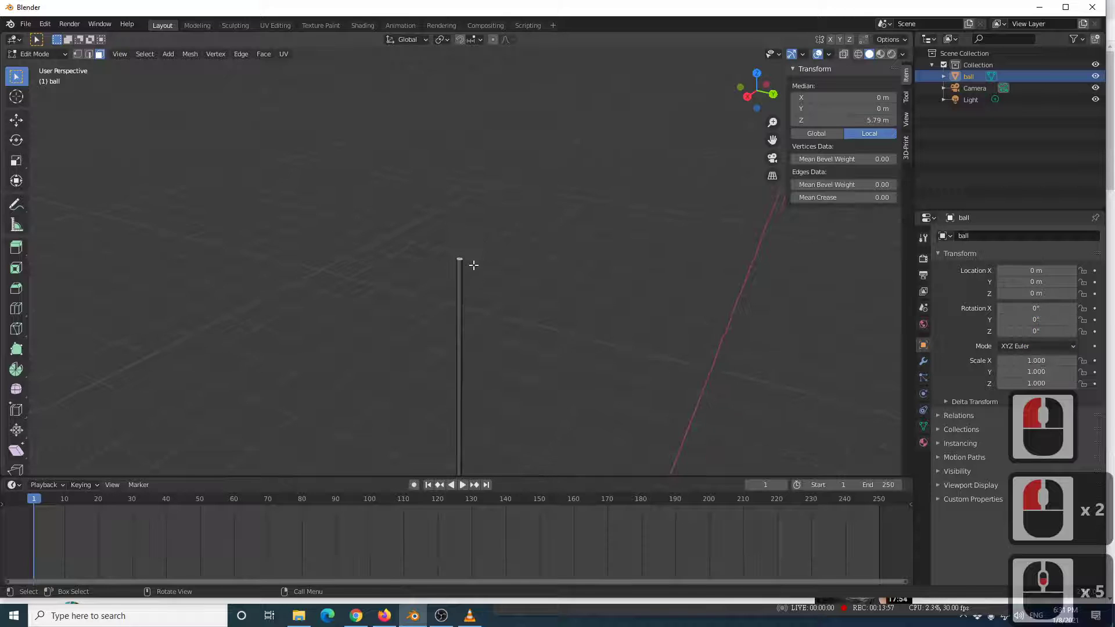
{"action": "mouse_move", "coordinate": [472, 271]}
{"action": "middle_mouse_down", "text": "shift"}
{"action": "mouse_move", "coordinate": [474, 193]}
{"action": "mouse_move", "coordinate": [470, 270]}
{"action": "middle_mouse_up", "text": "shift"}
{"action": "scroll", "coordinate": [493, 172], "scroll_direction": "up", "scroll_amount": 3}
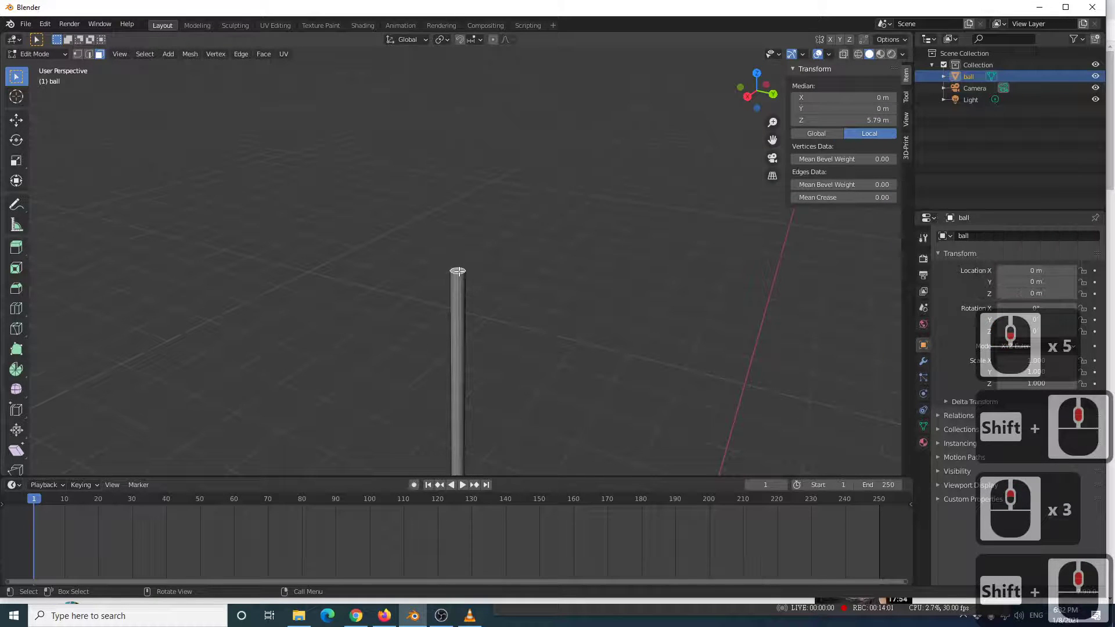
{"action": "key", "text": "shift+s"}
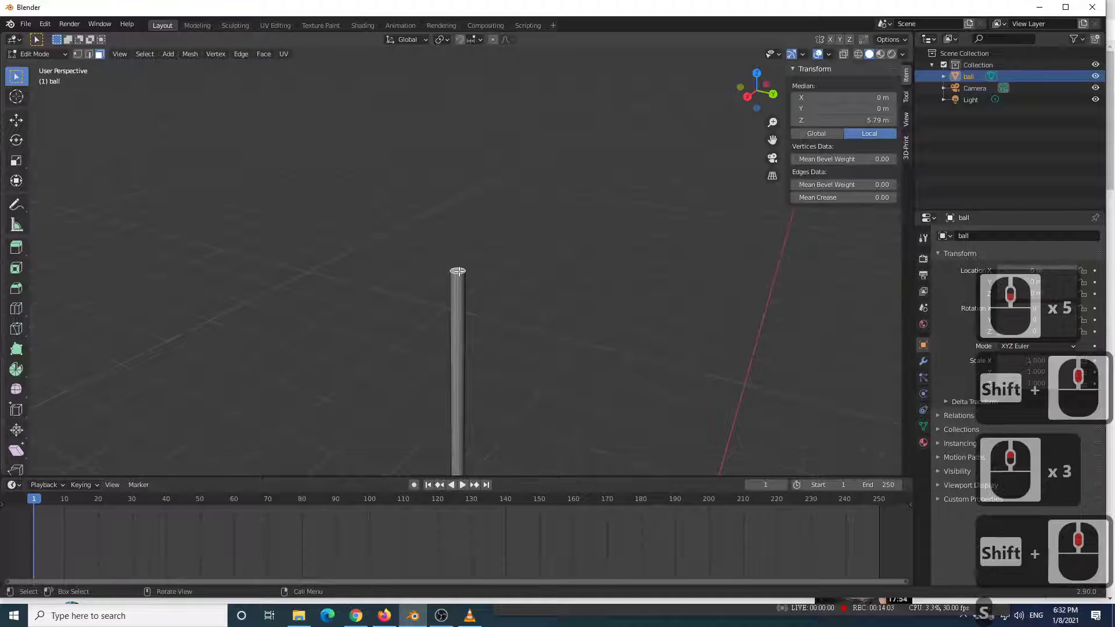
{"action": "key", "text": "shift+s"}
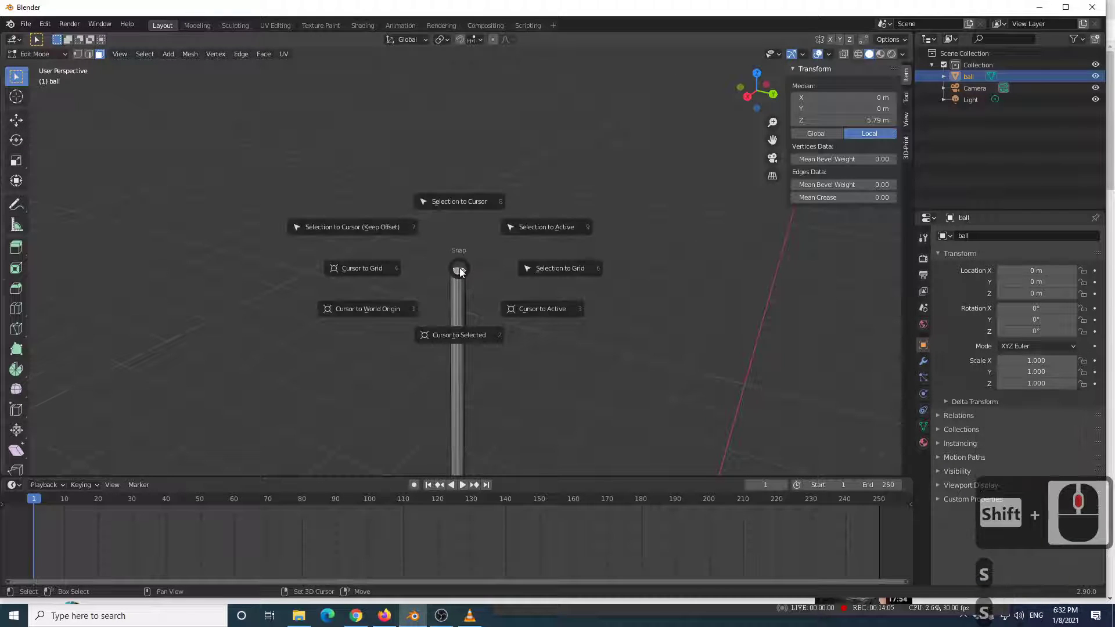
{"action": "left_click", "coordinate": [450, 336]}
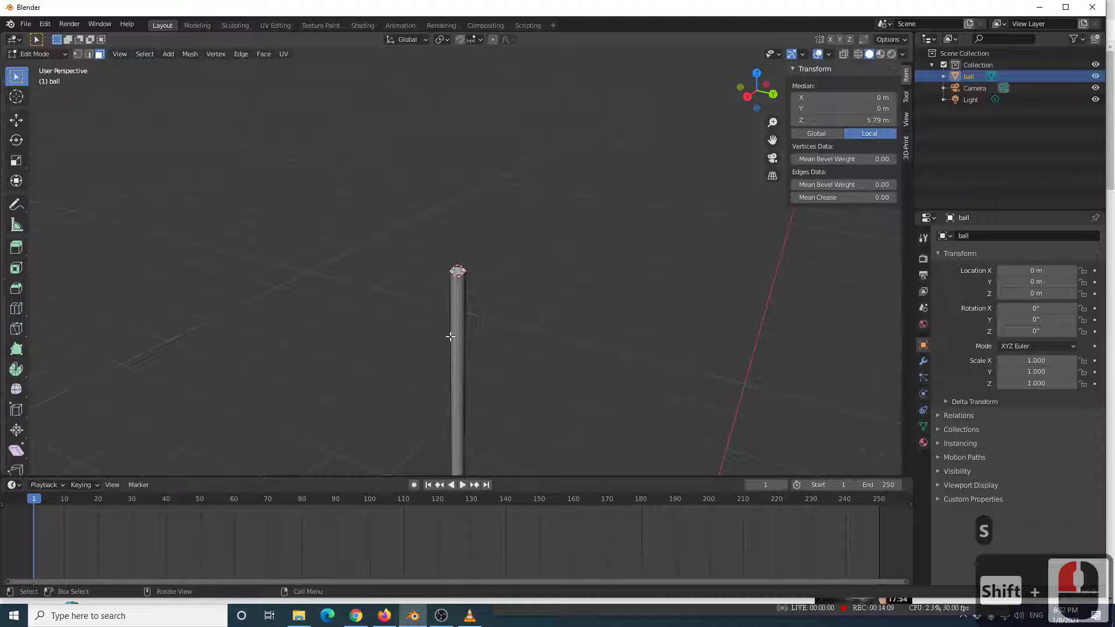
{"action": "scroll", "coordinate": [479, 328], "scroll_direction": "up", "scroll_amount": 2}
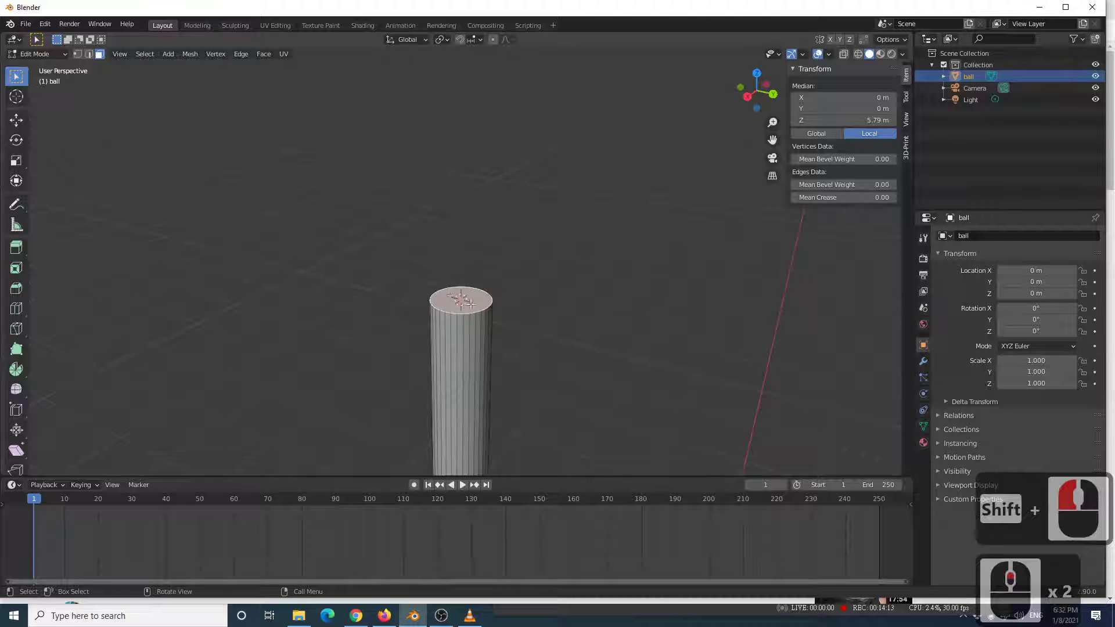
Switch to Object Mode and back to Edit Mode, and snap the 3D cursor to the selected rod end face again.
{"action": "scroll", "coordinate": [459, 290], "scroll_direction": "down", "scroll_amount": 2}
{"action": "mouse_move", "coordinate": [451, 281]}
{"action": "middle_mouse_down"}
{"action": "mouse_move", "coordinate": [426, 272]}
{"action": "mouse_move", "coordinate": [442, 287]}
{"action": "middle_mouse_up"}
{"action": "key", "text": "Tab"}
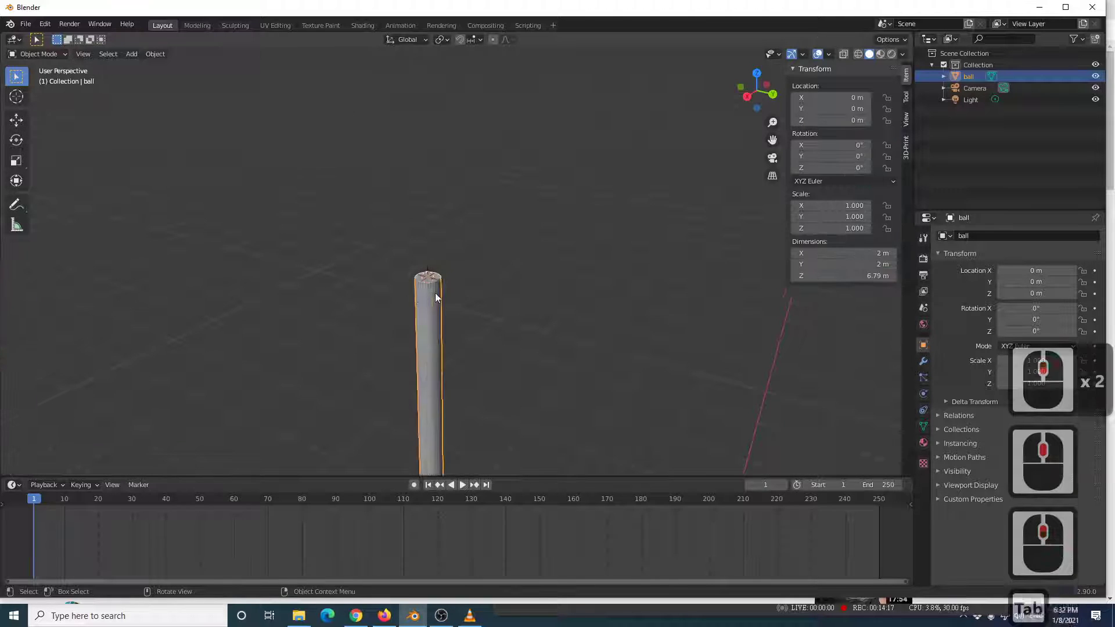
{"action": "scroll", "coordinate": [436, 294], "scroll_direction": "up", "scroll_amount": 3}
{"action": "key", "text": "Tab"}
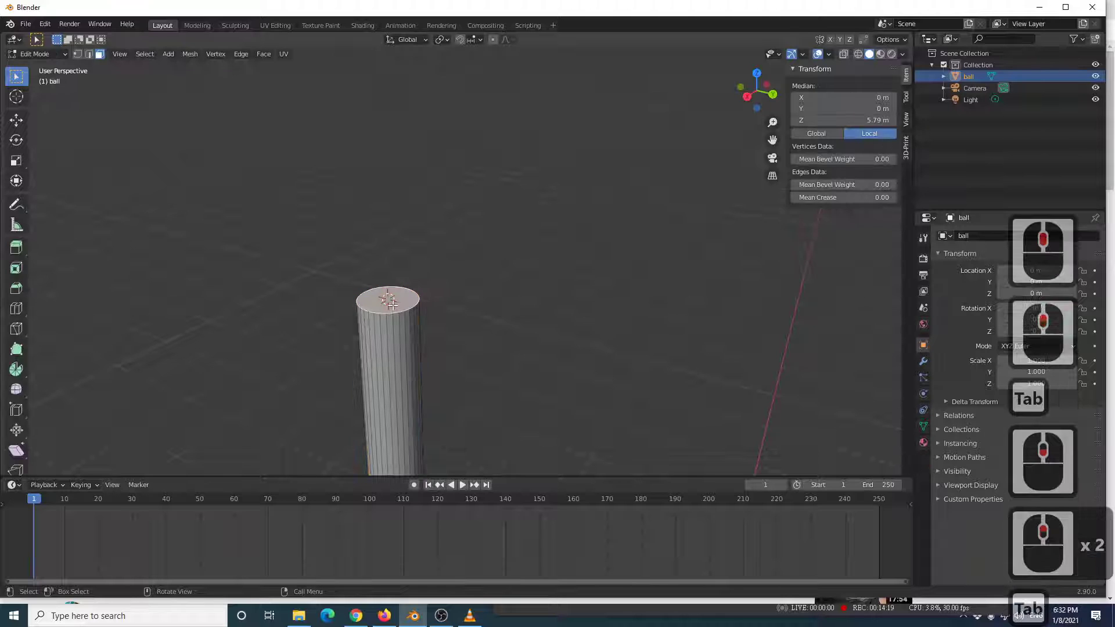
{"action": "key", "text": "shift+s"}
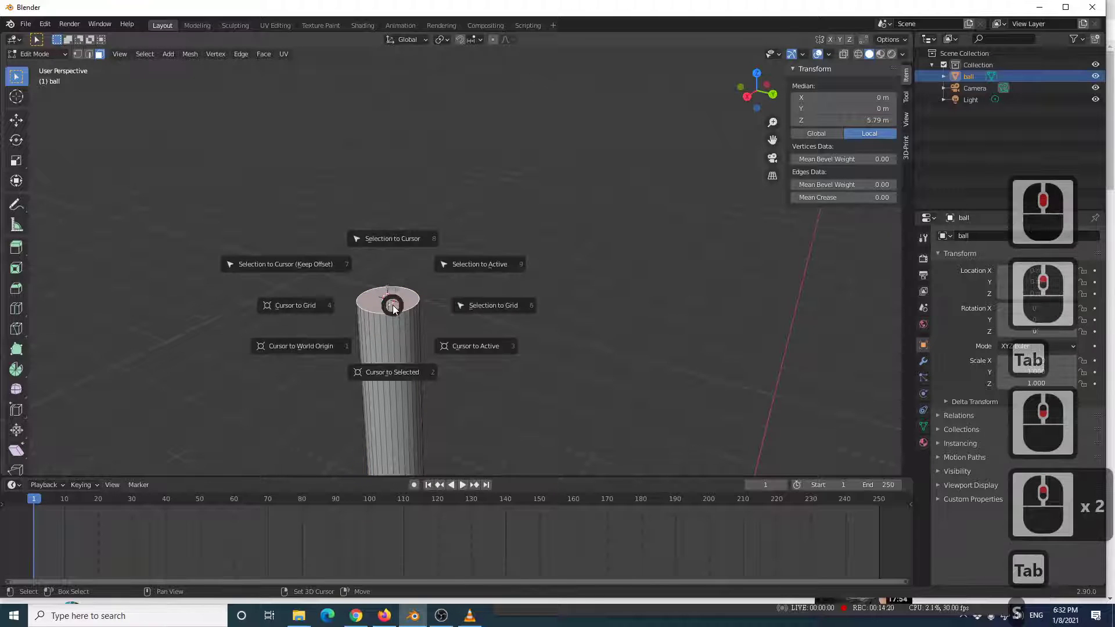
{"action": "left_click", "coordinate": [389, 372]}
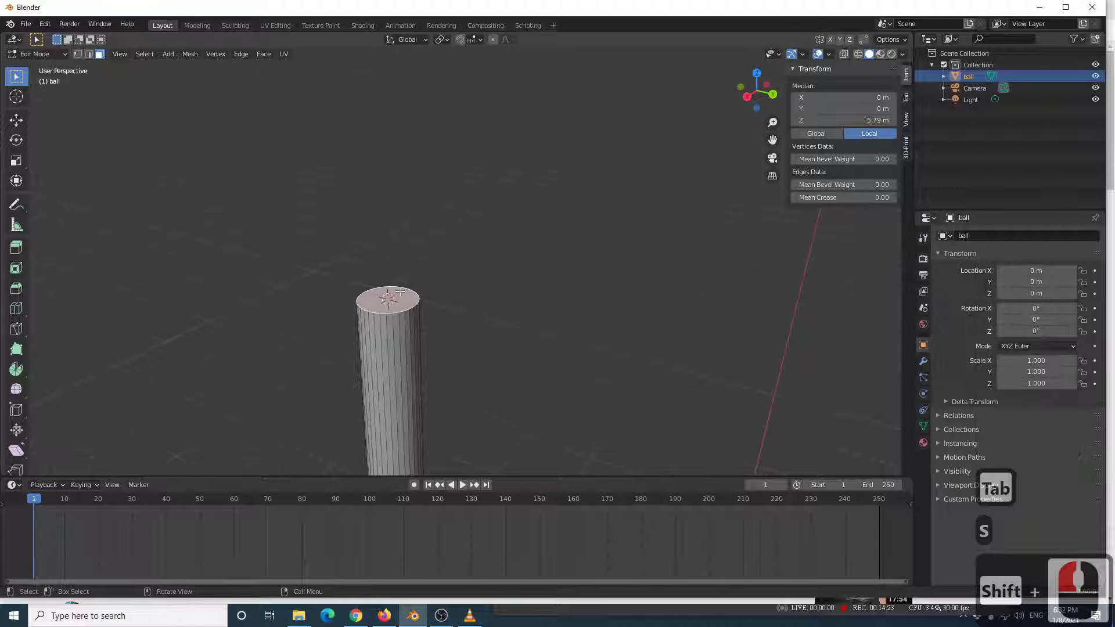
Return to Object Mode and set the ball's origin to the 3D cursor at the top of the rod.
{"action": "scroll", "coordinate": [393, 304], "scroll_direction": "down", "scroll_amount": 4}
{"action": "scroll", "coordinate": [398, 307], "scroll_direction": "up", "scroll_amount": 1}
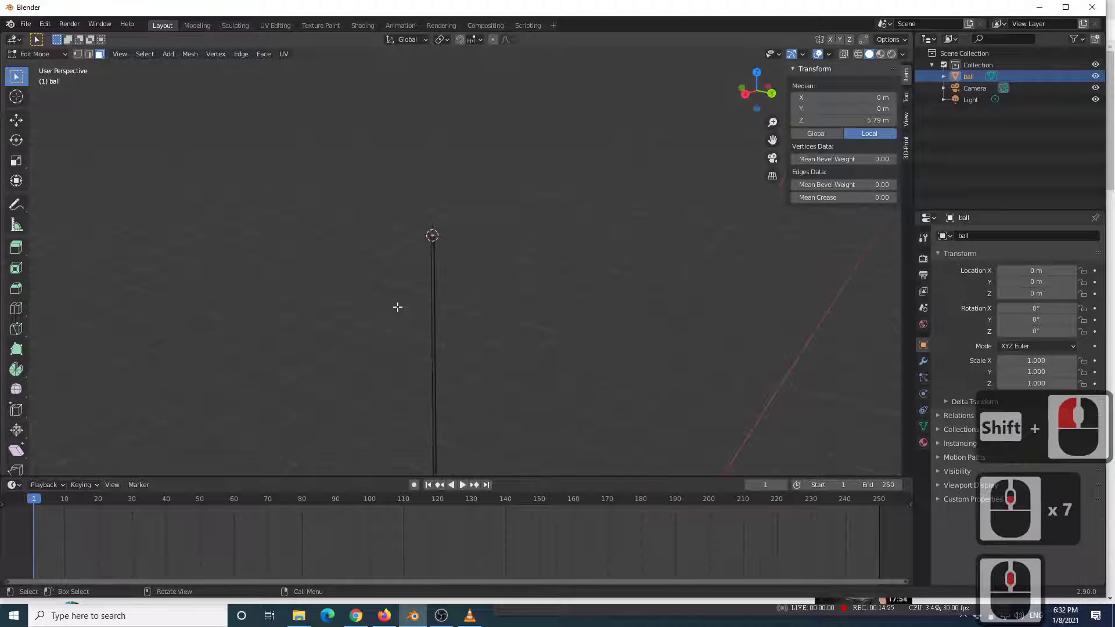
{"action": "key", "text": "Tab"}
{"action": "scroll", "coordinate": [401, 306], "scroll_direction": "down", "scroll_amount": 5}
{"action": "middle_click", "coordinate": [444, 149], "text": "shift"}
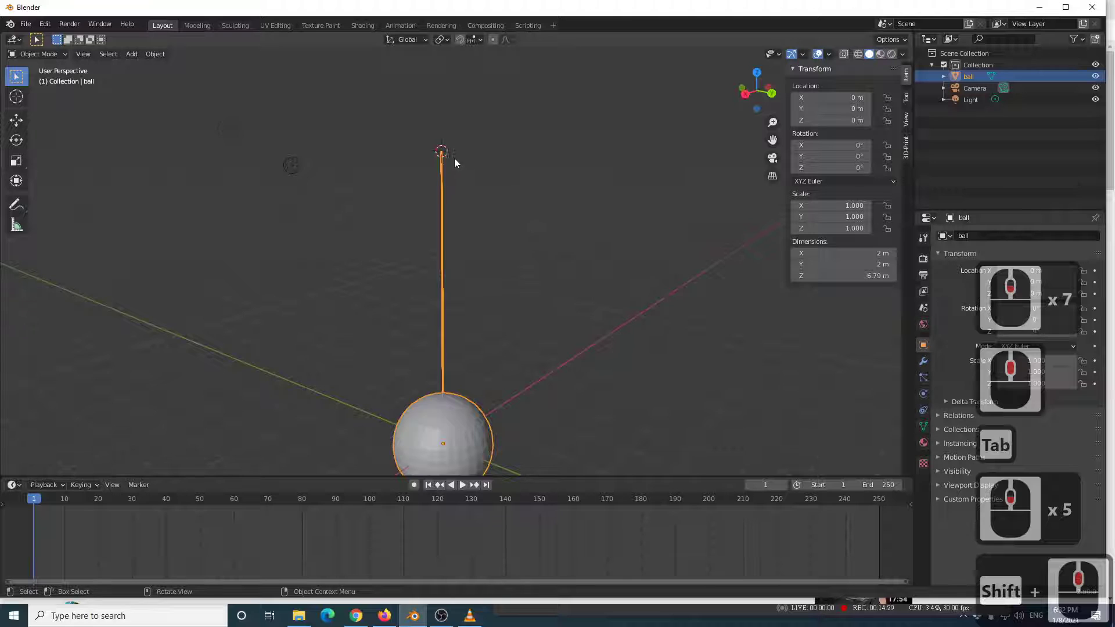
{"action": "scroll", "coordinate": [453, 151], "scroll_direction": "up", "scroll_amount": 2}
{"action": "scroll", "coordinate": [474, 207], "scroll_direction": "down", "scroll_amount": 2}
{"action": "middle_click_drag", "start_coordinate": [452, 159], "coordinate": [438, 236], "text": "shift"}
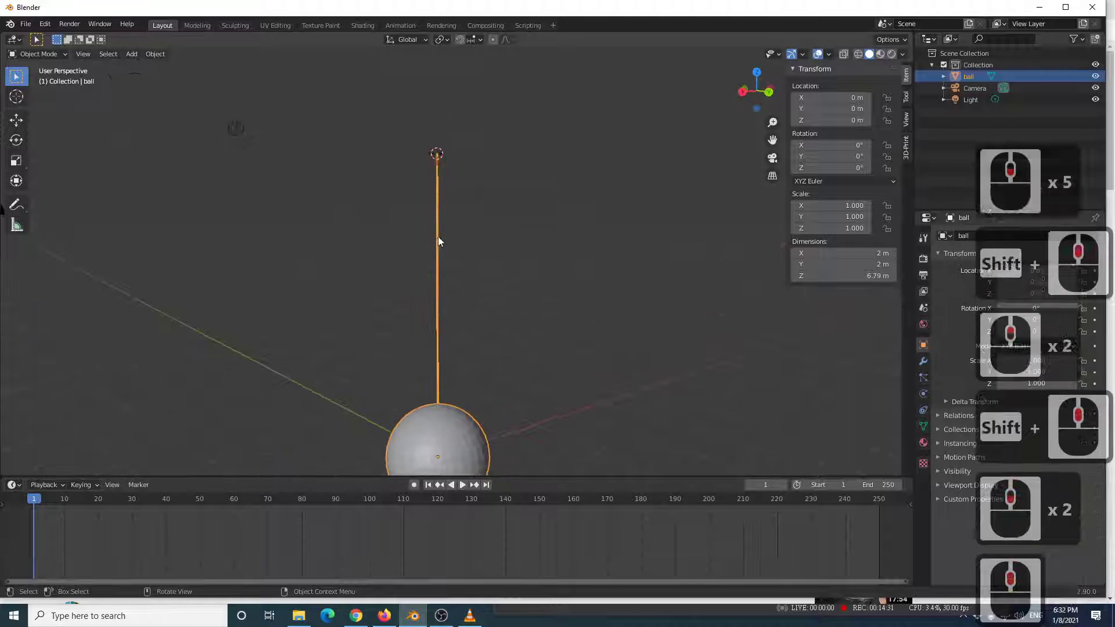
{"action": "scroll", "coordinate": [437, 236], "scroll_direction": "down", "scroll_amount": 2}
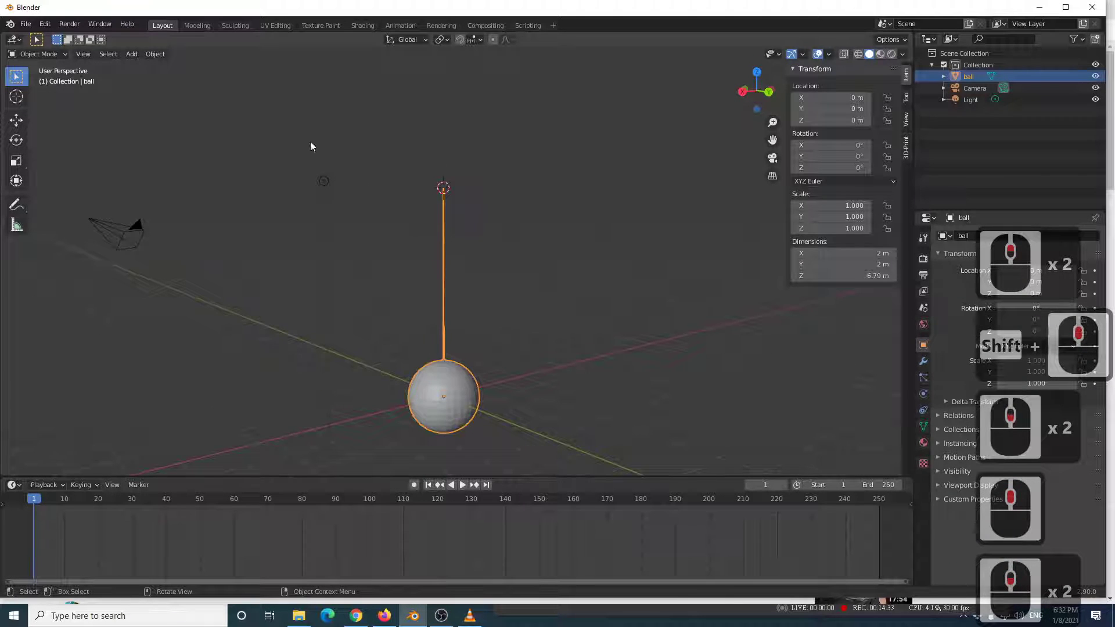
{"action": "left_click", "coordinate": [155, 55]}
{"action": "mouse_move", "coordinate": [169, 76]}
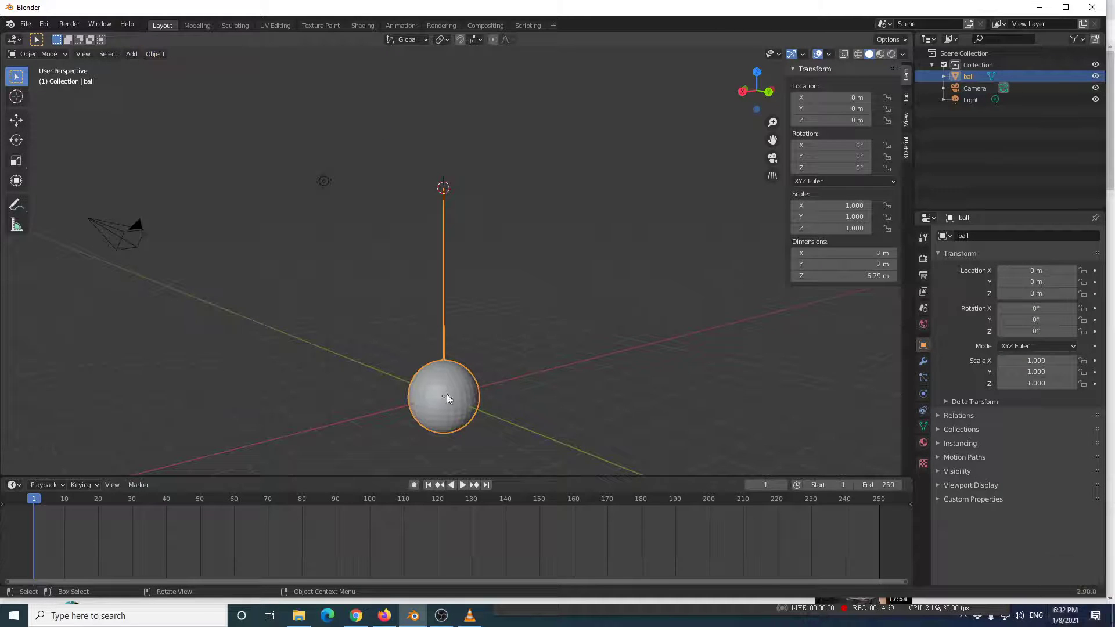
{"action": "left_click", "coordinate": [155, 53]}
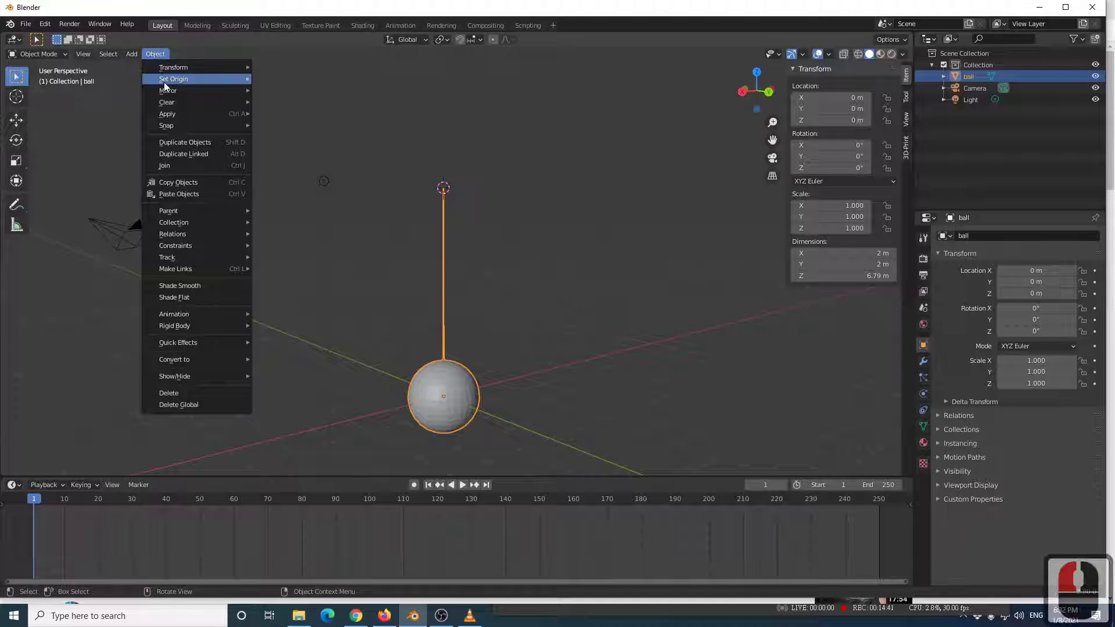
{"action": "mouse_move", "coordinate": [208, 80]}
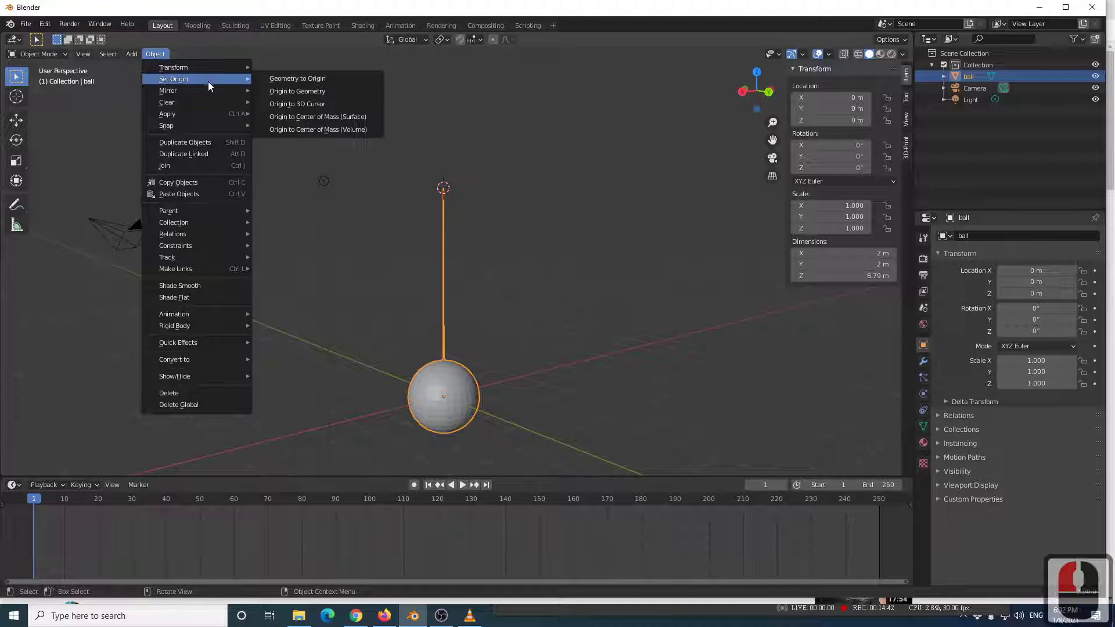
{"action": "left_click", "coordinate": [299, 106]}
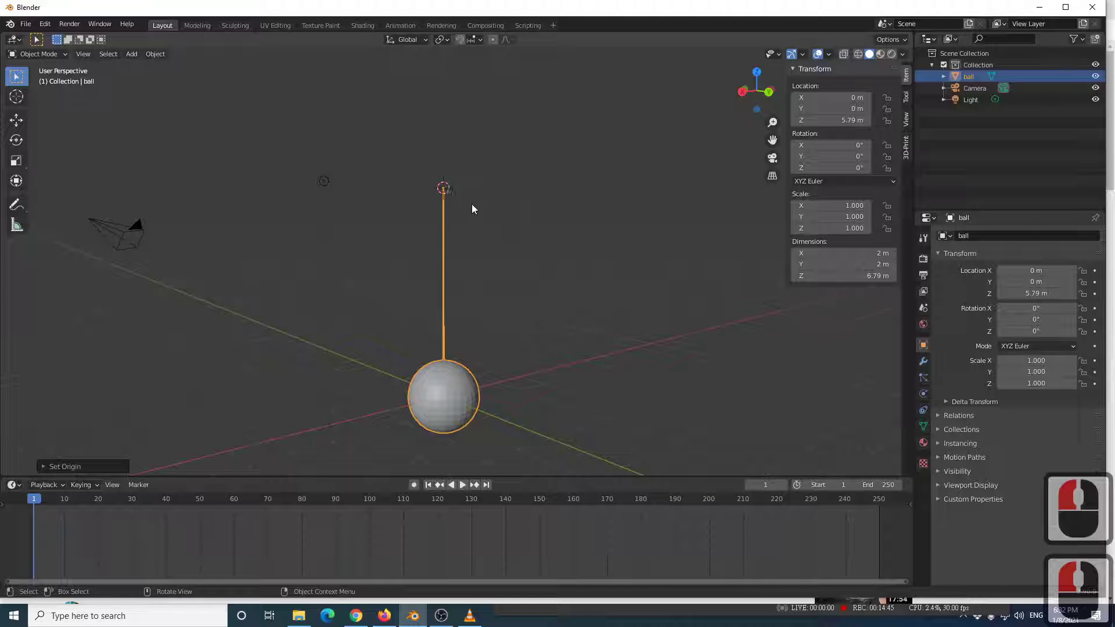
Deselect the ball and examine the position of its origin at the top of the rod.
{"action": "scroll", "coordinate": [447, 198], "scroll_direction": "up", "scroll_amount": 3}
{"action": "middle_click_drag", "start_coordinate": [438, 135], "coordinate": [452, 235], "text": "shift"}
{"action": "scroll", "coordinate": [471, 229], "scroll_direction": "up", "scroll_amount": 3}
{"action": "left_click", "coordinate": [458, 229]}
{"action": "scroll", "coordinate": [451, 235], "scroll_direction": "up", "scroll_amount": 4}
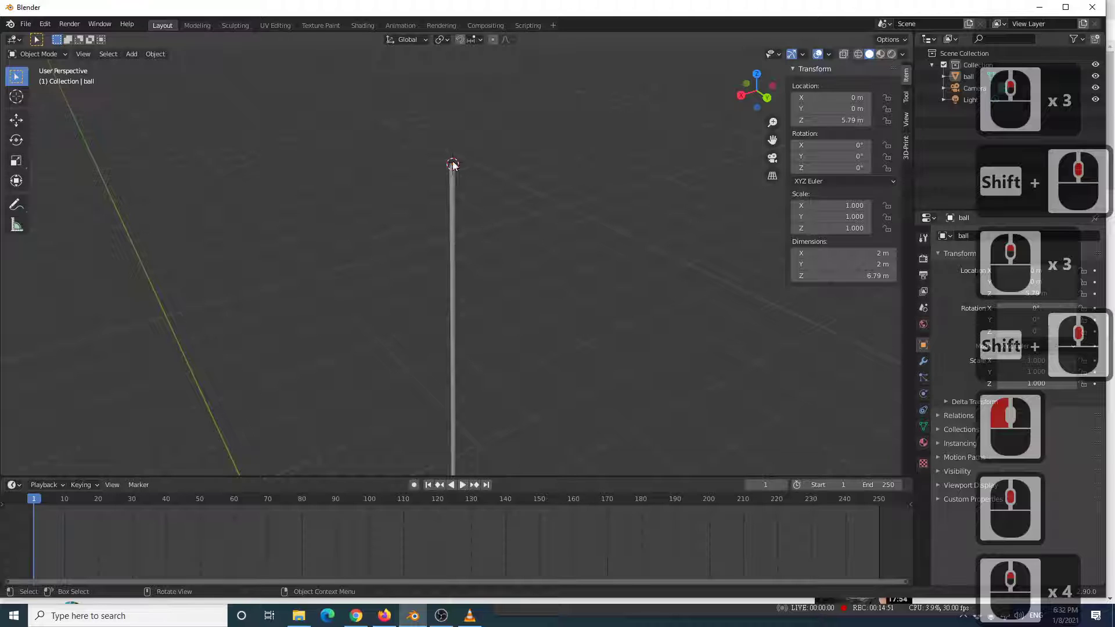
{"action": "scroll", "coordinate": [443, 274], "scroll_direction": "down", "scroll_amount": 13}
{"action": "middle_click_drag", "start_coordinate": [447, 290], "coordinate": [549, 252], "text": "shift"}
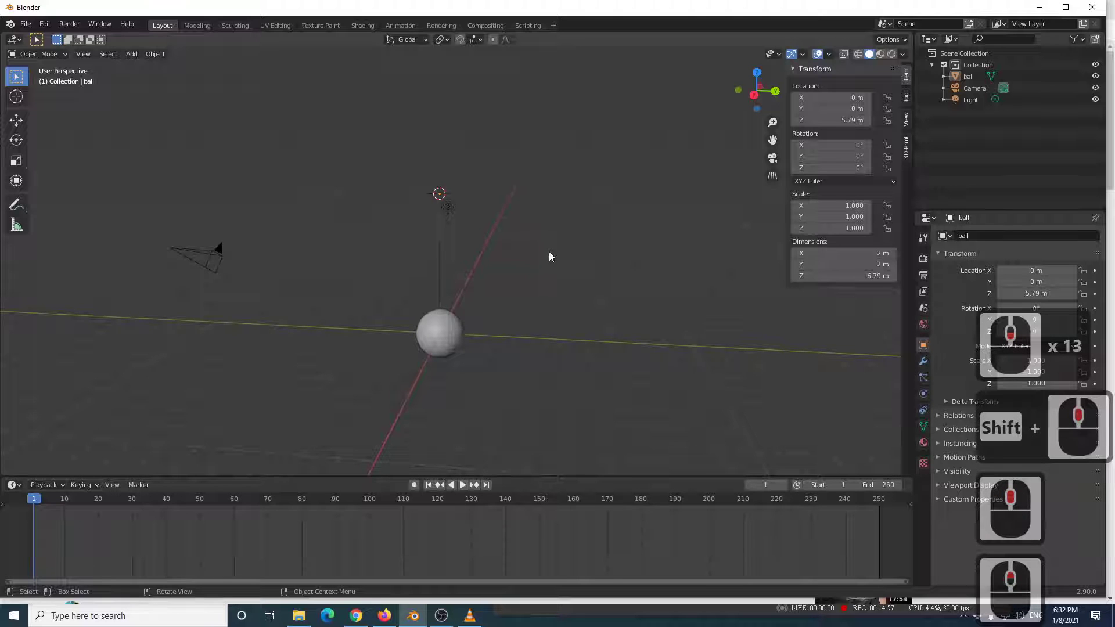
Select the ball and try a free rotation about its new origin, cancelling it without applying.
{"action": "left_click", "coordinate": [438, 344]}
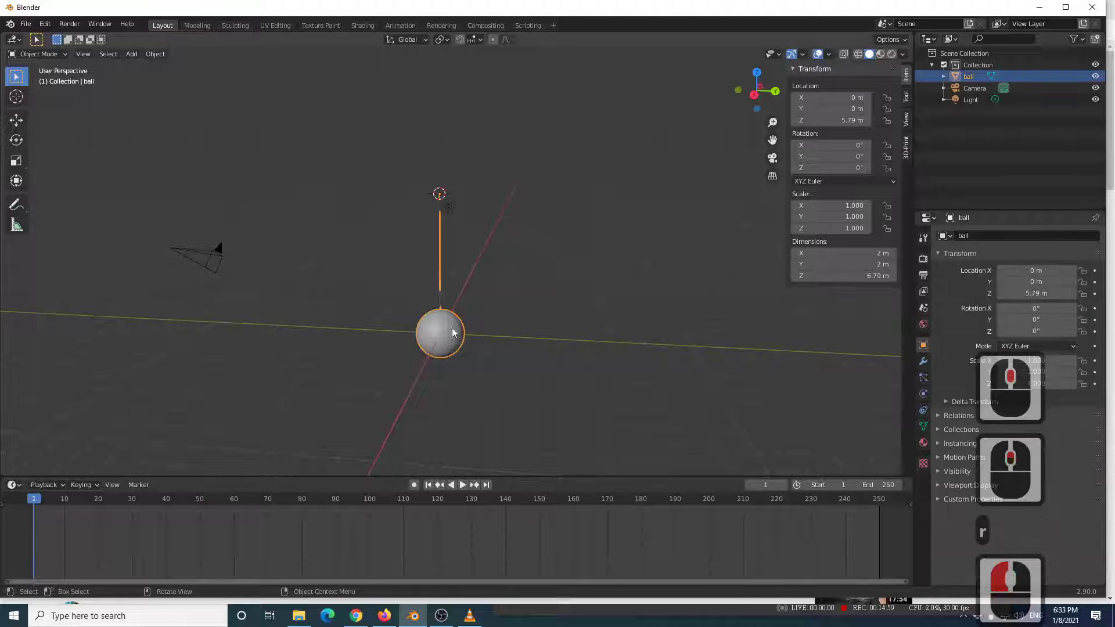
{"action": "key", "text": "r"}
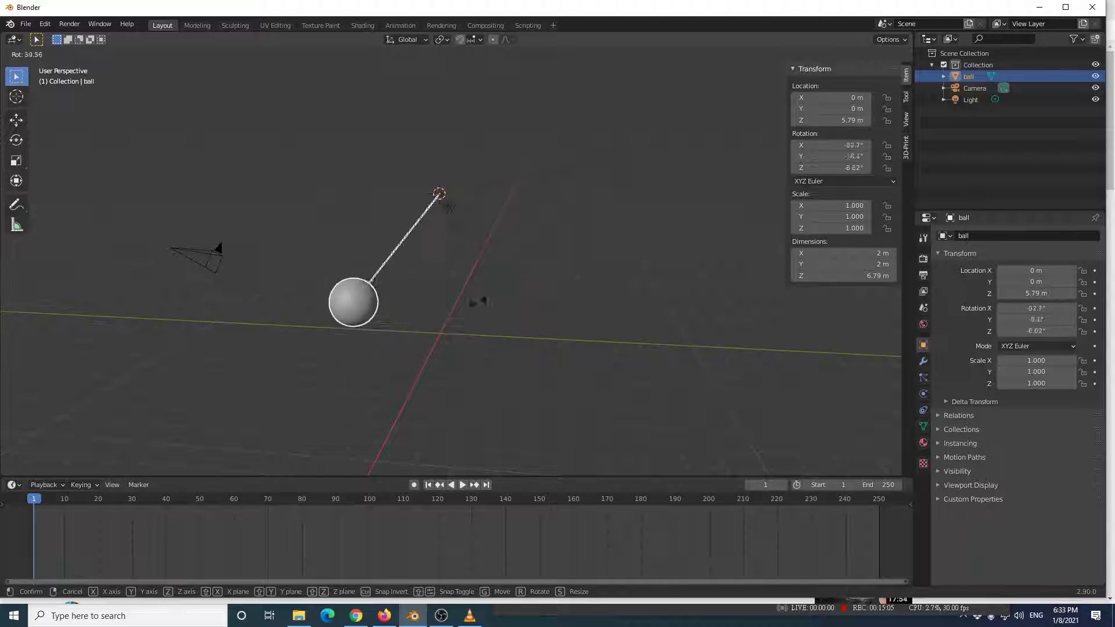
{"action": "right_click", "coordinate": [660, 166]}
{"action": "scroll", "coordinate": [501, 362], "scroll_direction": "up", "scroll_amount": 2}
{"action": "middle_click_drag", "start_coordinate": [497, 367], "coordinate": [496, 314], "text": "shift"}
{"action": "scroll", "coordinate": [495, 315], "scroll_direction": "down", "scroll_amount": 3}
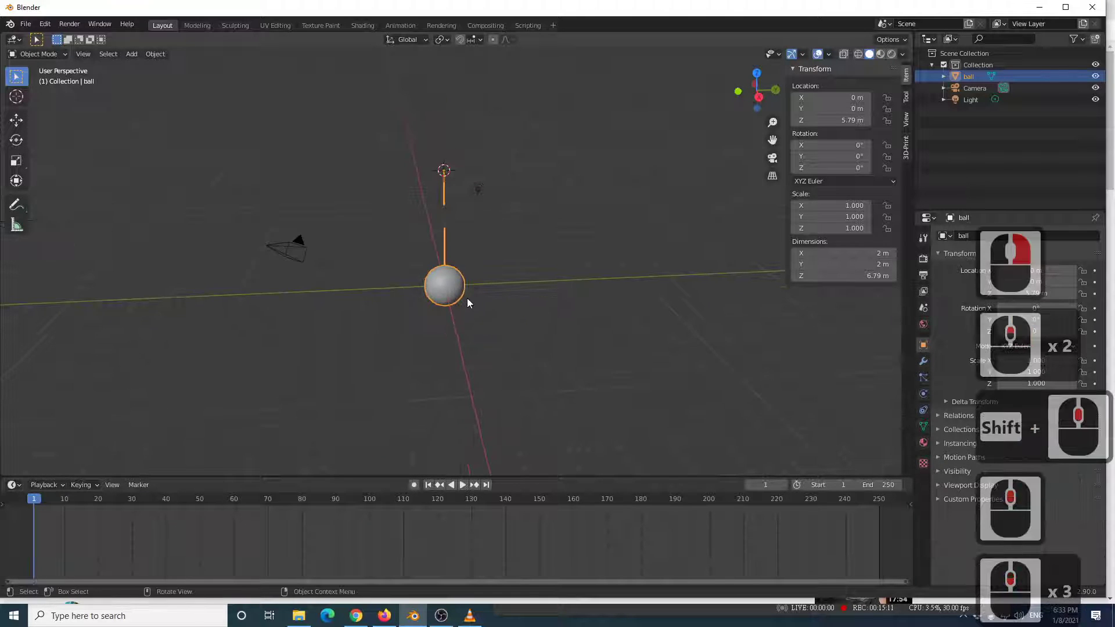
Try swinging the ball through its X rotation, and reset the X rotation to 0°.
{"action": "middle_click_drag", "start_coordinate": [458, 272], "coordinate": [348, 227]}
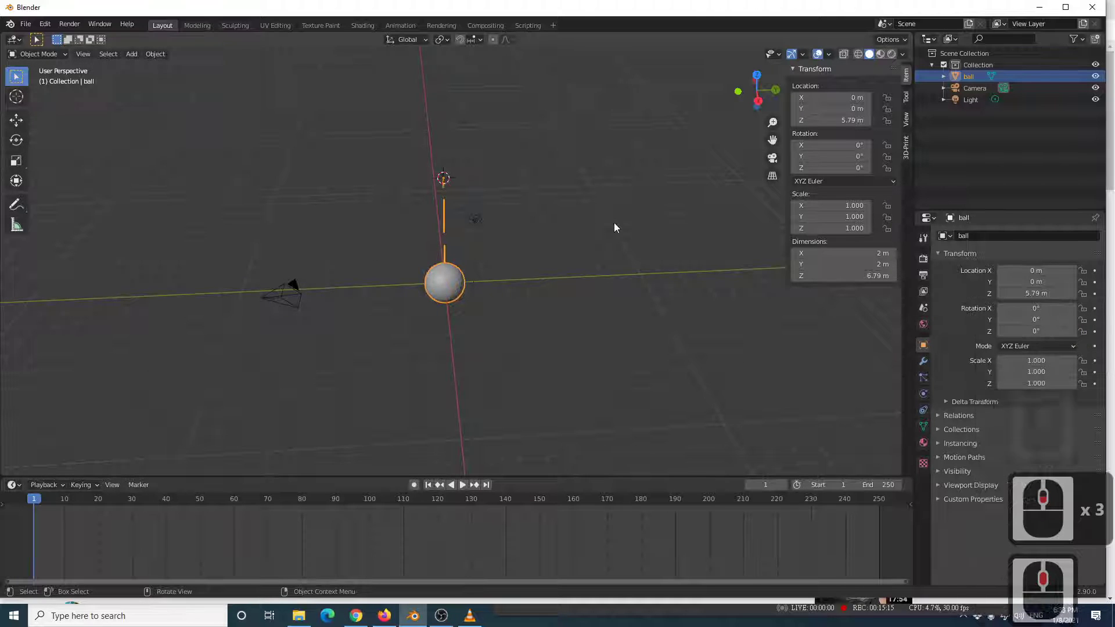
{"action": "left_click_drag", "start_coordinate": [836, 145], "coordinate": [772, 145]}
{"action": "double_click", "coordinate": [816, 145]}
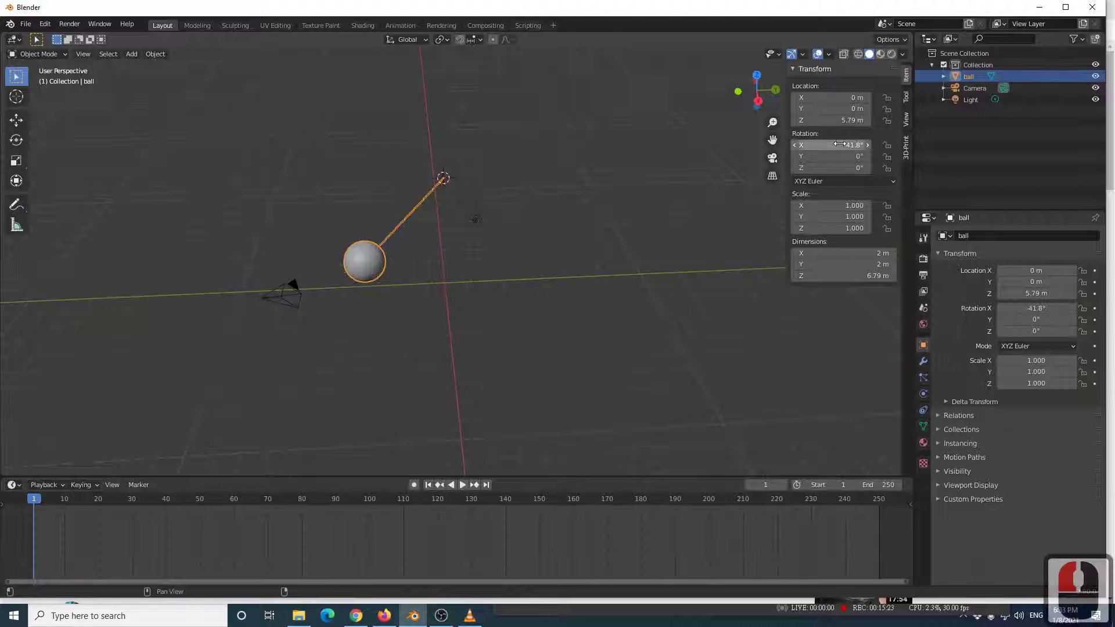
{"action": "type", "text": "0"}
{"action": "key", "text": "Return"}
Try changing the ball's Y rotation, and reset the Y rotation to 0°.
{"action": "mouse_move", "coordinate": [830, 156]}
{"action": "left_mouse_down"}
{"action": "mouse_move", "coordinate": [871, 156]}
{"action": "mouse_move", "coordinate": [816, 159]}
{"action": "left_mouse_up"}
{"action": "double_click", "coordinate": [834, 155]}
{"action": "type", "text": "0"}
{"action": "key", "text": "Return"}
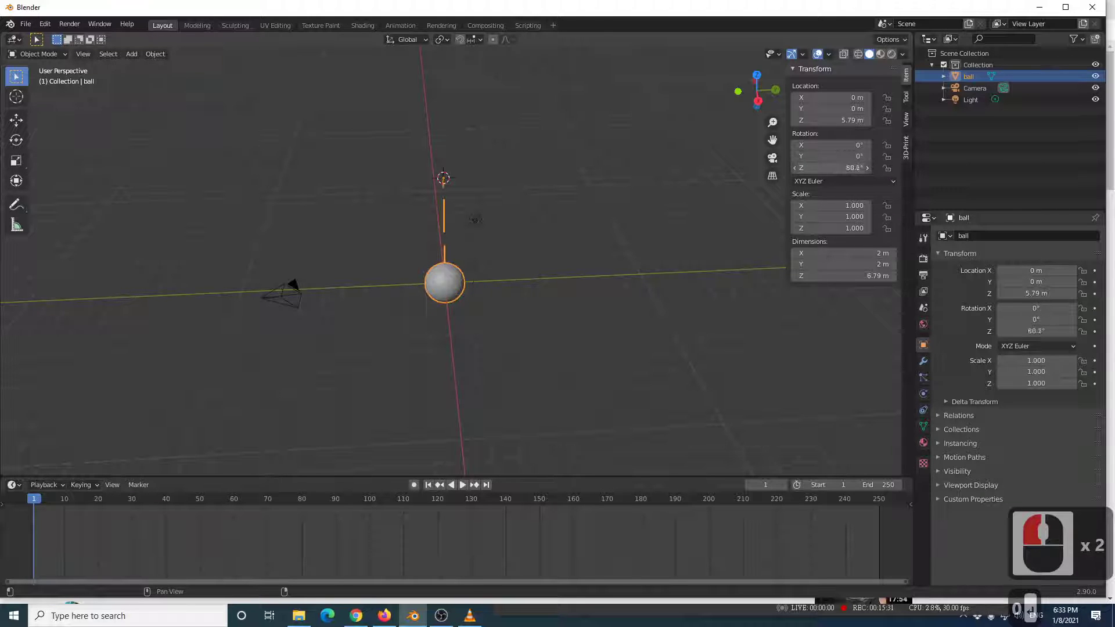
Try spinning the ball through its Z rotation, and reset the Z rotation to 0°.
{"action": "scroll", "coordinate": [519, 265], "scroll_direction": "up", "scroll_amount": 6}
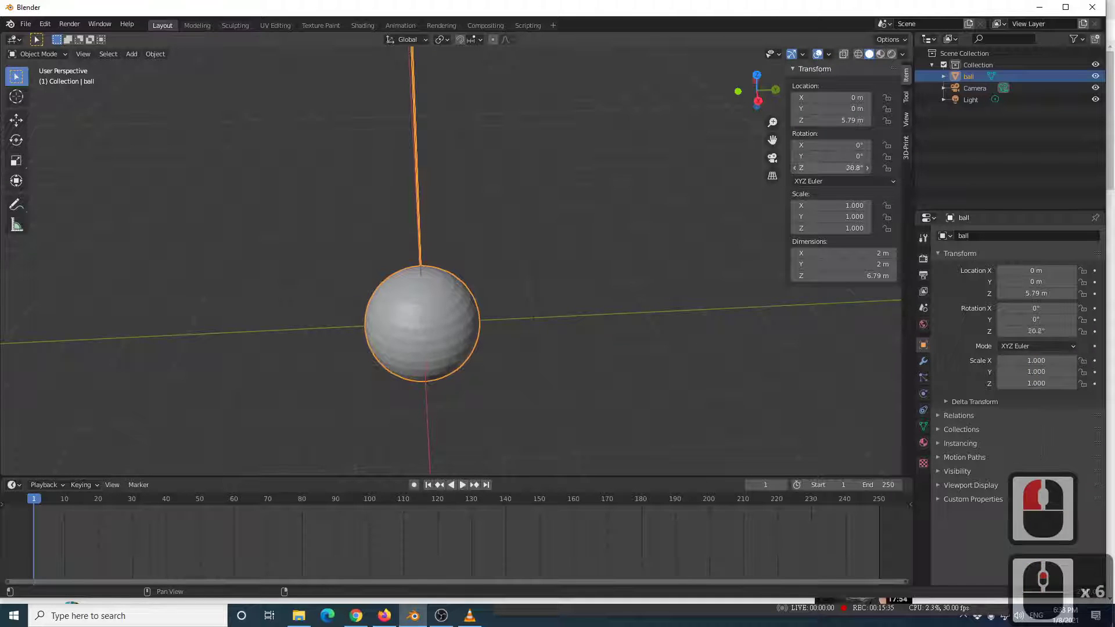
{"action": "double_click", "coordinate": [831, 167]}
{"action": "type", "text": "0"}
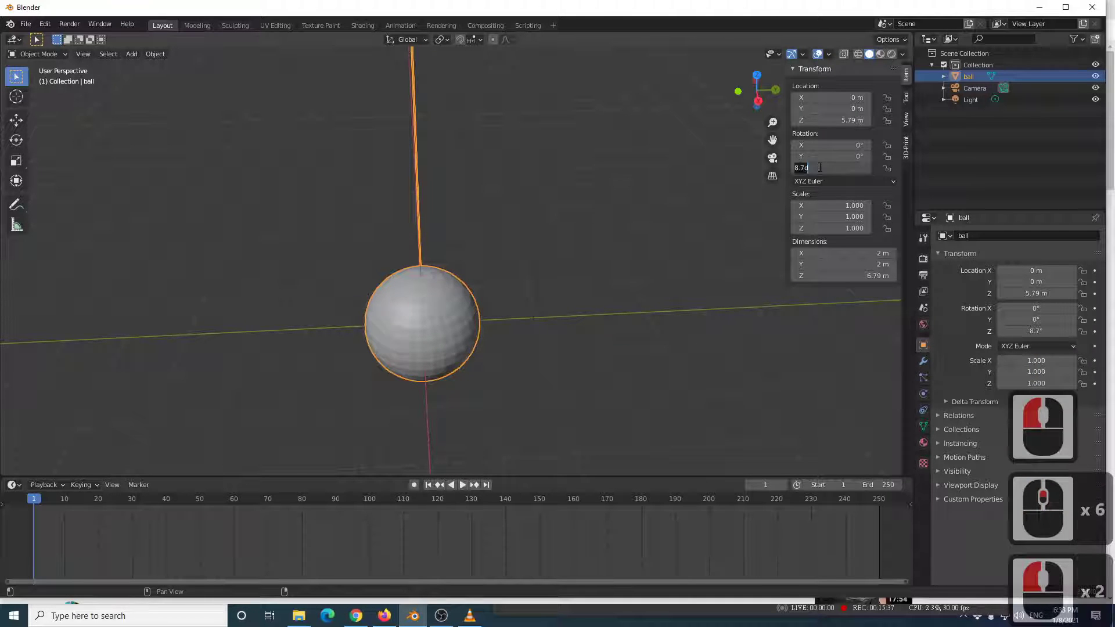
{"action": "key", "text": "Return"}
{"action": "left_click", "coordinate": [833, 145]}
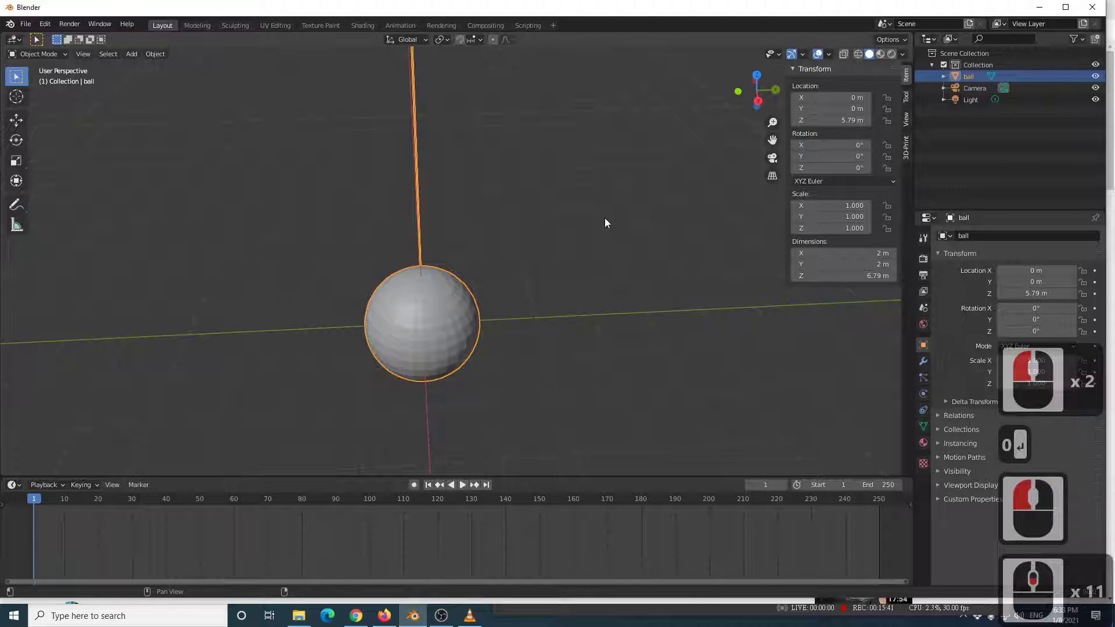
Examine the hanging ball in the right and front orthographic views.
{"action": "scroll", "coordinate": [605, 222], "scroll_direction": "down", "scroll_amount": 6}
{"action": "middle_click_drag", "start_coordinate": [590, 231], "coordinate": [632, 201]}
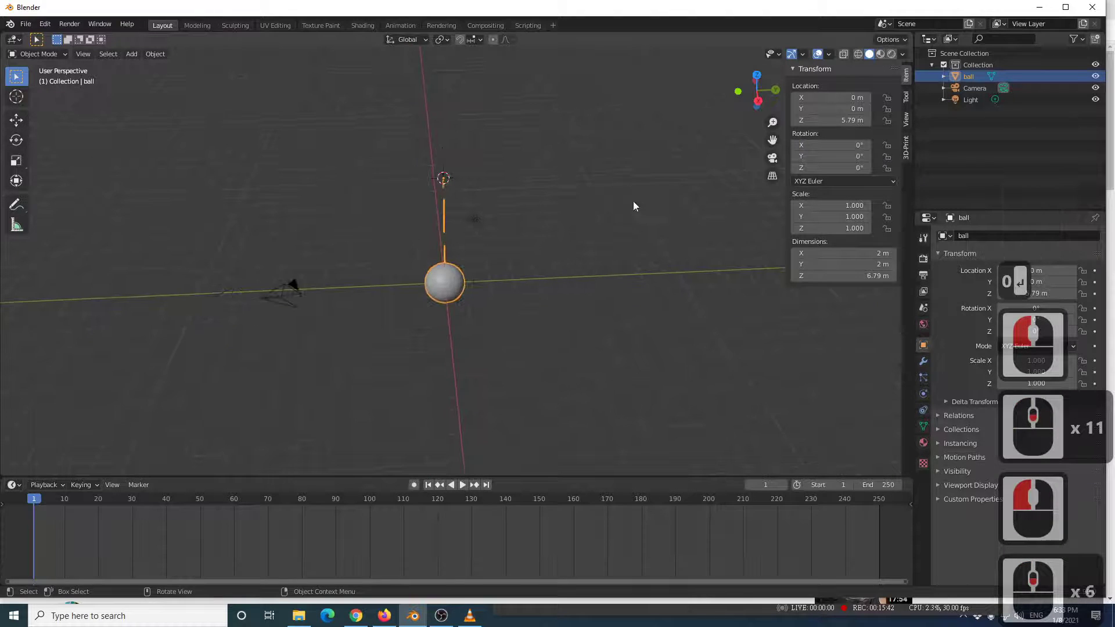
{"action": "left_click", "coordinate": [758, 101]}
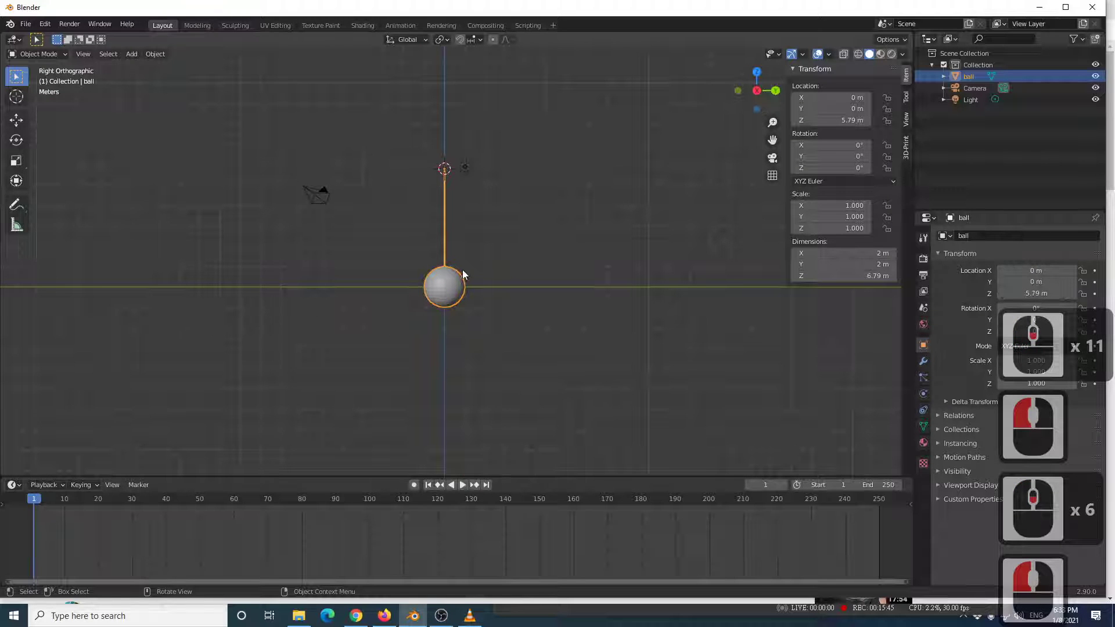
{"action": "key", "text": "1"}
{"action": "scroll", "coordinate": [455, 273], "scroll_direction": "up", "scroll_amount": 4}
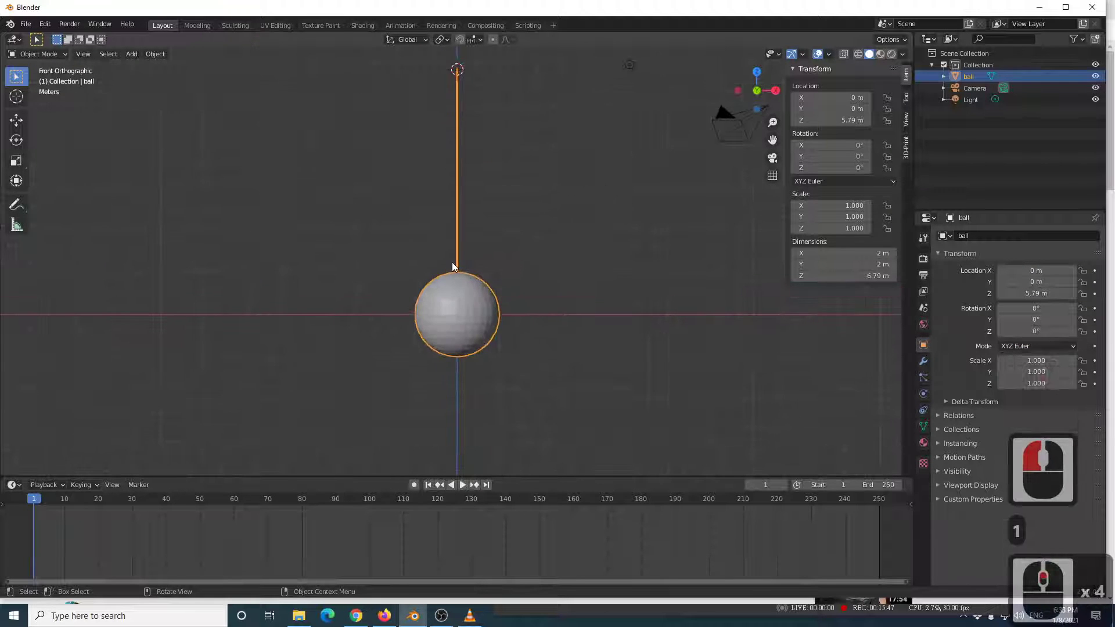
{"action": "scroll", "coordinate": [452, 262], "scroll_direction": "down", "scroll_amount": 3}
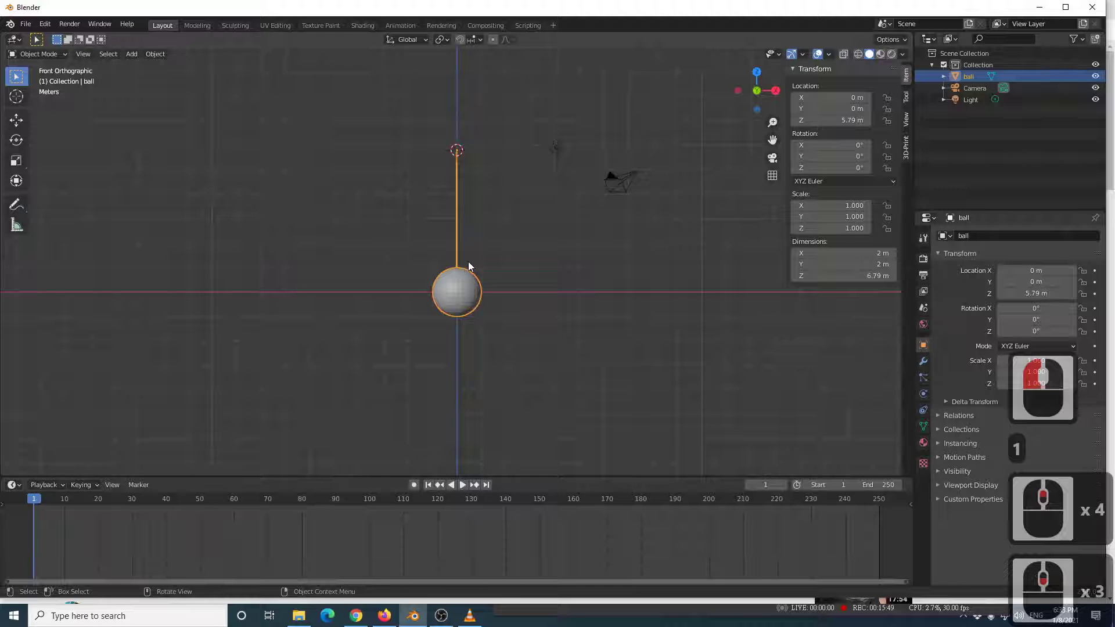
In the right orthographic view, swing the ball to an X rotation of -65° and keyframe its rotation at frame 1.
{"action": "left_click", "coordinate": [776, 91]}
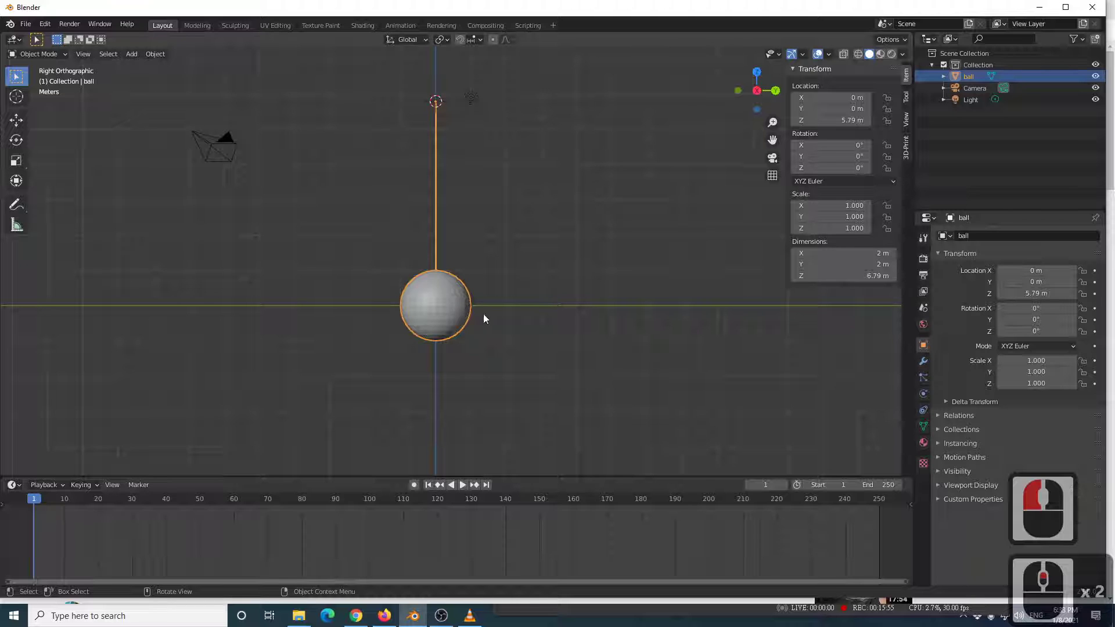
{"action": "scroll", "coordinate": [473, 311], "scroll_direction": "down", "scroll_amount": 3}
{"action": "key", "text": "r"}
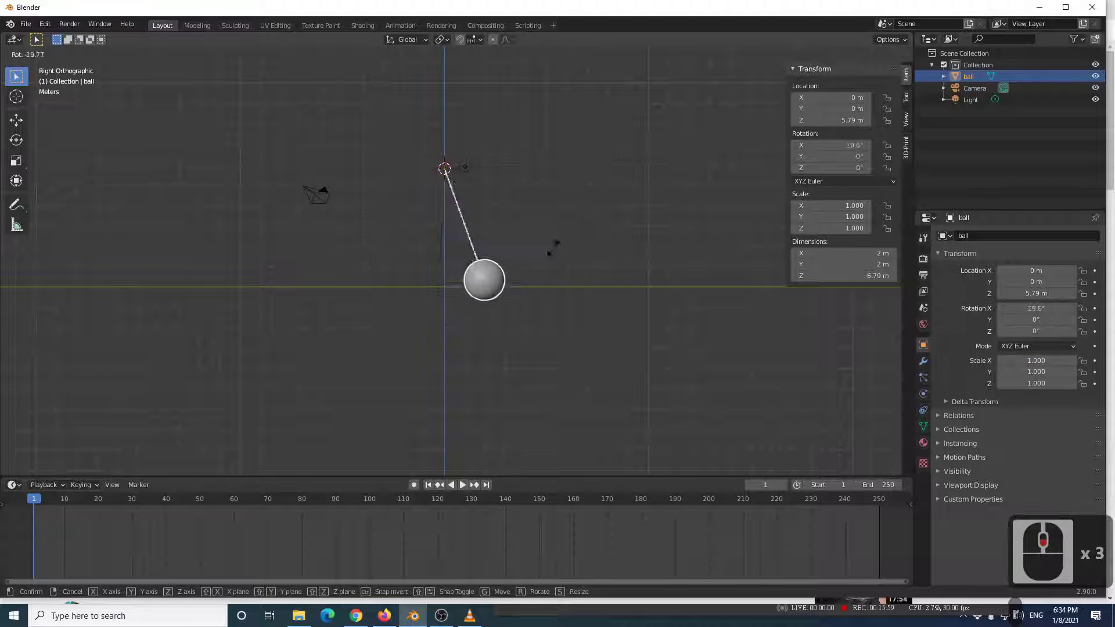
{"action": "left_click", "coordinate": [413, 271]}
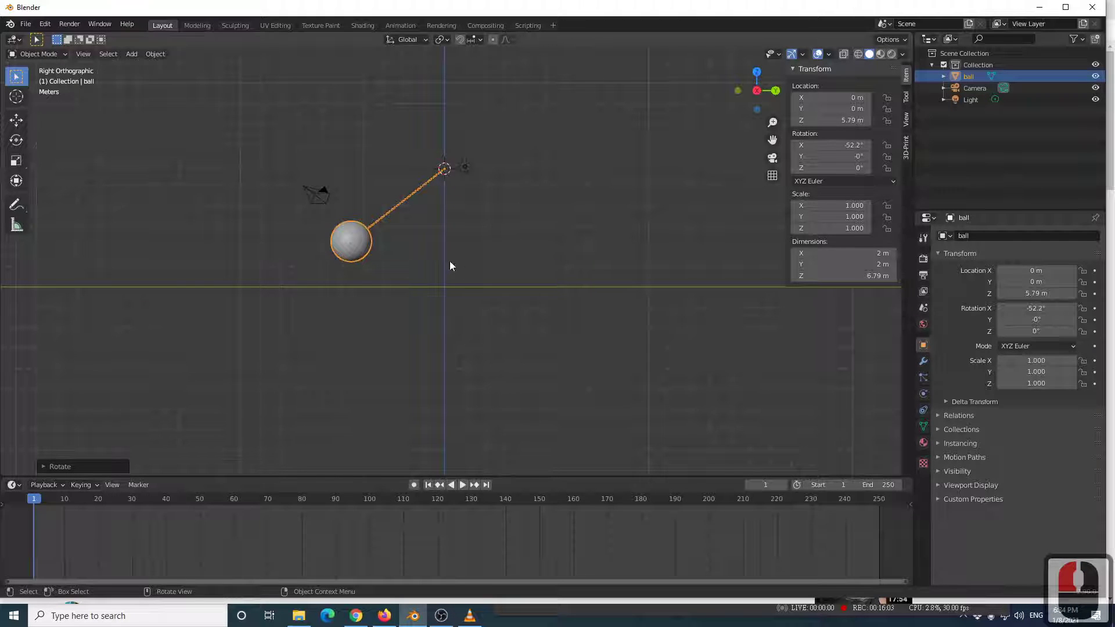
{"action": "left_click", "coordinate": [825, 145]}
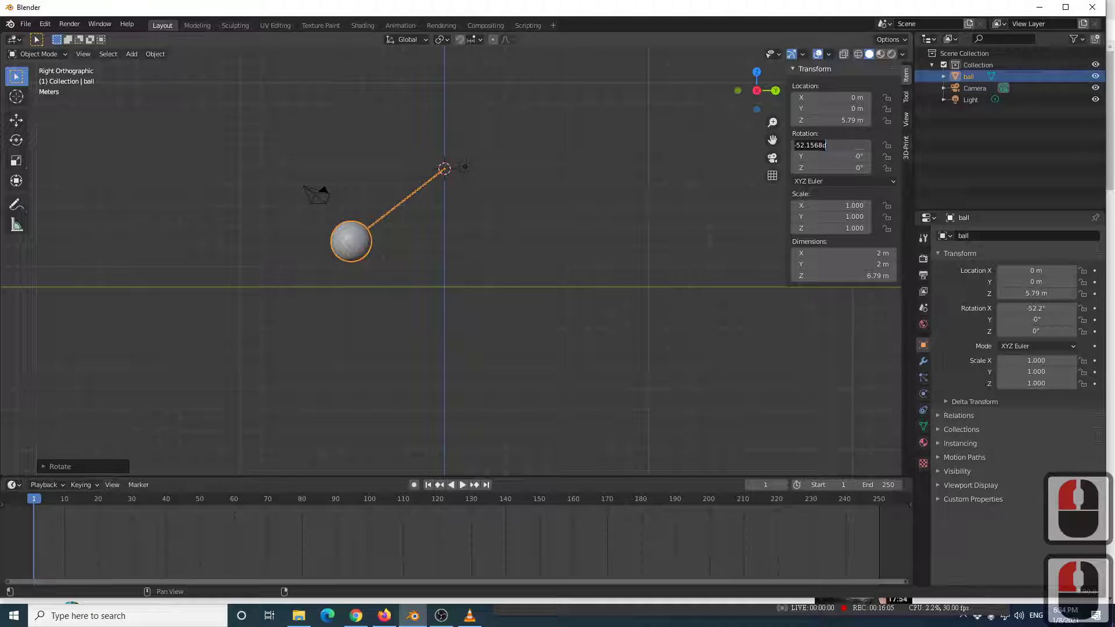
{"action": "type", "text": "-65"}
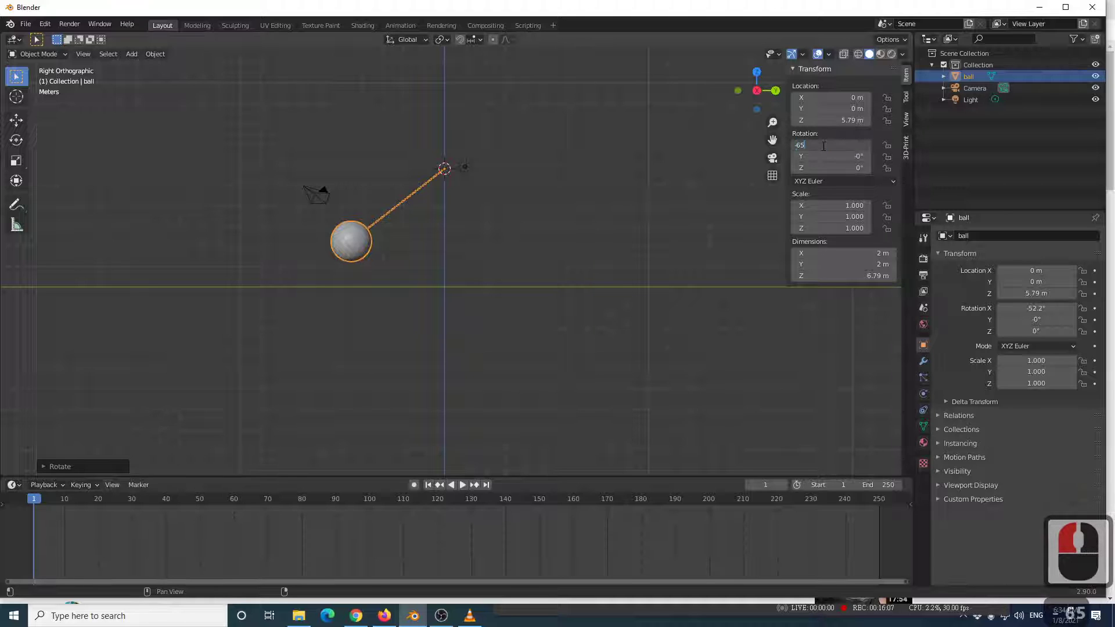
{"action": "key", "text": "Return"}
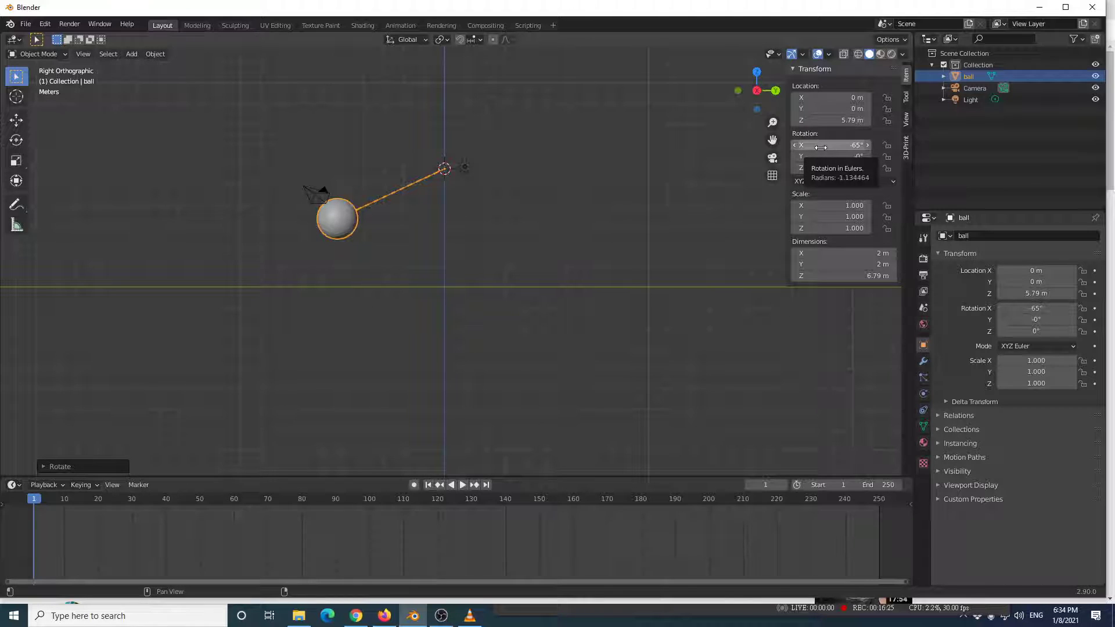
{"action": "key", "text": "i"}
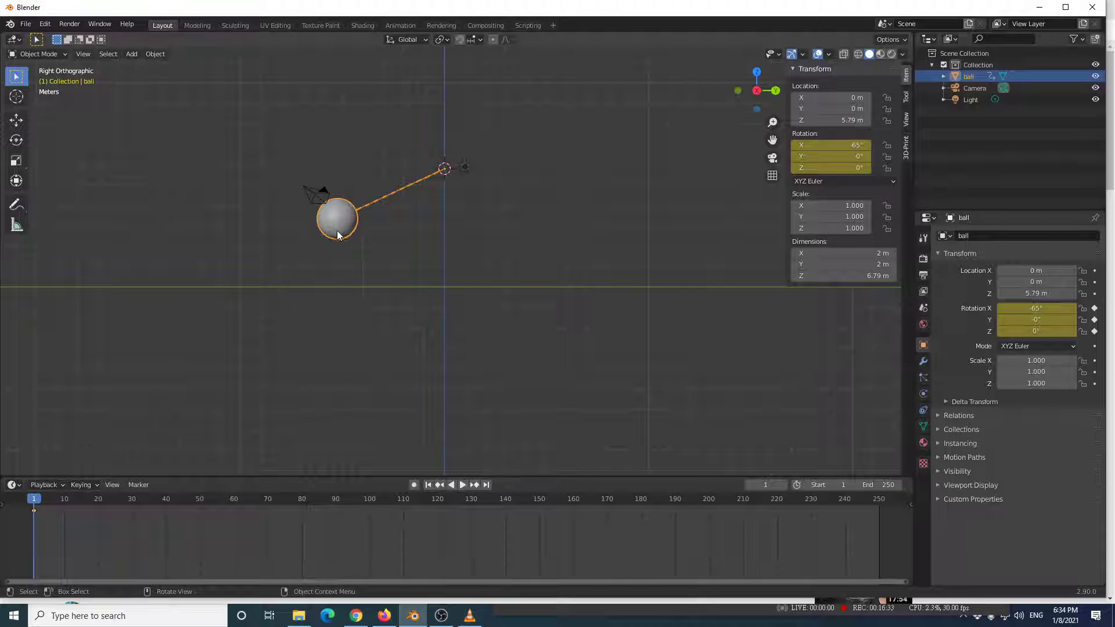
Scrub and play the timeline to check the ball's motion with only the frame 1 keyframe, and return to frame 1.
{"action": "left_click_drag", "start_coordinate": [35, 502], "coordinate": [113, 523]}
{"action": "left_click_drag", "start_coordinate": [267, 499], "coordinate": [92, 539]}
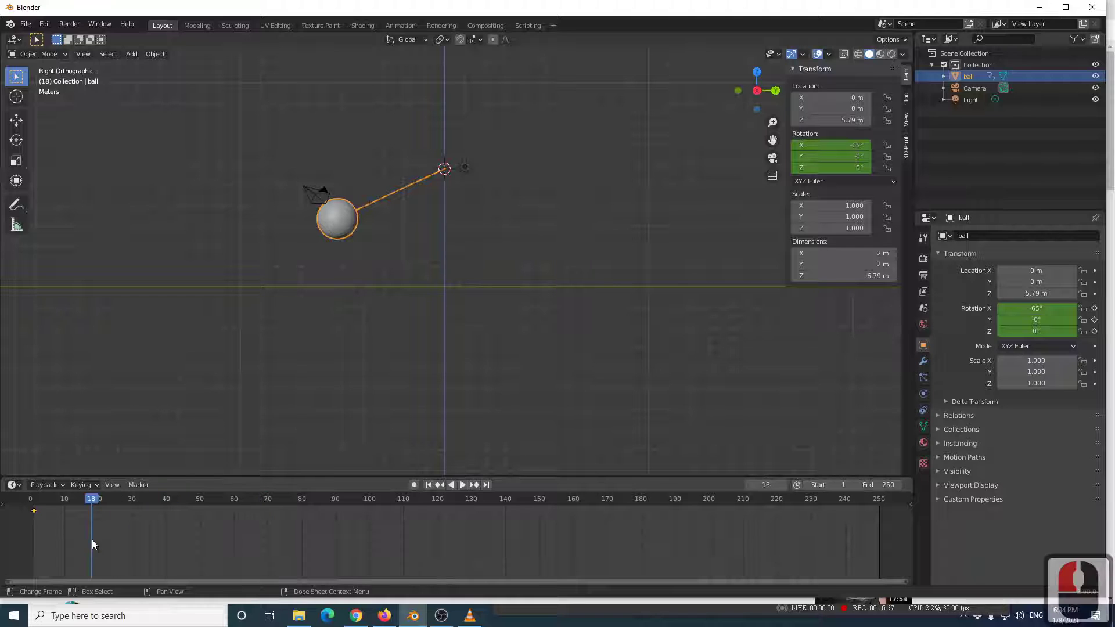
{"action": "key", "text": "space"}
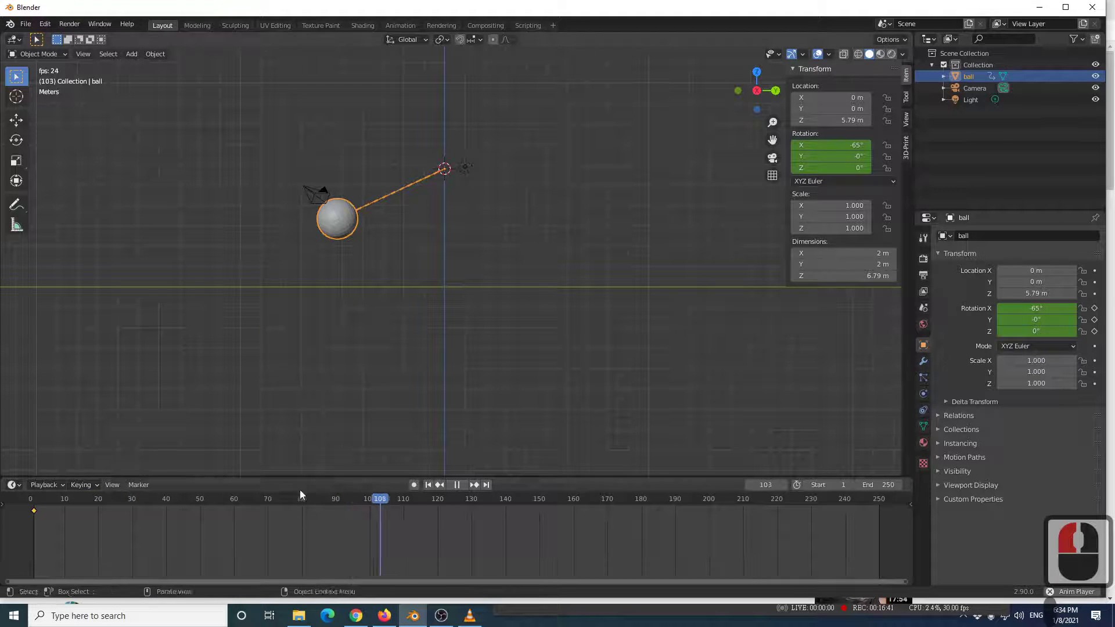
{"action": "key", "text": "space"}
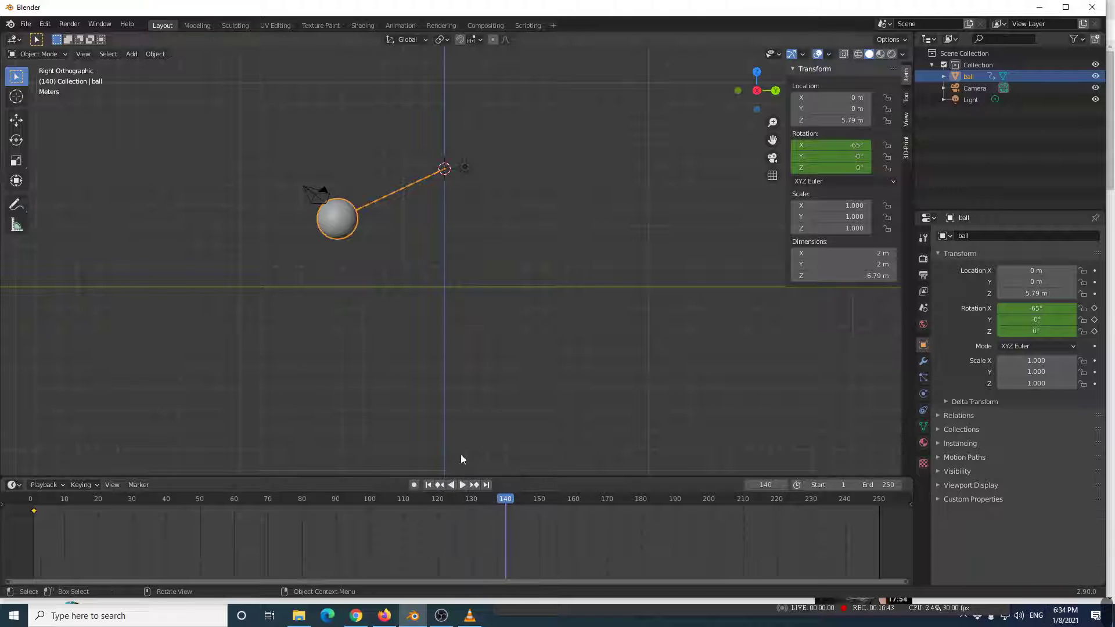
{"action": "left_click", "coordinate": [427, 485]}
{"action": "key", "text": "space"}
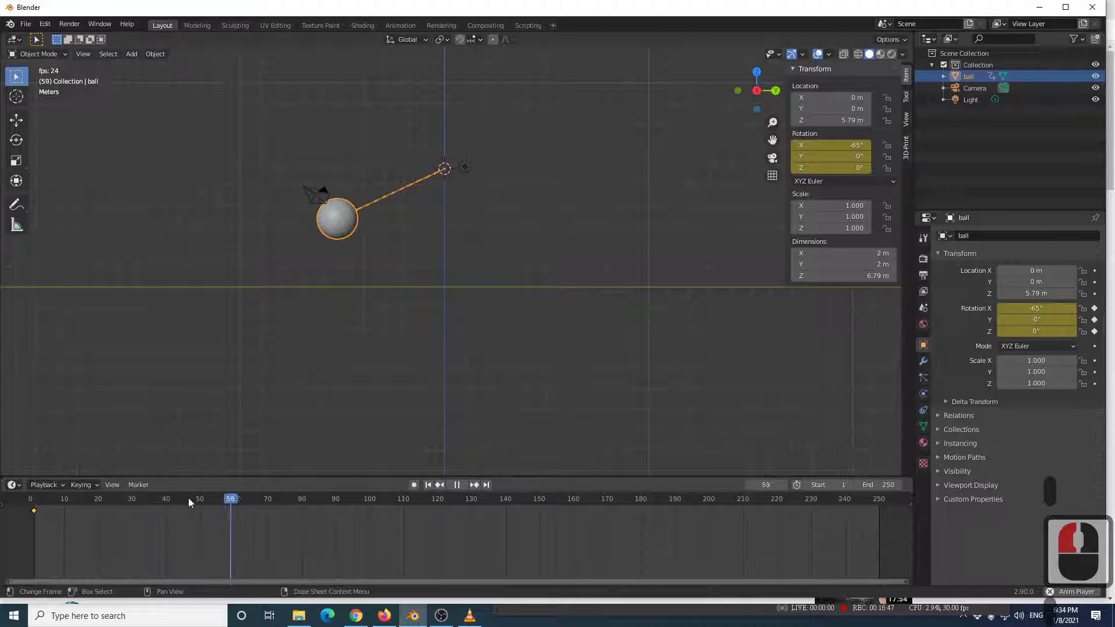
{"action": "key", "text": "space"}
{"action": "left_click_drag", "start_coordinate": [120, 504], "coordinate": [290, 523]}
{"action": "left_click_drag", "start_coordinate": [80, 531], "coordinate": [198, 534]}
{"action": "key", "text": "shift+Left"}
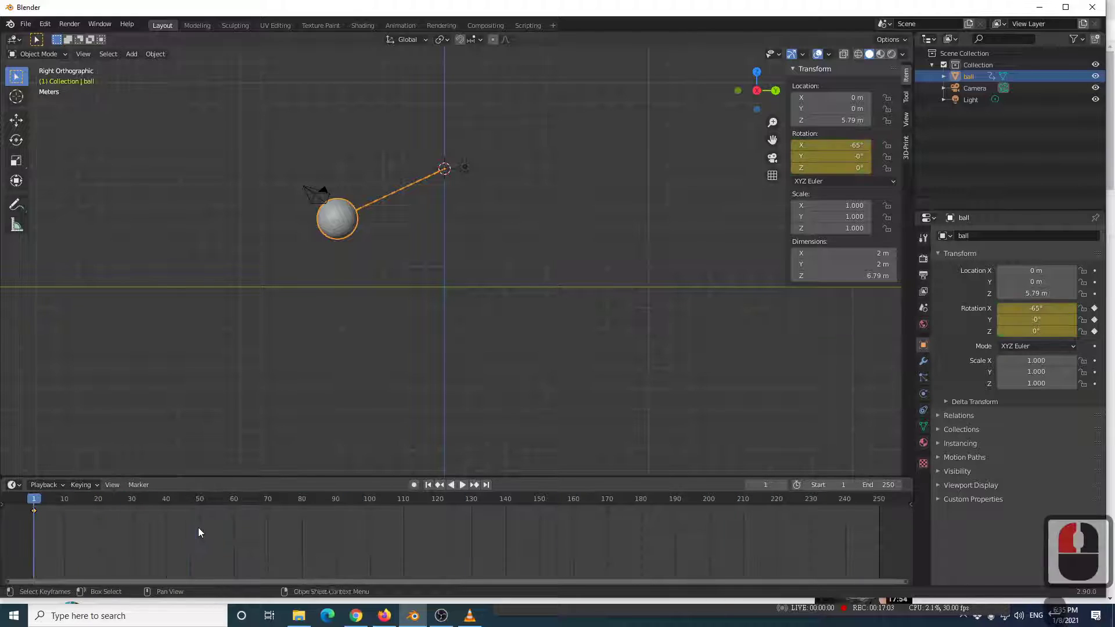
At frame 50, rotate the ball to the opposite side at about 54.4° on X and keyframe its rotation.
{"action": "left_click_drag", "start_coordinate": [33, 505], "coordinate": [231, 484]}
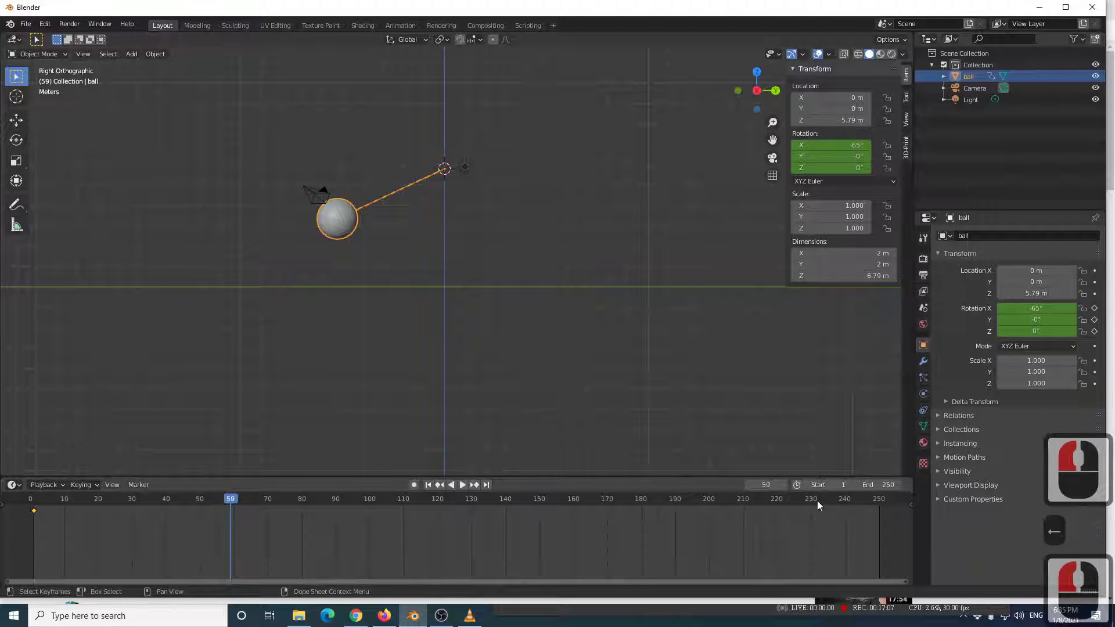
{"action": "left_click", "coordinate": [768, 484]}
{"action": "type", "text": "50"}
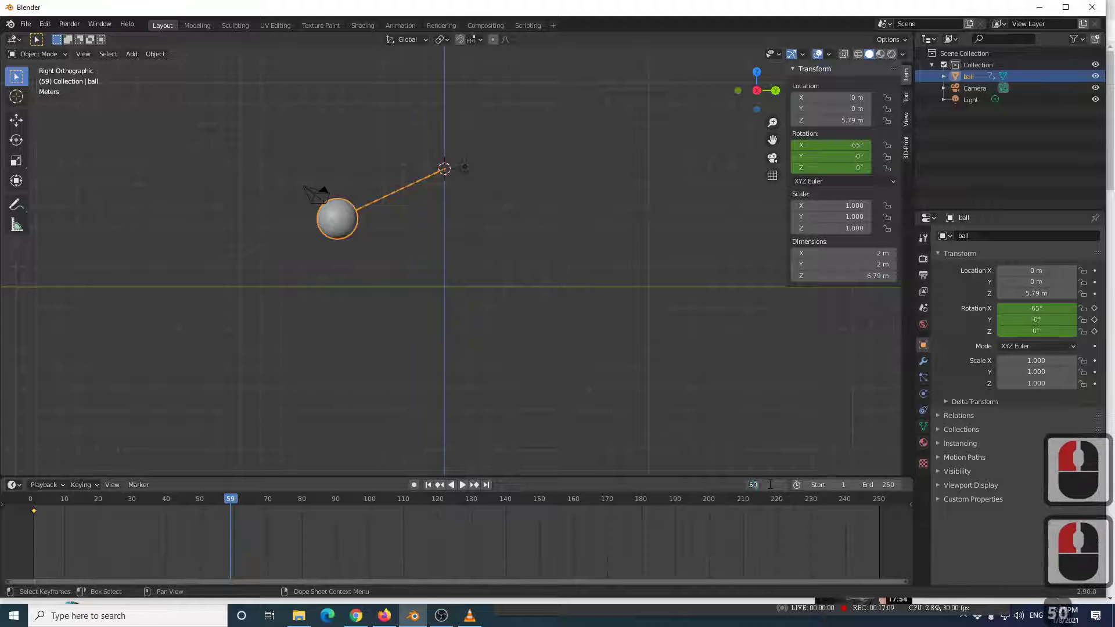
{"action": "key", "text": "Return"}
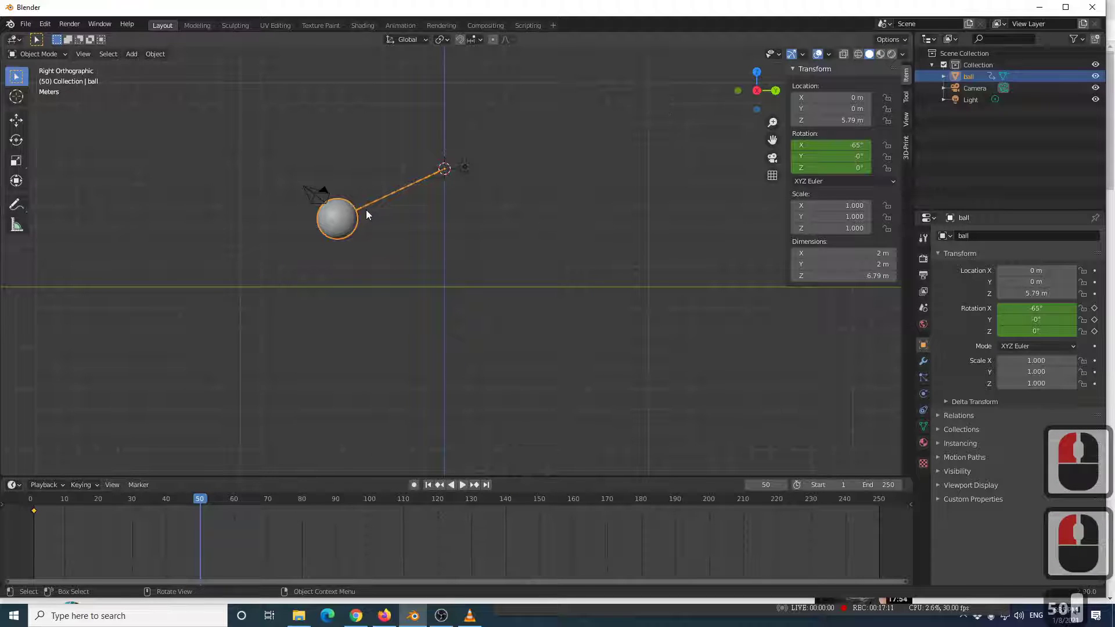
{"action": "key", "text": "r"}
{"action": "left_click", "coordinate": [525, 216]}
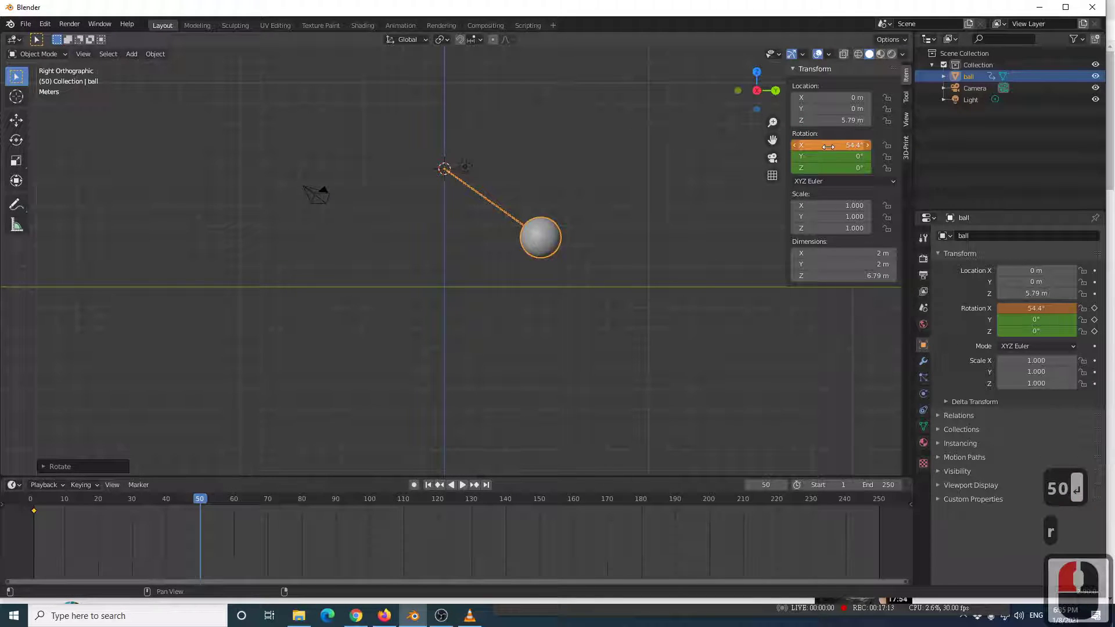
{"action": "key", "text": "i"}
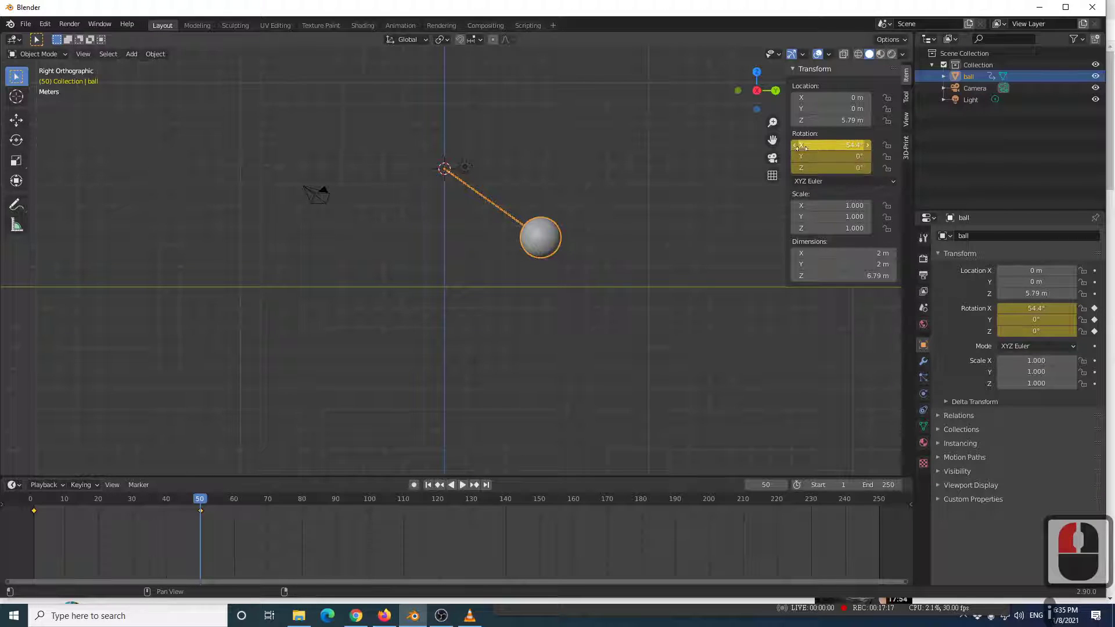
Replace the ball's rotation keyframes at frame 50 with its current rotation.
{"action": "right_click", "coordinate": [808, 145]}
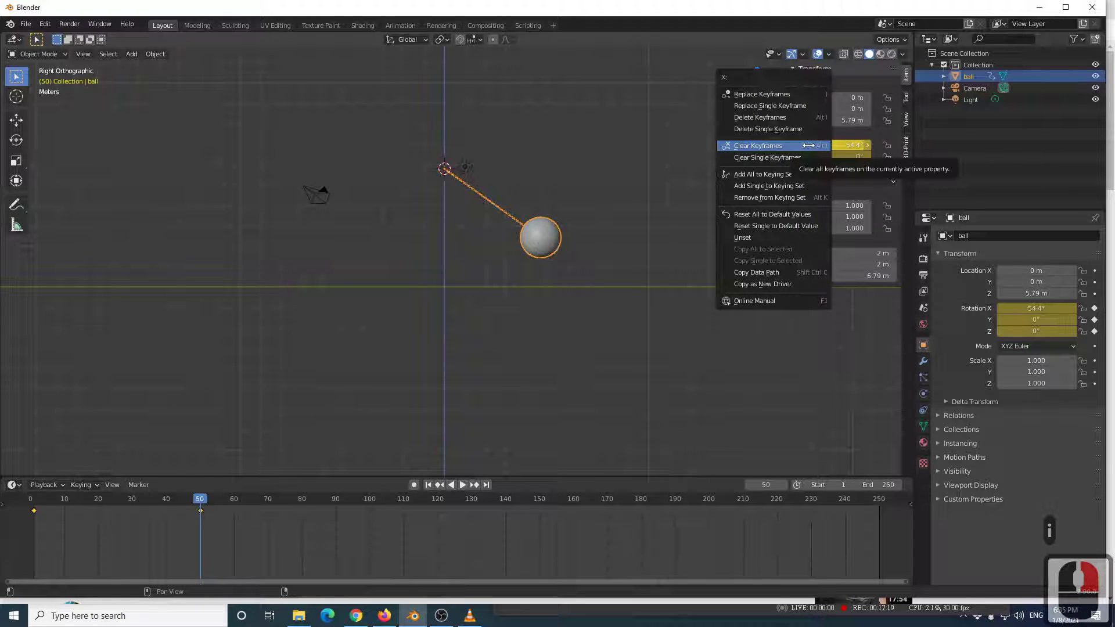
{"action": "left_click", "coordinate": [802, 95]}
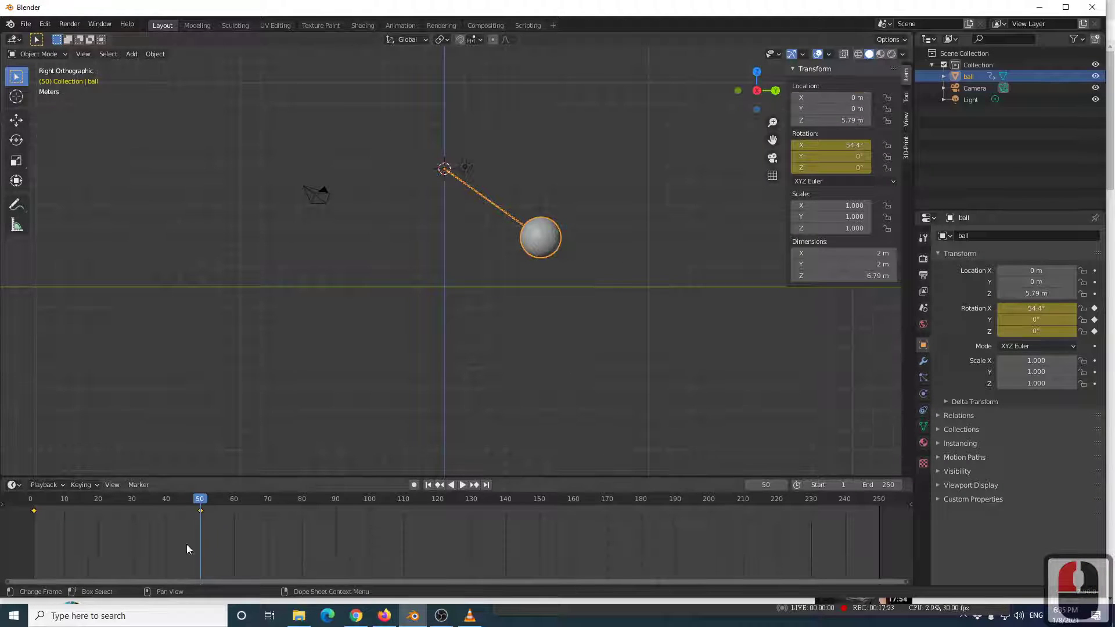
{"action": "left_click_drag", "start_coordinate": [199, 503], "coordinate": [201, 528]}
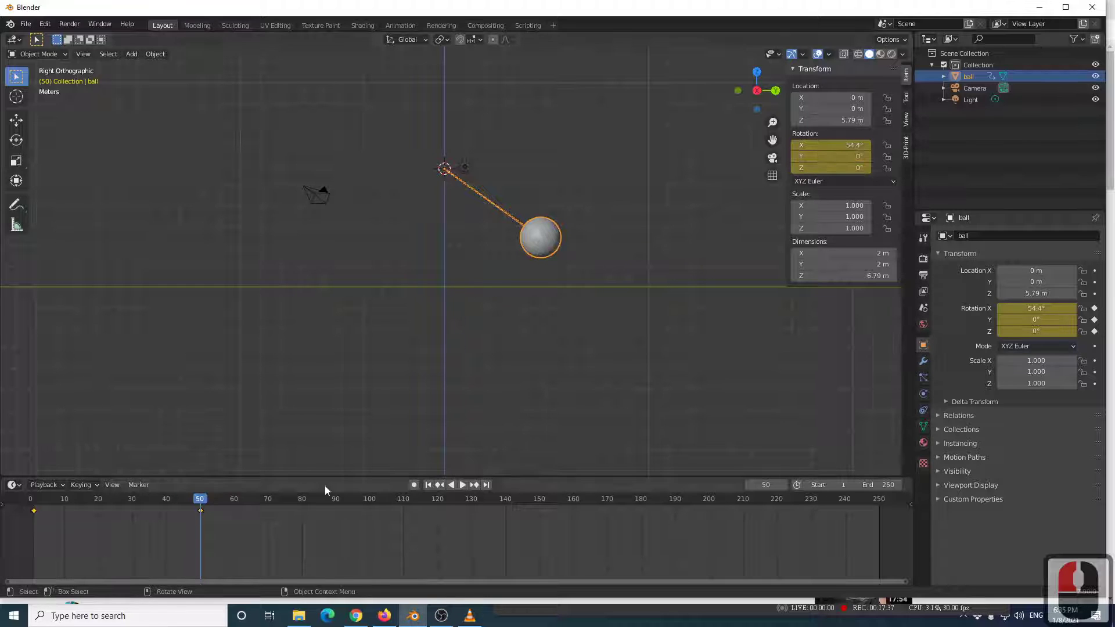
Compare the ball's pose at frame 1, and try setting its X rotation at frame 50 to 65°.
{"action": "left_click_drag", "start_coordinate": [201, 511], "coordinate": [33, 506]}
{"action": "key", "text": "i"}
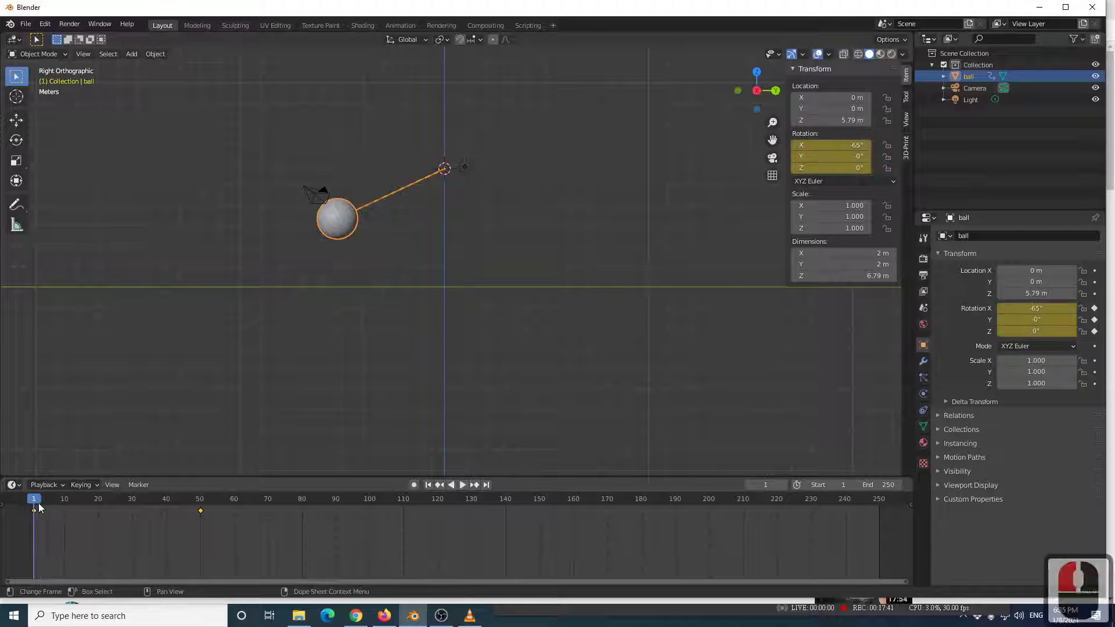
{"action": "left_click", "coordinate": [475, 485]}
{"action": "left_click", "coordinate": [859, 143]}
{"action": "type", "text": "65"}
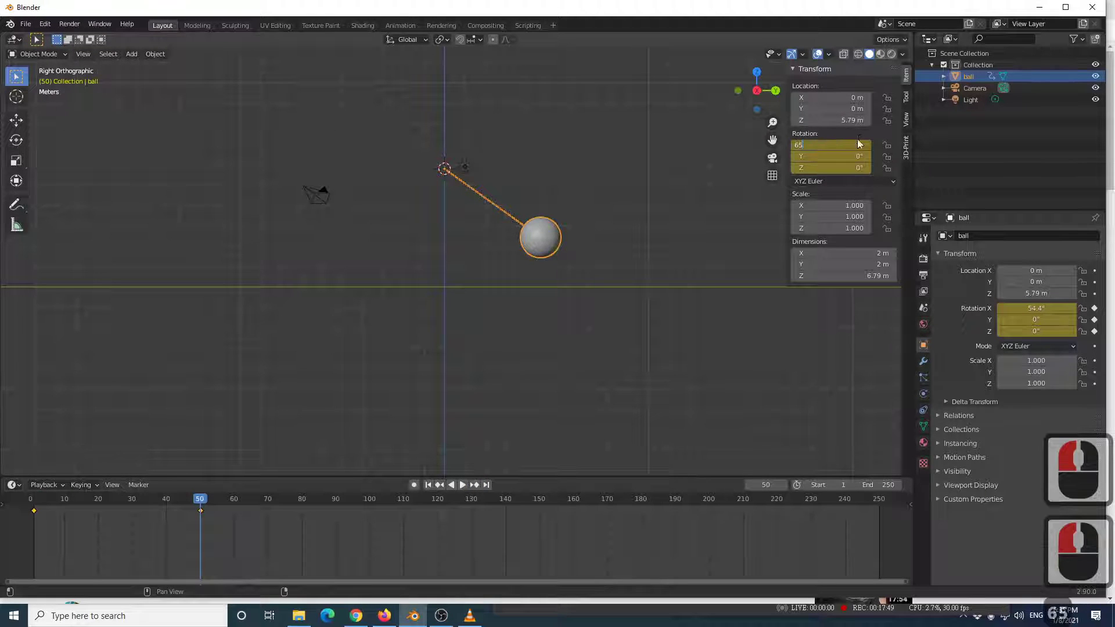
{"action": "key", "text": "Return"}
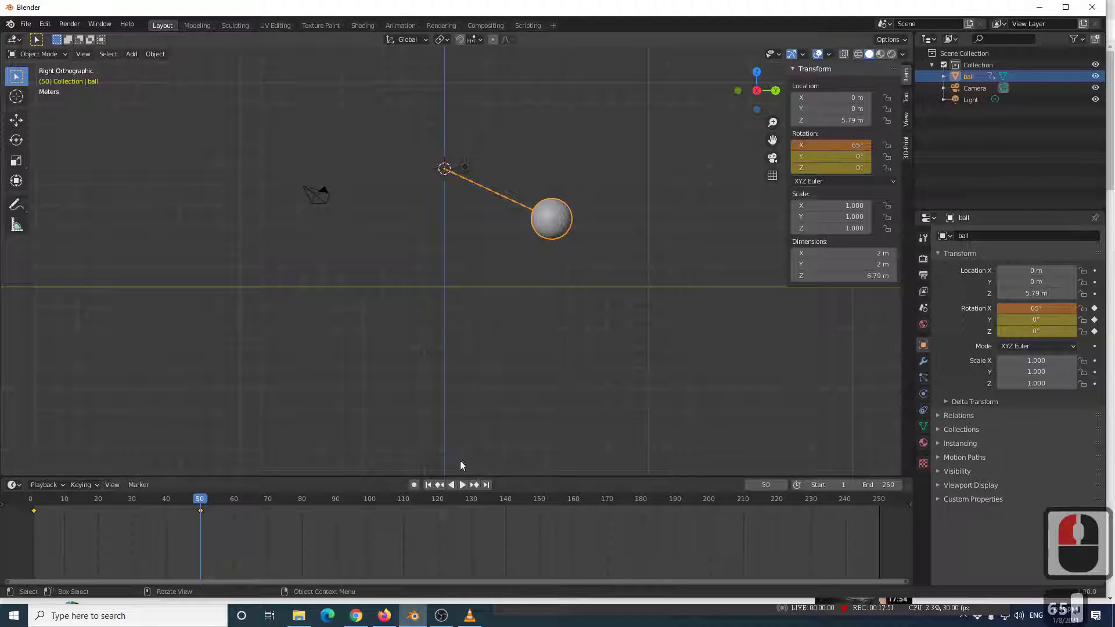
Play the swing from frame 1 and examine the ball's motion in perspective, scrubbing to frame 81.
{"action": "left_click", "coordinate": [428, 485]}
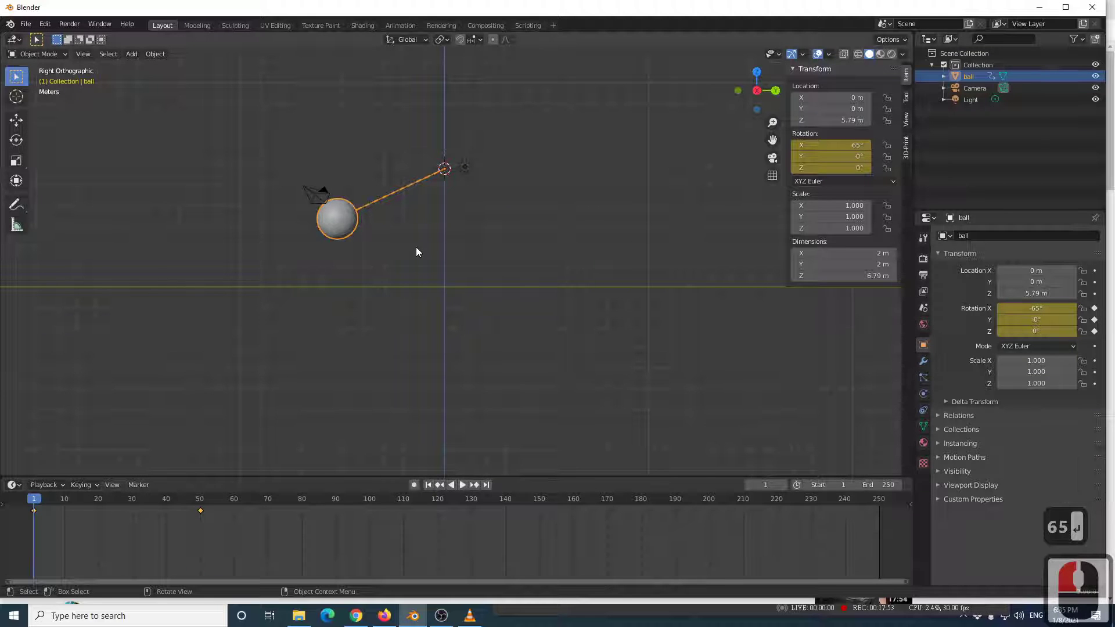
{"action": "key", "text": "space"}
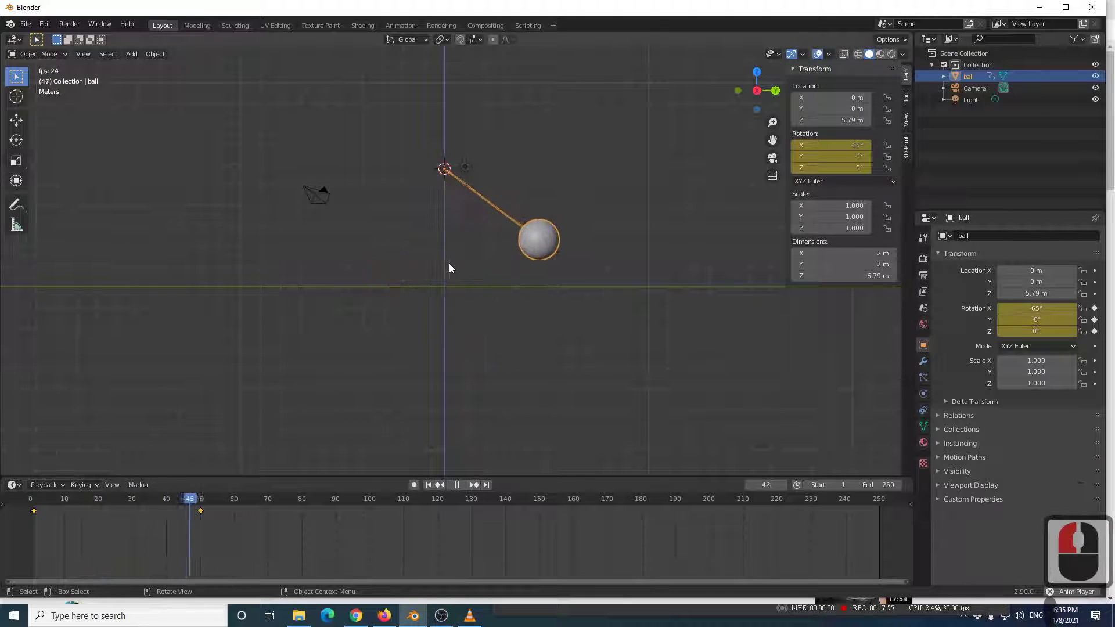
{"action": "middle_click_drag", "start_coordinate": [535, 281], "coordinate": [517, 322]}
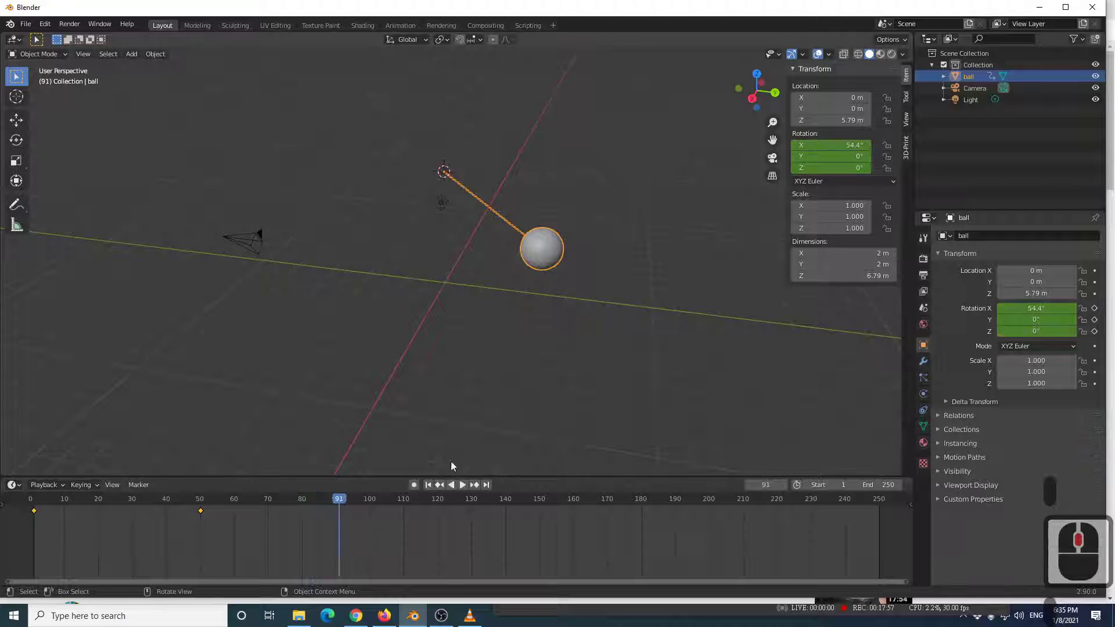
{"action": "left_click", "coordinate": [428, 485]}
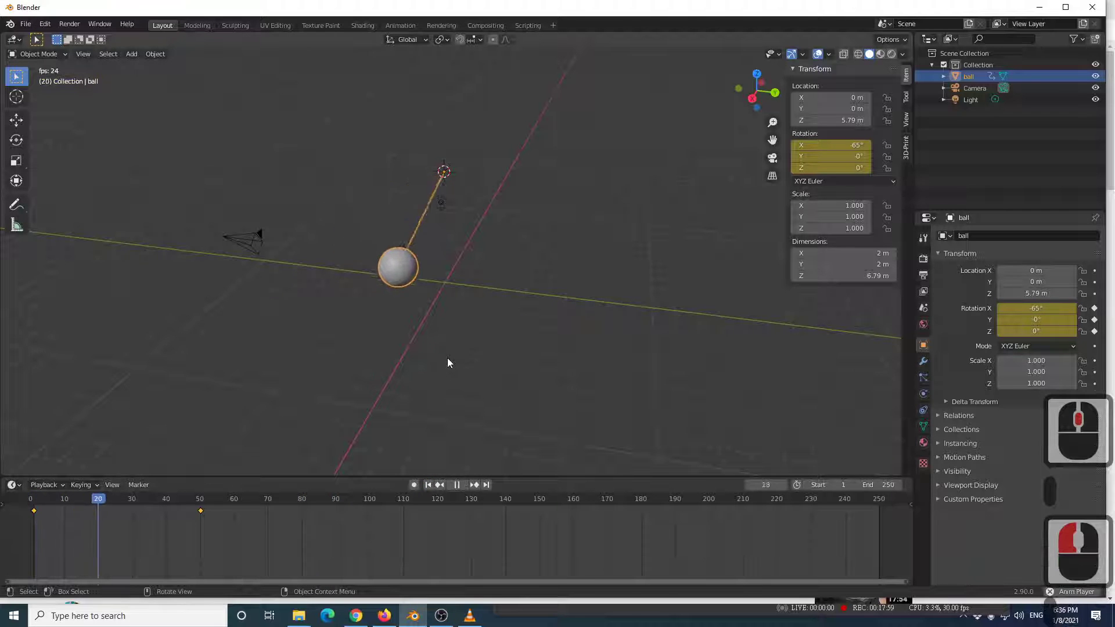
{"action": "key", "text": "space"}
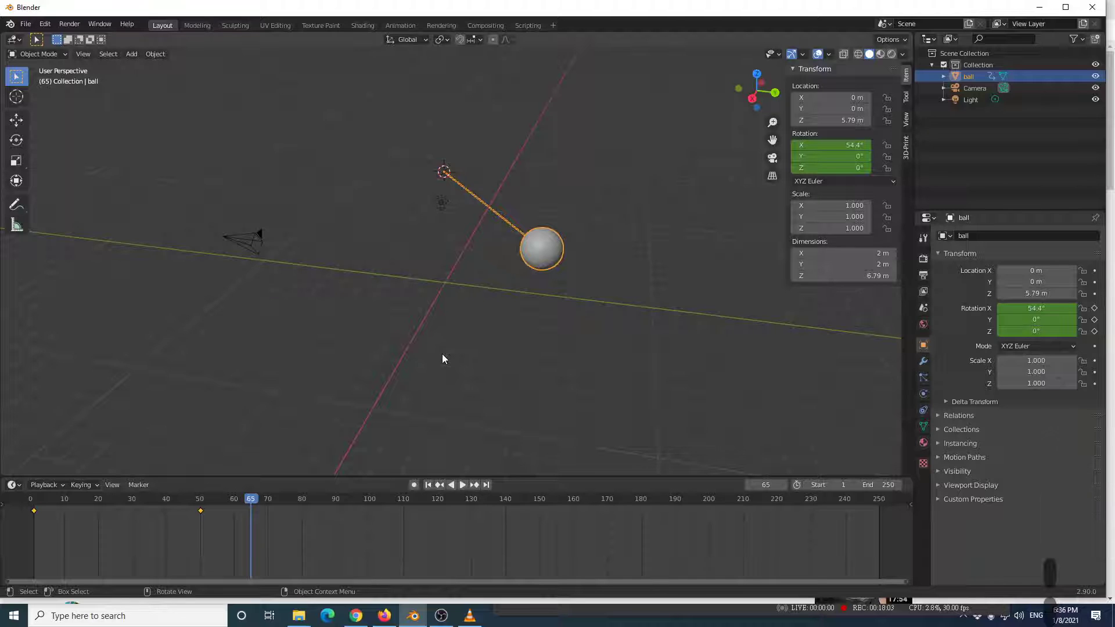
{"action": "middle_click_drag", "start_coordinate": [461, 428], "coordinate": [547, 323]}
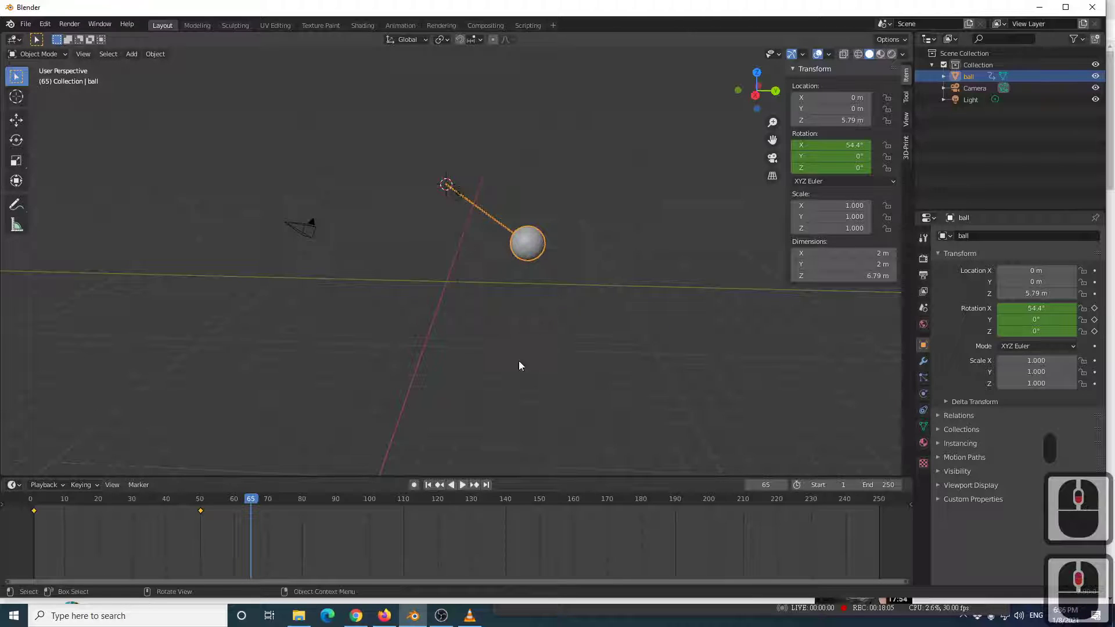
{"action": "key", "text": "space"}
{"action": "left_click_drag", "start_coordinate": [277, 498], "coordinate": [305, 503]}
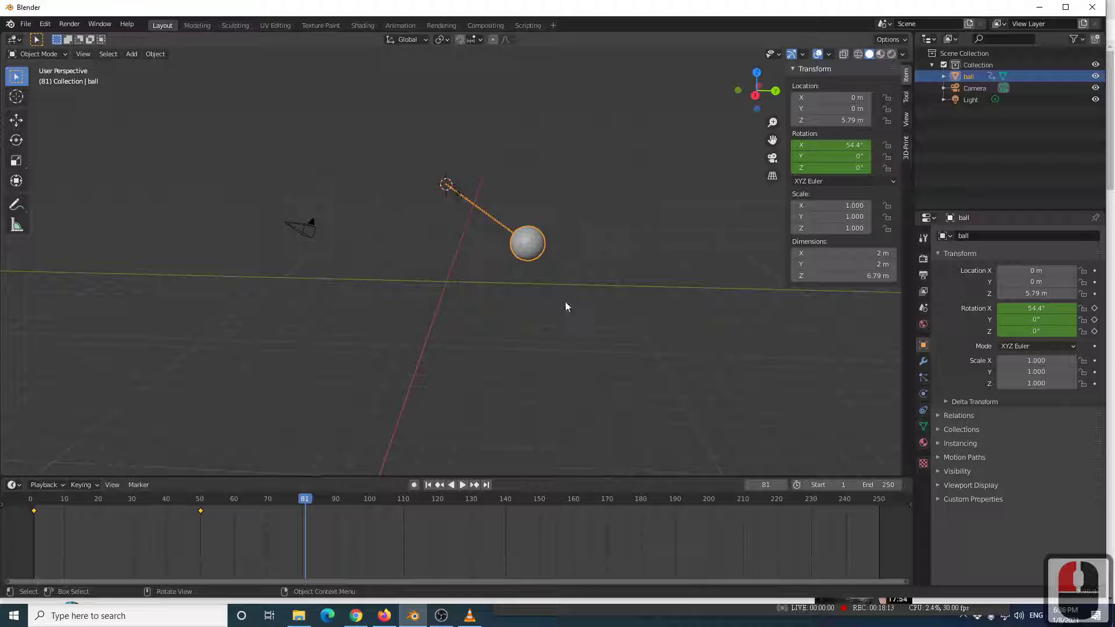
Shift the ball's frame 50 rotation keyframe forward along the timeline so the swing takes more frames.
{"action": "scroll", "coordinate": [206, 517], "scroll_direction": "up", "scroll_amount": 3}
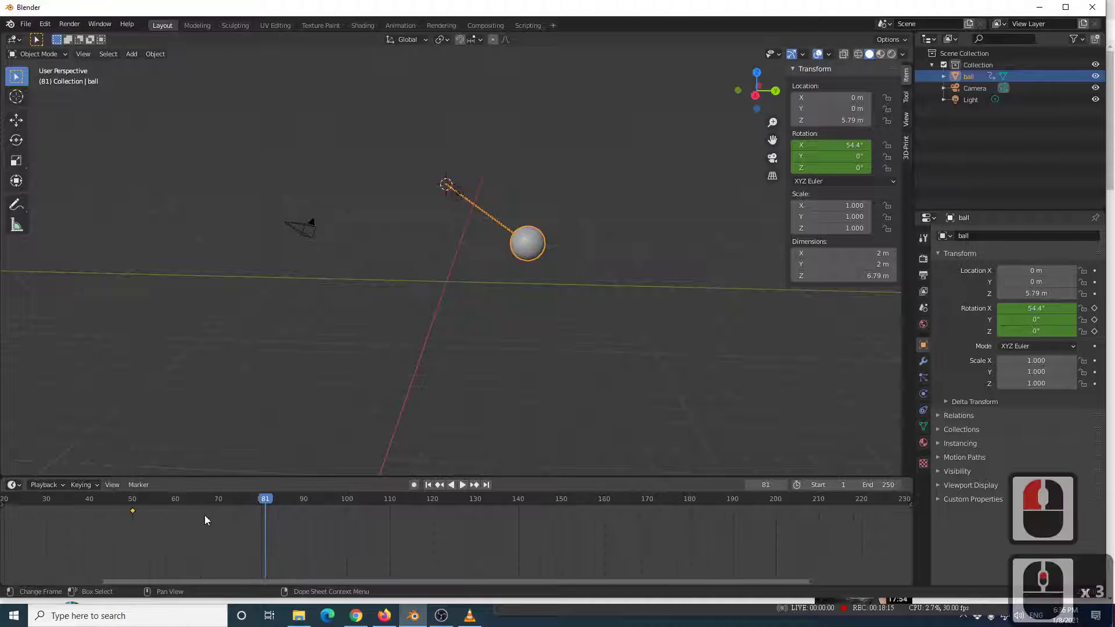
{"action": "scroll", "coordinate": [141, 531], "scroll_direction": "up", "scroll_amount": 3, "text": "shift"}
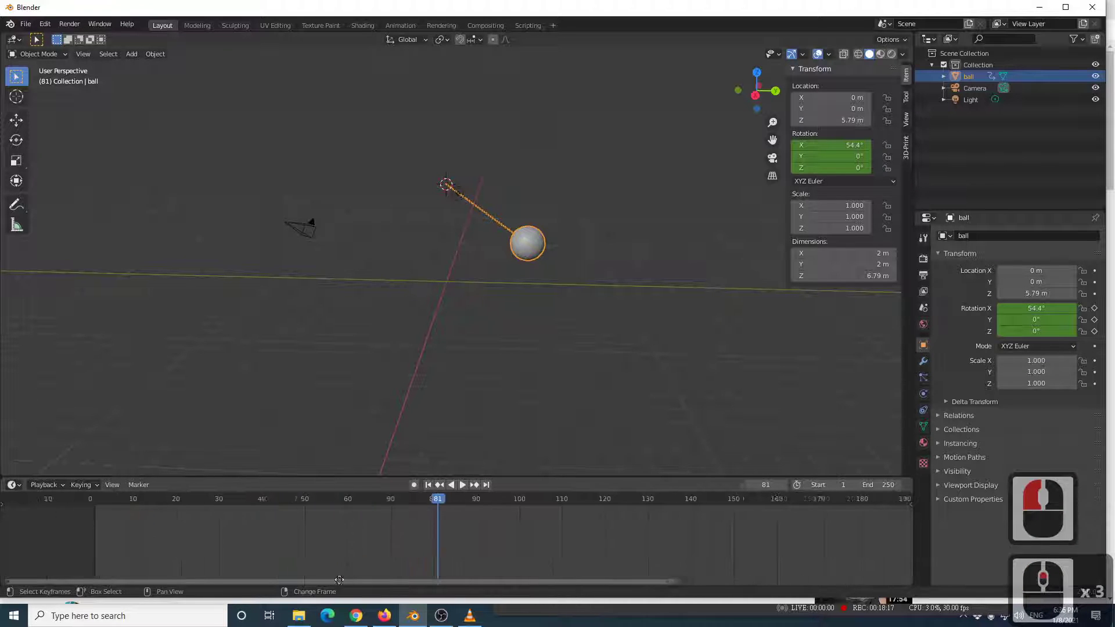
{"action": "scroll", "coordinate": [289, 552], "scroll_direction": "down", "scroll_amount": 5}
{"action": "middle_click_drag", "start_coordinate": [320, 520], "coordinate": [292, 567]}
{"action": "scroll", "coordinate": [309, 532], "scroll_direction": "up", "scroll_amount": 4}
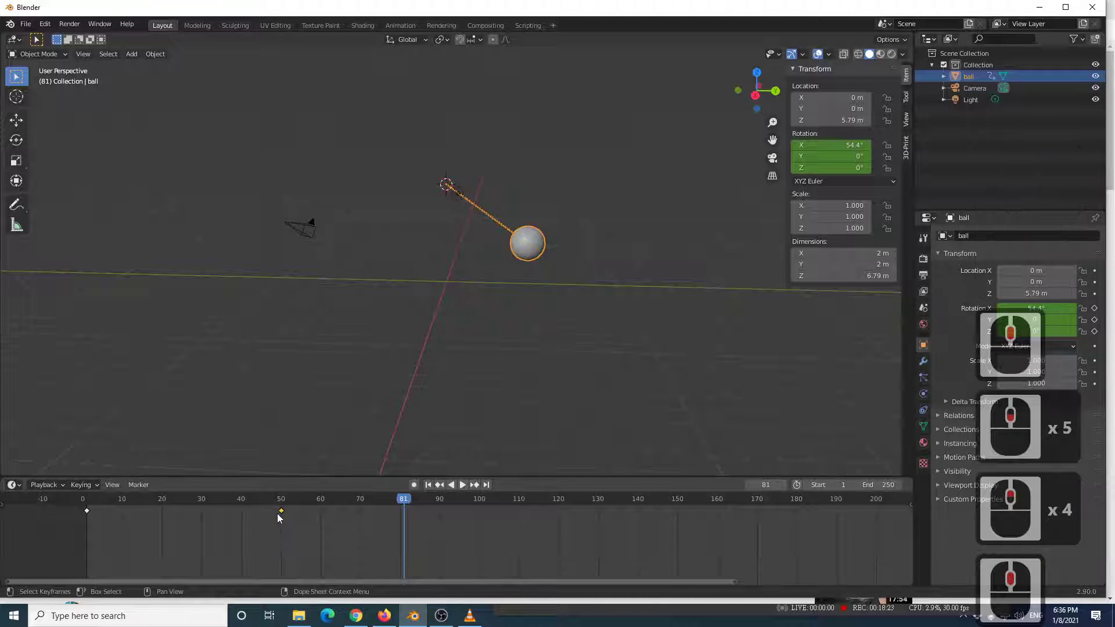
{"action": "left_click_drag", "start_coordinate": [273, 508], "coordinate": [319, 521]}
{"action": "left_click", "coordinate": [281, 510]}
{"action": "key", "text": "g"}
{"action": "key", "text": "x"}
{"action": "left_click", "coordinate": [316, 518]}
{"action": "scroll", "coordinate": [214, 535], "scroll_direction": "up", "scroll_amount": 11}
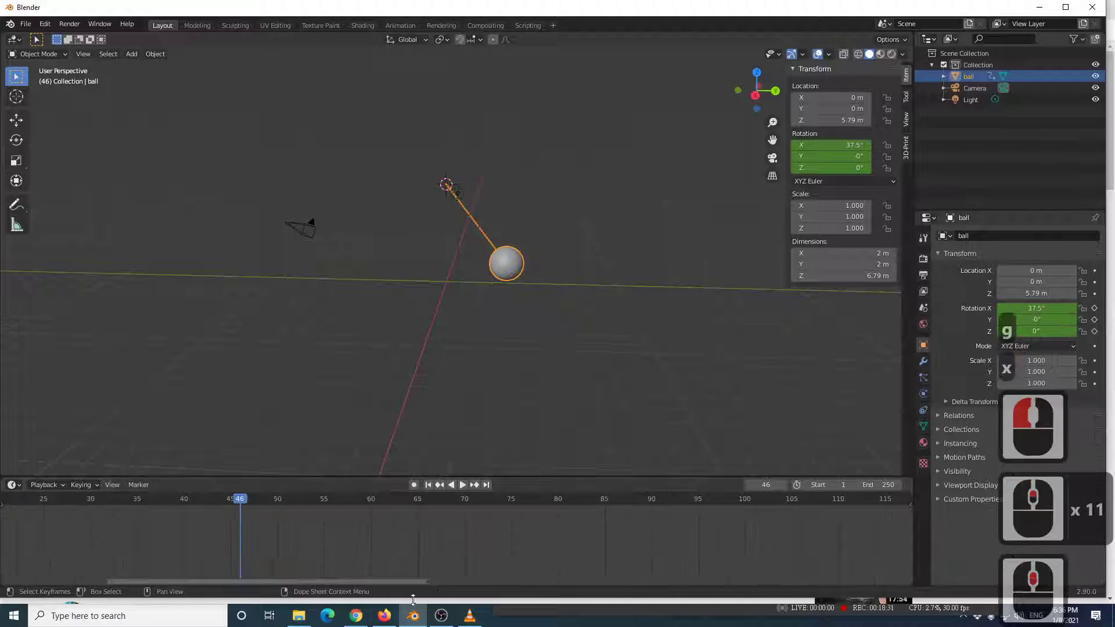
{"action": "scroll", "coordinate": [344, 517], "scroll_direction": "up", "scroll_amount": 3}
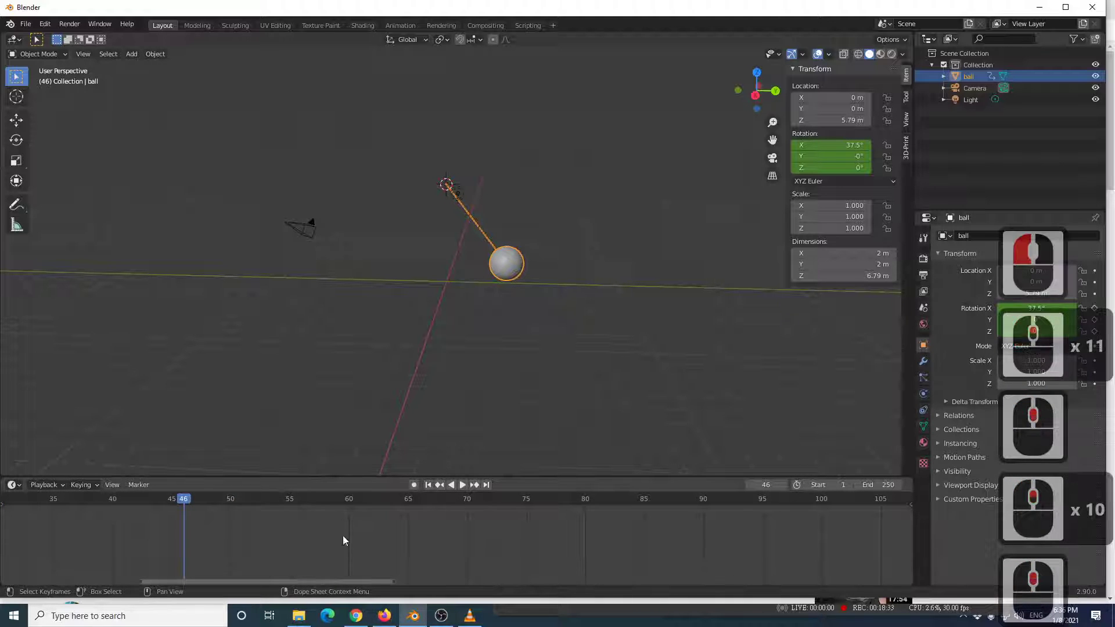
Set the ball's X rotation to -65° at frame 120 and insert a rotation keyframe there.
{"action": "left_click", "coordinate": [347, 499]}
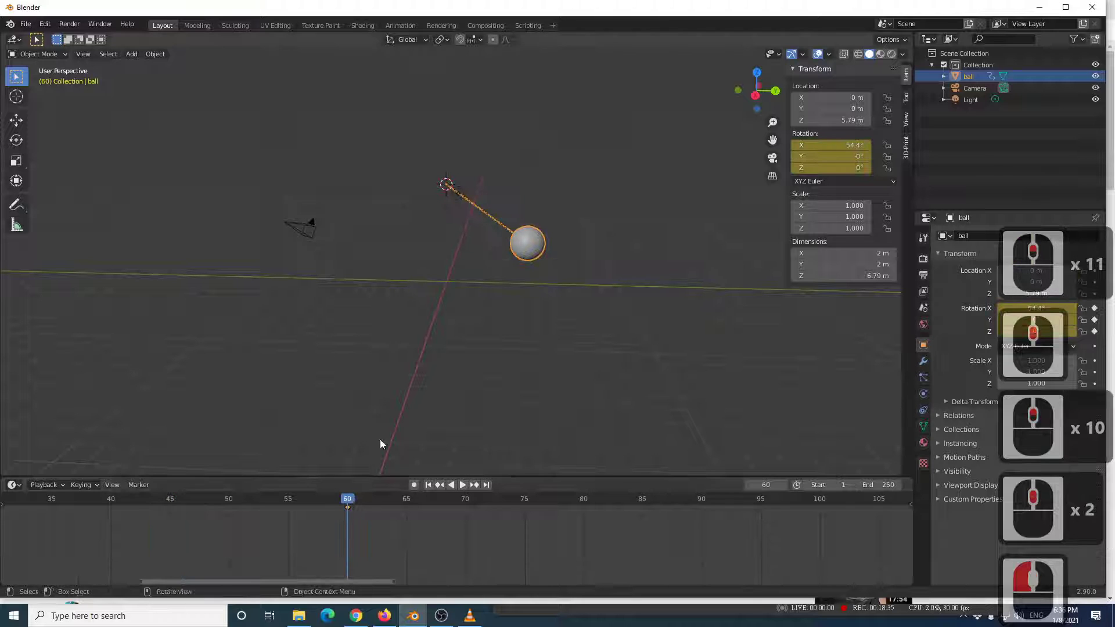
{"action": "scroll", "coordinate": [460, 343], "scroll_direction": "down", "scroll_amount": 12}
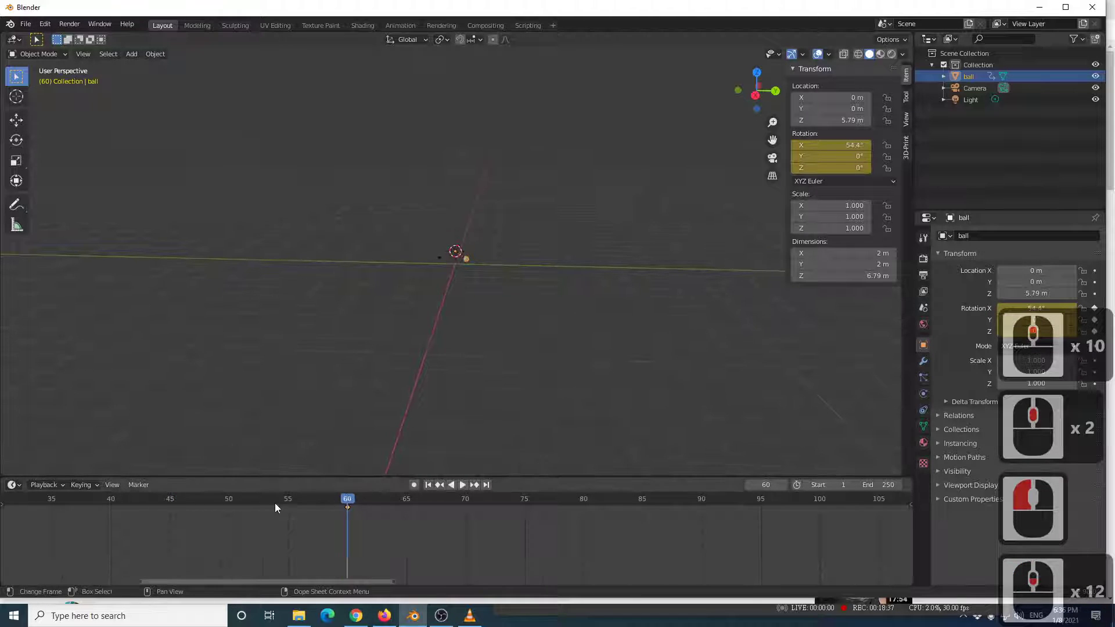
{"action": "scroll", "coordinate": [273, 513], "scroll_direction": "down", "scroll_amount": 15}
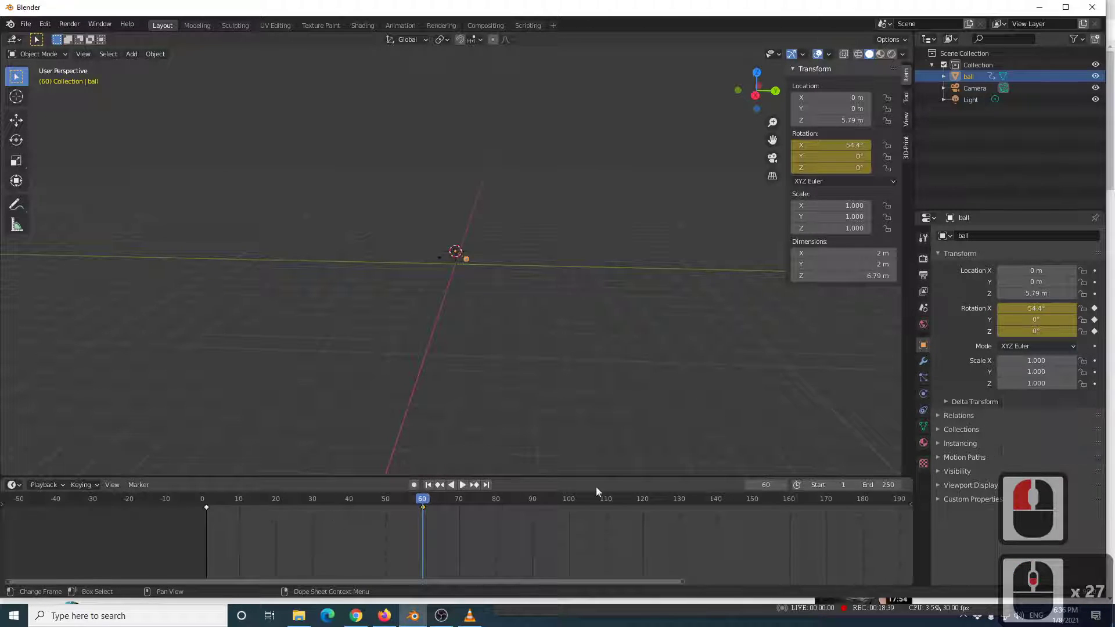
{"action": "left_click", "coordinate": [762, 486]}
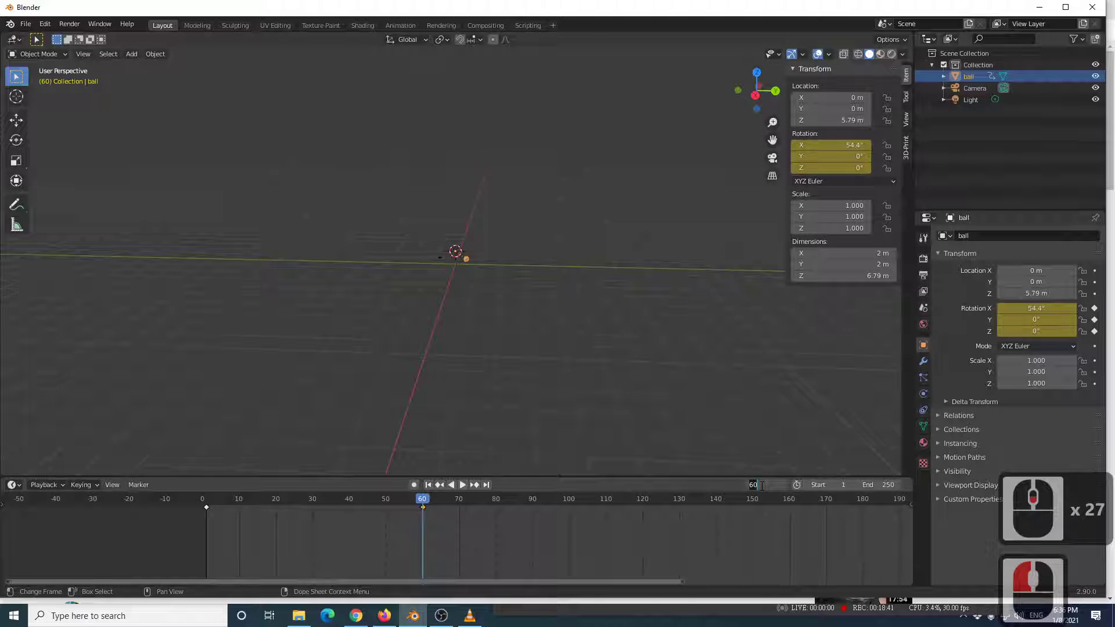
{"action": "type", "text": "120"}
{"action": "key", "text": "Return"}
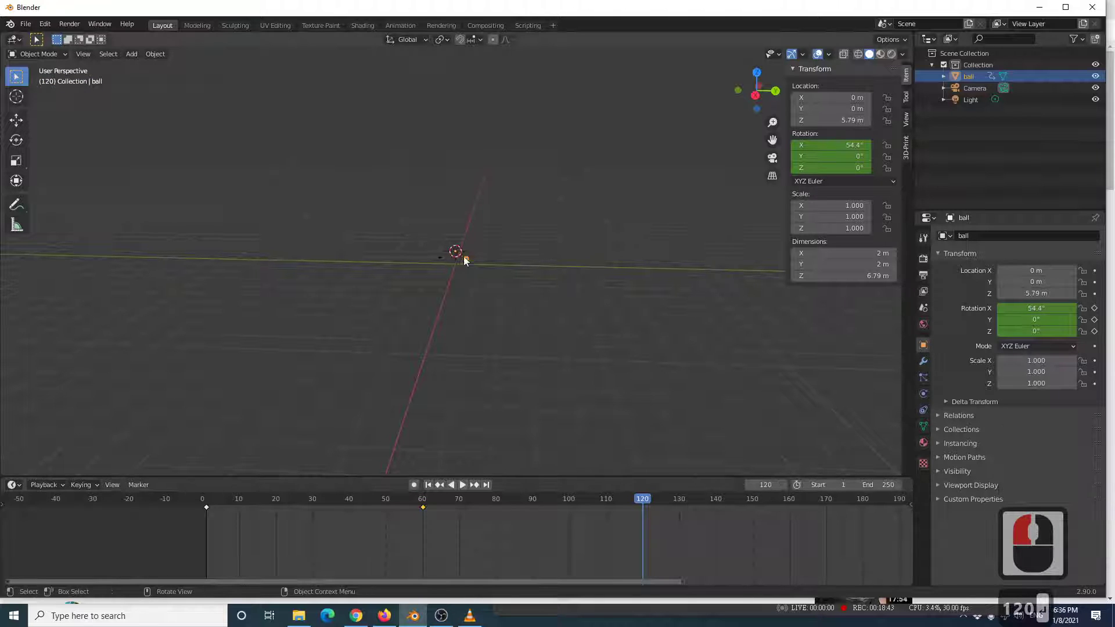
{"action": "scroll", "coordinate": [487, 275], "scroll_direction": "up", "scroll_amount": 9}
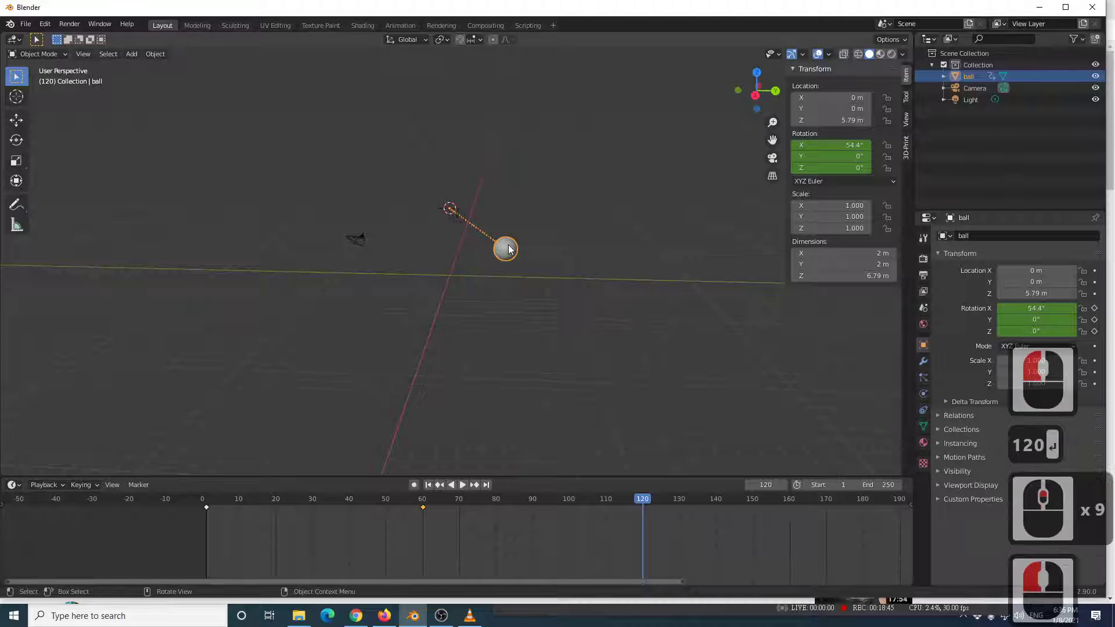
{"action": "double_click", "coordinate": [850, 145]}
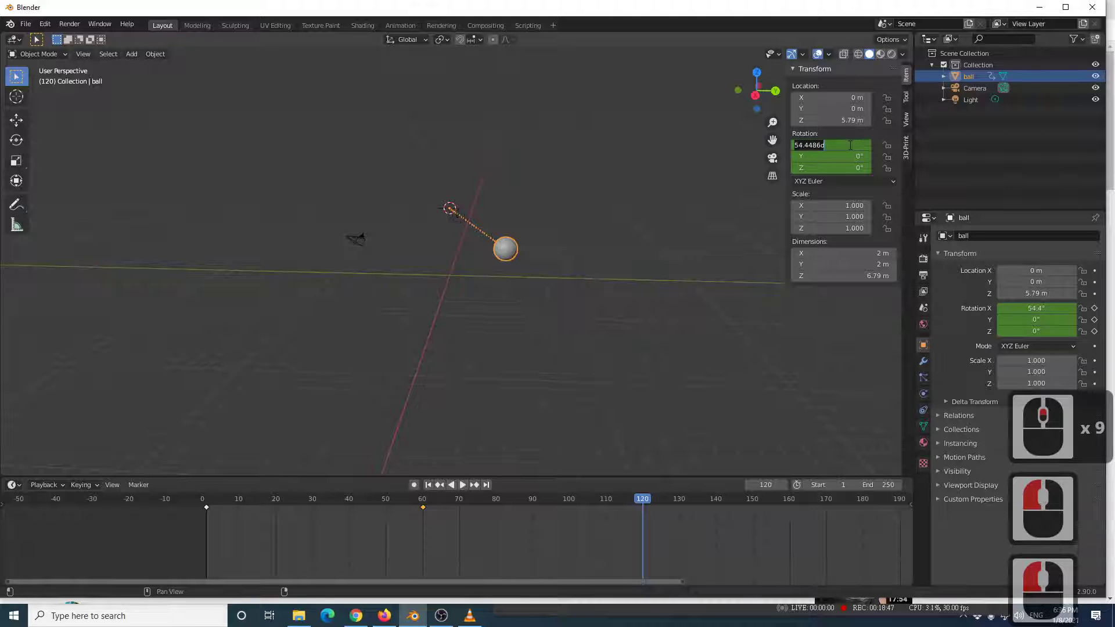
{"action": "type", "text": "-65"}
{"action": "key", "text": "Return"}
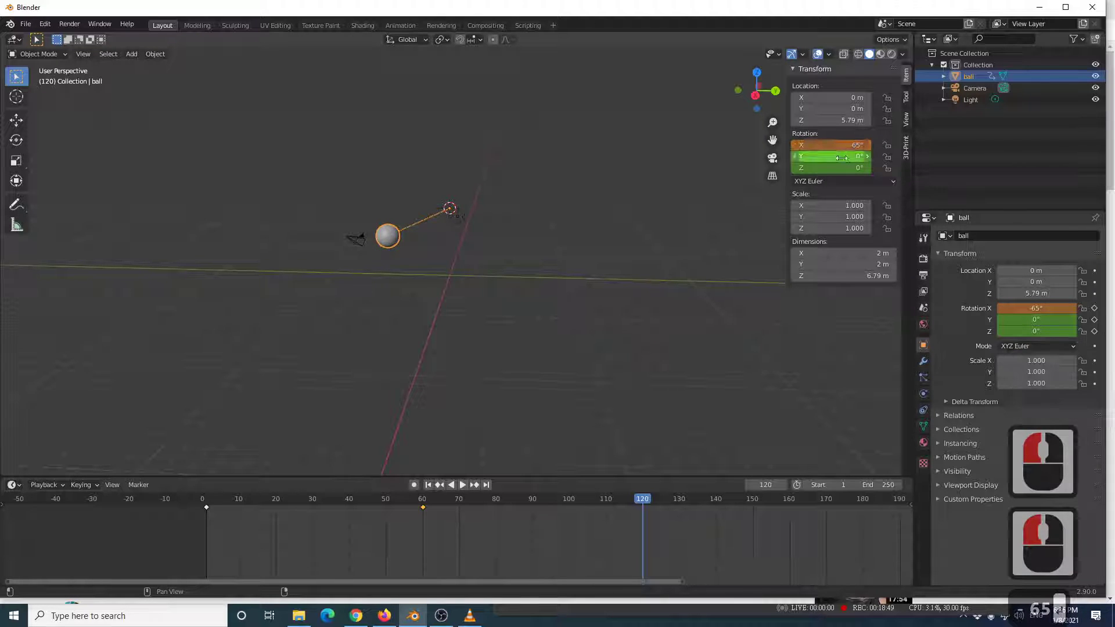
{"action": "key", "text": "i"}
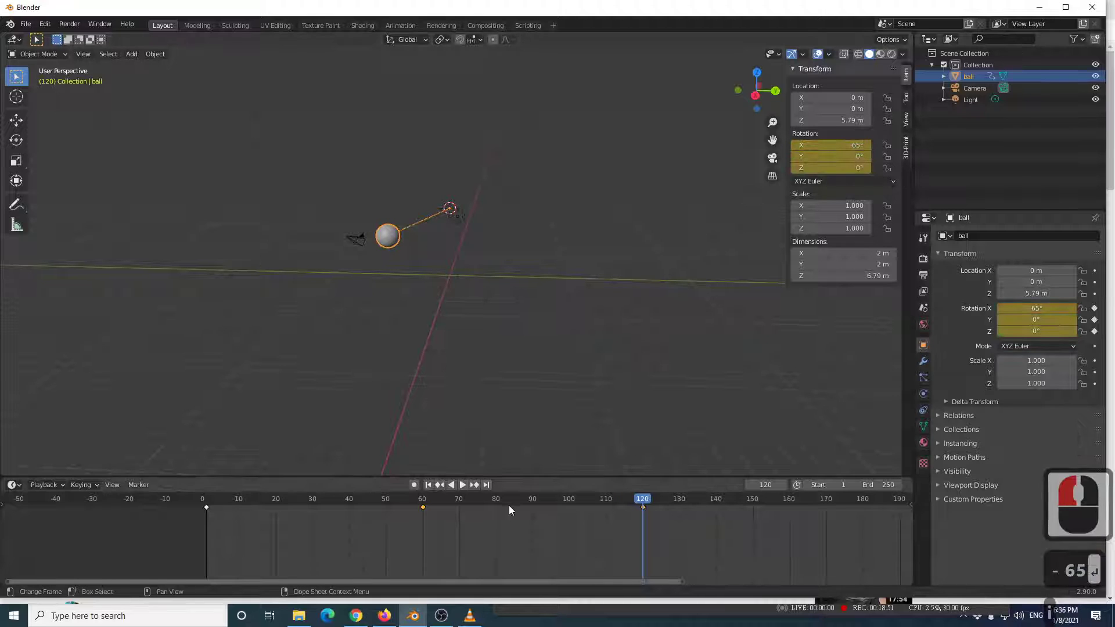
Set the animation's end frame to 120 and play the ball's swing as a loop.
{"action": "scroll", "coordinate": [523, 511], "scroll_direction": "down", "scroll_amount": 11}
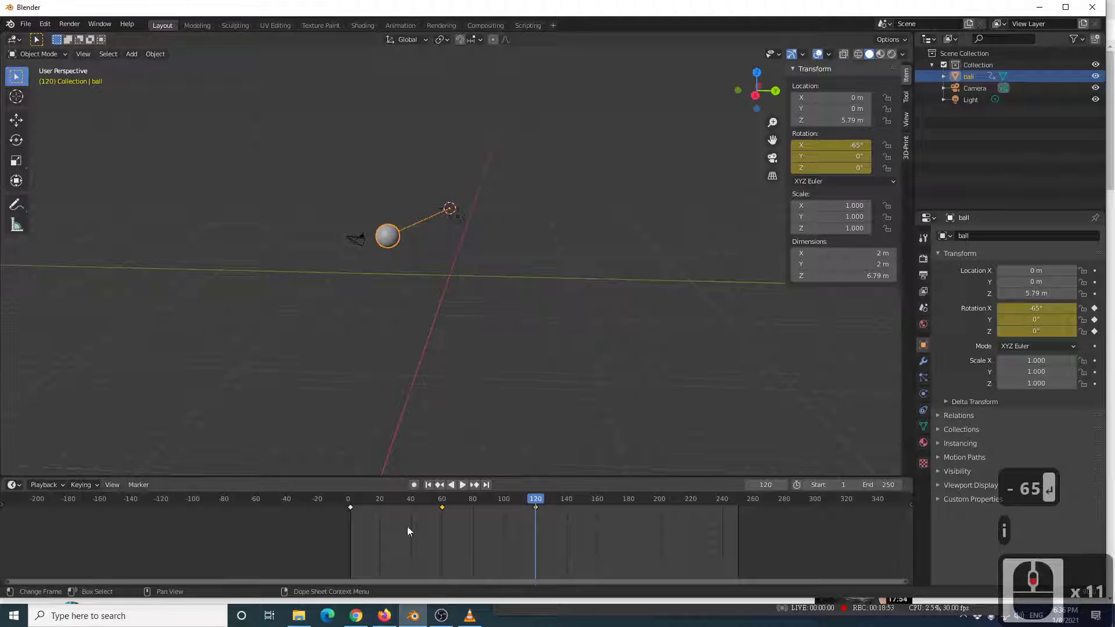
{"action": "left_click_drag", "start_coordinate": [357, 503], "coordinate": [527, 485]}
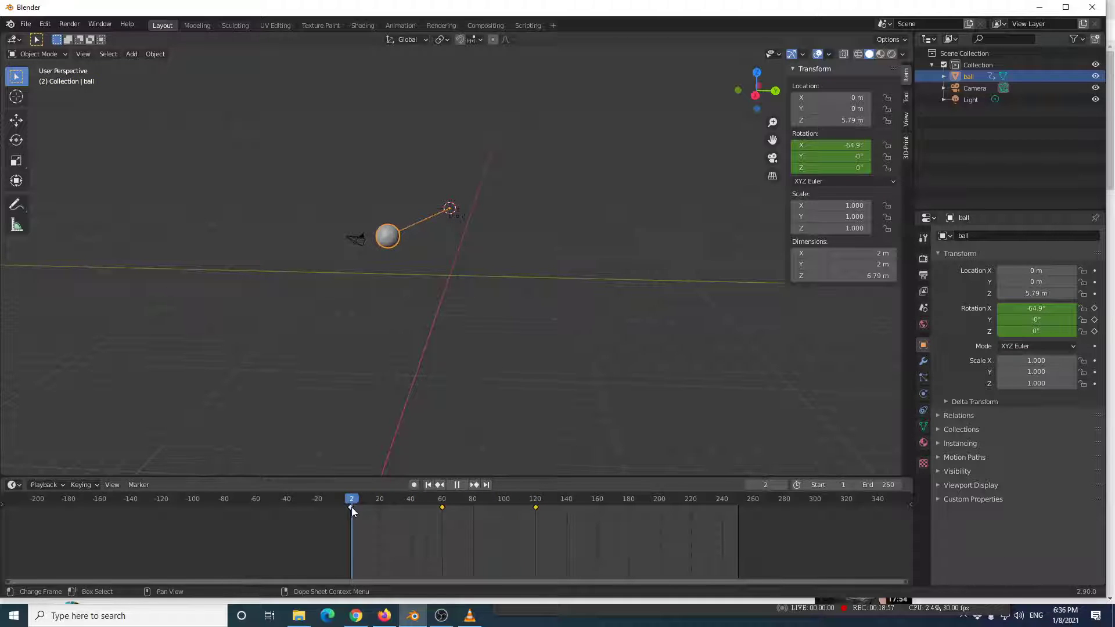
{"action": "key", "text": "space"}
{"action": "left_click", "coordinate": [871, 485]}
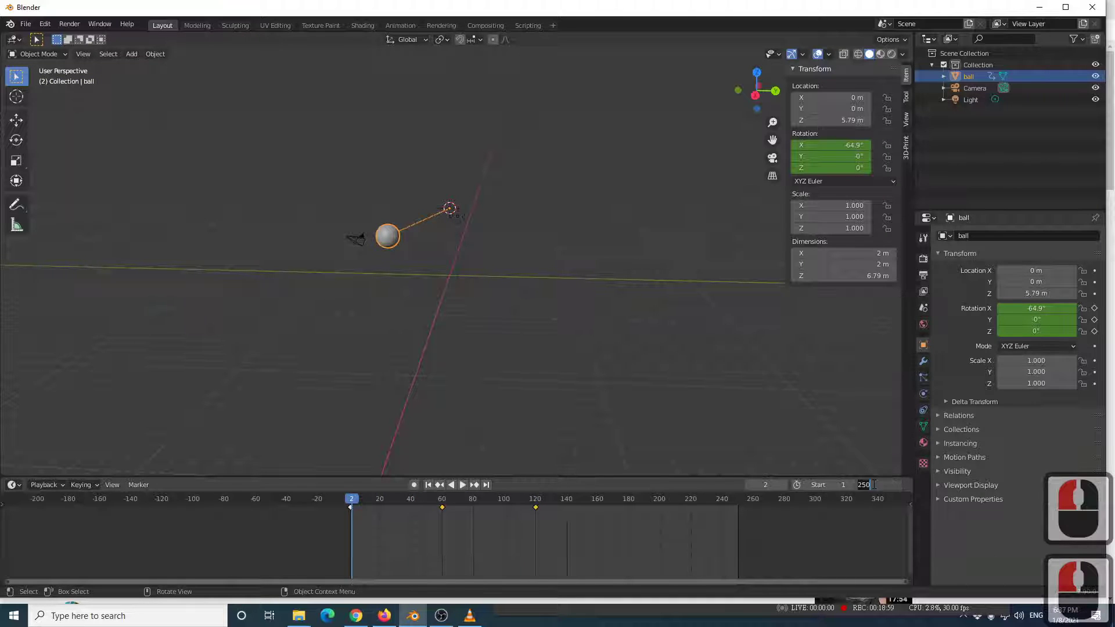
{"action": "type", "text": "120"}
{"action": "key", "text": "Return"}
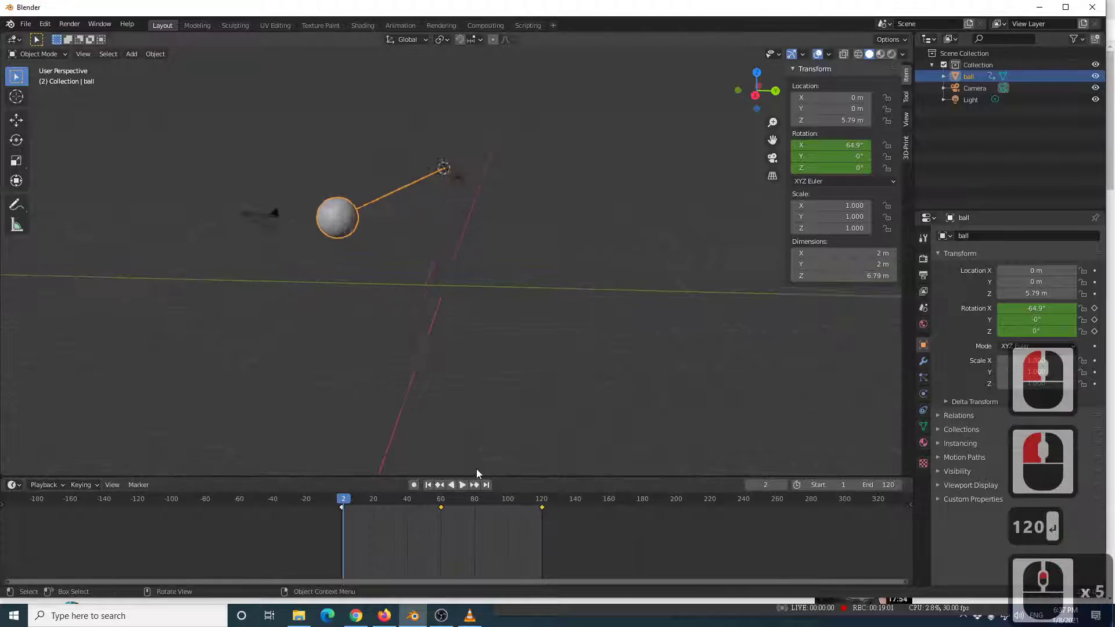
{"action": "scroll", "coordinate": [441, 329], "scroll_direction": "up", "scroll_amount": 7}
{"action": "key", "text": "space"}
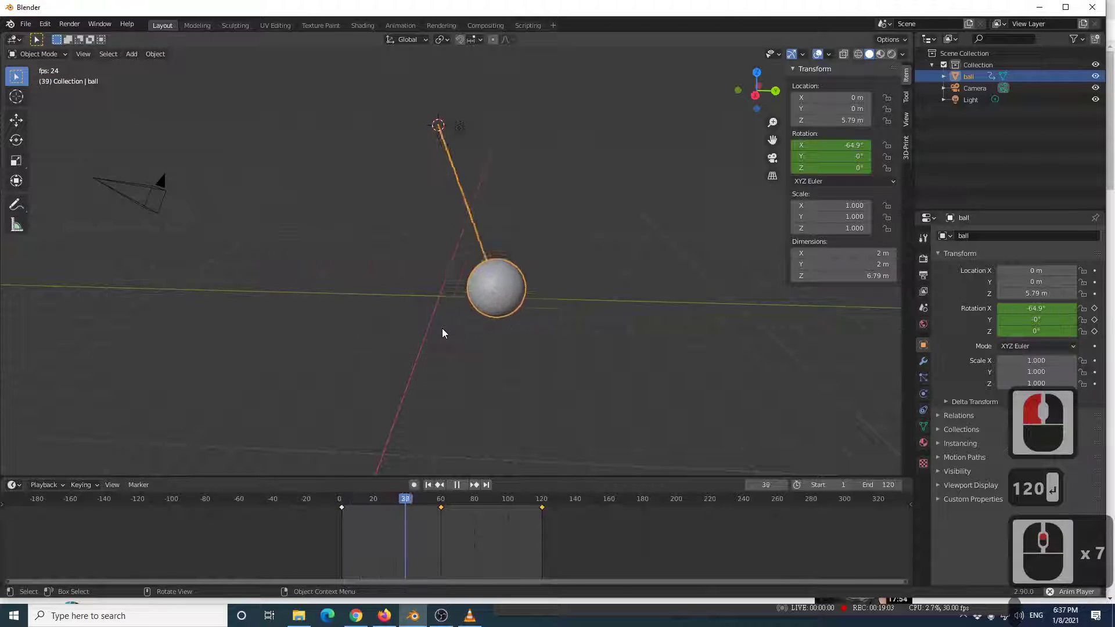
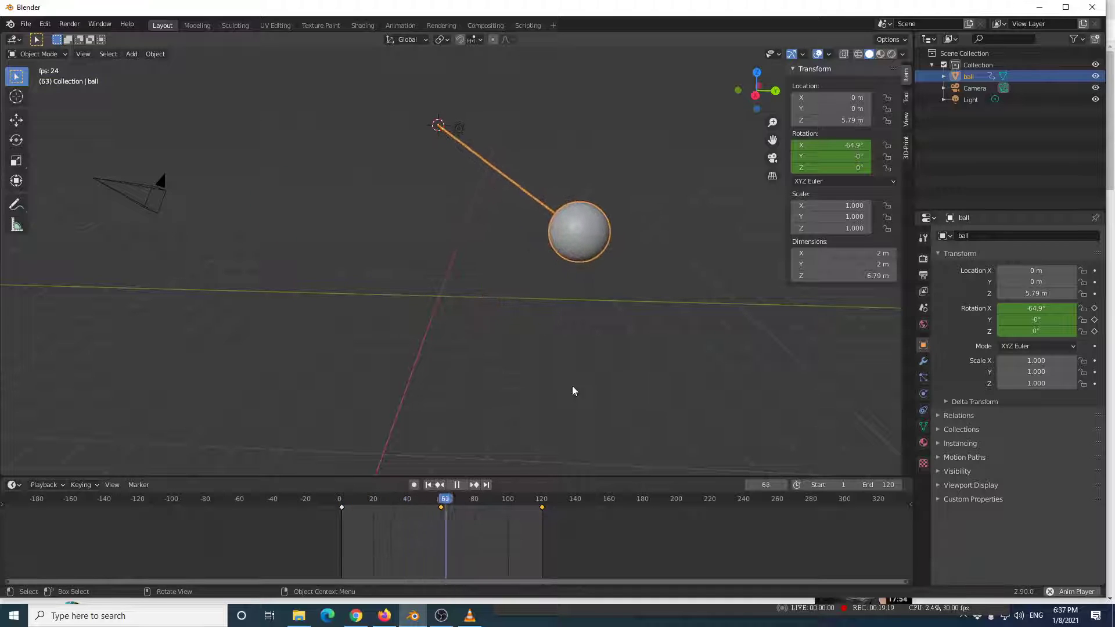
{"action": "key", "text": "space"}
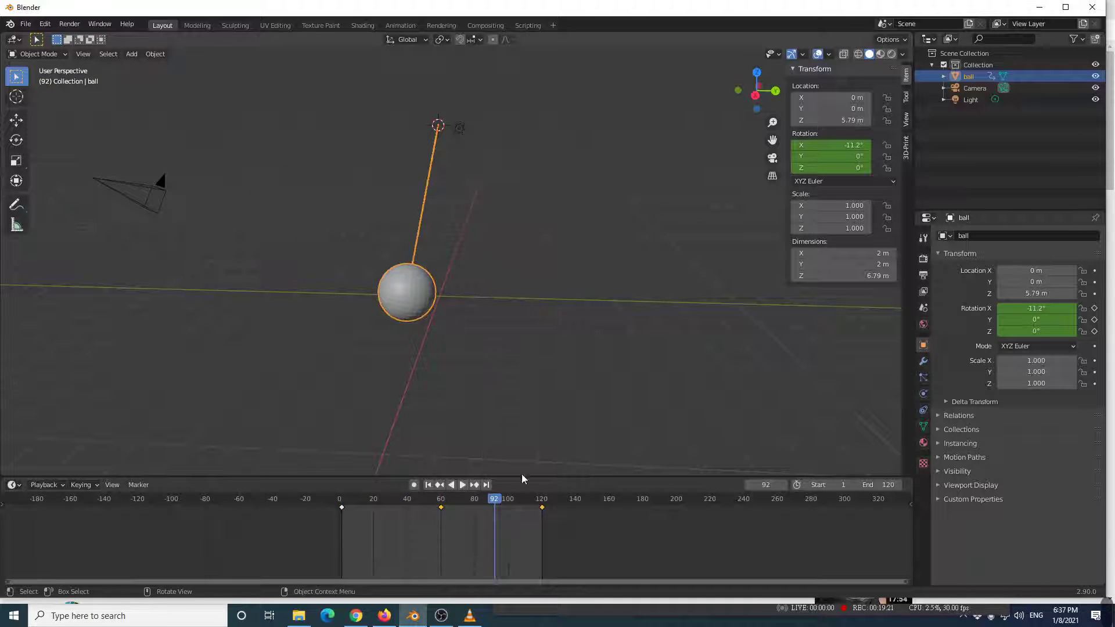
Return the animation's end frame to 250.
{"action": "left_click", "coordinate": [880, 484]}
{"action": "type", "text": "250"}
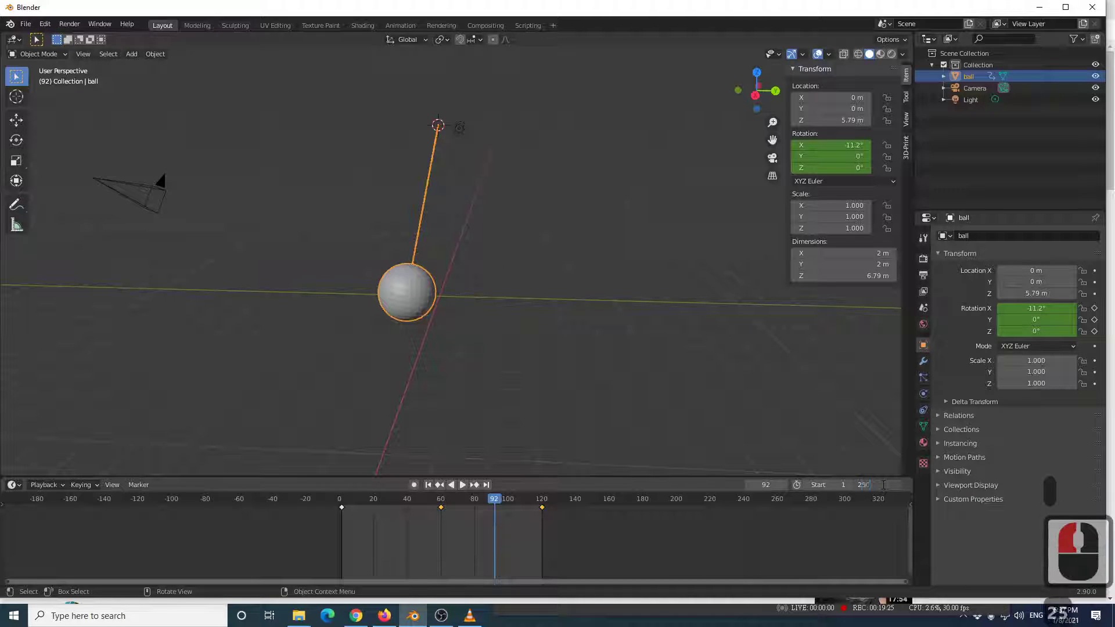
{"action": "key", "text": "Return"}
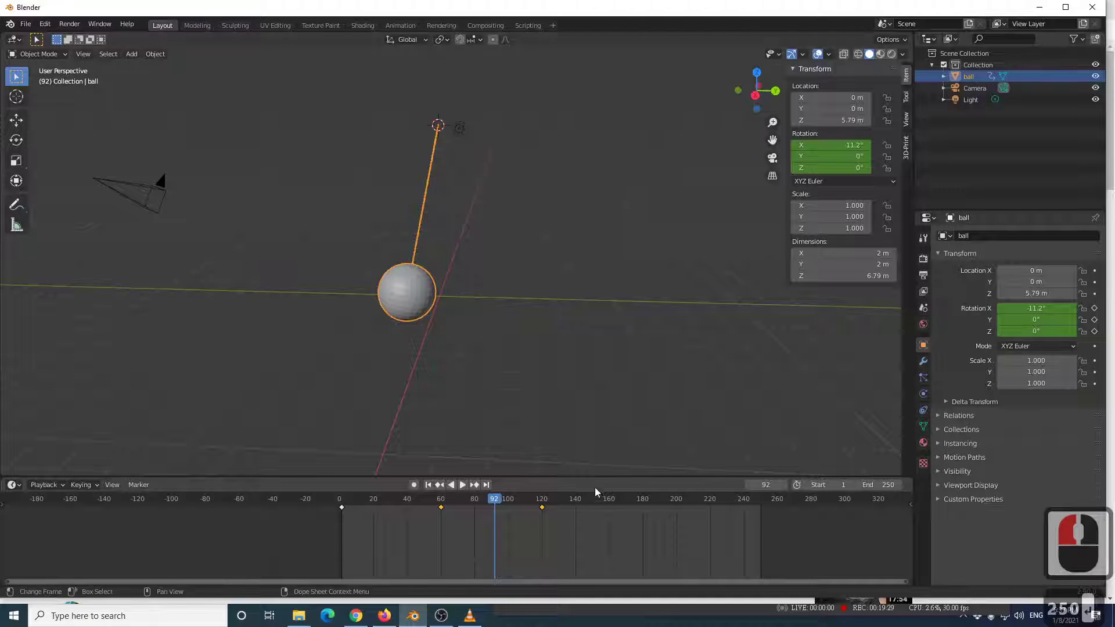
Change the timeline area into a Graph Editor.
{"action": "left_click", "coordinate": [13, 485]}
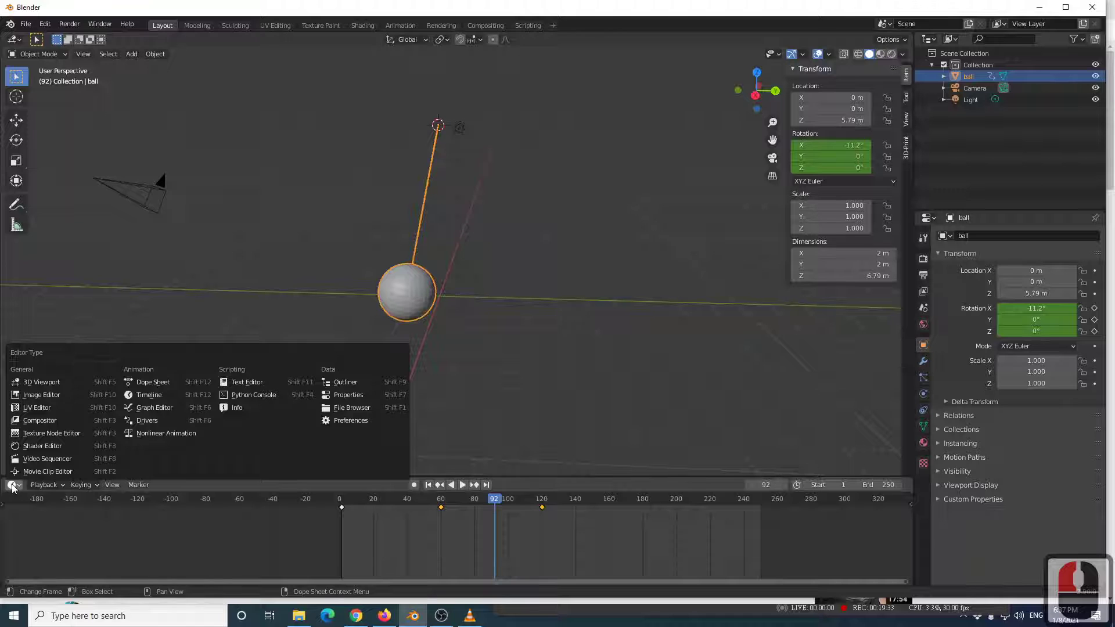
{"action": "left_click", "coordinate": [42, 482]}
{"action": "left_click", "coordinate": [13, 485]}
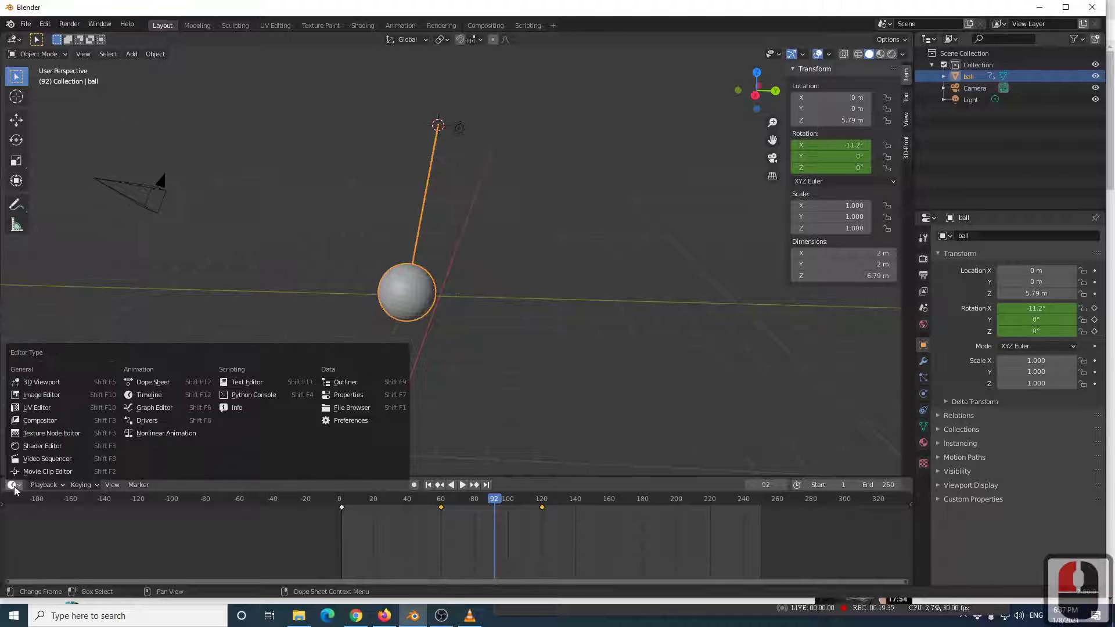
{"action": "left_click", "coordinate": [151, 407]}
Turn on normalized display for the ball's F-curves and enlarge the Graph Editor area.
{"action": "scroll", "coordinate": [356, 532], "scroll_direction": "down", "scroll_amount": 12}
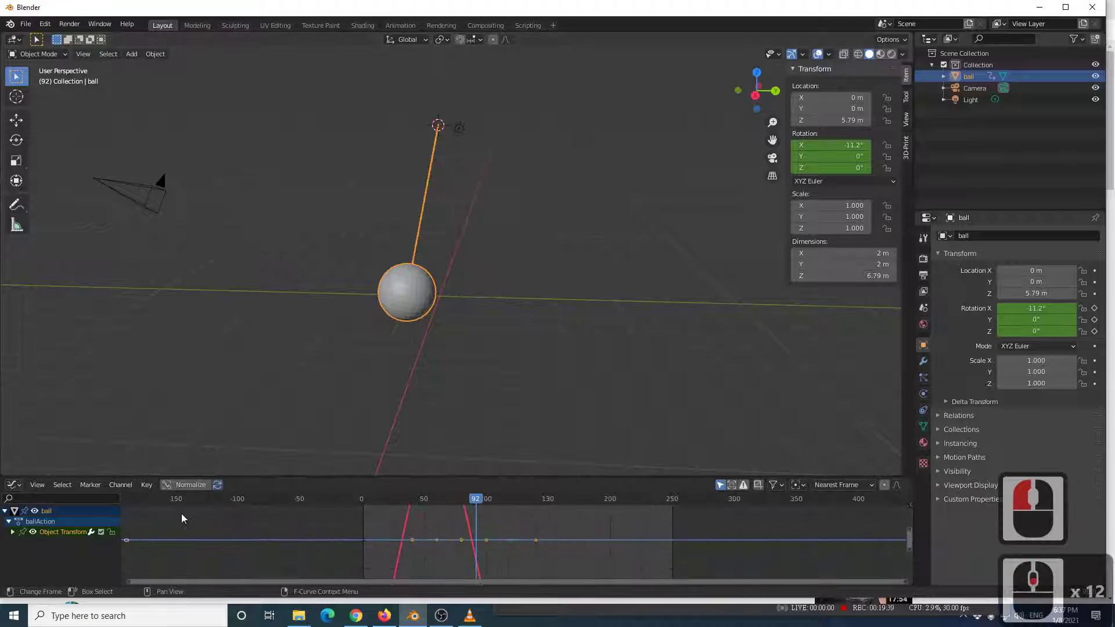
{"action": "scroll", "coordinate": [183, 513], "scroll_direction": "up", "scroll_amount": 4}
{"action": "left_click", "coordinate": [186, 484]}
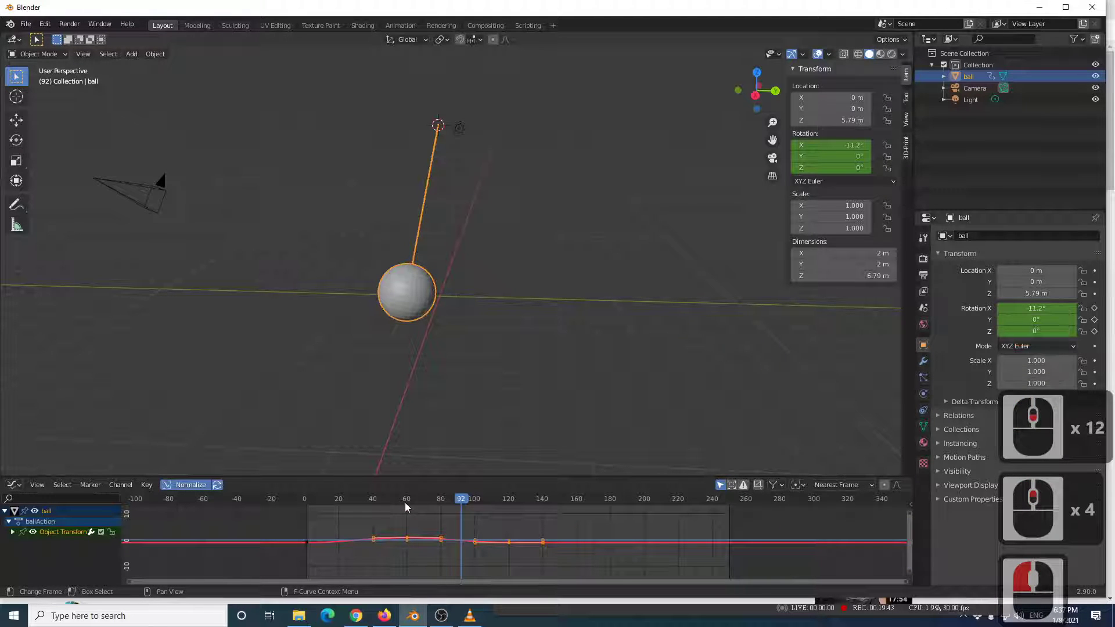
{"action": "scroll", "coordinate": [406, 503], "scroll_direction": "up", "scroll_amount": 5}
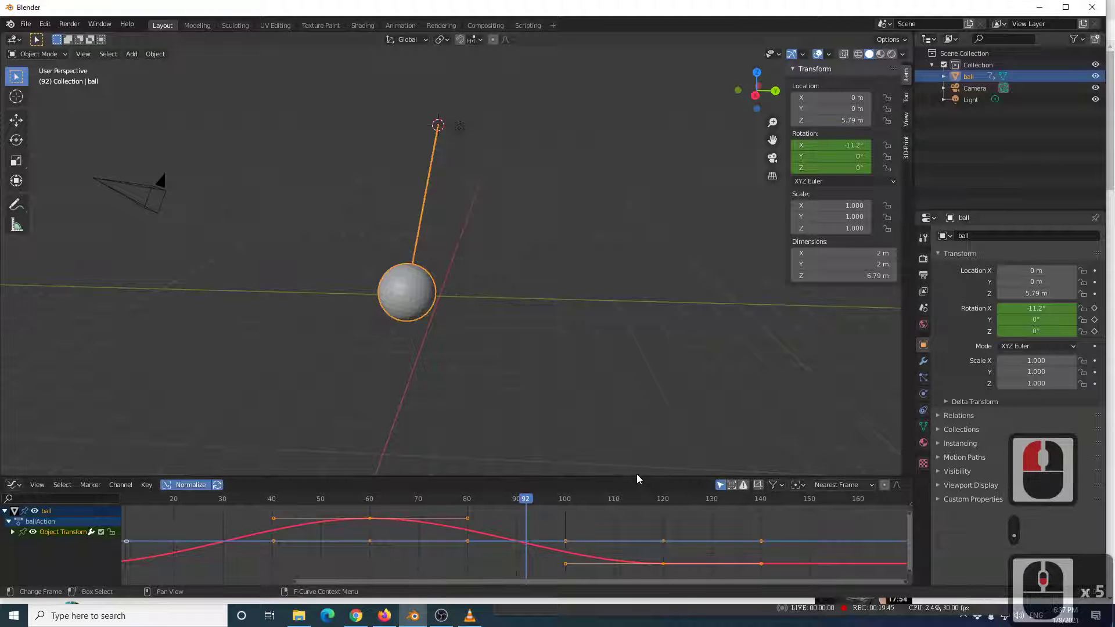
{"action": "left_click_drag", "start_coordinate": [635, 477], "coordinate": [631, 363]}
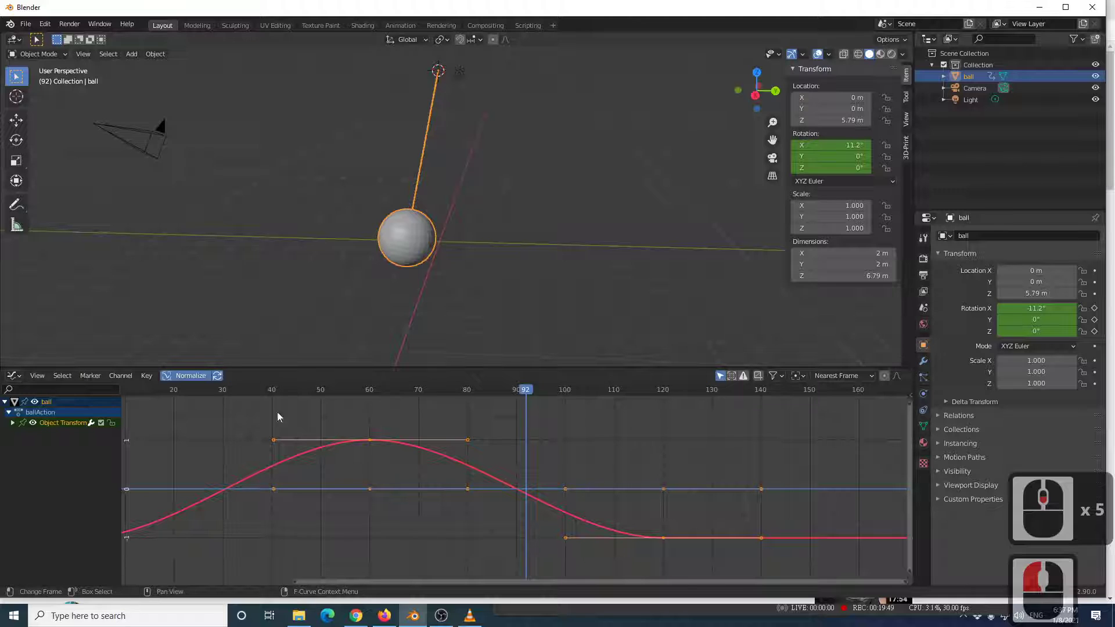
Scrub to frame 120 and examine where the ball's keyframed rotation curve ends.
{"action": "scroll", "coordinate": [450, 430], "scroll_direction": "down", "scroll_amount": 8}
{"action": "left_click_drag", "start_coordinate": [522, 390], "coordinate": [587, 447]}
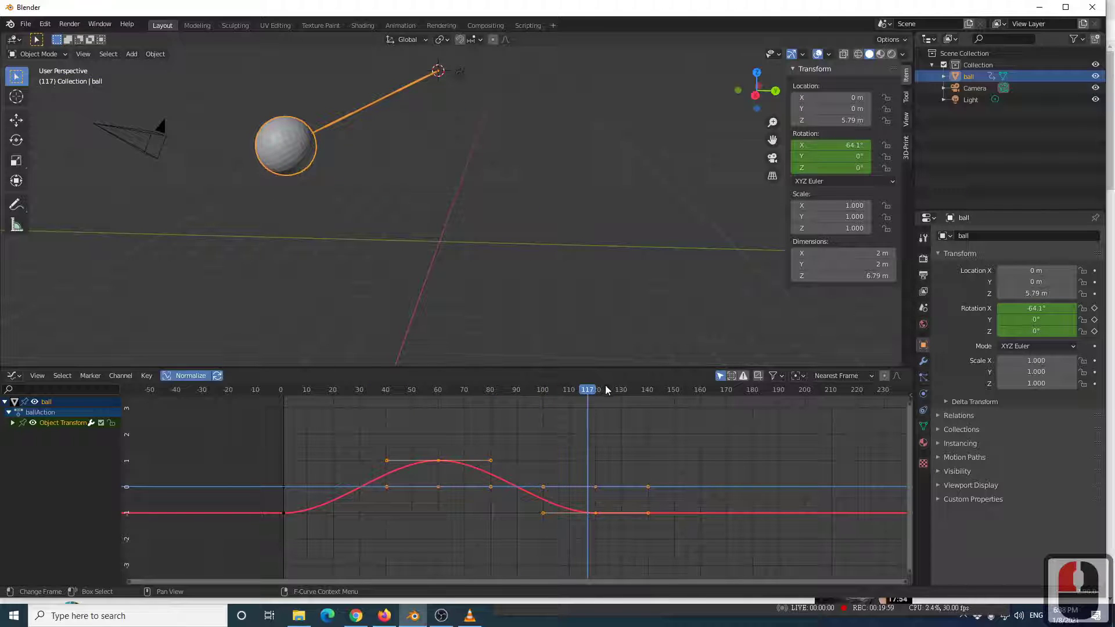
{"action": "left_click_drag", "start_coordinate": [588, 394], "coordinate": [594, 452]}
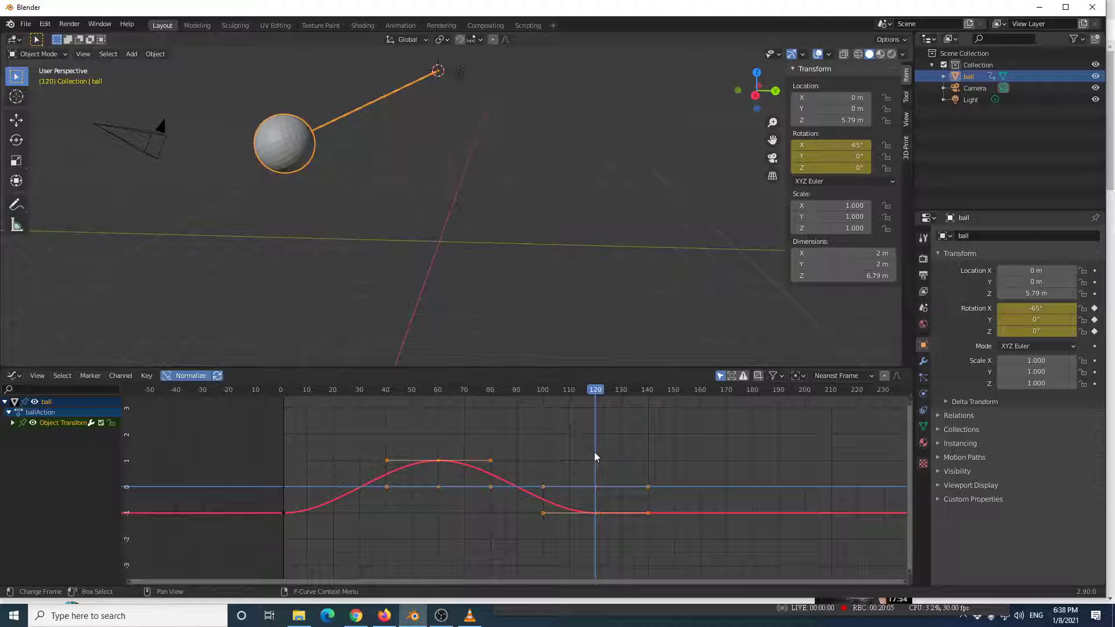
Select the keyframes at frames 1, 60 and 120 on the ball's X rotation curve.
{"action": "left_click", "coordinate": [283, 513]}
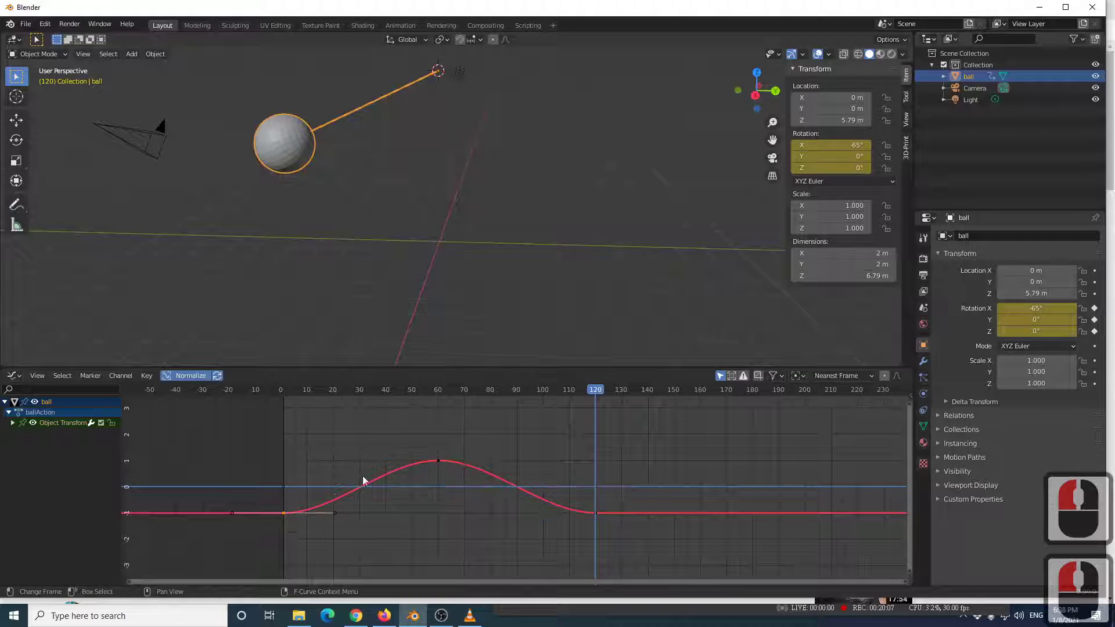
{"action": "left_click", "coordinate": [439, 460]}
{"action": "left_click", "coordinate": [595, 513]}
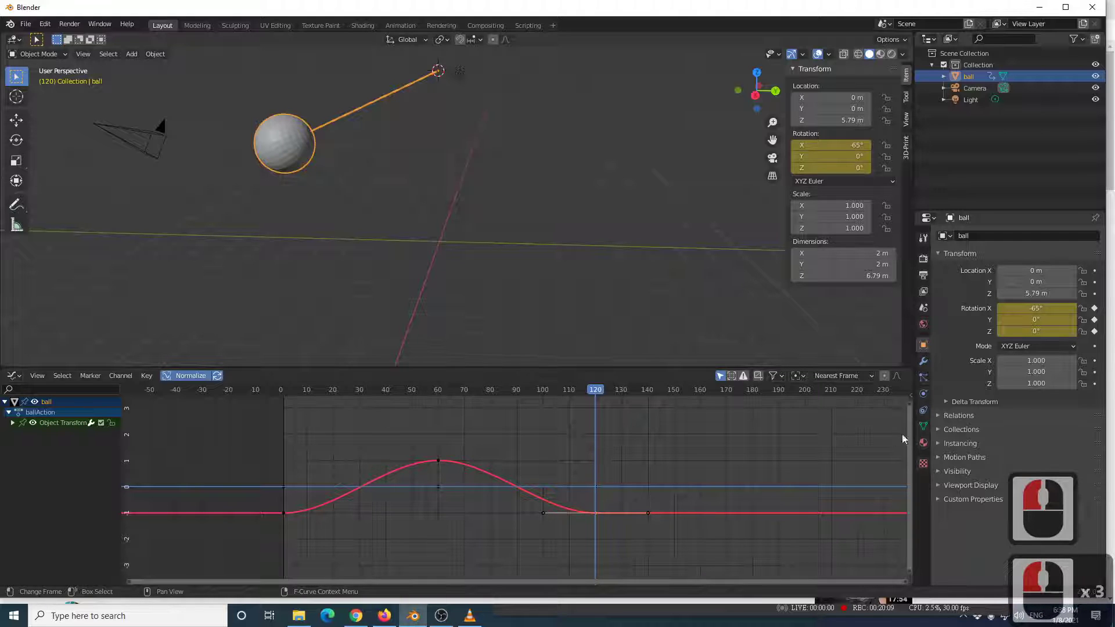
{"action": "left_click", "coordinate": [283, 513]}
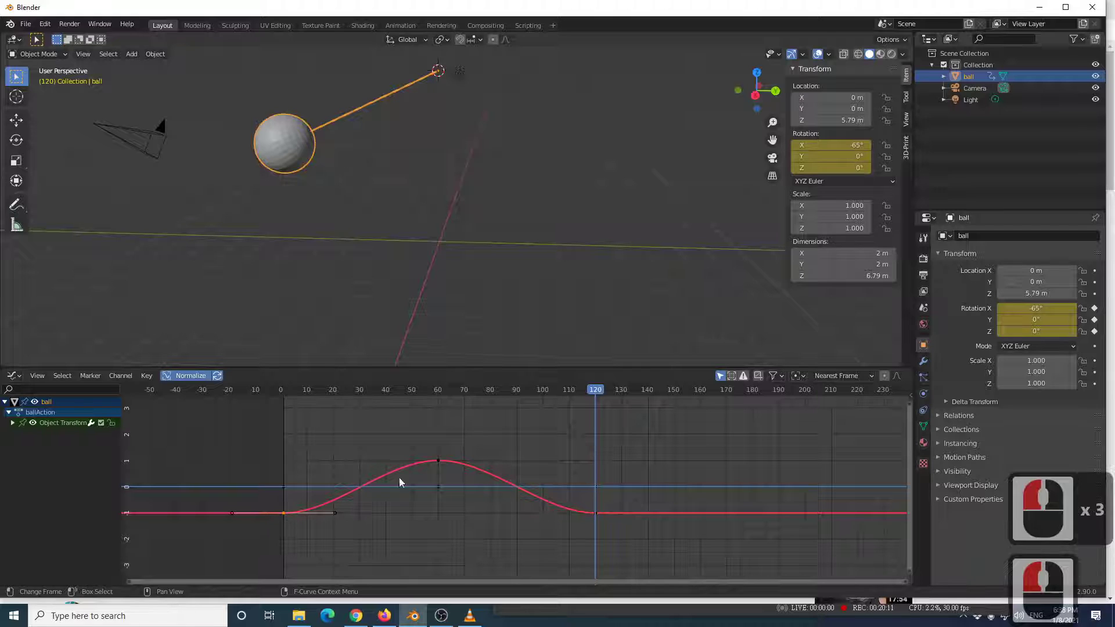
{"action": "left_click", "coordinate": [440, 461], "text": "shift"}
{"action": "left_click", "coordinate": [595, 512], "text": "shift"}
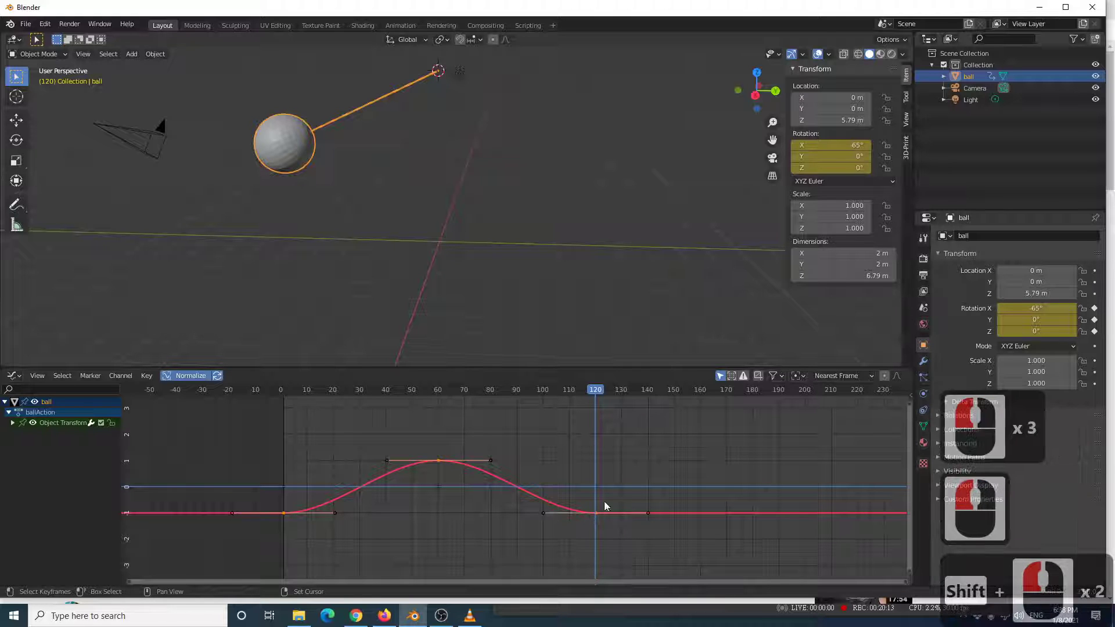
{"action": "key", "text": "t"}
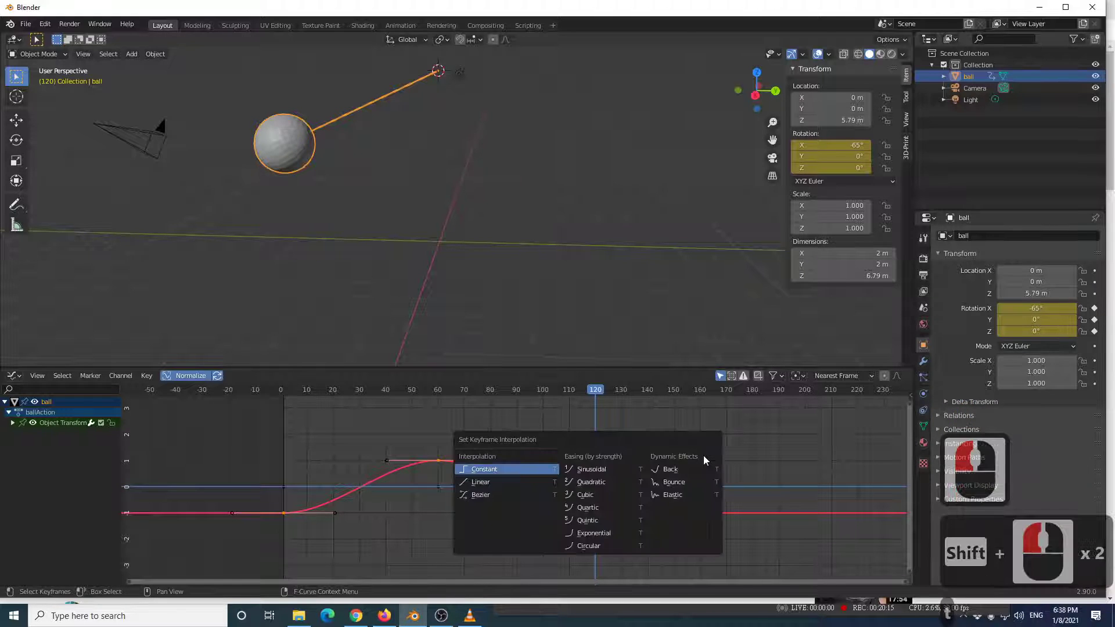
{"action": "left_click", "coordinate": [741, 445]}
Add a Cycles modifier to the ball's X Euler Rotation curve so the swing repeats.
{"action": "key", "text": "n"}
{"action": "key", "text": "n"}
{"action": "key", "text": "n"}
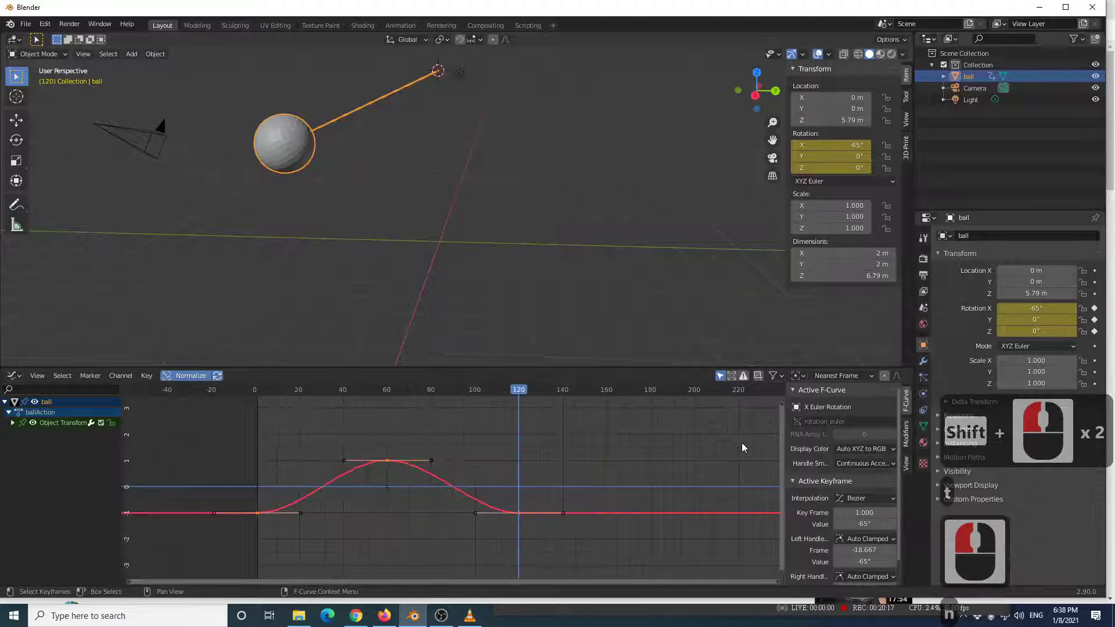
{"action": "key", "text": "n"}
{"action": "key", "text": "n"}
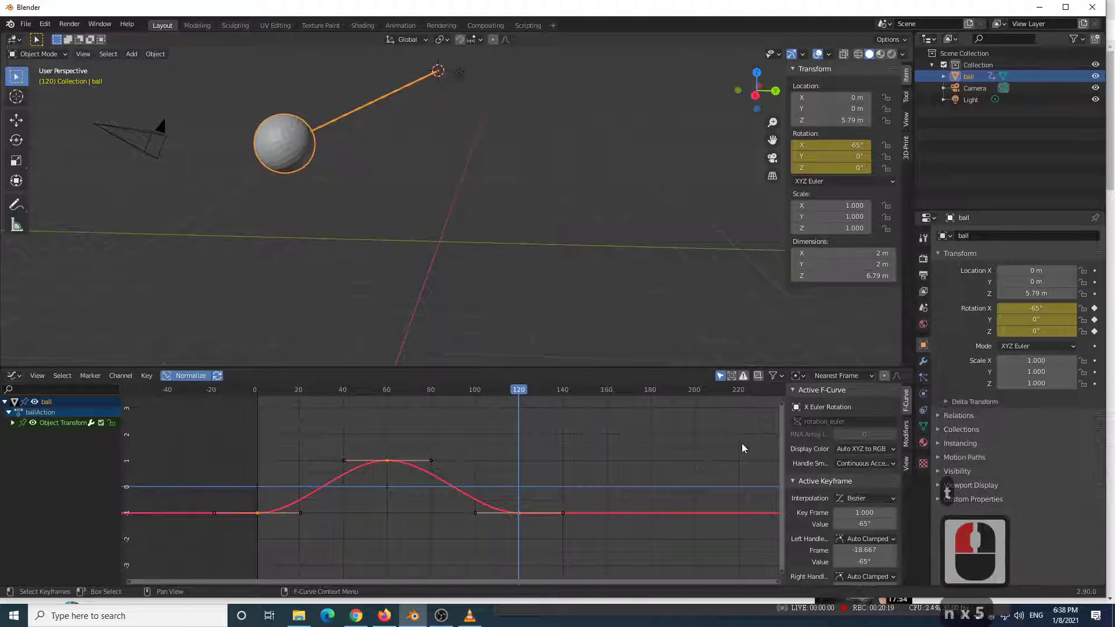
{"action": "left_click", "coordinate": [907, 431]}
{"action": "left_click", "coordinate": [861, 407]}
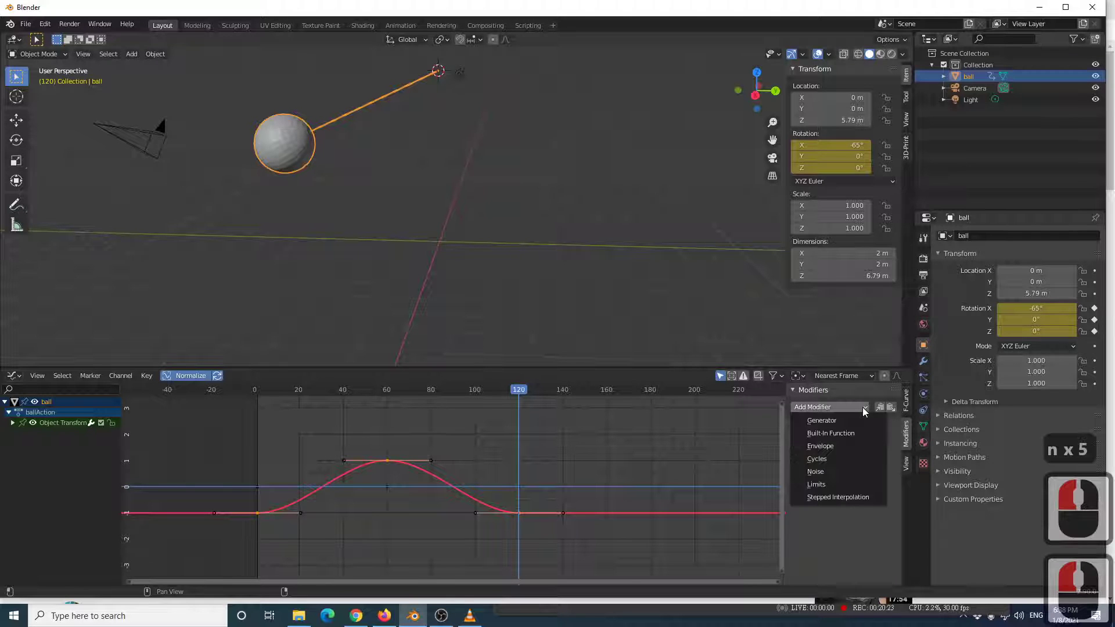
{"action": "left_click", "coordinate": [838, 459]}
{"action": "scroll", "coordinate": [430, 535], "scroll_direction": "down", "scroll_amount": 15}
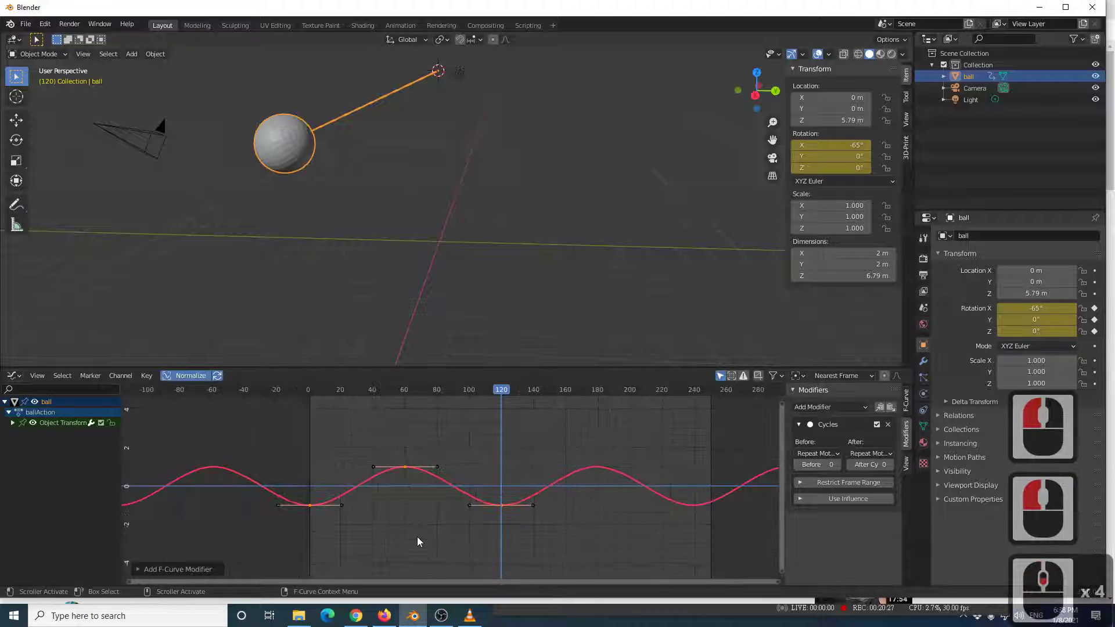
Play the animation from frame 0 to check the ball's repeating swing, and return to frame 1.
{"action": "scroll", "coordinate": [418, 535], "scroll_direction": "down", "scroll_amount": 2}
{"action": "scroll", "coordinate": [416, 535], "scroll_direction": "up", "scroll_amount": 4}
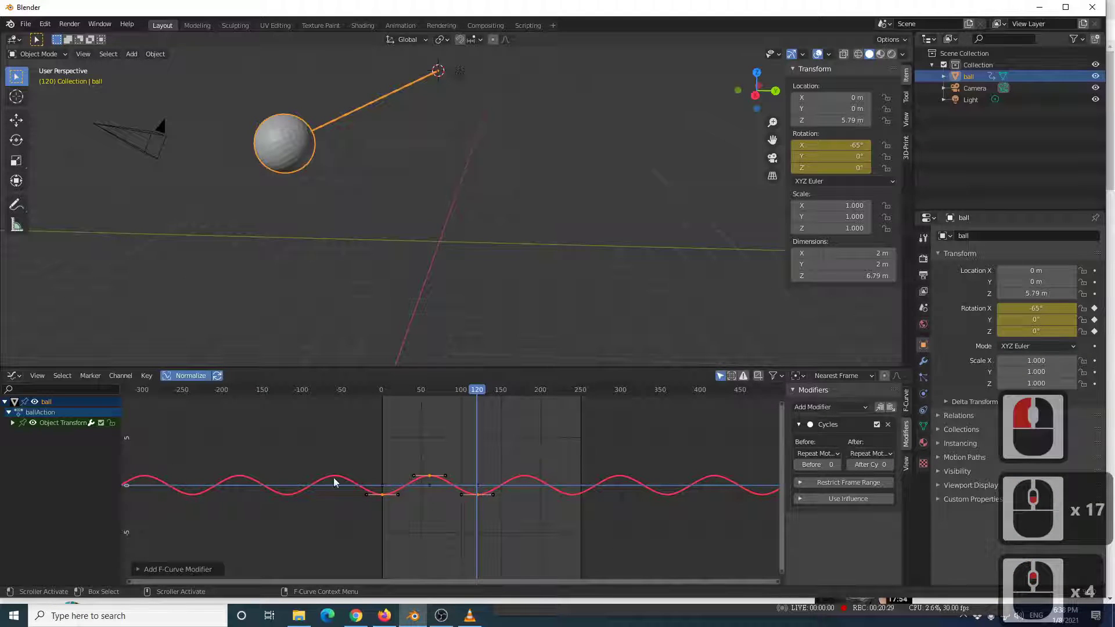
{"action": "left_click", "coordinate": [379, 391]}
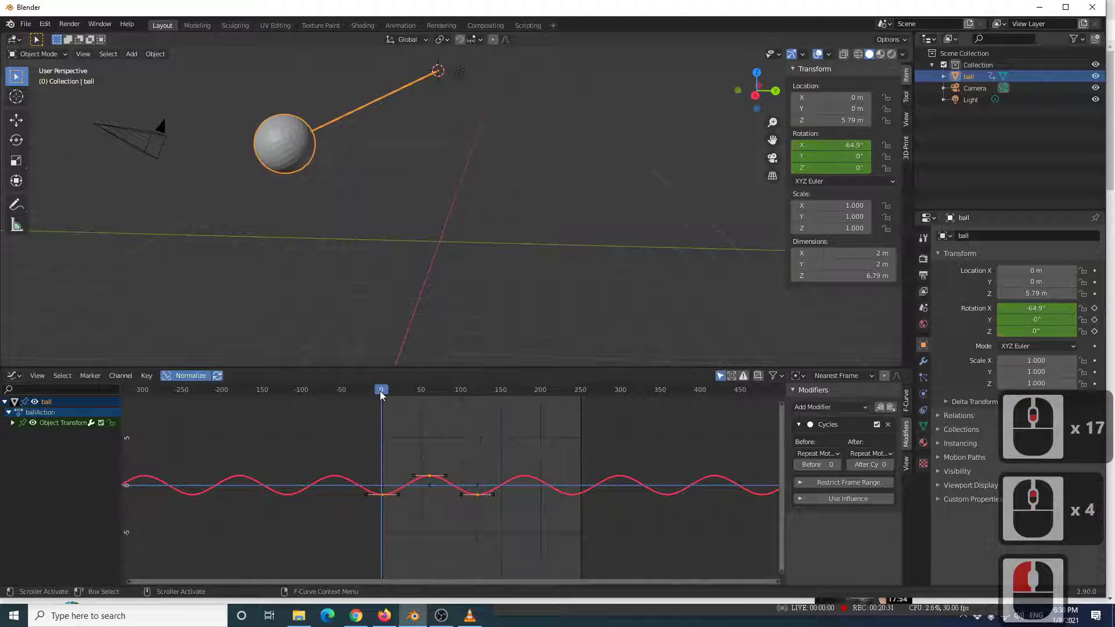
{"action": "key", "text": "space"}
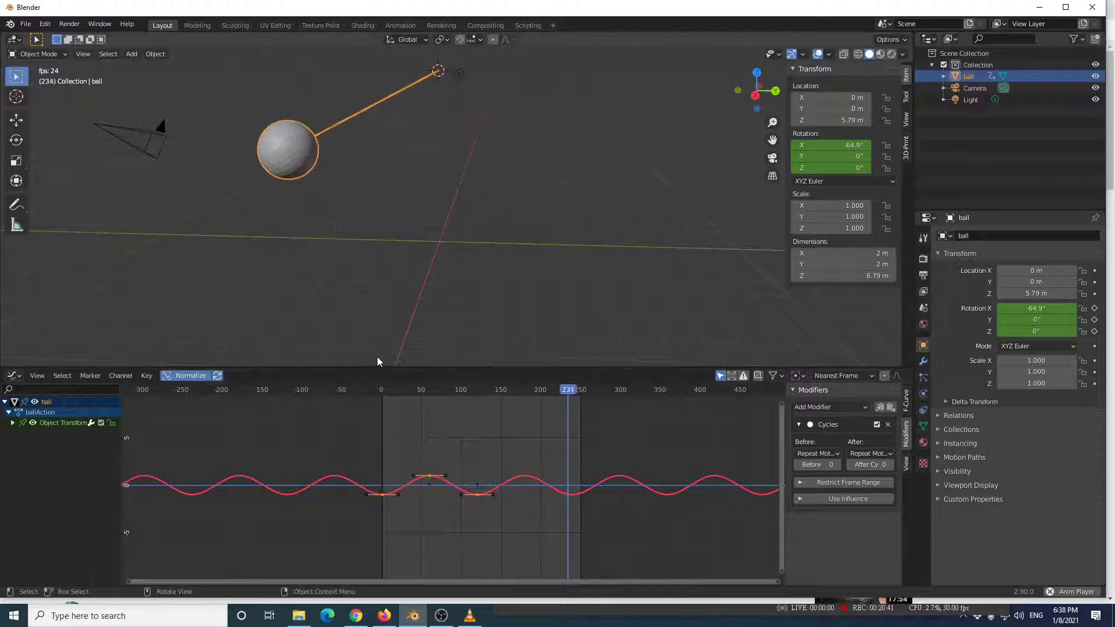
{"action": "key", "text": "space"}
{"action": "key", "text": "shift+Left"}
Duplicate the swinging ball and place the copy at about X 0.42 m, Y 2.84 m, Z 3.33 m.
{"action": "left_click", "coordinate": [412, 264]}
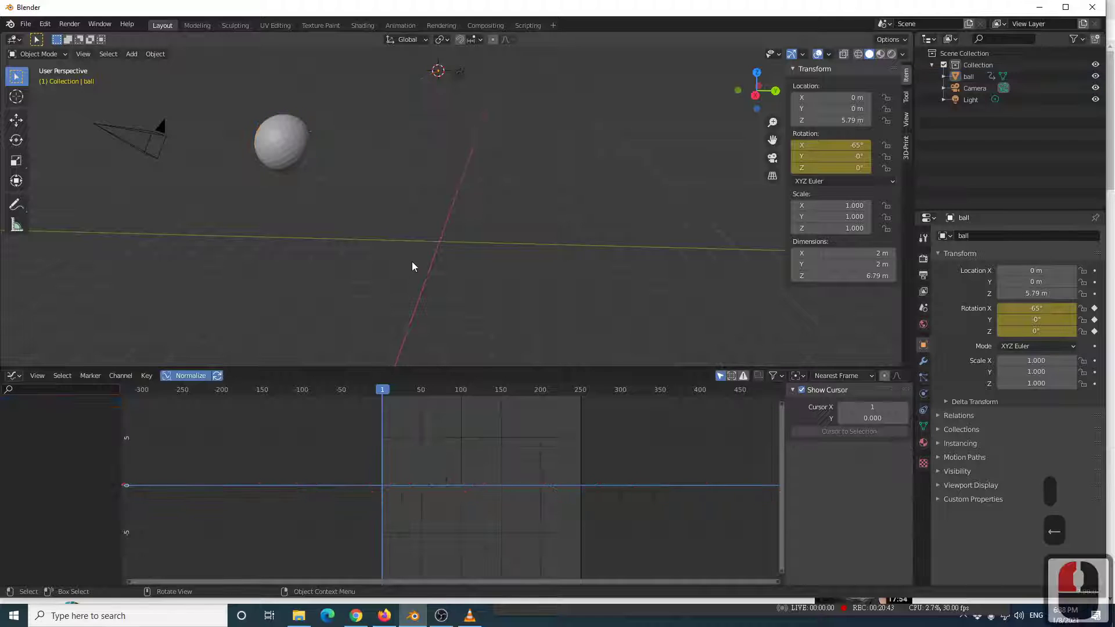
{"action": "left_click", "coordinate": [291, 148]}
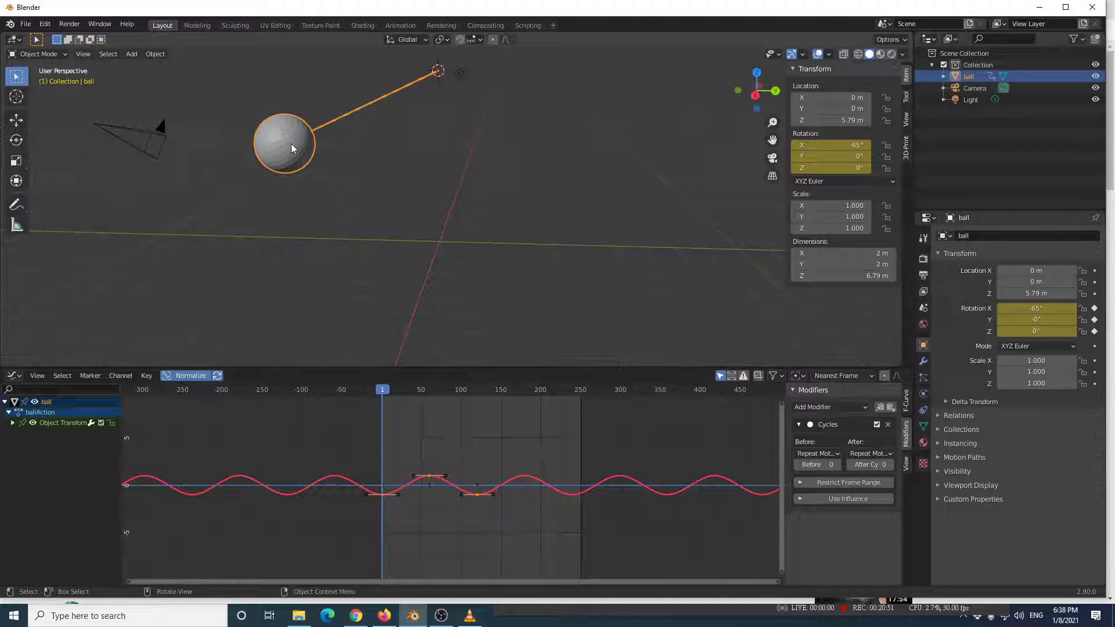
{"action": "left_click", "coordinate": [305, 181]}
{"action": "left_click", "coordinate": [292, 162]}
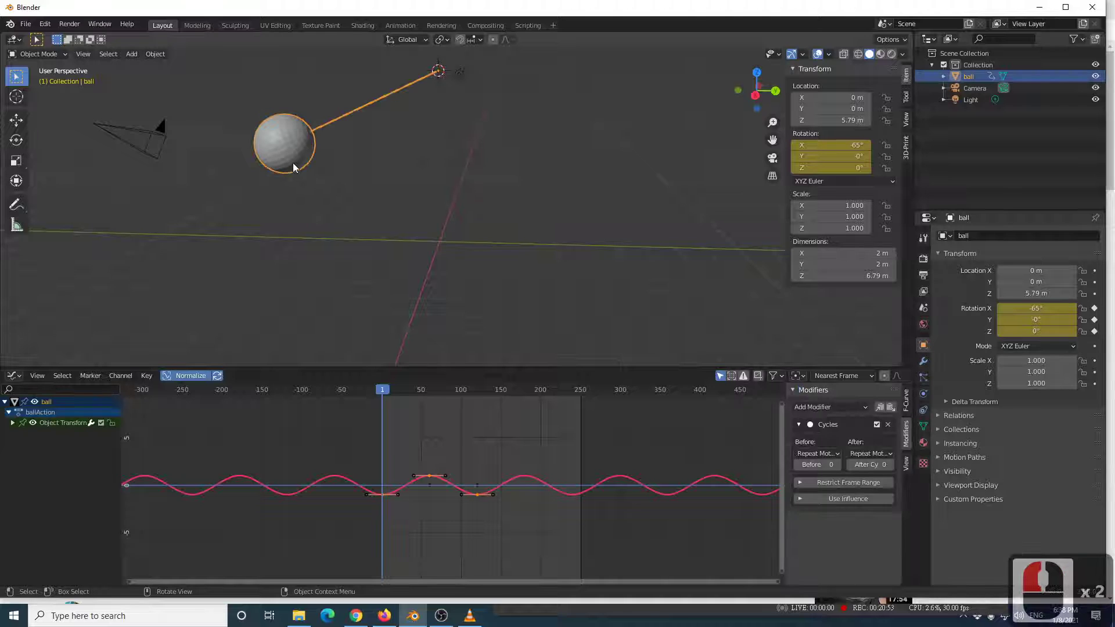
{"action": "key", "text": "shift+d"}
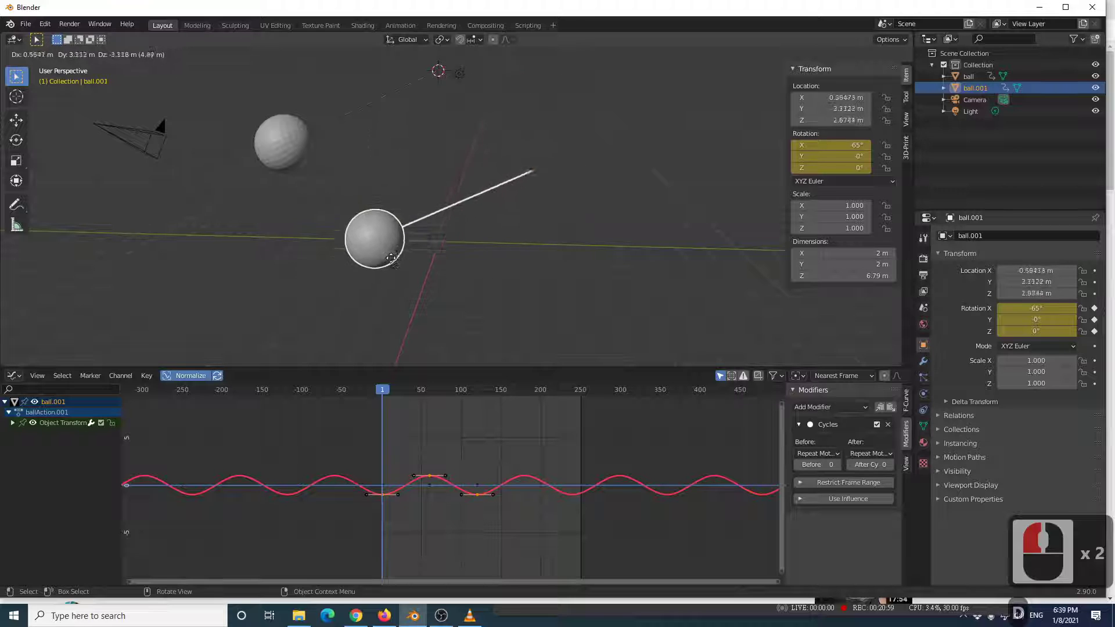
{"action": "left_click", "coordinate": [381, 240]}
Play the animation to compare the swing of the duplicate with that of the original ball.
{"action": "key", "text": "space"}
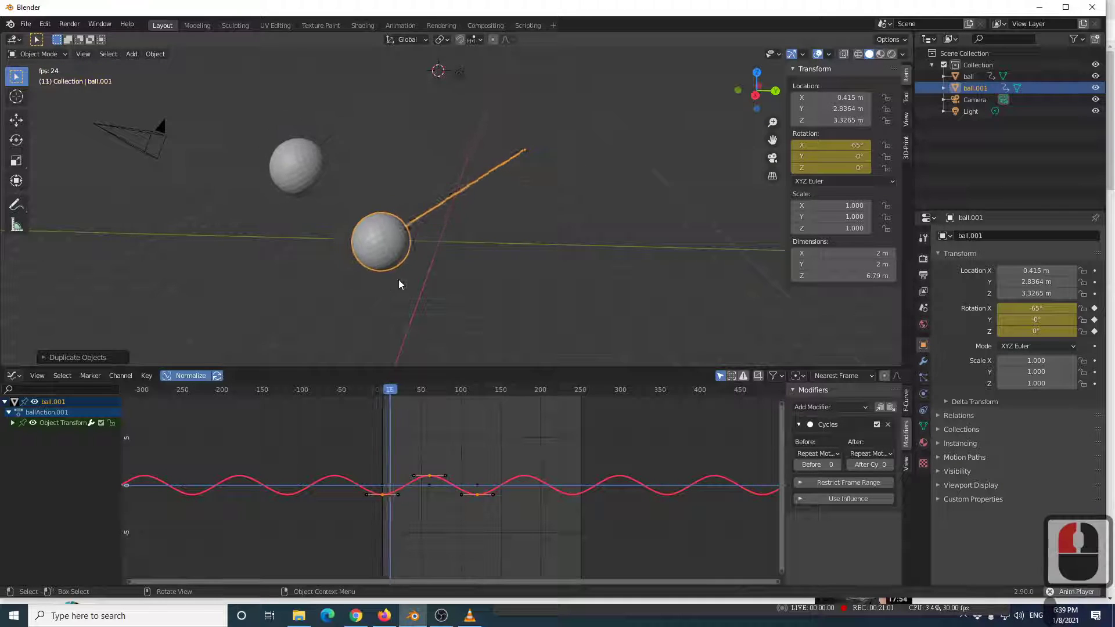
{"action": "scroll", "coordinate": [422, 272], "scroll_direction": "down", "scroll_amount": 3}
{"action": "middle_click_drag", "start_coordinate": [404, 263], "coordinate": [402, 225]}
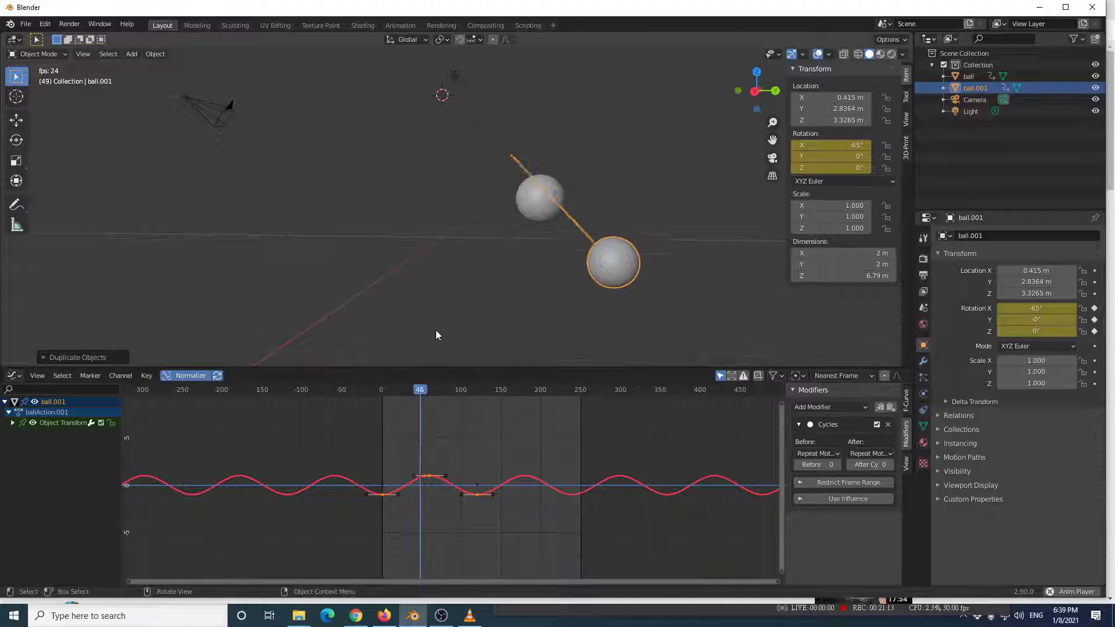
{"action": "key", "text": "space"}
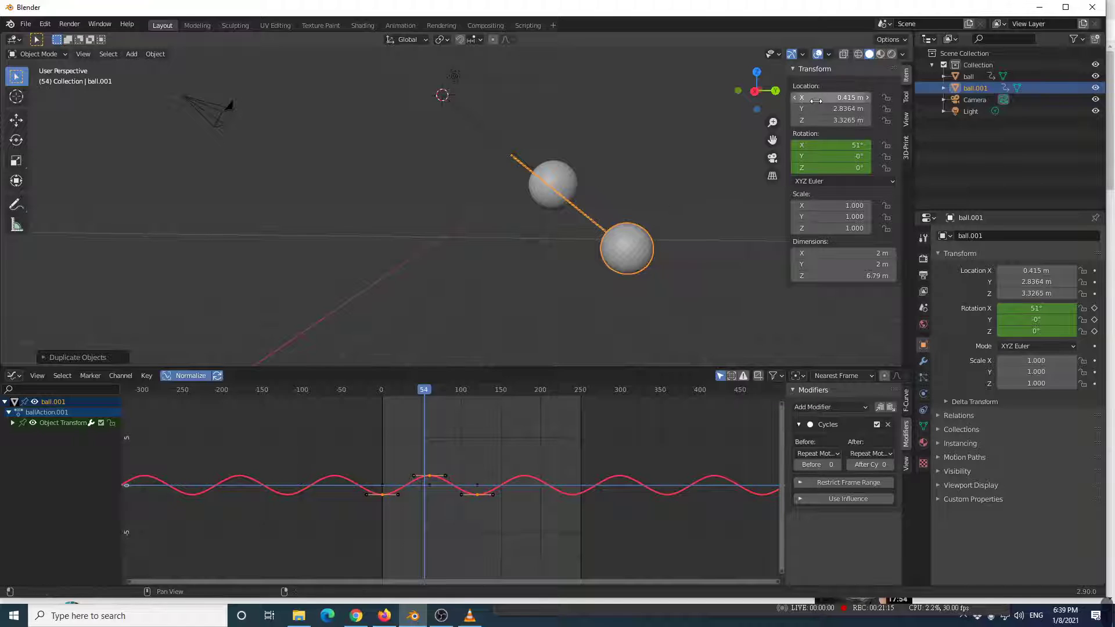
Reset the duplicate ball's location to 0 m and set its Z location to 5.79 m, matching the original ball.
{"action": "key", "text": "BackSpace"}
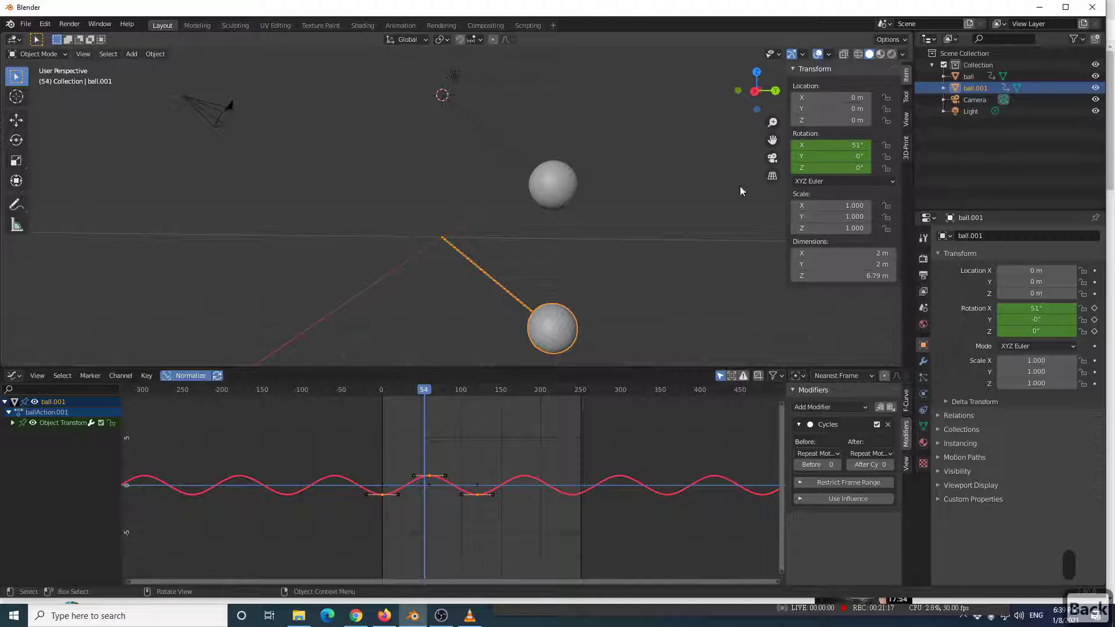
{"action": "left_click", "coordinate": [562, 185]}
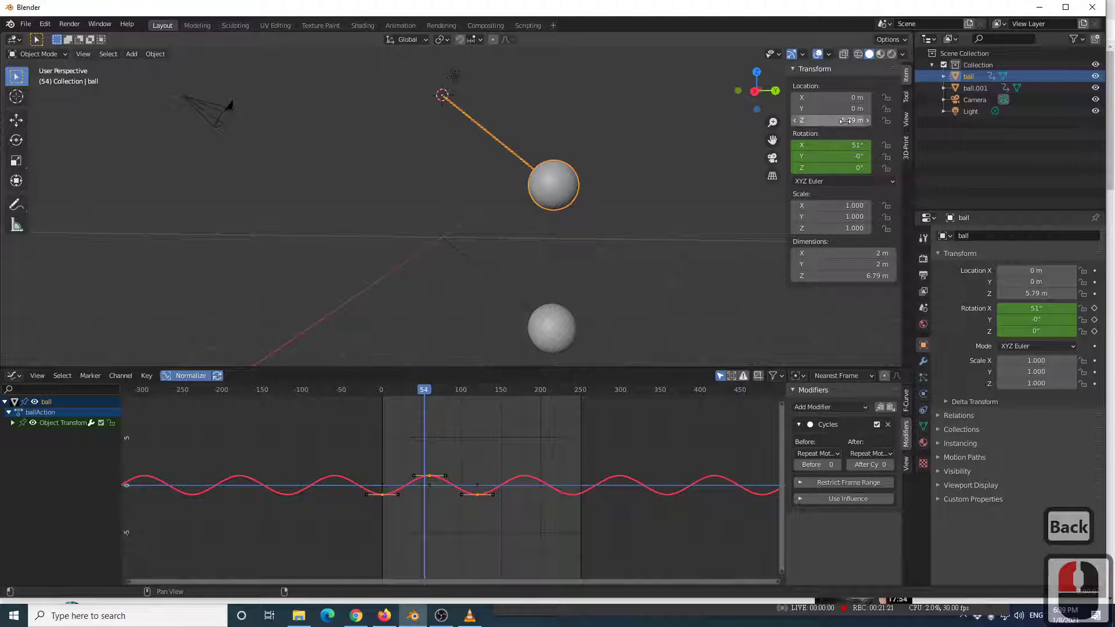
{"action": "left_click", "coordinate": [561, 330]}
{"action": "left_click", "coordinate": [828, 121]}
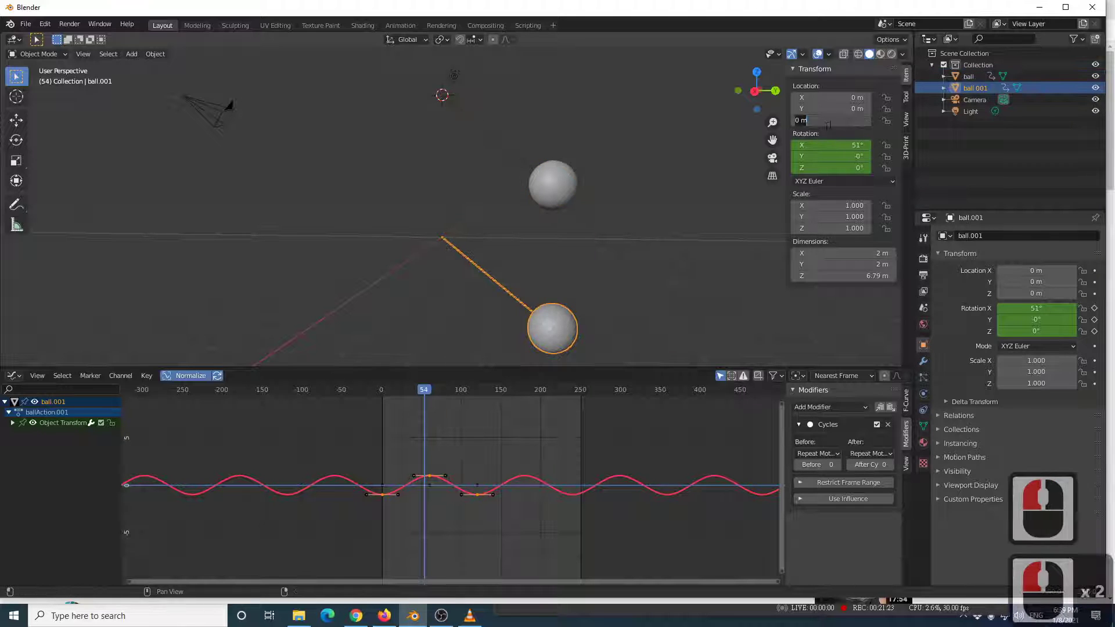
{"action": "type", "text": "5.79"}
{"action": "key", "text": "Return"}
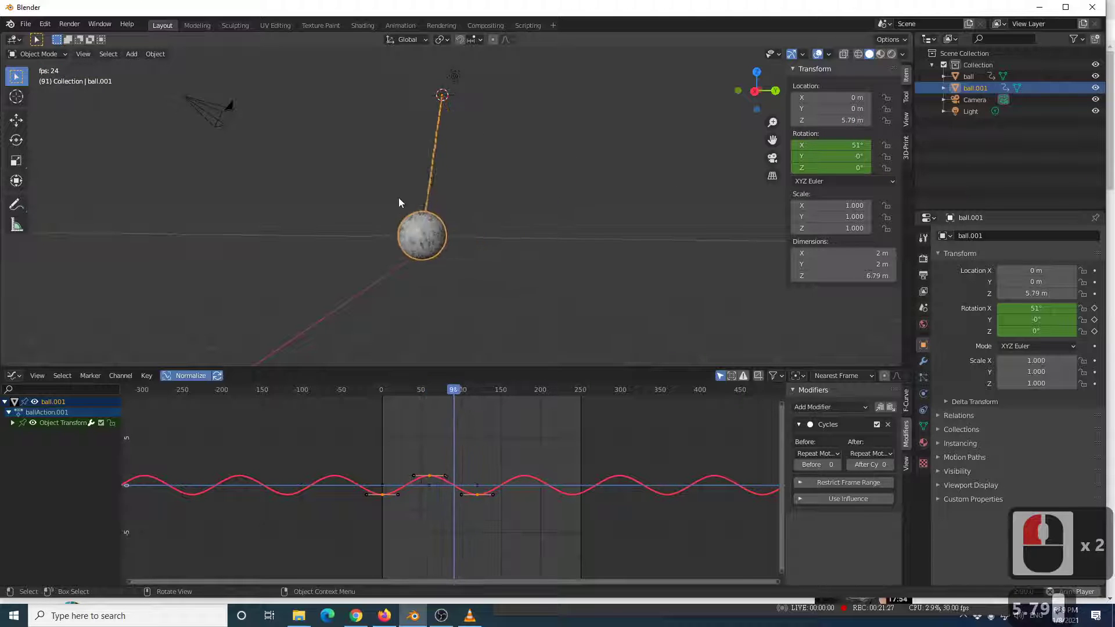
Delete the duplicate ball that overlaps the original.
{"action": "scroll", "coordinate": [383, 199], "scroll_direction": "up", "scroll_amount": 2}
{"action": "scroll", "coordinate": [354, 204], "scroll_direction": "down", "scroll_amount": 3}
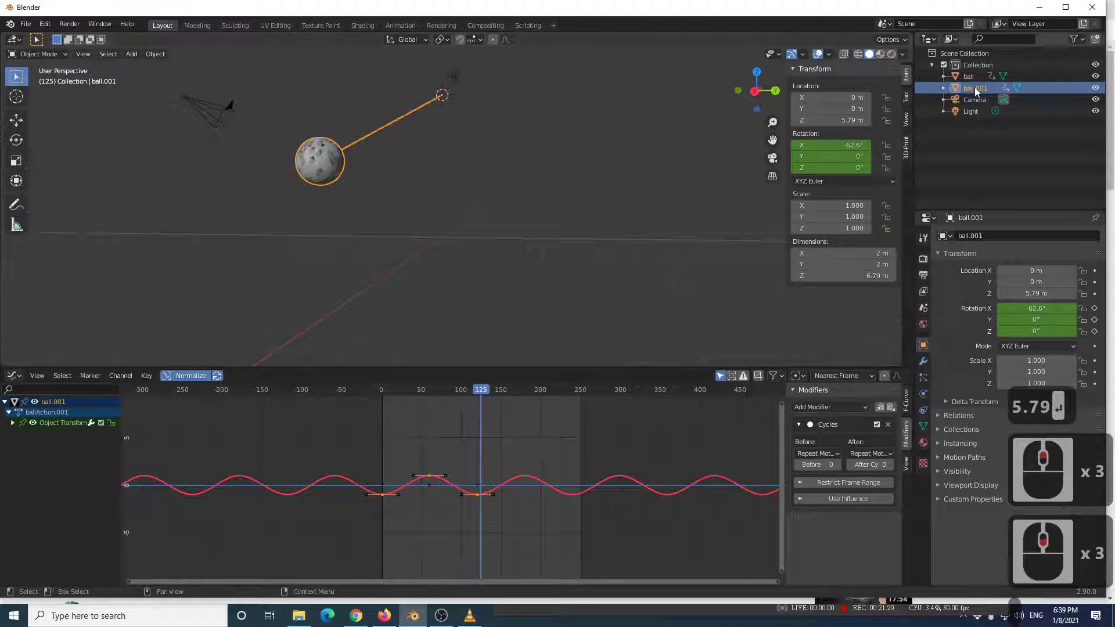
{"action": "key", "text": "x"}
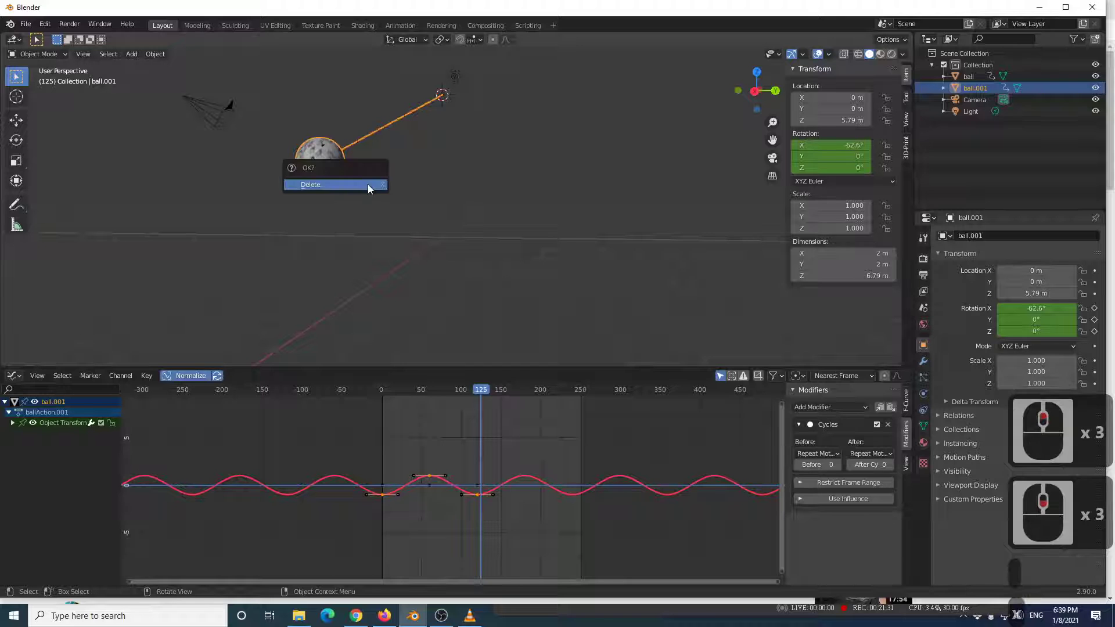
{"action": "left_click", "coordinate": [368, 187]}
Duplicate the original ball in place, keeping the copy at the same location.
{"action": "left_click", "coordinate": [320, 167]}
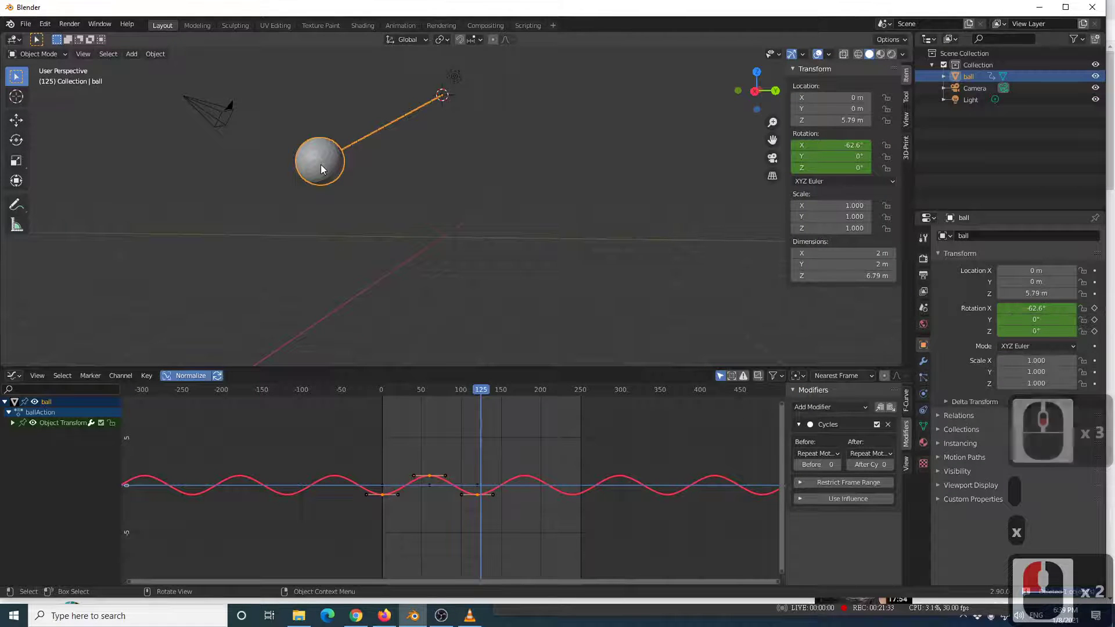
{"action": "key", "text": "shift+d"}
{"action": "left_click", "coordinate": [320, 164]}
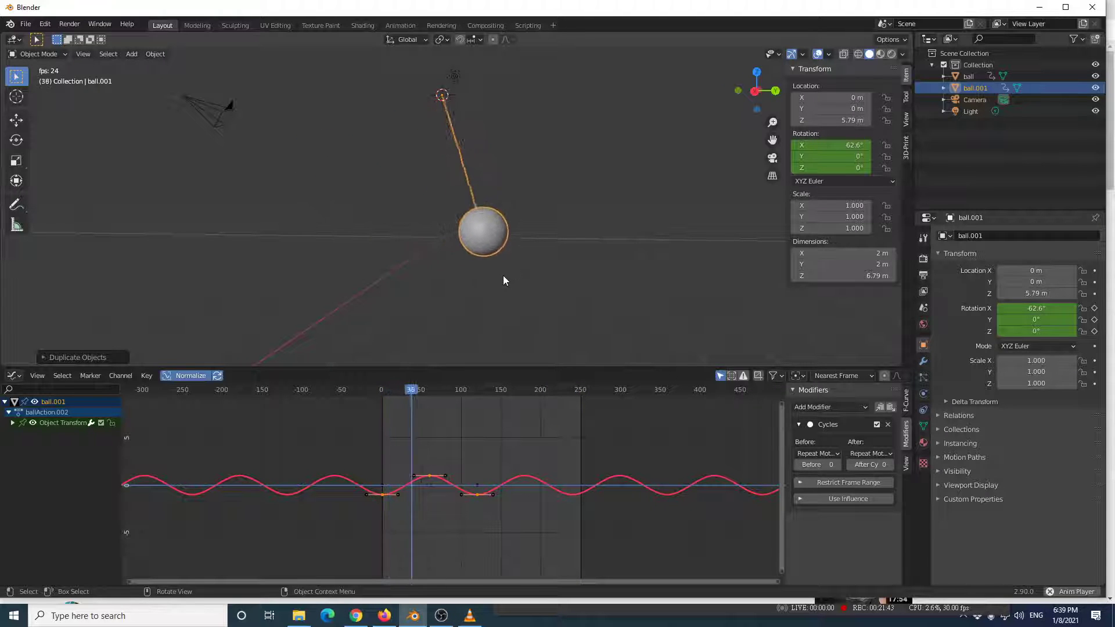
Play the animation and examine from several angles how the overlapping balls swing together.
{"action": "key", "text": "space"}
{"action": "middle_click_drag", "start_coordinate": [527, 239], "coordinate": [434, 263]}
{"action": "scroll", "coordinate": [458, 256], "scroll_direction": "up", "scroll_amount": 2}
{"action": "key", "text": "space"}
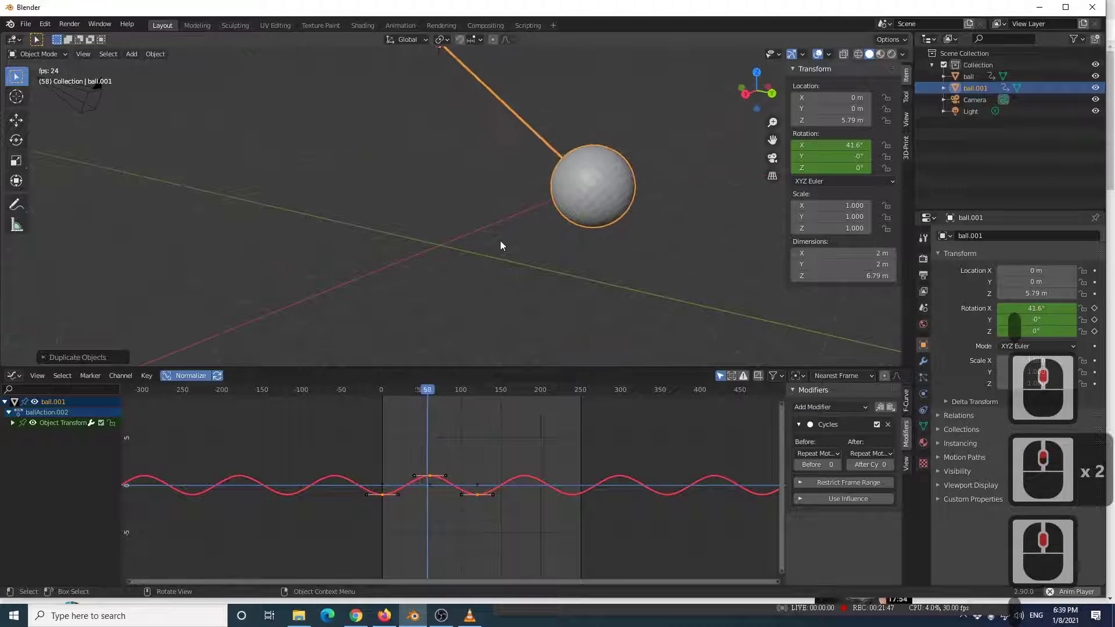
{"action": "scroll", "coordinate": [499, 240], "scroll_direction": "down", "scroll_amount": 4}
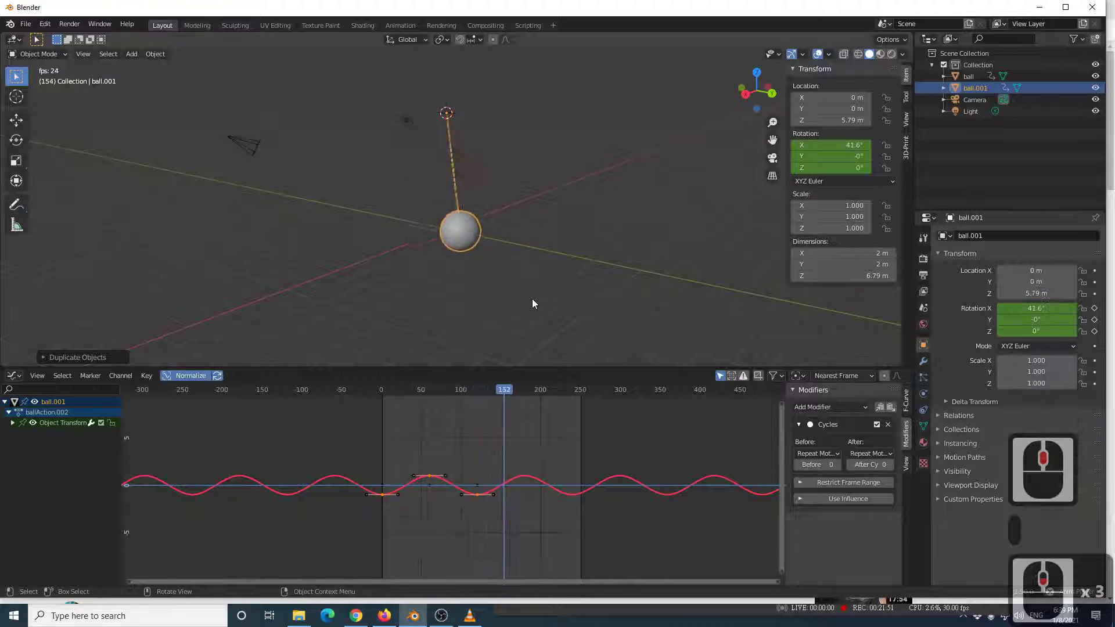
{"action": "key", "text": "space"}
{"action": "scroll", "coordinate": [532, 250], "scroll_direction": "up", "scroll_amount": 2}
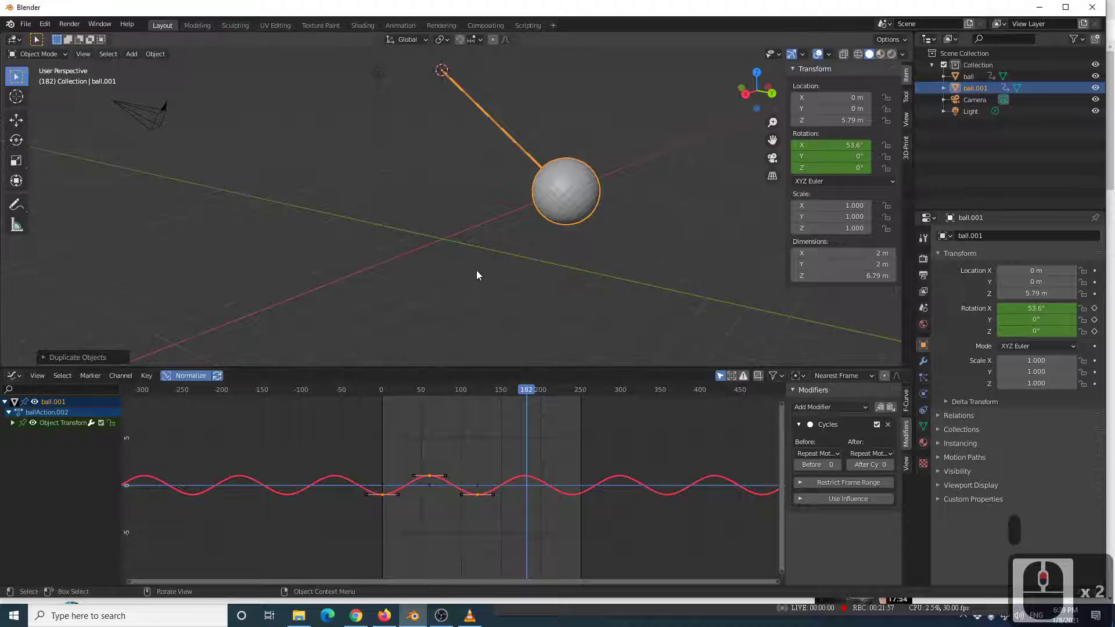
{"action": "scroll", "coordinate": [372, 271], "scroll_direction": "down", "scroll_amount": 3}
{"action": "middle_click_drag", "start_coordinate": [539, 281], "coordinate": [515, 291]}
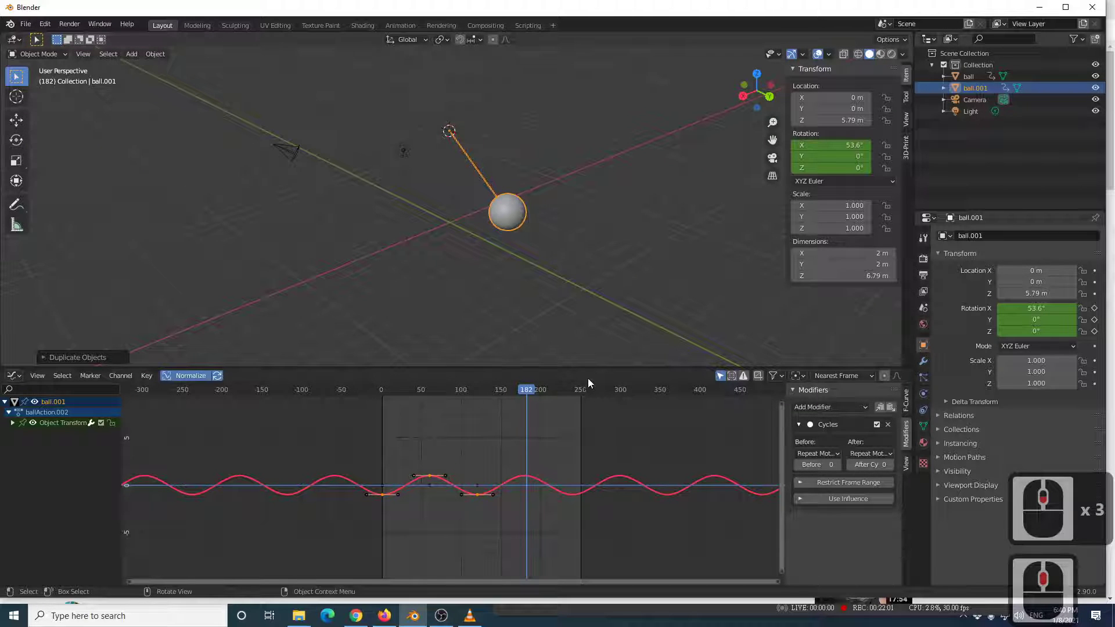
Return to frame 1 and switch the Graph Editor area to the Dope Sheet.
{"action": "key", "text": "shift+Left"}
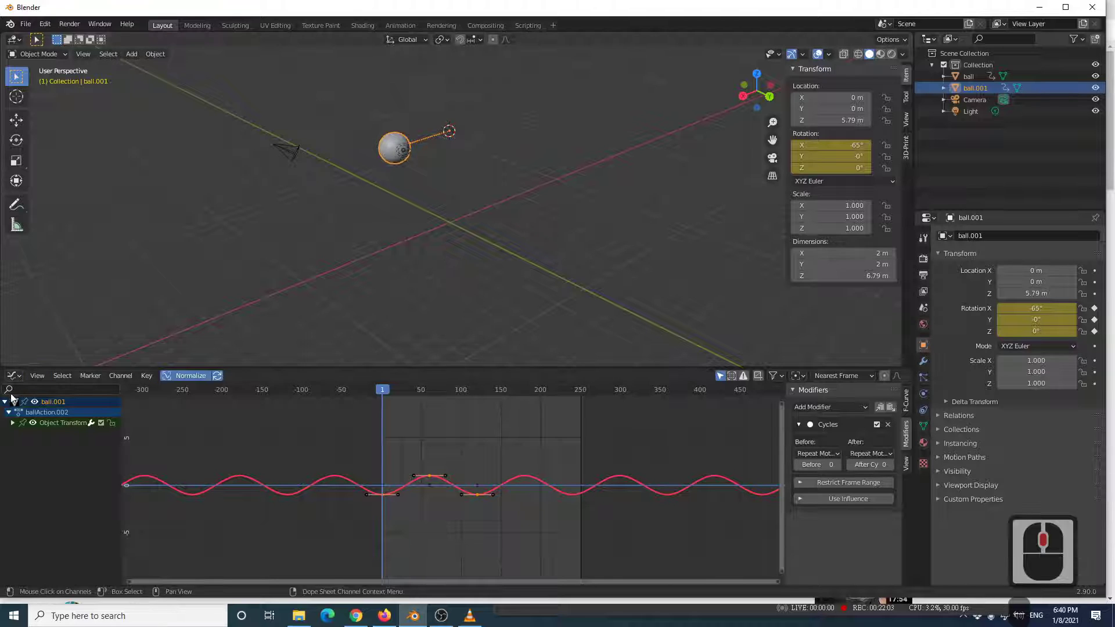
{"action": "left_click", "coordinate": [14, 376]}
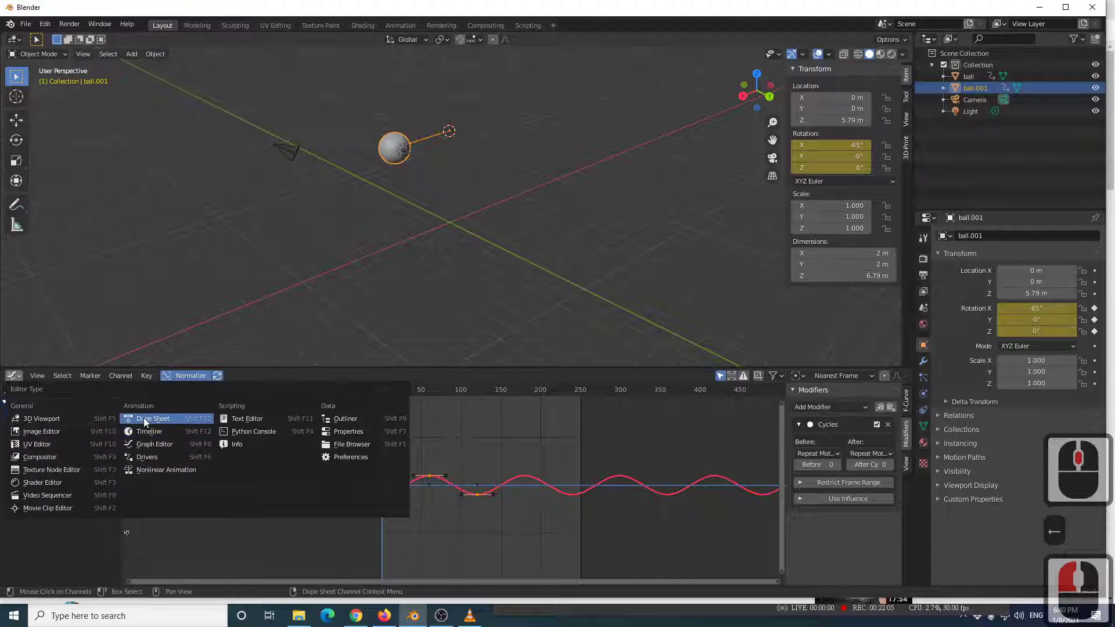
{"action": "left_click", "coordinate": [144, 417]}
{"action": "scroll", "coordinate": [433, 431], "scroll_direction": "down", "scroll_amount": 3}
{"action": "middle_click_drag", "start_coordinate": [438, 484], "coordinate": [436, 485]}
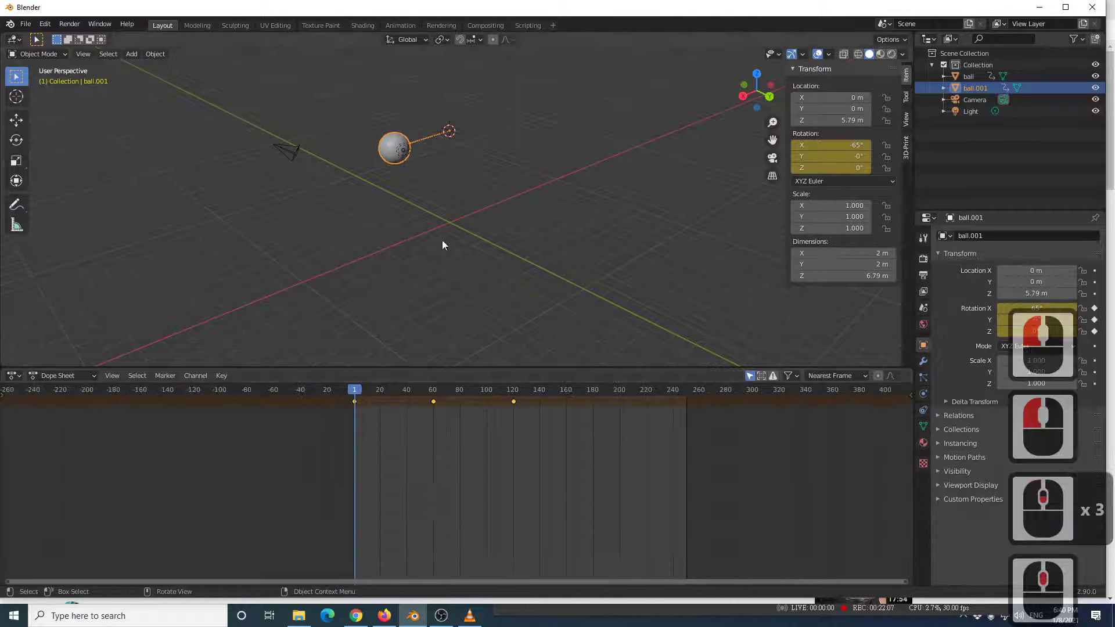
{"action": "scroll", "coordinate": [488, 273], "scroll_direction": "up", "scroll_amount": 3}
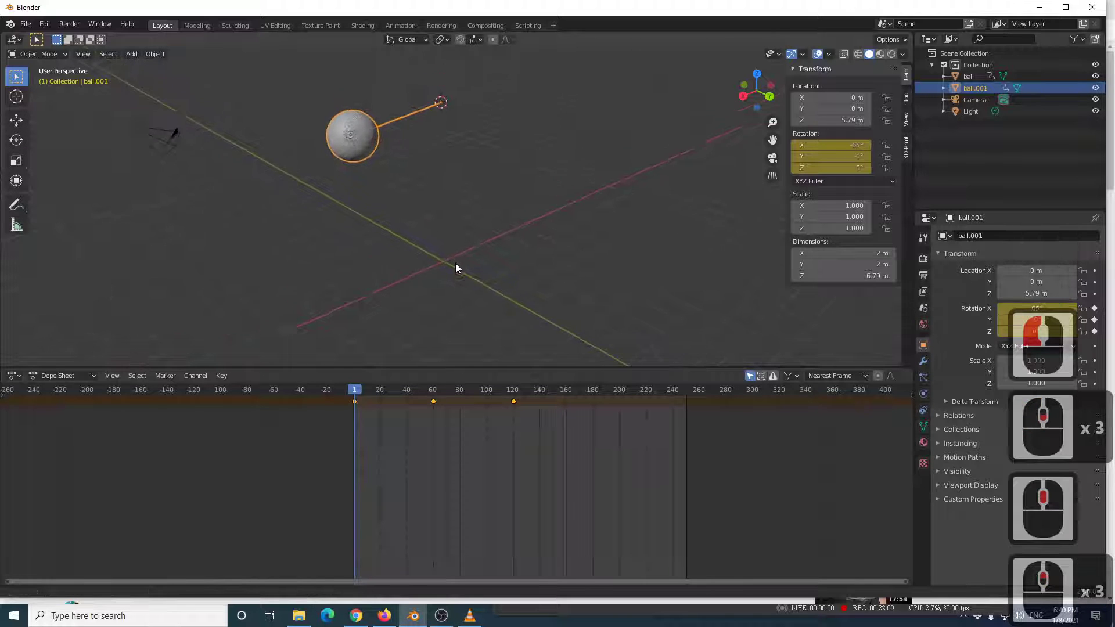
{"action": "middle_click_drag", "start_coordinate": [451, 259], "coordinate": [446, 256], "text": "shift"}
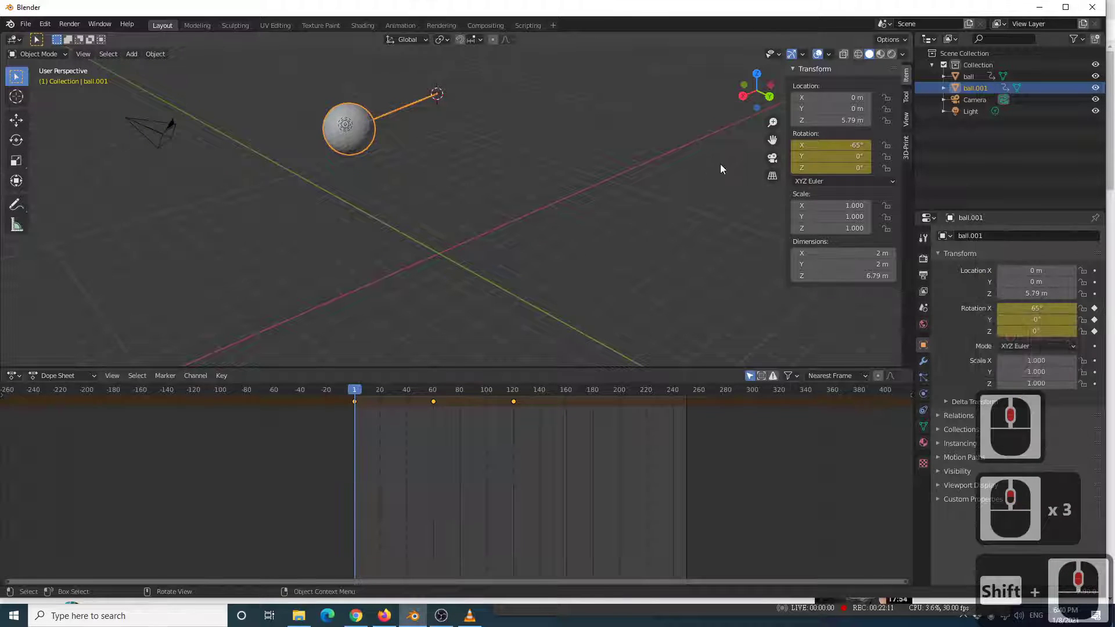
Rename the duplicated pendulum object ball.001 as ball2.
{"action": "left_click", "coordinate": [965, 76]}
{"action": "left_click", "coordinate": [977, 89]}
{"action": "double_click", "coordinate": [976, 88]}
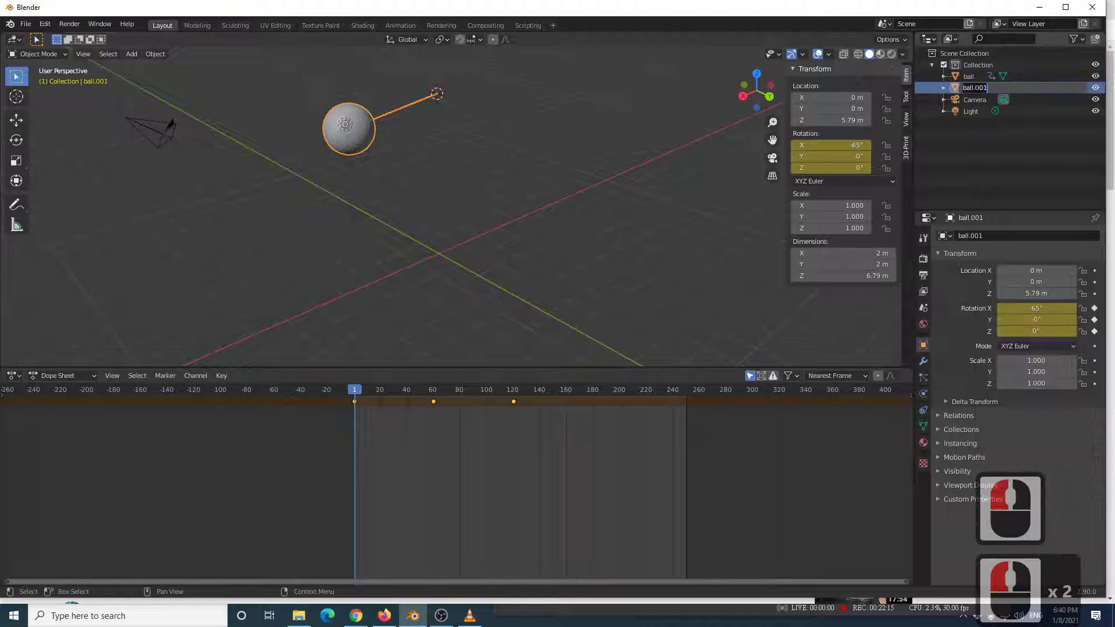
{"action": "left_click", "coordinate": [987, 87]}
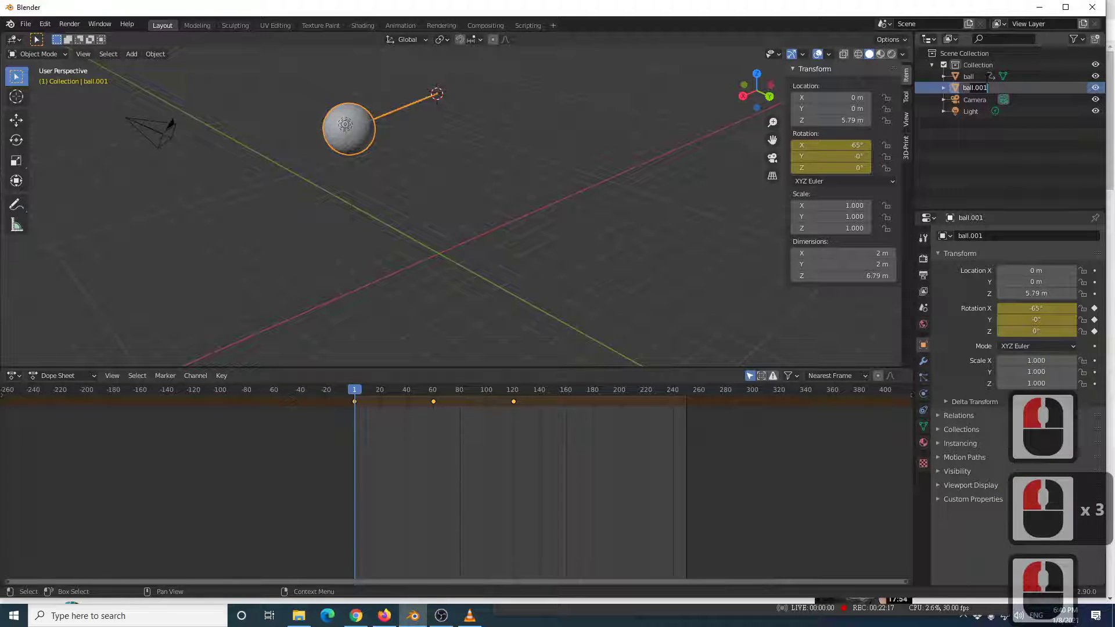
{"action": "key", "text": "BackSpace"}
{"action": "key", "text": "BackSpace"}
{"action": "key", "text": "BackSpace"}
{"action": "key", "text": "BackSpace"}
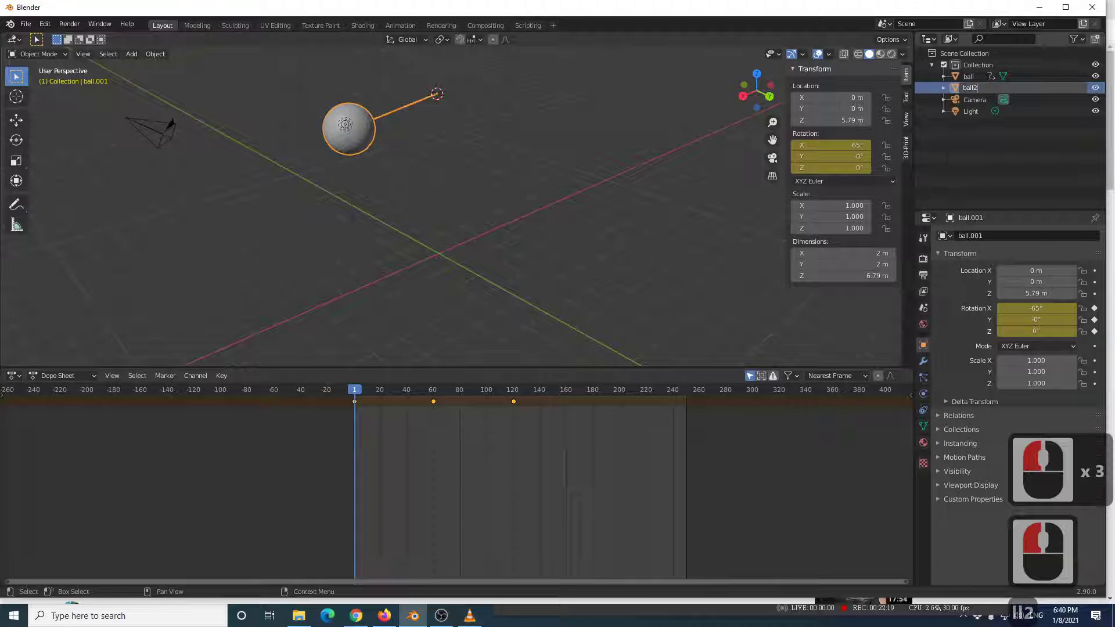
{"action": "type", "text": "2"}
{"action": "left_click", "coordinate": [981, 150]}
Rename the original pendulum object as ball1.
{"action": "double_click", "coordinate": [977, 77]}
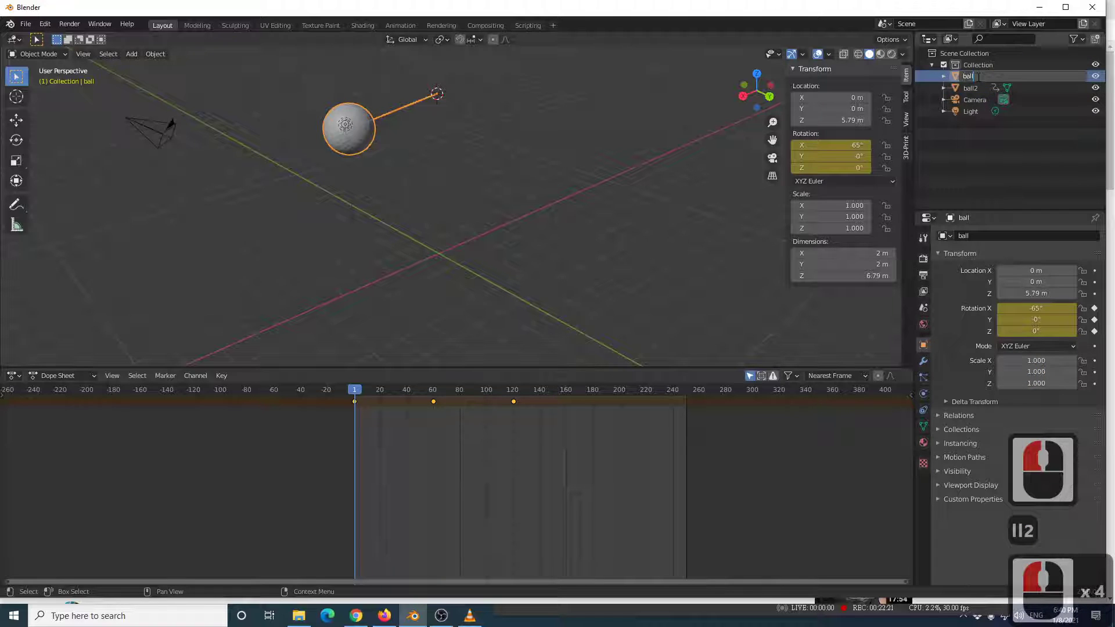
{"action": "type", "text": "1"}
{"action": "left_click", "coordinate": [972, 132]}
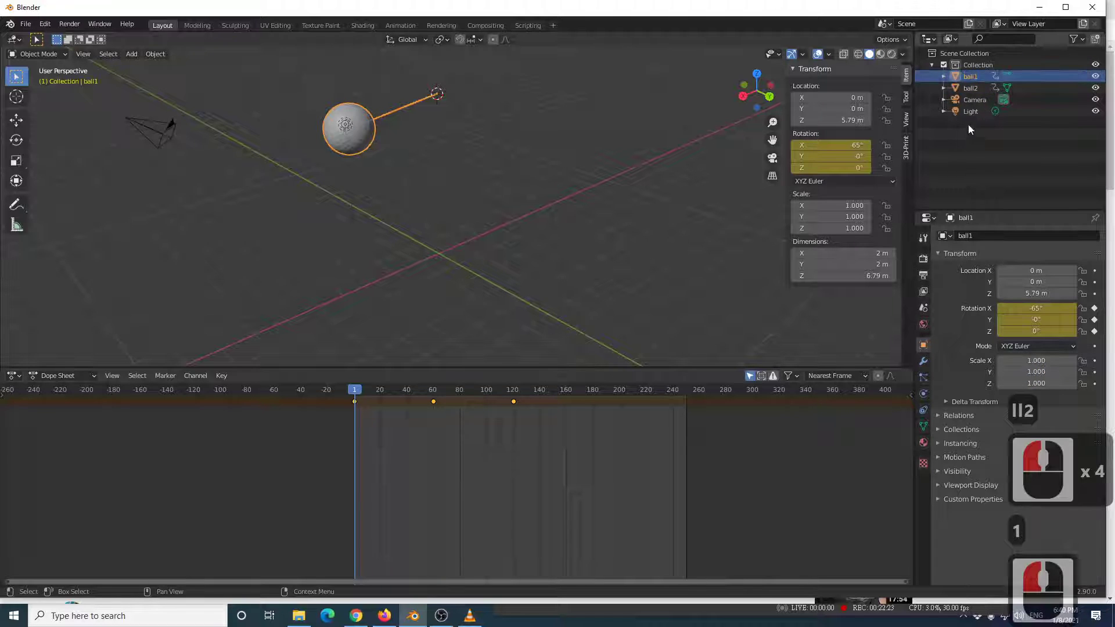
Select ball2 and pick its keyframe at frame 1 in the Dope Sheet.
{"action": "left_click", "coordinate": [970, 89]}
{"action": "scroll", "coordinate": [434, 197], "scroll_direction": "down", "scroll_amount": 2}
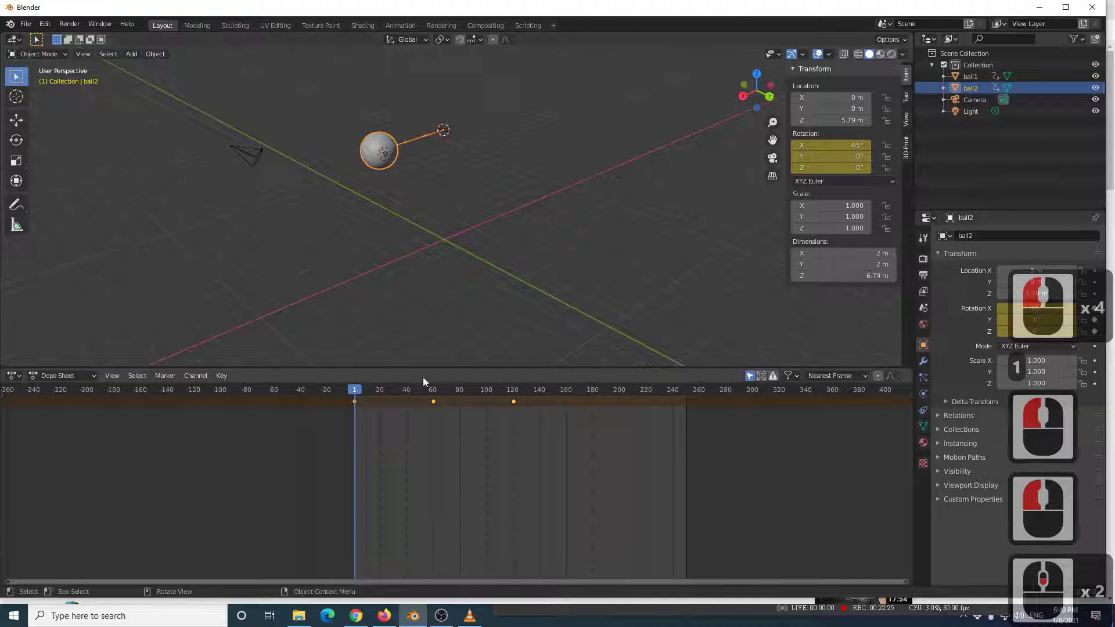
{"action": "scroll", "coordinate": [416, 430], "scroll_direction": "up", "scroll_amount": 1}
{"action": "left_click", "coordinate": [346, 402]}
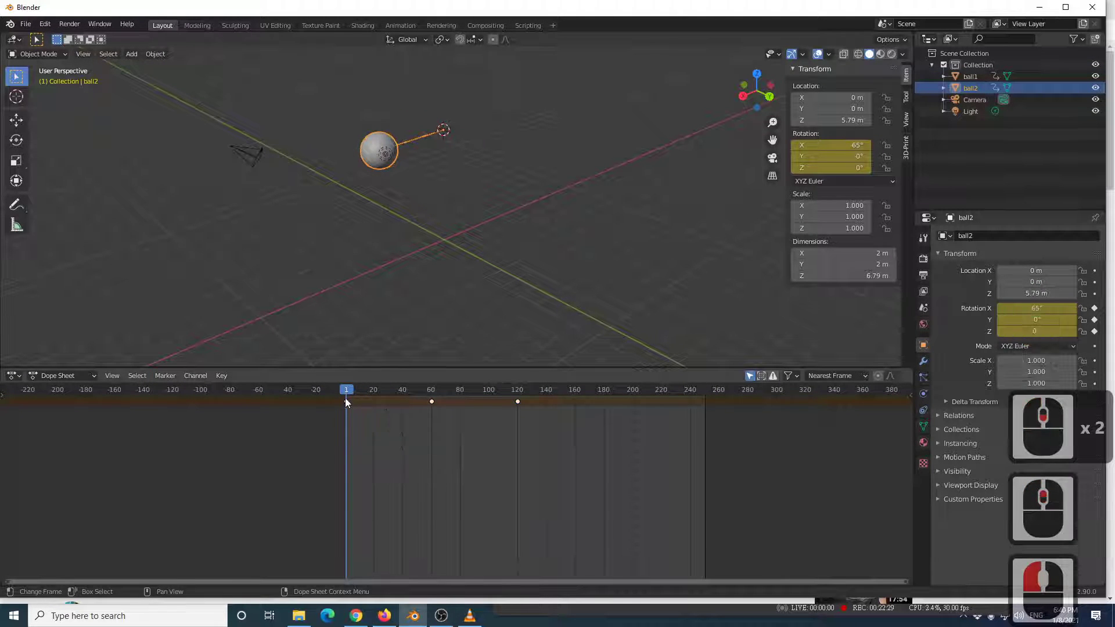
{"action": "left_click", "coordinate": [432, 401]}
{"action": "left_click", "coordinate": [517, 401]}
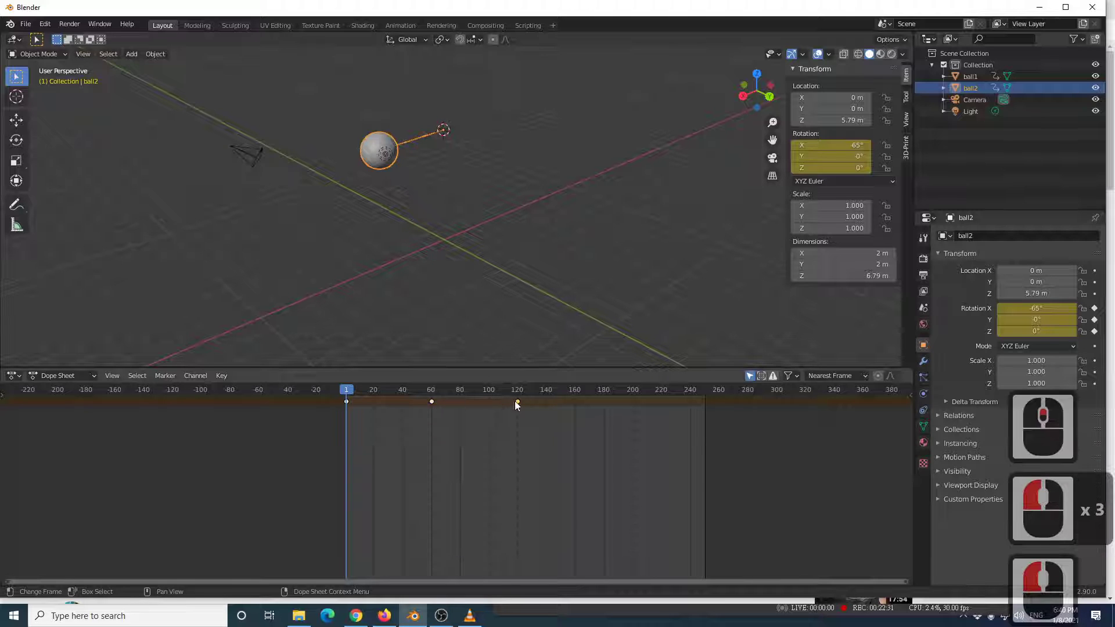
{"action": "left_click", "coordinate": [432, 402]}
{"action": "scroll", "coordinate": [412, 442], "scroll_direction": "up", "scroll_amount": 2}
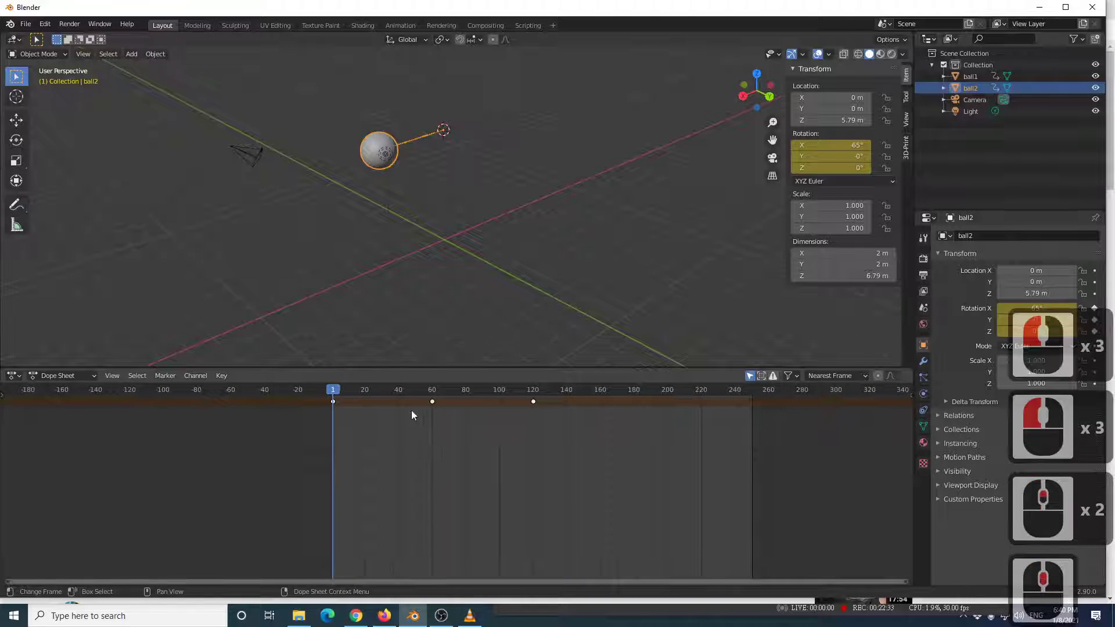
{"action": "left_click", "coordinate": [333, 400]}
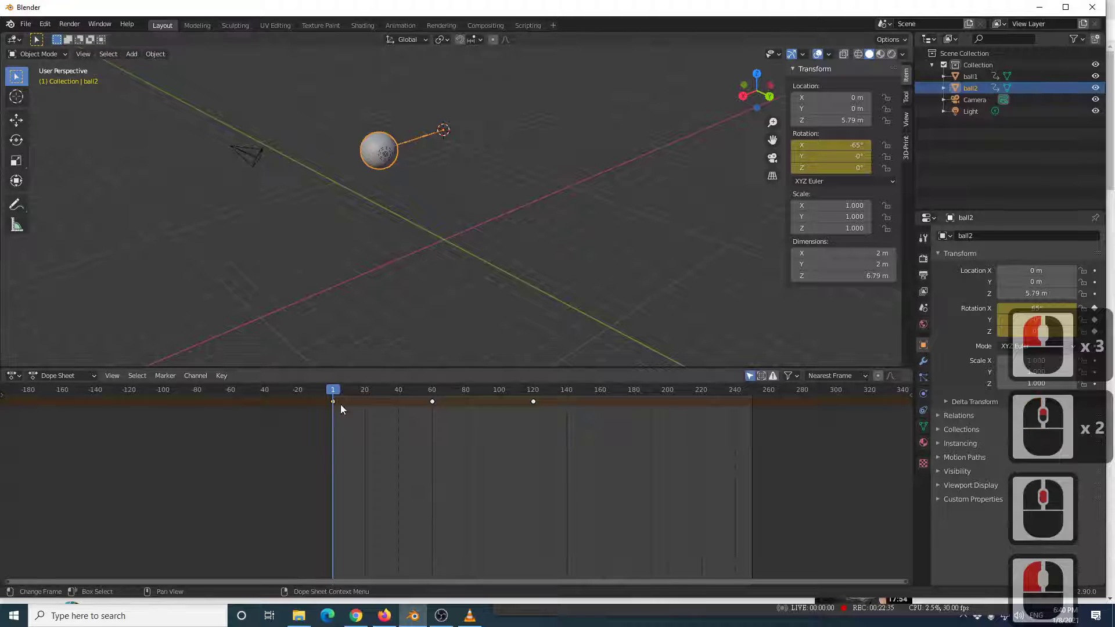
At frame 1, set ball2's Y rotation to -65° and X rotation to 0°, and replace its rotation keyframes.
{"action": "double_click", "coordinate": [834, 155]}
{"action": "key", "text": "BackSpace"}
{"action": "type", "text": "-65"}
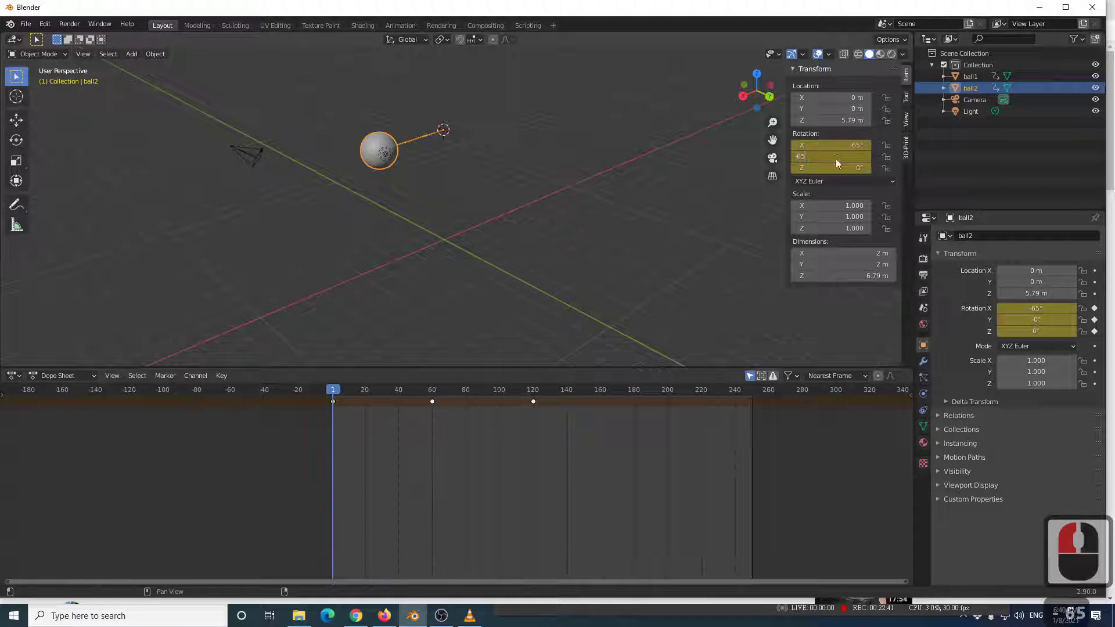
{"action": "key", "text": "Return"}
{"action": "double_click", "coordinate": [847, 144]}
{"action": "type", "text": "0"}
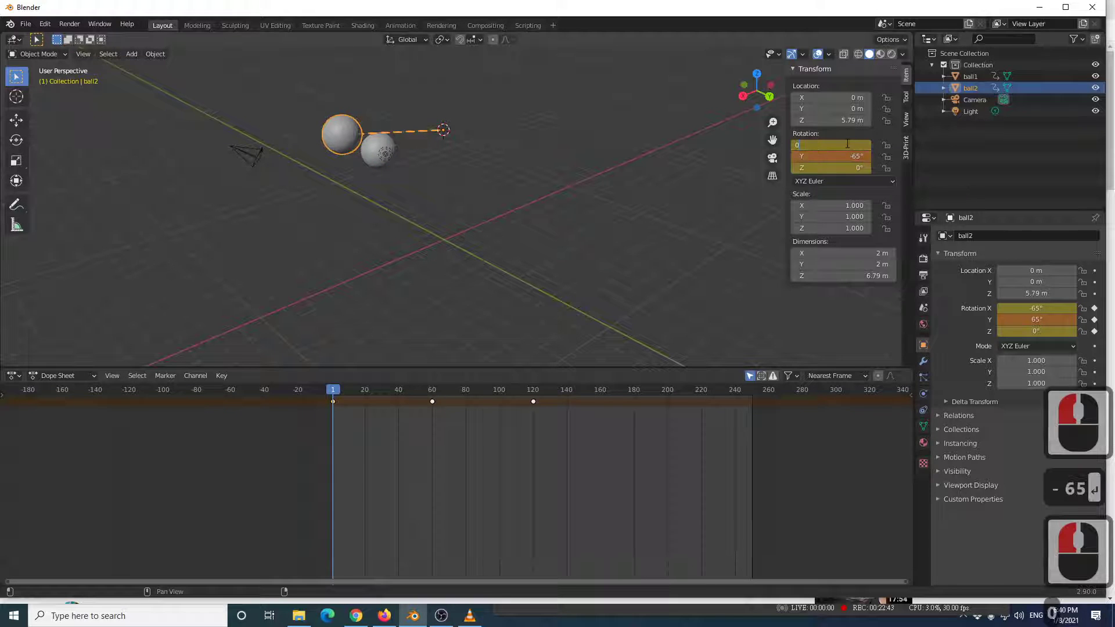
{"action": "key", "text": "Return"}
{"action": "right_click", "coordinate": [816, 156]}
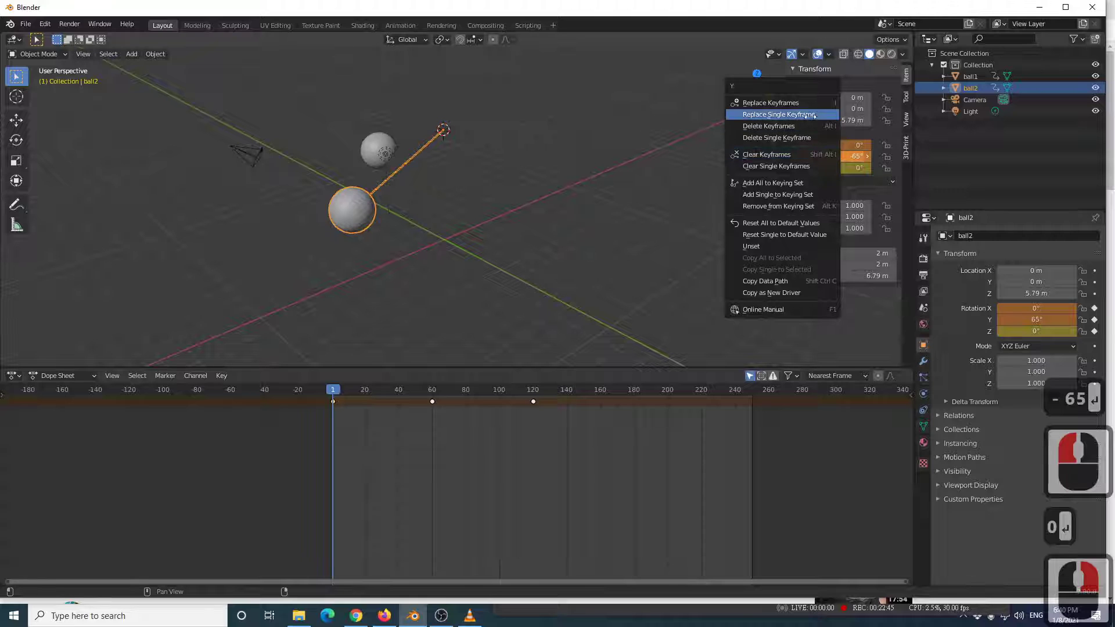
{"action": "left_click", "coordinate": [770, 103]}
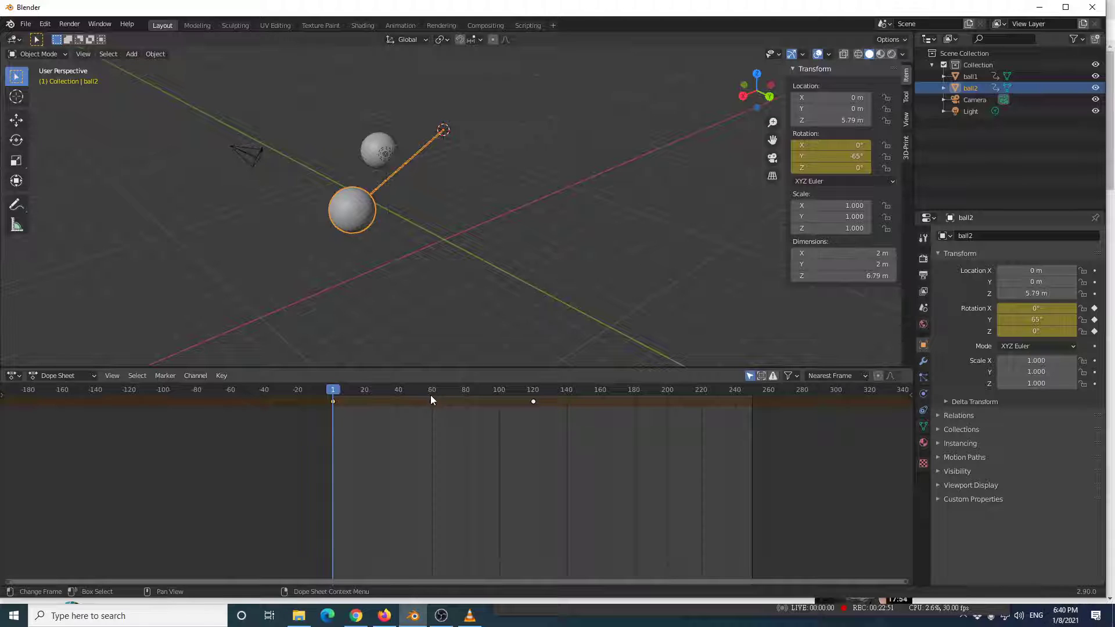
Go to ball2's keyframe at frame 60 and examine the pendulum's pose from the side.
{"action": "left_click", "coordinate": [430, 395]}
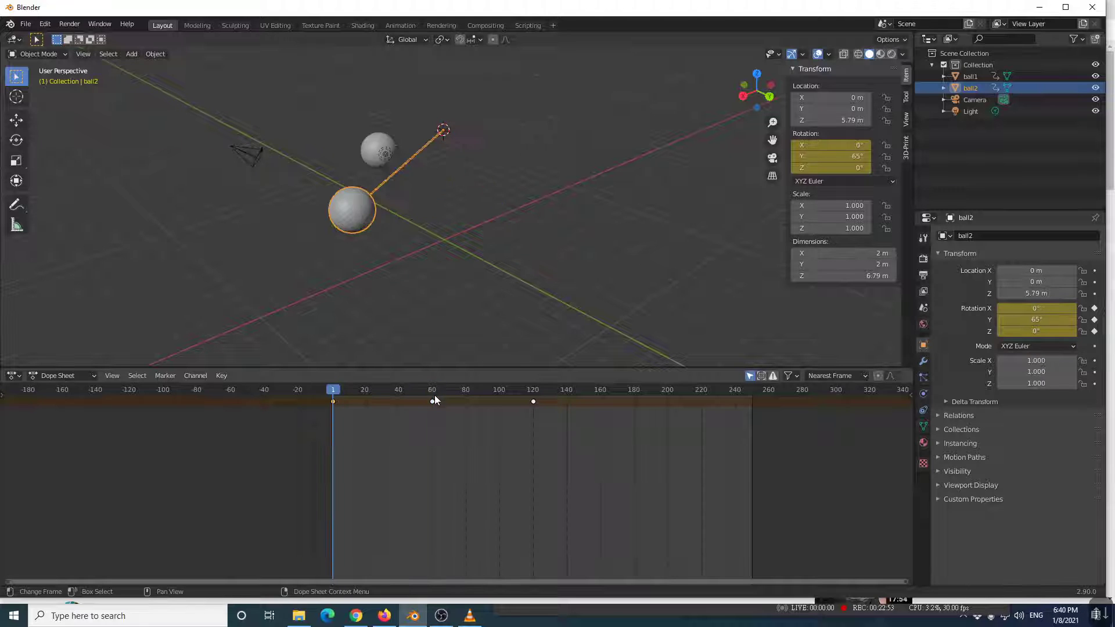
{"action": "key", "text": "shift+Left"}
{"action": "left_click", "coordinate": [434, 395]}
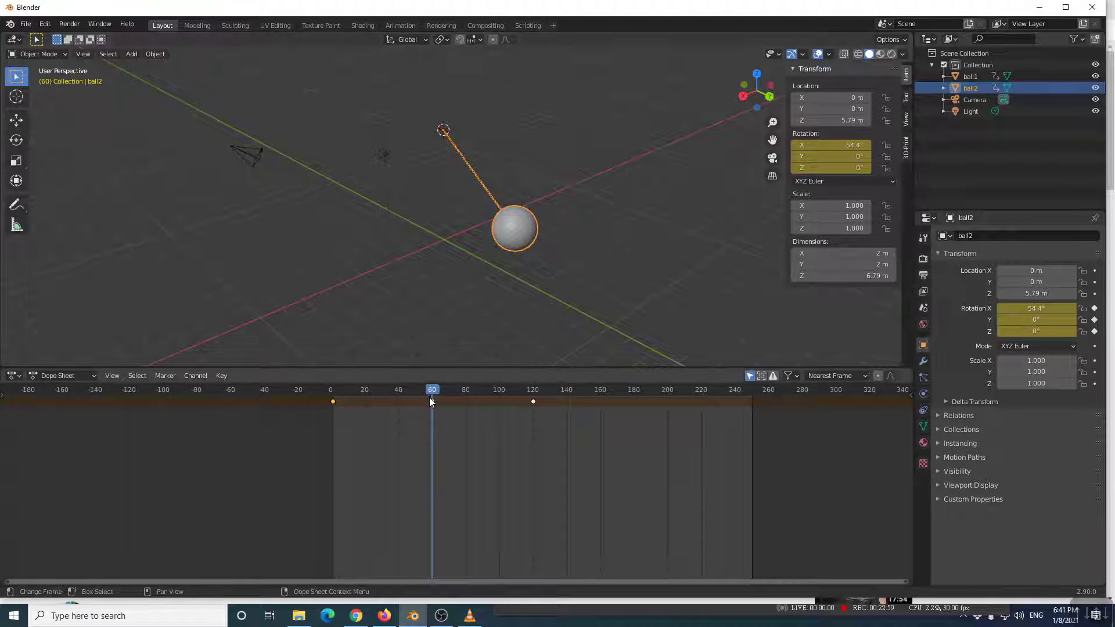
{"action": "left_click", "coordinate": [500, 253]}
{"action": "left_click", "coordinate": [511, 235]}
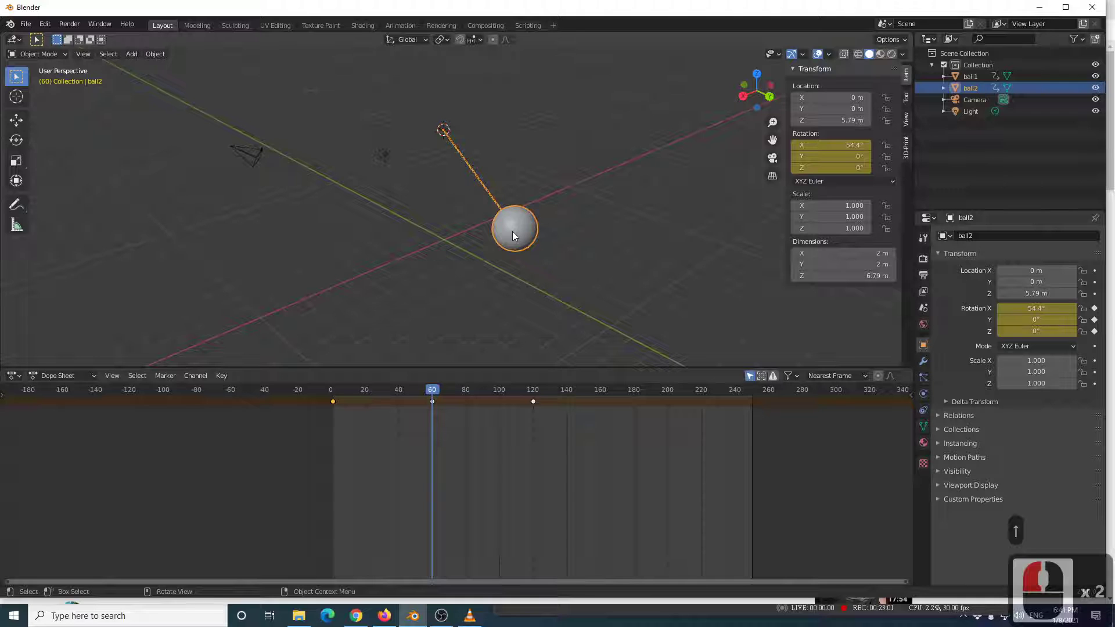
{"action": "middle_click_drag", "start_coordinate": [551, 235], "coordinate": [654, 207]}
{"action": "scroll", "coordinate": [586, 238], "scroll_direction": "down", "scroll_amount": 1}
{"action": "key", "text": "Up"}
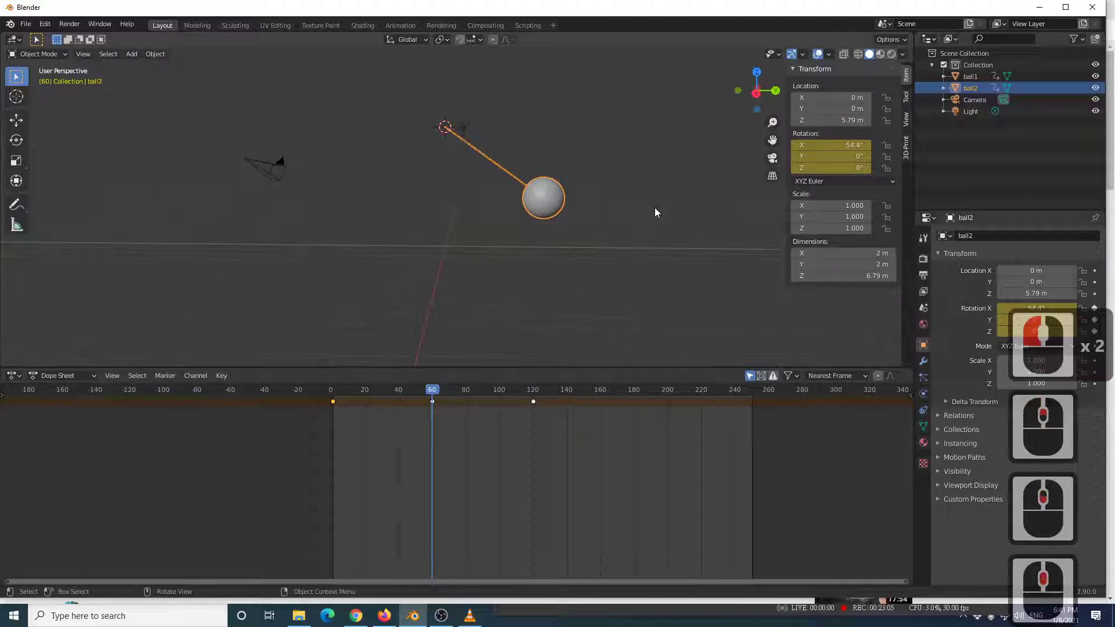
{"action": "key", "text": "Down"}
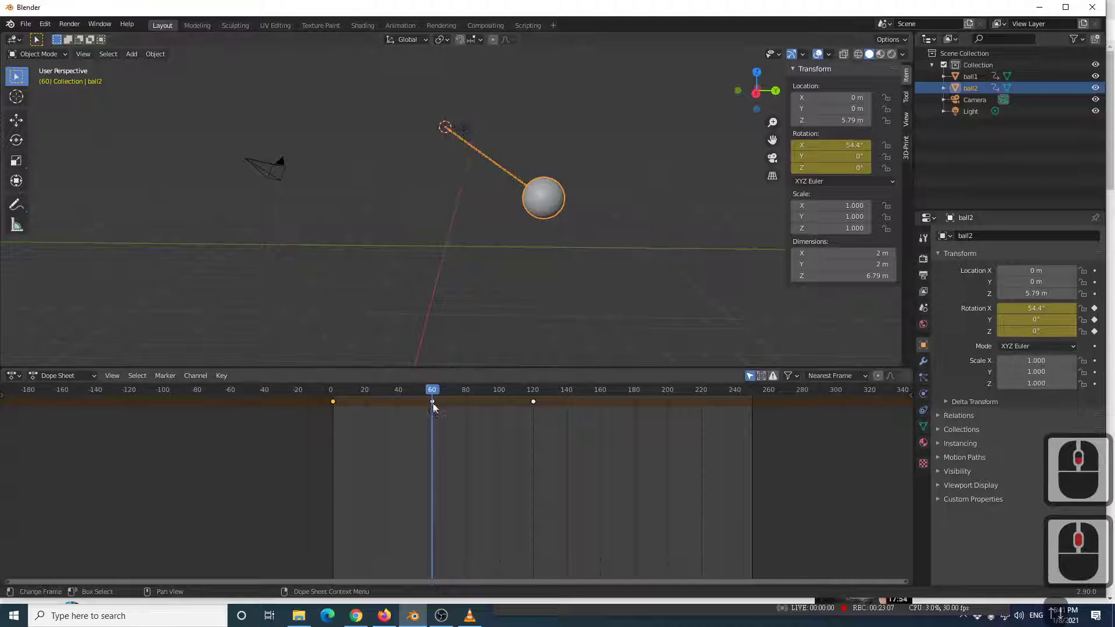
Set ball1's X rotation to 65° at frame 60 and replace its rotation keyframes.
{"action": "left_click", "coordinate": [970, 76]}
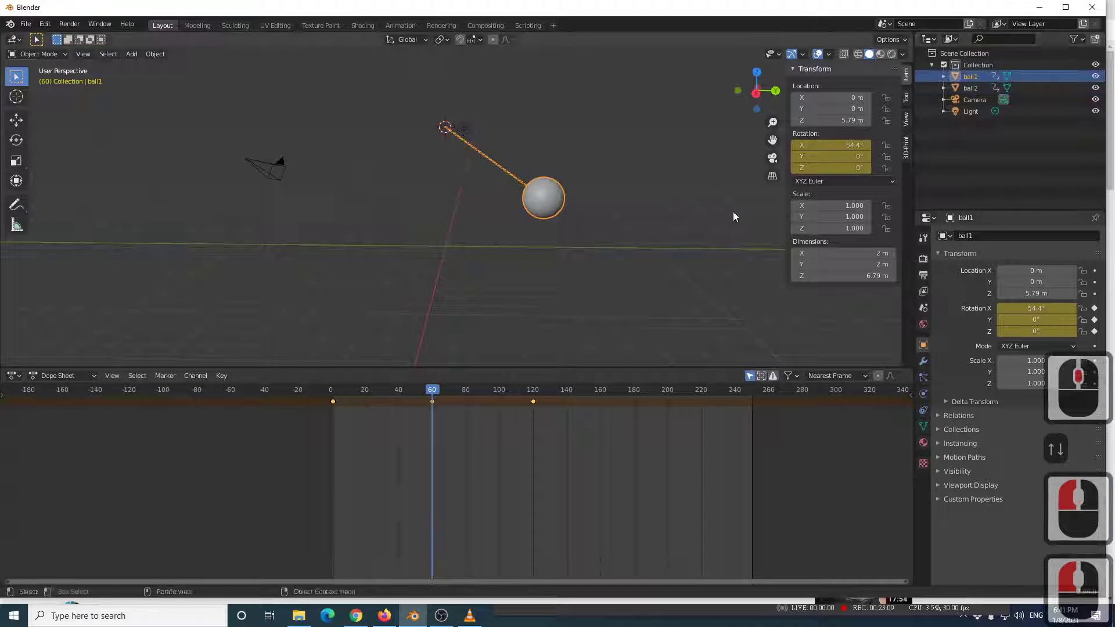
{"action": "key", "text": "Up"}
{"action": "key", "text": "Up"}
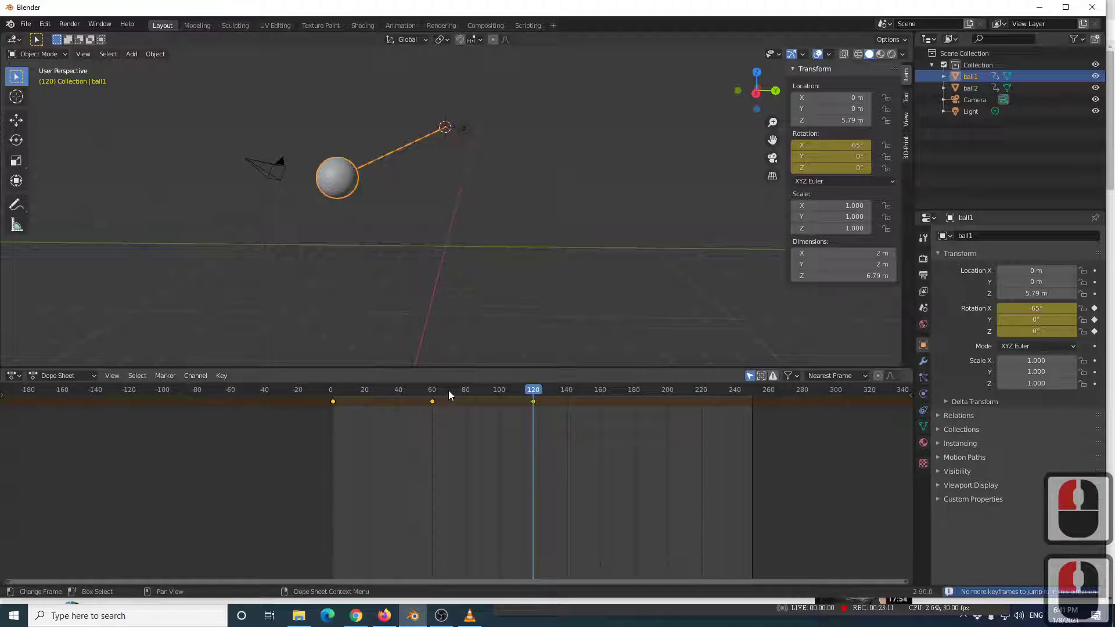
{"action": "key", "text": "Down"}
{"action": "key", "text": "Down"}
{"action": "key", "text": "Up"}
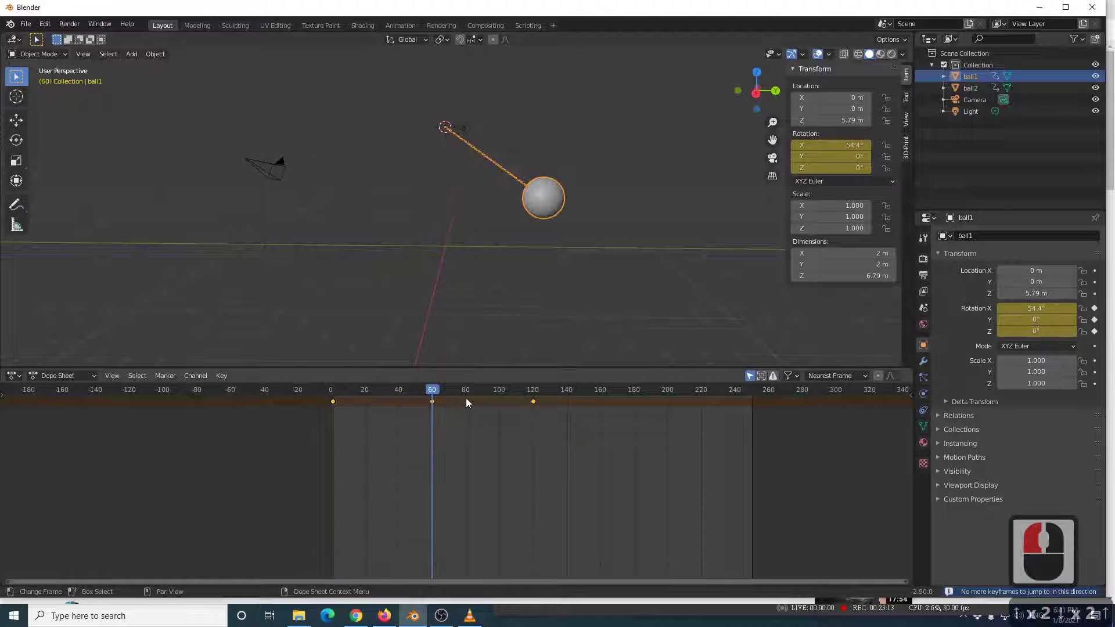
{"action": "left_click", "coordinate": [824, 146]}
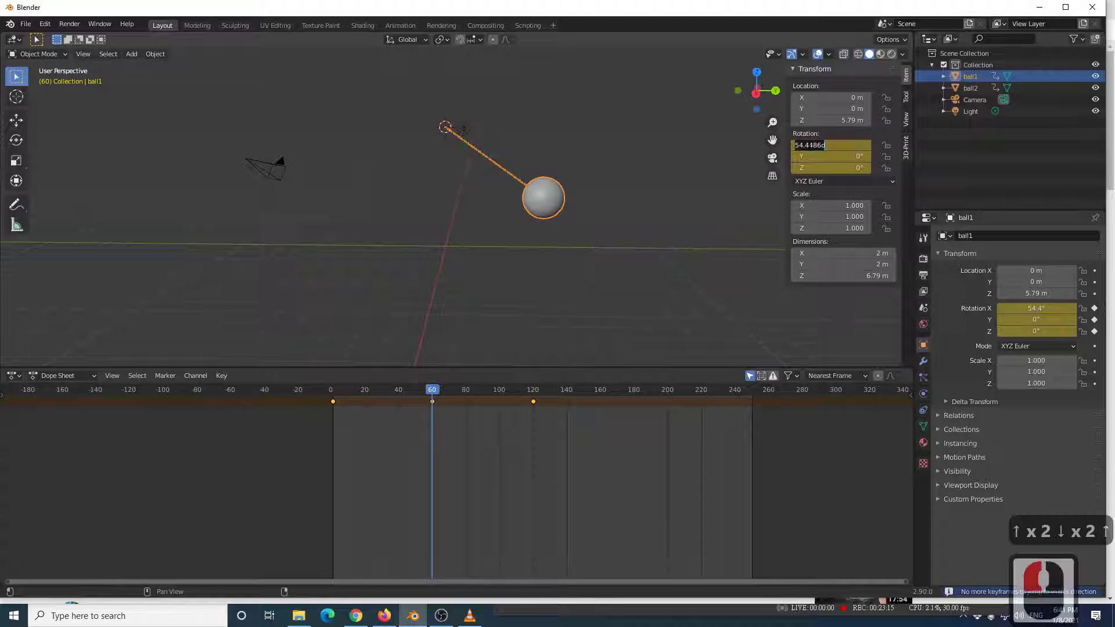
{"action": "type", "text": "65"}
{"action": "key", "text": "Return"}
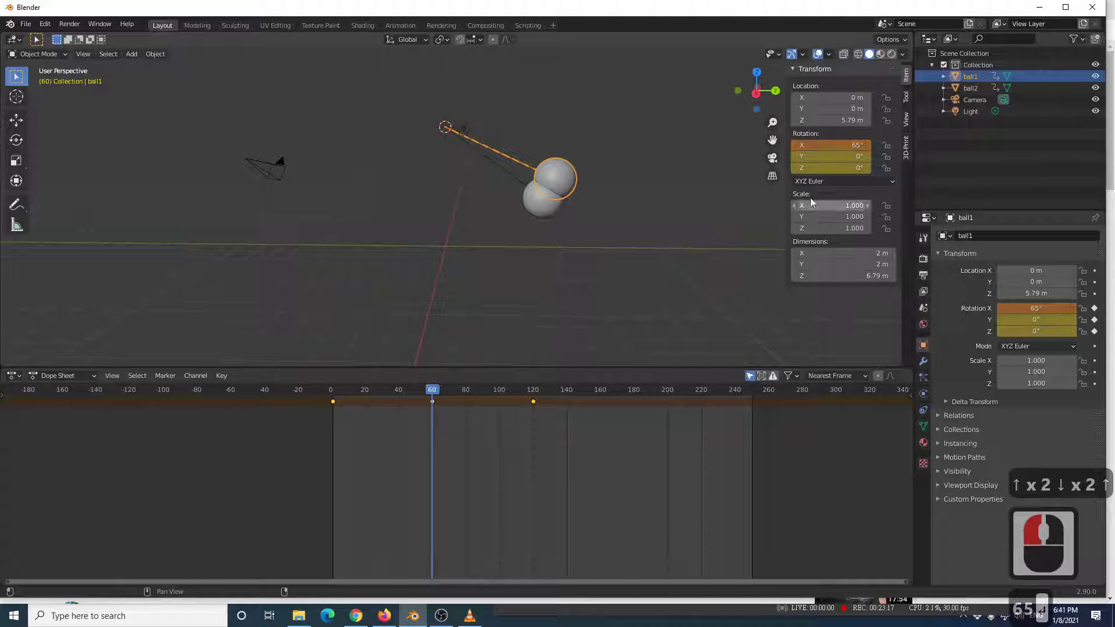
{"action": "key", "text": "i"}
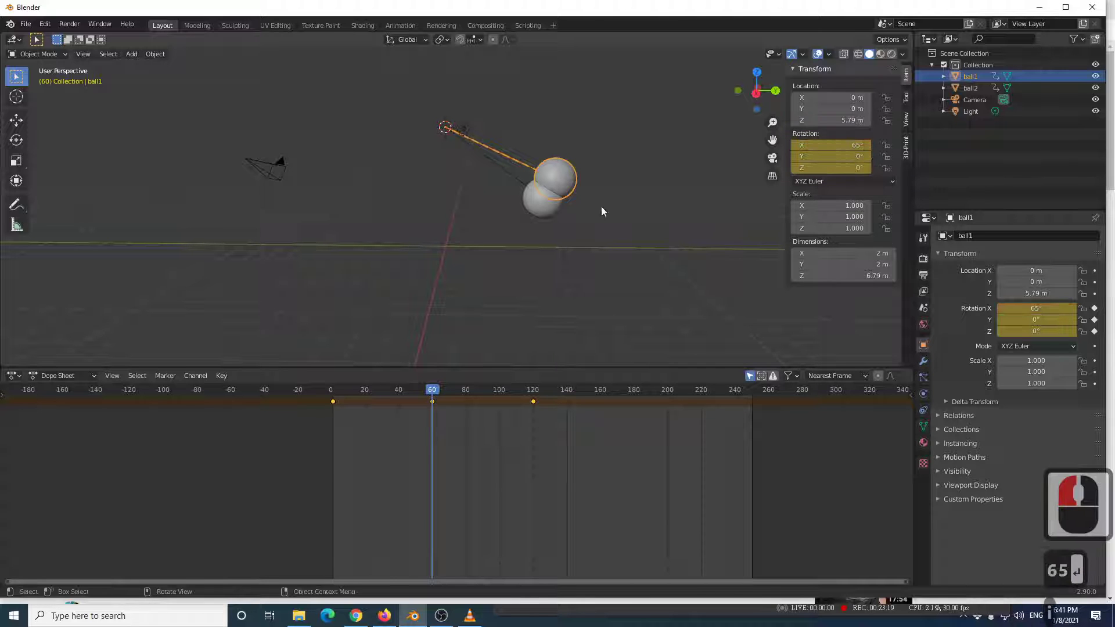
Preview ball1's swing after frame 60, return to frame 1 and re-enter ball2's Y rotation as -65°.
{"action": "left_click_drag", "start_coordinate": [428, 390], "coordinate": [521, 387]}
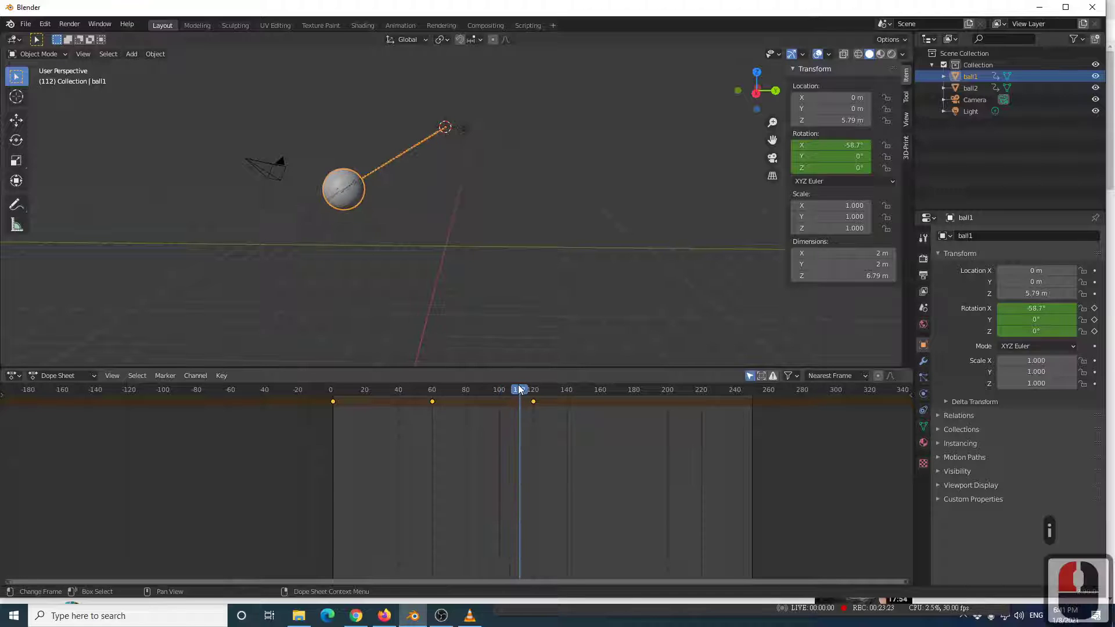
{"action": "key", "text": "shift+Left"}
{"action": "left_click", "coordinate": [447, 196]}
{"action": "middle_click_drag", "start_coordinate": [486, 223], "coordinate": [370, 232]}
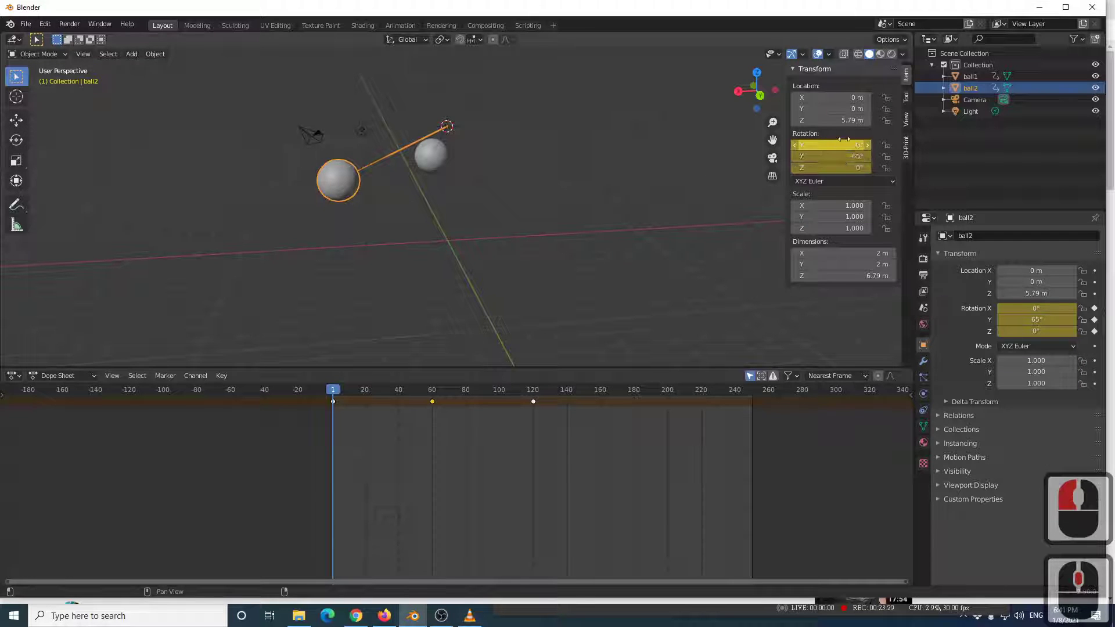
{"action": "left_click", "coordinate": [836, 157]}
{"action": "type", "text": "-65"}
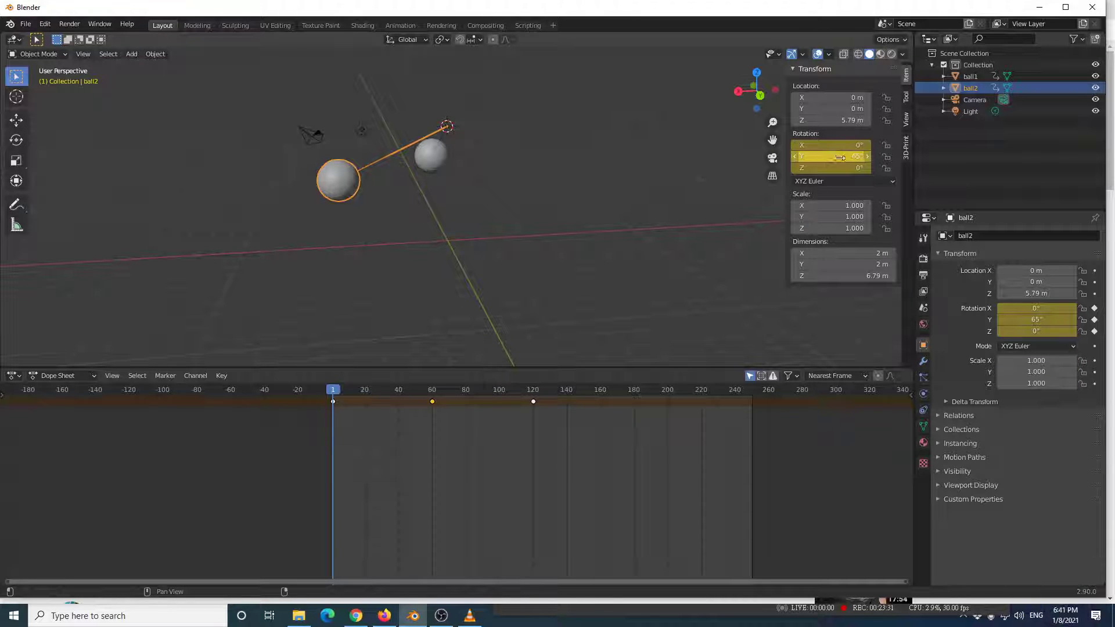
{"action": "key", "text": "Return"}
At frame 60, set ball2's X rotation to 0° and Y rotation to 65°, and replace its rotation keyframes.
{"action": "key", "text": "Down"}
{"action": "key", "text": "Up"}
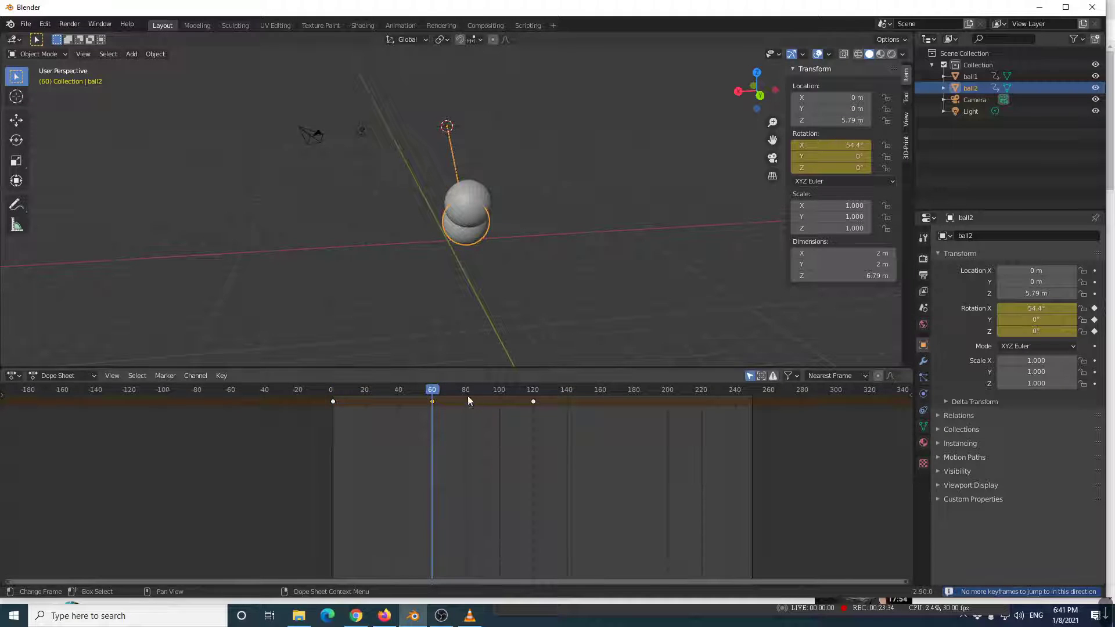
{"action": "left_click", "coordinate": [824, 145]}
{"action": "type", "text": "0"}
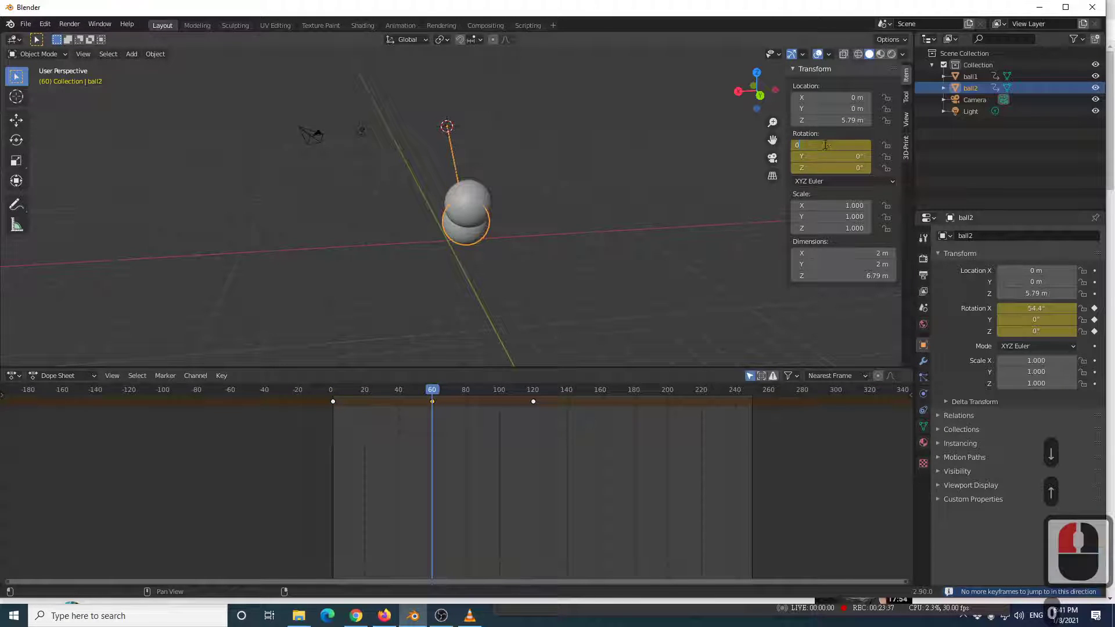
{"action": "double_click", "coordinate": [829, 154]}
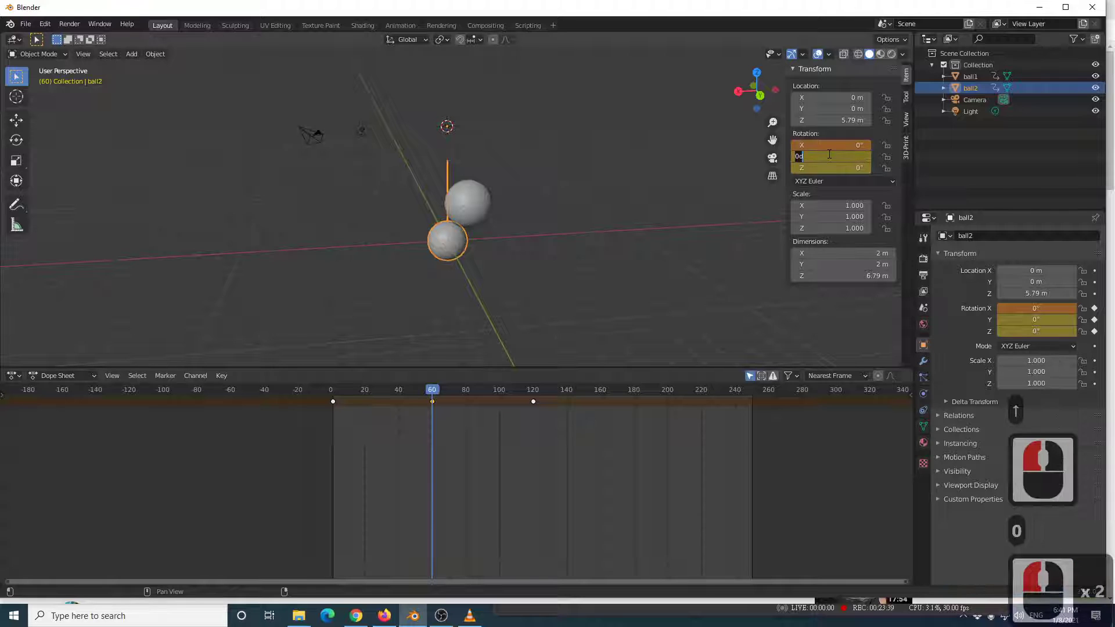
{"action": "type", "text": "65"}
{"action": "key", "text": "Return"}
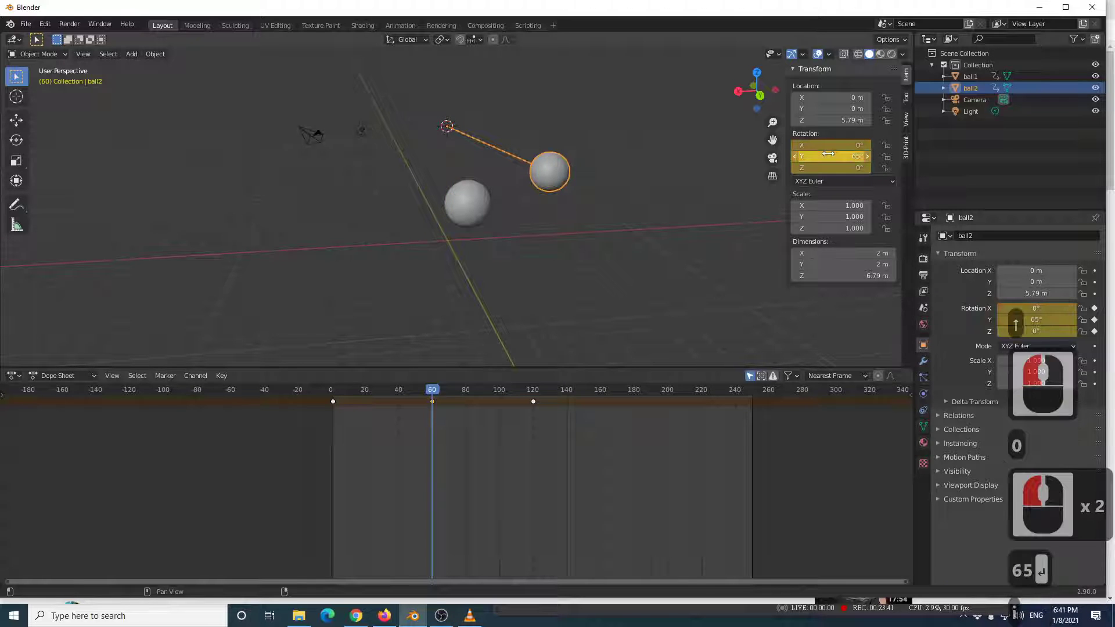
At frame 120, set ball2's Y rotation to -65° and X rotation to 0°, and replace its rotation keyframes.
{"action": "left_click", "coordinate": [535, 396]}
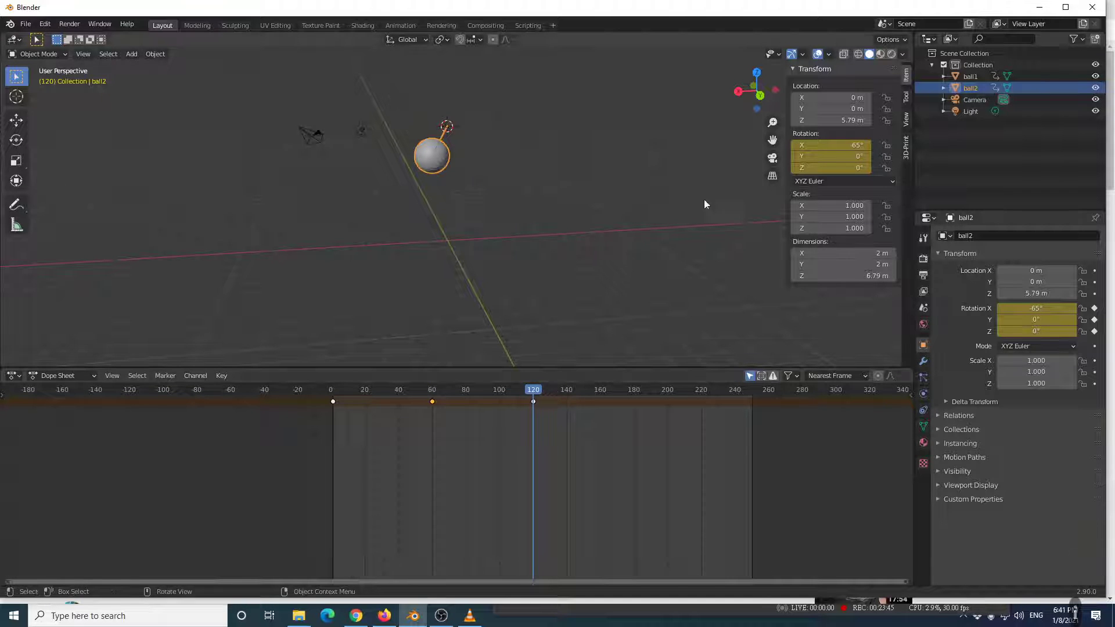
{"action": "left_click", "coordinate": [829, 156]}
{"action": "key", "text": "BackSpace"}
{"action": "type", "text": "-65"}
{"action": "key", "text": "Return"}
{"action": "left_click", "coordinate": [834, 145]}
{"action": "type", "text": "0"}
{"action": "key", "text": "Return"}
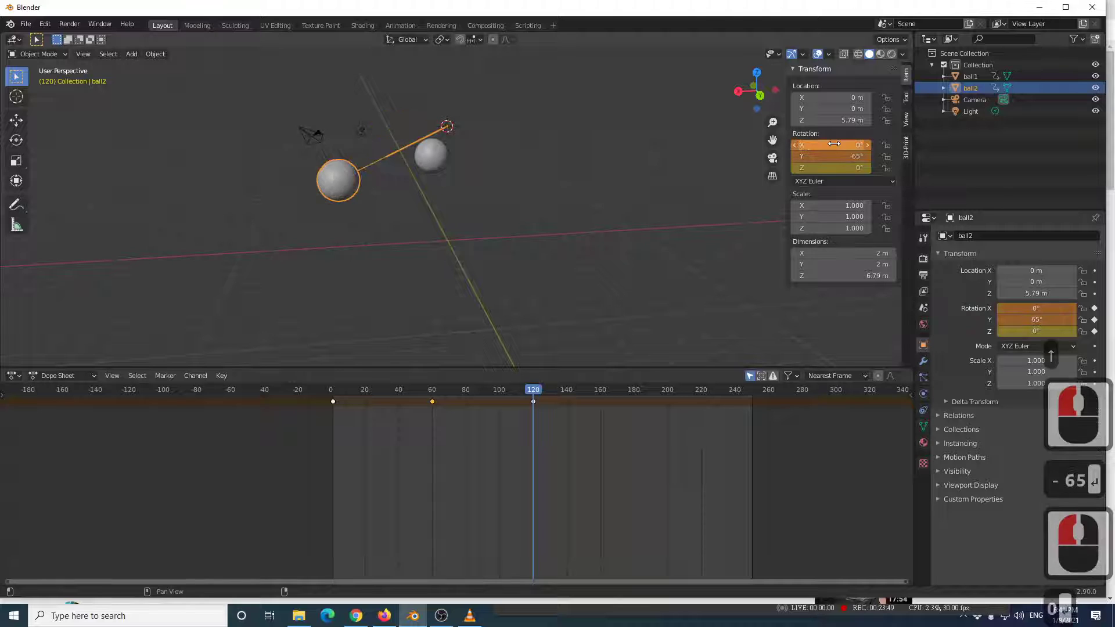
{"action": "key", "text": "i"}
Play the animation and examine how both pendulums swing from different viewing angles.
{"action": "middle_click_drag", "start_coordinate": [410, 296], "coordinate": [526, 289]}
{"action": "key", "text": "space"}
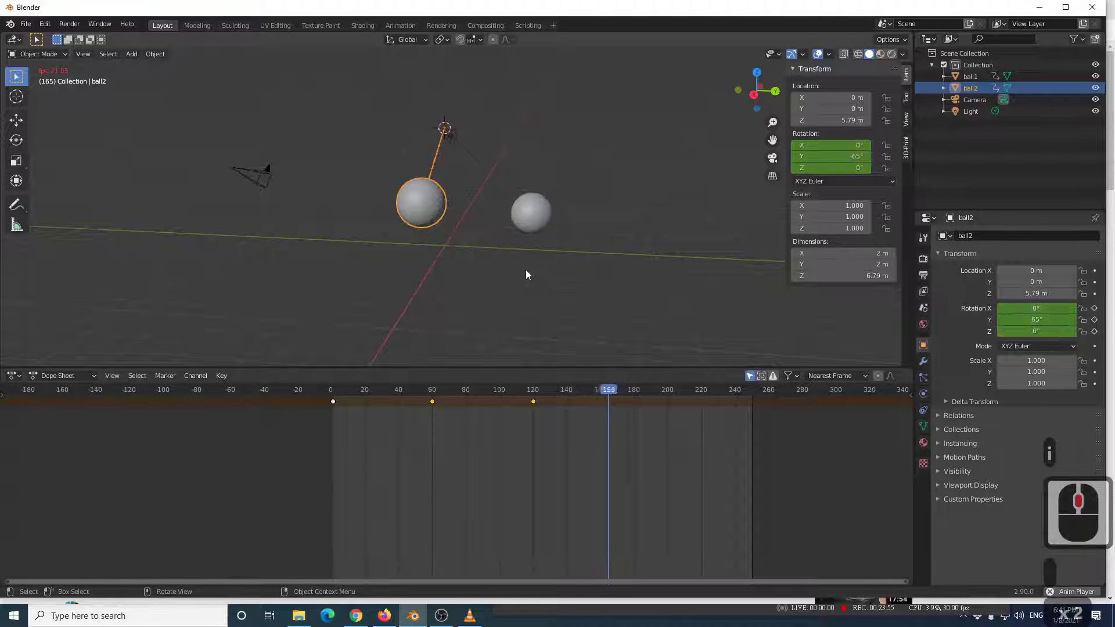
{"action": "middle_click_drag", "start_coordinate": [526, 270], "coordinate": [478, 294]}
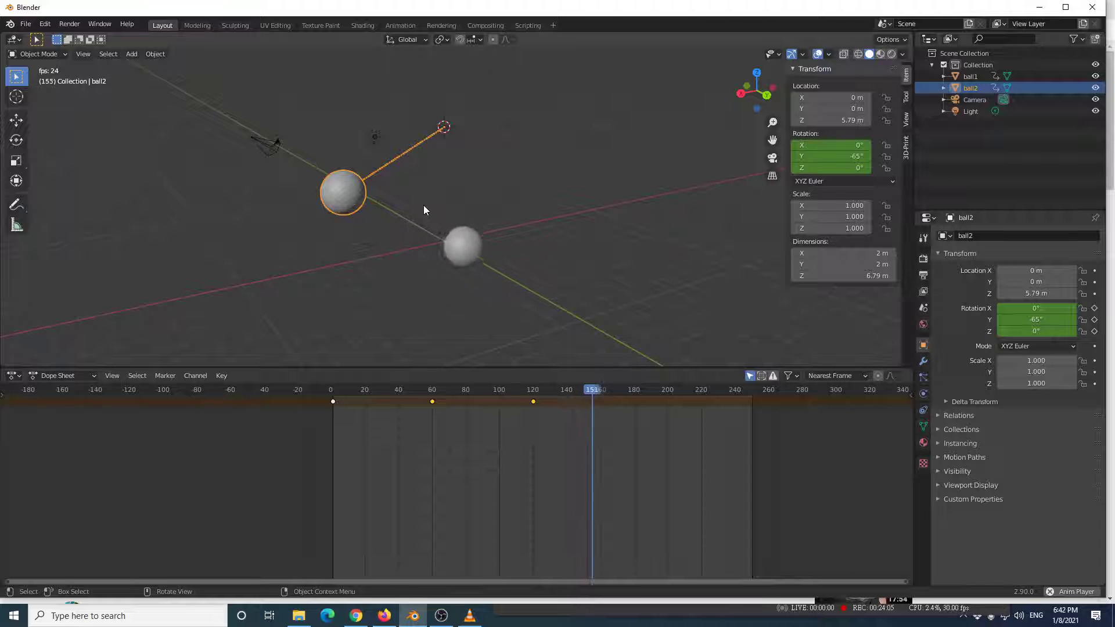
{"action": "key", "text": "space"}
Open the Graph Editor for ball2 and select the three keyframes of its Y rotation curve at frames 1, 60 and 120.
{"action": "left_click", "coordinate": [14, 376]}
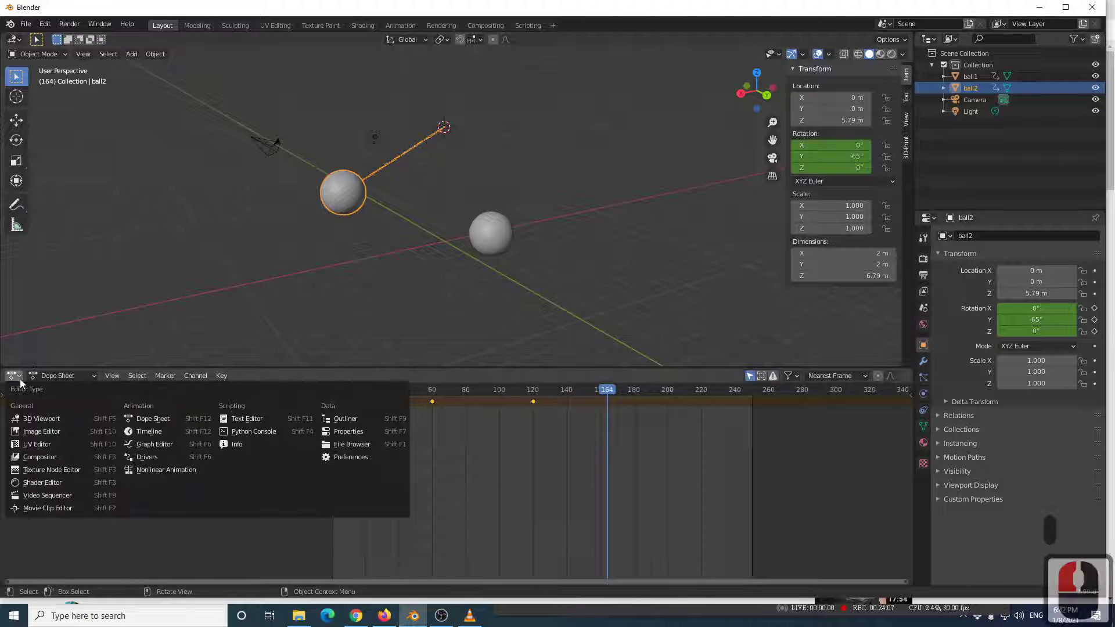
{"action": "left_click", "coordinate": [148, 444]}
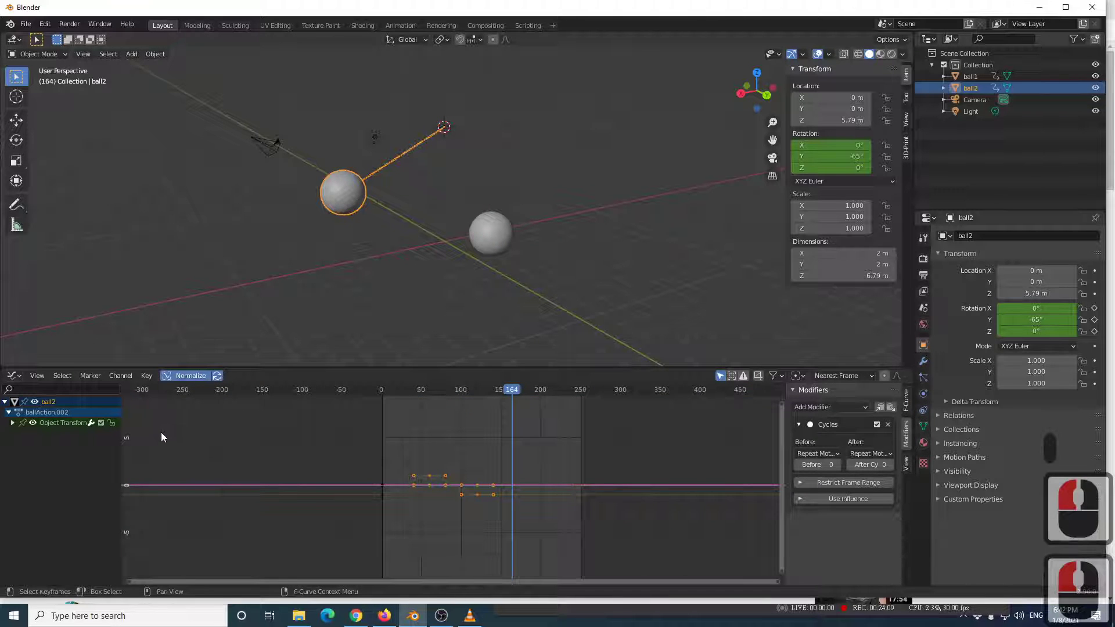
{"action": "scroll", "coordinate": [395, 462], "scroll_direction": "up", "scroll_amount": 9}
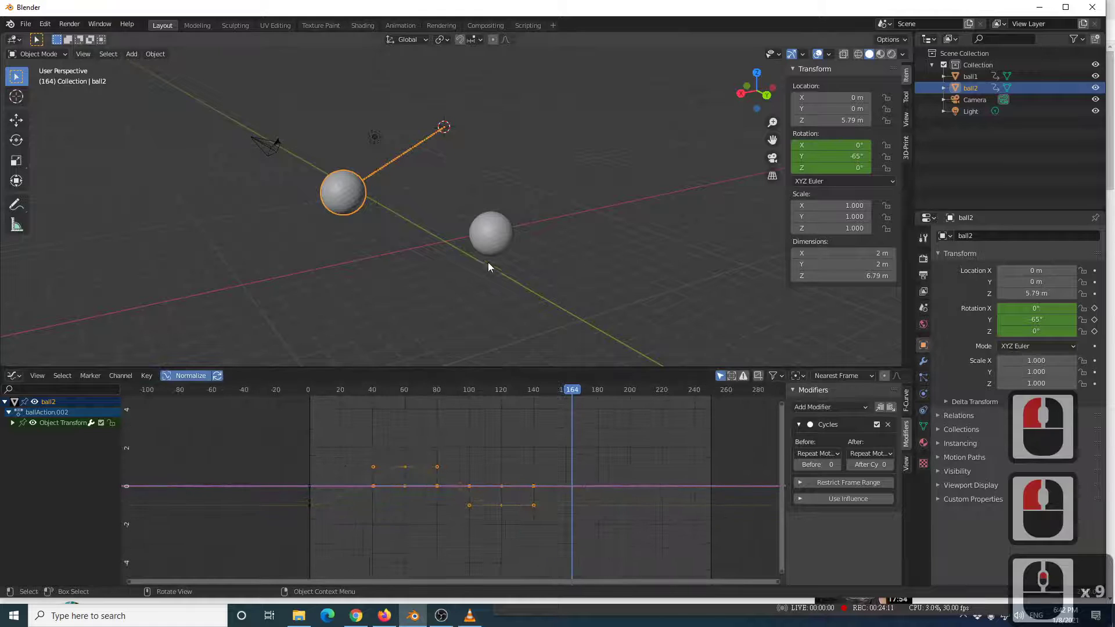
{"action": "left_click", "coordinate": [312, 506]}
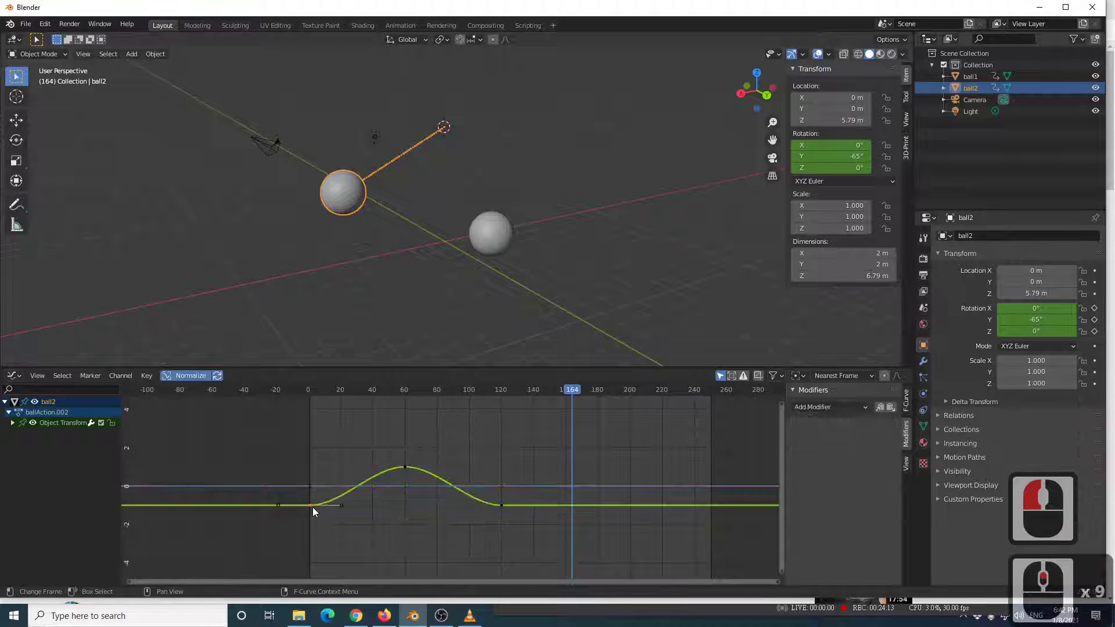
{"action": "left_click", "coordinate": [405, 467], "text": "shift"}
{"action": "left_click", "coordinate": [500, 505], "text": "shift"}
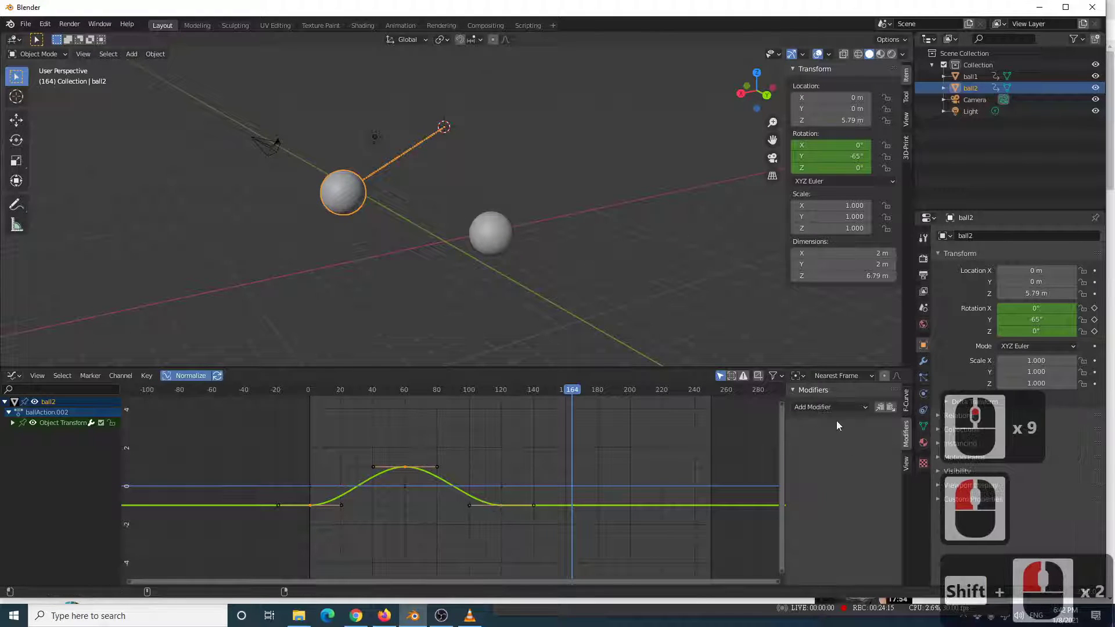
Add a Cycles modifier to ball2's Y rotation curve.
{"action": "key", "text": "n"}
{"action": "key", "text": "n"}
{"action": "key", "text": "n"}
{"action": "key", "text": "n"}
{"action": "key", "text": "n"}
{"action": "key", "text": "n"}
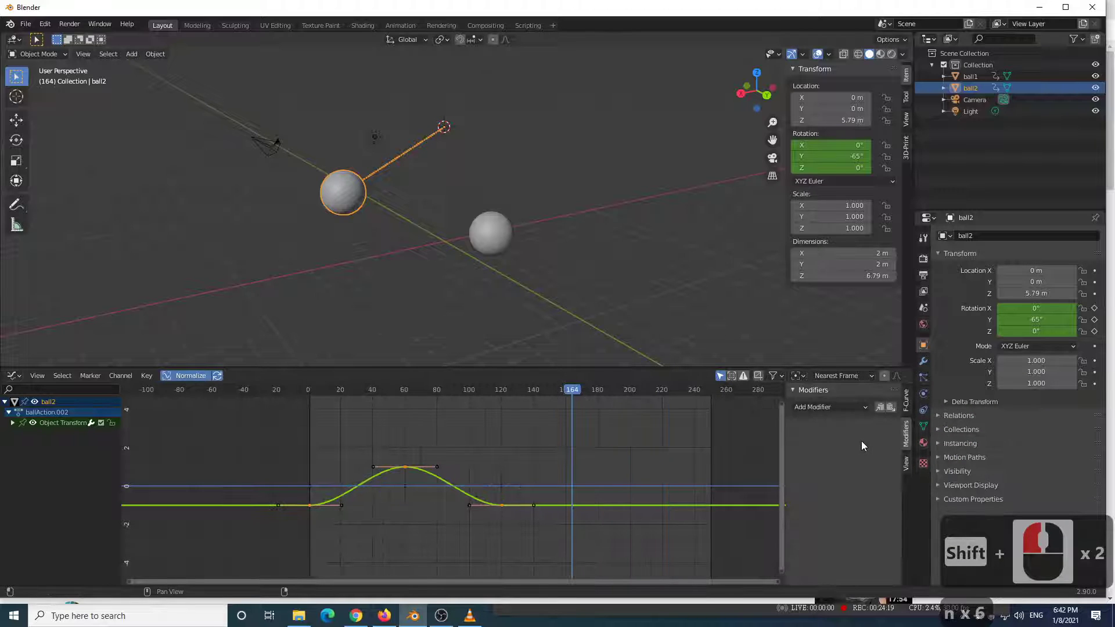
{"action": "left_click", "coordinate": [905, 433]}
{"action": "left_click", "coordinate": [863, 406]}
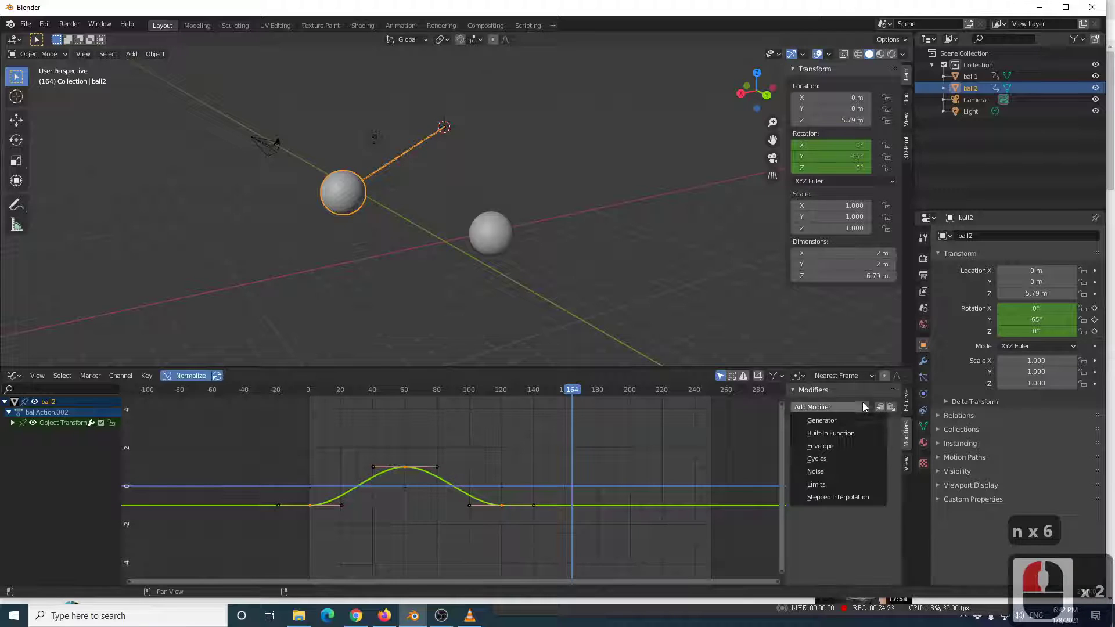
{"action": "left_click", "coordinate": [841, 459]}
{"action": "scroll", "coordinate": [398, 416], "scroll_direction": "down", "scroll_amount": 3}
{"action": "scroll", "coordinate": [409, 322], "scroll_direction": "up", "scroll_amount": 2}
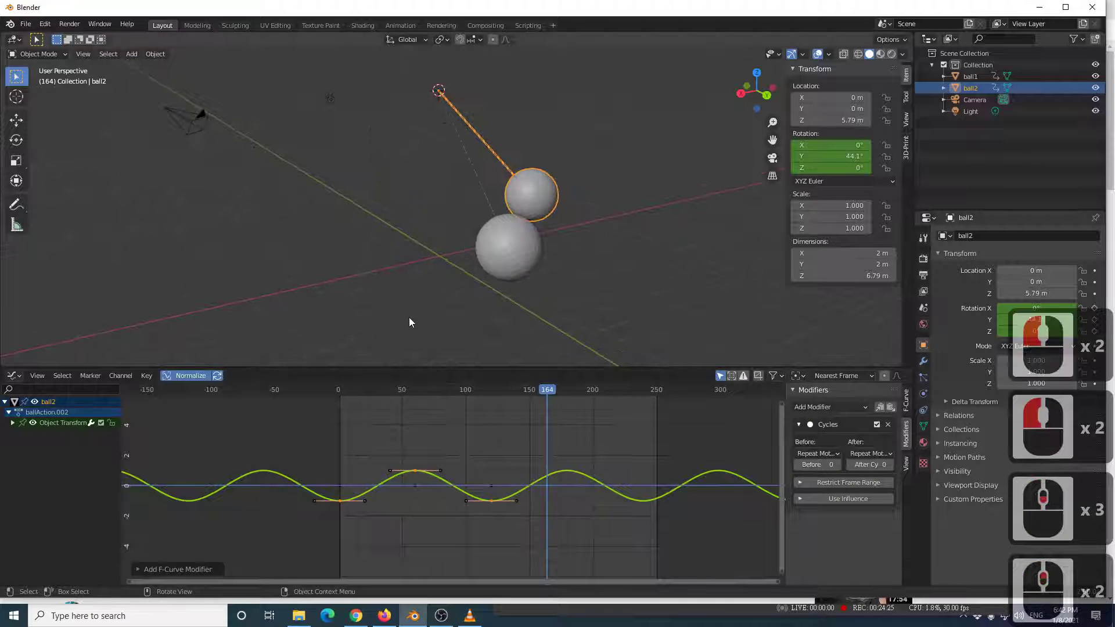
Play the looping animation, stop at frame 149 and examine where the two pendulum balls overlap.
{"action": "key", "text": "space"}
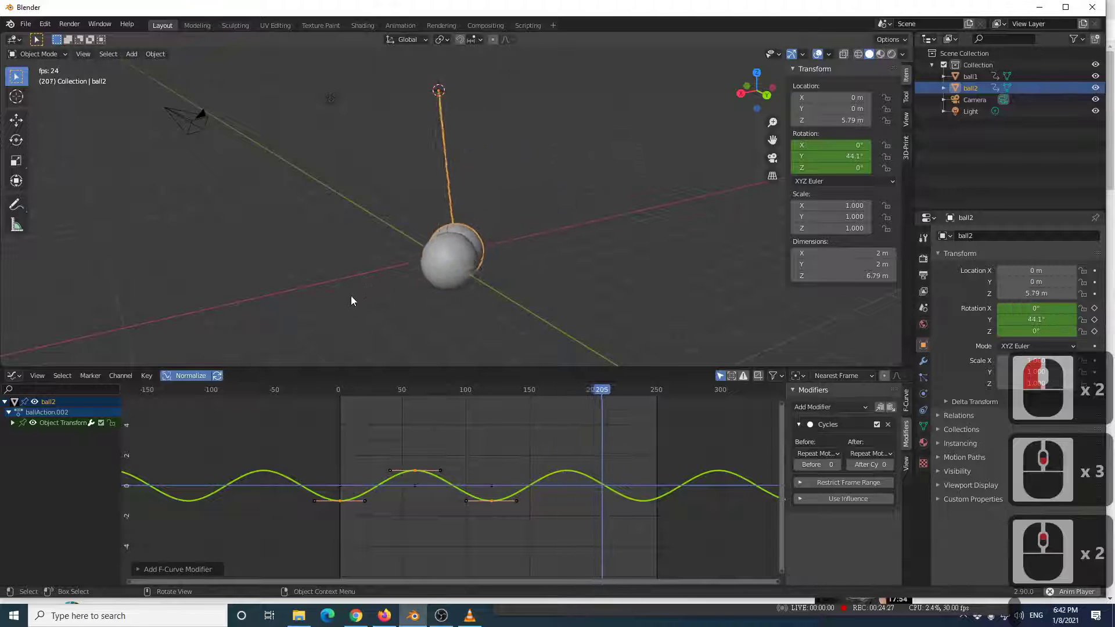
{"action": "left_click", "coordinate": [481, 280]}
{"action": "mouse_move", "coordinate": [481, 281]}
{"action": "middle_mouse_down"}
{"action": "mouse_move", "coordinate": [471, 274]}
{"action": "mouse_move", "coordinate": [586, 270]}
{"action": "mouse_move", "coordinate": [587, 260]}
{"action": "mouse_move", "coordinate": [501, 277]}
{"action": "middle_mouse_up"}
{"action": "left_click", "coordinate": [501, 276]}
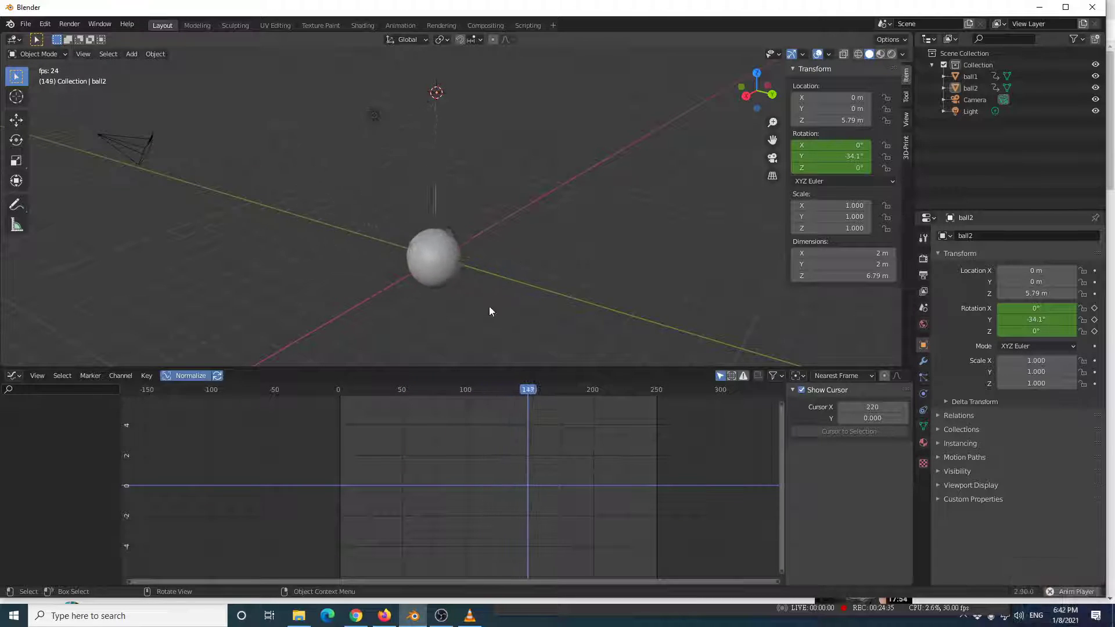
{"action": "key", "text": "space"}
{"action": "left_click_drag", "start_coordinate": [554, 392], "coordinate": [528, 392]}
{"action": "middle_click_drag", "start_coordinate": [485, 320], "coordinate": [530, 318]}
{"action": "scroll", "coordinate": [518, 320], "scroll_direction": "up", "scroll_amount": 4}
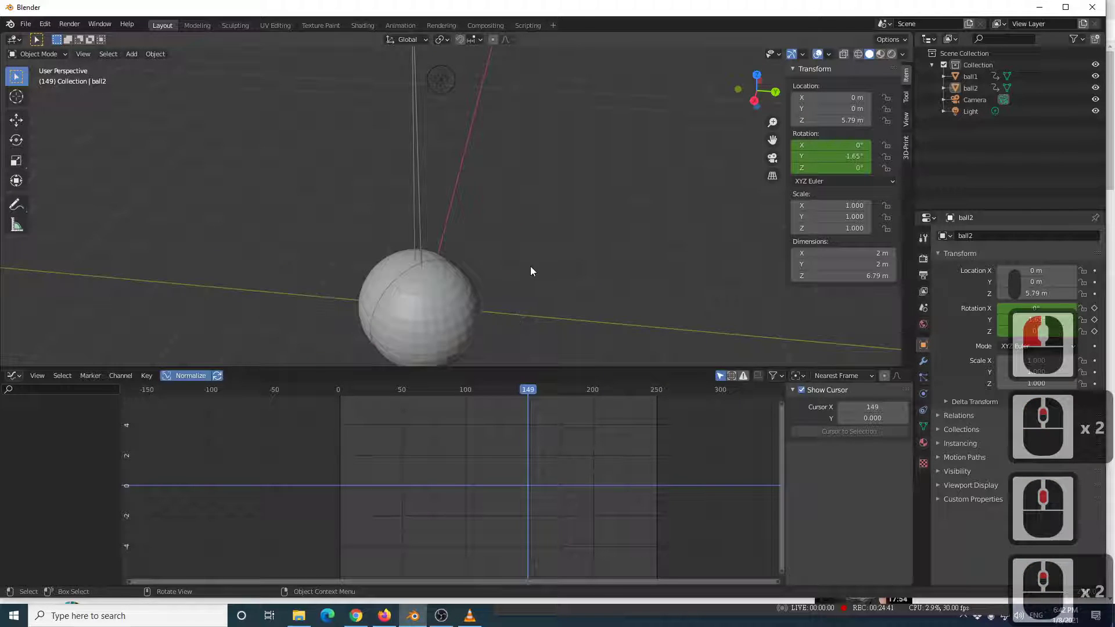
{"action": "scroll", "coordinate": [531, 271], "scroll_direction": "down", "scroll_amount": 2}
{"action": "middle_click_drag", "start_coordinate": [486, 249], "coordinate": [434, 287]}
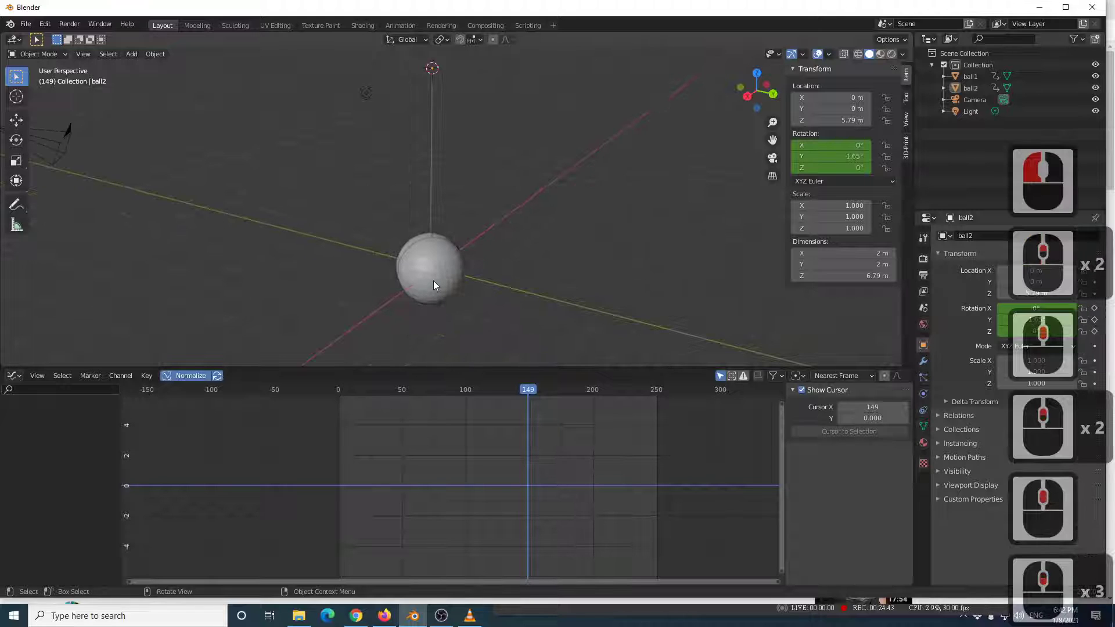
Select ball2, show its keyframes in the Dope Sheet and box-select all three of them.
{"action": "left_click", "coordinate": [433, 281]}
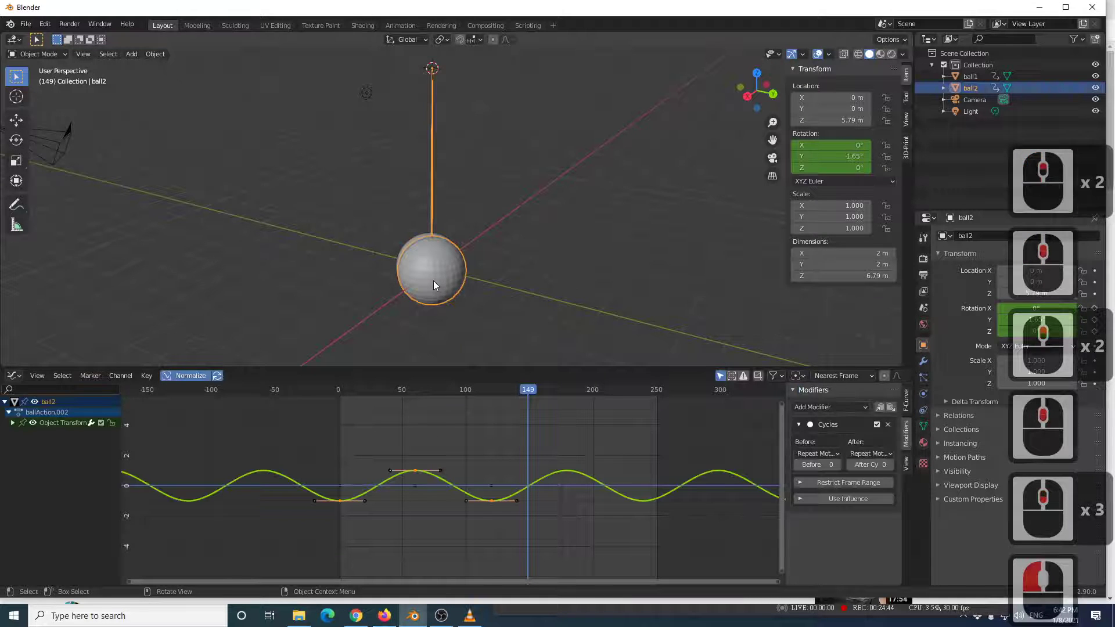
{"action": "left_click", "coordinate": [14, 376]}
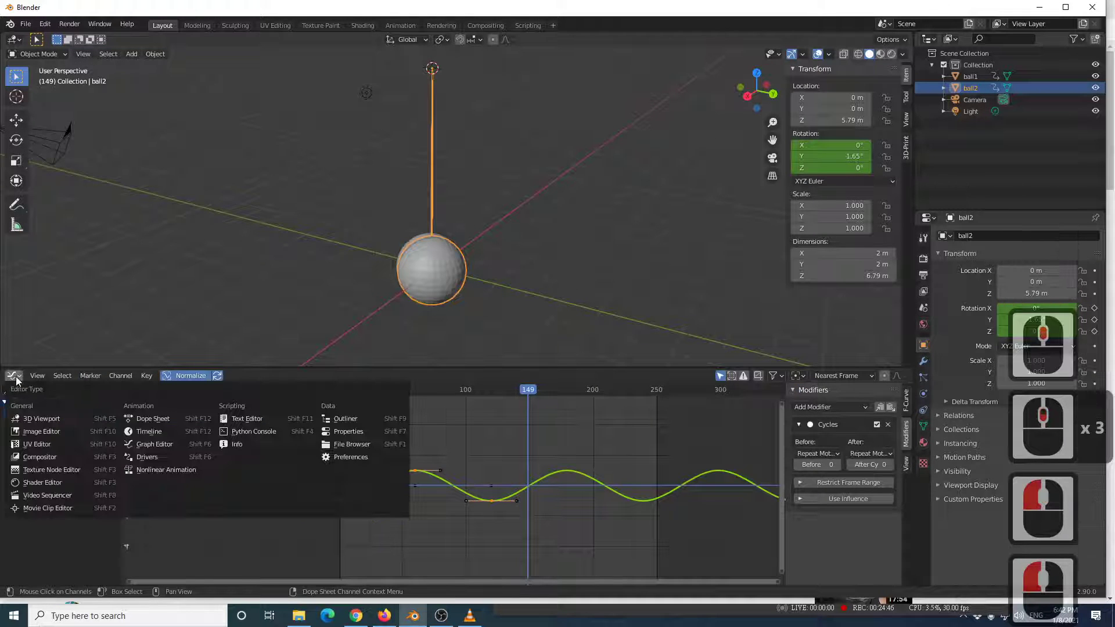
{"action": "left_click", "coordinate": [147, 420]}
{"action": "scroll", "coordinate": [385, 419], "scroll_direction": "up", "scroll_amount": 3}
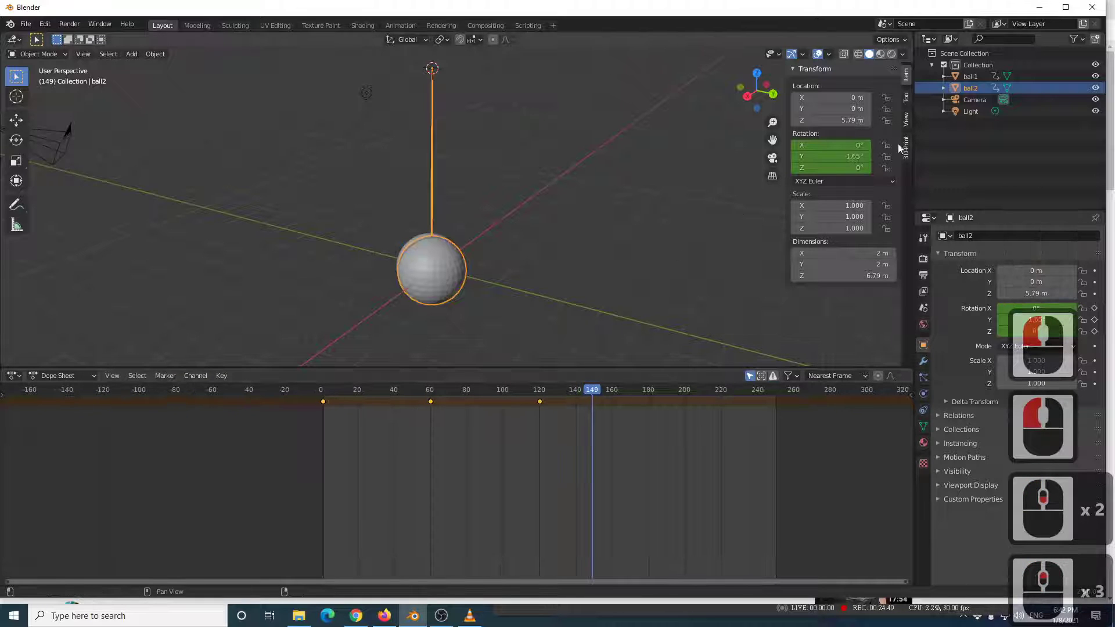
{"action": "left_click", "coordinate": [977, 76]}
{"action": "left_click", "coordinate": [973, 87]}
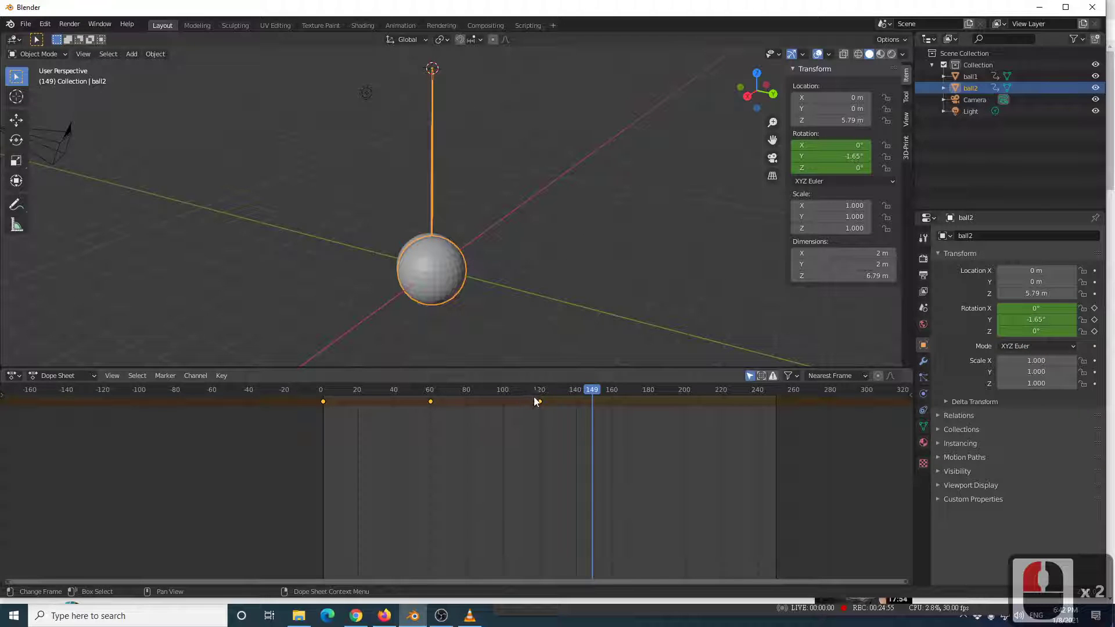
{"action": "key", "text": "b"}
{"action": "left_click_drag", "start_coordinate": [541, 412], "coordinate": [308, 410]}
{"action": "scroll", "coordinate": [309, 412], "scroll_direction": "up", "scroll_amount": 4}
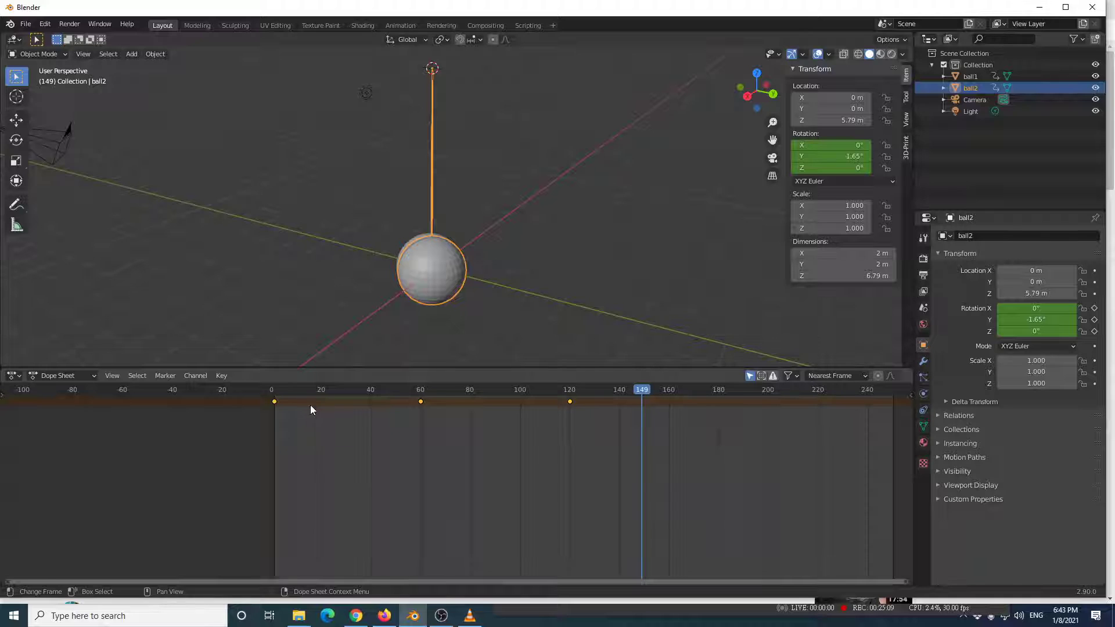
Try shifting ball2's selected keyframes 30 frames forward in time, and undo the shift.
{"action": "type", "text": "gx"}
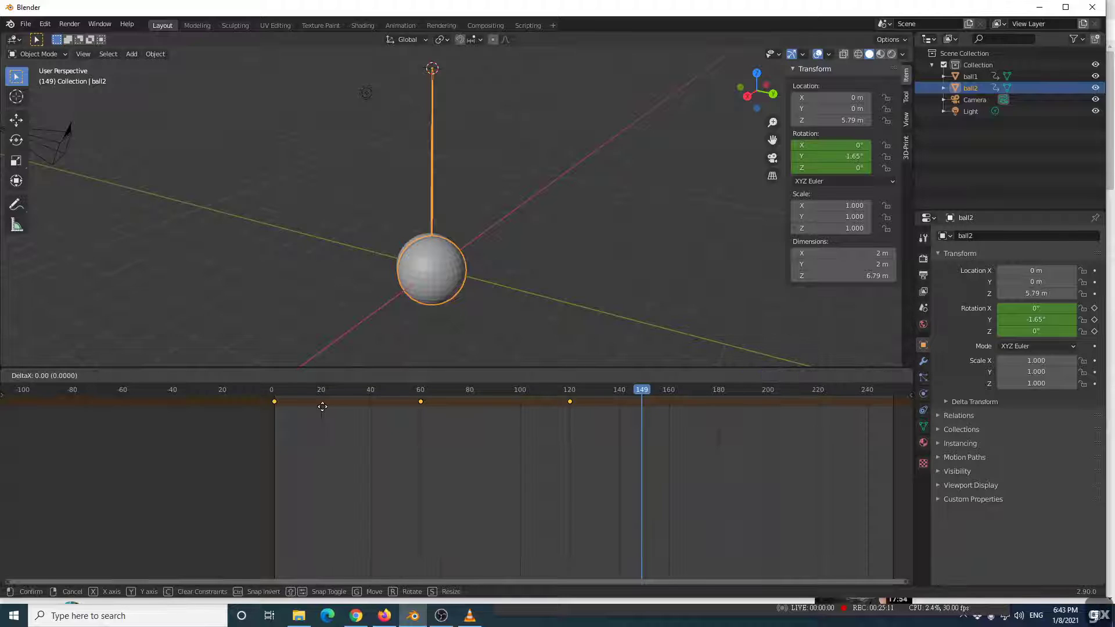
{"action": "type", "text": "30"}
{"action": "key", "text": "Return"}
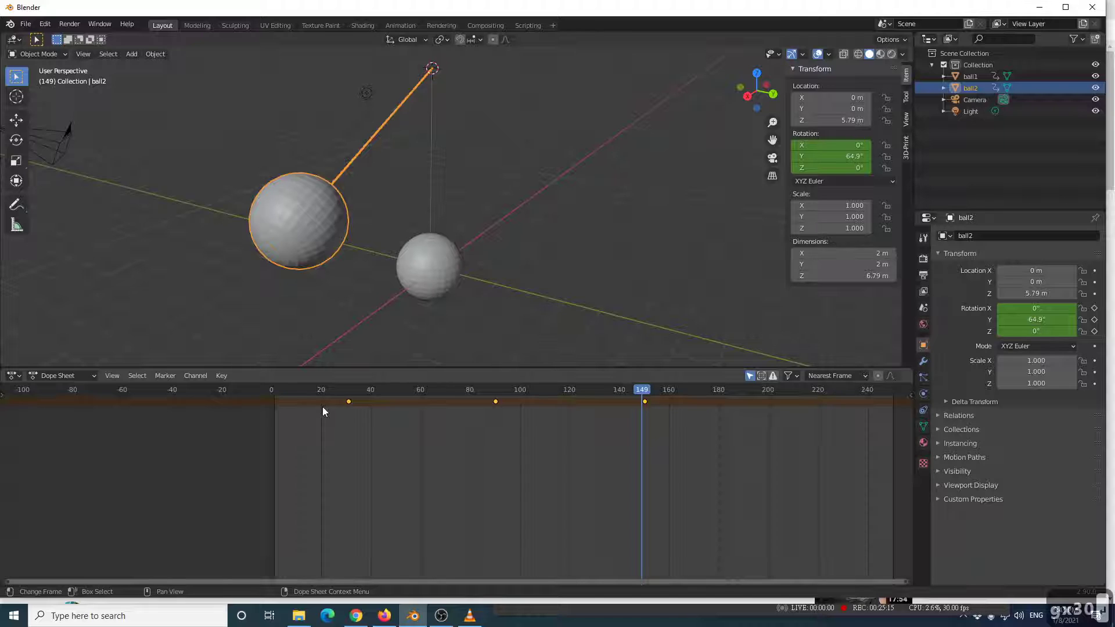
{"action": "key", "text": "ctrl+z"}
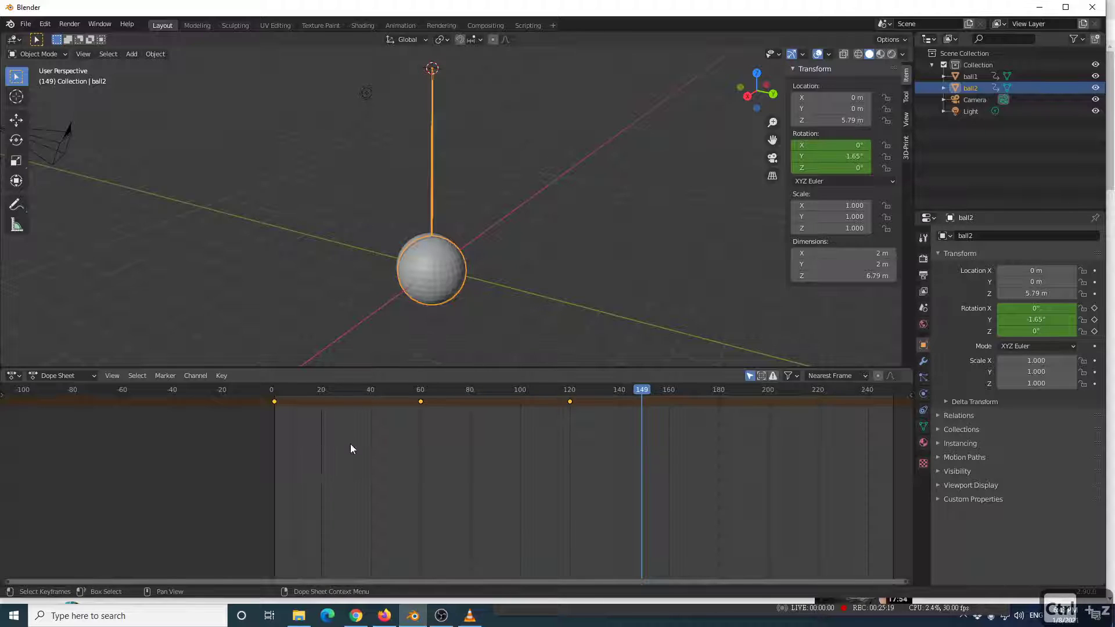
Move ball2's three selected keyframes 30 frames forward along the time axis.
{"action": "key", "text": "g"}
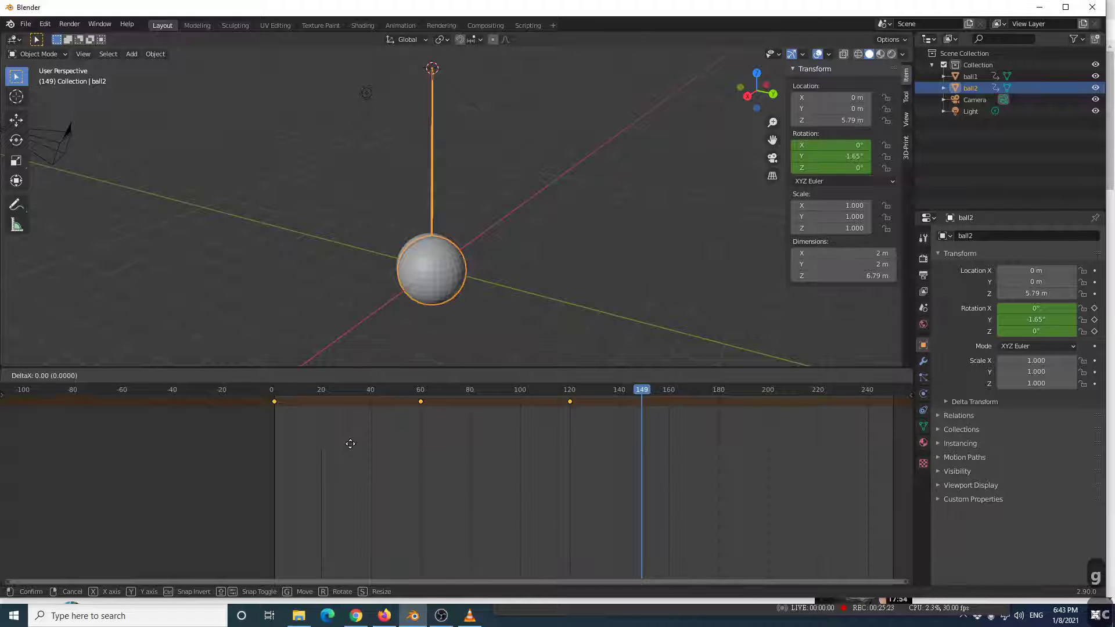
{"action": "right_click", "coordinate": [350, 444]}
{"action": "key", "text": "x"}
{"action": "key", "text": "c"}
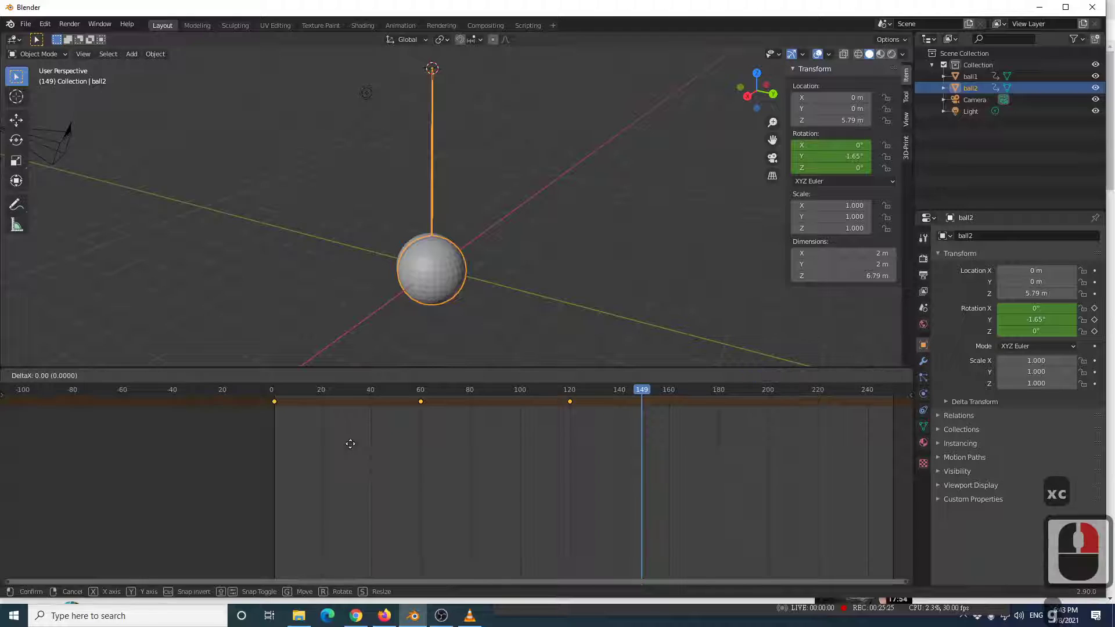
{"action": "mouse_move", "coordinate": [362, 440]}
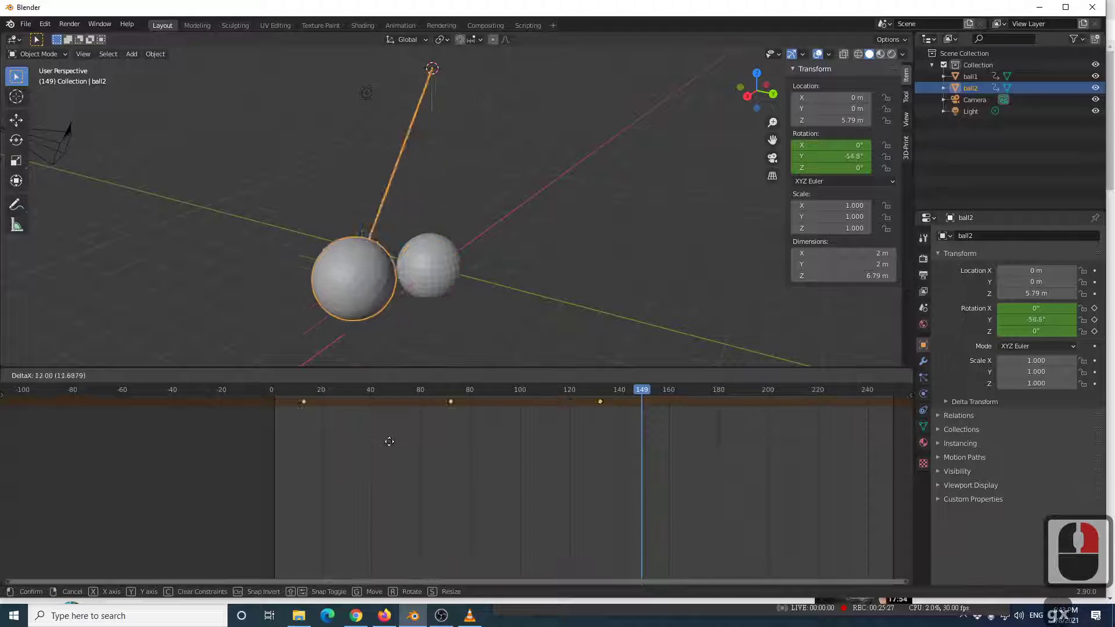
{"action": "type", "text": "30"}
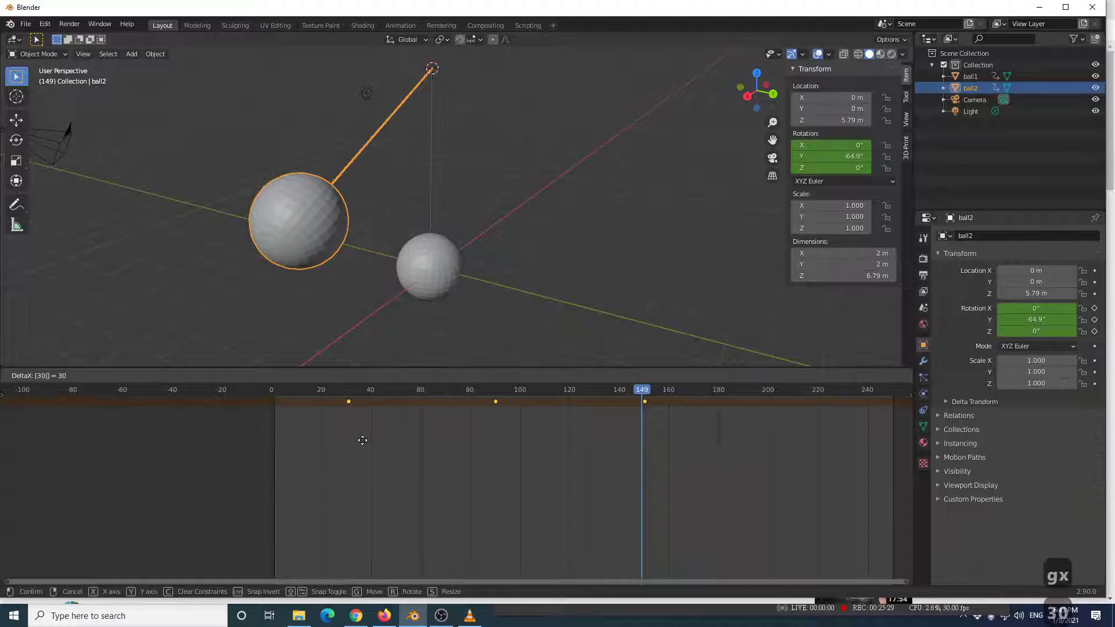
{"action": "key", "text": "Return"}
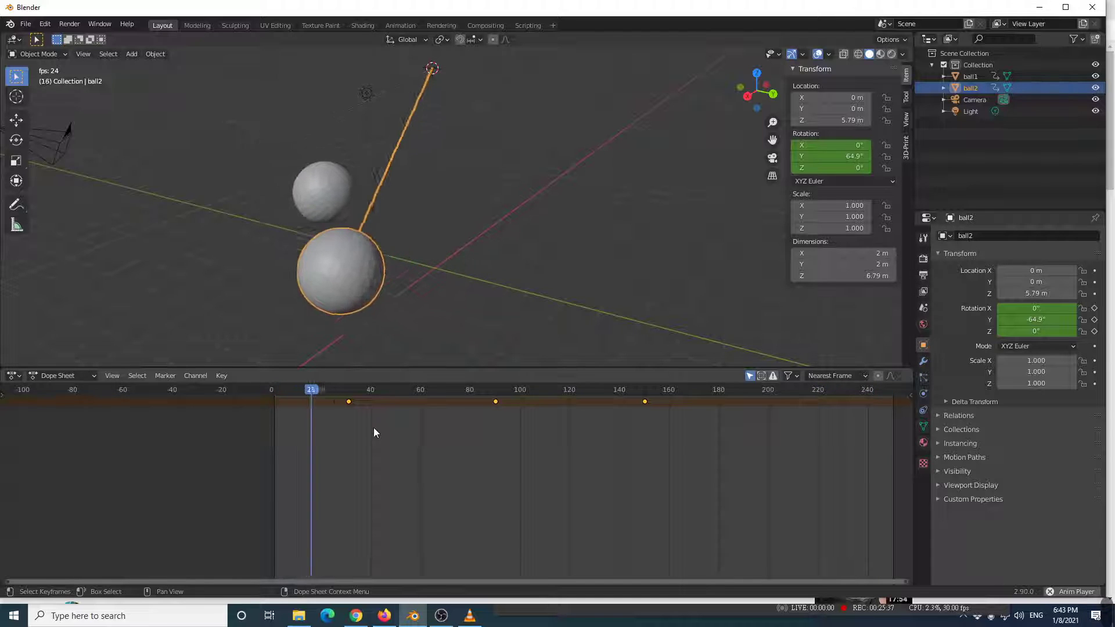
Play back the offset swings of ball1 and ball2 to check their timing, and stop at frame 44.
{"action": "scroll", "coordinate": [519, 486], "scroll_direction": "down", "scroll_amount": 3}
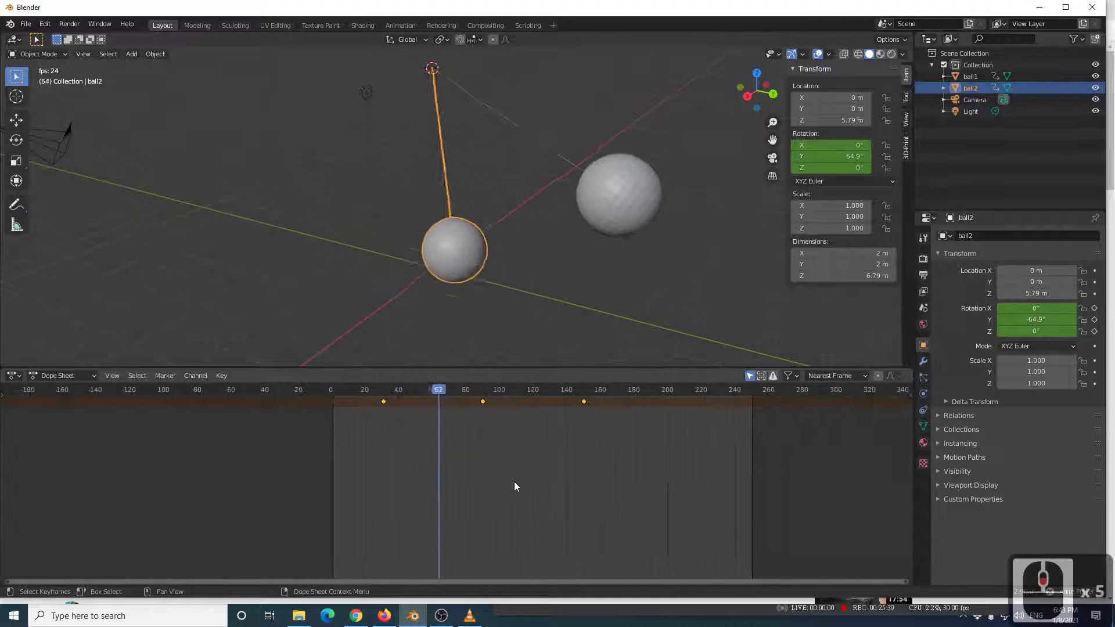
{"action": "scroll", "coordinate": [514, 482], "scroll_direction": "down", "scroll_amount": 2}
{"action": "scroll", "coordinate": [515, 478], "scroll_direction": "up", "scroll_amount": 3}
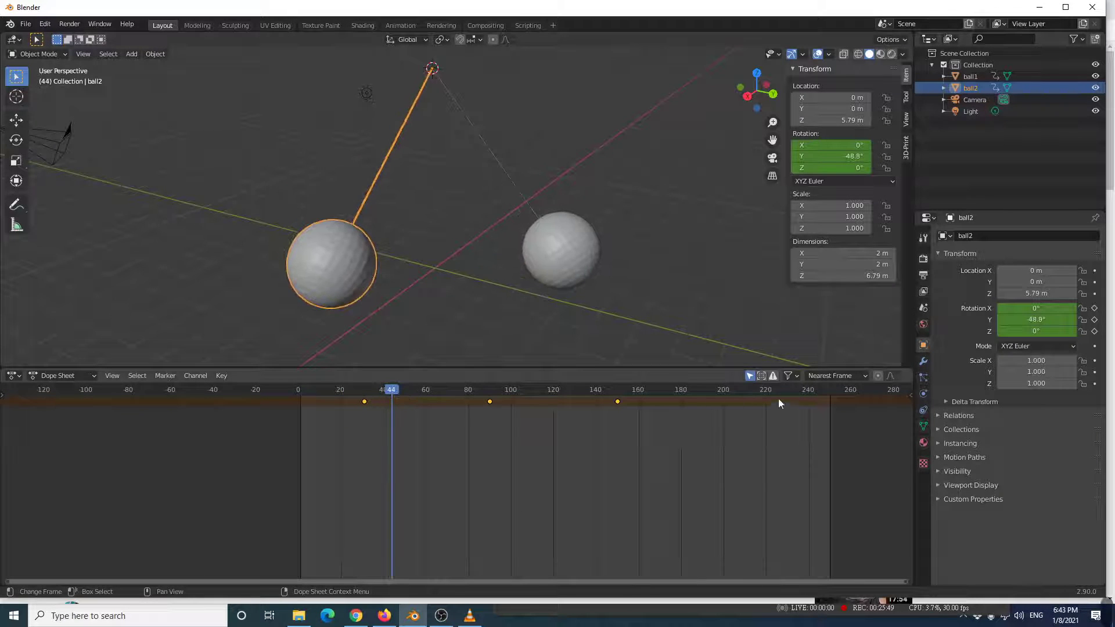
Play back the offset swings of ball1 and ball2 around the end of the frame range, stopping at frame 53.
{"action": "left_click", "coordinate": [818, 394]}
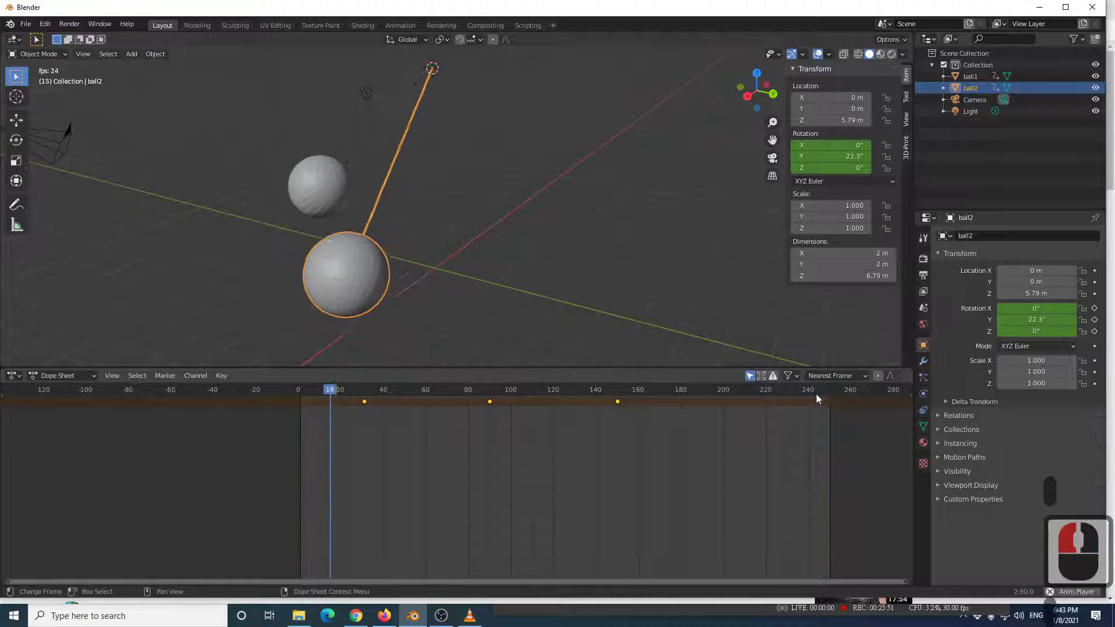
{"action": "double_click", "coordinate": [803, 390]}
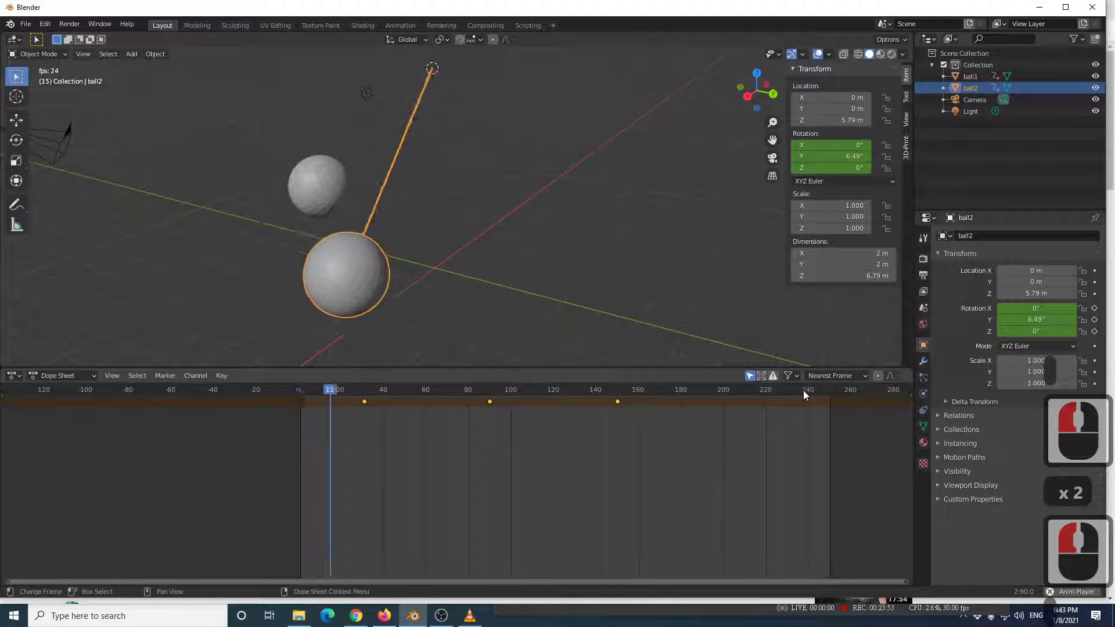
{"action": "key", "text": "space"}
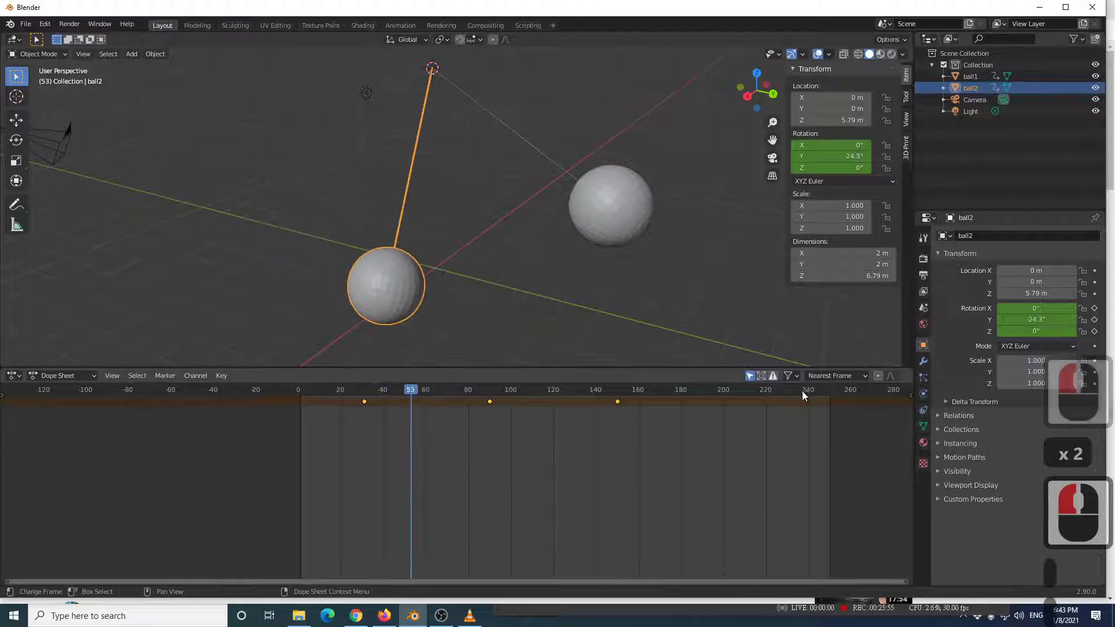
Switch to VLC, pause the reference video Odly Satisfying.mp4 to study its swinging balls, and return to Blender.
{"action": "left_click", "coordinate": [470, 617]}
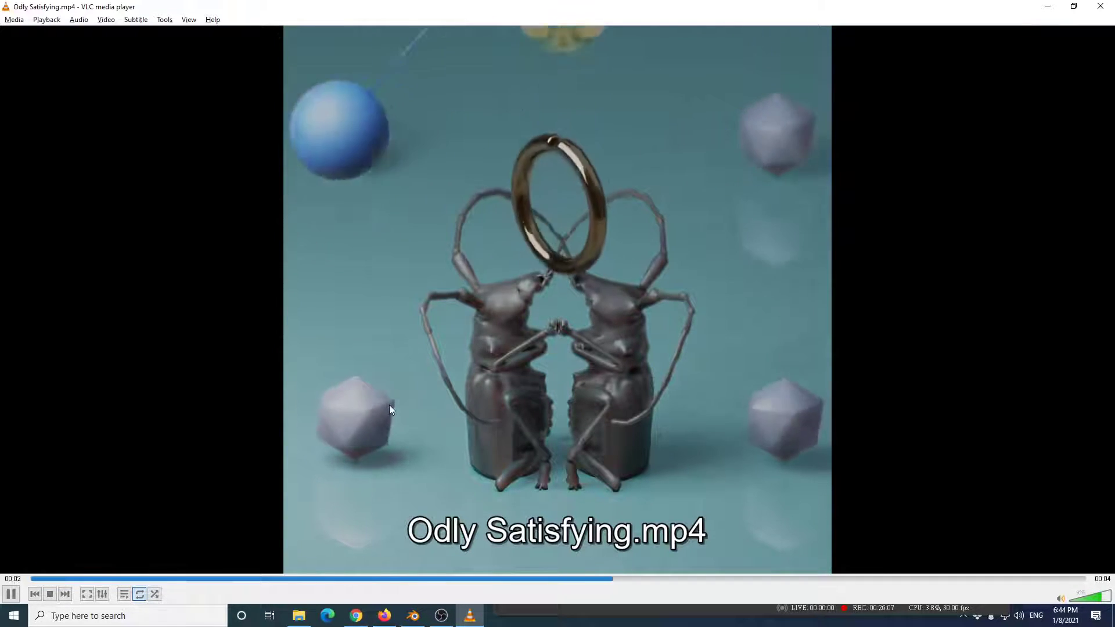
{"action": "key", "text": "space"}
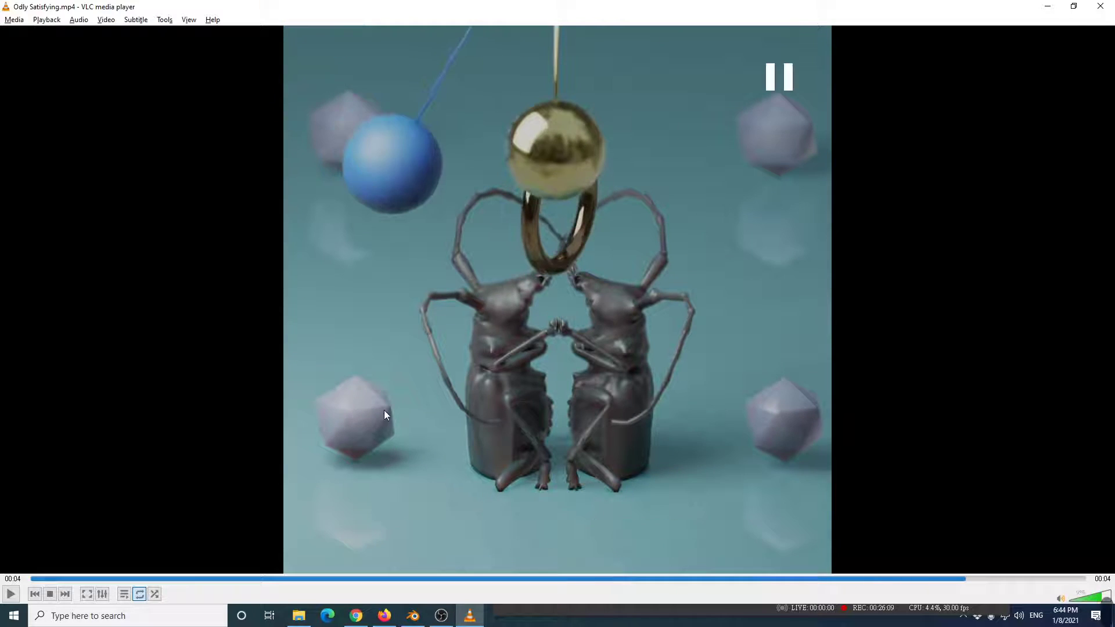
{"action": "key", "text": "alt+Tab"}
Show ball2's rotation curves in the Graph Editor and go to frame 1.
{"action": "left_click_drag", "start_coordinate": [405, 390], "coordinate": [319, 390]}
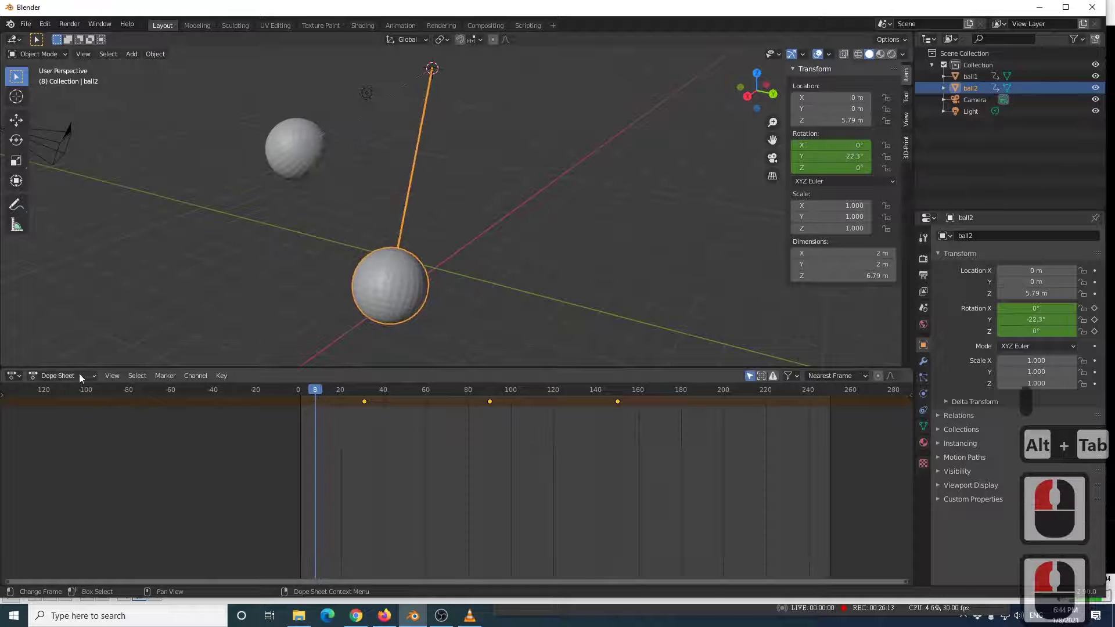
{"action": "left_click", "coordinate": [44, 377]}
{"action": "left_click", "coordinate": [44, 377]}
{"action": "left_click", "coordinate": [13, 376]}
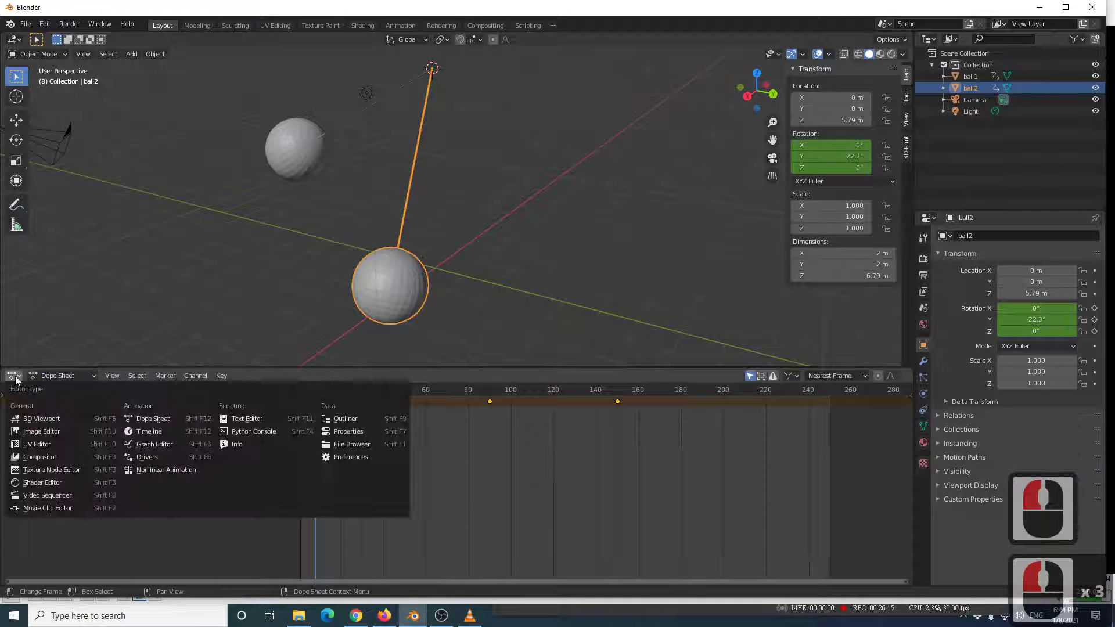
{"action": "left_click", "coordinate": [165, 443]}
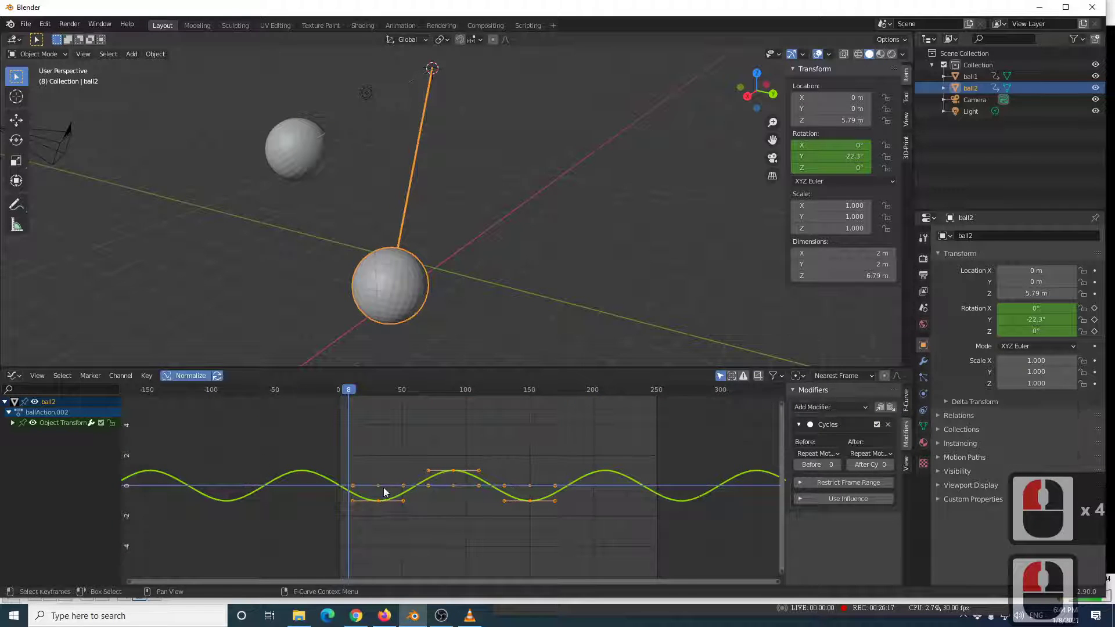
{"action": "key", "text": "shift+Left"}
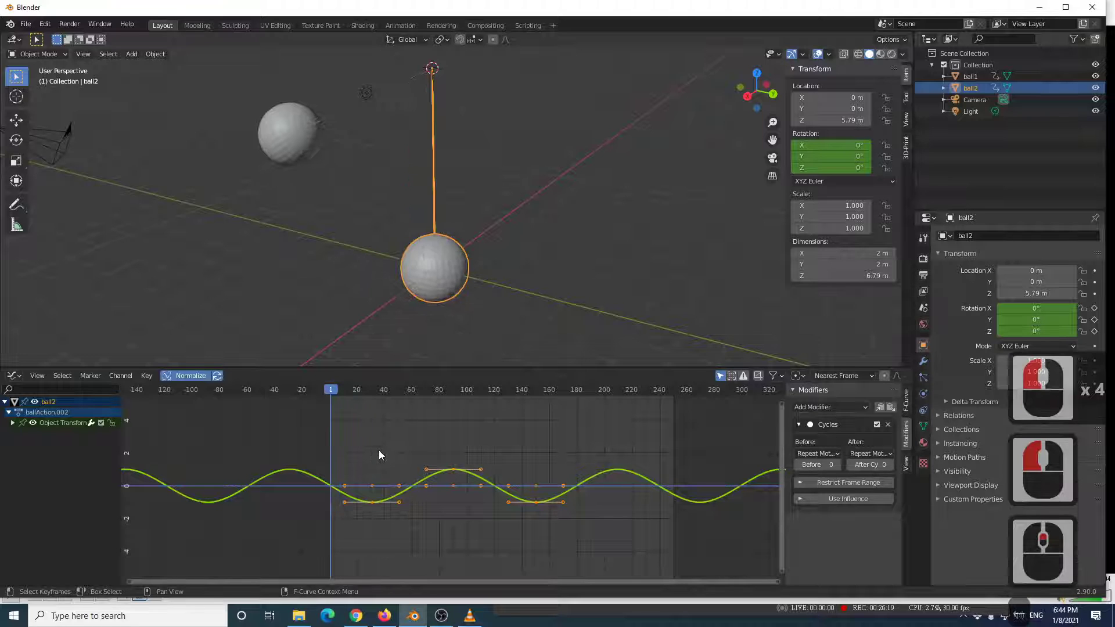
Add ball1 to the selection and compare both balls' rotation curves at frame 1.
{"action": "left_click", "coordinate": [290, 145], "text": "shift"}
{"action": "scroll", "coordinate": [443, 392], "scroll_direction": "up", "scroll_amount": 1}
{"action": "mouse_move", "coordinate": [321, 392]}
{"action": "left_mouse_down"}
{"action": "mouse_move", "coordinate": [397, 416]}
{"action": "mouse_move", "coordinate": [320, 410]}
{"action": "left_mouse_up"}
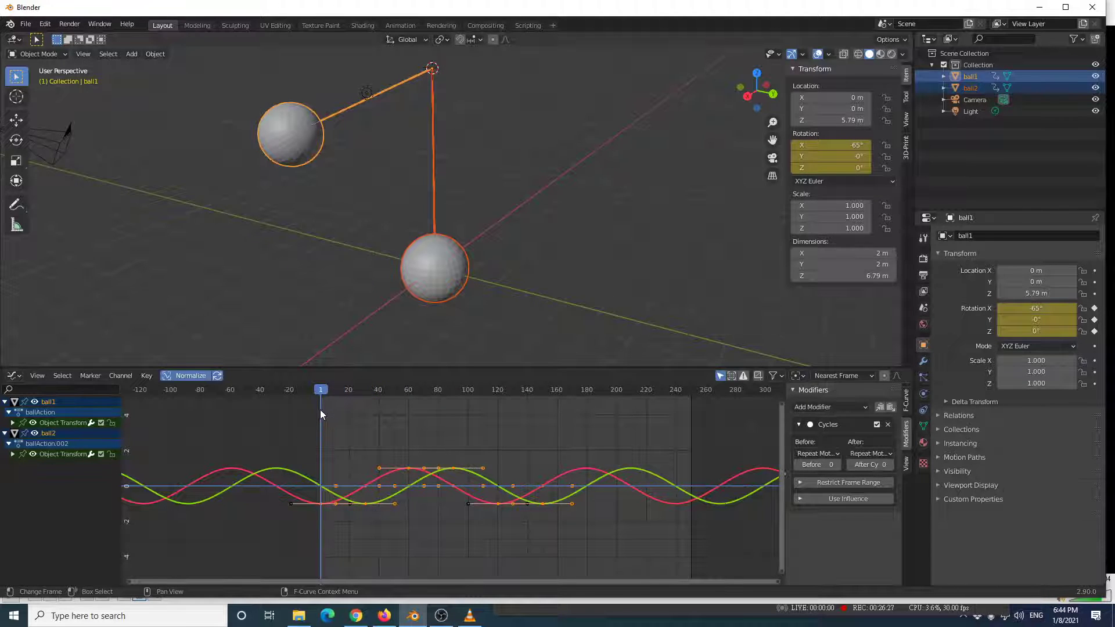
{"action": "mouse_move", "coordinate": [320, 410]}
{"action": "left_mouse_down"}
{"action": "mouse_move", "coordinate": [363, 425]}
{"action": "mouse_move", "coordinate": [322, 413]}
{"action": "left_mouse_up"}
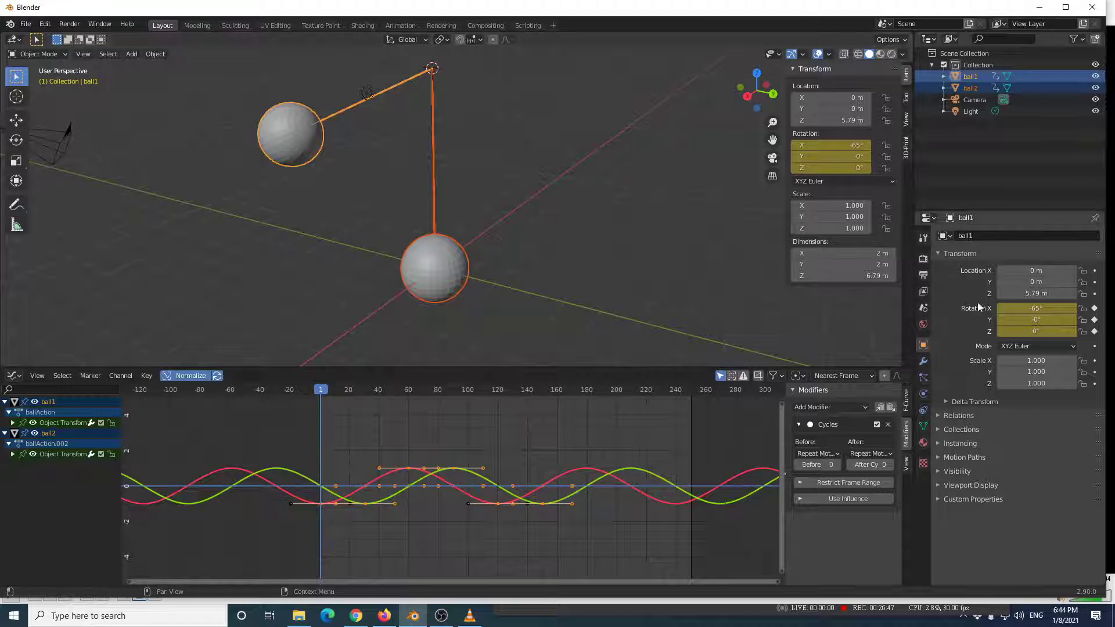
Set the scene's end frame to 240 in the output properties.
{"action": "left_click", "coordinate": [921, 260]}
{"action": "left_click", "coordinate": [923, 276]}
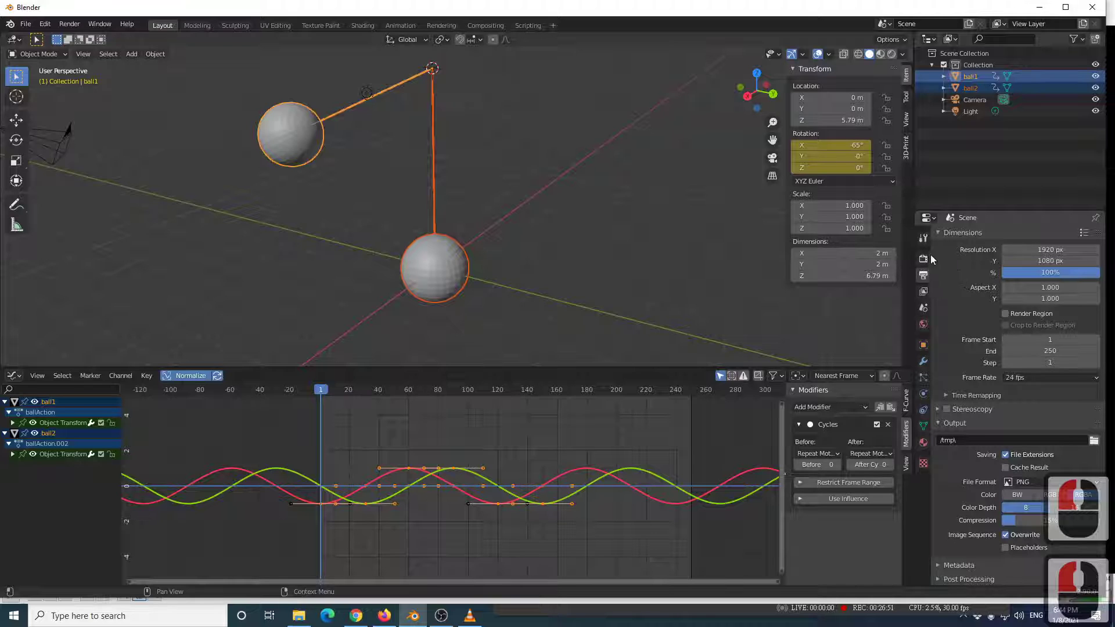
{"action": "left_click", "coordinate": [1050, 351]}
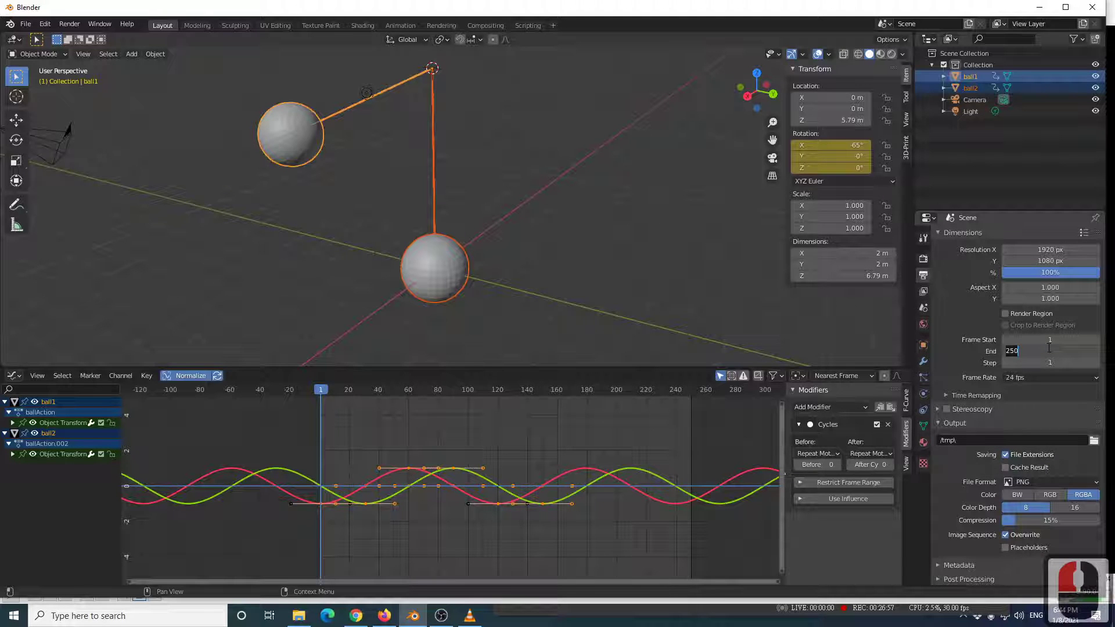
{"action": "type", "text": "240"}
{"action": "key", "text": "Return"}
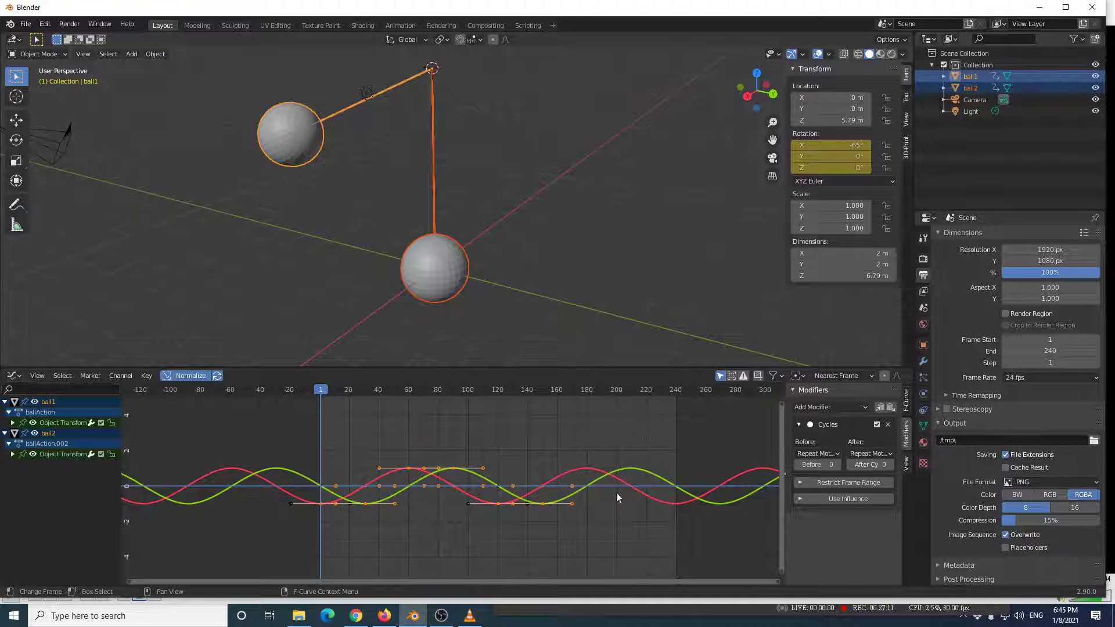
Compare both balls' poses at frames 1, 240 and 241 to check whether the loop matches.
{"action": "left_click_drag", "start_coordinate": [668, 389], "coordinate": [677, 389]}
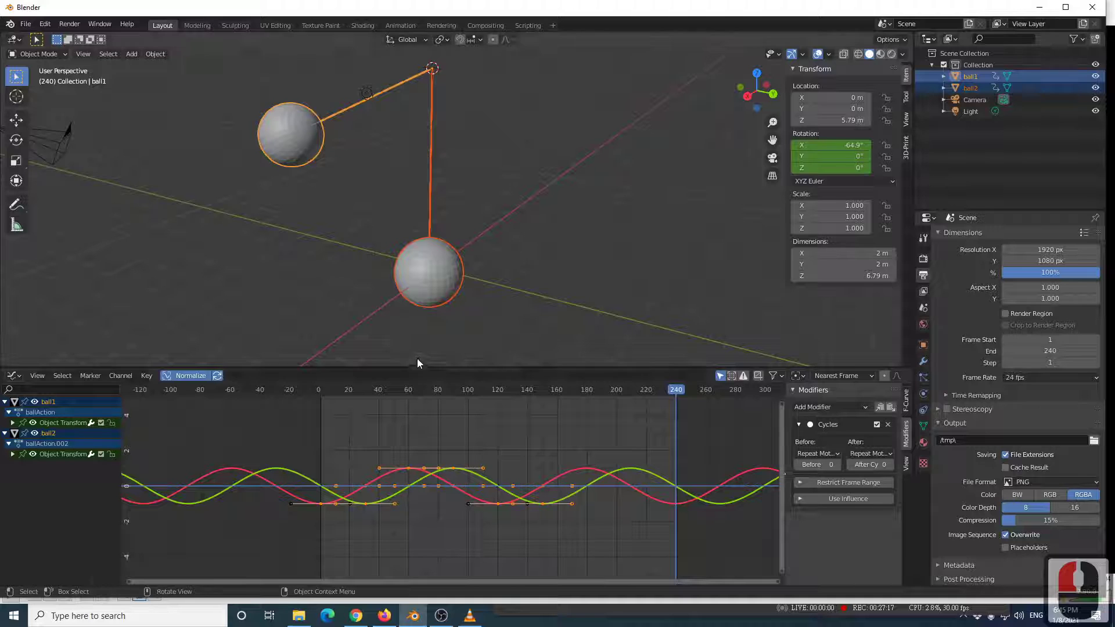
{"action": "key", "text": "shift+Left"}
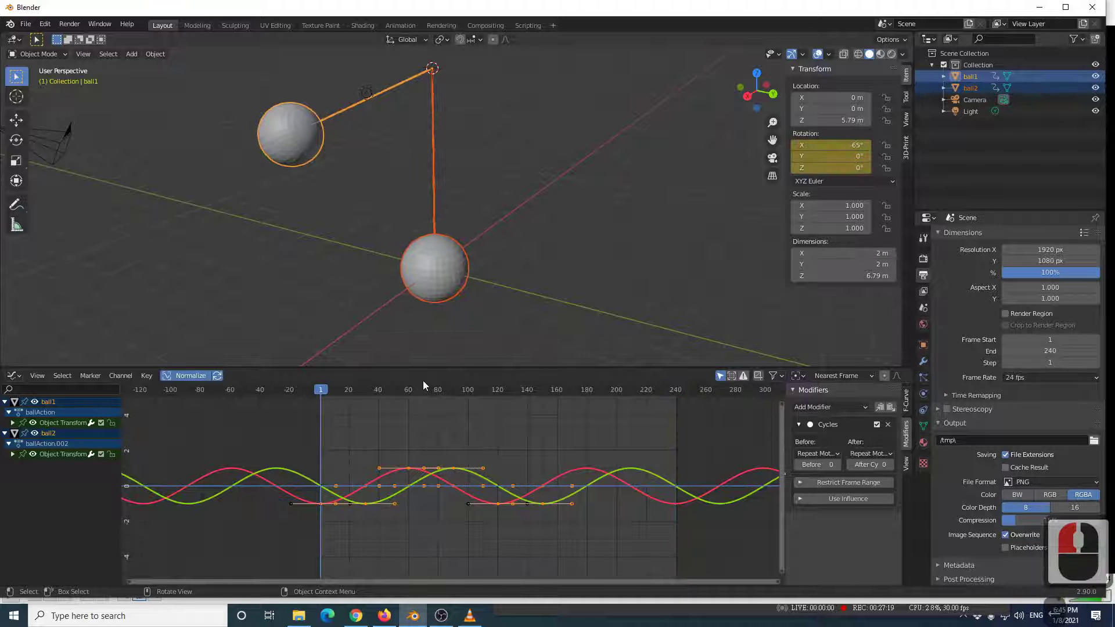
{"action": "key", "text": "shift+Right"}
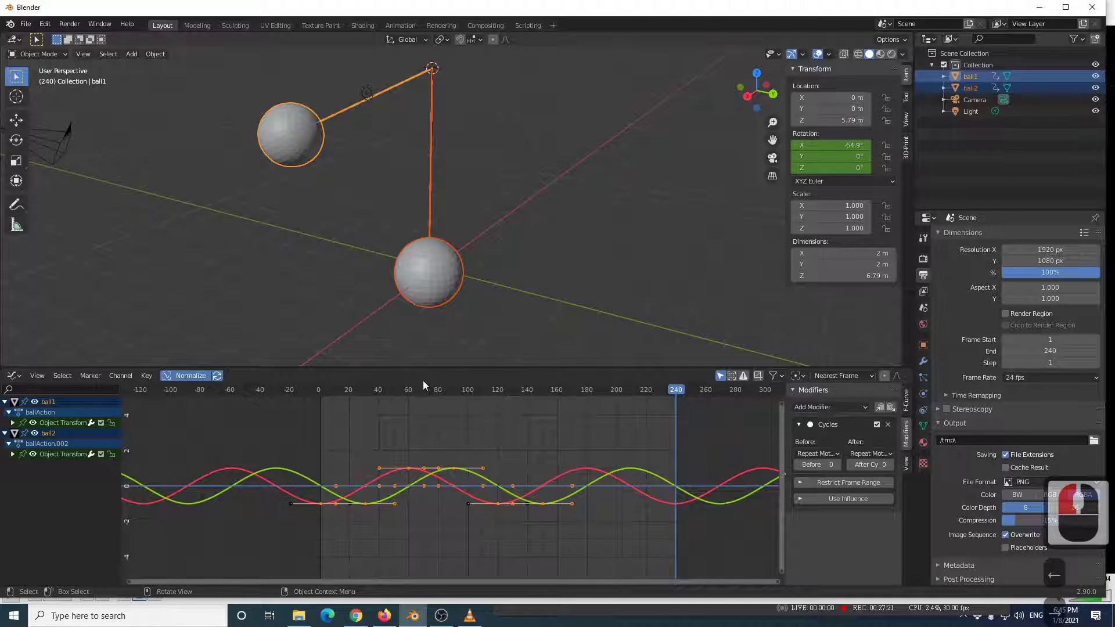
{"action": "key", "text": "Left"}
{"action": "middle_click_drag", "start_coordinate": [539, 273], "coordinate": [499, 302]}
{"action": "left_click", "coordinate": [677, 389]}
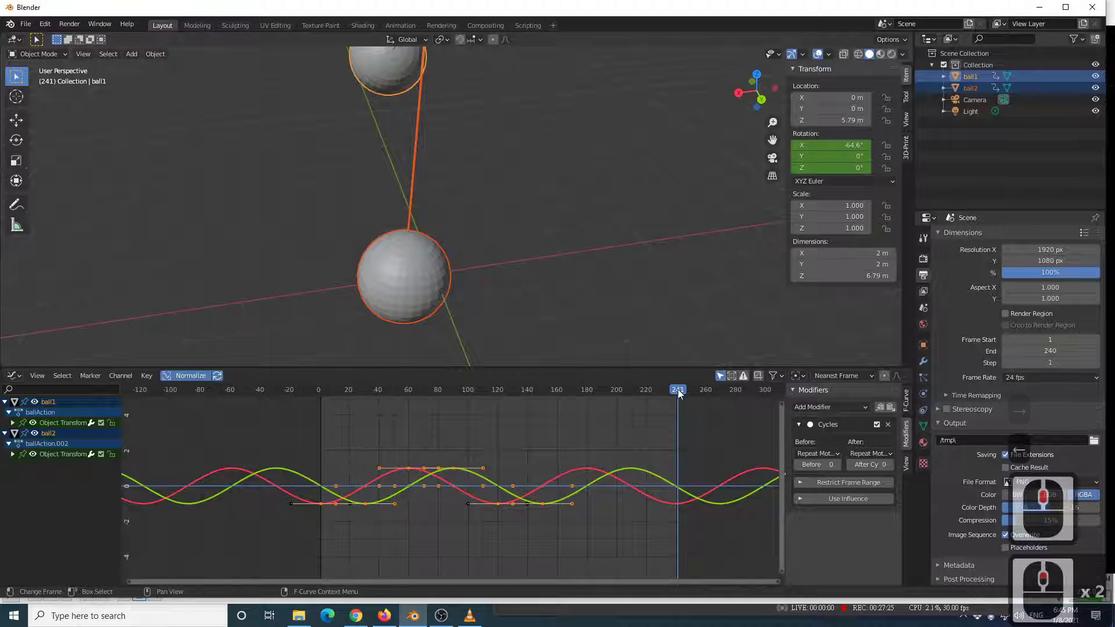
{"action": "key", "text": "Left"}
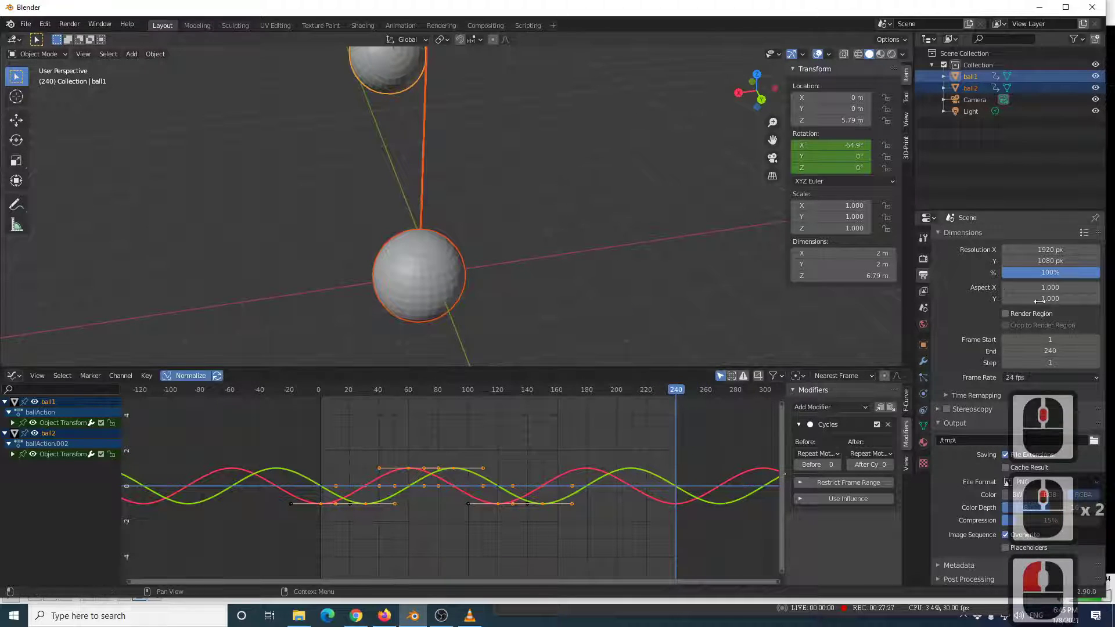
Play back the 240-frame loop, viewing the swinging balls from several angles, and stop at frame 148.
{"action": "left_click", "coordinate": [1045, 360]}
{"action": "scroll", "coordinate": [536, 342], "scroll_direction": "up", "scroll_amount": 3}
{"action": "key", "text": "space"}
{"action": "scroll", "coordinate": [528, 347], "scroll_direction": "down", "scroll_amount": 5}
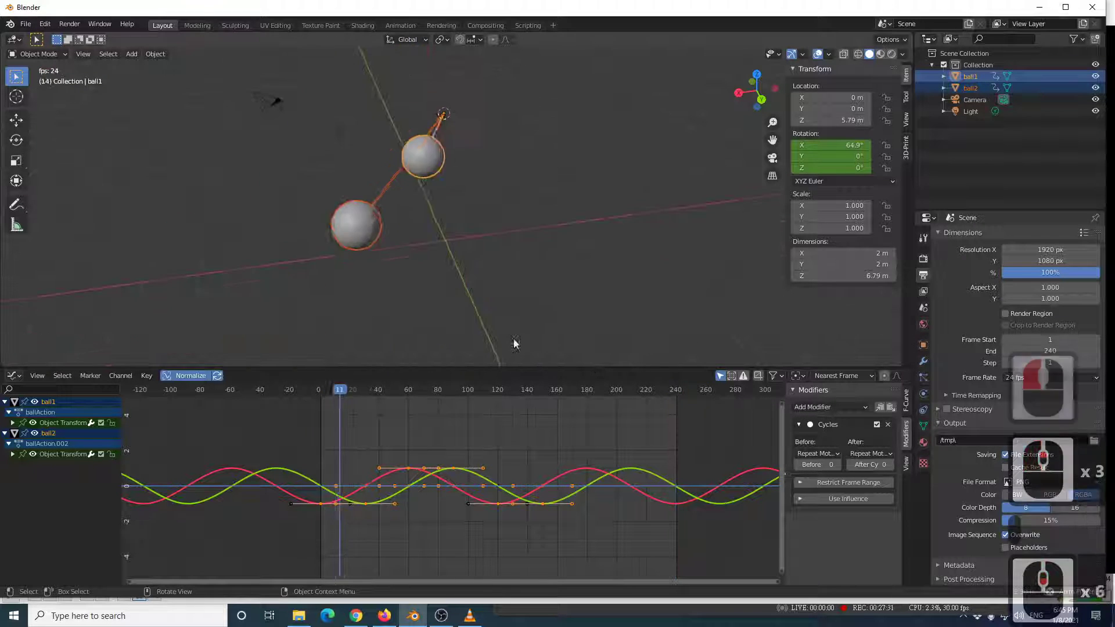
{"action": "scroll", "coordinate": [506, 348], "scroll_direction": "down", "scroll_amount": 7}
{"action": "scroll", "coordinate": [506, 344], "scroll_direction": "up", "scroll_amount": 4}
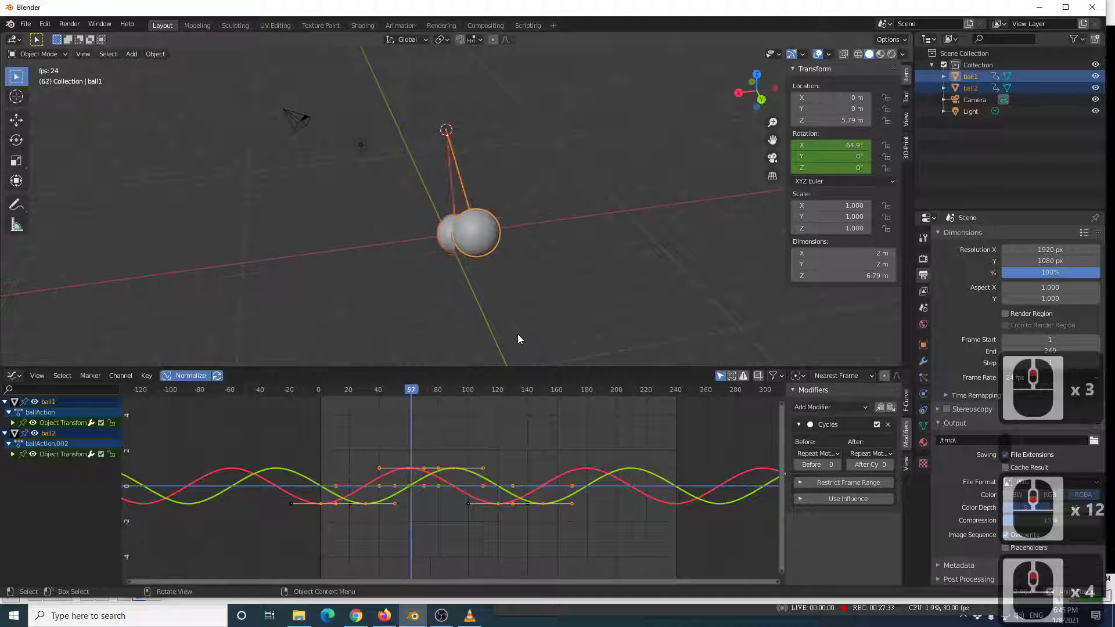
{"action": "middle_click_drag", "start_coordinate": [491, 325], "coordinate": [597, 288]}
{"action": "key", "text": "space"}
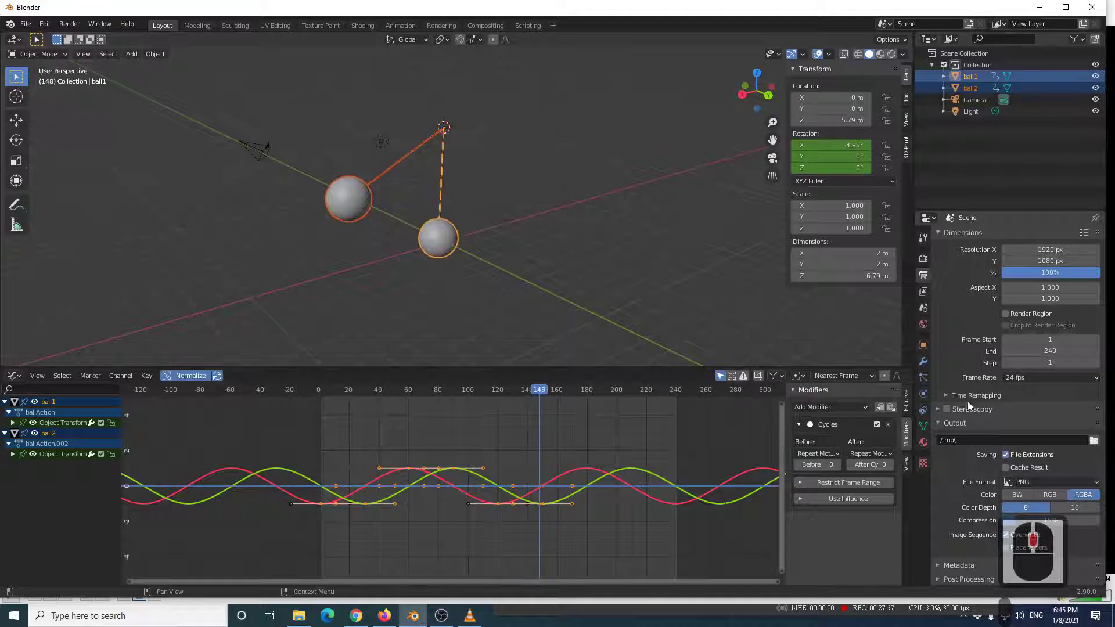
Set the scene's end frame to 120 to shorten the loop.
{"action": "left_click", "coordinate": [1034, 351]}
{"action": "type", "text": "12"}
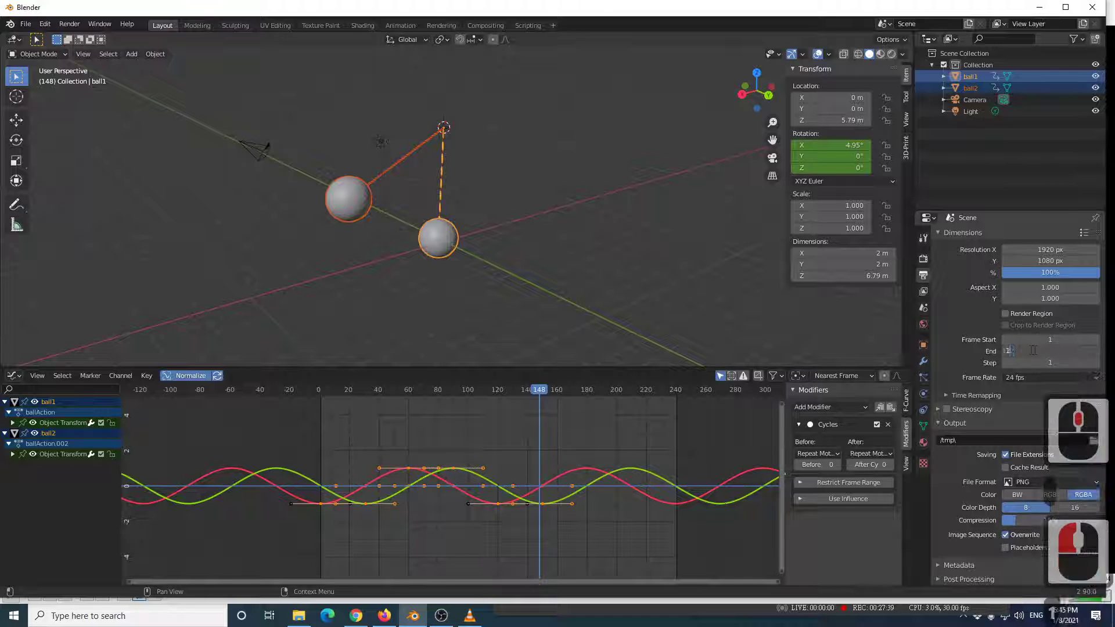
{"action": "type", "text": "0"}
{"action": "key", "text": "Return"}
Hide the Graph Editor's sidebar and play back the 120-frame loop, stopping at frame 104.
{"action": "scroll", "coordinate": [432, 480], "scroll_direction": "up", "scroll_amount": 5}
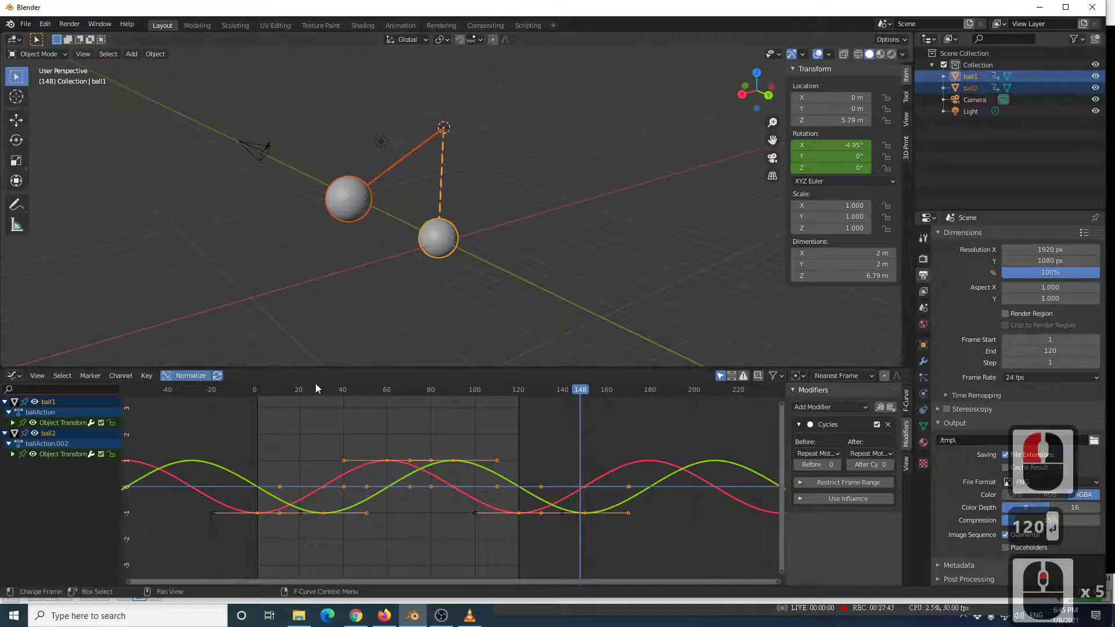
{"action": "key", "text": "n"}
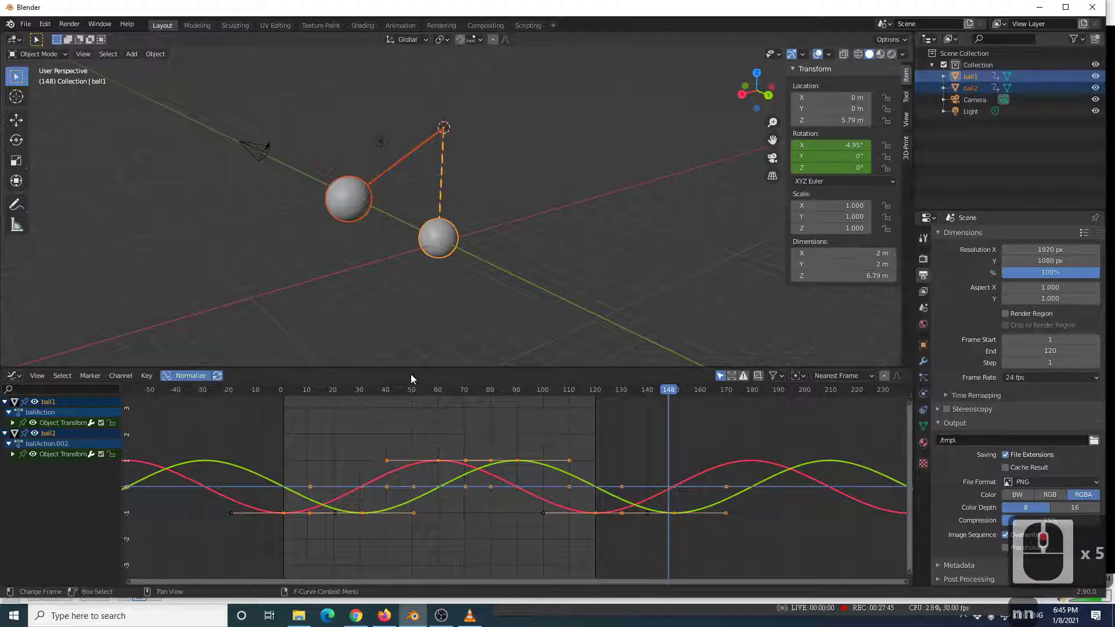
{"action": "left_click", "coordinate": [196, 25]}
{"action": "left_click", "coordinate": [167, 25]}
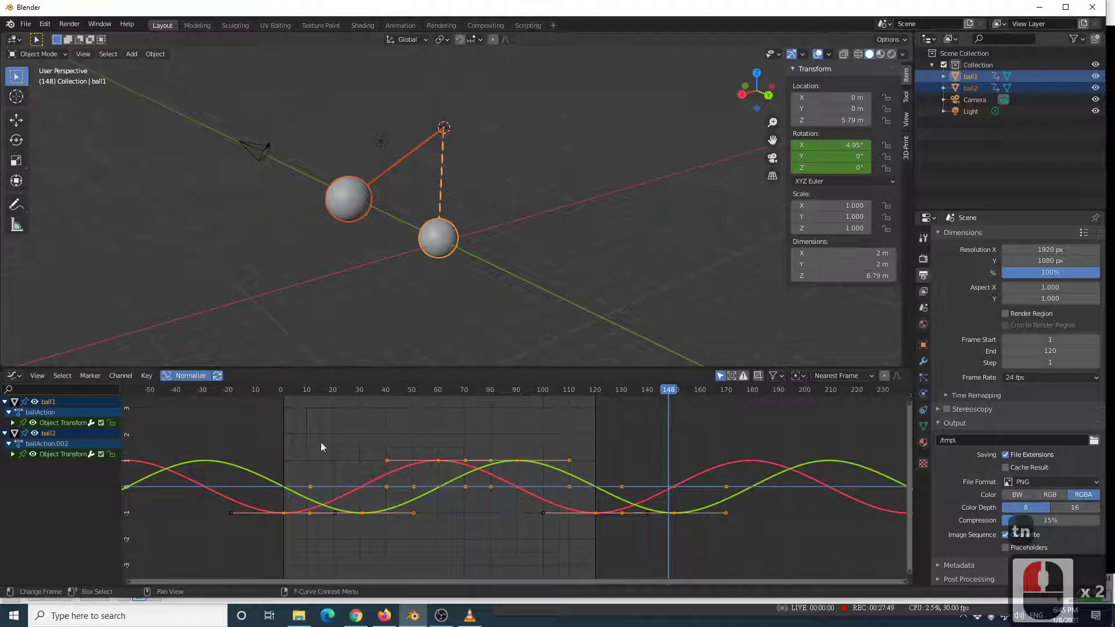
{"action": "right_click", "coordinate": [479, 375]}
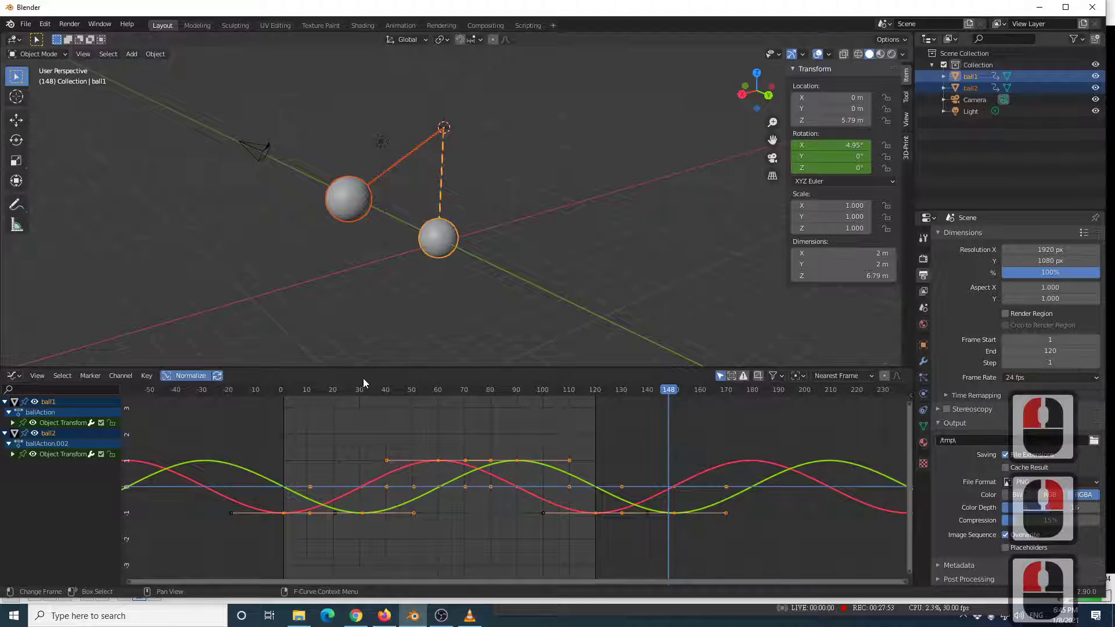
{"action": "key", "text": "space"}
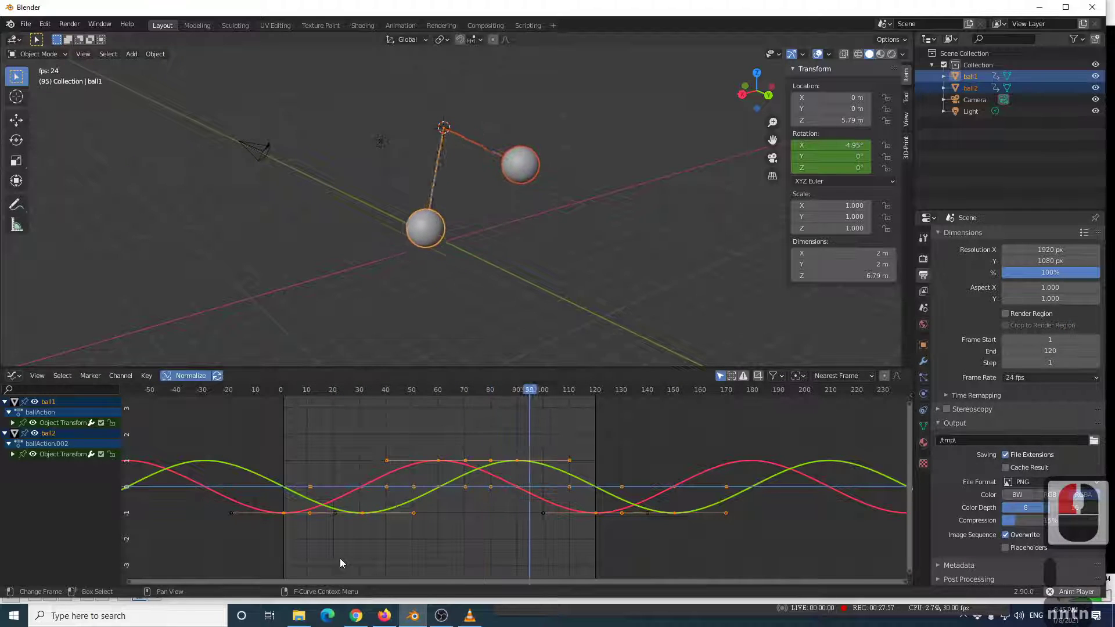
{"action": "key", "text": "space"}
Replace the Graph Editor with the Dope Sheet to show both balls' keyframes.
{"action": "left_click", "coordinate": [12, 376]}
{"action": "key", "text": "Escape"}
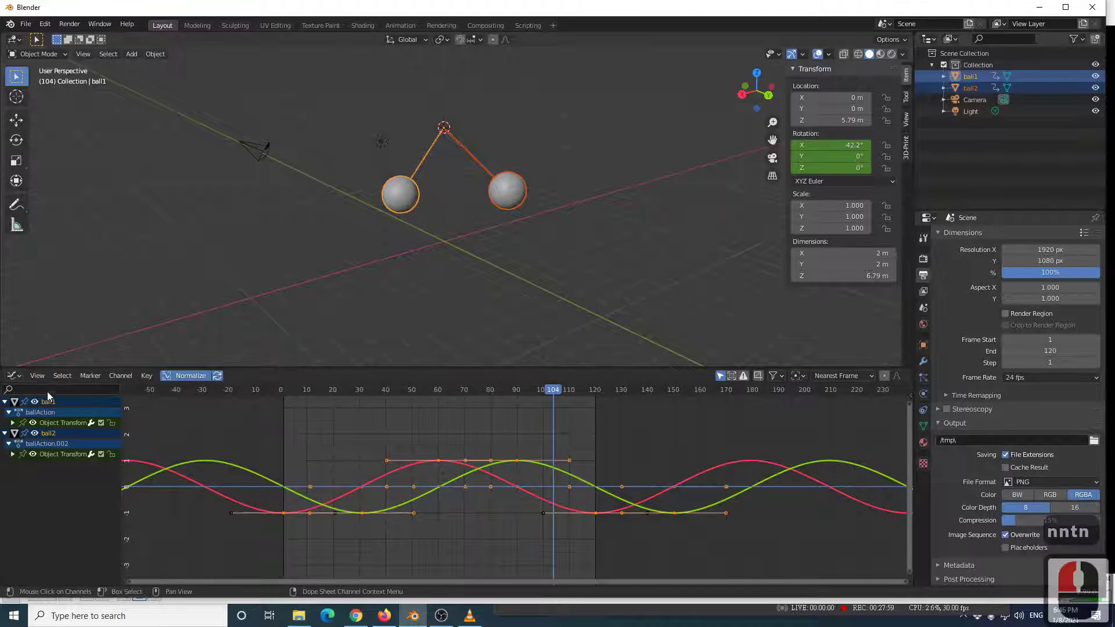
{"action": "left_click", "coordinate": [37, 376]}
{"action": "left_click", "coordinate": [14, 376]}
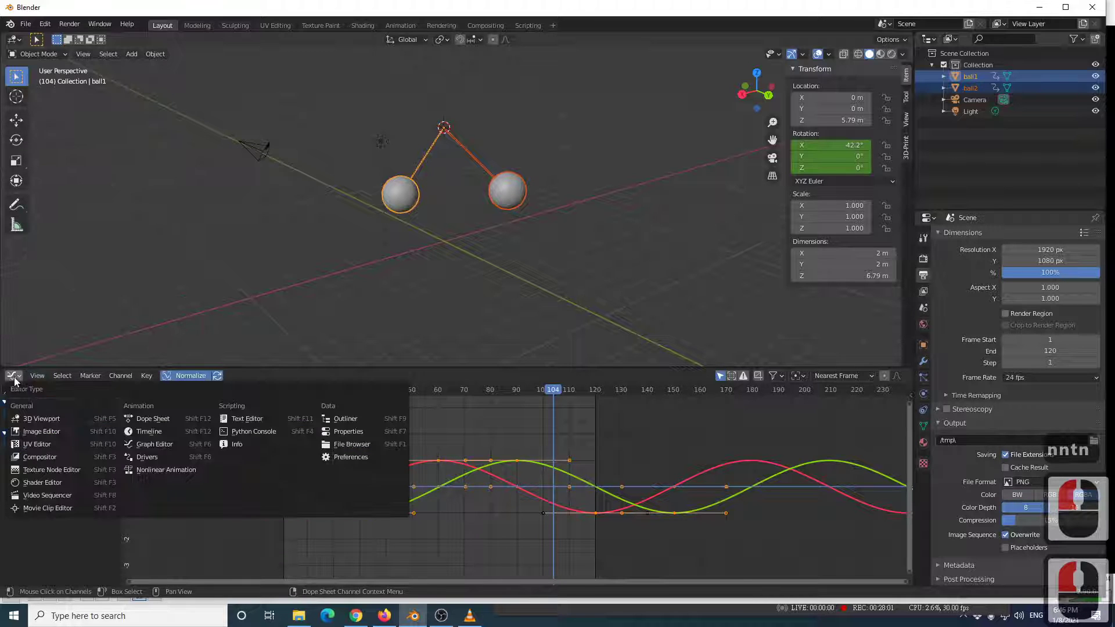
{"action": "left_click", "coordinate": [152, 419]}
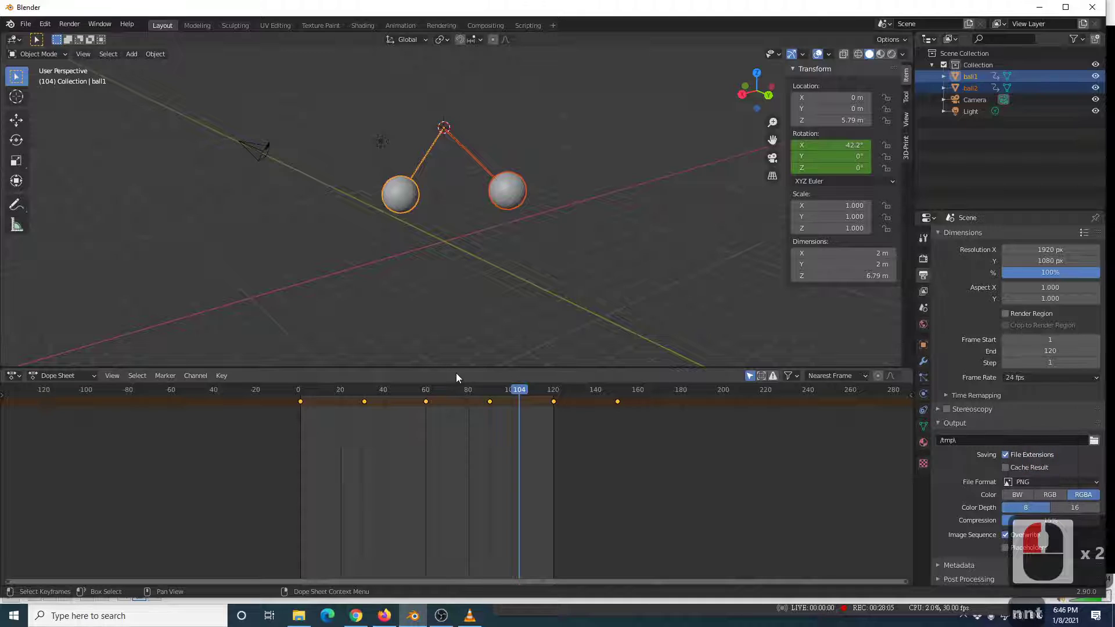
Deselect both balls and watch the looping swings play from several viewing angles, stopping at frame 29.
{"action": "key", "text": "space"}
{"action": "middle_click_drag", "start_coordinate": [482, 337], "coordinate": [585, 264]}
{"action": "left_click", "coordinate": [587, 251]}
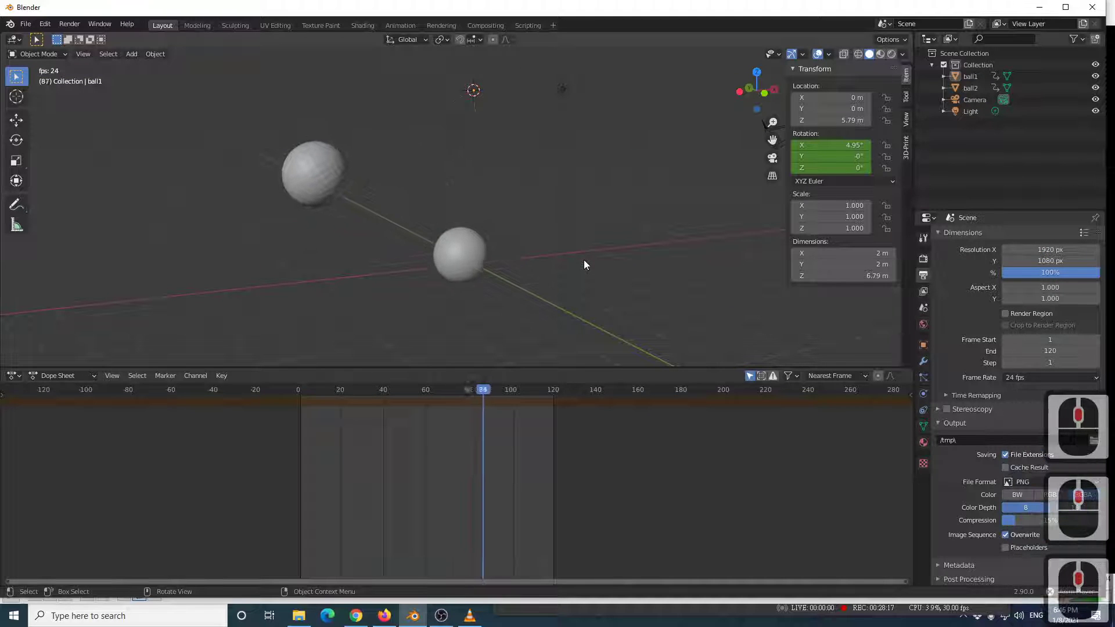
{"action": "middle_click_drag", "start_coordinate": [584, 262], "coordinate": [563, 301]}
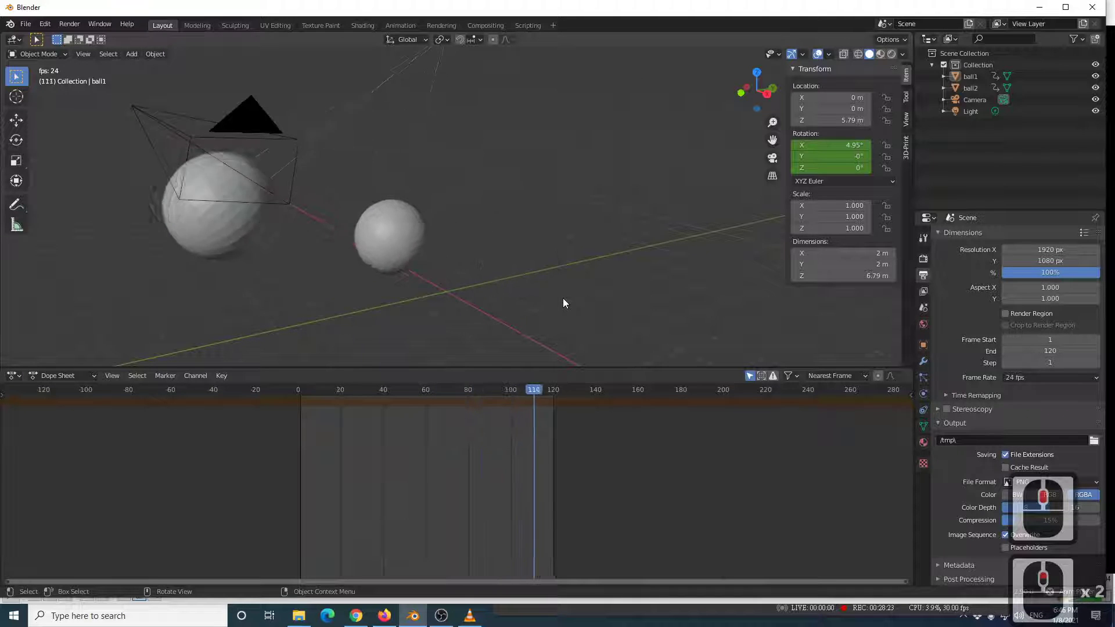
{"action": "key", "text": "space"}
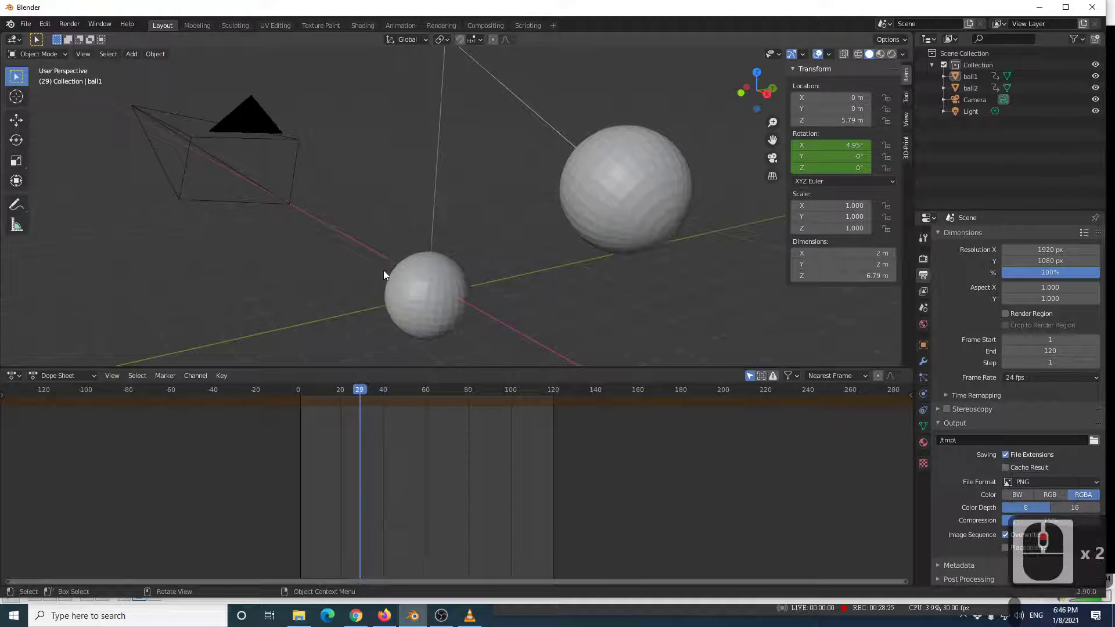
Save the project as oddly_satisfying2.blend in the Spatial_Practices\Blender\Project_Files folder.
{"action": "left_click", "coordinate": [26, 25]}
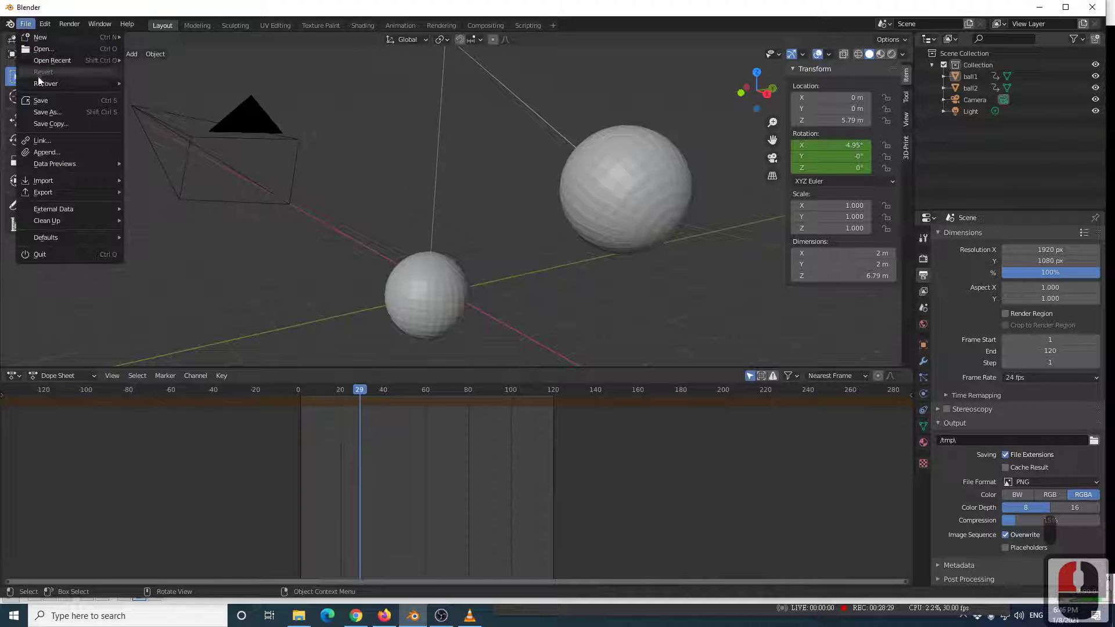
{"action": "left_click", "coordinate": [48, 100]}
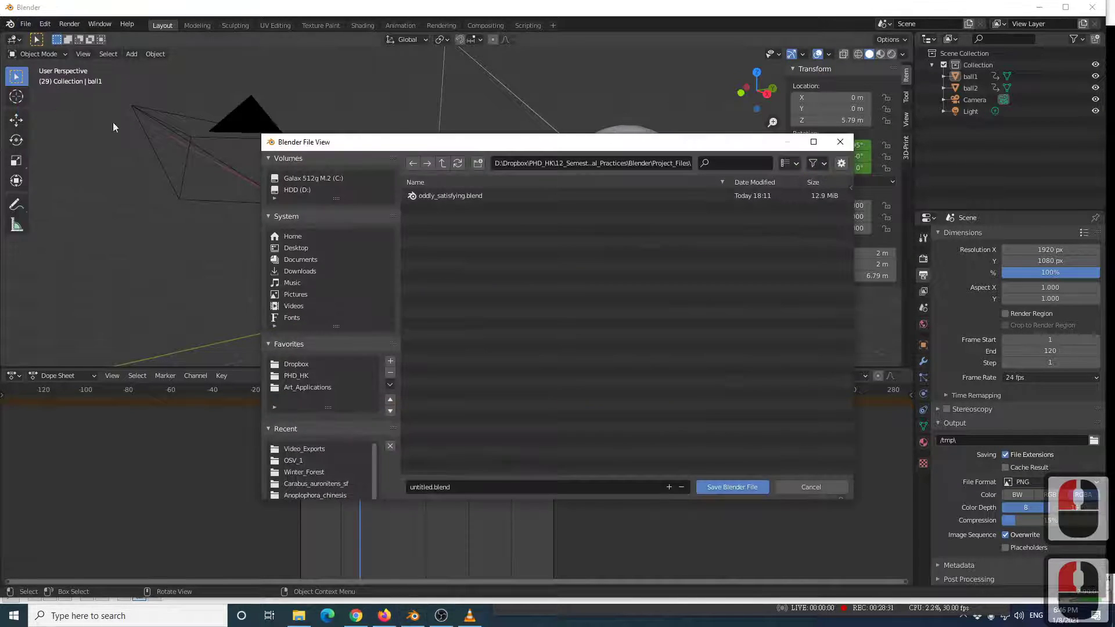
{"action": "left_click", "coordinate": [442, 164]}
{"action": "left_click", "coordinate": [441, 163]}
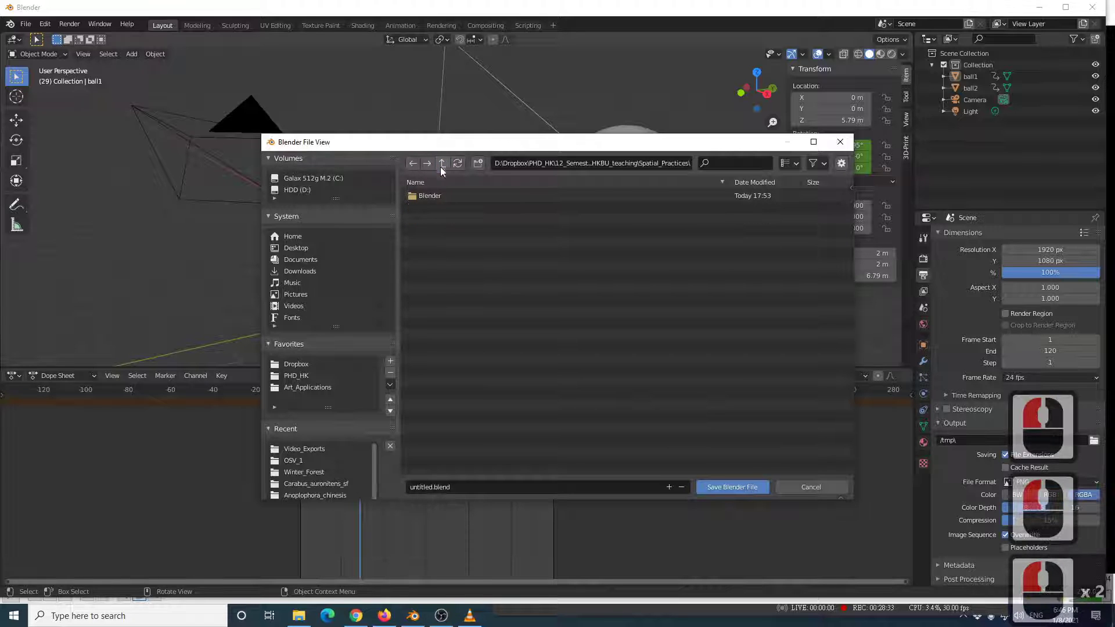
{"action": "left_click", "coordinate": [439, 163]}
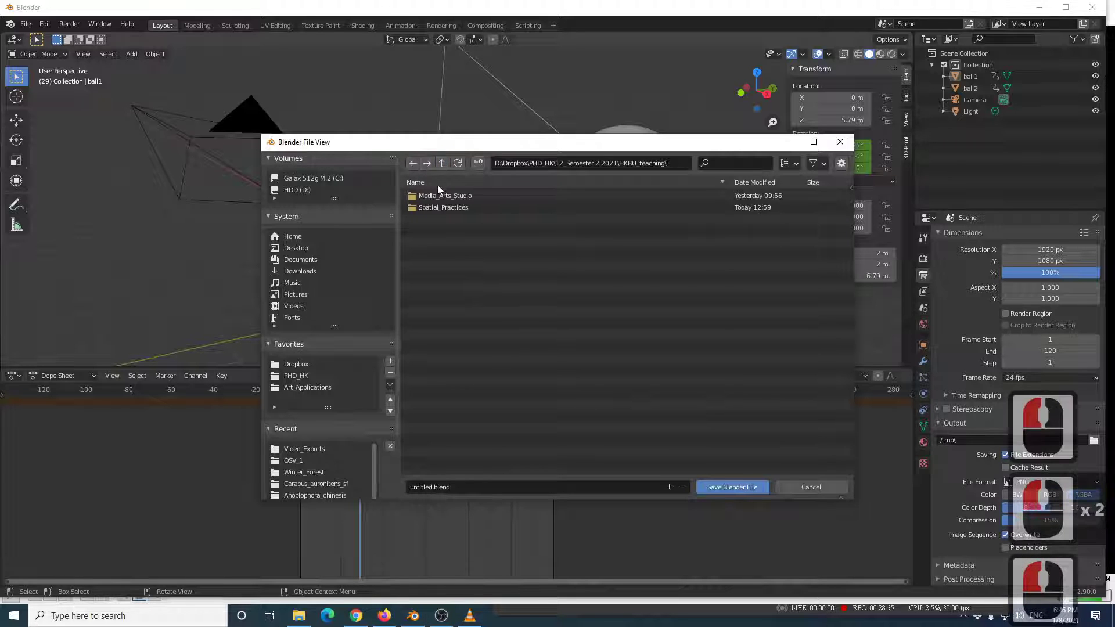
{"action": "double_click", "coordinate": [436, 209]}
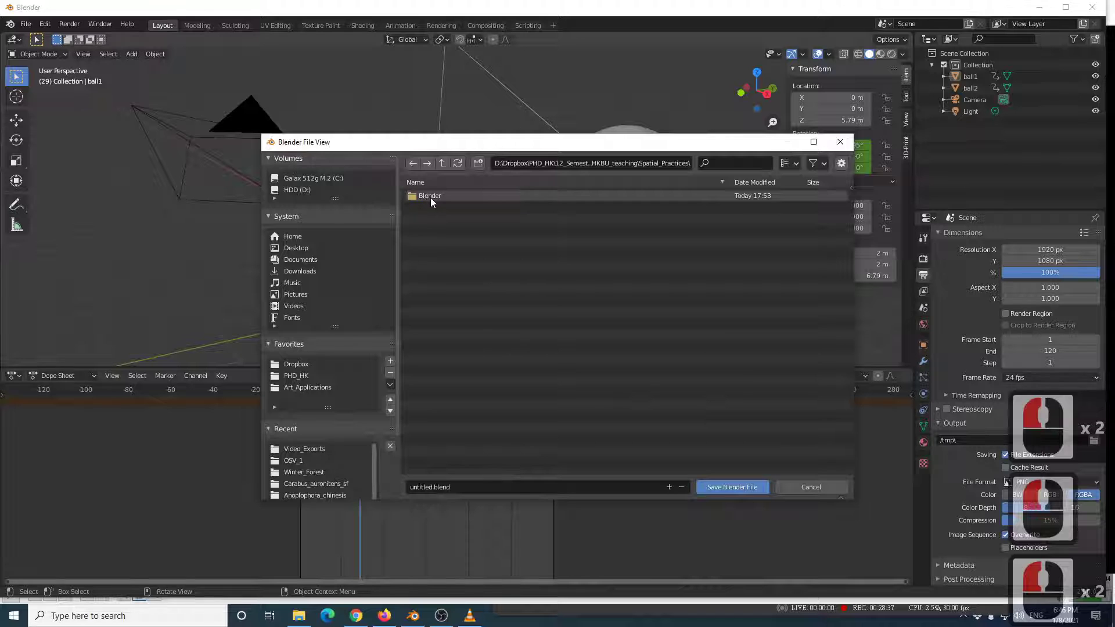
{"action": "double_click", "coordinate": [430, 196]}
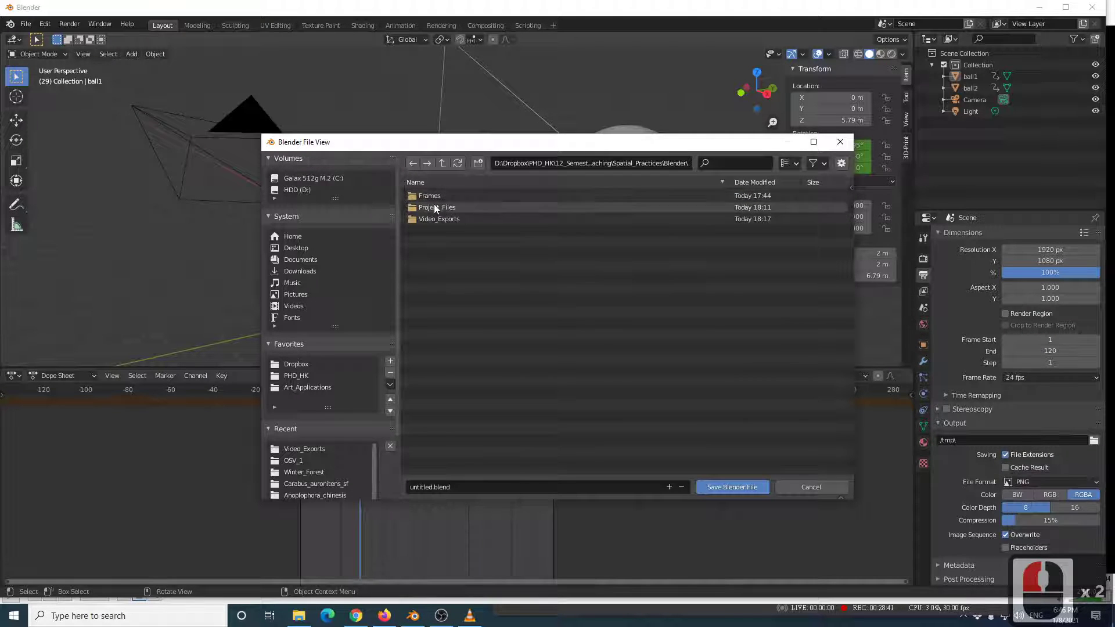
{"action": "double_click", "coordinate": [436, 208]}
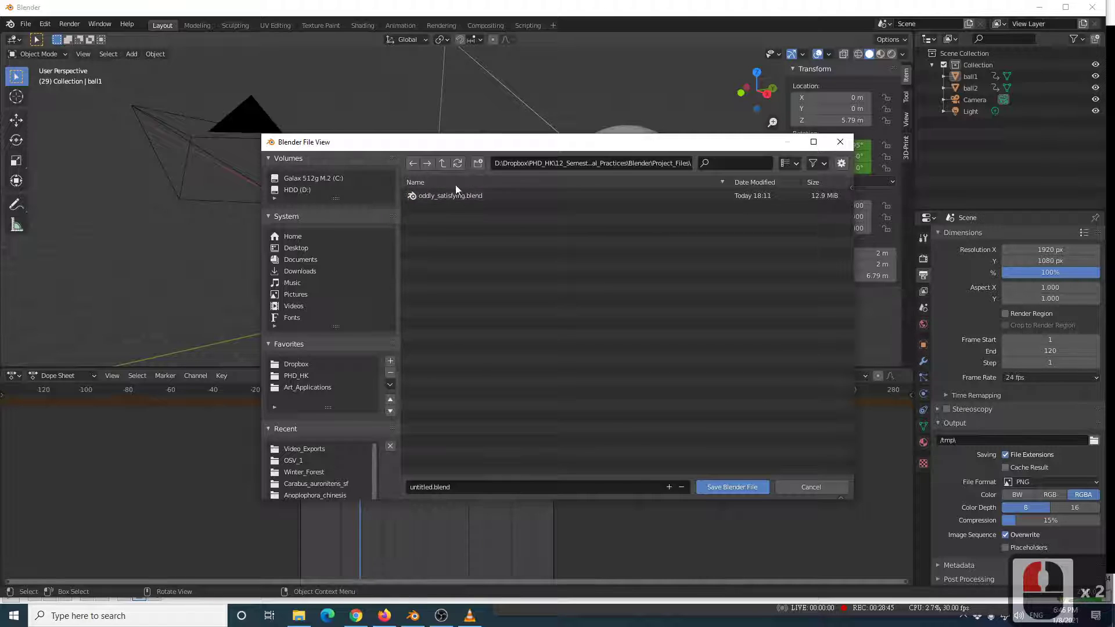
{"action": "double_click", "coordinate": [445, 197]}
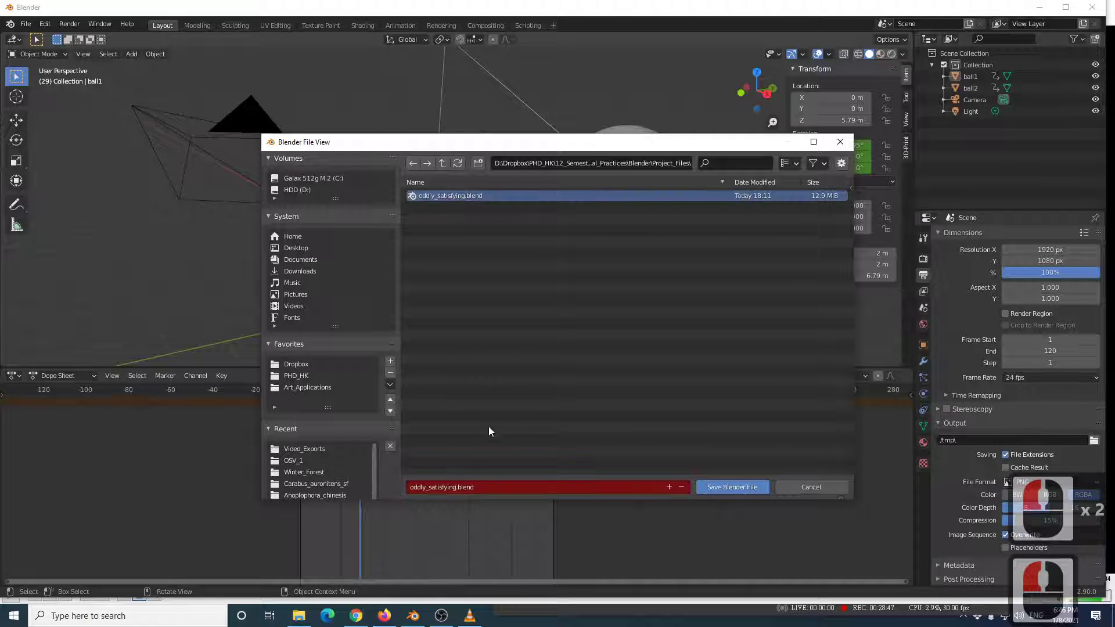
{"action": "left_click", "coordinate": [669, 487]}
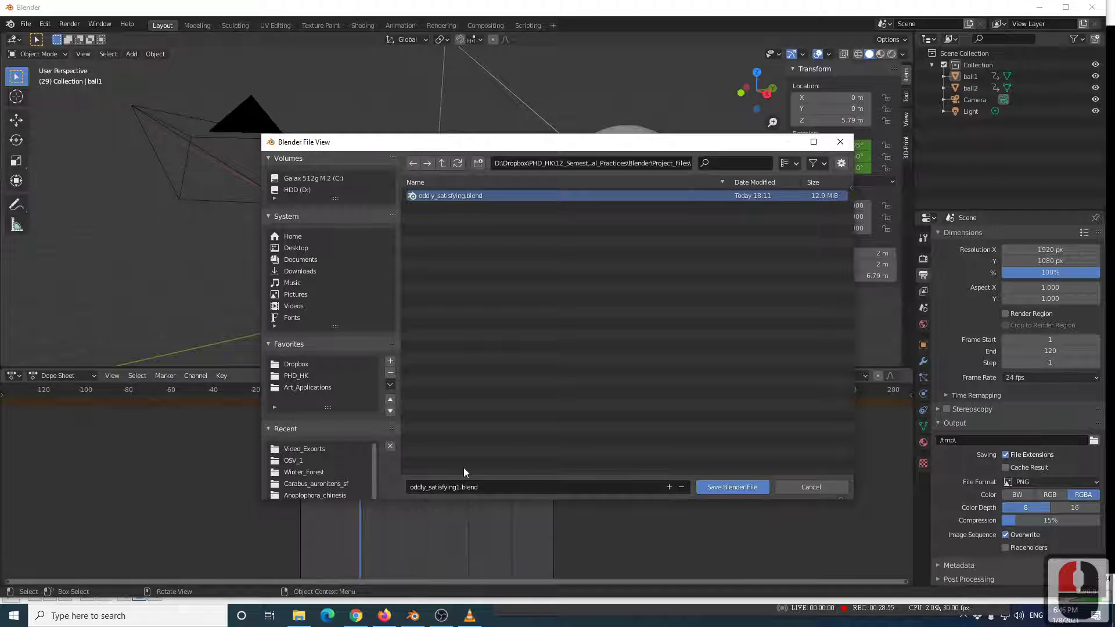
{"action": "left_click", "coordinate": [668, 487]}
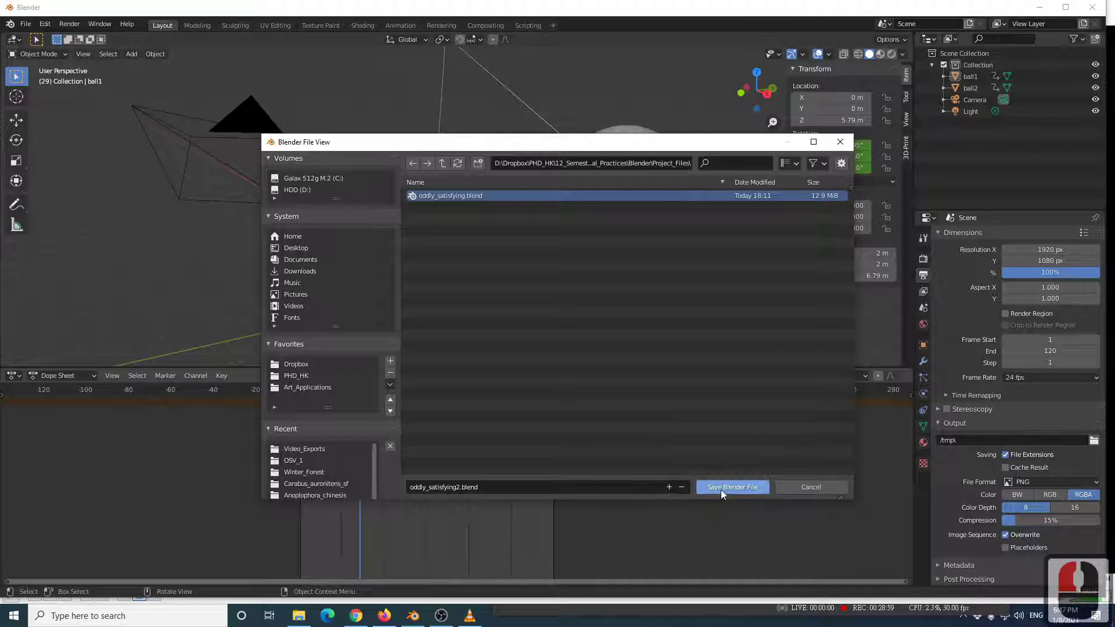
{"action": "left_click", "coordinate": [720, 490]}
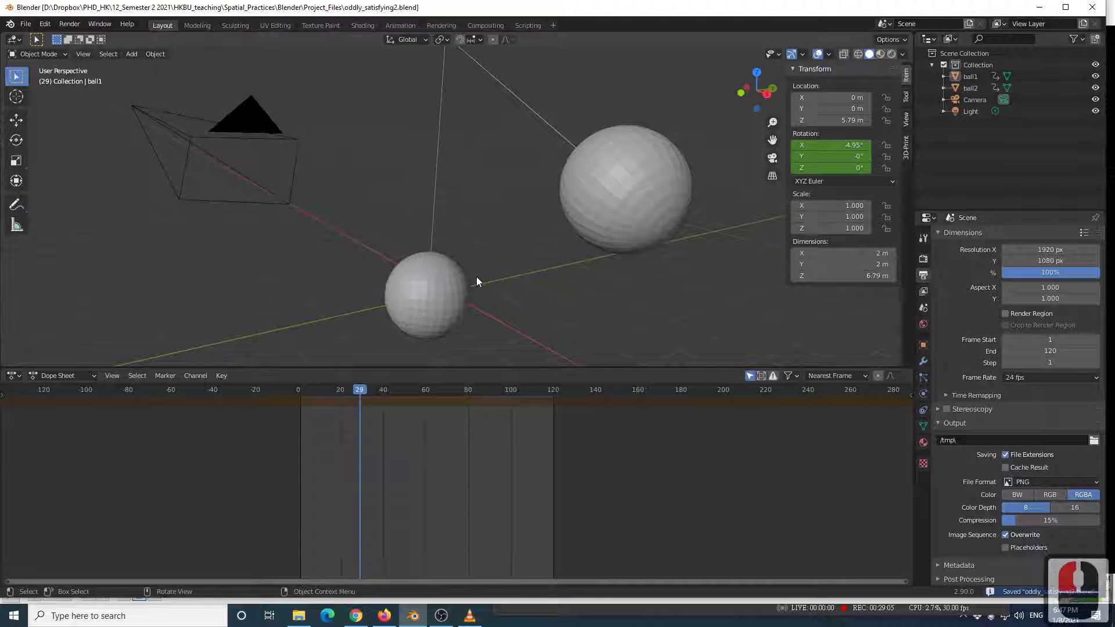
Switch to VLC to examine the ring and balls in the reference video Odly Satisfying.mp4, and return to Blender.
{"action": "scroll", "coordinate": [476, 277], "scroll_direction": "down", "scroll_amount": 3}
{"action": "middle_click_drag", "start_coordinate": [479, 278], "coordinate": [351, 288]}
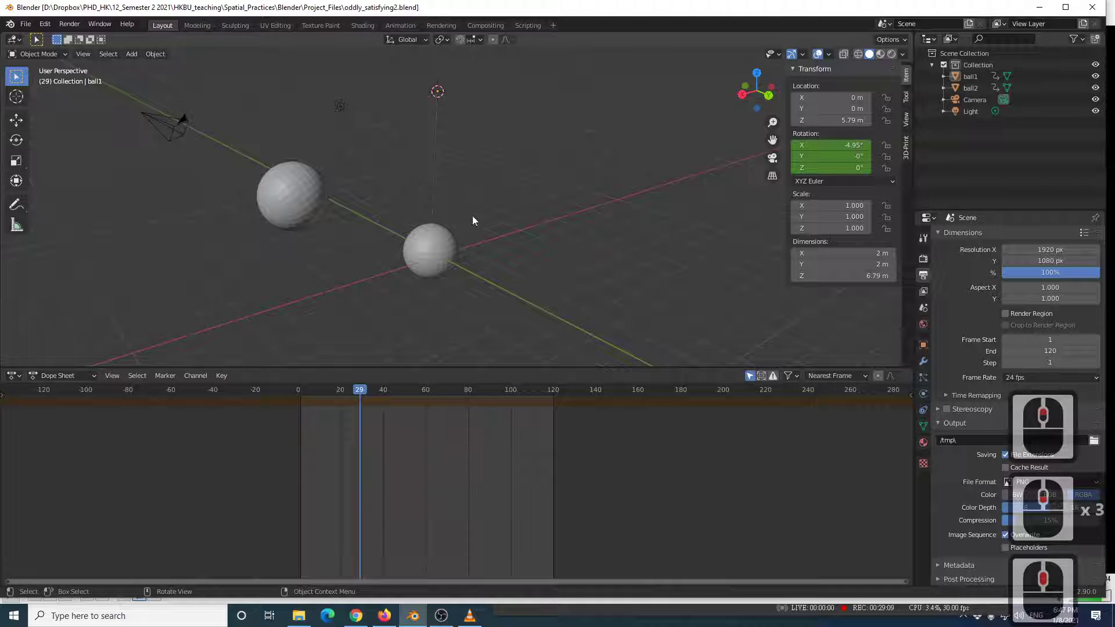
{"action": "key", "text": "alt+Tab"}
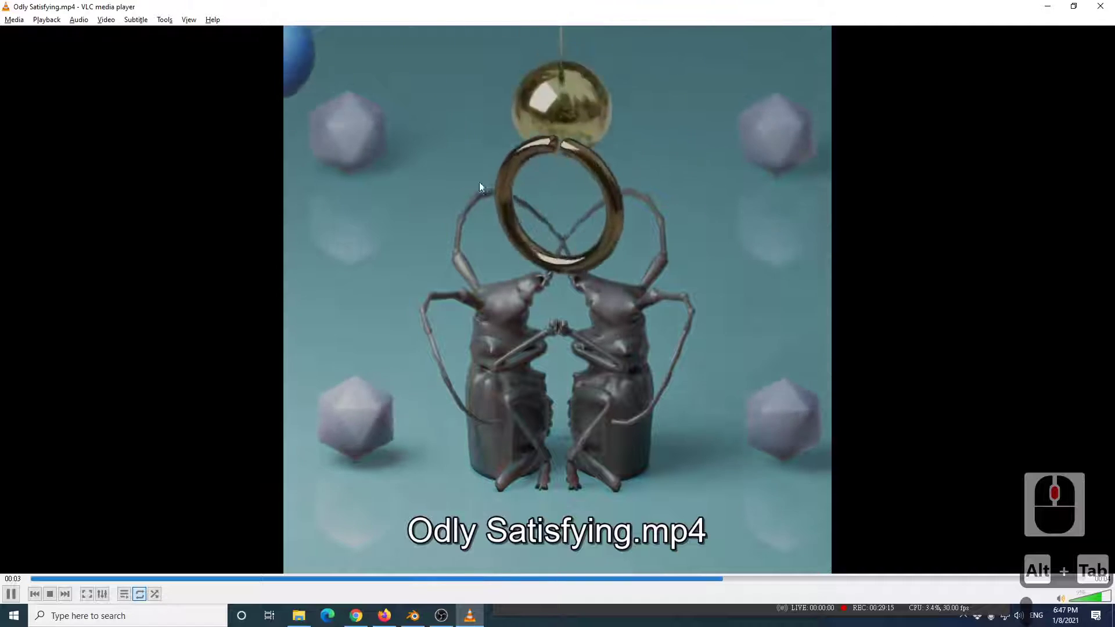
{"action": "key", "text": "alt+Tab"}
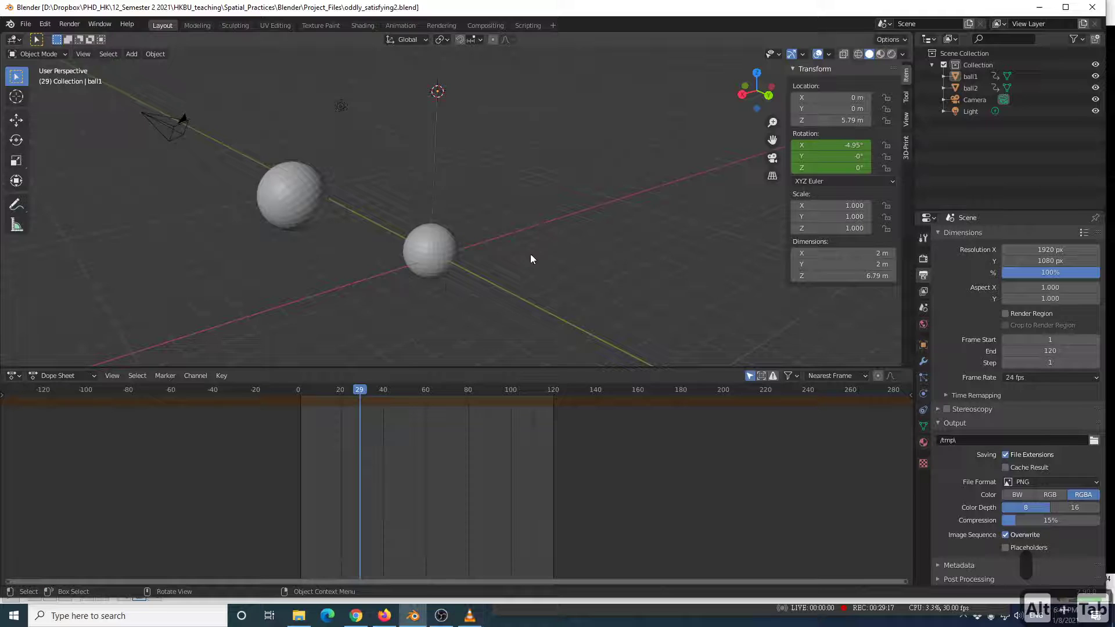
Add a torus mesh at the 3D cursor near the pendulums' pivot.
{"action": "scroll", "coordinate": [435, 281], "scroll_direction": "up", "scroll_amount": 3}
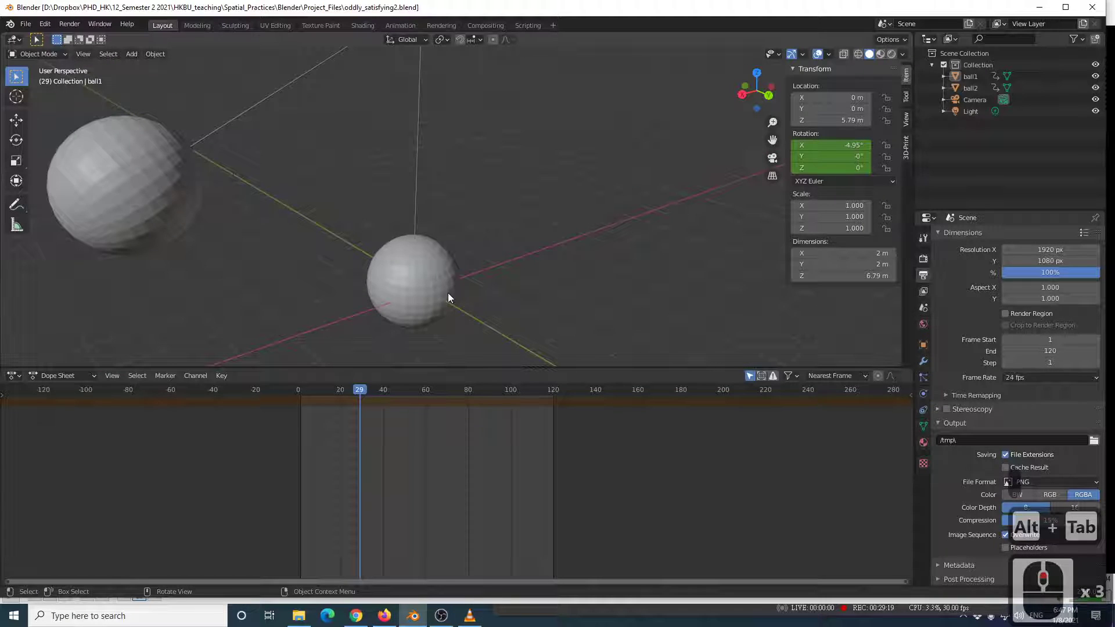
{"action": "middle_click_drag", "start_coordinate": [449, 295], "coordinate": [422, 300]}
{"action": "scroll", "coordinate": [424, 299], "scroll_direction": "down", "scroll_amount": 5}
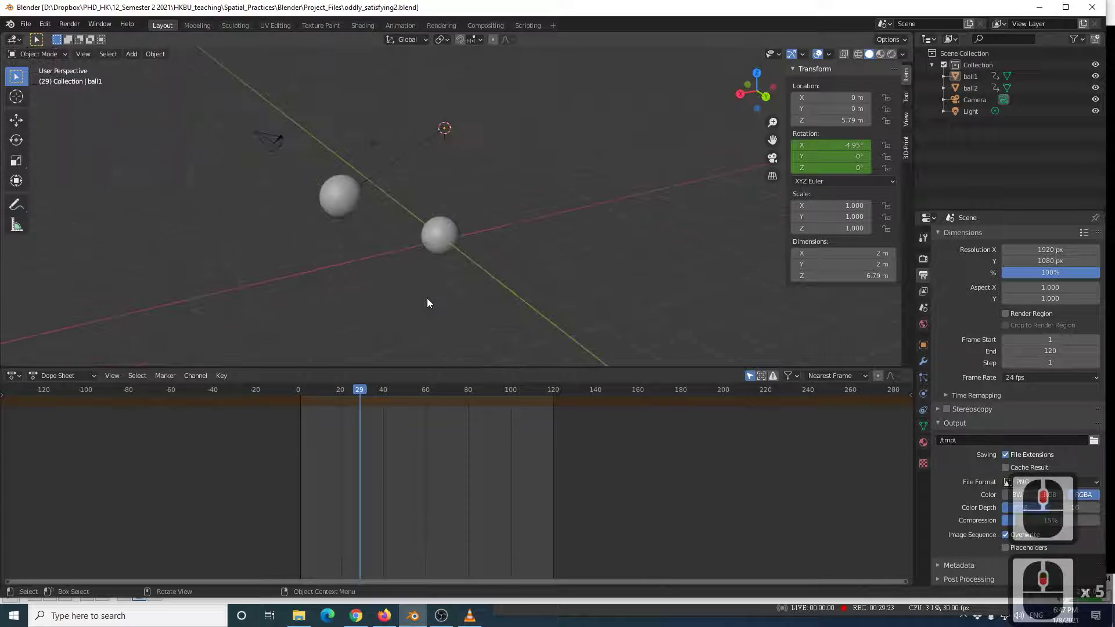
{"action": "scroll", "coordinate": [428, 297], "scroll_direction": "up", "scroll_amount": 2}
{"action": "middle_click_drag", "start_coordinate": [447, 236], "coordinate": [433, 222]}
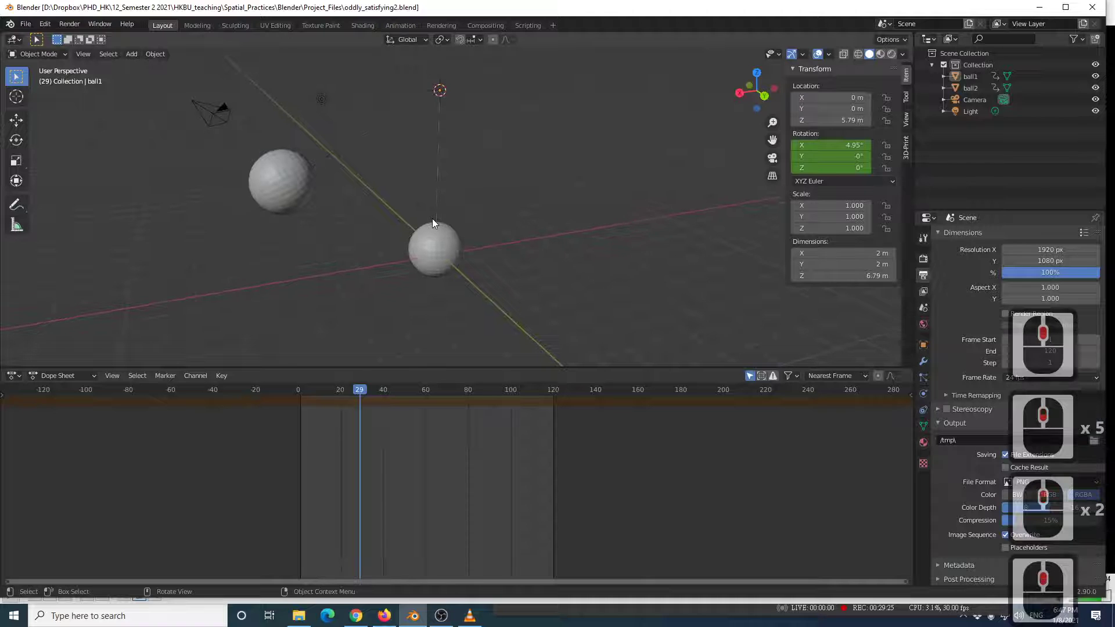
{"action": "key", "text": "shift+a"}
{"action": "mouse_move", "coordinate": [454, 145]}
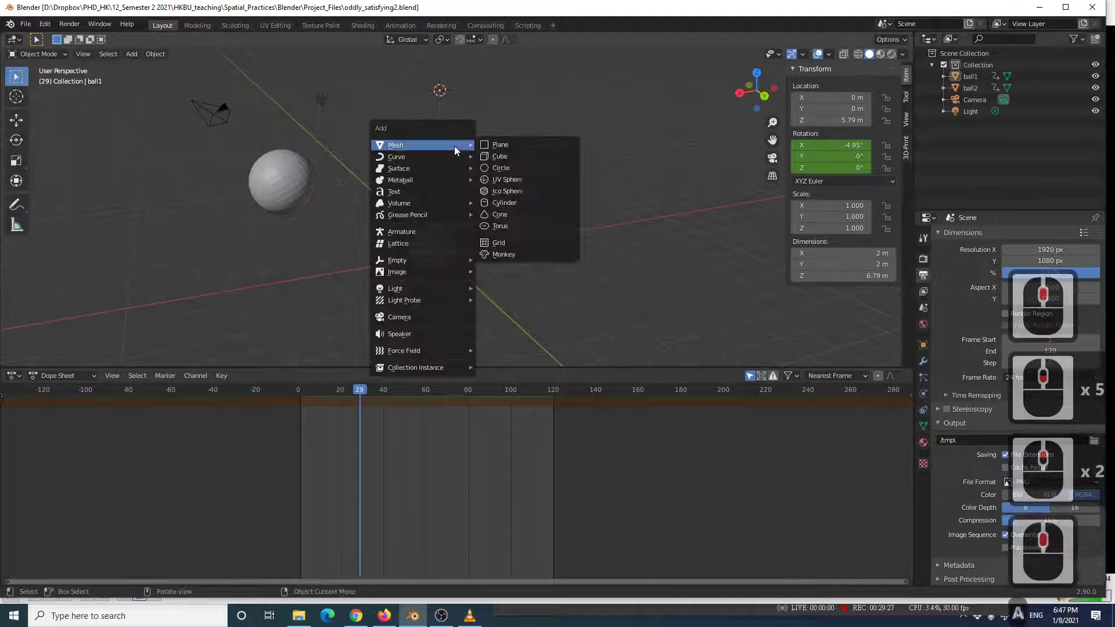
{"action": "left_click", "coordinate": [516, 225]}
{"action": "middle_click_drag", "start_coordinate": [460, 119], "coordinate": [468, 71]}
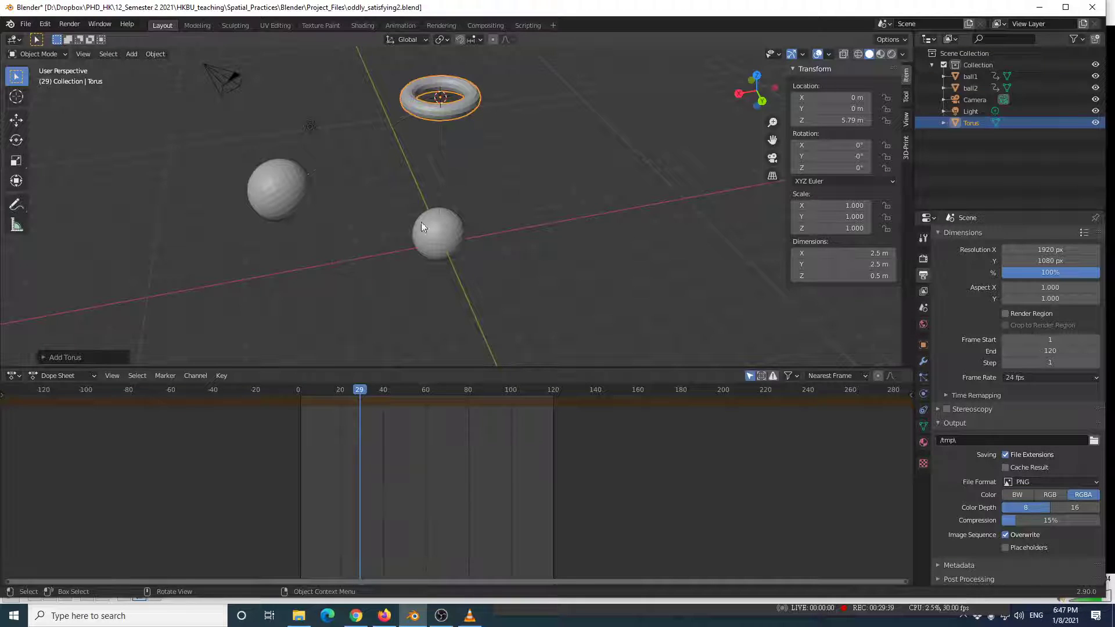
Set the torus's Z location to 0 m, inspect it around the ball, and delete the torus.
{"action": "left_click", "coordinate": [832, 120]}
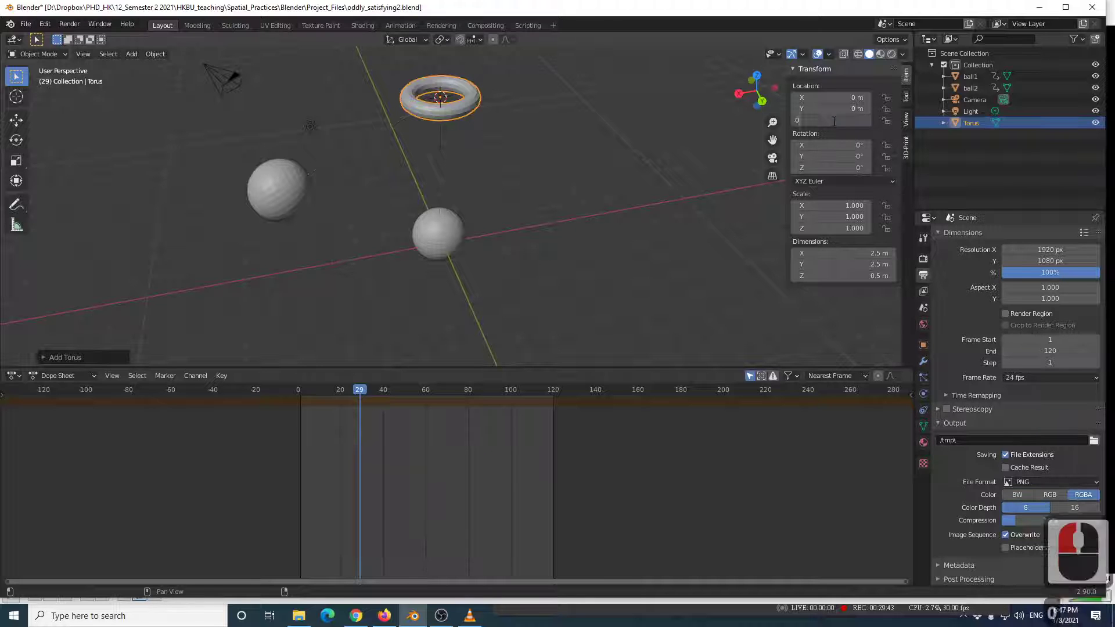
{"action": "type", "text": "0"}
{"action": "key", "text": "Return"}
{"action": "scroll", "coordinate": [496, 244], "scroll_direction": "up", "scroll_amount": 4}
{"action": "middle_click_drag", "start_coordinate": [456, 294], "coordinate": [469, 229]}
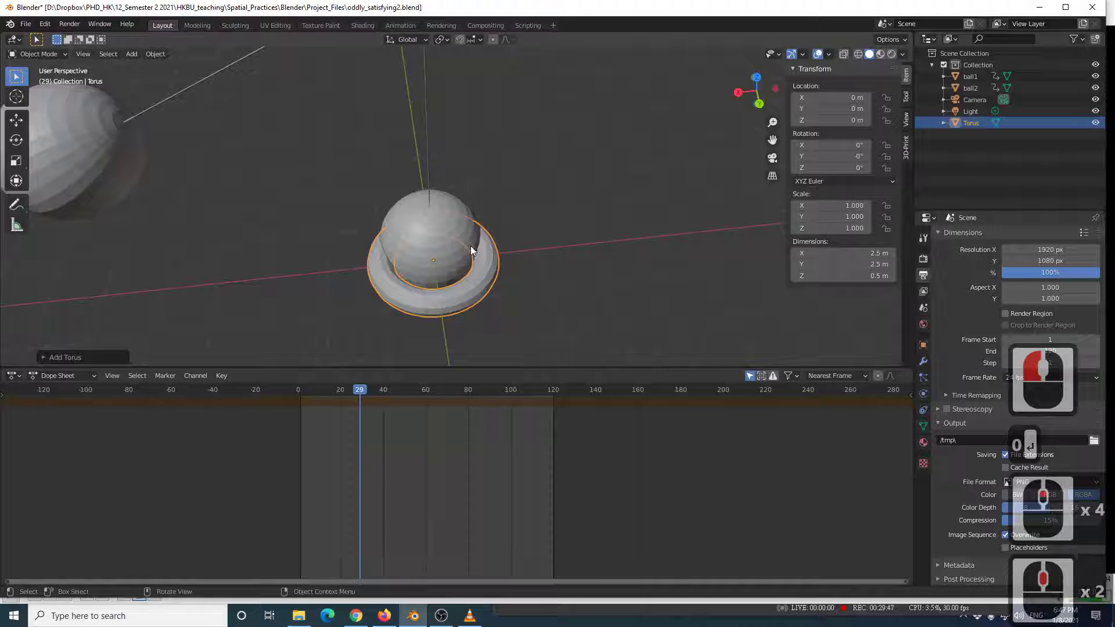
{"action": "key", "text": "x"}
{"action": "left_click", "coordinate": [472, 251]}
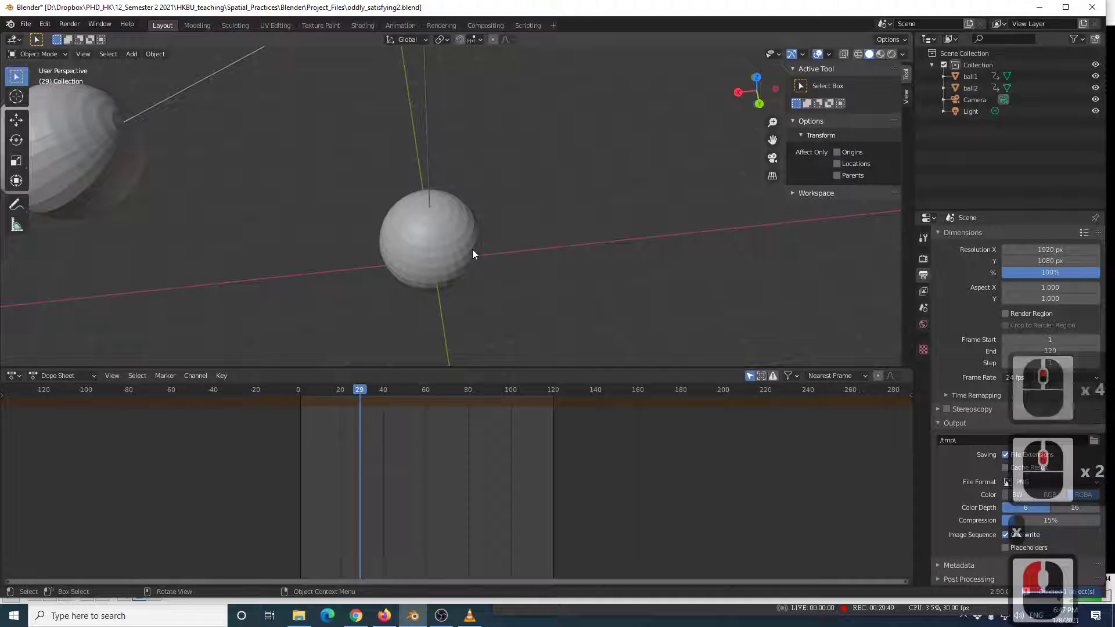
Snap the 3D cursor to the world origin and return the animation to frame 1.
{"action": "key", "text": "shift+s"}
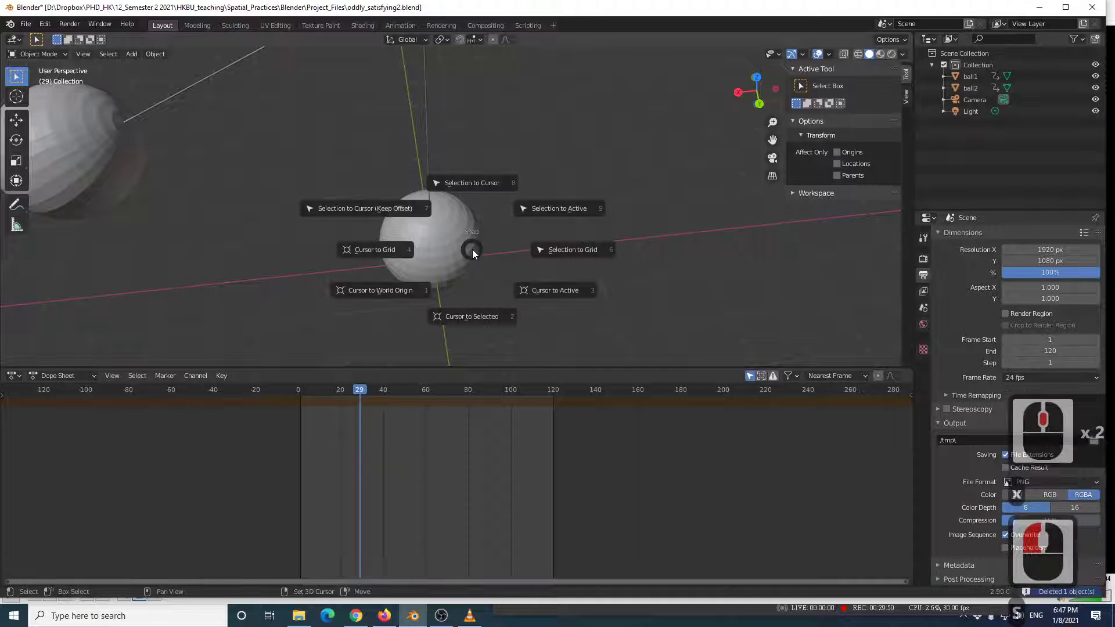
{"action": "left_click", "coordinate": [399, 288]}
{"action": "scroll", "coordinate": [403, 274], "scroll_direction": "down", "scroll_amount": 3}
{"action": "middle_click_drag", "start_coordinate": [402, 274], "coordinate": [460, 224]}
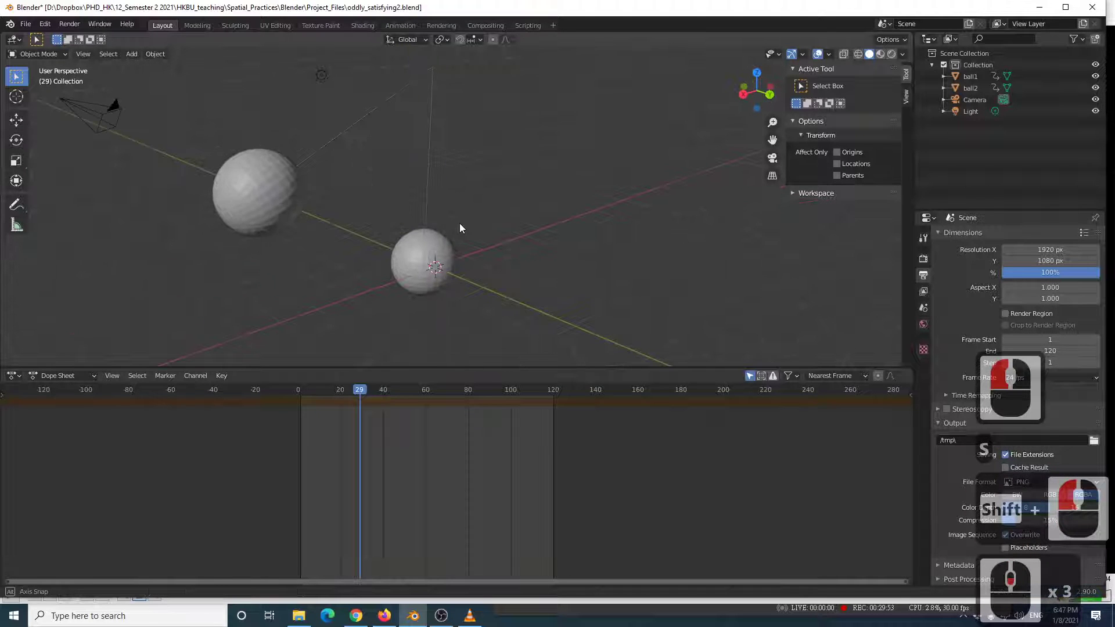
{"action": "key", "text": "shift+Left"}
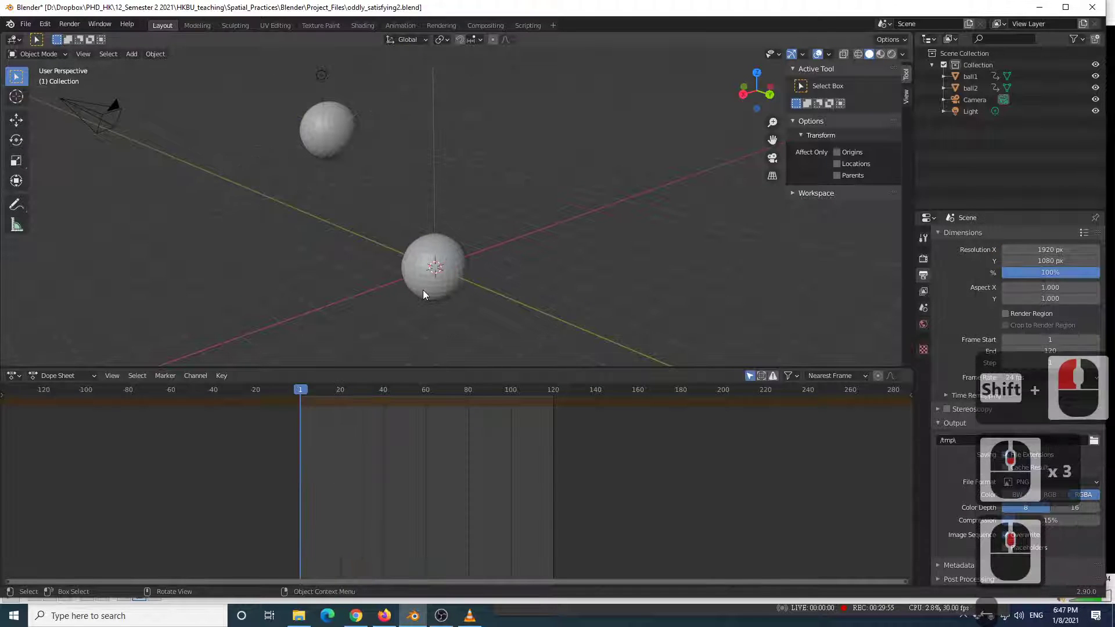
{"action": "scroll", "coordinate": [504, 361], "scroll_direction": "up", "scroll_amount": 2}
{"action": "middle_click_drag", "start_coordinate": [409, 332], "coordinate": [434, 250], "text": "shift"}
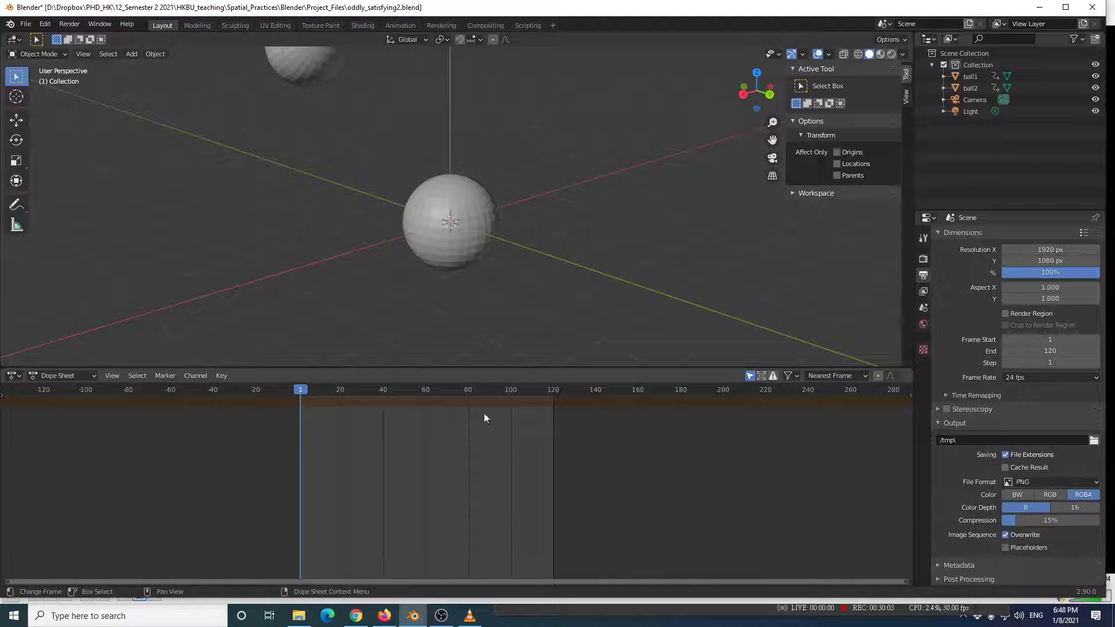
{"action": "key", "text": "t"}
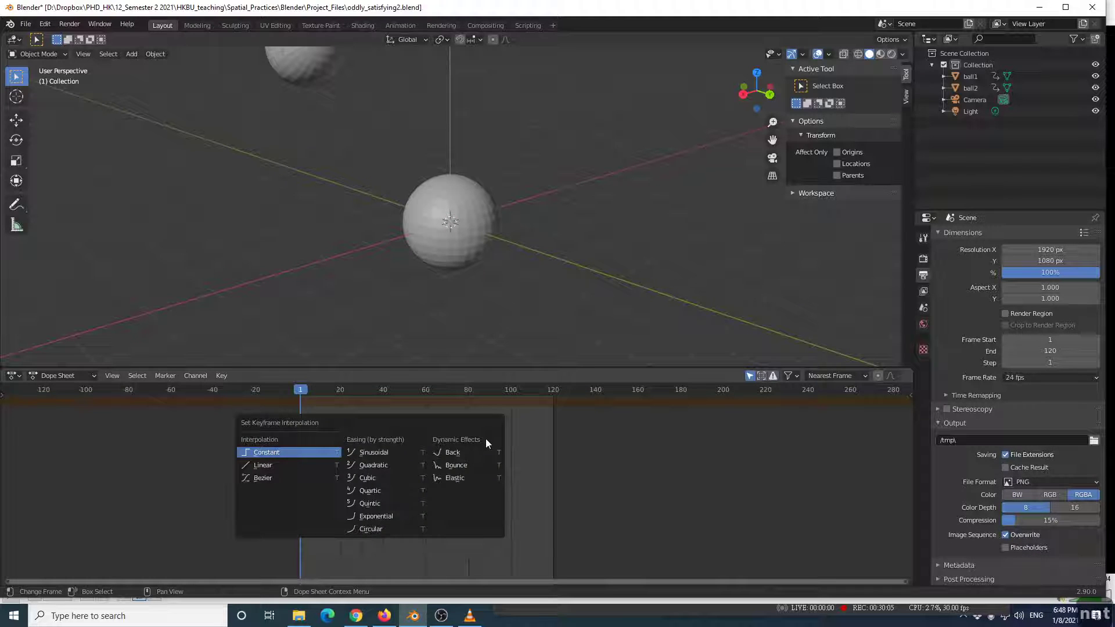
{"action": "mouse_move", "coordinate": [438, 294]}
{"action": "middle_mouse_down"}
{"action": "mouse_move", "coordinate": [444, 311]}
{"action": "mouse_move", "coordinate": [453, 280]}
{"action": "middle_mouse_up"}
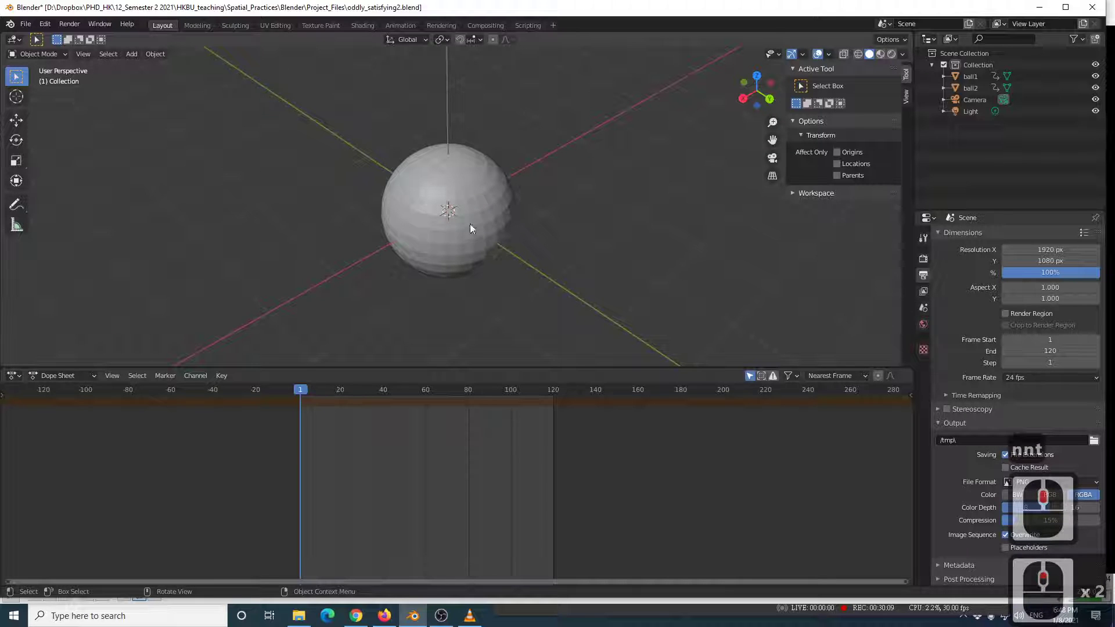
{"action": "scroll", "coordinate": [455, 248], "scroll_direction": "down", "scroll_amount": 2}
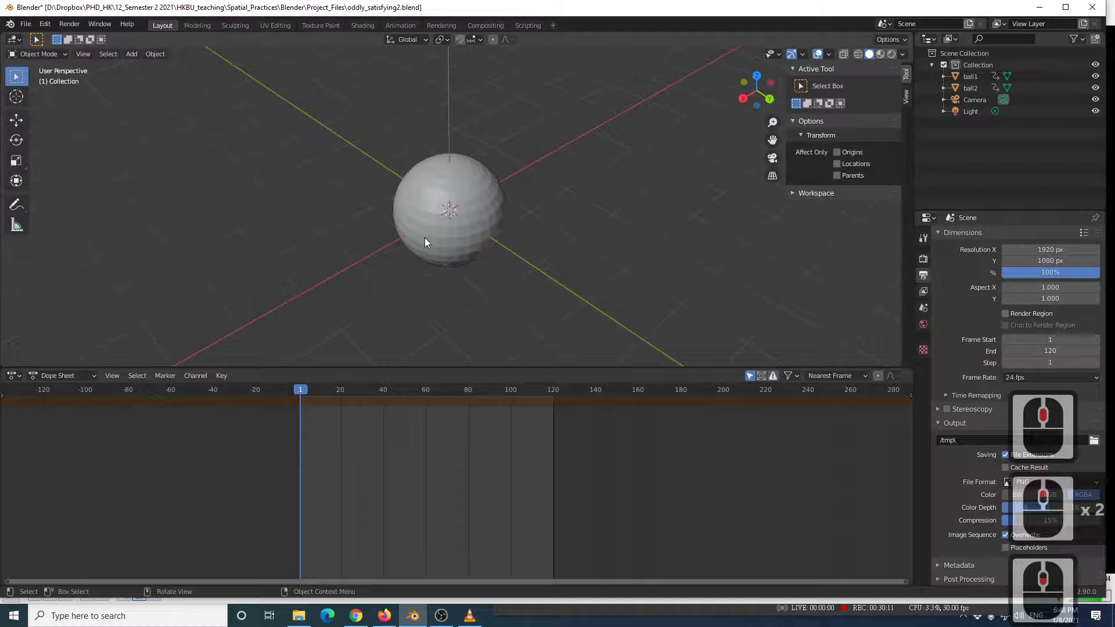
{"action": "middle_click", "coordinate": [450, 275]}
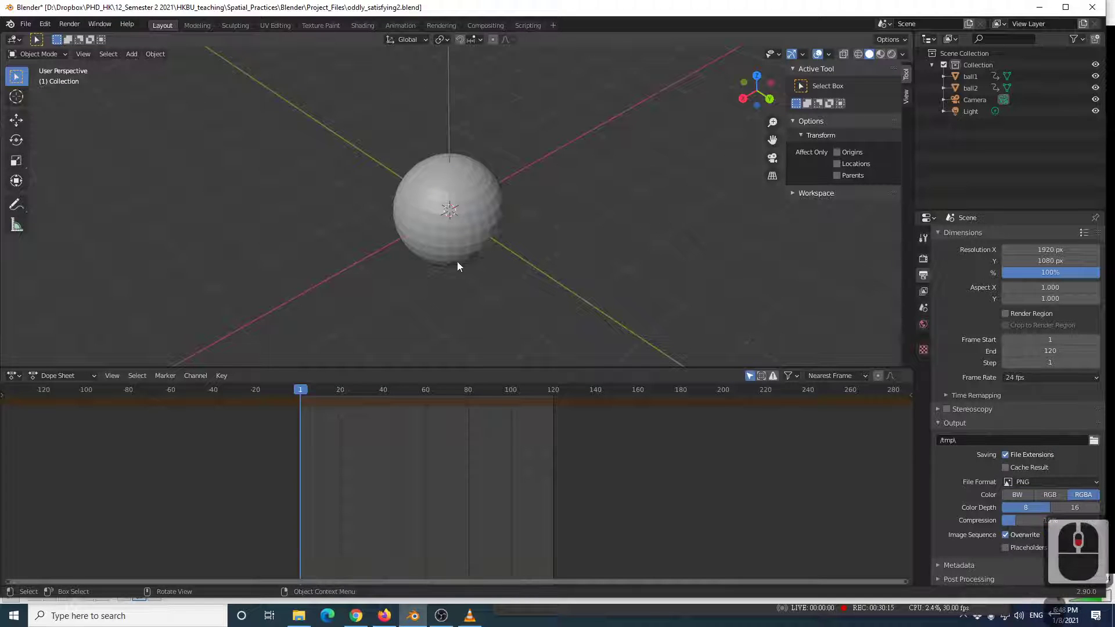
Add a new torus mesh at the world origin, around the hanging ball.
{"action": "scroll", "coordinate": [454, 261], "scroll_direction": "down", "scroll_amount": 3}
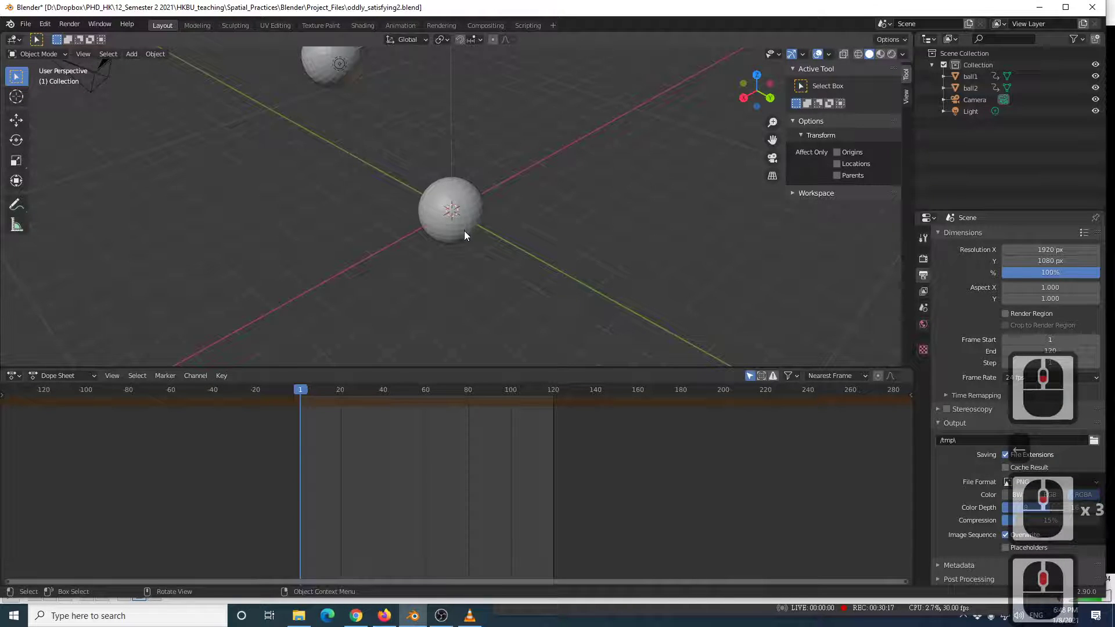
{"action": "key", "text": "shift+a"}
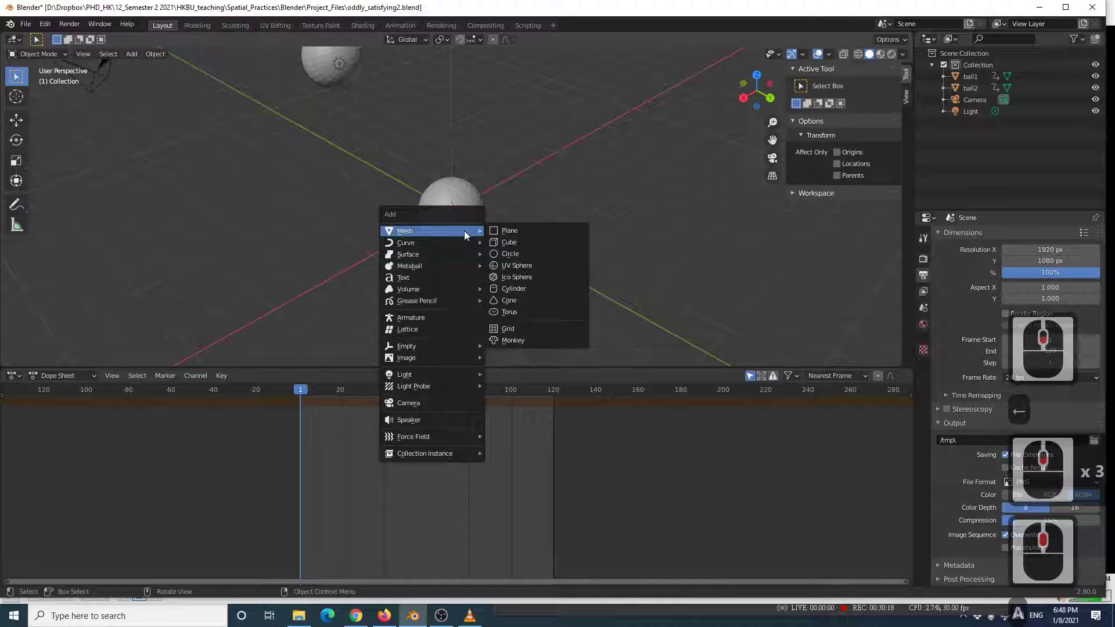
{"action": "left_click", "coordinate": [528, 311]}
{"action": "scroll", "coordinate": [494, 274], "scroll_direction": "up", "scroll_amount": 2}
{"action": "scroll", "coordinate": [482, 256], "scroll_direction": "up", "scroll_amount": 3}
{"action": "middle_click_drag", "start_coordinate": [487, 227], "coordinate": [534, 154]}
{"action": "scroll", "coordinate": [533, 179], "scroll_direction": "down", "scroll_amount": 2}
{"action": "scroll", "coordinate": [456, 220], "scroll_direction": "up", "scroll_amount": 3}
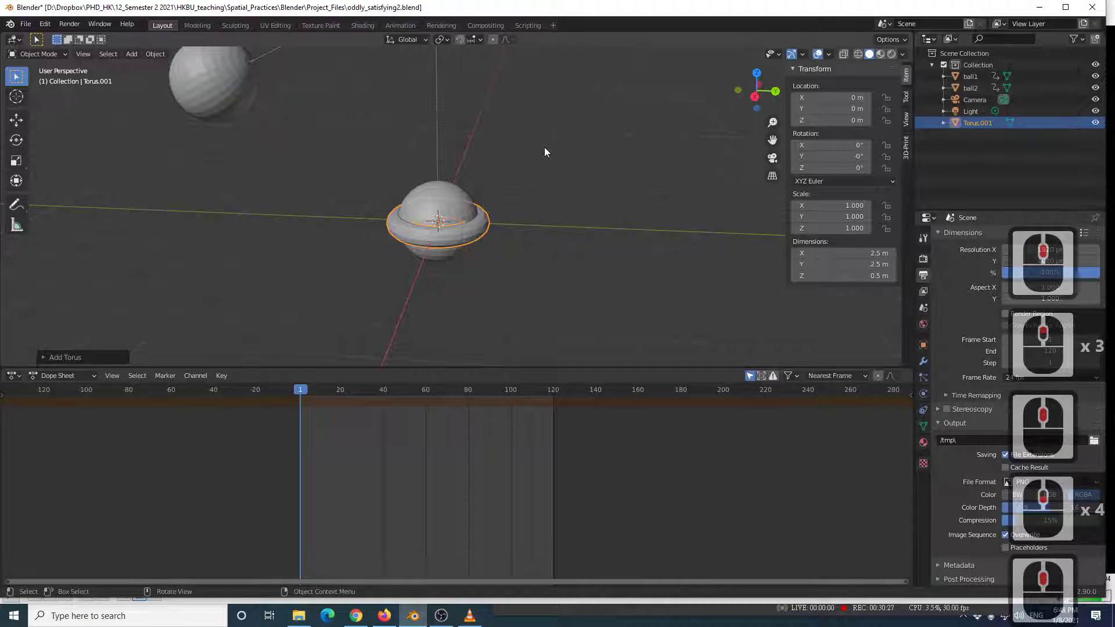
{"action": "key", "text": "r"}
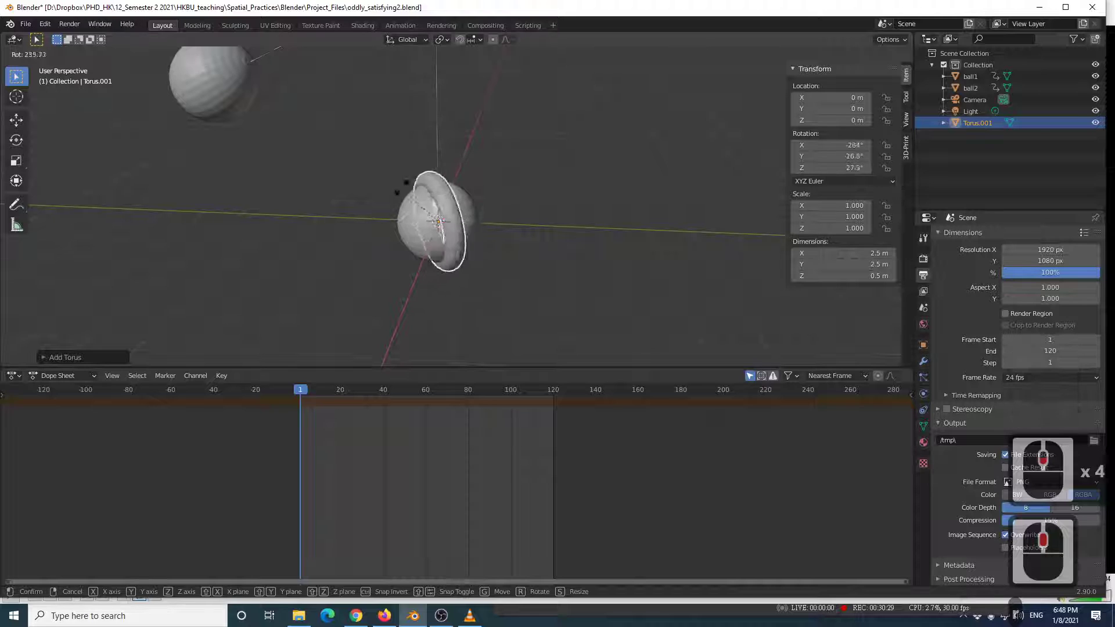
{"action": "right_click", "coordinate": [452, 203]}
{"action": "middle_click_drag", "start_coordinate": [451, 204], "coordinate": [464, 183]}
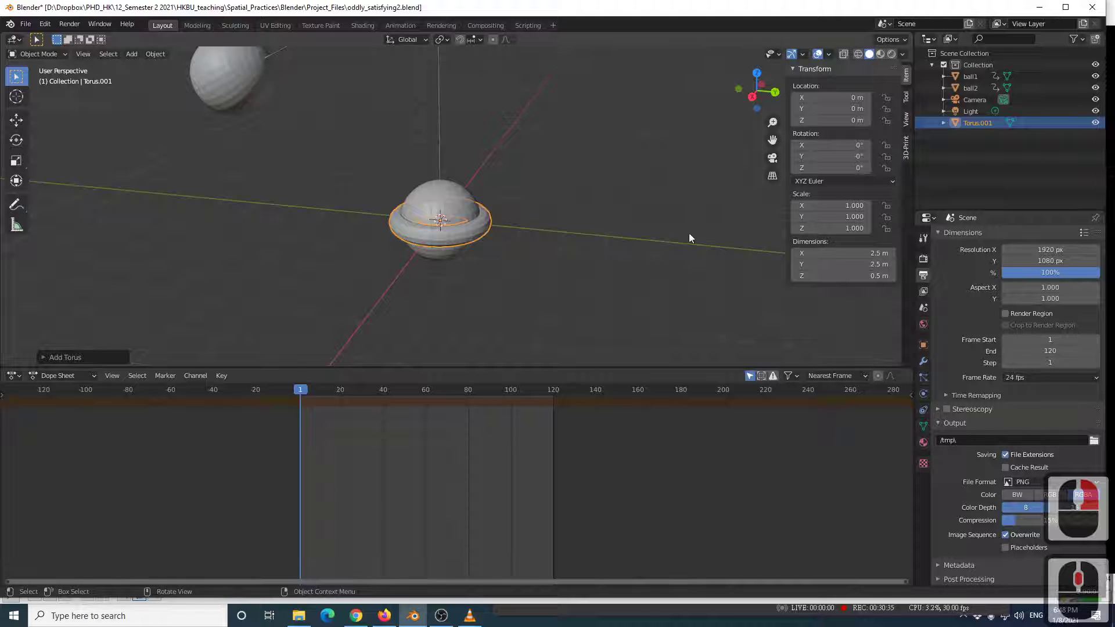
Set the torus's X rotation to 90° so the ring stands upright around the hanging ball.
{"action": "left_click_drag", "start_coordinate": [836, 145], "coordinate": [857, 145]}
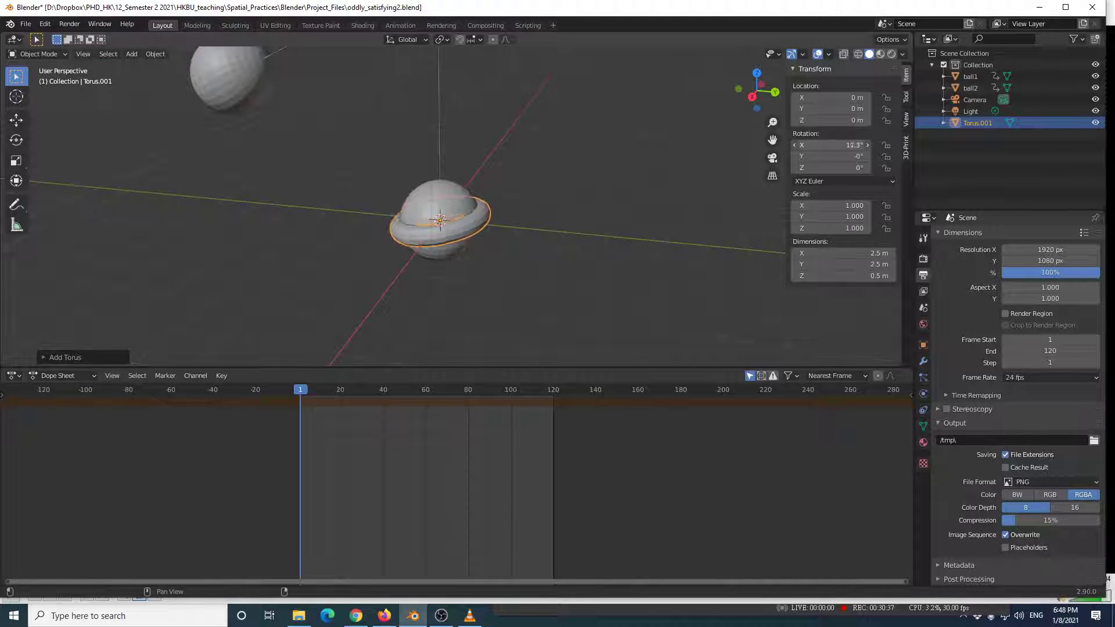
{"action": "double_click", "coordinate": [818, 147]}
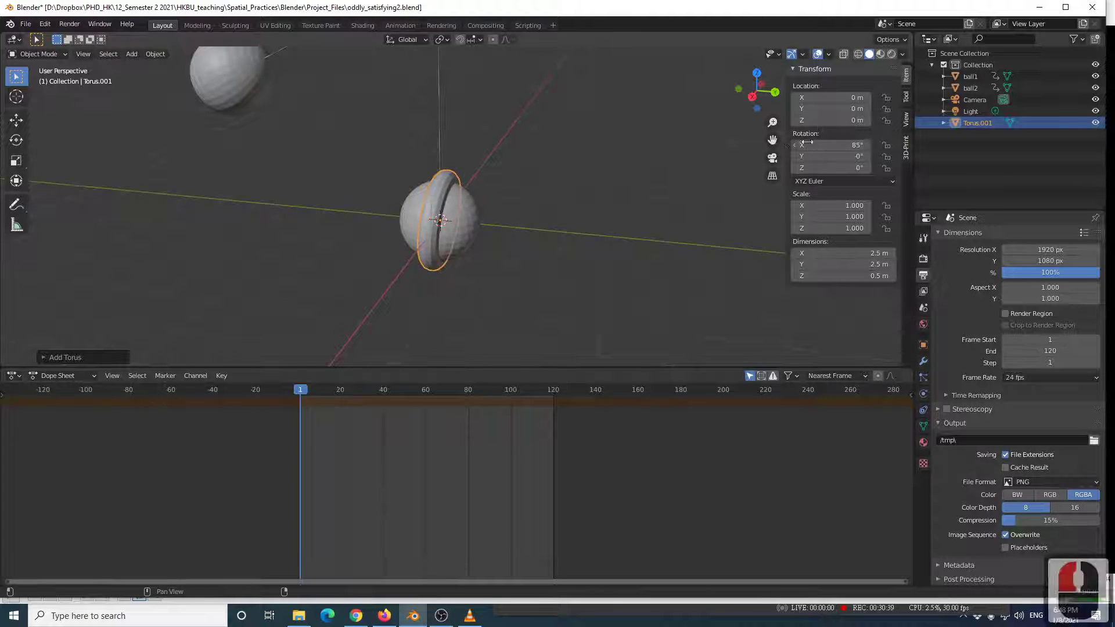
{"action": "type", "text": "90"}
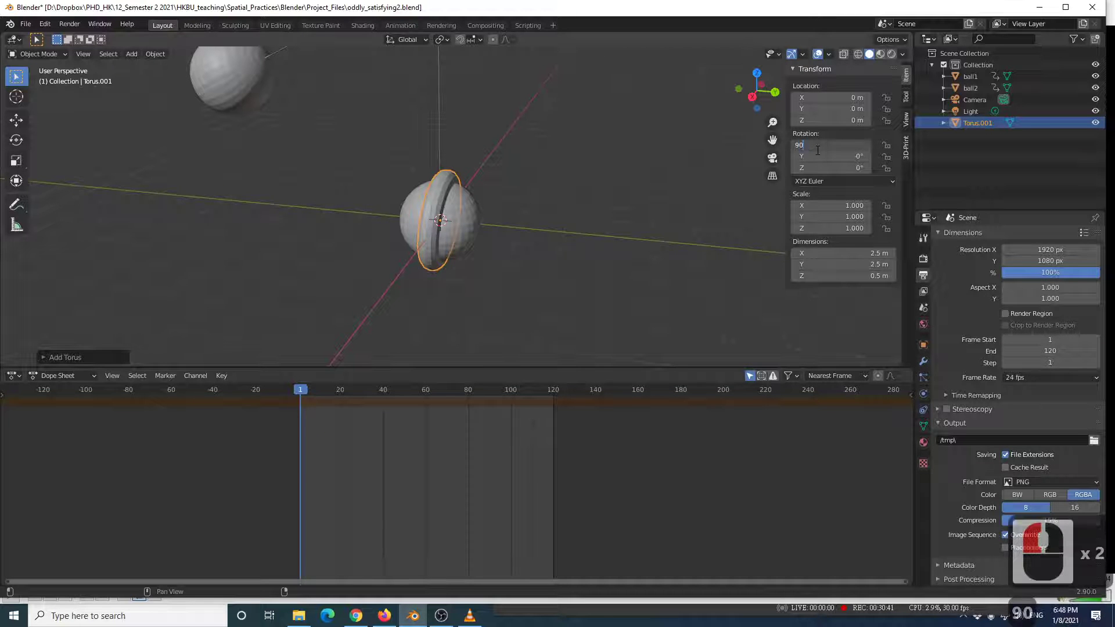
{"action": "key", "text": "Return"}
Examine how the upright torus fits around the ball and review the torus's creation settings.
{"action": "middle_click_drag", "start_coordinate": [327, 242], "coordinate": [422, 263]}
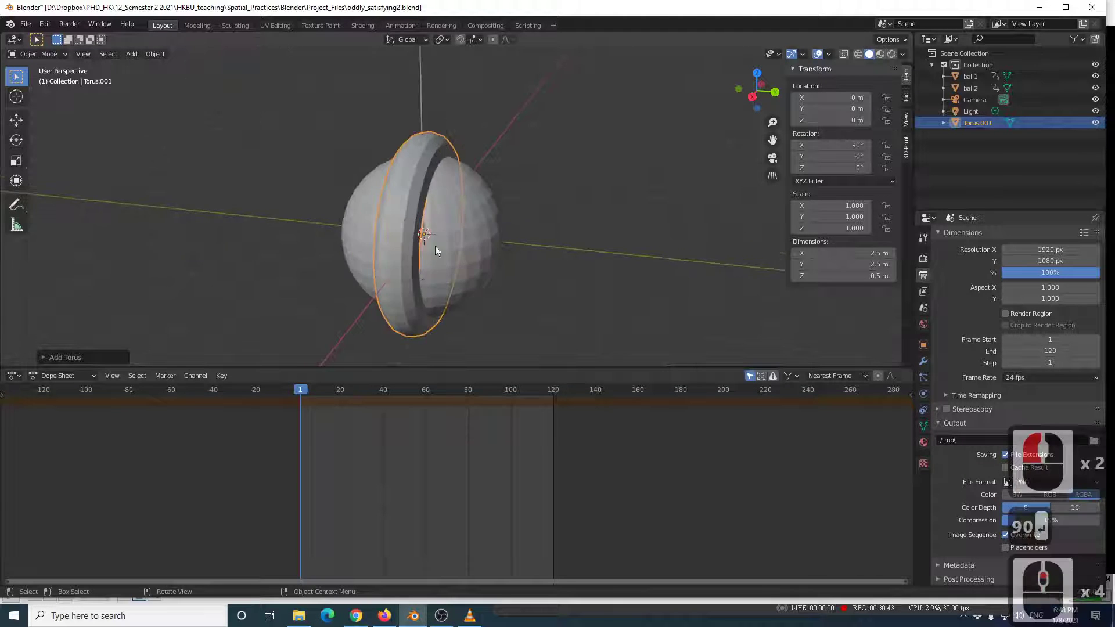
{"action": "scroll", "coordinate": [456, 209], "scroll_direction": "up", "scroll_amount": 4}
{"action": "scroll", "coordinate": [422, 194], "scroll_direction": "up", "scroll_amount": 2}
{"action": "middle_click_drag", "start_coordinate": [396, 169], "coordinate": [420, 170], "text": "shift"}
{"action": "scroll", "coordinate": [448, 174], "scroll_direction": "down", "scroll_amount": 2}
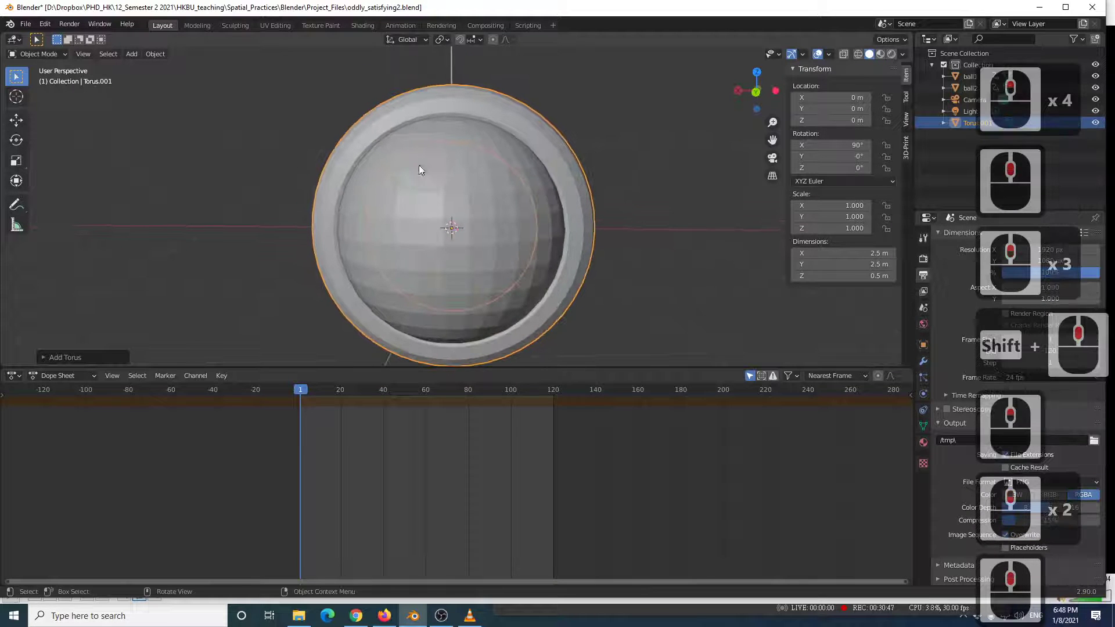
{"action": "left_click", "coordinate": [44, 357]}
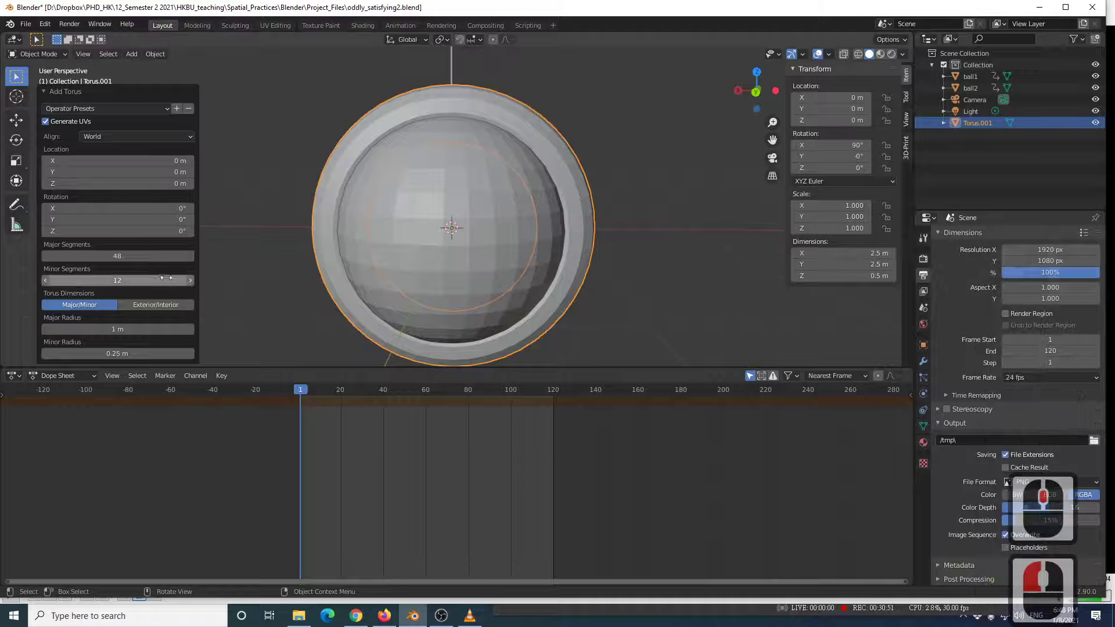
{"action": "middle_click_drag", "start_coordinate": [464, 197], "coordinate": [229, 203]}
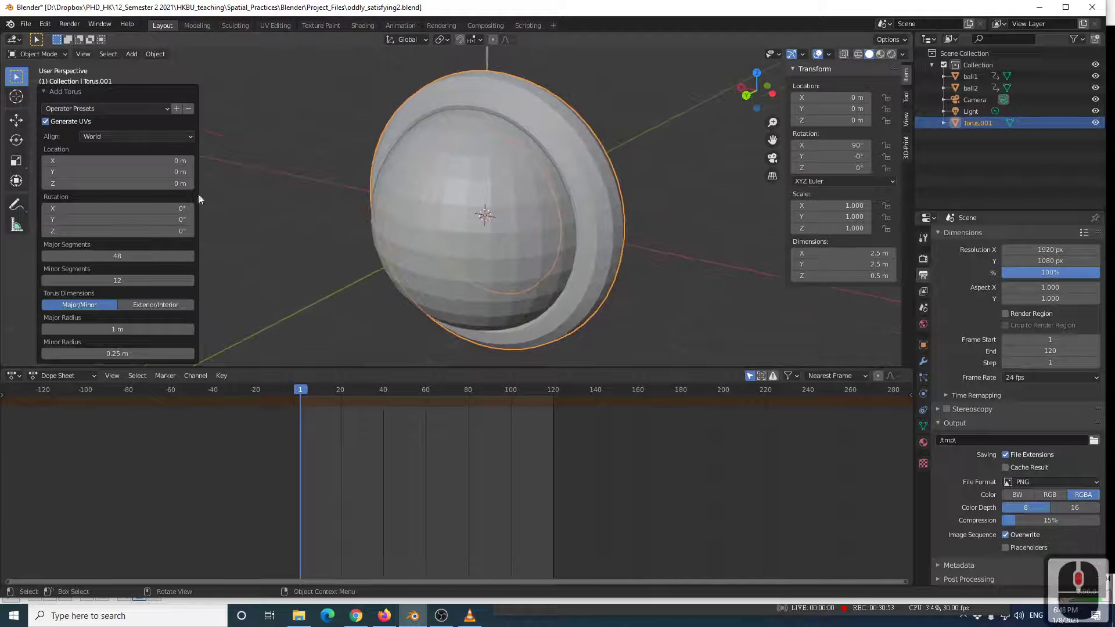
{"action": "left_click", "coordinate": [51, 92]}
{"action": "middle_click_drag", "start_coordinate": [516, 223], "coordinate": [548, 233]}
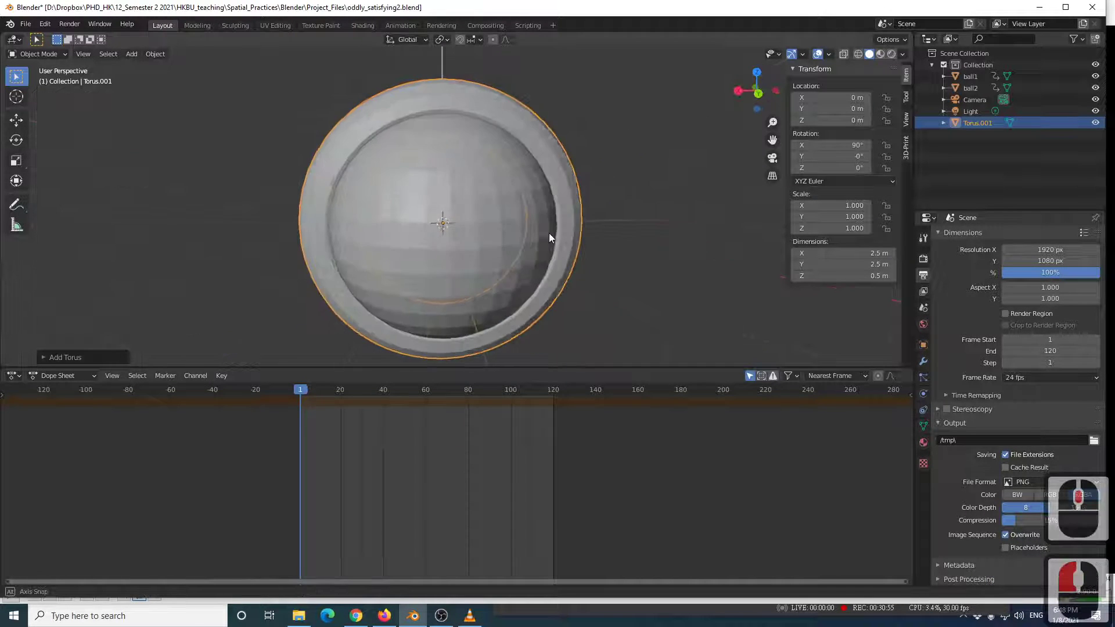
{"action": "scroll", "coordinate": [532, 194], "scroll_direction": "down", "scroll_amount": 2}
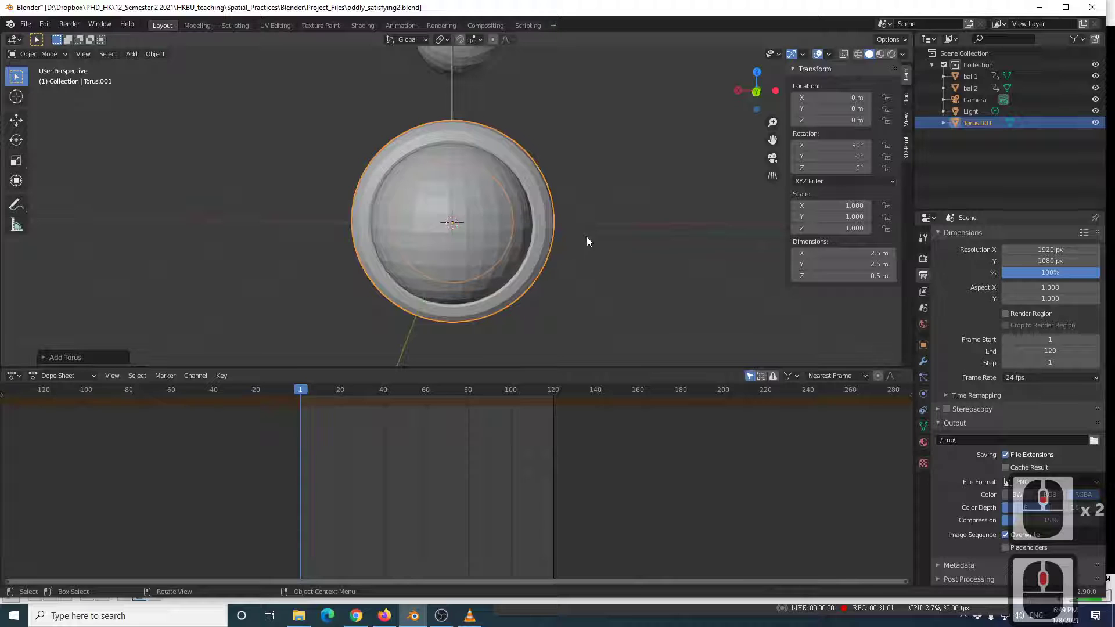
Scale the torus uniformly to about 1.396 in the back orthographic view, widening its hole around the ball.
{"action": "key", "text": "s"}
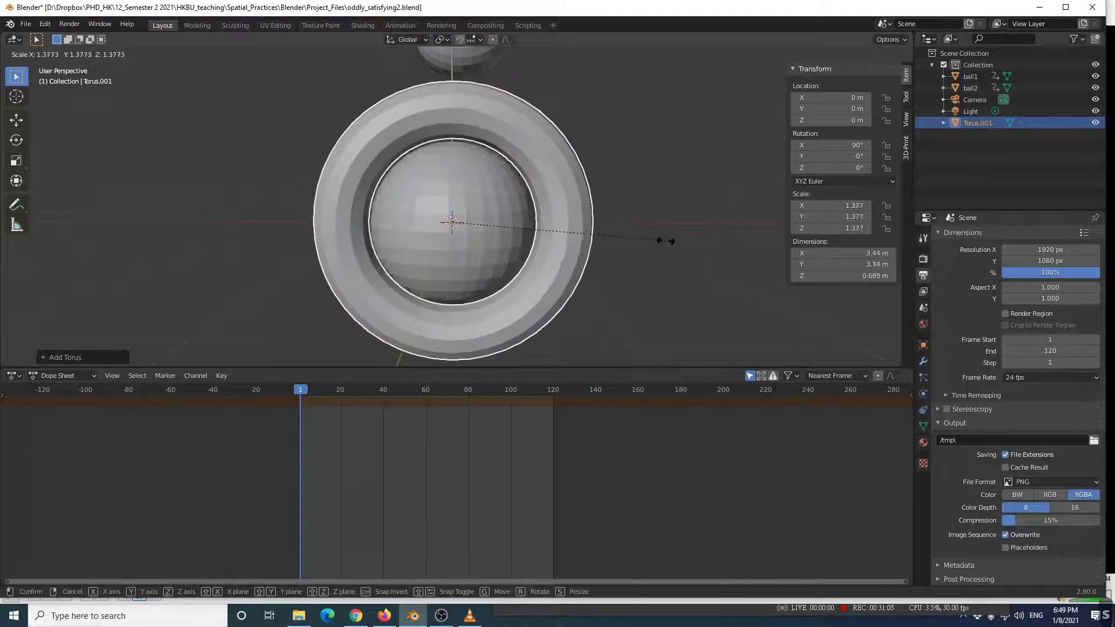
{"action": "right_click", "coordinate": [665, 246]}
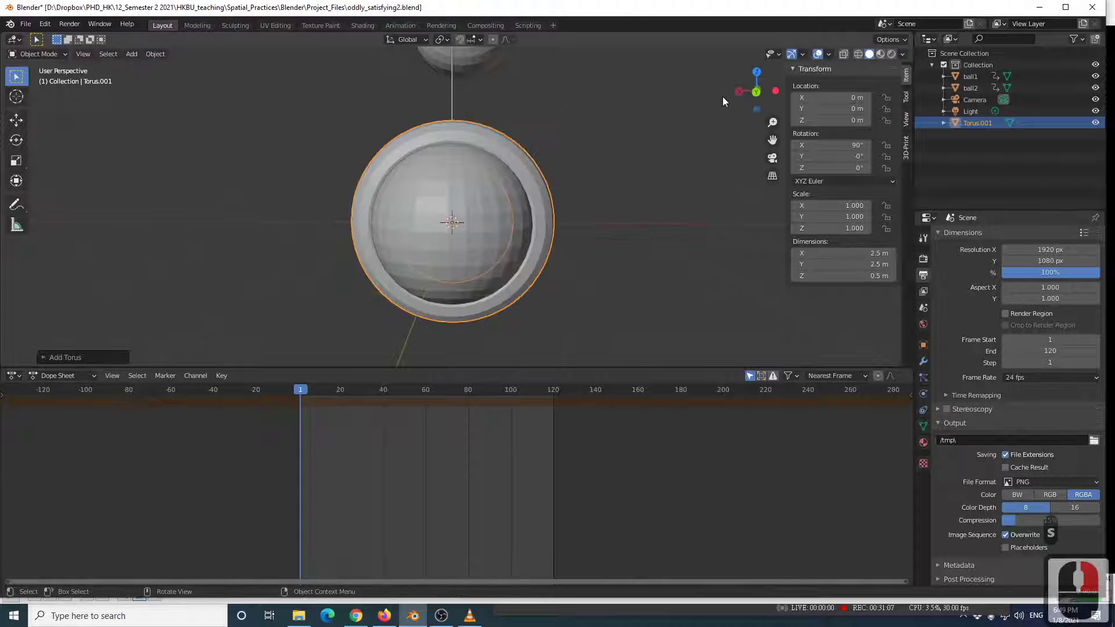
{"action": "left_click", "coordinate": [756, 94]}
{"action": "scroll", "coordinate": [561, 252], "scroll_direction": "up", "scroll_amount": 2}
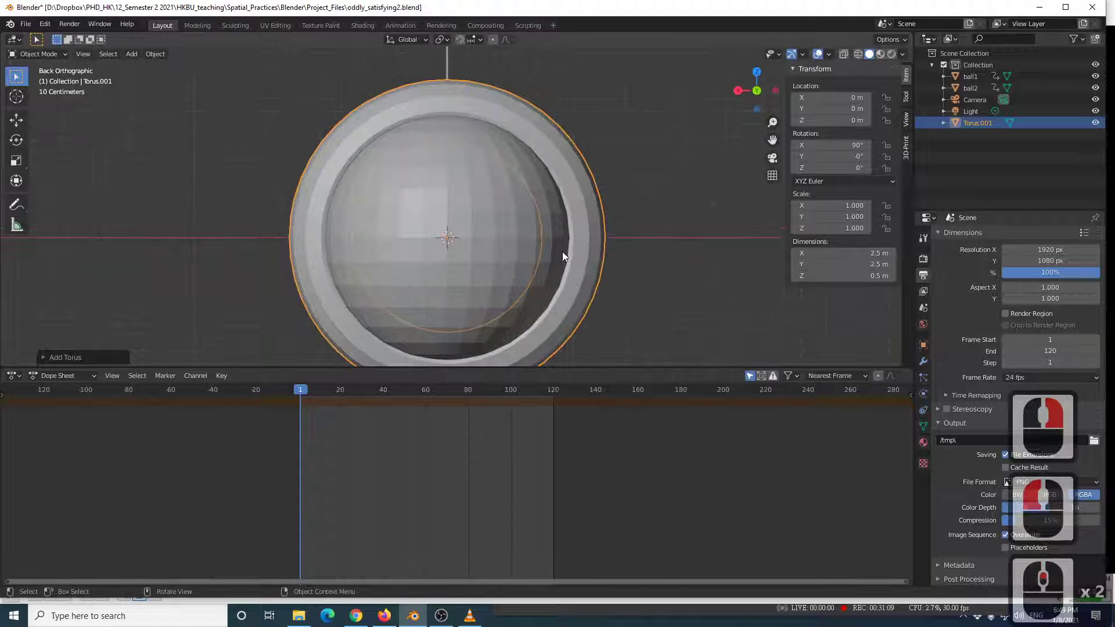
{"action": "scroll", "coordinate": [608, 236], "scroll_direction": "up", "scroll_amount": 1}
{"action": "scroll", "coordinate": [607, 235], "scroll_direction": "down", "scroll_amount": 4}
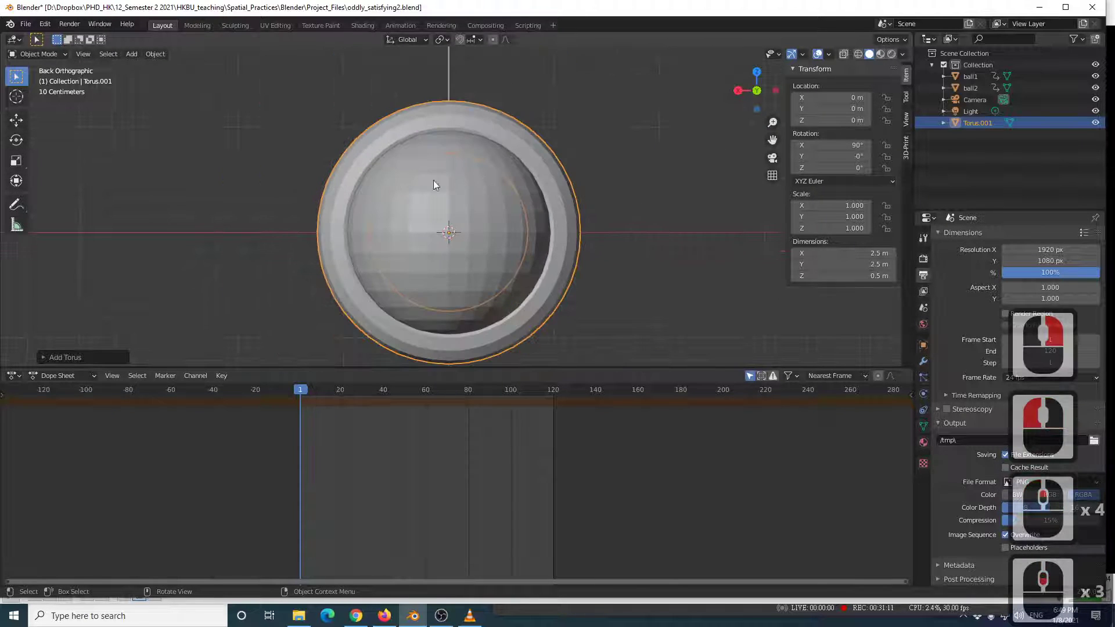
{"action": "middle_click_drag", "start_coordinate": [541, 197], "coordinate": [587, 206]}
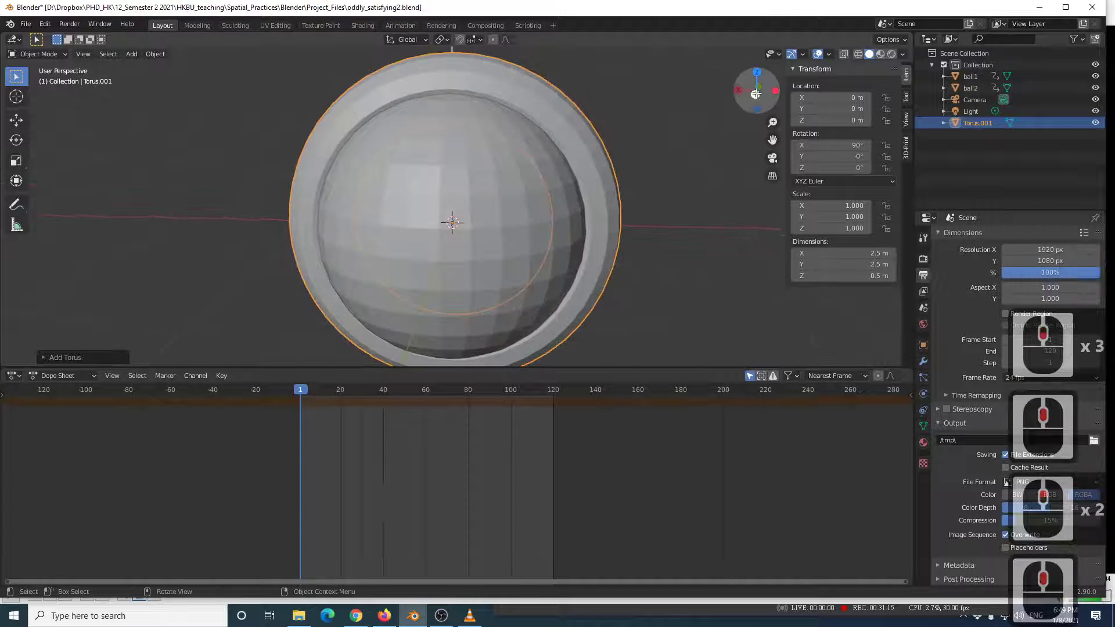
{"action": "left_click", "coordinate": [756, 93]}
{"action": "scroll", "coordinate": [663, 218], "scroll_direction": "down", "scroll_amount": 2}
{"action": "scroll", "coordinate": [660, 220], "scroll_direction": "up", "scroll_amount": 2}
{"action": "scroll", "coordinate": [649, 215], "scroll_direction": "down", "scroll_amount": 2}
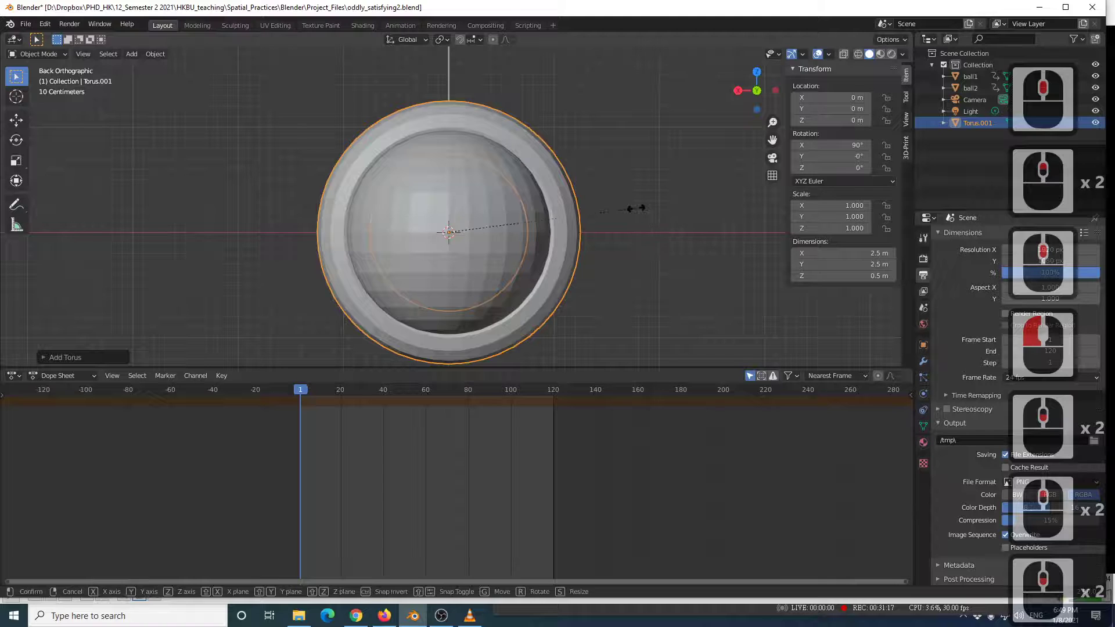
{"action": "key", "text": "s"}
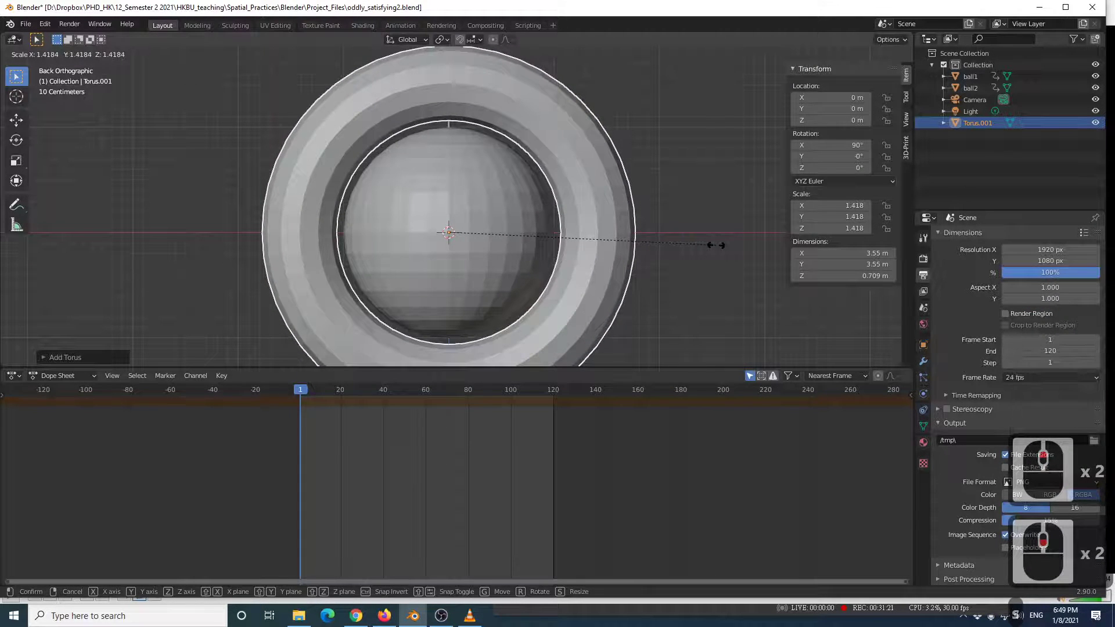
{"action": "left_click", "coordinate": [713, 243]}
Check the gap between ball and ring closely and fine-tune the torus's uniform scale to about 1.395.
{"action": "scroll", "coordinate": [697, 232], "scroll_direction": "up", "scroll_amount": 3}
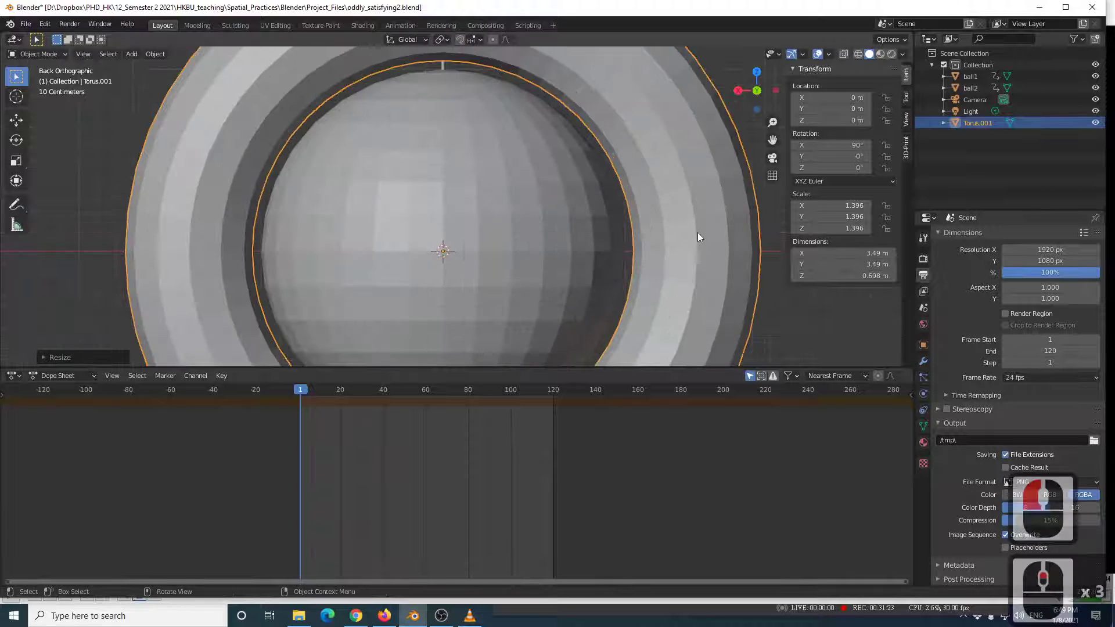
{"action": "scroll", "coordinate": [697, 232], "scroll_direction": "up", "scroll_amount": 1}
{"action": "middle_click_drag", "start_coordinate": [684, 208], "coordinate": [606, 217], "text": "shift"}
{"action": "scroll", "coordinate": [606, 217], "scroll_direction": "up", "scroll_amount": 5}
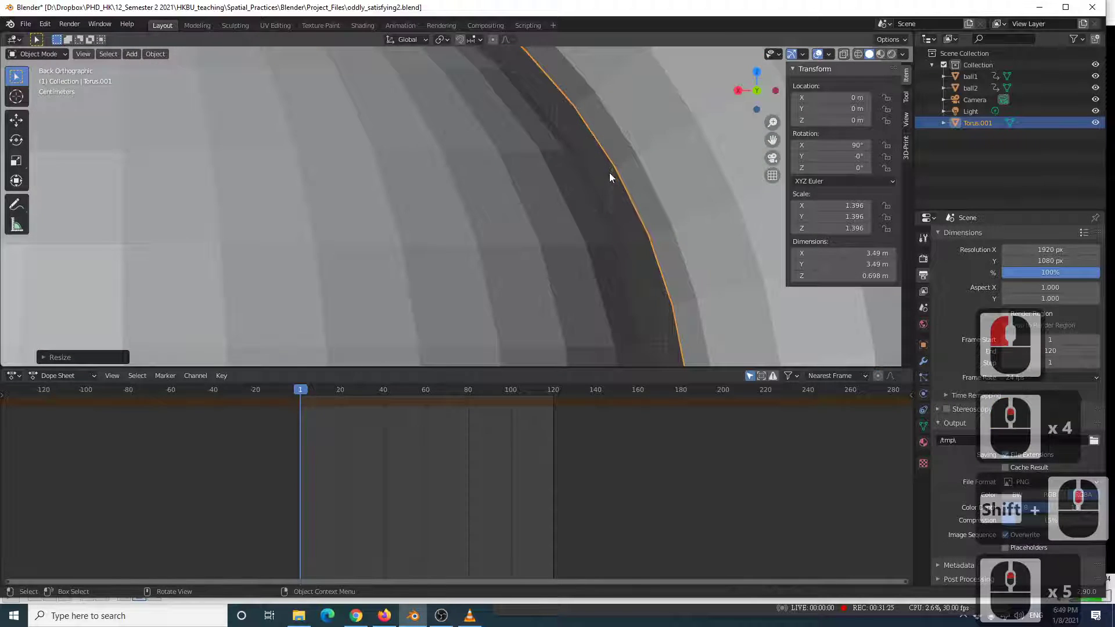
{"action": "scroll", "coordinate": [615, 194], "scroll_direction": "down", "scroll_amount": 7}
{"action": "scroll", "coordinate": [657, 214], "scroll_direction": "up", "scroll_amount": 2}
{"action": "key", "text": "s"}
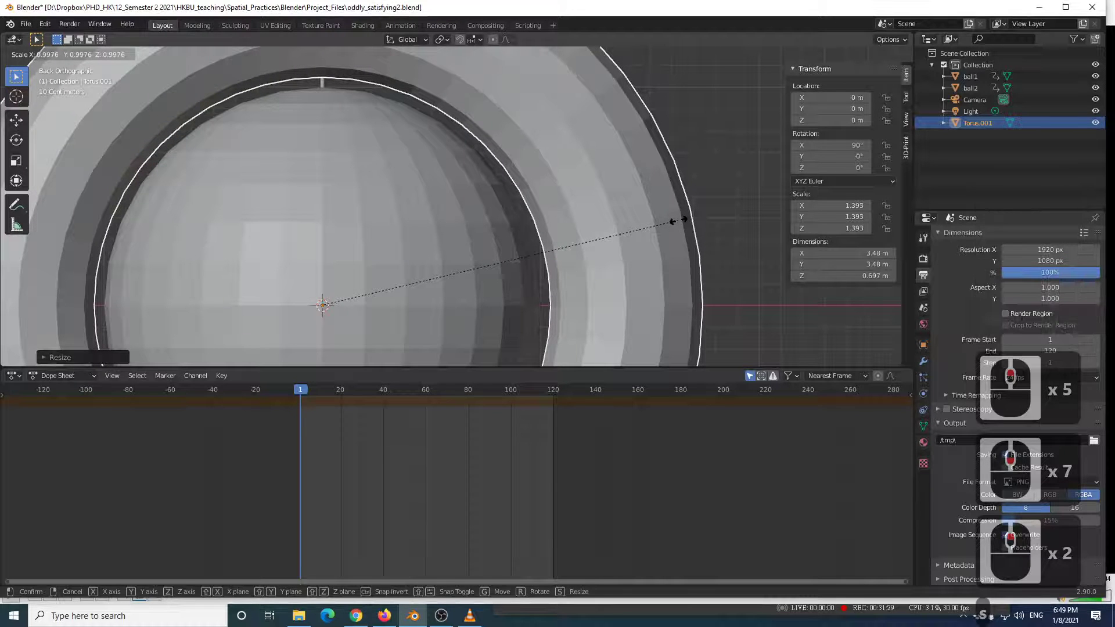
{"action": "left_click", "coordinate": [678, 221]}
Play the animation from an angled view to check the ball swinging through the torus, and pause it.
{"action": "scroll", "coordinate": [660, 225], "scroll_direction": "down", "scroll_amount": 6}
{"action": "middle_click_drag", "start_coordinate": [610, 214], "coordinate": [496, 214]}
{"action": "key", "text": "space"}
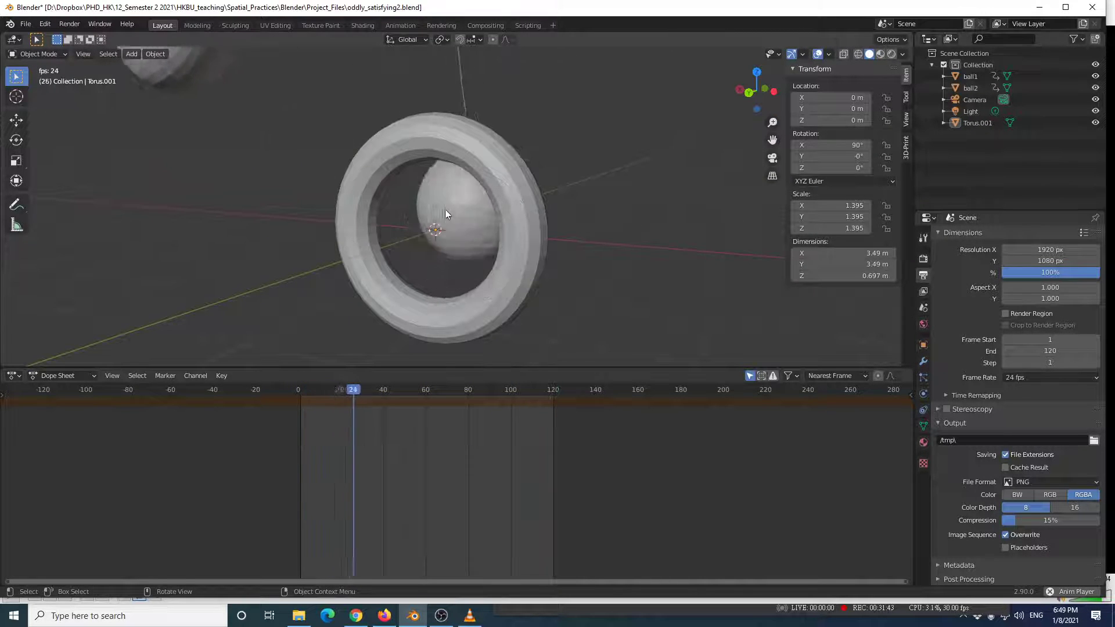
{"action": "key", "text": "space"}
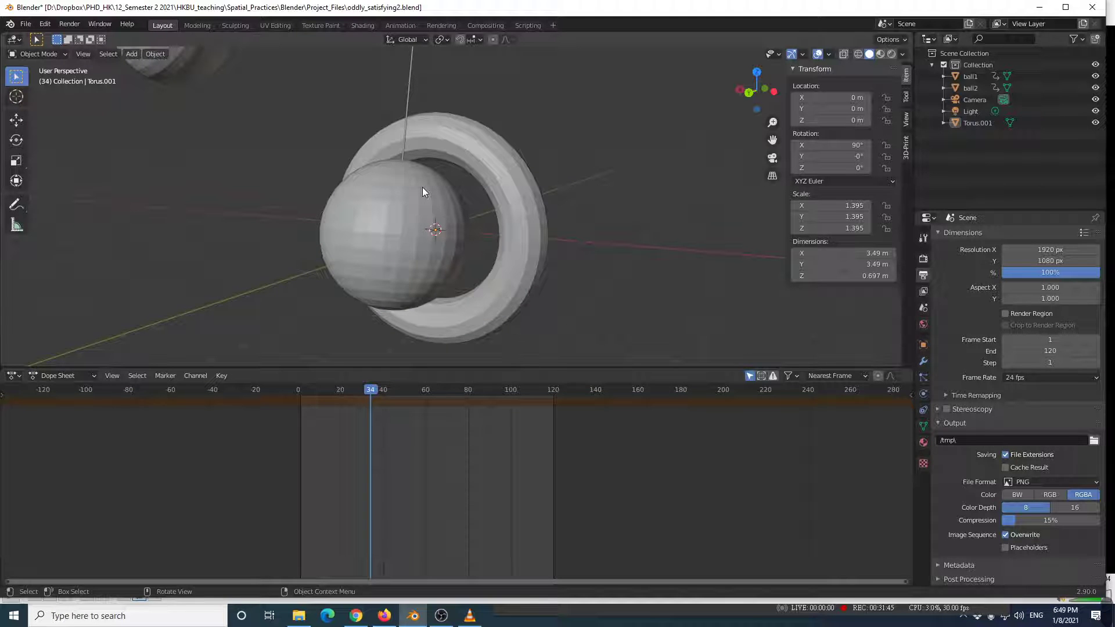
Switch to VLC, play the reference video to examine the ring and the swinging ball's string, and return to Blender.
{"action": "key", "text": "alt+Tab"}
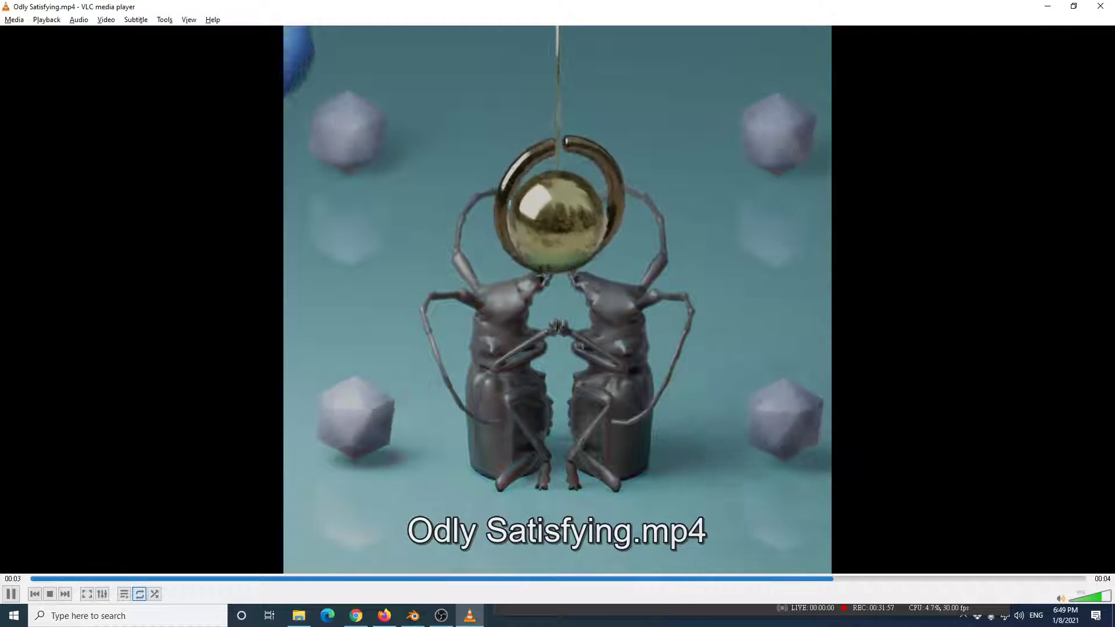
{"action": "key", "text": "space"}
{"action": "key", "text": "space"}
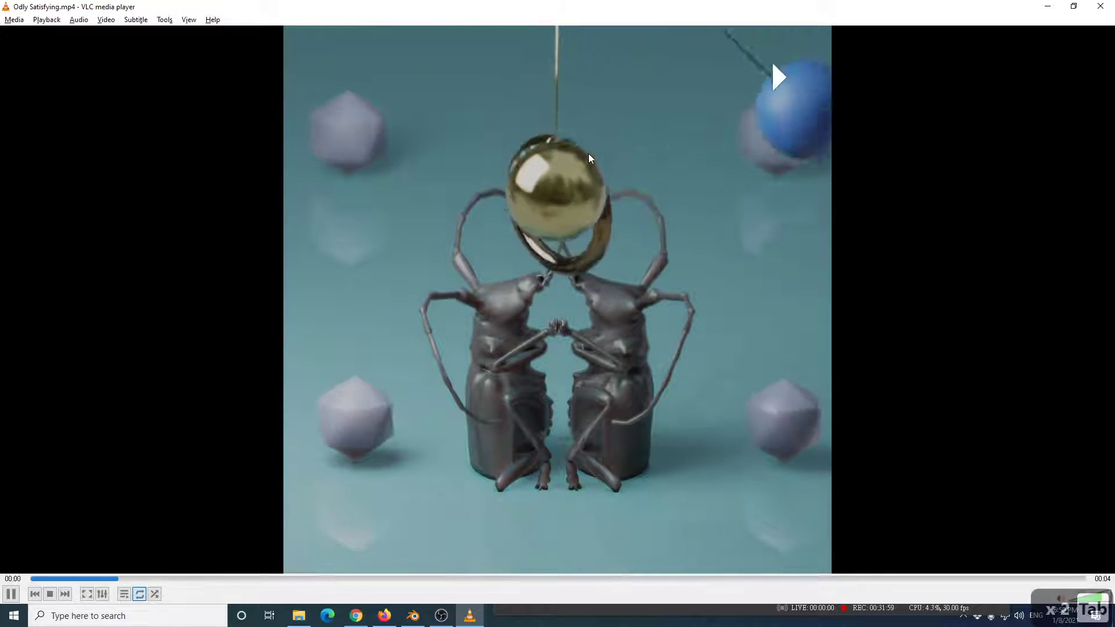
{"action": "key", "text": "space"}
{"action": "key", "text": "alt+Tab"}
Select the torus, align the view to front orthographic, and return the animation to frame 1.
{"action": "scroll", "coordinate": [443, 155], "scroll_direction": "up", "scroll_amount": 5}
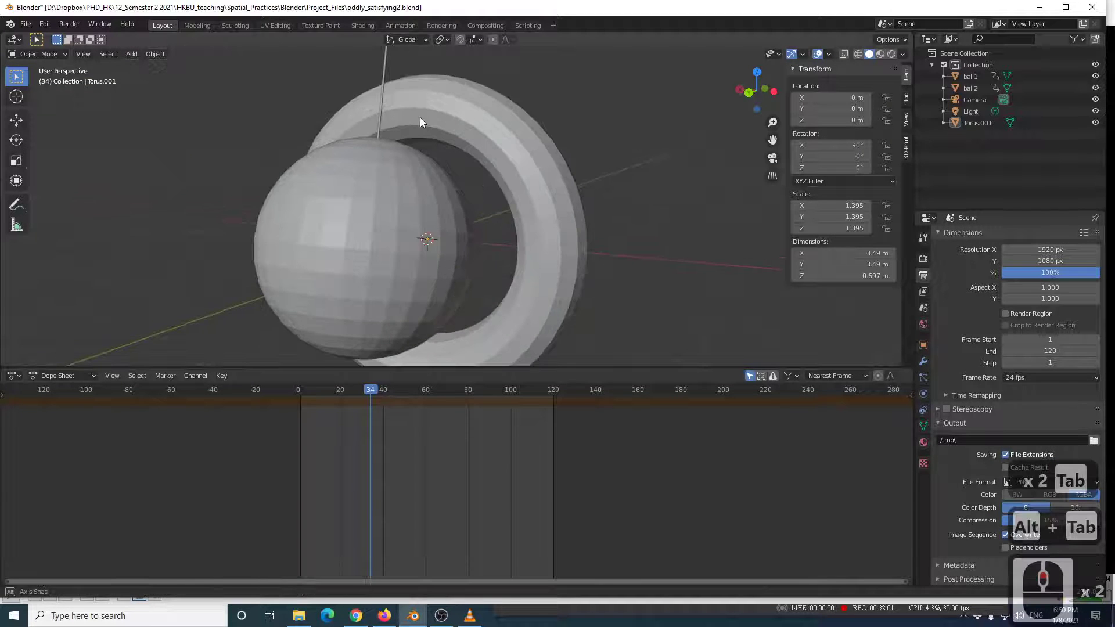
{"action": "scroll", "coordinate": [470, 103], "scroll_direction": "down", "scroll_amount": 4}
{"action": "middle_click_drag", "start_coordinate": [461, 142], "coordinate": [424, 151]}
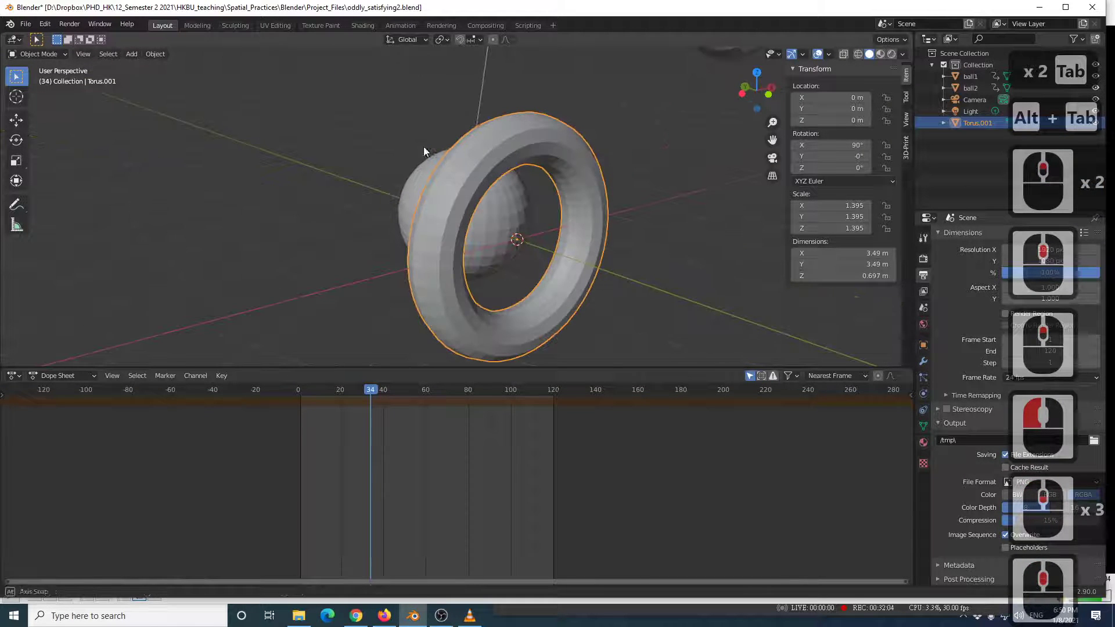
{"action": "left_click", "coordinate": [770, 94]}
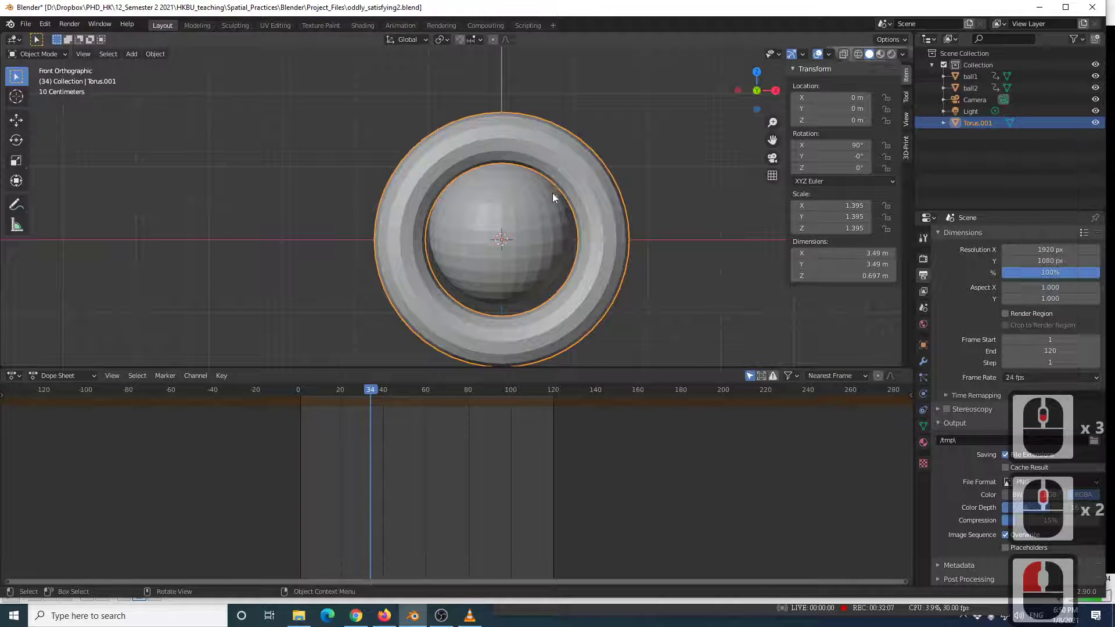
{"action": "key", "text": "shift+Left"}
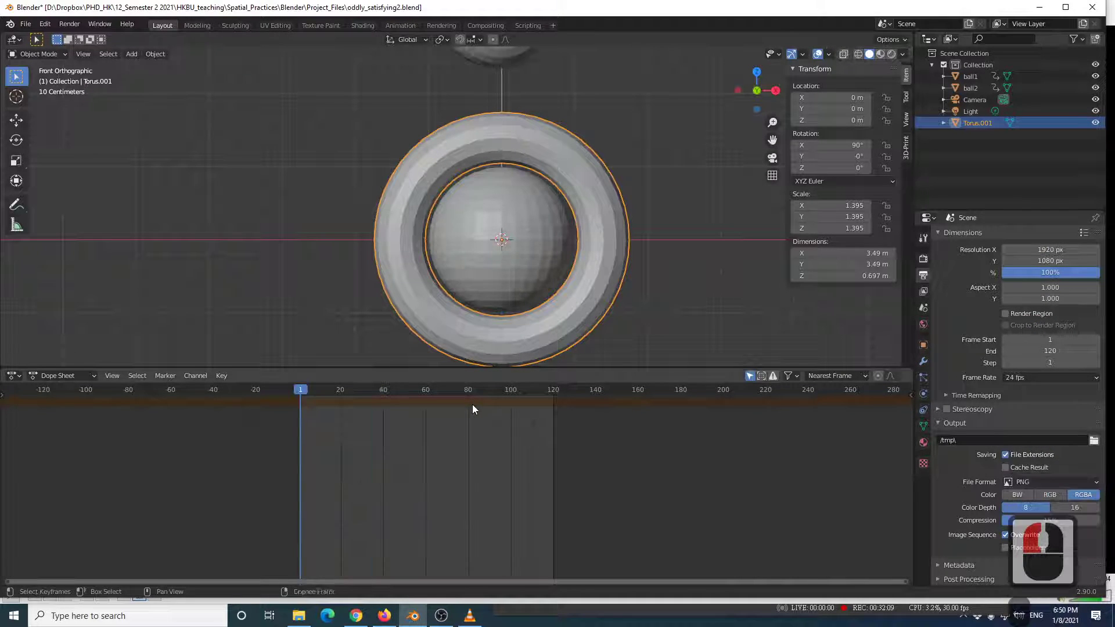
Enter Edit Mode on the torus with face selection active, framing the upper part of the ring.
{"action": "scroll", "coordinate": [493, 137], "scroll_direction": "up", "scroll_amount": 2}
{"action": "middle_click_drag", "start_coordinate": [581, 93], "coordinate": [518, 203], "text": "shift"}
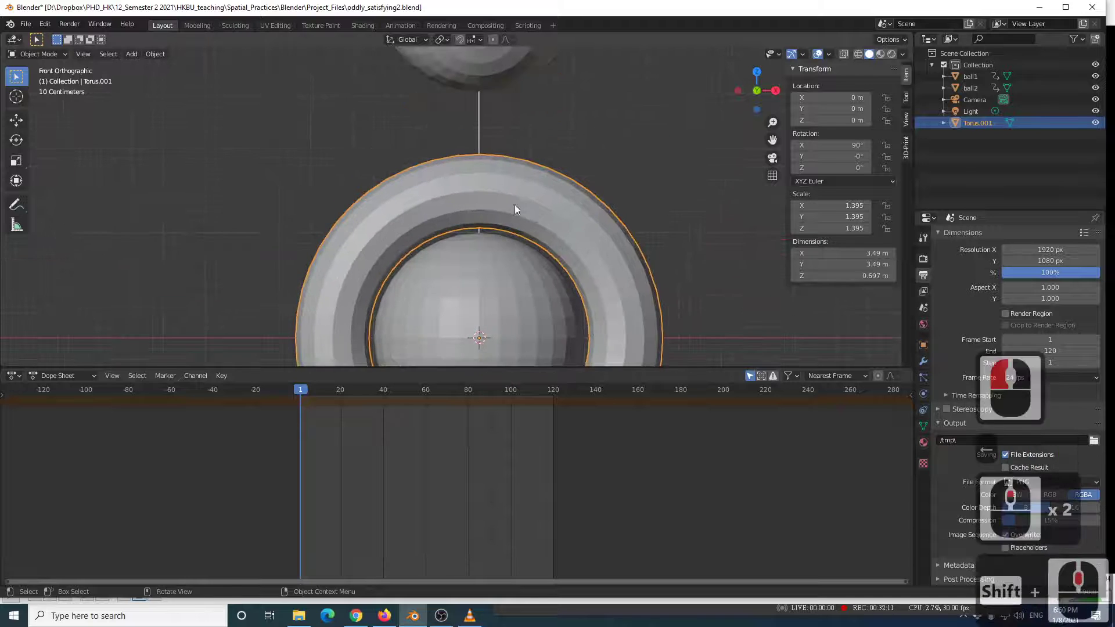
{"action": "scroll", "coordinate": [511, 207], "scroll_direction": "up", "scroll_amount": 3}
{"action": "key", "text": "Tab"}
{"action": "scroll", "coordinate": [513, 200], "scroll_direction": "down", "scroll_amount": 2}
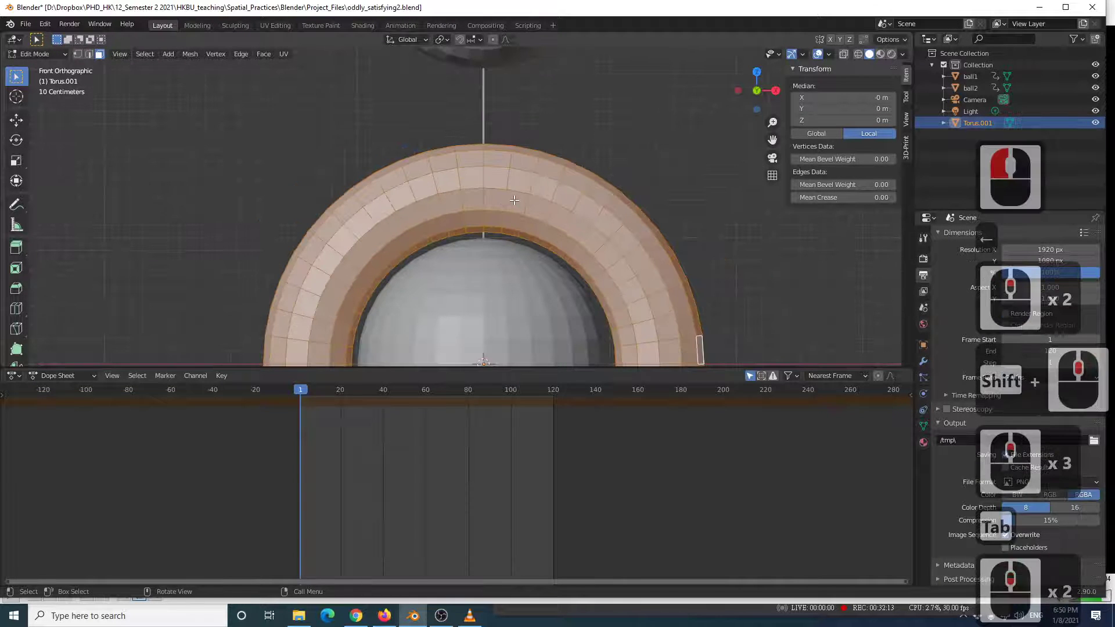
{"action": "middle_click_drag", "start_coordinate": [519, 173], "coordinate": [469, 126], "text": "shift"}
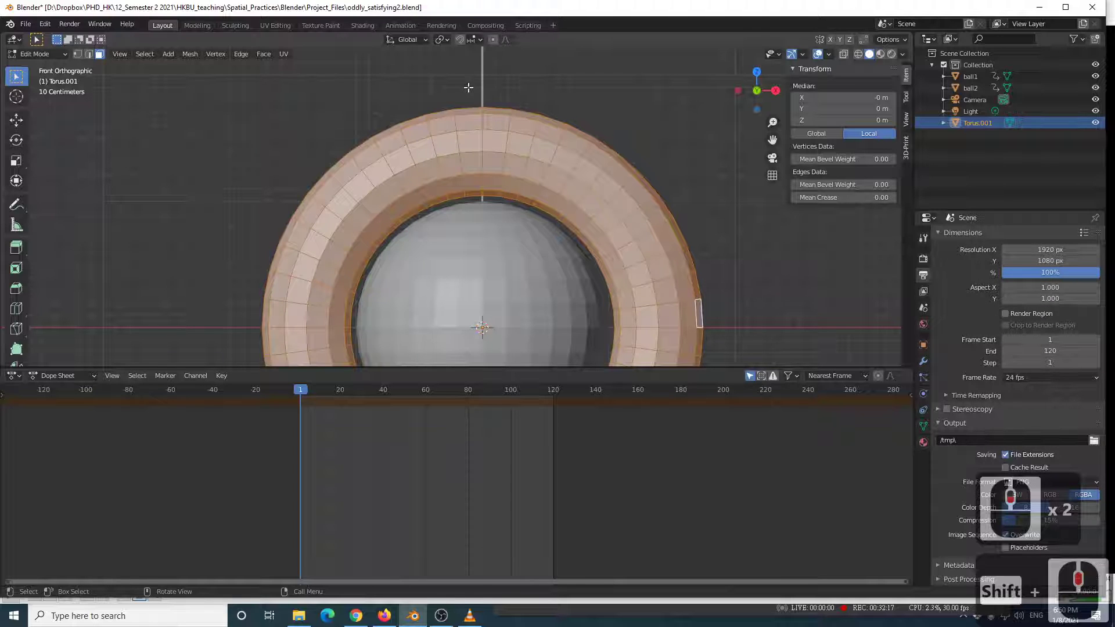
{"action": "left_click", "coordinate": [99, 56]}
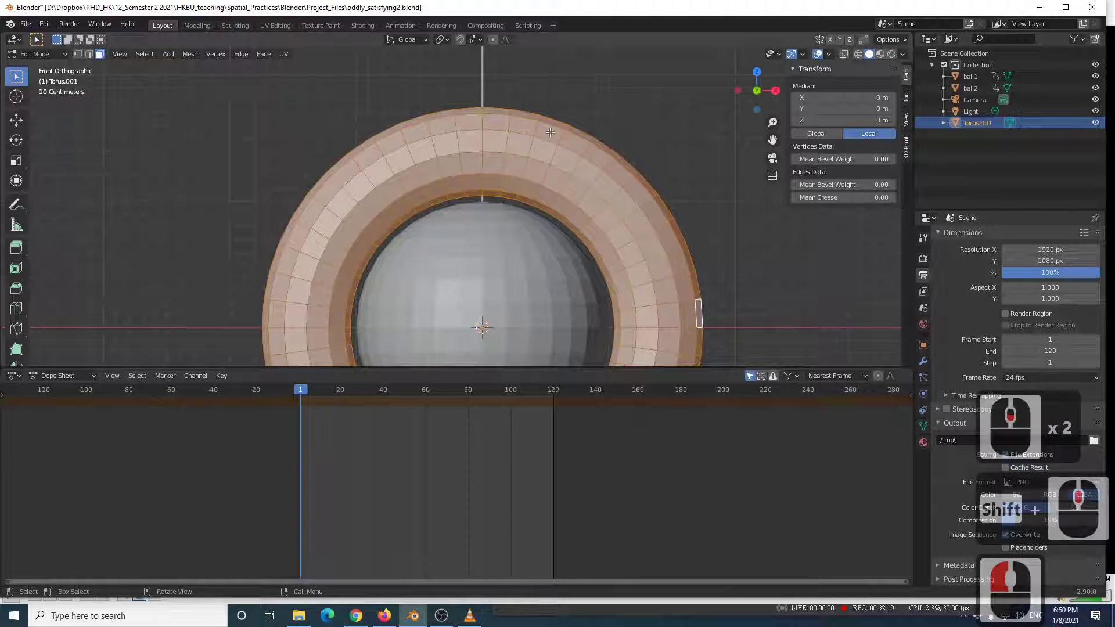
Box-select the front faces at the top of the ring in solid shading and check the selection from an angle.
{"action": "left_click_drag", "start_coordinate": [467, 92], "coordinate": [478, 161]}
{"action": "left_click_drag", "start_coordinate": [500, 213], "coordinate": [500, 213]}
{"action": "scroll", "coordinate": [536, 189], "scroll_direction": "up", "scroll_amount": 2}
{"action": "scroll", "coordinate": [560, 172], "scroll_direction": "down", "scroll_amount": 2}
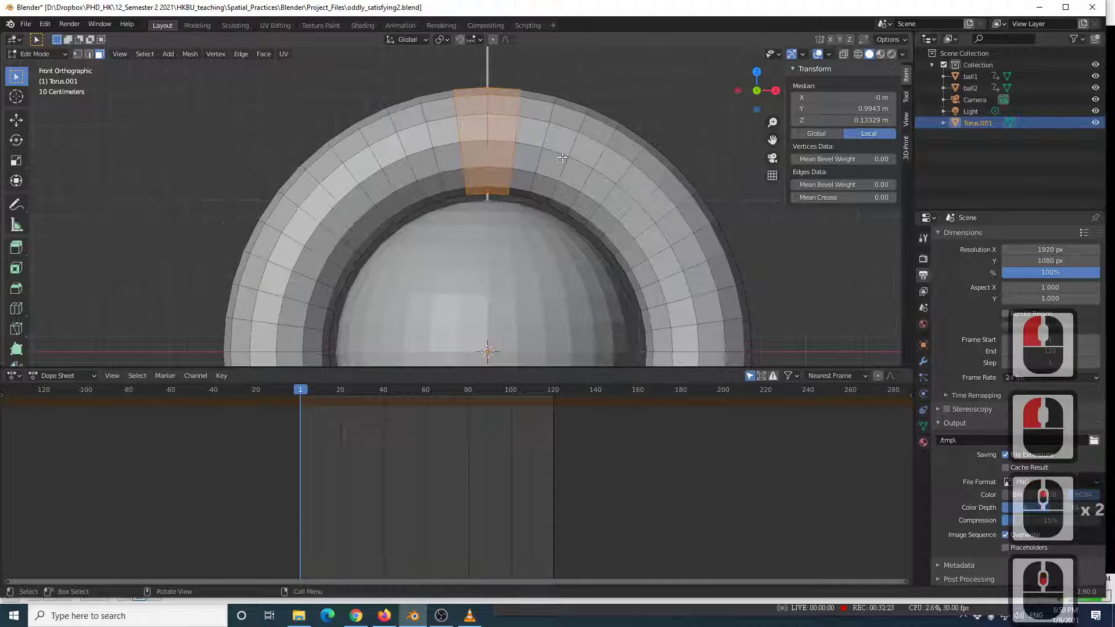
{"action": "key", "text": "b"}
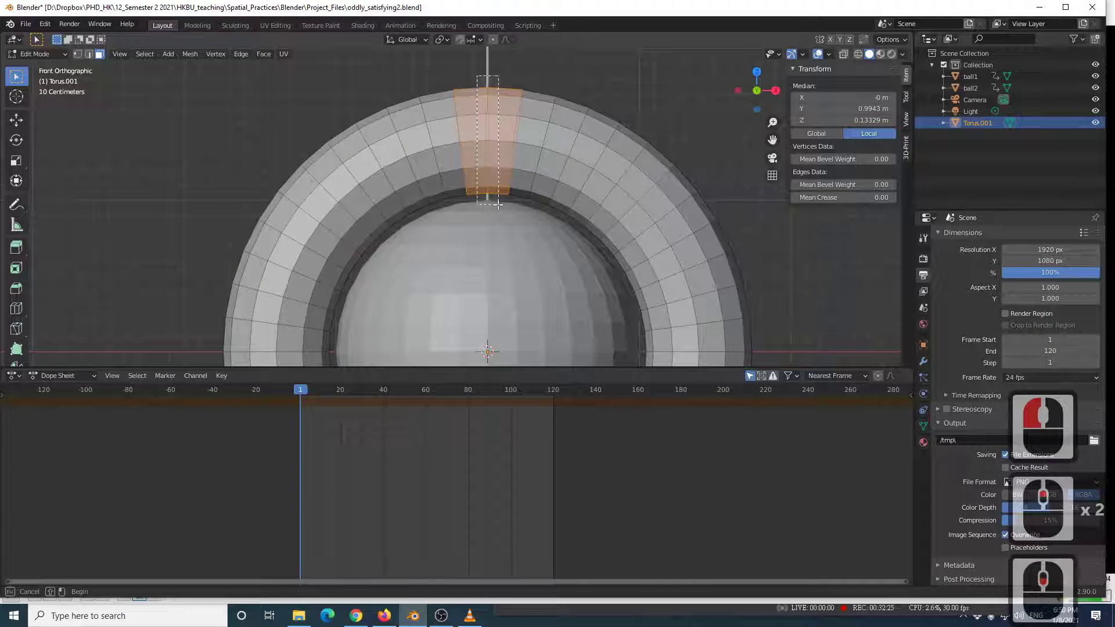
{"action": "left_click_drag", "start_coordinate": [500, 204], "coordinate": [500, 204]}
{"action": "scroll", "coordinate": [593, 199], "scroll_direction": "down", "scroll_amount": 3}
{"action": "middle_click_drag", "start_coordinate": [593, 199], "coordinate": [557, 199]}
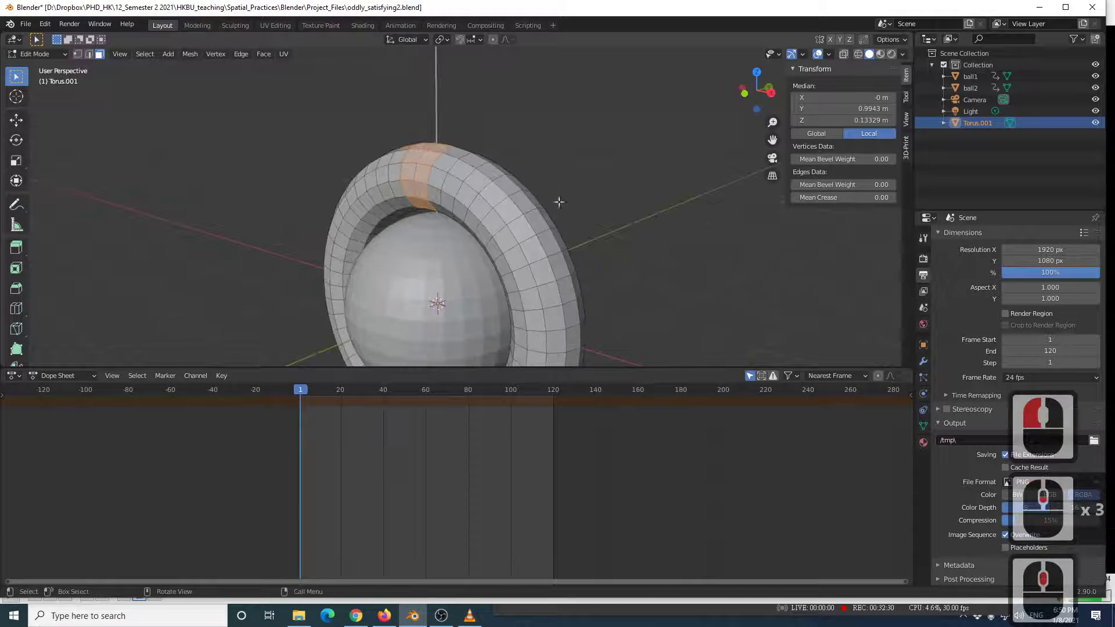
{"action": "left_click", "coordinate": [744, 94]}
{"action": "scroll", "coordinate": [564, 210], "scroll_direction": "up", "scroll_amount": 3}
{"action": "scroll", "coordinate": [563, 210], "scroll_direction": "down", "scroll_amount": 3}
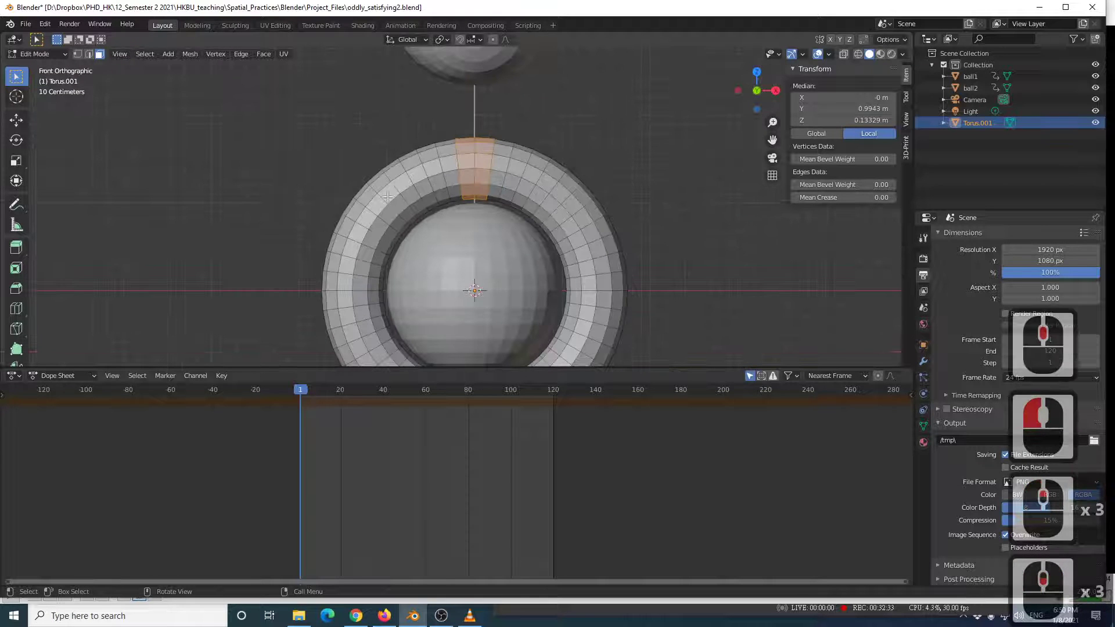
Compare the wireframe, solid, material preview and rendered viewport shading modes on the ring.
{"action": "left_click", "coordinate": [858, 54]}
{"action": "left_click", "coordinate": [870, 54]}
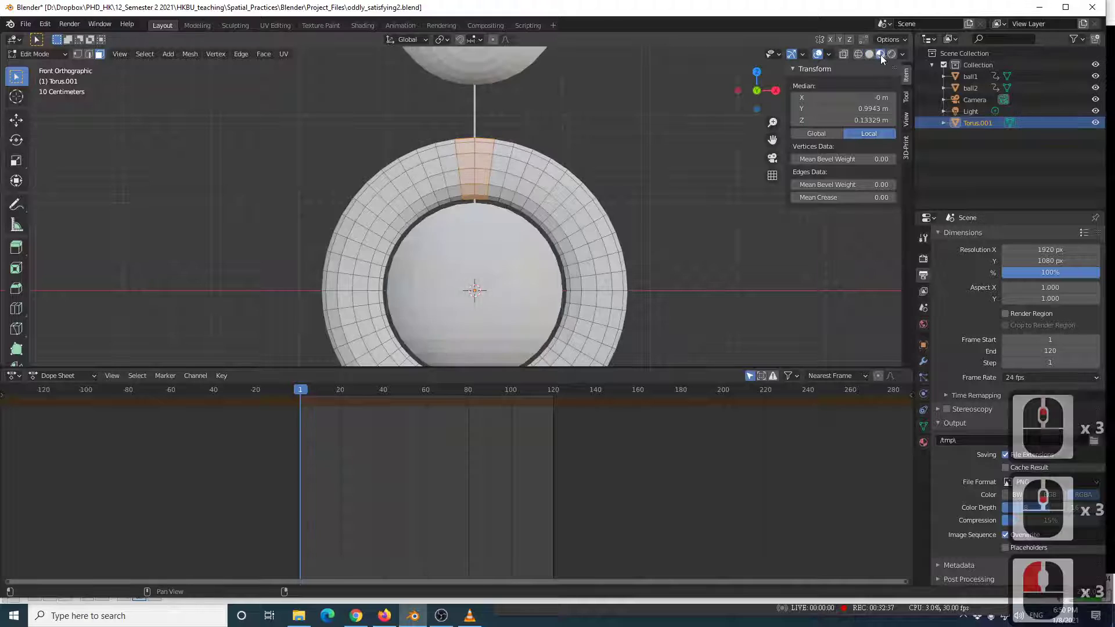
{"action": "left_click", "coordinate": [889, 54]}
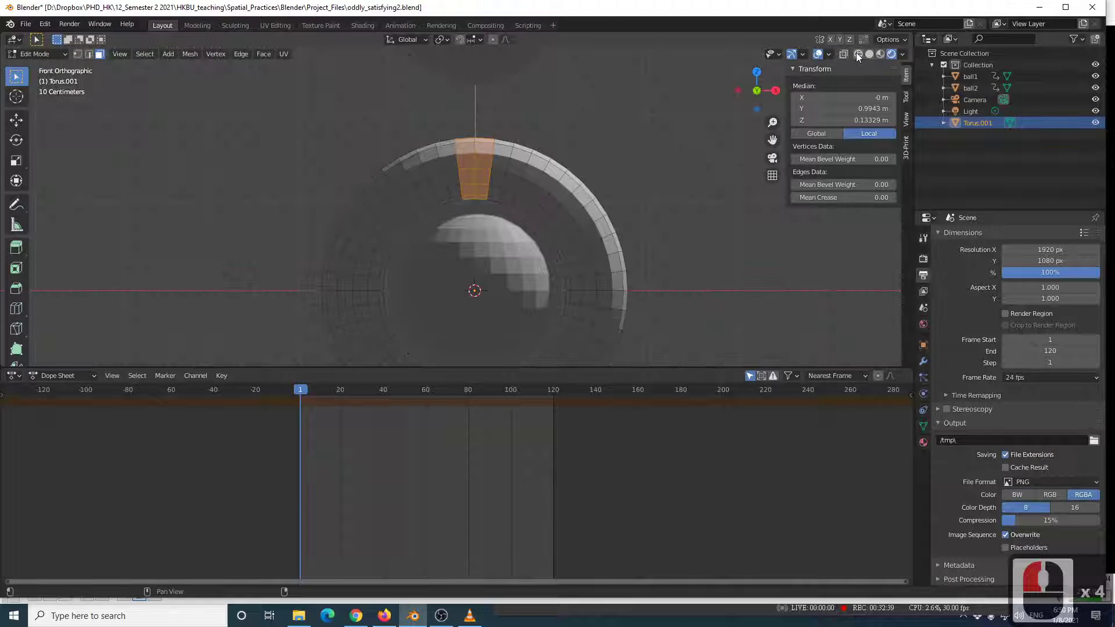
{"action": "left_click", "coordinate": [858, 54]}
{"action": "left_click", "coordinate": [869, 54]}
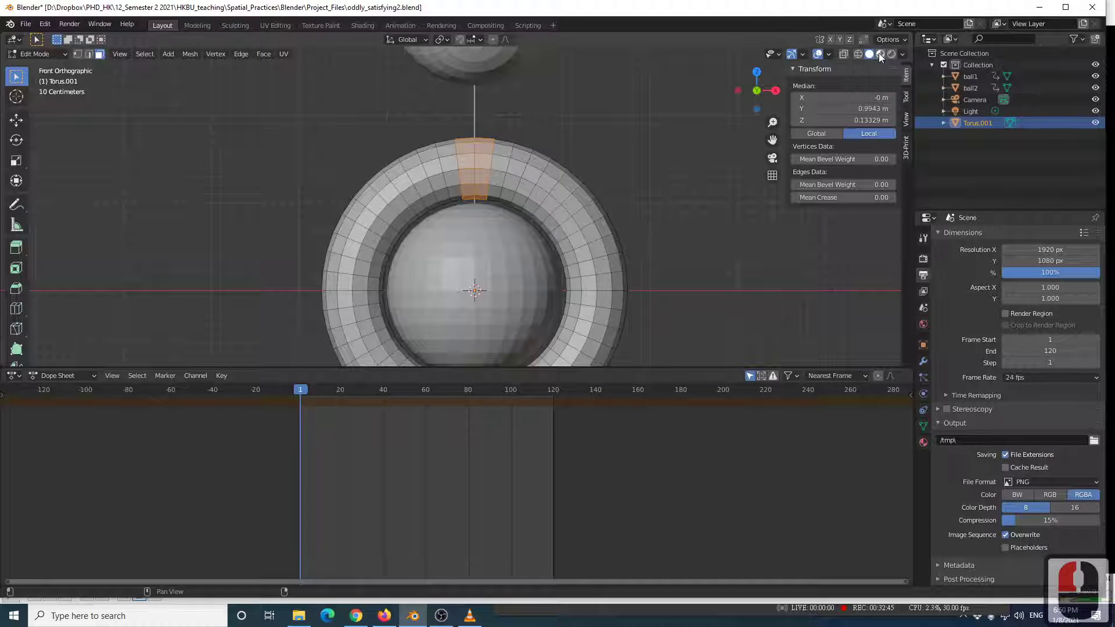
{"action": "left_click", "coordinate": [880, 54]}
{"action": "left_click", "coordinate": [890, 55]}
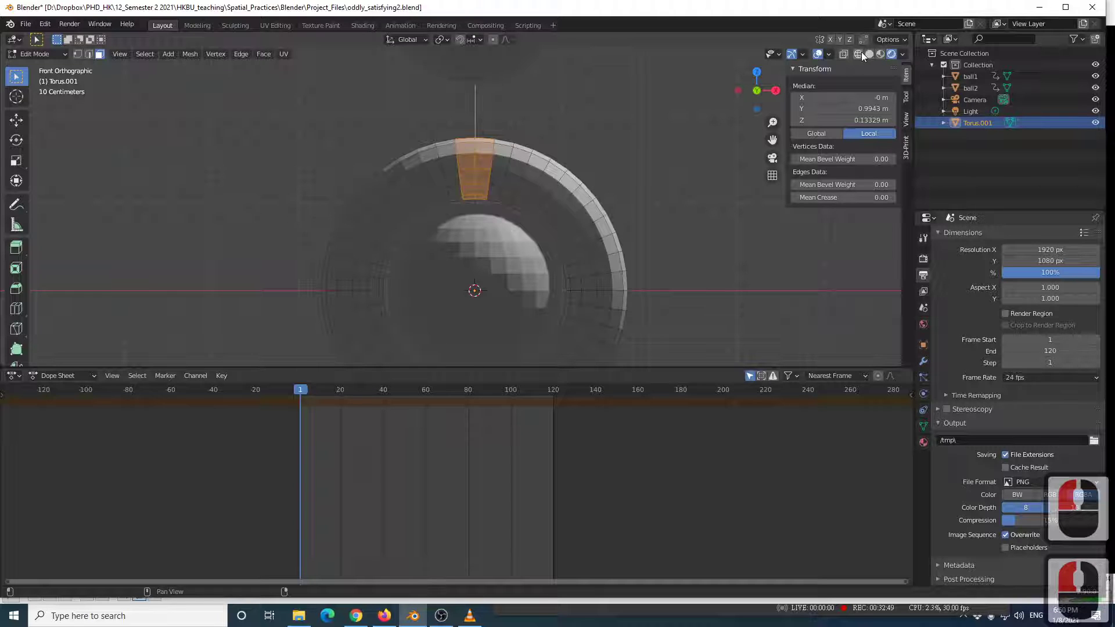
Switch to wireframe shading and box-select all faces of the ring's two top segments, through both front and back.
{"action": "left_click", "coordinate": [862, 52]}
{"action": "scroll", "coordinate": [526, 221], "scroll_direction": "up", "scroll_amount": 2}
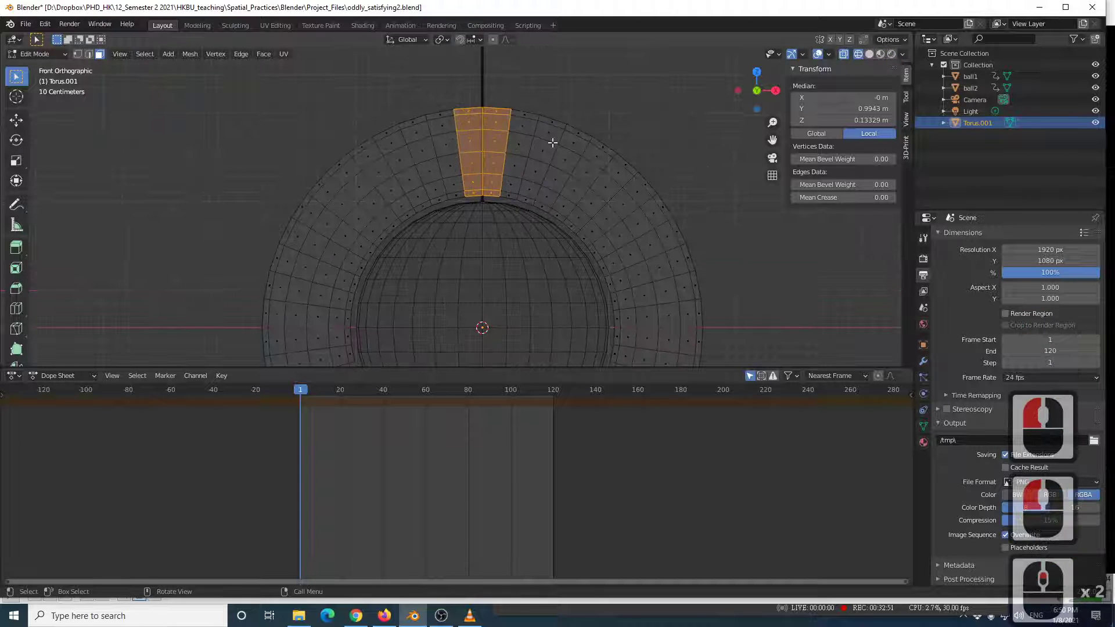
{"action": "middle_click_drag", "start_coordinate": [545, 142], "coordinate": [538, 177], "text": "shift"}
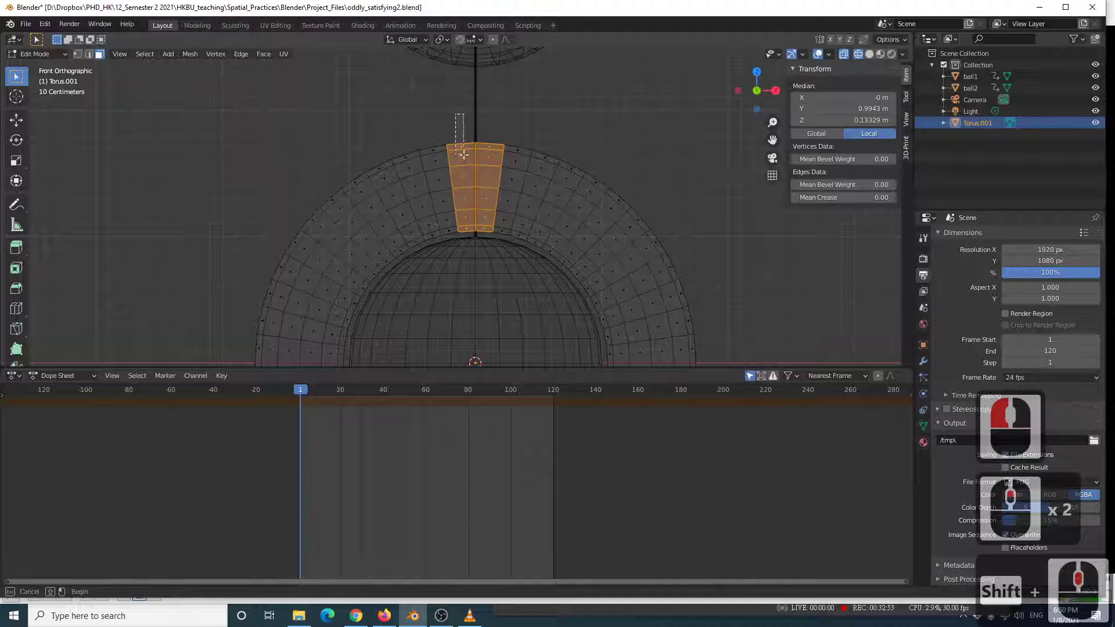
{"action": "left_click_drag", "start_coordinate": [495, 240], "coordinate": [494, 240]}
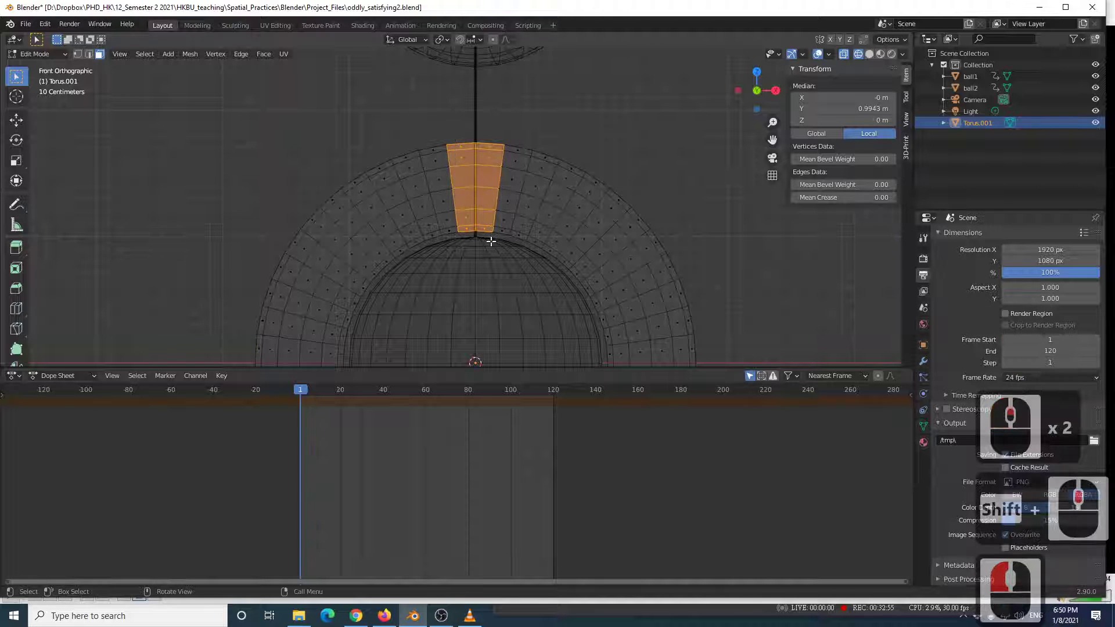
Return to solid shading and orbit around the ring to check that the selection covers its back side.
{"action": "key", "text": "z"}
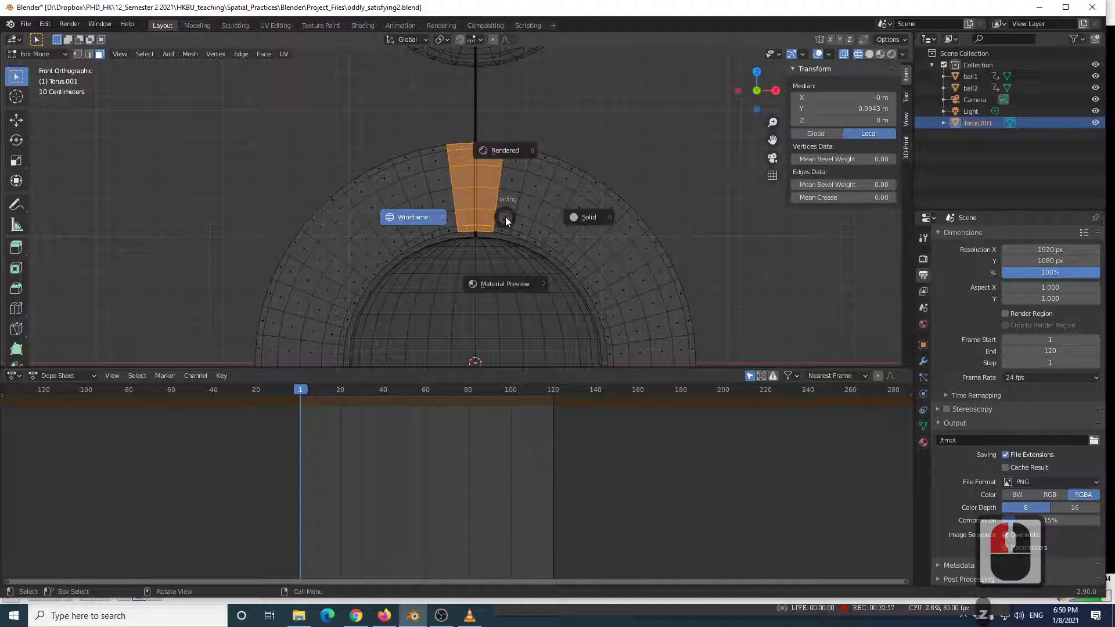
{"action": "left_click", "coordinate": [505, 217]}
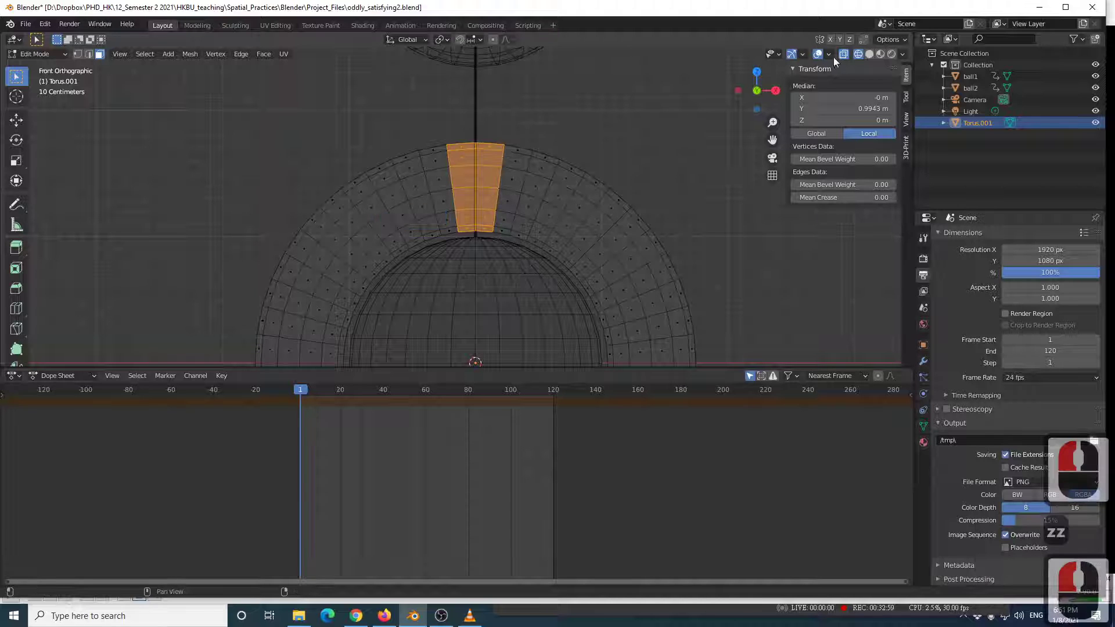
{"action": "left_click", "coordinate": [868, 55]}
{"action": "middle_click_drag", "start_coordinate": [685, 134], "coordinate": [409, 136]}
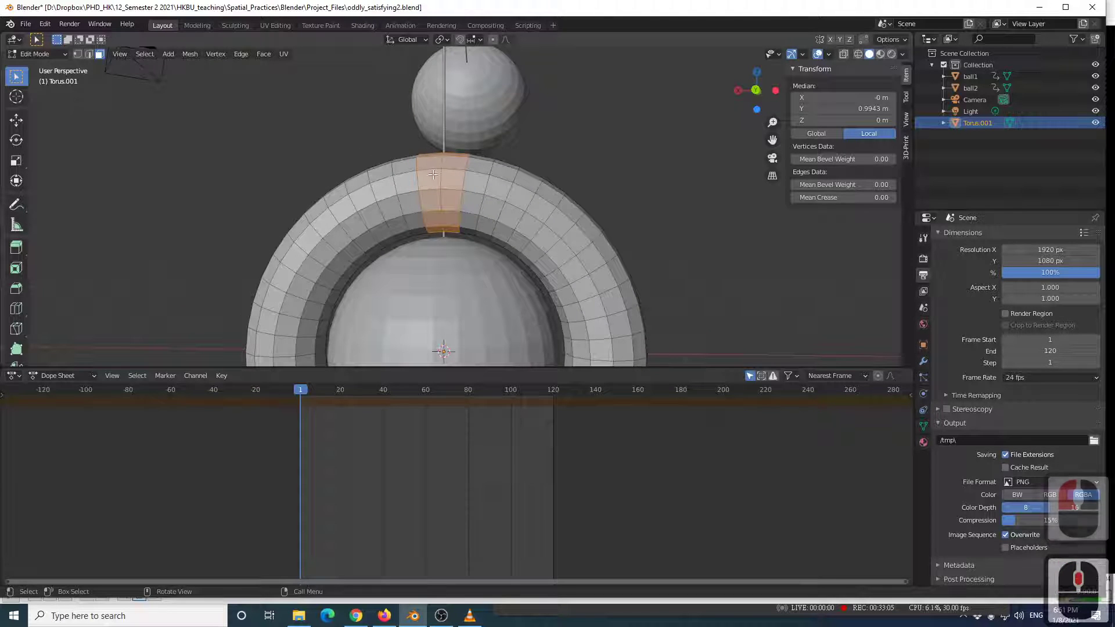
{"action": "middle_click_drag", "start_coordinate": [423, 186], "coordinate": [420, 189]}
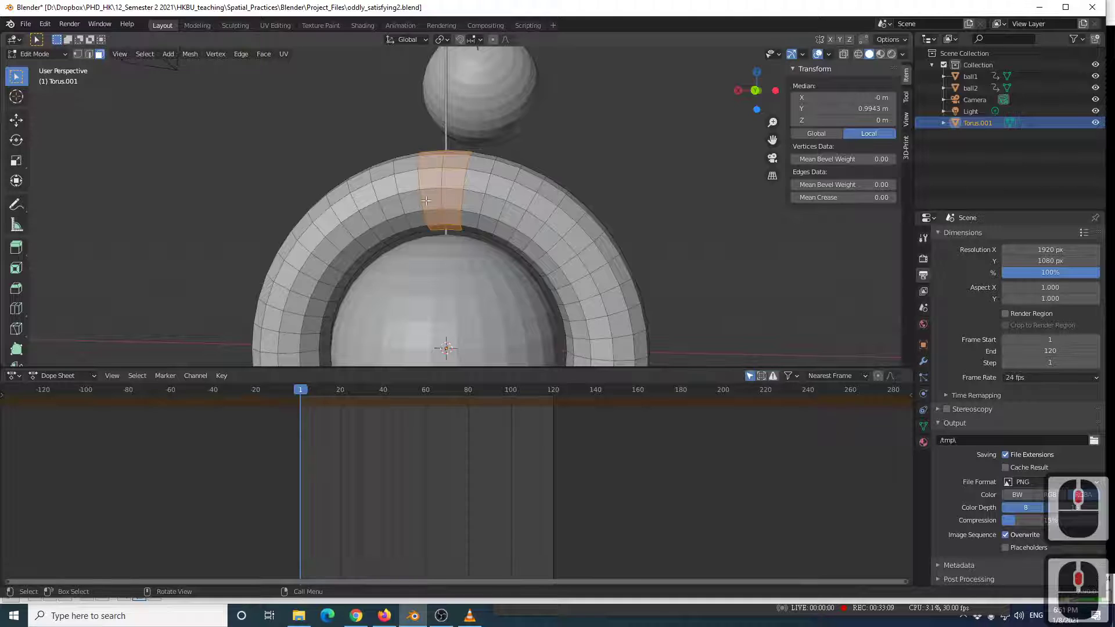
Try switching the viewport repeatedly between the different shading modes to compare how the selected faces display.
{"action": "key", "text": "z"}
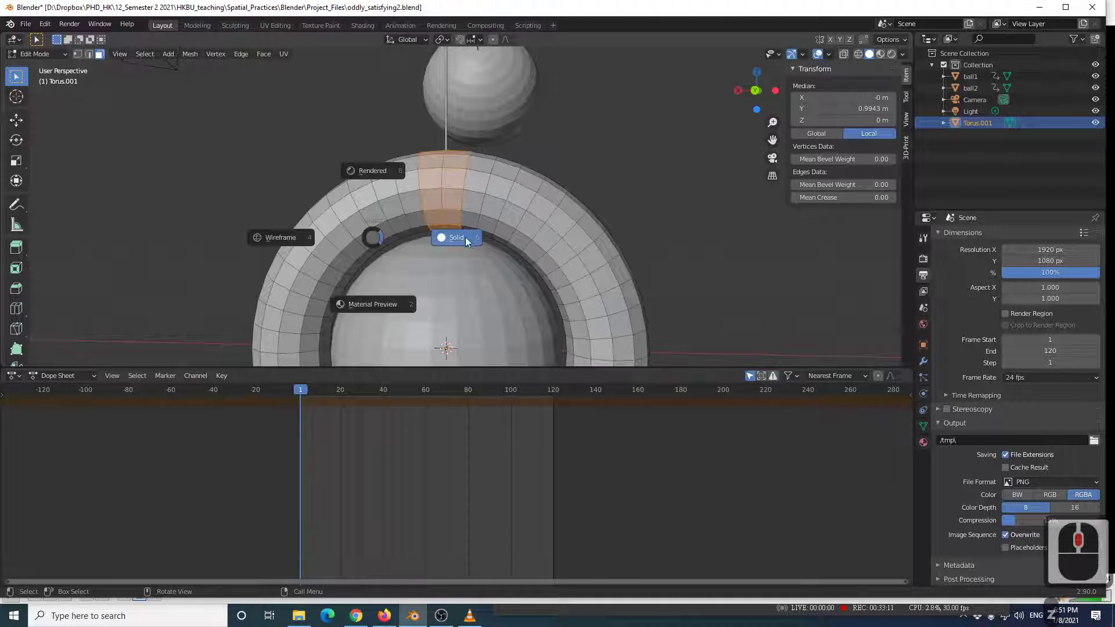
{"action": "left_click", "coordinate": [298, 238]}
{"action": "key", "text": "z"}
{"action": "left_click", "coordinate": [345, 159]}
{"action": "key", "text": "z"}
{"action": "left_click", "coordinate": [445, 238]}
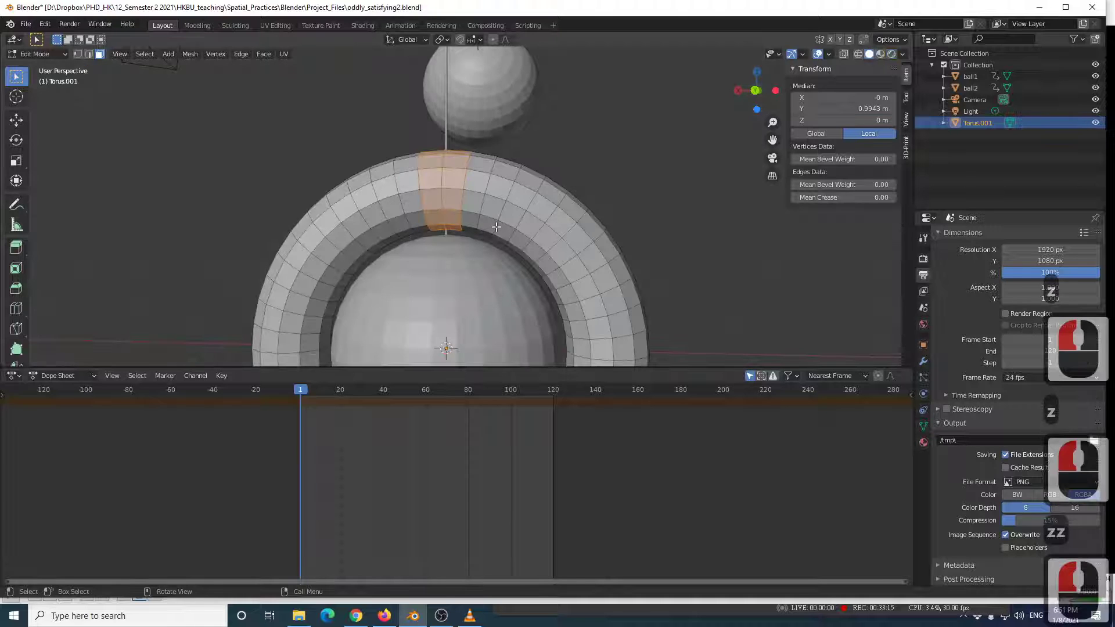
{"action": "key", "text": "z"}
{"action": "left_click", "coordinate": [271, 229]}
{"action": "key", "text": "z"}
{"action": "left_click", "coordinate": [371, 244]}
{"action": "key", "text": "z"}
{"action": "left_click", "coordinate": [311, 232]}
{"action": "key", "text": "z"}
{"action": "left_click", "coordinate": [372, 244]}
Switch to wireframe shading and delete the selected faces at the top of the ring to open a gap.
{"action": "key", "text": "z"}
{"action": "left_click", "coordinate": [307, 230]}
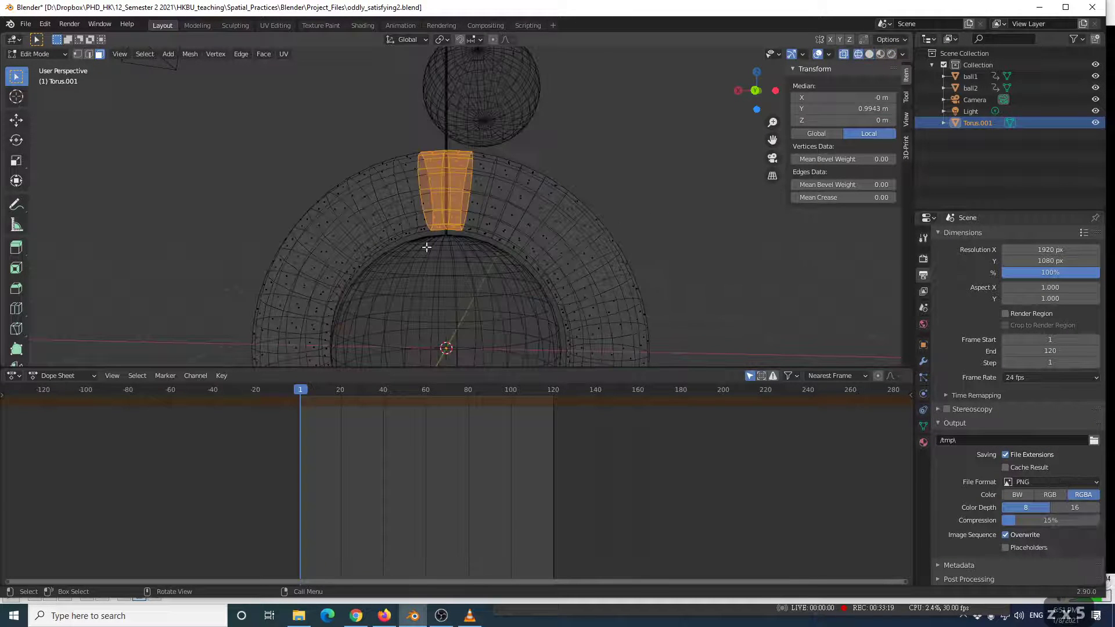
{"action": "scroll", "coordinate": [423, 244], "scroll_direction": "down", "scroll_amount": 3}
{"action": "middle_click_drag", "start_coordinate": [450, 279], "coordinate": [408, 209]}
{"action": "scroll", "coordinate": [442, 244], "scroll_direction": "up", "scroll_amount": 4}
{"action": "scroll", "coordinate": [398, 211], "scroll_direction": "up", "scroll_amount": 2}
{"action": "key", "text": "x"}
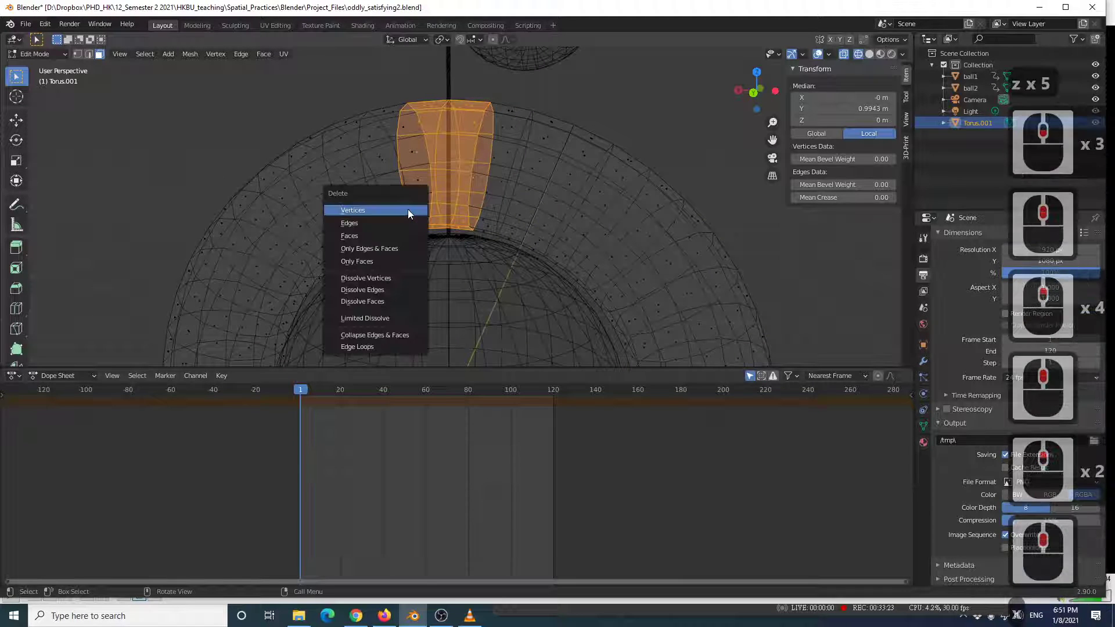
{"action": "left_click", "coordinate": [394, 235]}
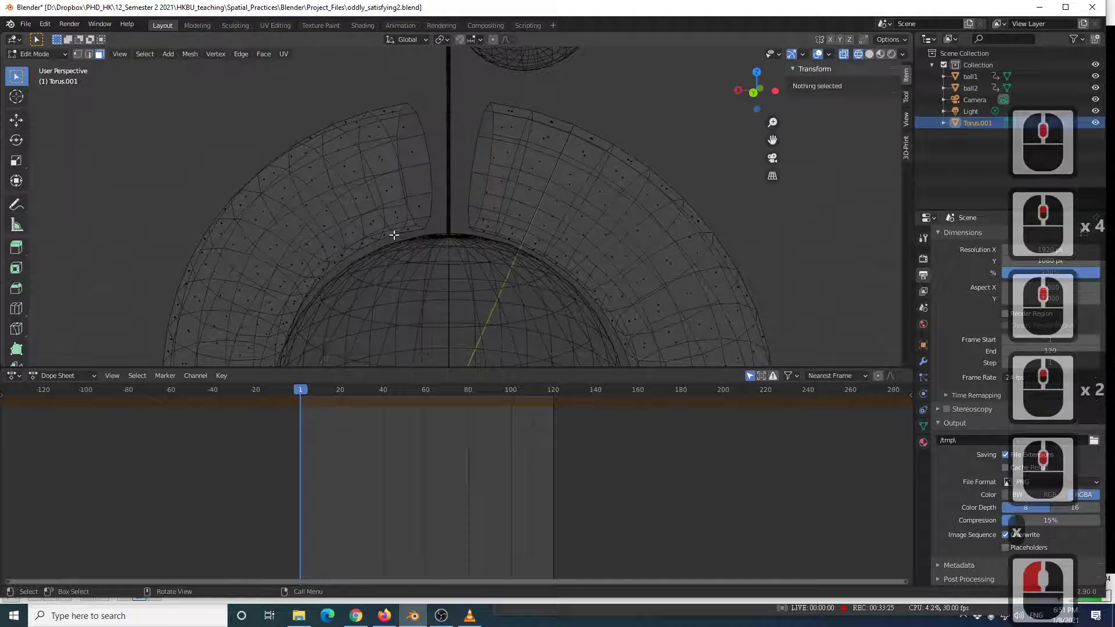
Return to Object Mode with solid shading, play the animation to check the string against the gap, select ball1 and pause.
{"action": "scroll", "coordinate": [425, 218], "scroll_direction": "down", "scroll_amount": 3}
{"action": "key", "text": "Tab"}
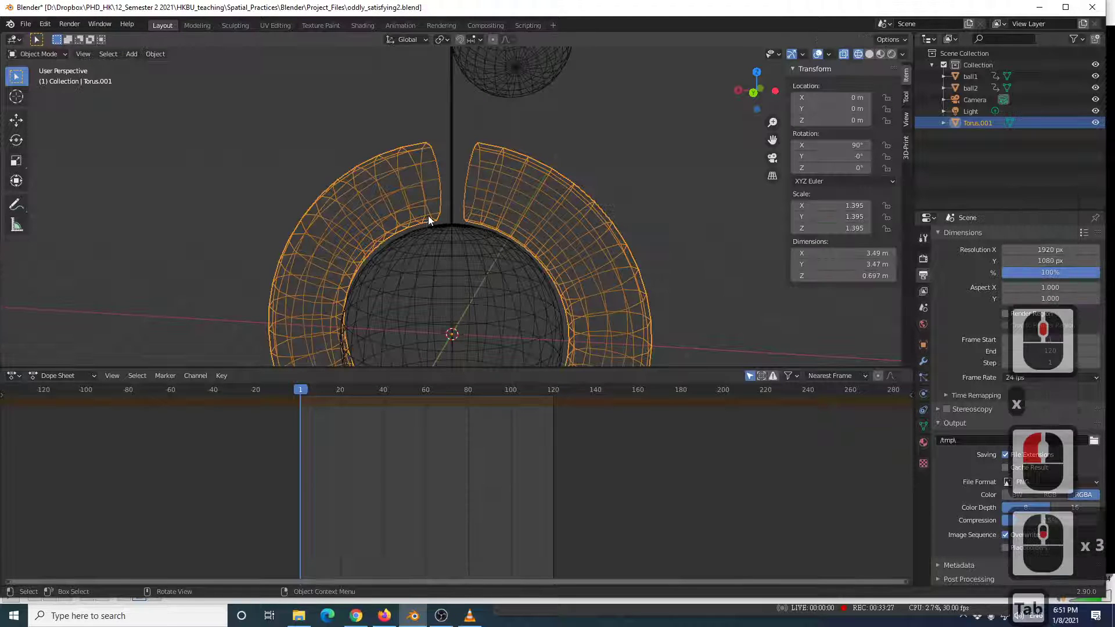
{"action": "key", "text": "z"}
{"action": "left_click", "coordinate": [537, 222]}
{"action": "key", "text": "space"}
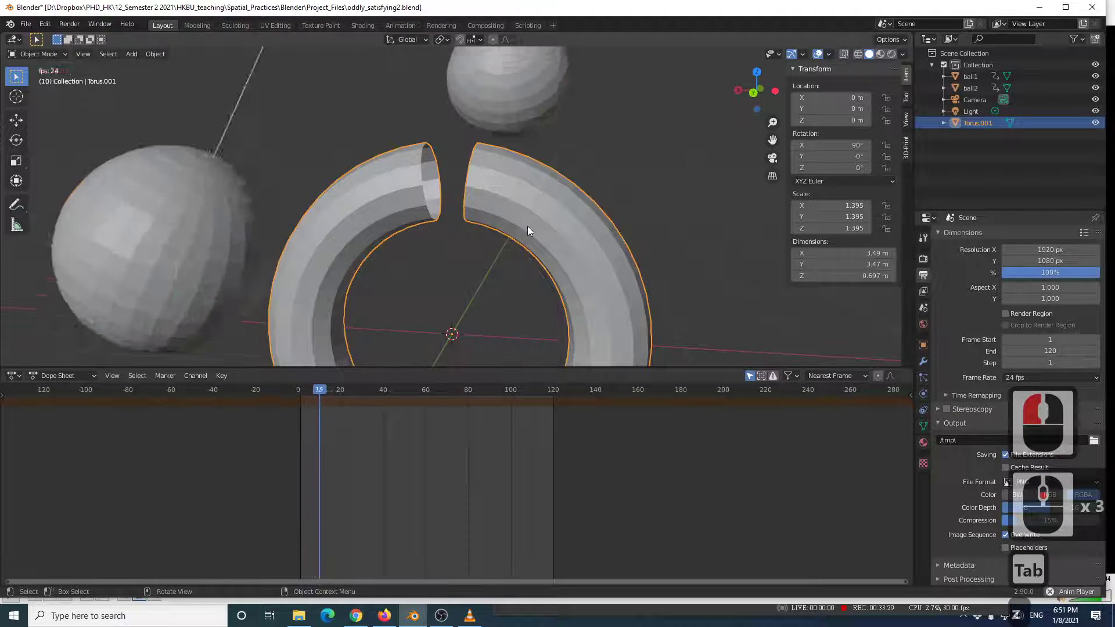
{"action": "scroll", "coordinate": [526, 239], "scroll_direction": "down", "scroll_amount": 2}
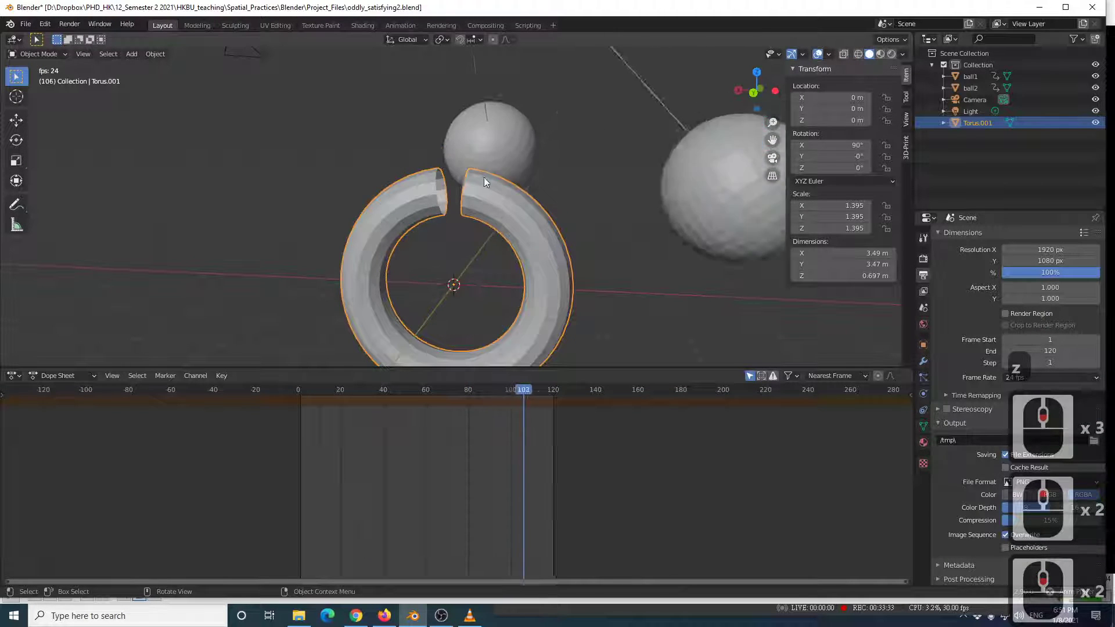
{"action": "left_click", "coordinate": [486, 111]}
{"action": "middle_click_drag", "start_coordinate": [481, 245], "coordinate": [412, 221]}
{"action": "key", "text": "space"}
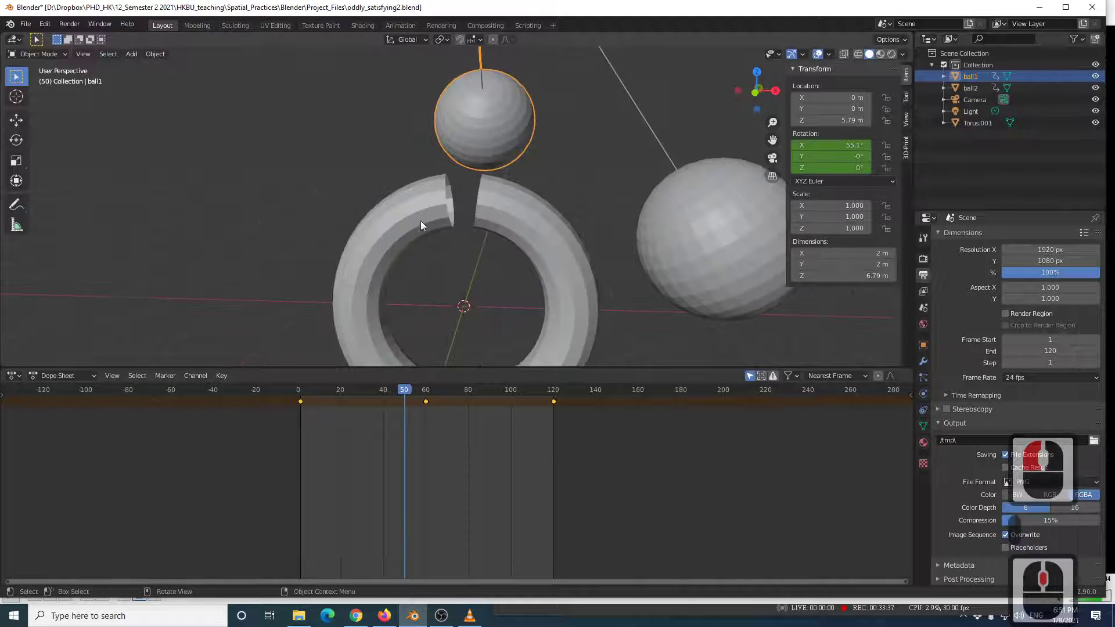
In the torus's Edit Mode, select the edges around the open end on the gap's negative X side and fill them with a face.
{"action": "scroll", "coordinate": [410, 209], "scroll_direction": "up", "scroll_amount": 4}
{"action": "middle_click_drag", "start_coordinate": [480, 201], "coordinate": [396, 155]}
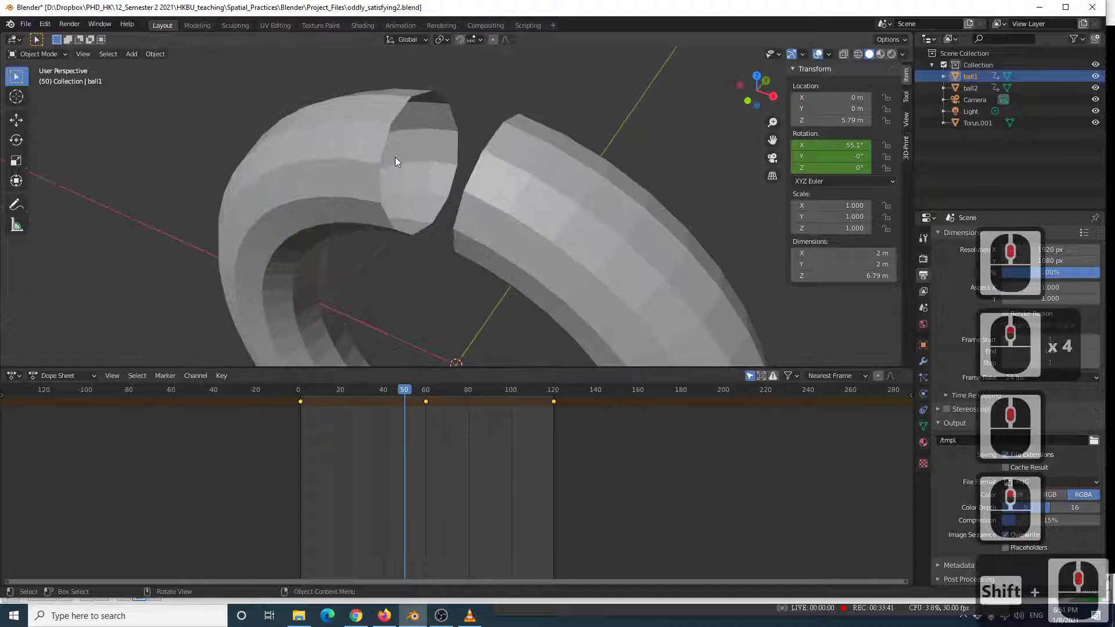
{"action": "left_click", "coordinate": [393, 152]}
{"action": "key", "text": "Tab"}
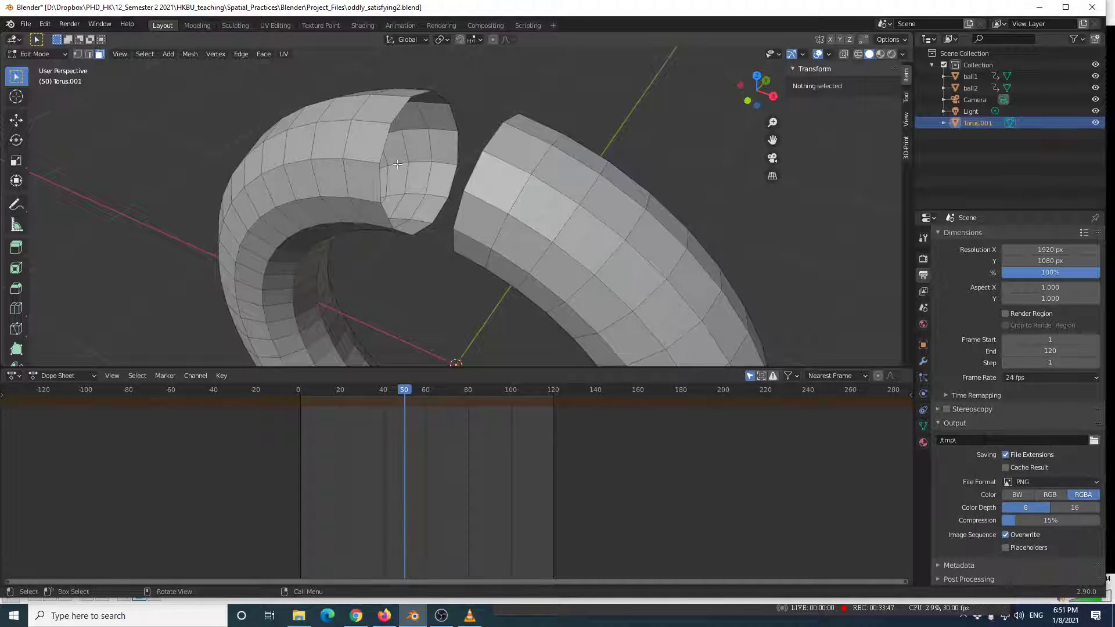
{"action": "double_click", "coordinate": [384, 141]}
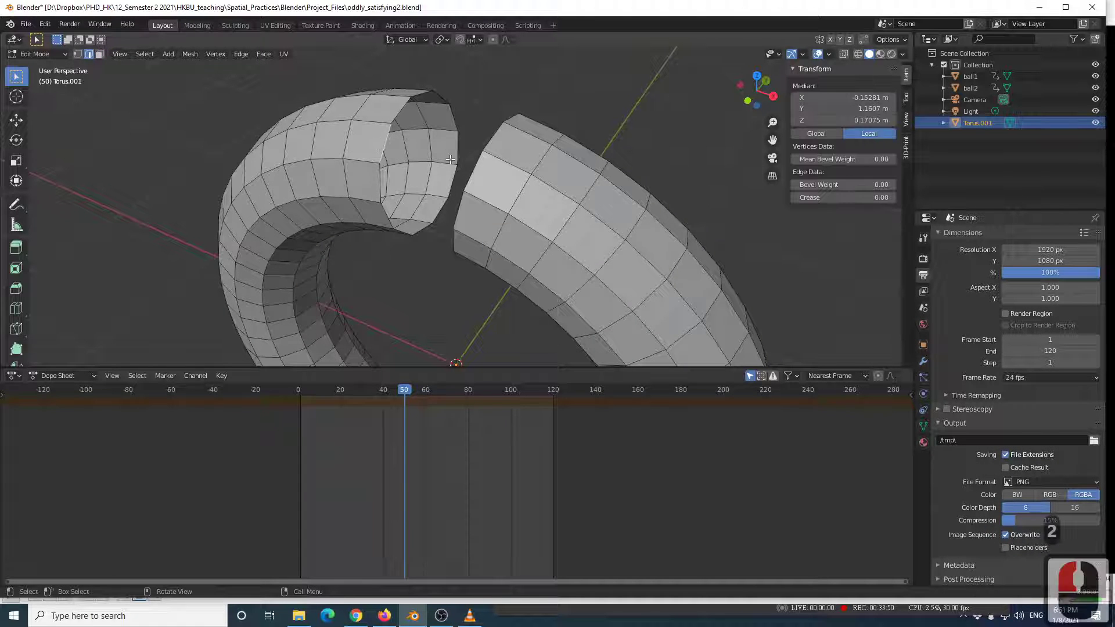
{"action": "double_click", "coordinate": [435, 94], "text": "shift"}
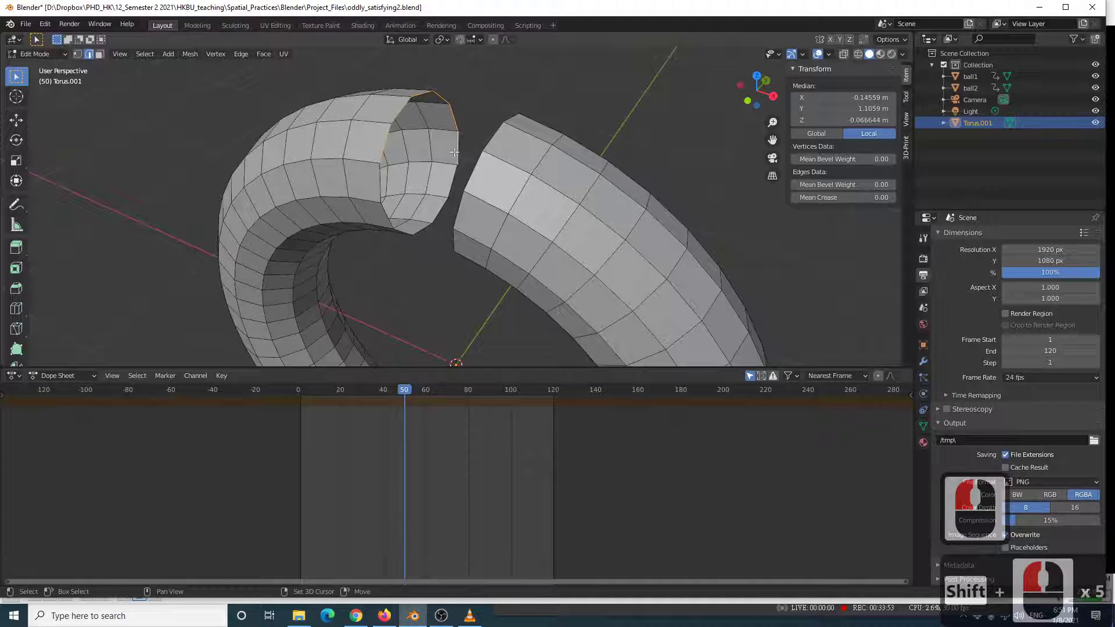
{"action": "left_click", "coordinate": [412, 231], "text": "shift"}
{"action": "left_click", "coordinate": [383, 210], "text": "shift"}
{"action": "middle_click_drag", "start_coordinate": [388, 170], "coordinate": [395, 162]}
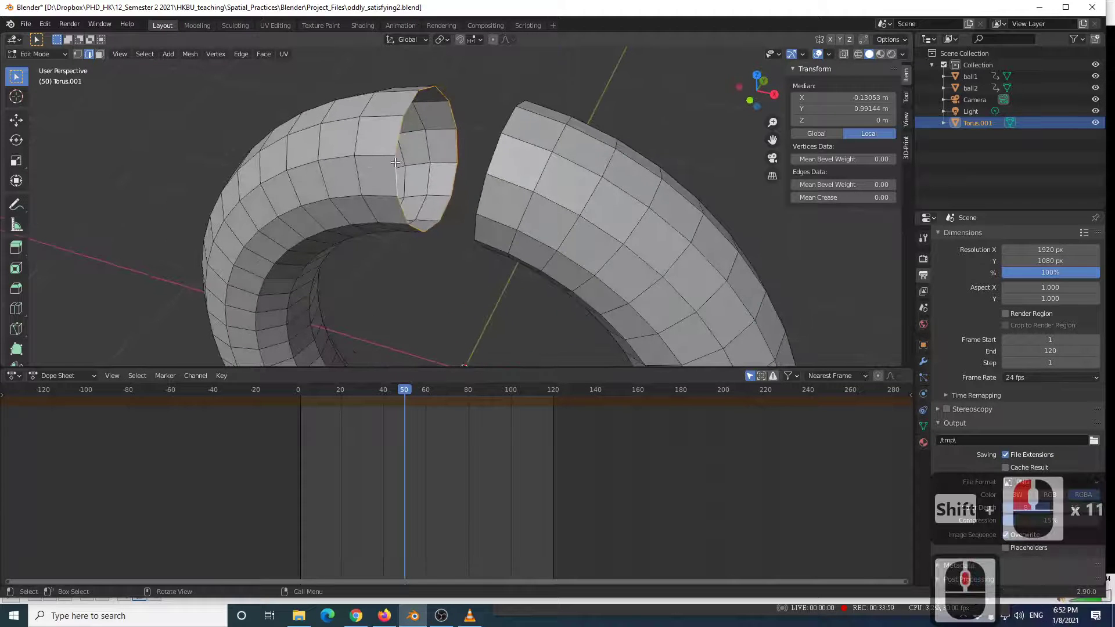
{"action": "key", "text": "f"}
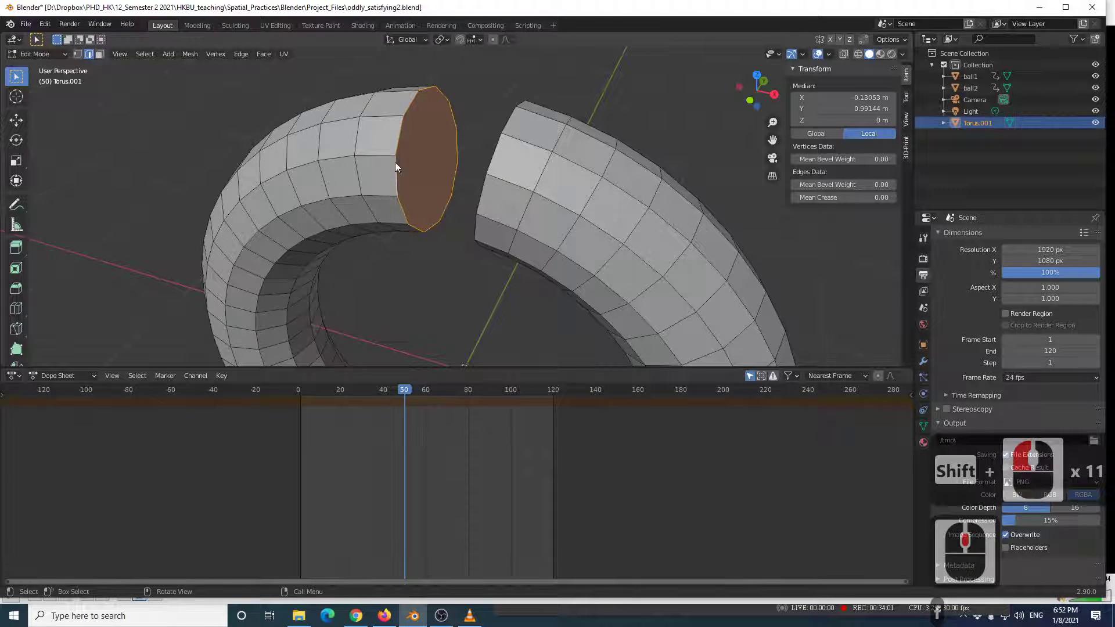
{"action": "key", "text": "Tab"}
Select the edges around the ring's opposite open end with shortest-path picking and fill them with a face.
{"action": "scroll", "coordinate": [406, 169], "scroll_direction": "down", "scroll_amount": 2}
{"action": "middle_click_drag", "start_coordinate": [415, 173], "coordinate": [416, 218]}
{"action": "scroll", "coordinate": [507, 162], "scroll_direction": "up", "scroll_amount": 2}
{"action": "scroll", "coordinate": [517, 139], "scroll_direction": "up", "scroll_amount": 3}
{"action": "scroll", "coordinate": [417, 219], "scroll_direction": "up", "scroll_amount": 1}
{"action": "key", "text": "Tab"}
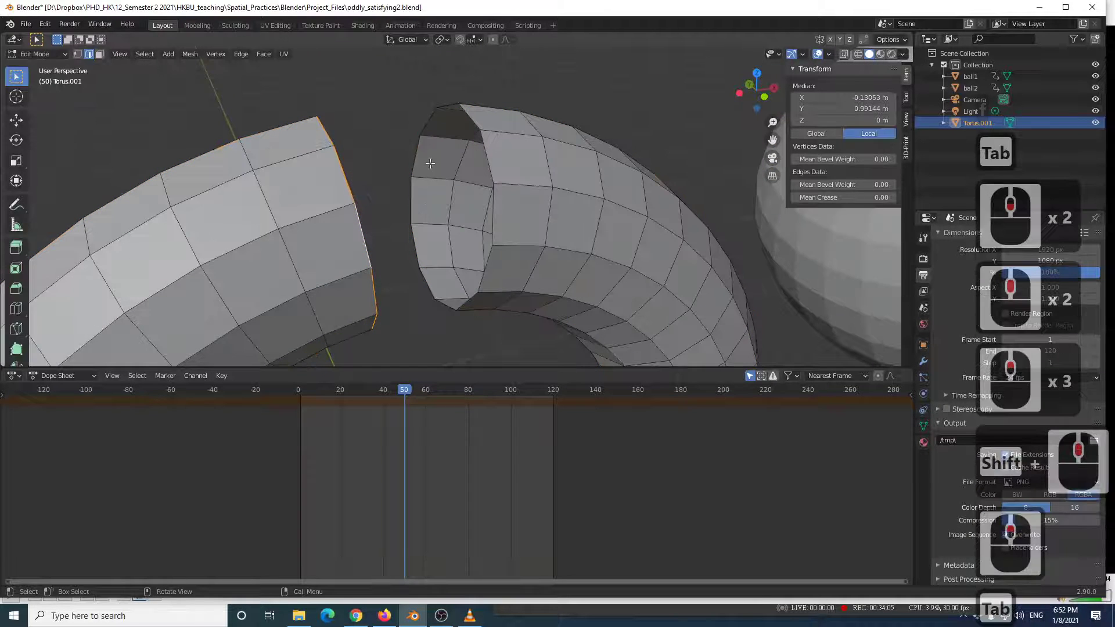
{"action": "left_click", "coordinate": [411, 198]}
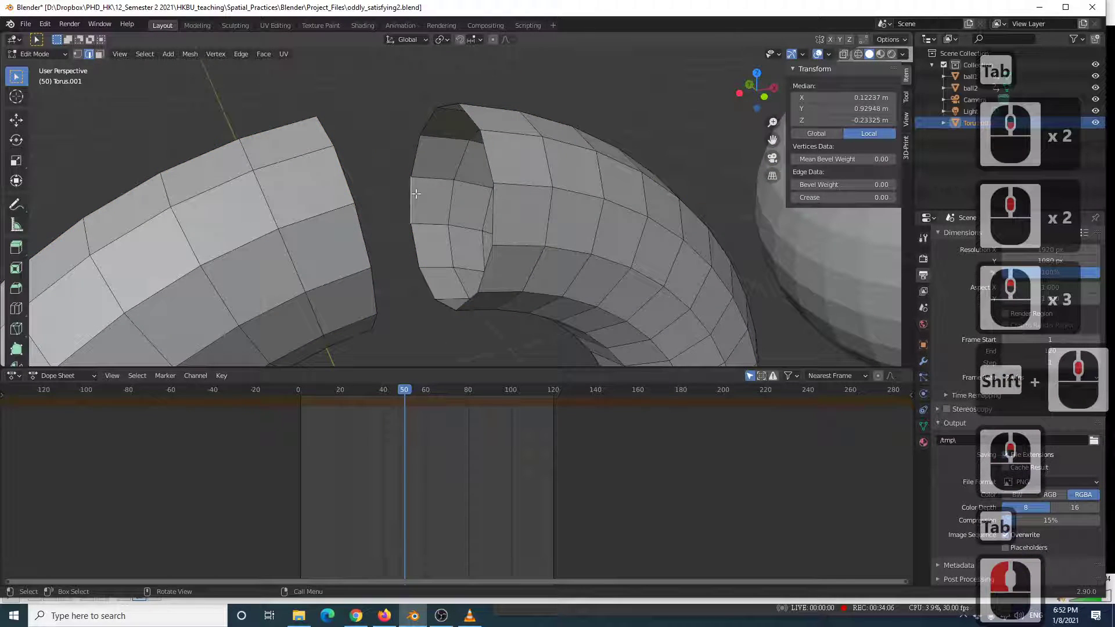
{"action": "left_click", "coordinate": [489, 157], "text": "ctrl"}
{"action": "left_click", "coordinate": [474, 305], "text": "ctrl"}
{"action": "middle_click_drag", "start_coordinate": [473, 305], "coordinate": [422, 264]}
{"action": "left_click", "coordinate": [416, 254], "text": "ctrl"}
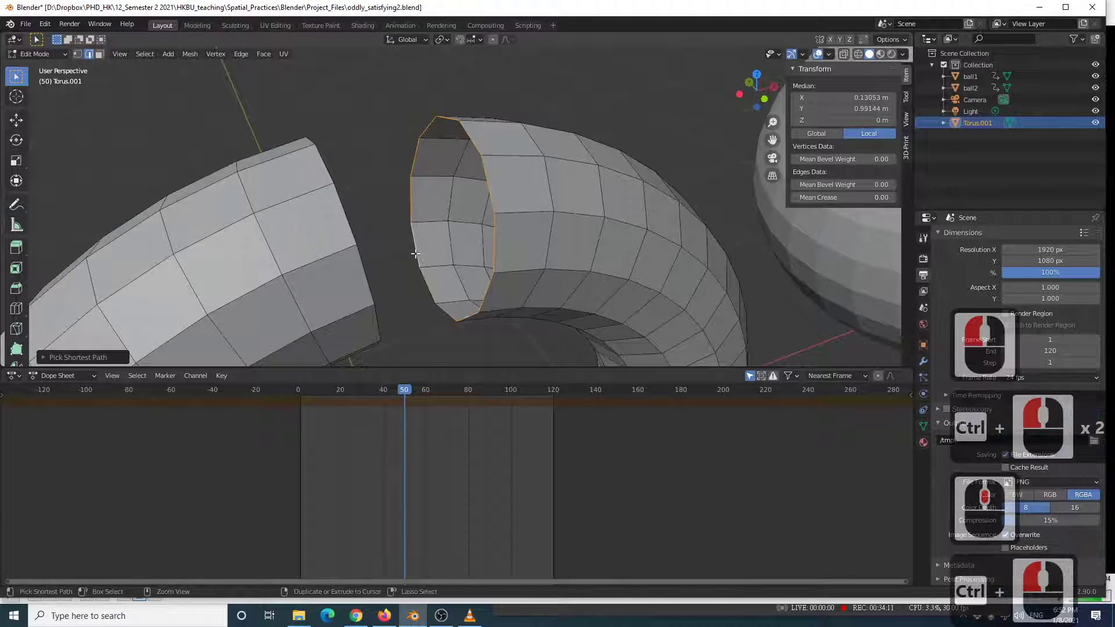
{"action": "key", "text": "f"}
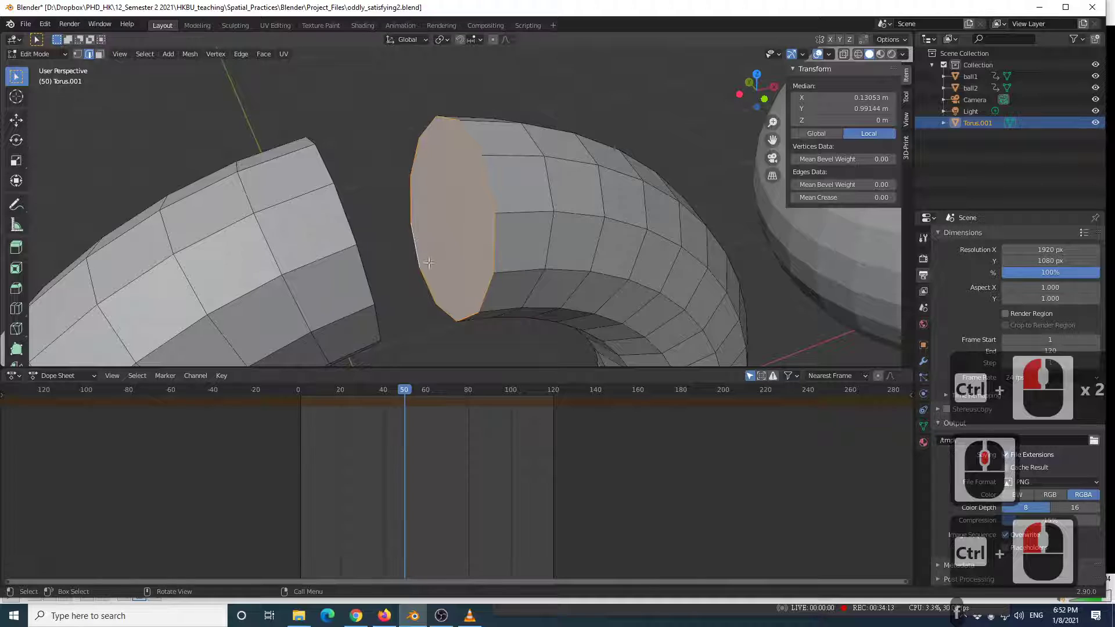
Leave Edit Mode and examine the whole ring with both gap ends capped.
{"action": "key", "text": "Tab"}
{"action": "scroll", "coordinate": [428, 262], "scroll_direction": "down", "scroll_amount": 4}
{"action": "middle_click_drag", "start_coordinate": [428, 263], "coordinate": [403, 172]}
{"action": "scroll", "coordinate": [414, 169], "scroll_direction": "down", "scroll_amount": 5}
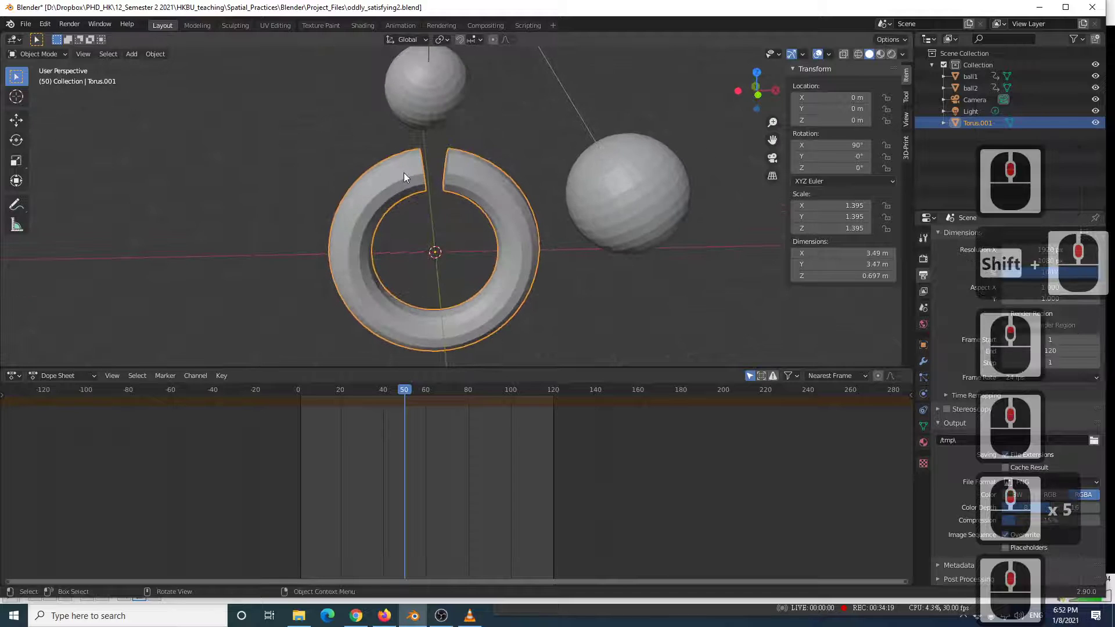
Switch to the VLC reference video, play it to study the ring's gap ends, pause it and return to Blender.
{"action": "key", "text": "alt+Tab"}
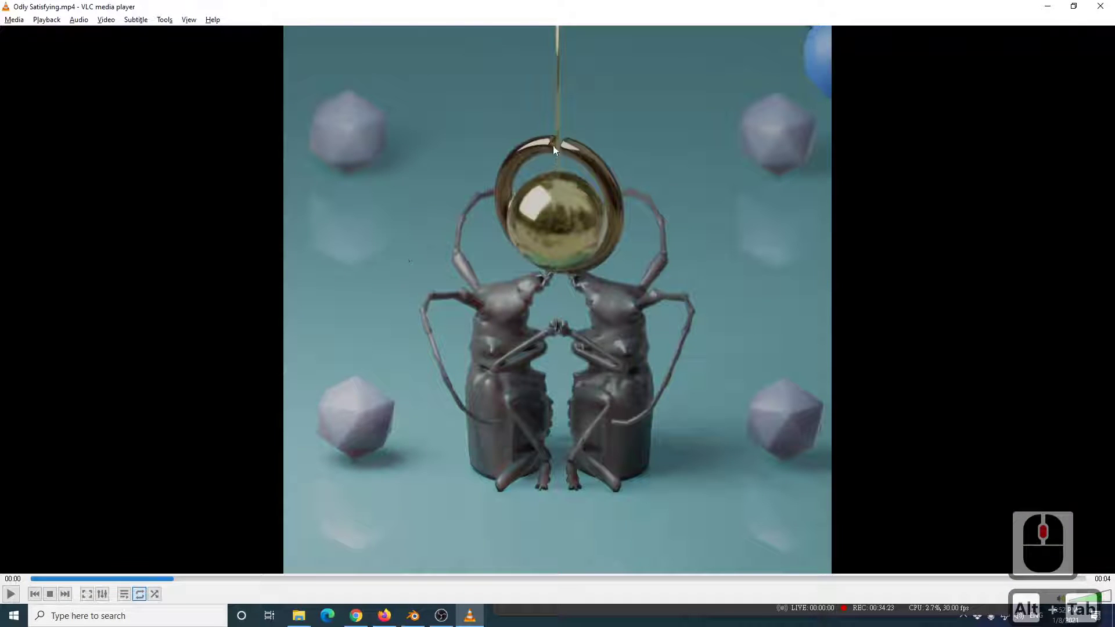
{"action": "left_click", "coordinate": [552, 149]}
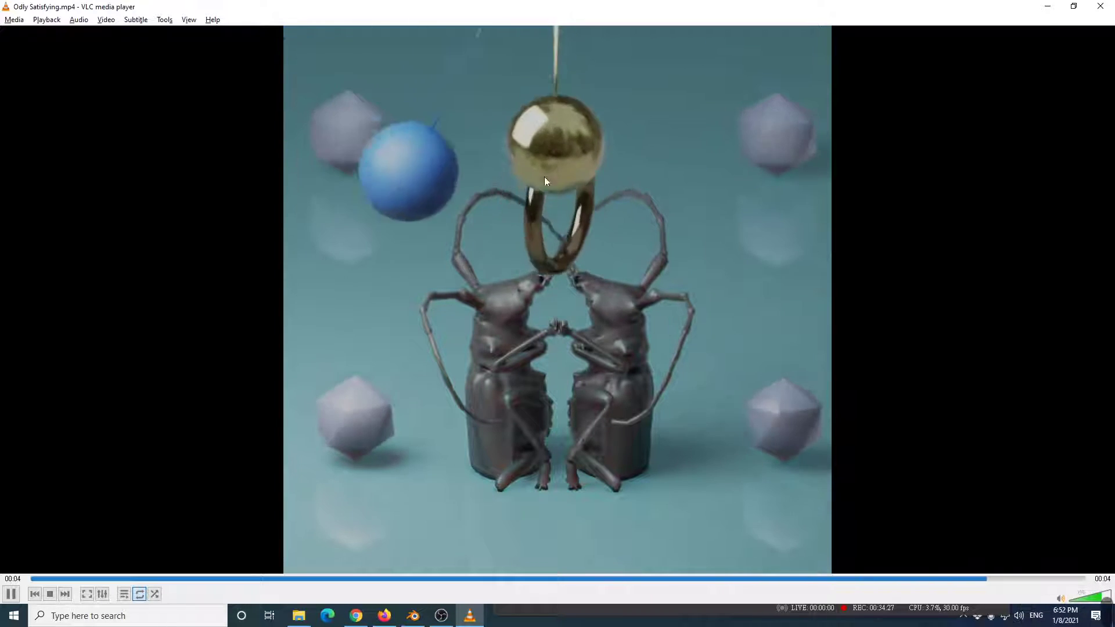
{"action": "left_click", "coordinate": [552, 145]}
{"action": "key", "text": "alt+Tab"}
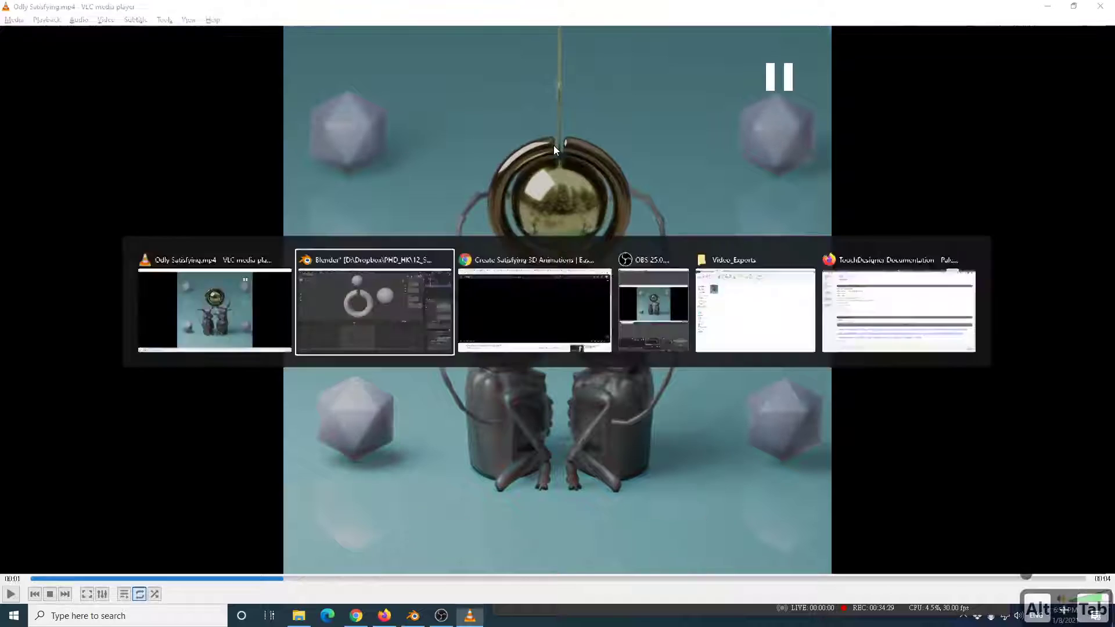
{"action": "scroll", "coordinate": [455, 164], "scroll_direction": "up", "scroll_amount": 5}
{"action": "middle_click_drag", "start_coordinate": [439, 208], "coordinate": [443, 181], "text": "shift"}
{"action": "scroll", "coordinate": [448, 217], "scroll_direction": "down", "scroll_amount": 6}
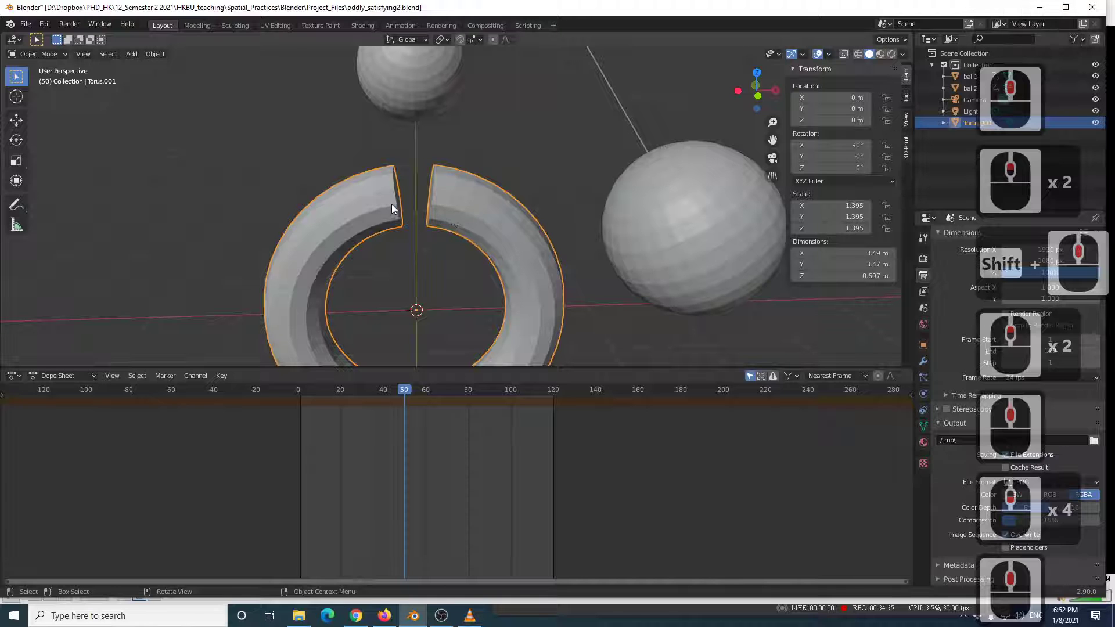
Try to bevel the torus's capped gap end on the positive X side, undo it and leave Edit Mode.
{"action": "left_click", "coordinate": [453, 209]}
{"action": "scroll", "coordinate": [448, 215], "scroll_direction": "up", "scroll_amount": 2}
{"action": "key", "text": "Tab"}
{"action": "middle_click_drag", "start_coordinate": [444, 220], "coordinate": [453, 223]}
{"action": "scroll", "coordinate": [454, 223], "scroll_direction": "up", "scroll_amount": 2}
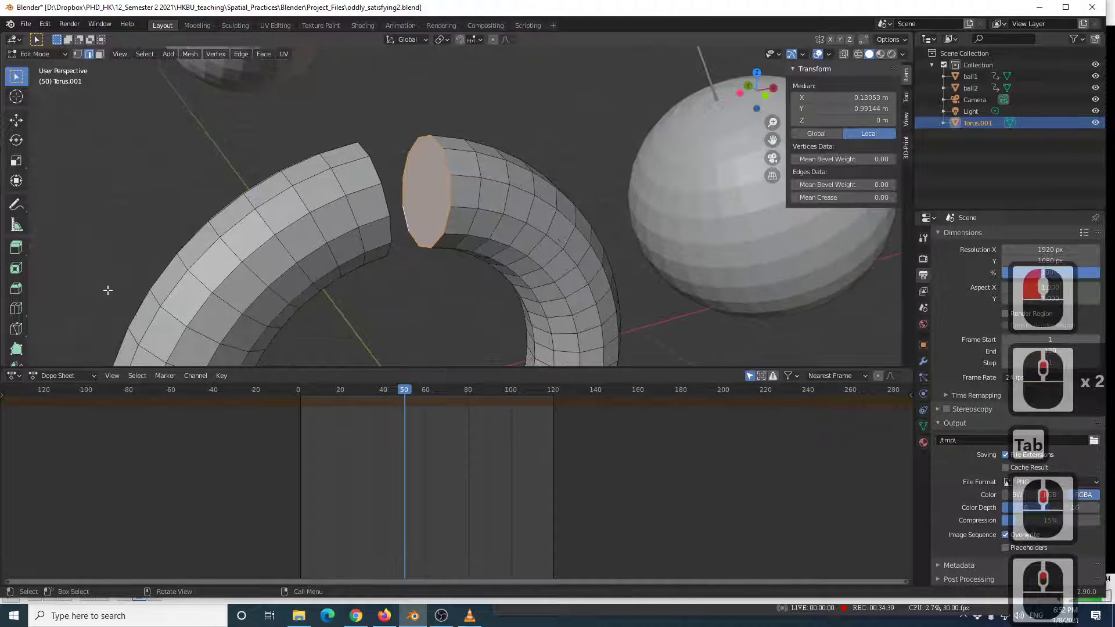
{"action": "left_click", "coordinate": [15, 289]}
{"action": "mouse_move", "coordinate": [366, 189]}
{"action": "left_mouse_down"}
{"action": "mouse_move", "coordinate": [350, 189]}
{"action": "mouse_move", "coordinate": [365, 191]}
{"action": "left_mouse_up"}
{"action": "key", "text": "ctrl+z"}
{"action": "key", "text": "Tab"}
{"action": "scroll", "coordinate": [441, 238], "scroll_direction": "down", "scroll_amount": 4}
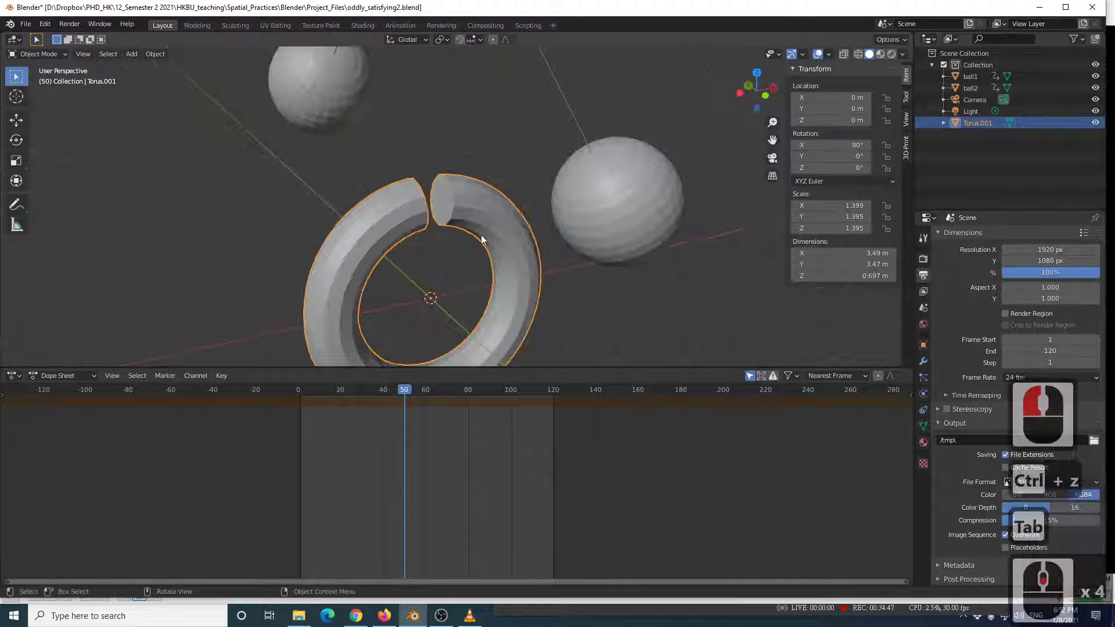
Try a Catmull-Clark Subdivision Surface modifier with a raised viewport level on the torus, inspect the gap ends and remove it.
{"action": "left_click", "coordinate": [923, 361]}
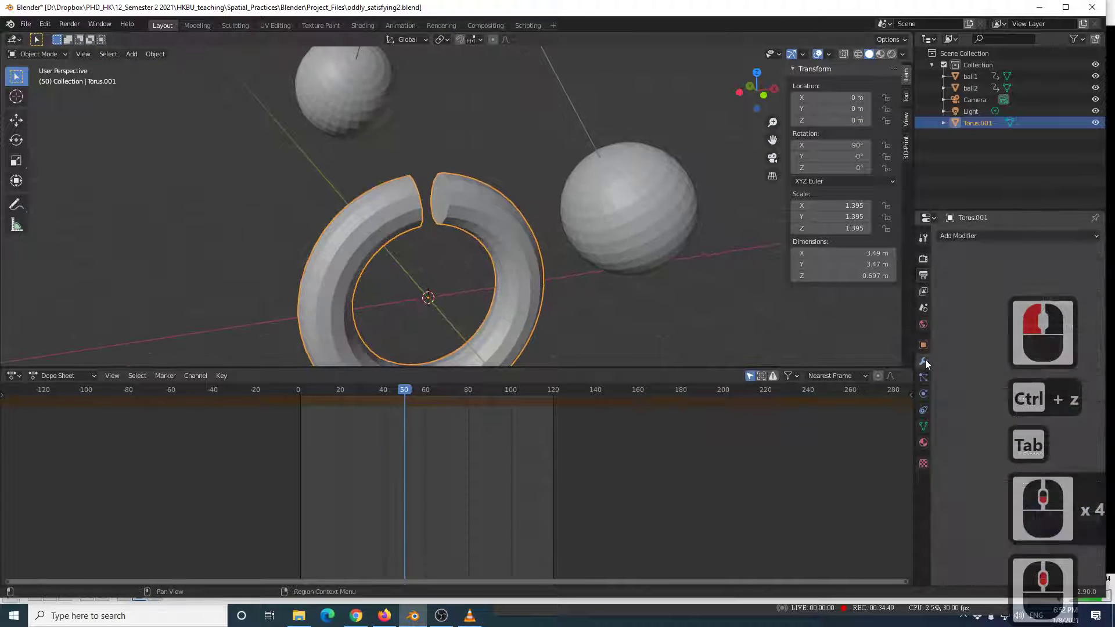
{"action": "left_click", "coordinate": [956, 235]}
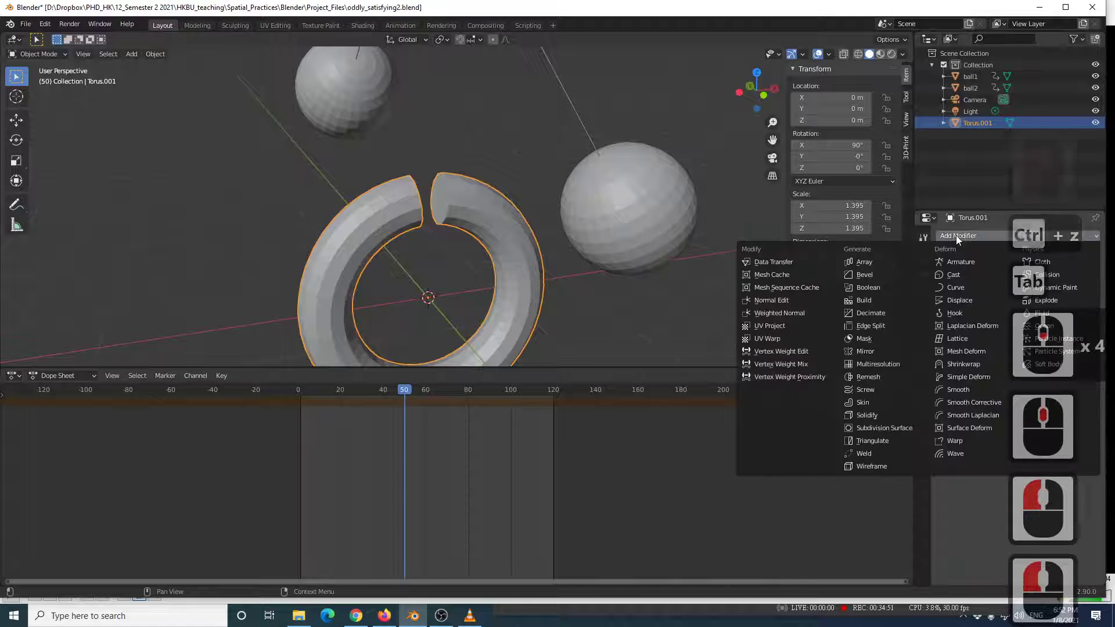
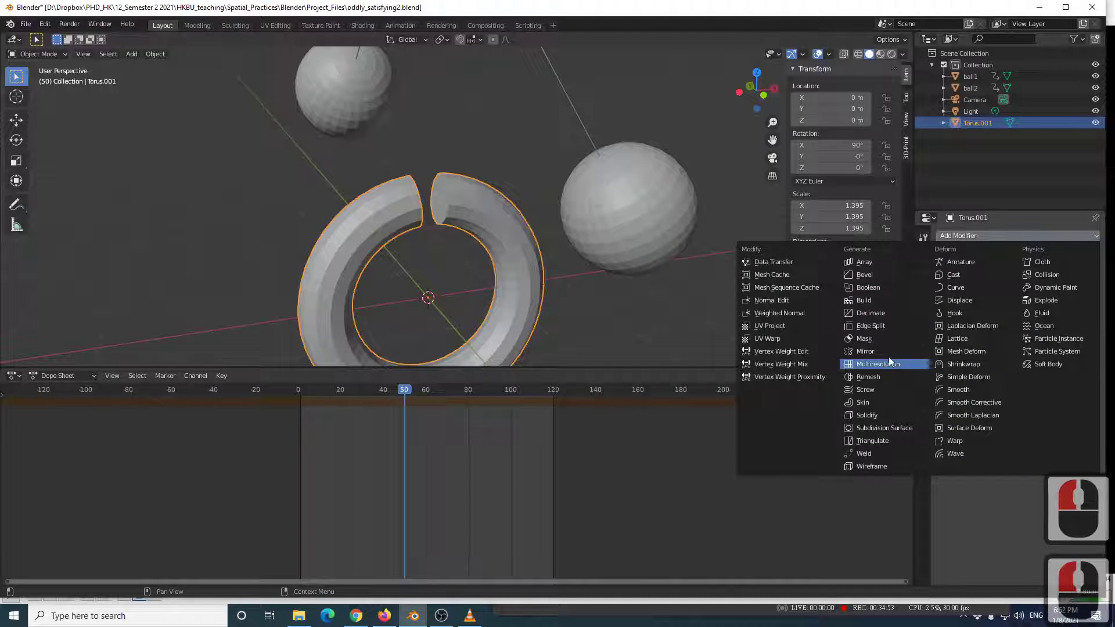
{"action": "left_click", "coordinate": [903, 430]}
{"action": "scroll", "coordinate": [511, 256], "scroll_direction": "up", "scroll_amount": 2}
{"action": "scroll", "coordinate": [510, 256], "scroll_direction": "up", "scroll_amount": 6}
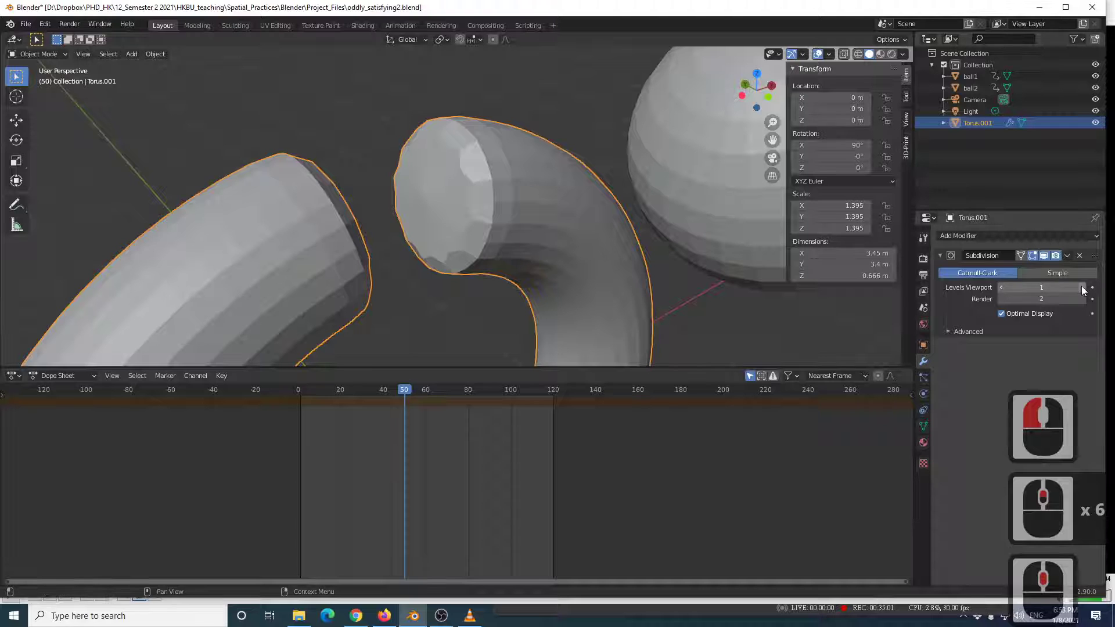
{"action": "left_click", "coordinate": [1081, 287]}
{"action": "middle_click_drag", "start_coordinate": [618, 284], "coordinate": [371, 256]}
{"action": "left_click", "coordinate": [1079, 255]}
Re-enter the torus's Edit Mode and switch from the Bevel tool to the Select Box tool.
{"action": "key", "text": "Tab"}
{"action": "scroll", "coordinate": [465, 229], "scroll_direction": "up", "scroll_amount": 2}
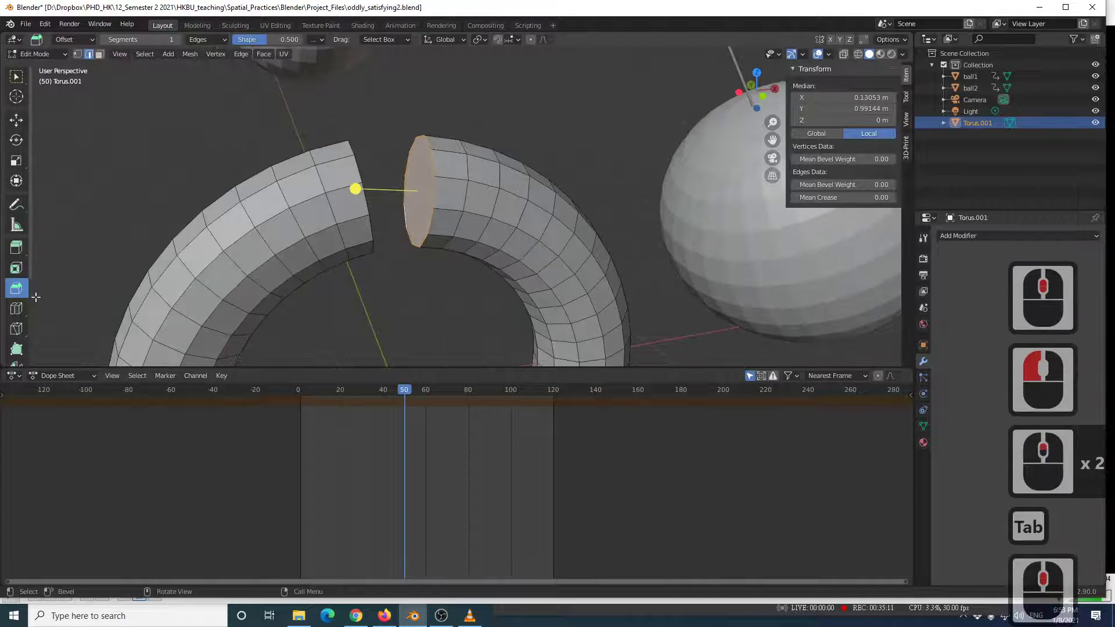
{"action": "key", "text": "Tab"}
{"action": "key", "text": "Tab"}
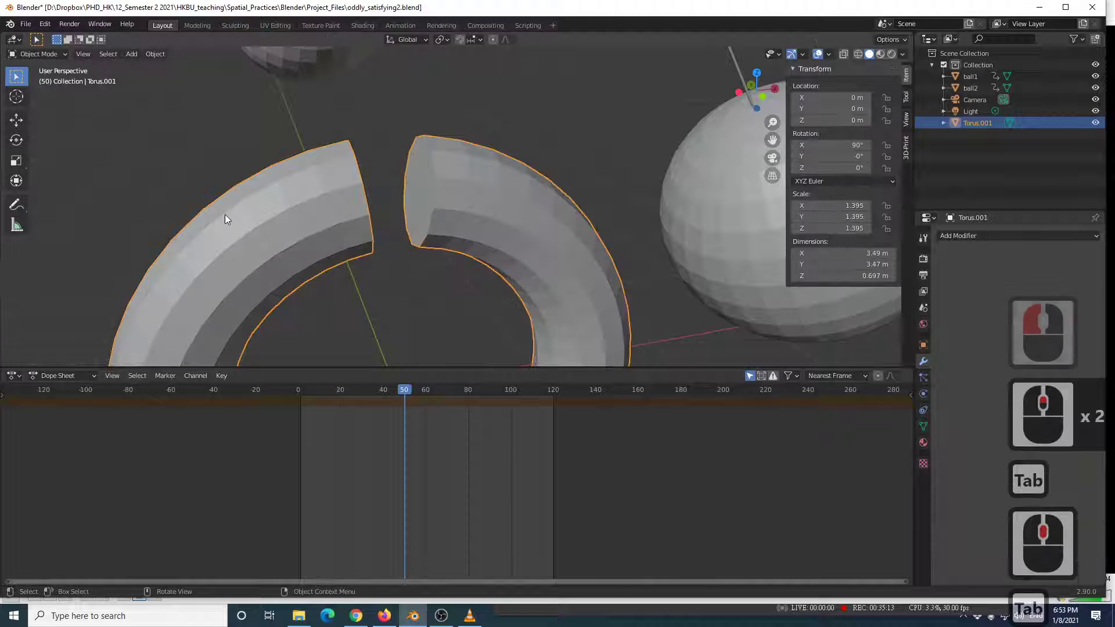
{"action": "left_click", "coordinate": [15, 76]}
Try to pick the edges around the cap on the gap's positive X side with shortest-path selection.
{"action": "middle_click_drag", "start_coordinate": [407, 174], "coordinate": [450, 149]}
{"action": "left_click", "coordinate": [442, 164]}
{"action": "left_click", "coordinate": [441, 194]}
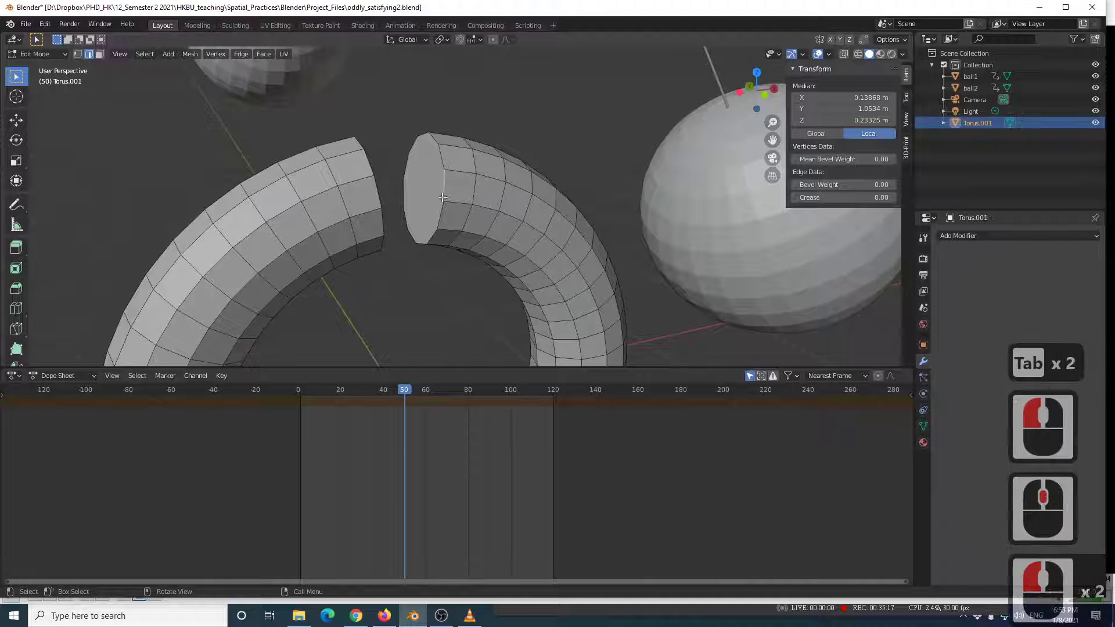
{"action": "left_click", "coordinate": [429, 153], "text": "ctrl"}
{"action": "middle_click_drag", "start_coordinate": [430, 154], "coordinate": [436, 155]}
{"action": "left_click", "coordinate": [435, 156], "text": "ctrl"}
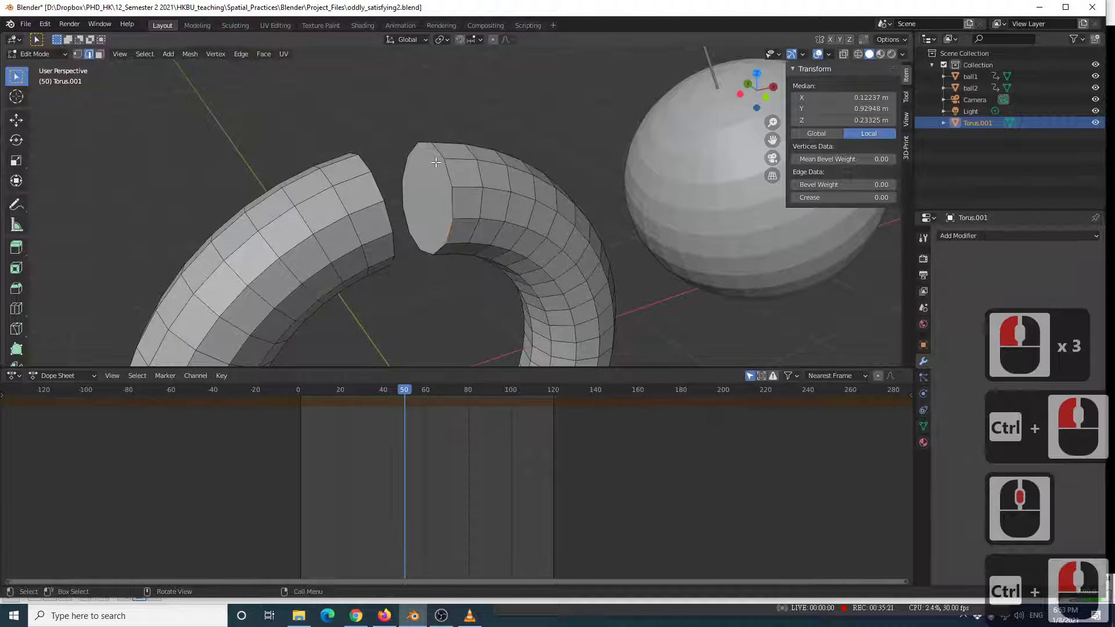
{"action": "left_click", "coordinate": [441, 154], "text": "ctrl"}
Select the complete edge outline of the cap on the gap's positive X side with shortest-path picking.
{"action": "left_click", "coordinate": [452, 195]}
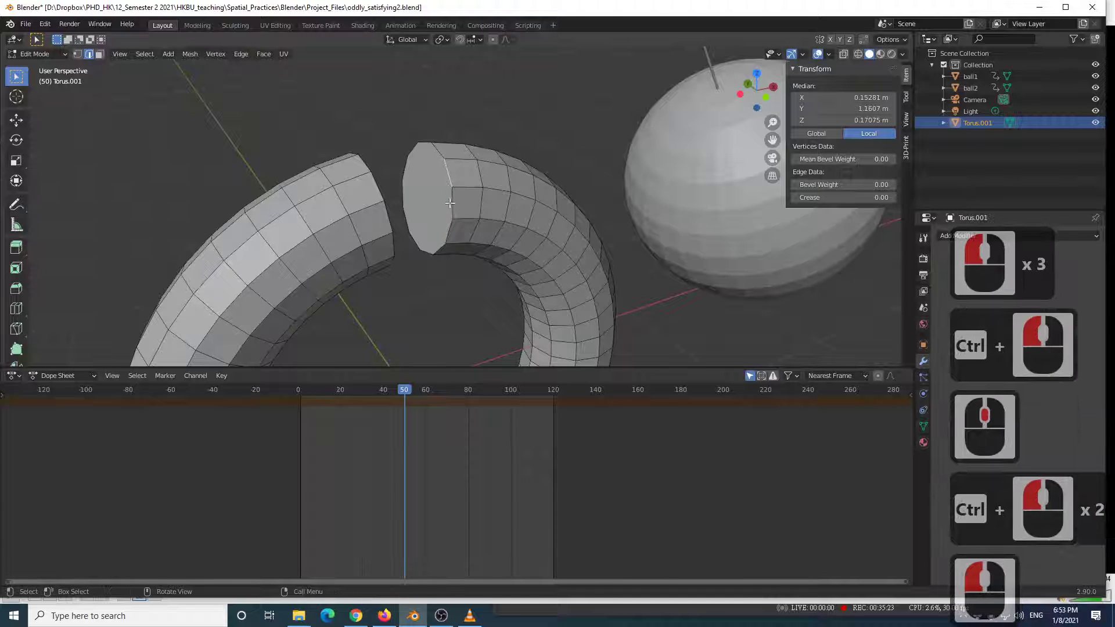
{"action": "middle_click_drag", "start_coordinate": [451, 195], "coordinate": [445, 234]}
{"action": "left_click", "coordinate": [445, 234], "text": "ctrl"}
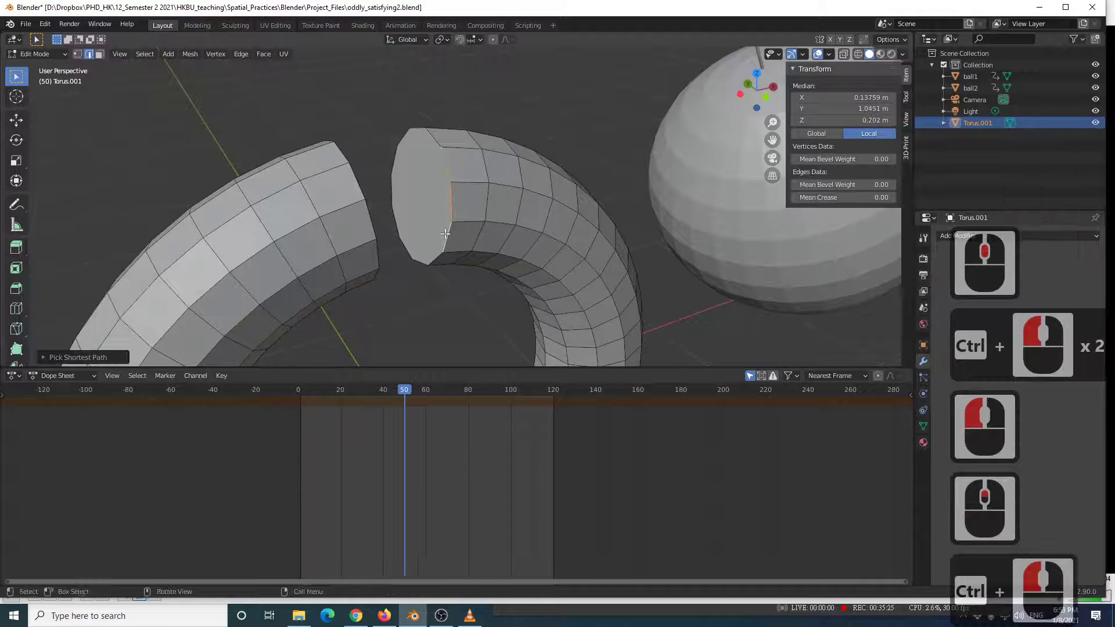
{"action": "left_click", "coordinate": [421, 135], "text": "ctrl"}
{"action": "middle_click_drag", "start_coordinate": [414, 162], "coordinate": [53, 255]}
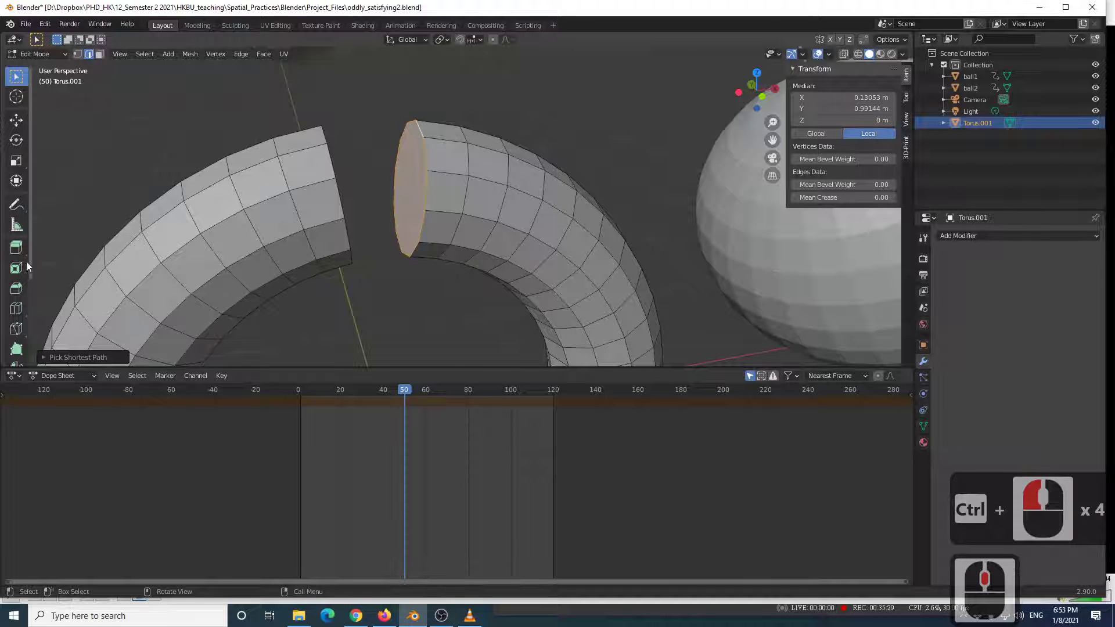
Bevel the selected cap outline with the Bevel tool and set the bevel width to 0.04 m.
{"action": "left_click", "coordinate": [17, 288]}
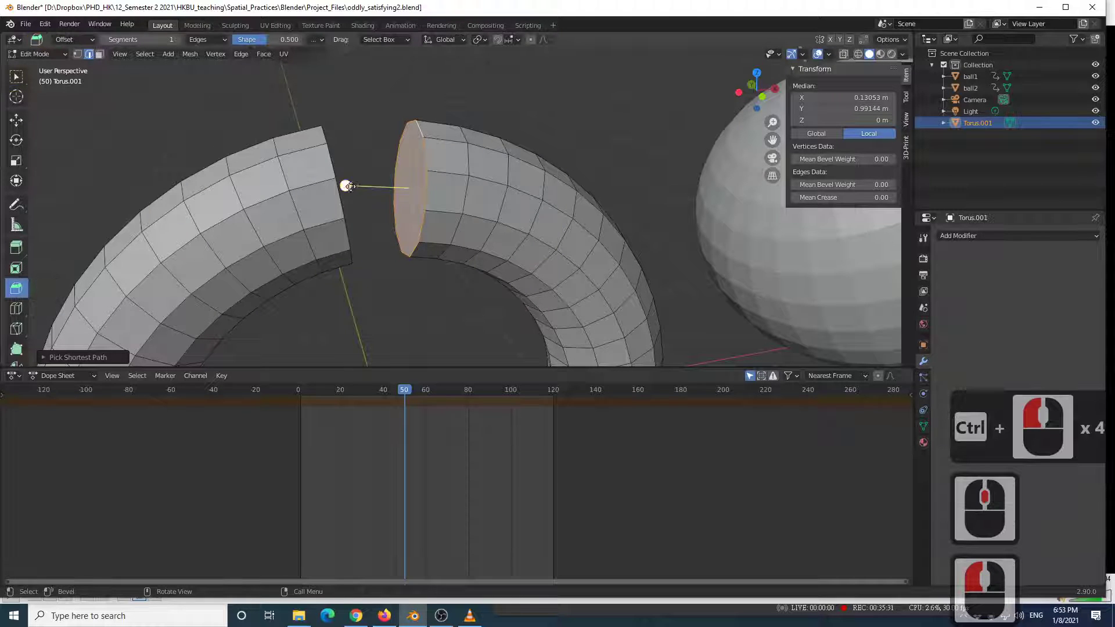
{"action": "left_click_drag", "start_coordinate": [346, 186], "coordinate": [335, 184]}
{"action": "left_click", "coordinate": [333, 184]}
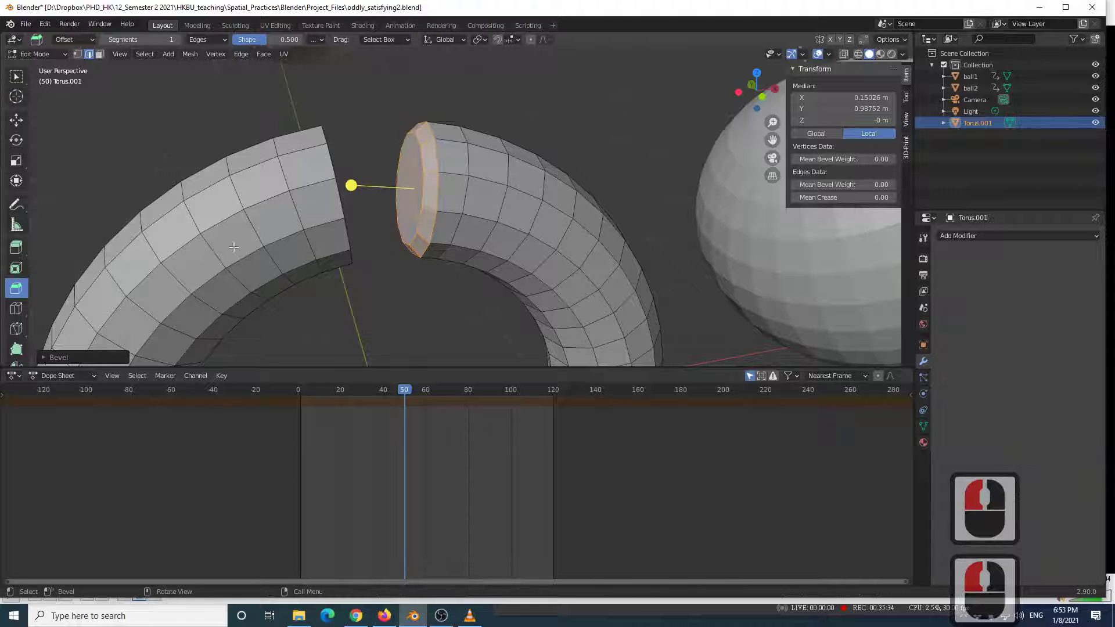
{"action": "left_click", "coordinate": [41, 357]}
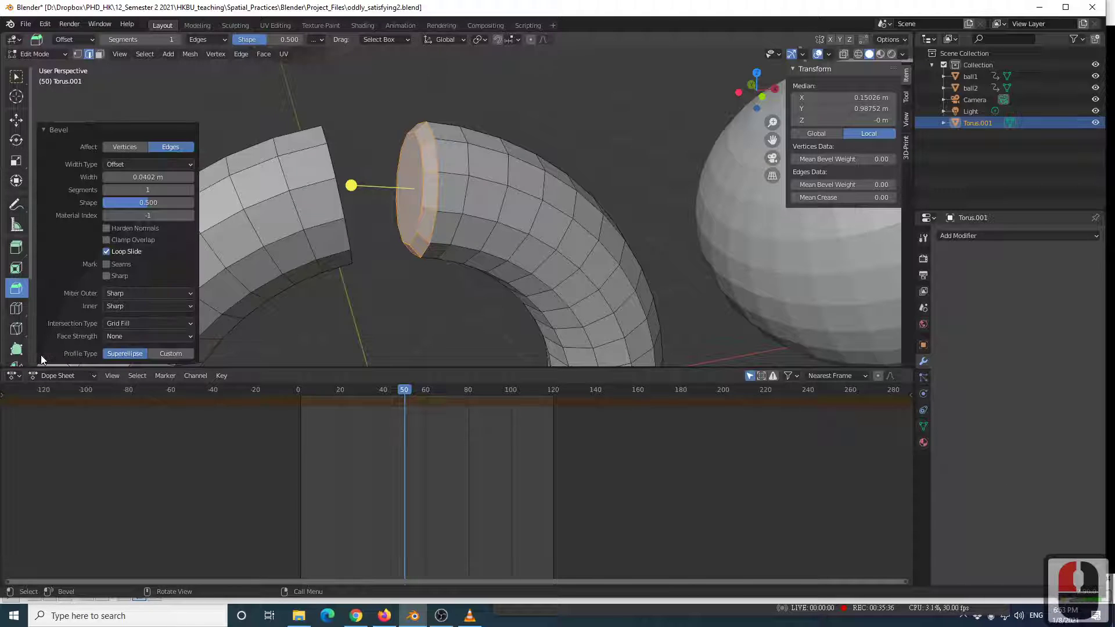
{"action": "left_click", "coordinate": [147, 187]}
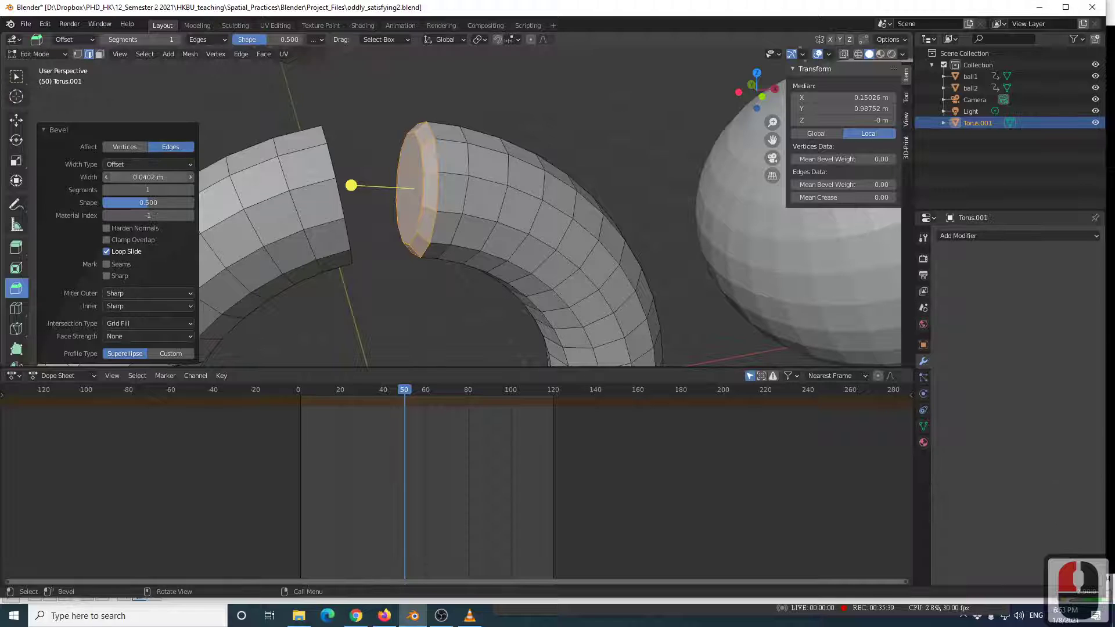
{"action": "left_click", "coordinate": [145, 177]}
{"action": "type", "text": "04"}
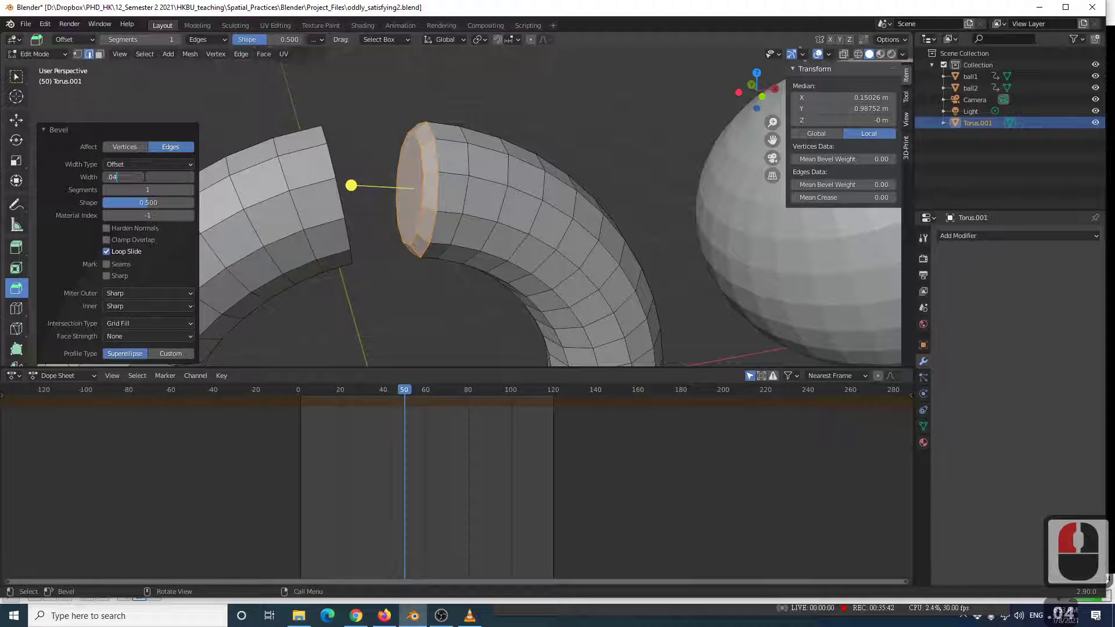
{"action": "key", "text": "Return"}
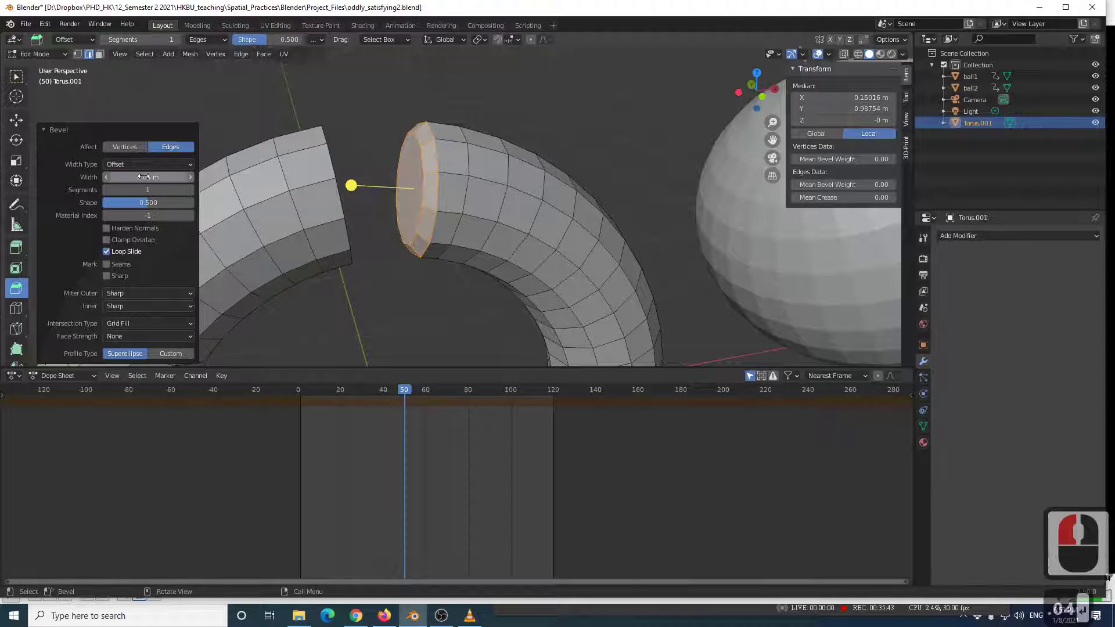
Select all edges around the opposite cap, on the gap's negative X side, with shortest-path picking.
{"action": "middle_click_drag", "start_coordinate": [353, 96], "coordinate": [308, 126]}
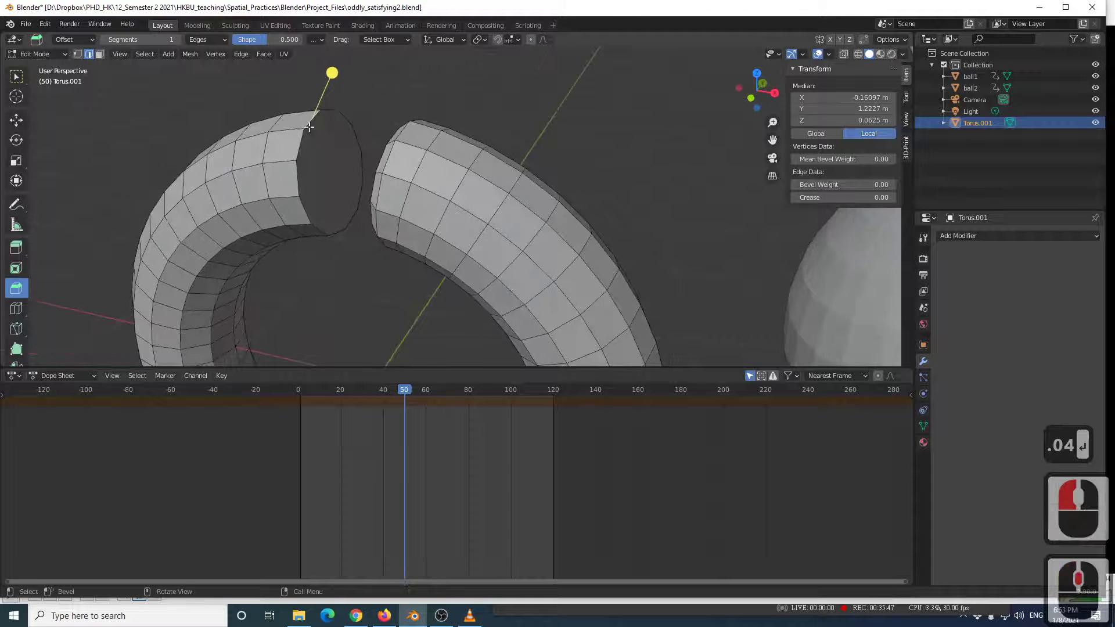
{"action": "left_click", "coordinate": [310, 214], "text": "ctrl"}
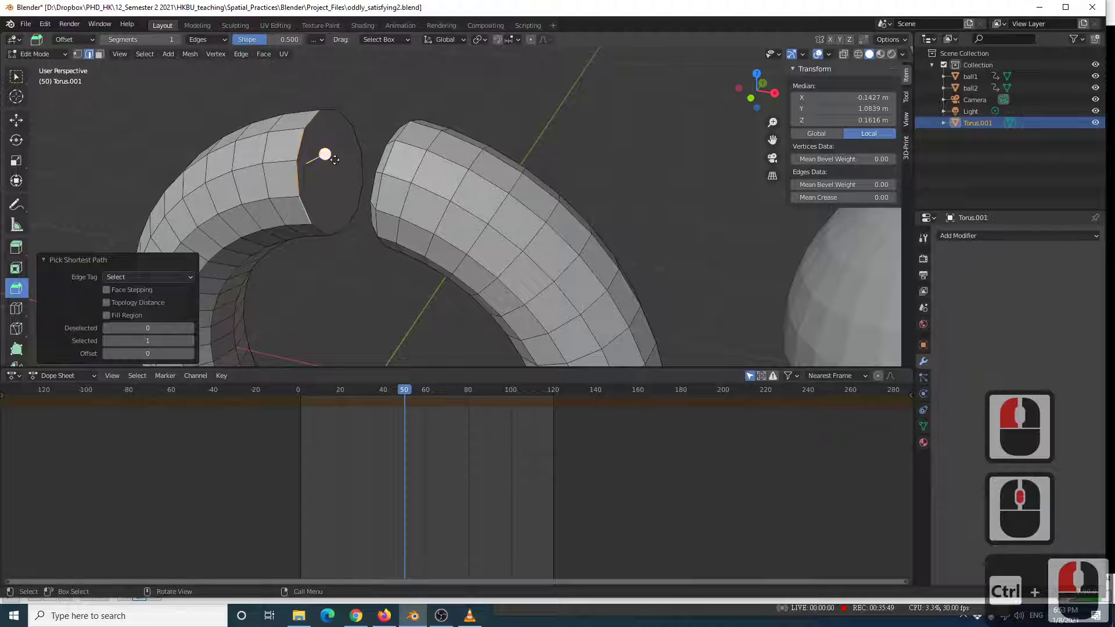
{"action": "left_click", "coordinate": [339, 117], "text": "ctrl"}
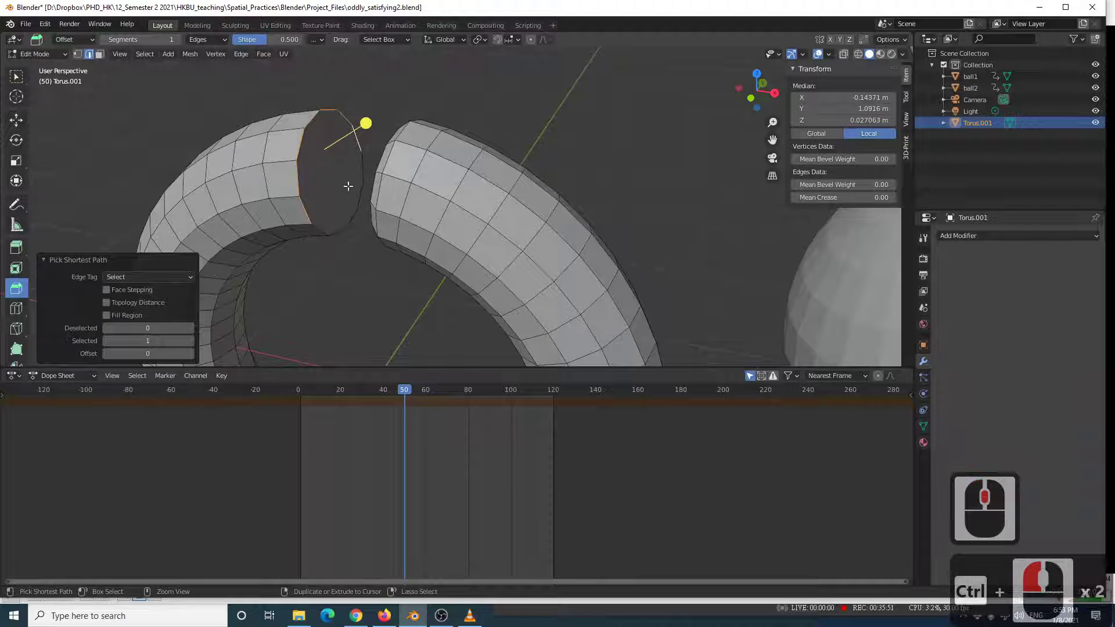
{"action": "left_click", "coordinate": [320, 228], "text": "ctrl"}
{"action": "middle_click_drag", "start_coordinate": [328, 215], "coordinate": [377, 187]}
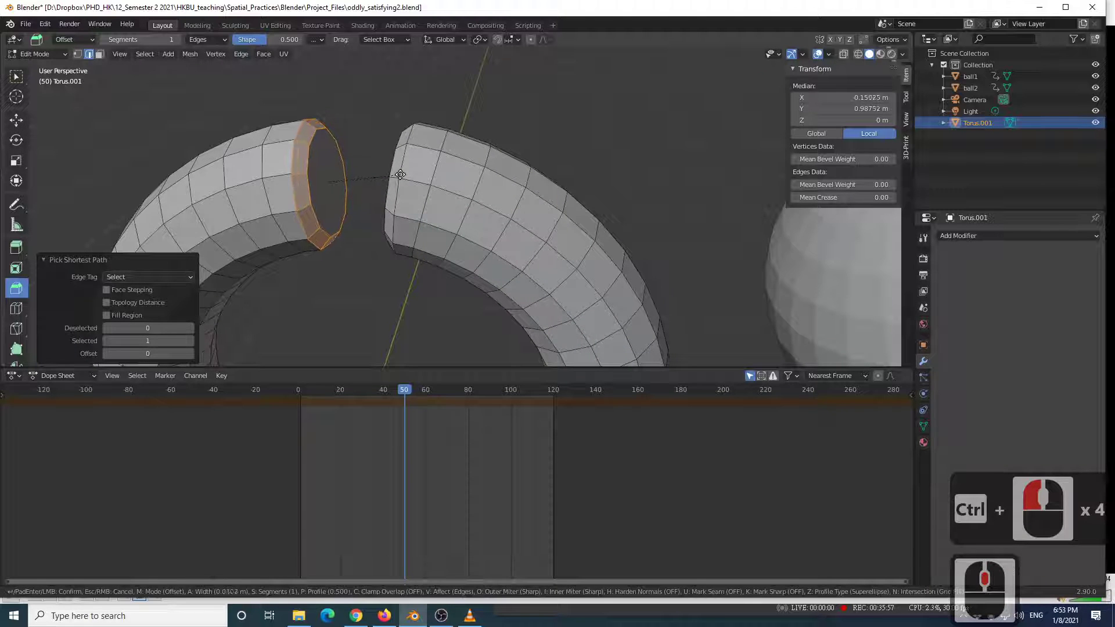
Bevel the negative X cap's outline with a width of 0.04 m and return to Object Mode.
{"action": "left_click", "coordinate": [400, 175]}
{"action": "left_click", "coordinate": [146, 177]}
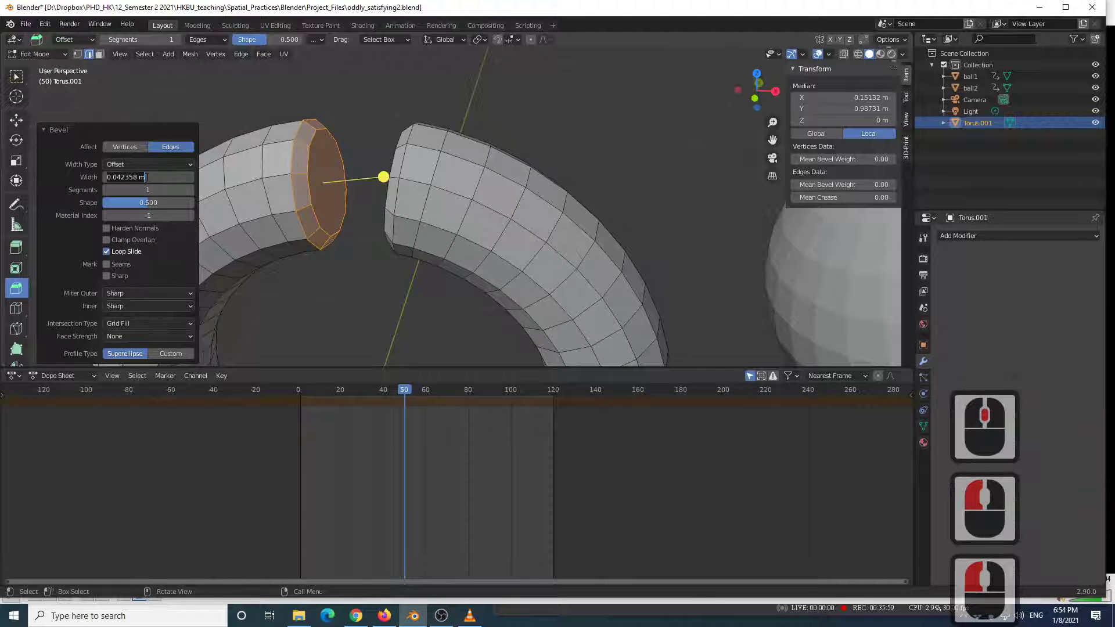
{"action": "double_click", "coordinate": [146, 177]}
{"action": "type", "text": "04"}
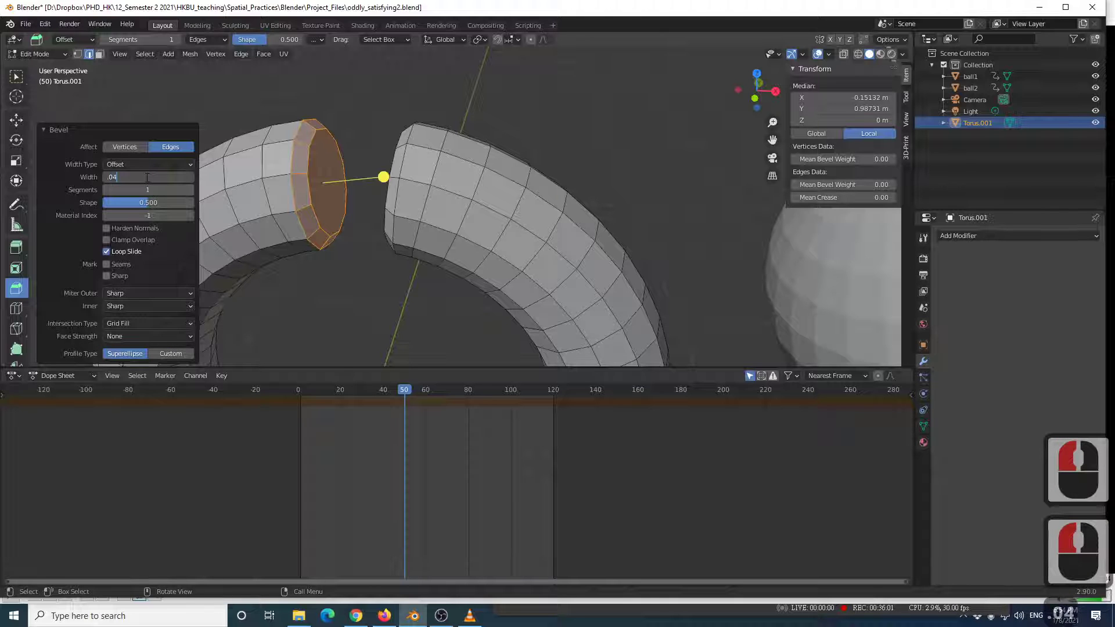
{"action": "key", "text": "Return"}
{"action": "key", "text": "Tab"}
Add a Subdivision Surface modifier to the bevelled torus and inspect the ring with its gap ends.
{"action": "scroll", "coordinate": [383, 180], "scroll_direction": "down", "scroll_amount": 3}
{"action": "middle_click_drag", "start_coordinate": [484, 242], "coordinate": [423, 249]}
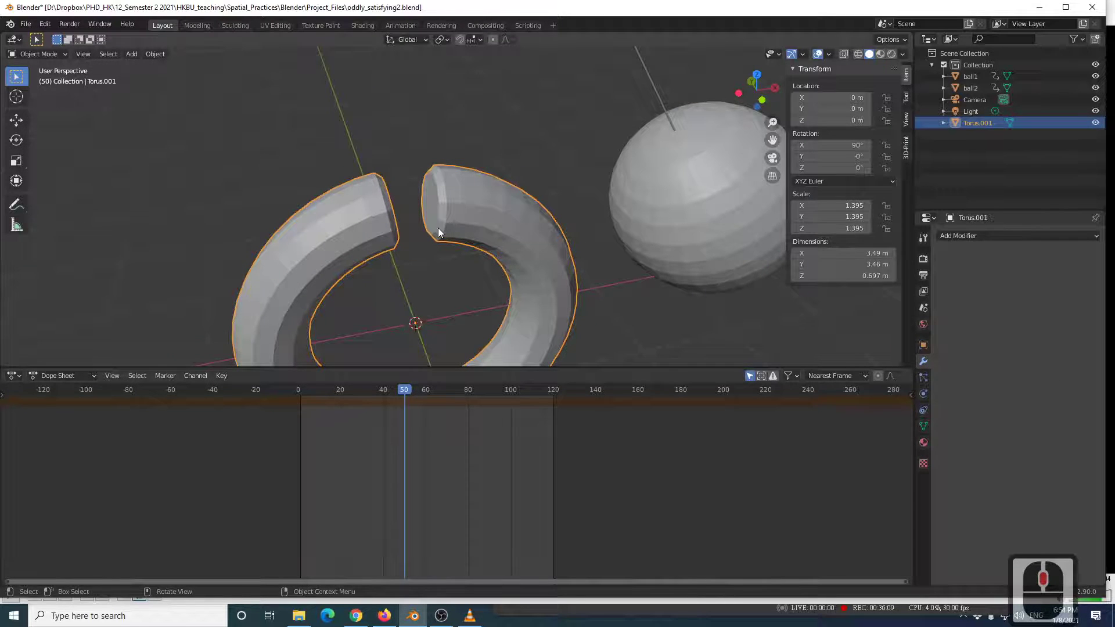
{"action": "mouse_move", "coordinate": [500, 221]}
{"action": "middle_mouse_down"}
{"action": "mouse_move", "coordinate": [472, 217]}
{"action": "mouse_move", "coordinate": [485, 215]}
{"action": "middle_mouse_up"}
{"action": "scroll", "coordinate": [485, 215], "scroll_direction": "up", "scroll_amount": 2}
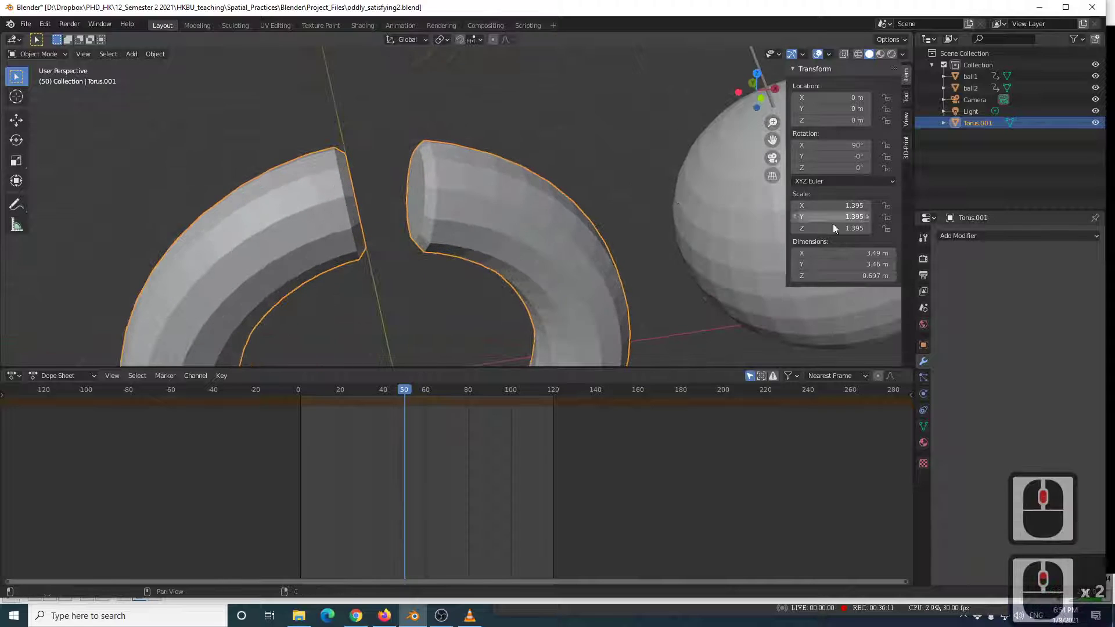
{"action": "left_click", "coordinate": [945, 237]}
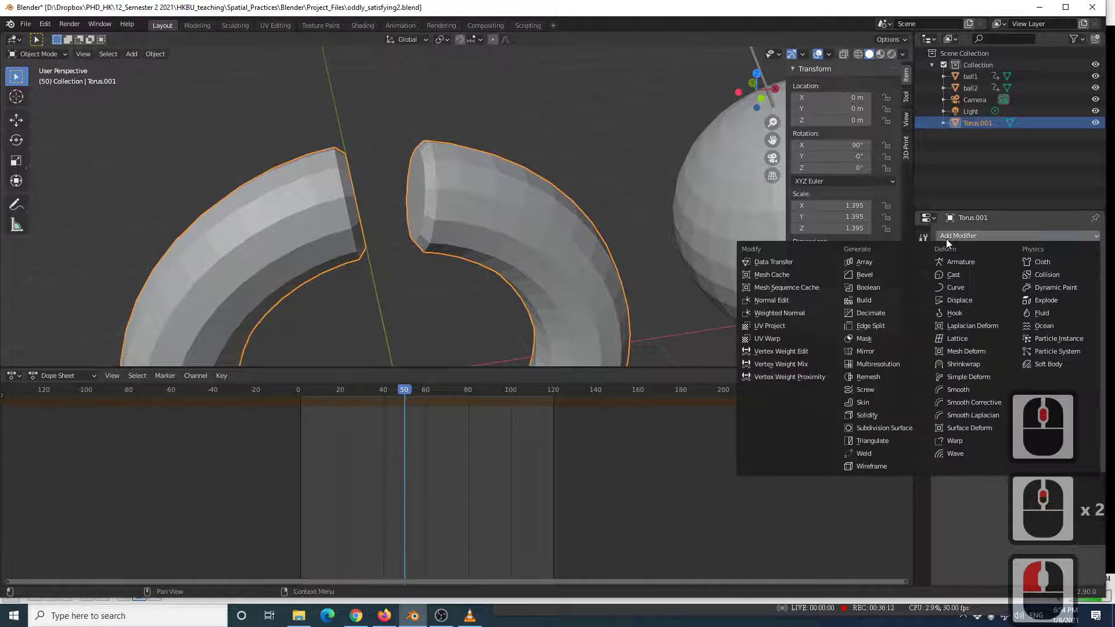
{"action": "left_click", "coordinate": [882, 427]}
{"action": "left_click", "coordinate": [607, 170]}
{"action": "middle_click_drag", "start_coordinate": [600, 155], "coordinate": [569, 186]}
{"action": "scroll", "coordinate": [527, 215], "scroll_direction": "down", "scroll_amount": 6}
{"action": "scroll", "coordinate": [527, 215], "scroll_direction": "up", "scroll_amount": 3}
{"action": "middle_click_drag", "start_coordinate": [499, 226], "coordinate": [493, 165], "text": "shift"}
Shade the gapped torus ring smooth and check the rounded ends of its gap.
{"action": "left_click", "coordinate": [509, 173]}
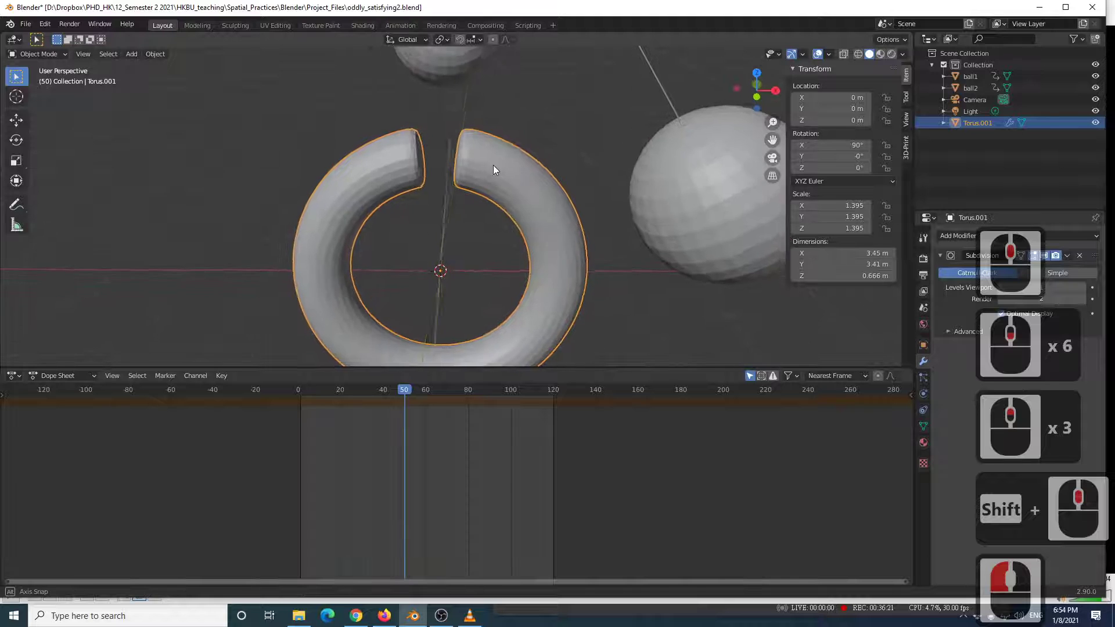
{"action": "scroll", "coordinate": [506, 186], "scroll_direction": "up", "scroll_amount": 2}
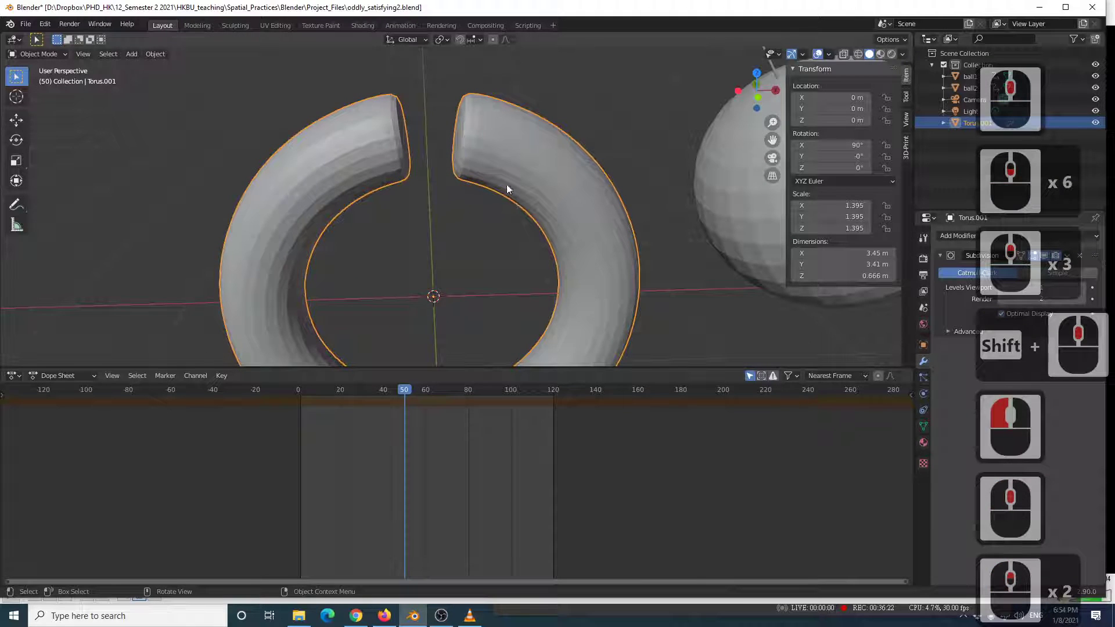
{"action": "right_click", "coordinate": [511, 137]}
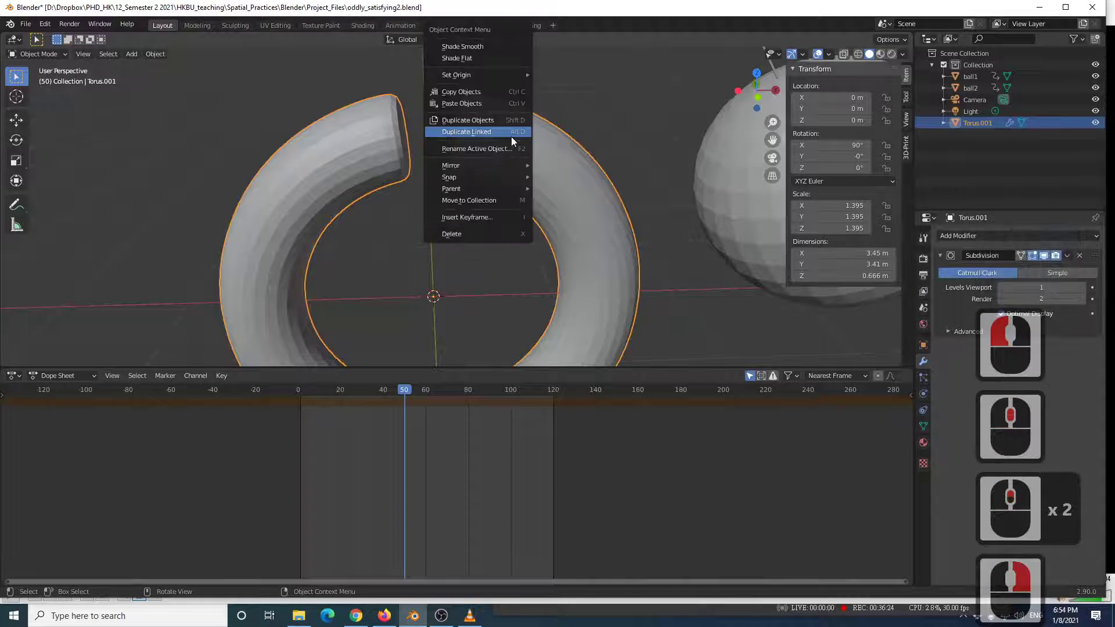
{"action": "left_click", "coordinate": [490, 46]}
{"action": "middle_click_drag", "start_coordinate": [578, 143], "coordinate": [605, 179]}
{"action": "scroll", "coordinate": [604, 226], "scroll_direction": "down", "scroll_amount": 5}
{"action": "middle_click_drag", "start_coordinate": [604, 226], "coordinate": [653, 224]}
{"action": "scroll", "coordinate": [575, 227], "scroll_direction": "up", "scroll_amount": 4}
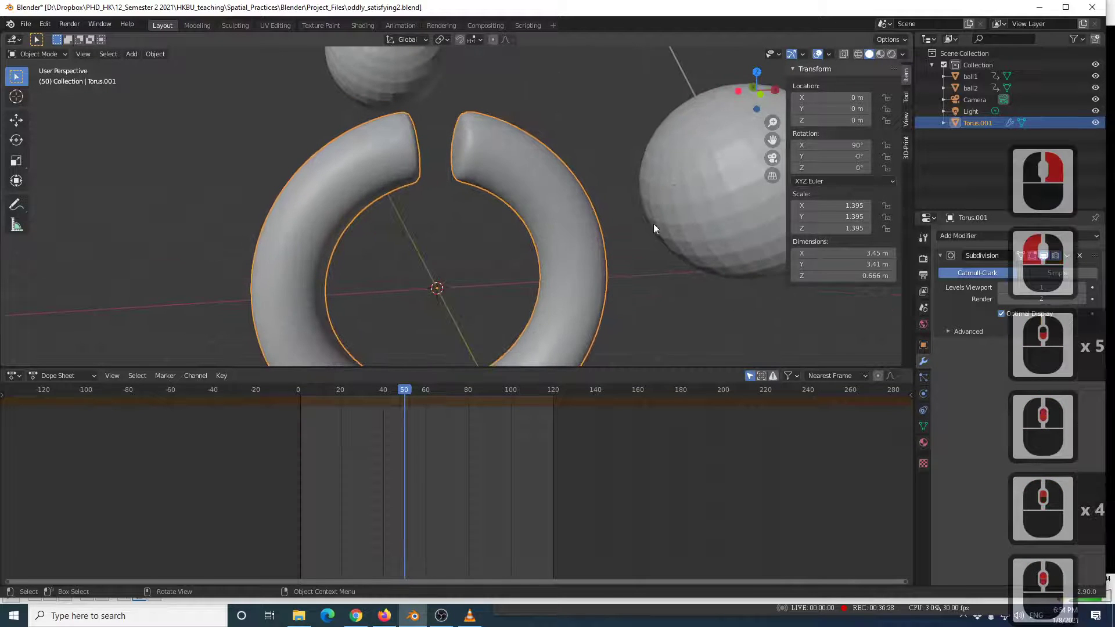
Examine the smoothed ring and gap from several angles and compare it with the Odly Satisfying.mp4 reference in VLC.
{"action": "left_click", "coordinate": [557, 86]}
{"action": "scroll", "coordinate": [563, 145], "scroll_direction": "down", "scroll_amount": 4}
{"action": "scroll", "coordinate": [547, 152], "scroll_direction": "up", "scroll_amount": 5}
{"action": "middle_click_drag", "start_coordinate": [546, 152], "coordinate": [555, 155]}
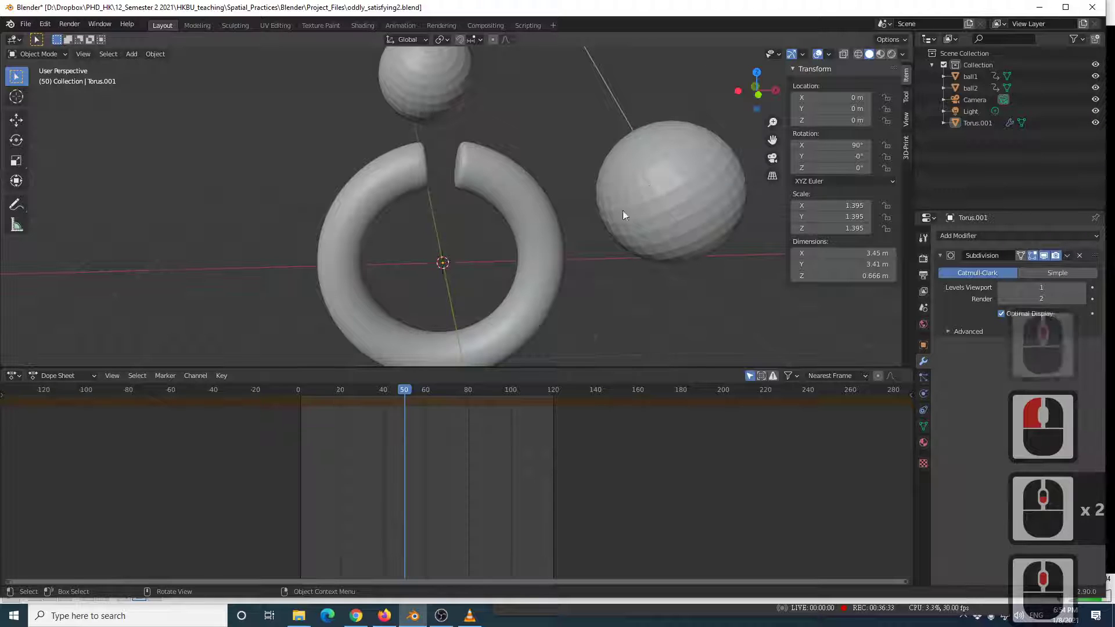
{"action": "scroll", "coordinate": [570, 209], "scroll_direction": "up", "scroll_amount": 2}
{"action": "scroll", "coordinate": [566, 209], "scroll_direction": "down", "scroll_amount": 3}
{"action": "middle_click_drag", "start_coordinate": [566, 209], "coordinate": [405, 174]}
{"action": "scroll", "coordinate": [625, 183], "scroll_direction": "up", "scroll_amount": 3}
{"action": "scroll", "coordinate": [409, 161], "scroll_direction": "down", "scroll_amount": 4}
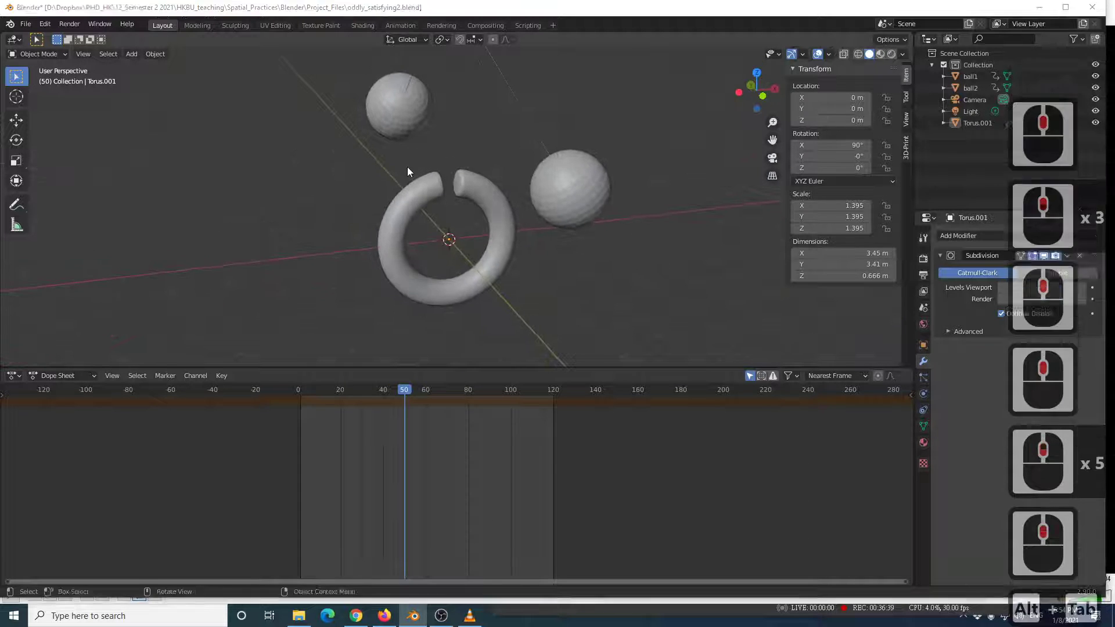
{"action": "key", "text": "alt+Tab"}
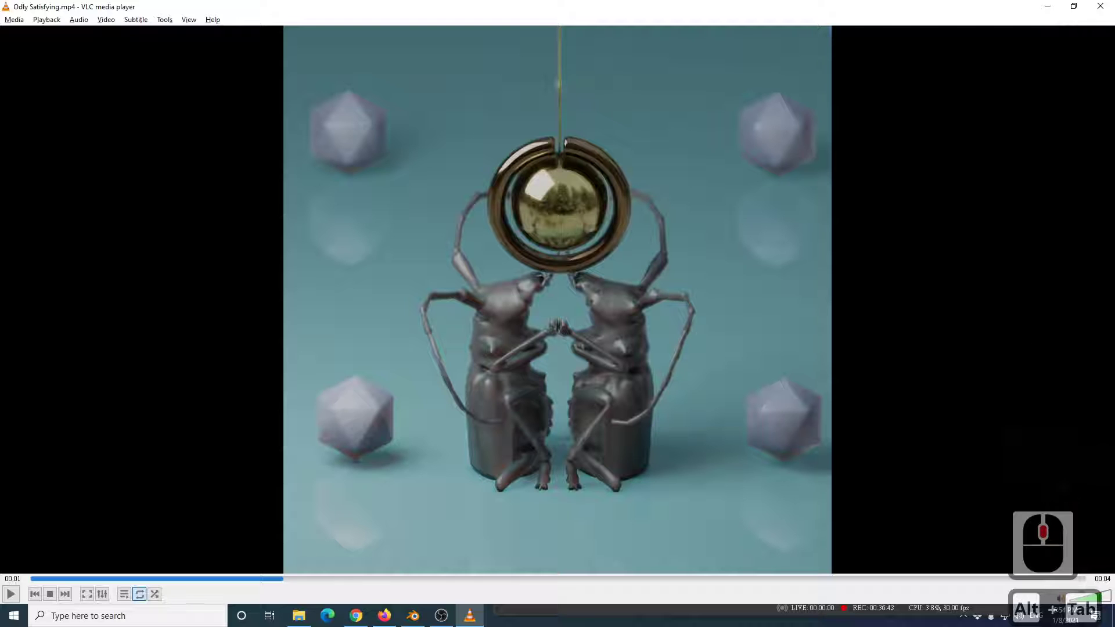
{"action": "key", "text": "alt+Tab"}
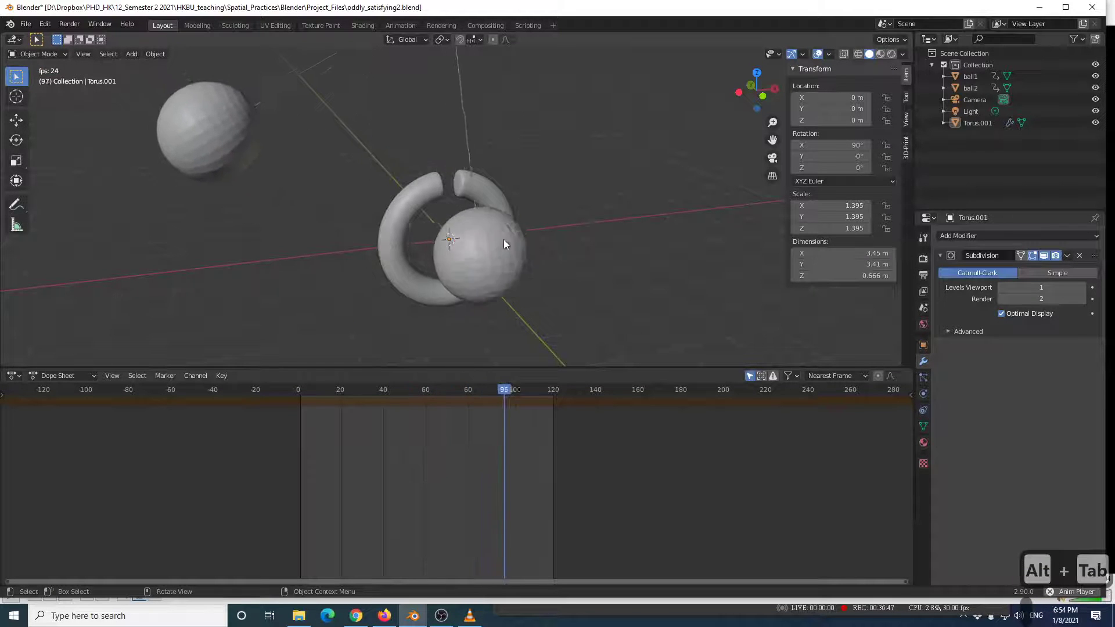
Try spinning the torus about the global Z axis during playback, then enter a rotation angle of 0°.
{"action": "left_click", "coordinate": [403, 203]}
{"action": "key", "text": "r"}
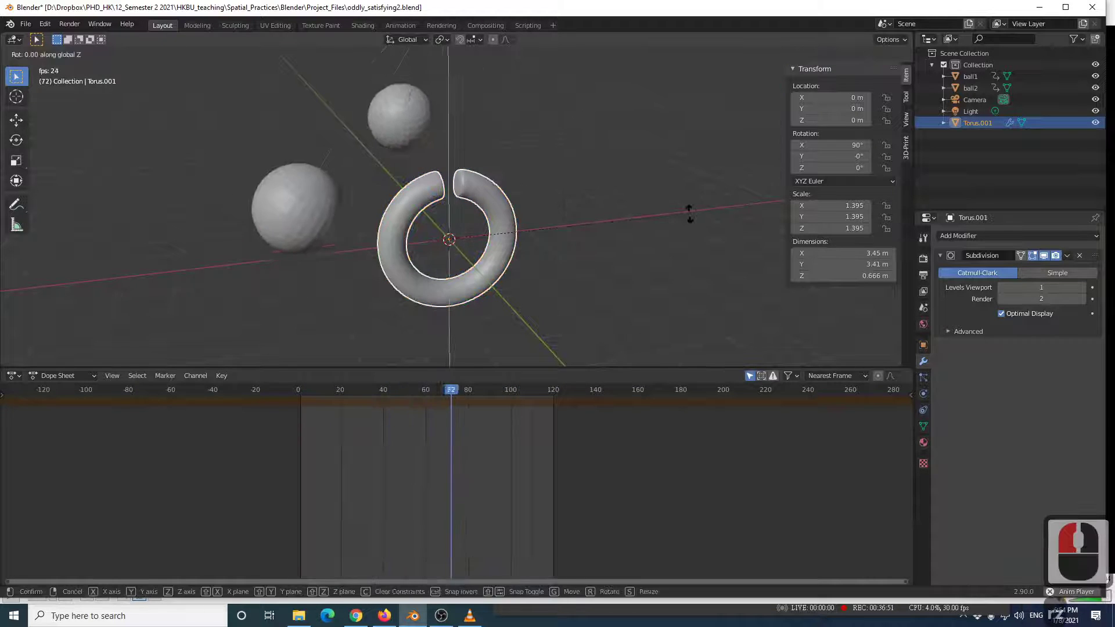
{"action": "key", "text": "z"}
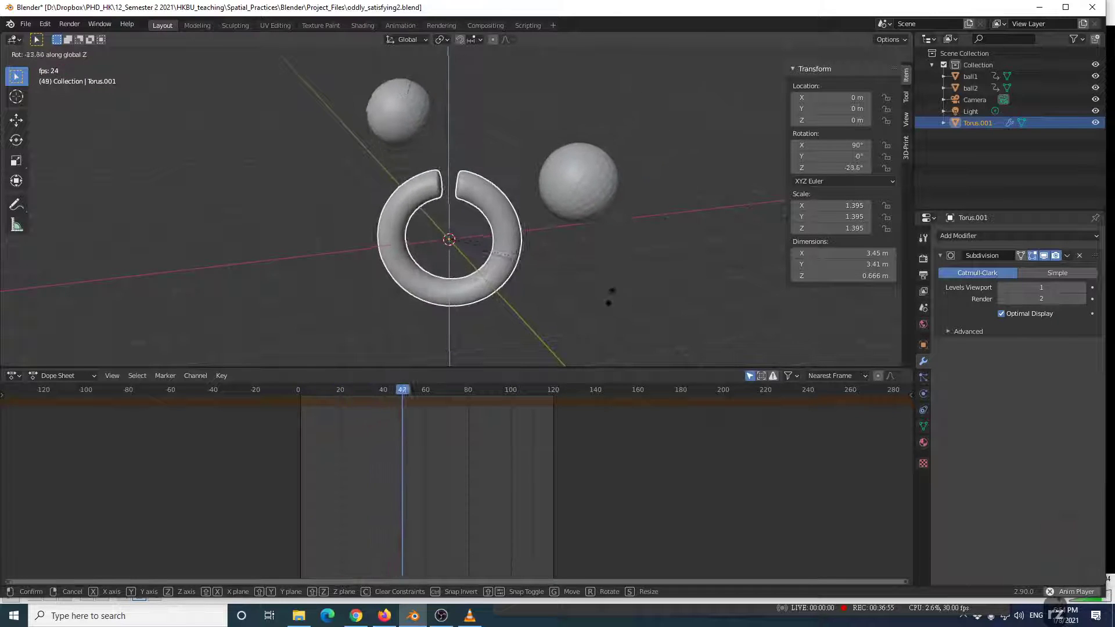
{"action": "type", "text": "0"}
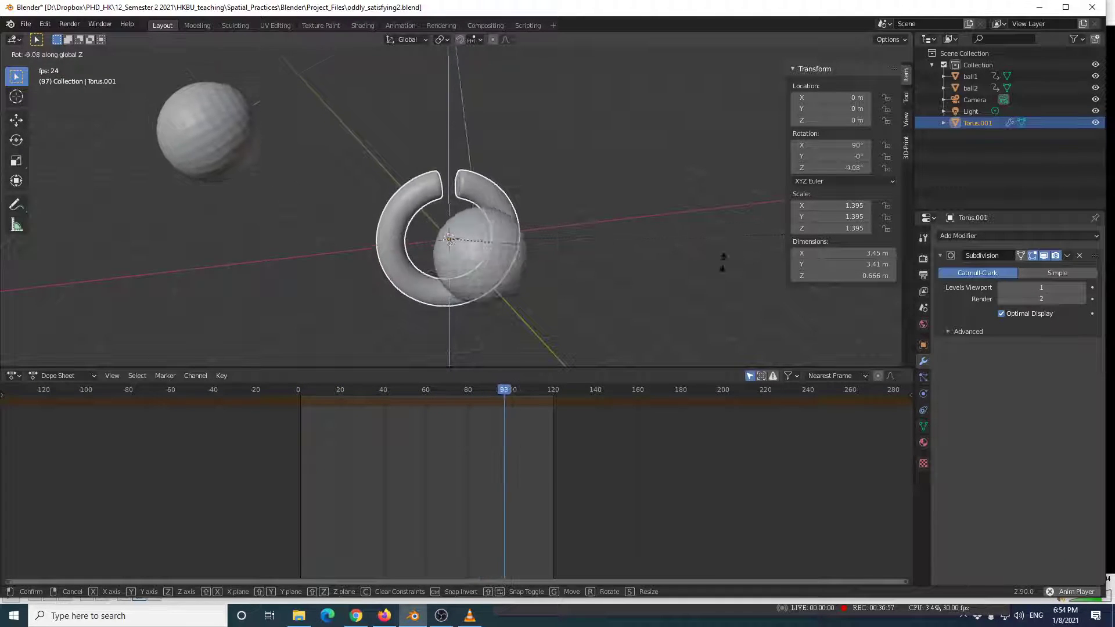
{"action": "key", "text": "Return"}
Go to frame 1 and insert a rotation keyframe on the torus with X 90°, Y 0° and Z 0°.
{"action": "scroll", "coordinate": [536, 265], "scroll_direction": "up", "scroll_amount": 4}
{"action": "middle_click_drag", "start_coordinate": [529, 256], "coordinate": [523, 215]}
{"action": "scroll", "coordinate": [567, 194], "scroll_direction": "down", "scroll_amount": 3}
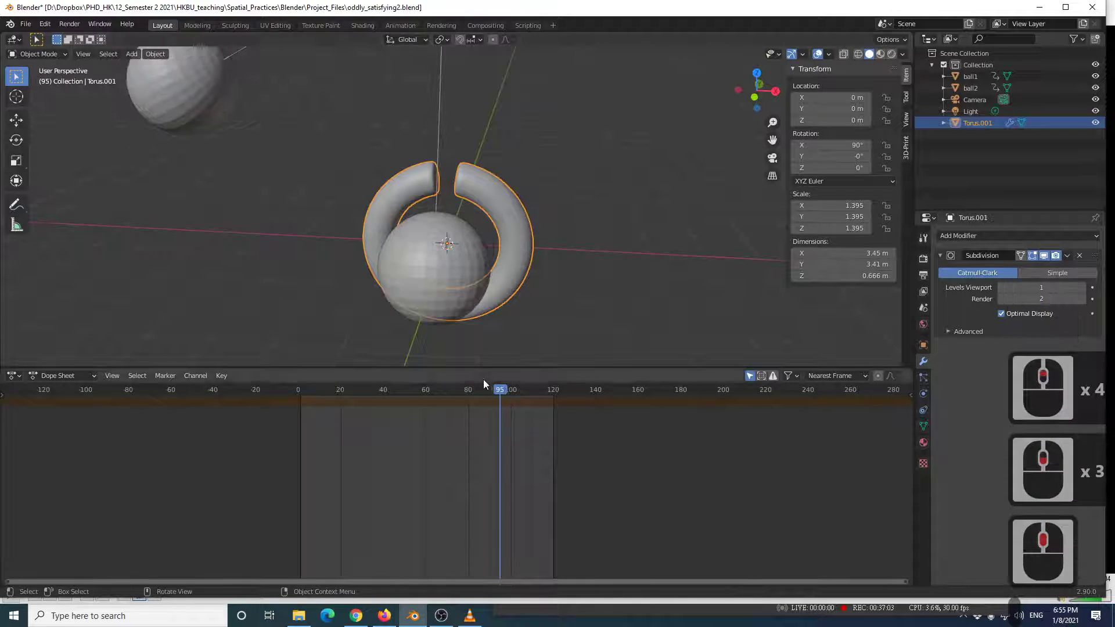
{"action": "left_click", "coordinate": [383, 413]}
{"action": "left_click", "coordinate": [298, 413]}
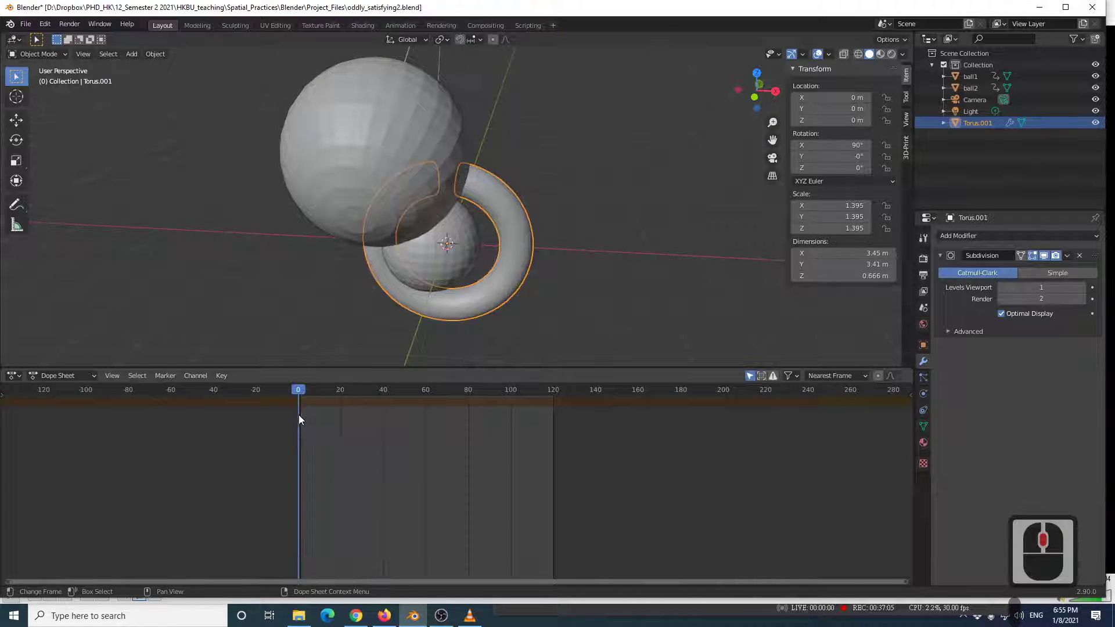
{"action": "mouse_move", "coordinate": [623, 190]}
{"action": "middle_mouse_down"}
{"action": "mouse_move", "coordinate": [567, 191]}
{"action": "mouse_move", "coordinate": [599, 196]}
{"action": "mouse_move", "coordinate": [627, 172]}
{"action": "middle_mouse_up"}
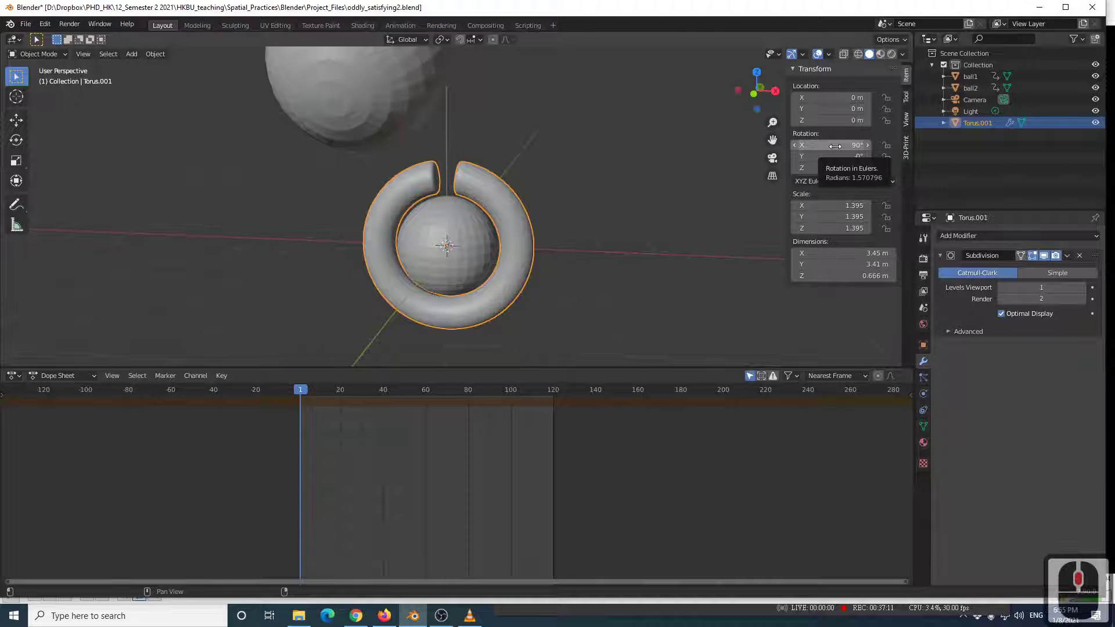
{"action": "key", "text": "i"}
Select both balls and compare their keyframe timing and their positions around the ring near frame 1.
{"action": "middle_click_drag", "start_coordinate": [615, 234], "coordinate": [497, 241]}
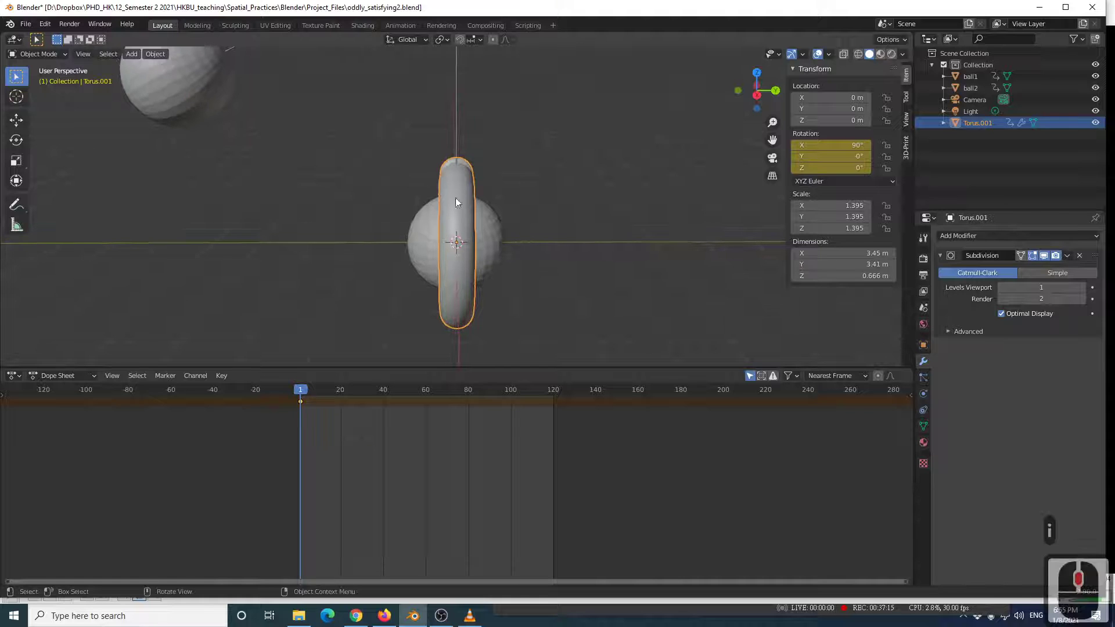
{"action": "left_click", "coordinate": [424, 235]}
{"action": "left_click", "coordinate": [195, 81], "text": "shift"}
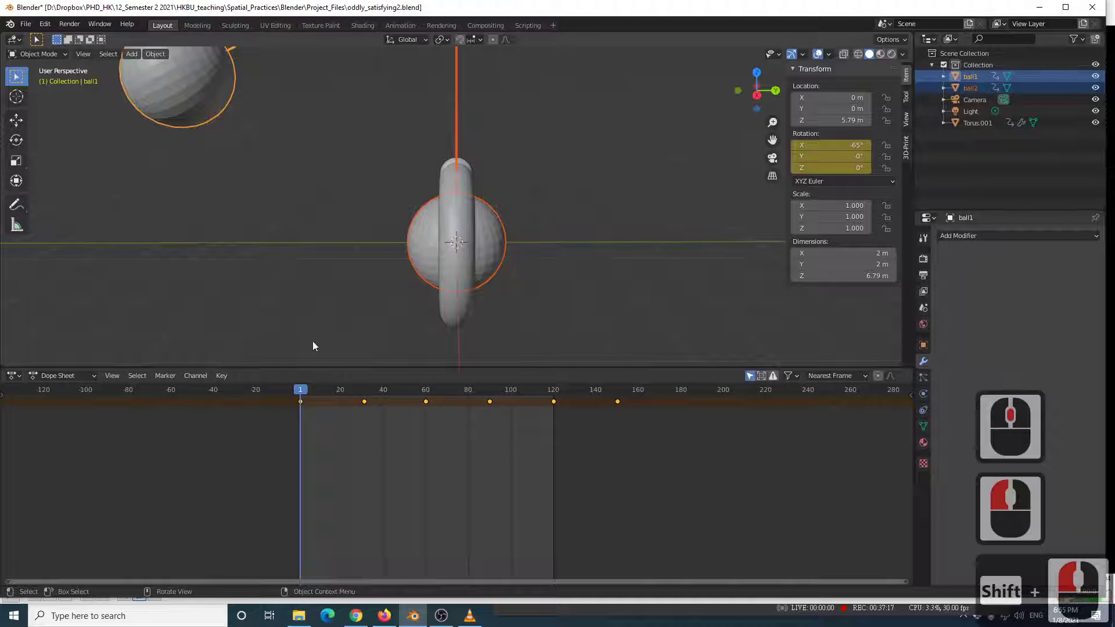
{"action": "mouse_move", "coordinate": [300, 394]}
{"action": "left_mouse_down"}
{"action": "mouse_move", "coordinate": [365, 402]}
{"action": "mouse_move", "coordinate": [300, 403]}
{"action": "left_mouse_up"}
{"action": "middle_click_drag", "start_coordinate": [501, 273], "coordinate": [555, 231]}
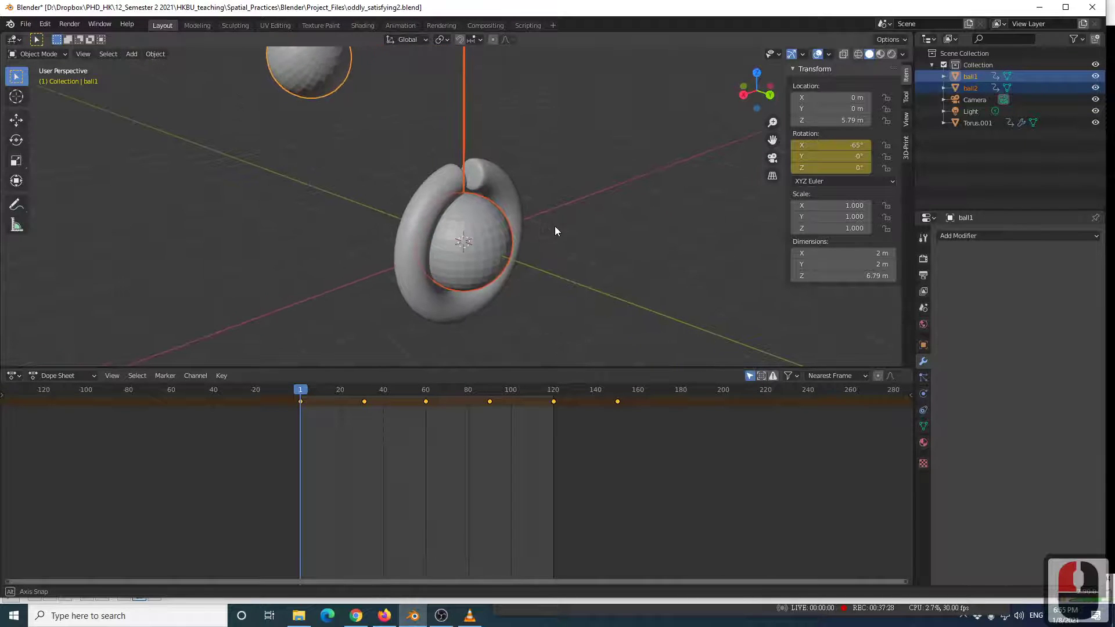
{"action": "left_click", "coordinate": [311, 401]}
{"action": "left_click_drag", "start_coordinate": [312, 393], "coordinate": [301, 391]}
Rotate the torus 90° about the global Z axis at frame 1 and keyframe its rotation.
{"action": "left_click", "coordinate": [425, 217]}
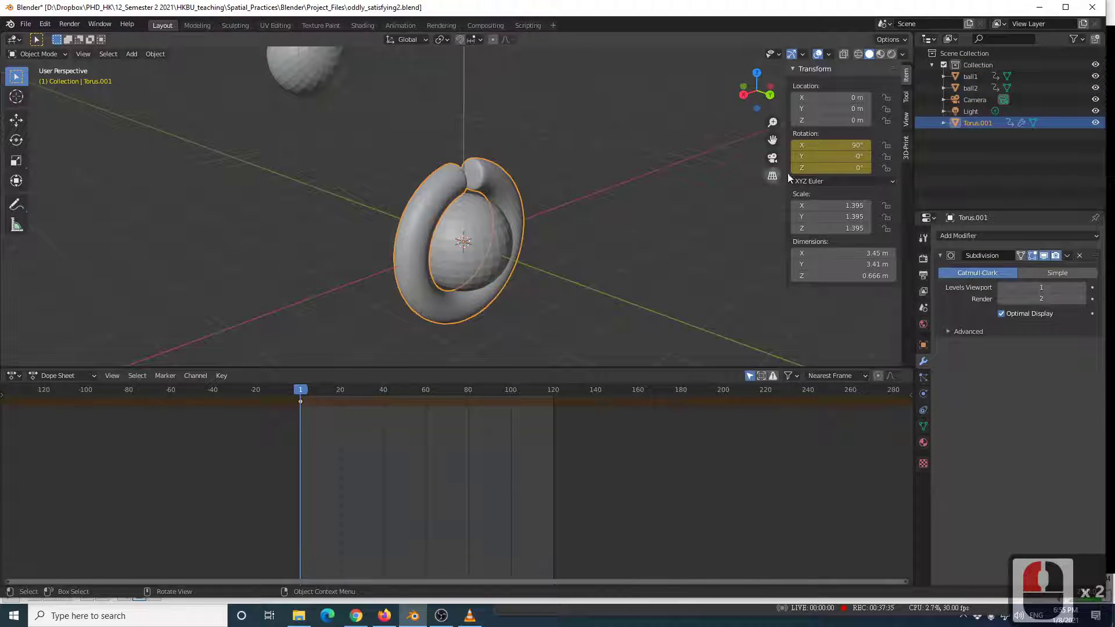
{"action": "key", "text": "r"}
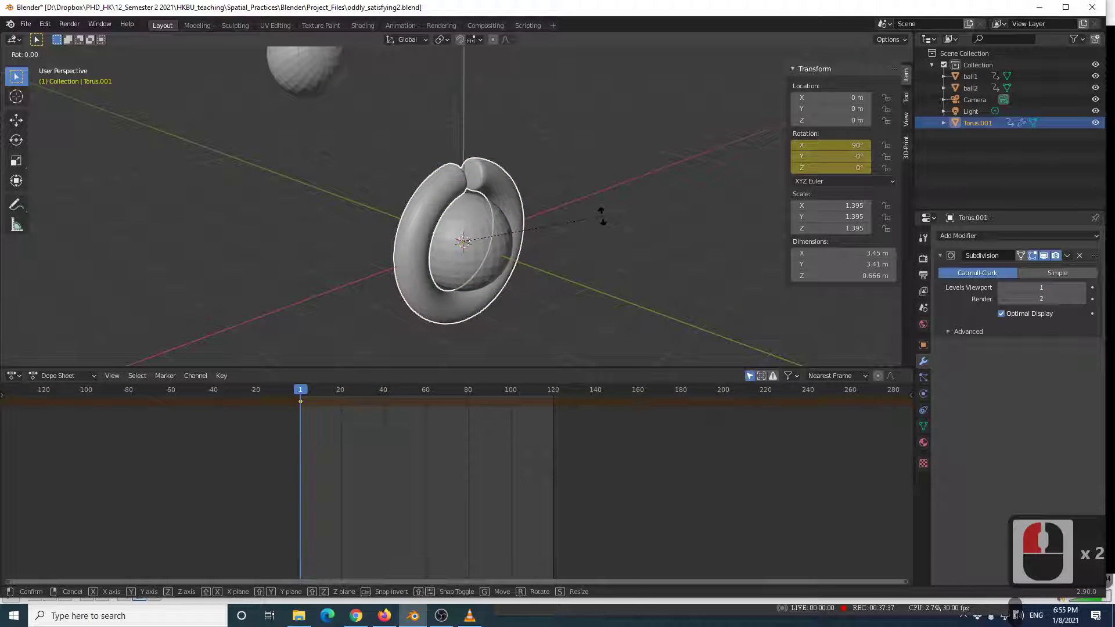
{"action": "key", "text": "z"}
{"action": "key", "text": "9"}
{"action": "key", "text": "0"}
{"action": "key", "text": "Return"}
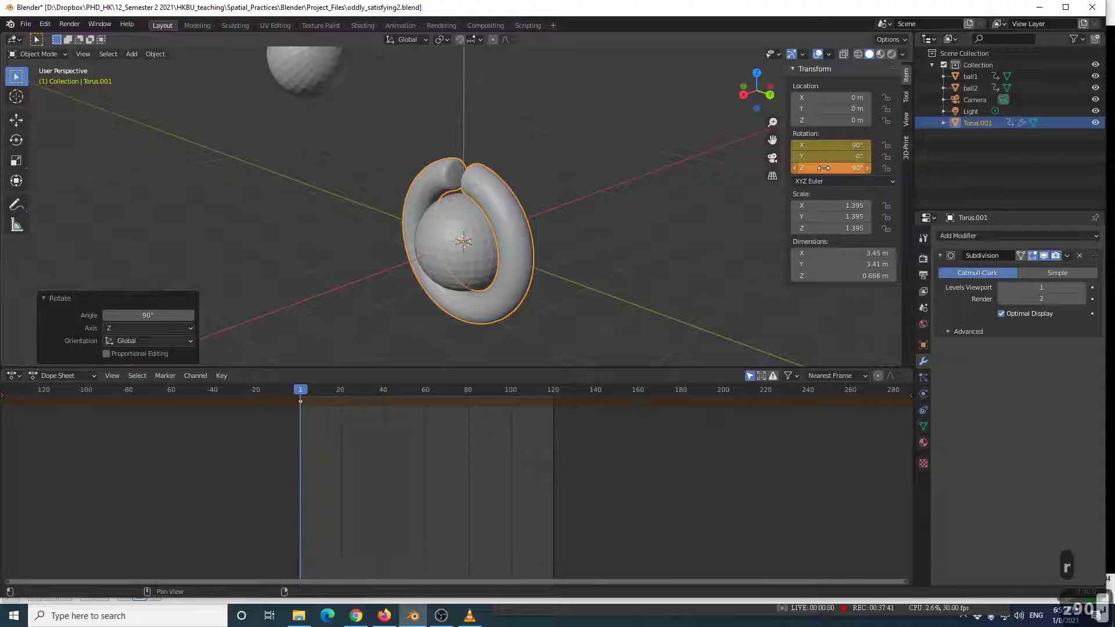
{"action": "key", "text": "i"}
Move the playhead to frame 30 and select the ball hanging inside the ring.
{"action": "left_click", "coordinate": [281, 400]}
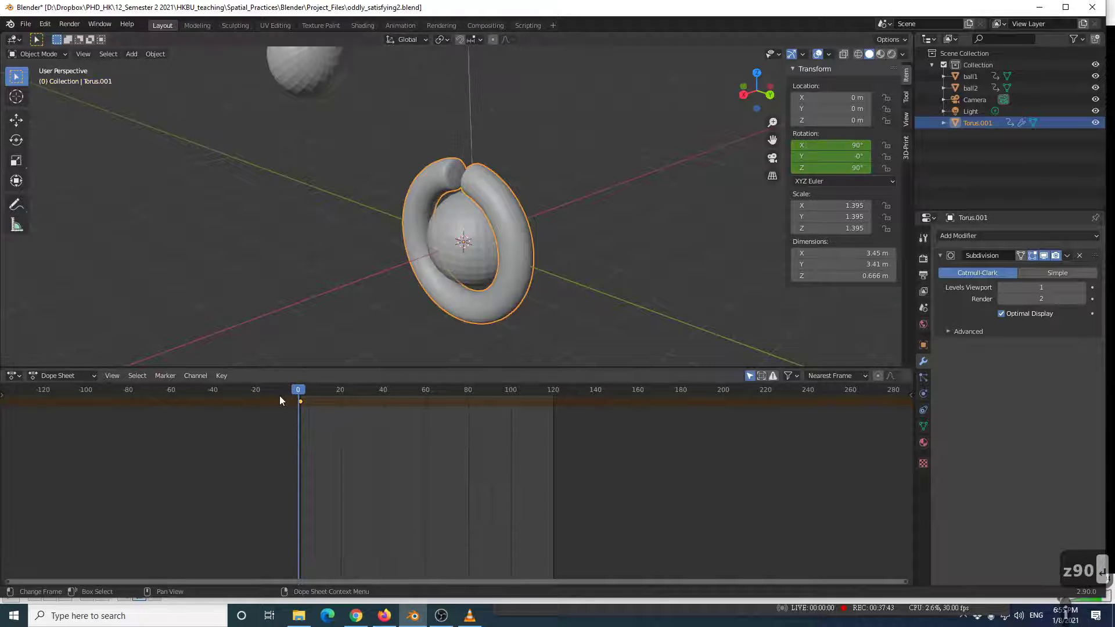
{"action": "left_click_drag", "start_coordinate": [296, 399], "coordinate": [364, 378]}
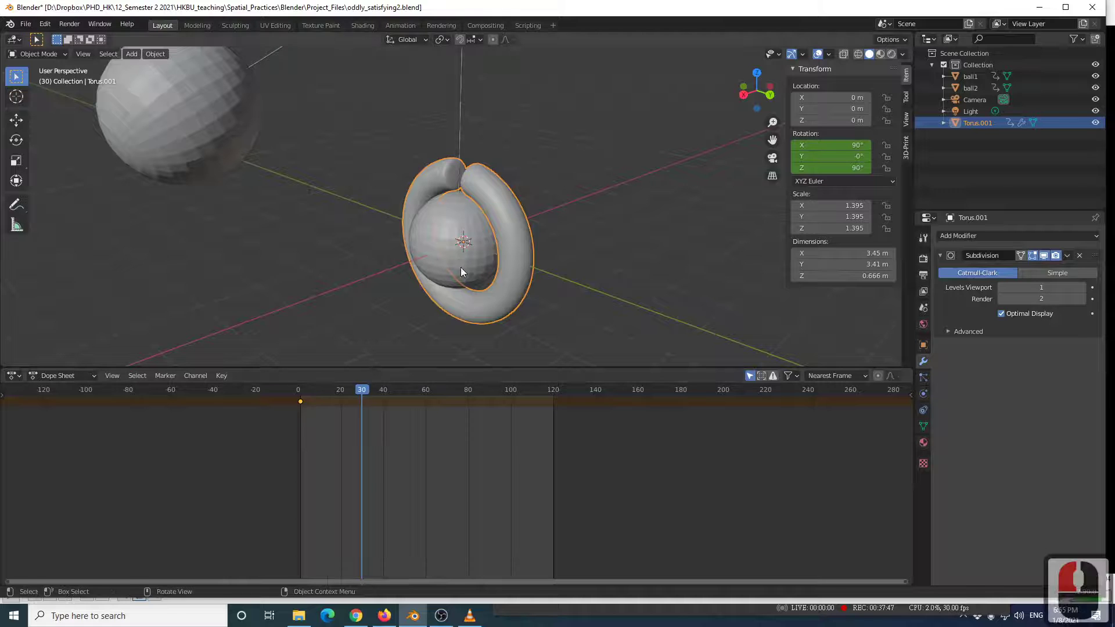
{"action": "scroll", "coordinate": [496, 195], "scroll_direction": "down", "scroll_amount": 2}
{"action": "middle_click_drag", "start_coordinate": [496, 195], "coordinate": [504, 234]}
{"action": "scroll", "coordinate": [504, 235], "scroll_direction": "up", "scroll_amount": 2}
{"action": "scroll", "coordinate": [426, 276], "scroll_direction": "up", "scroll_amount": 1}
{"action": "left_click", "coordinate": [419, 287]}
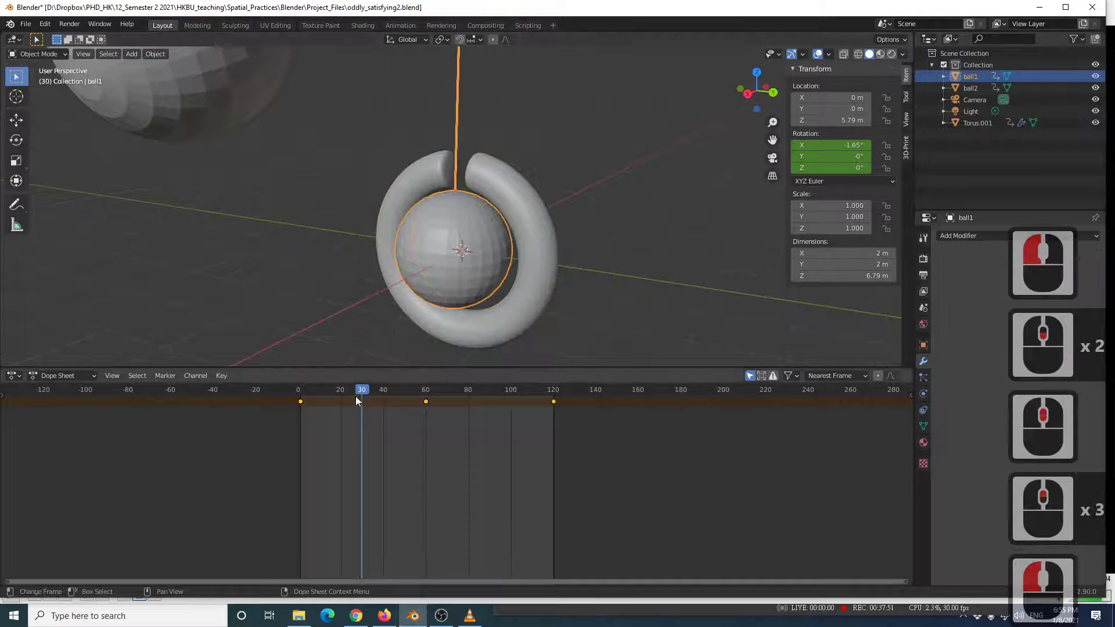
{"action": "left_click_drag", "start_coordinate": [363, 389], "coordinate": [363, 390]}
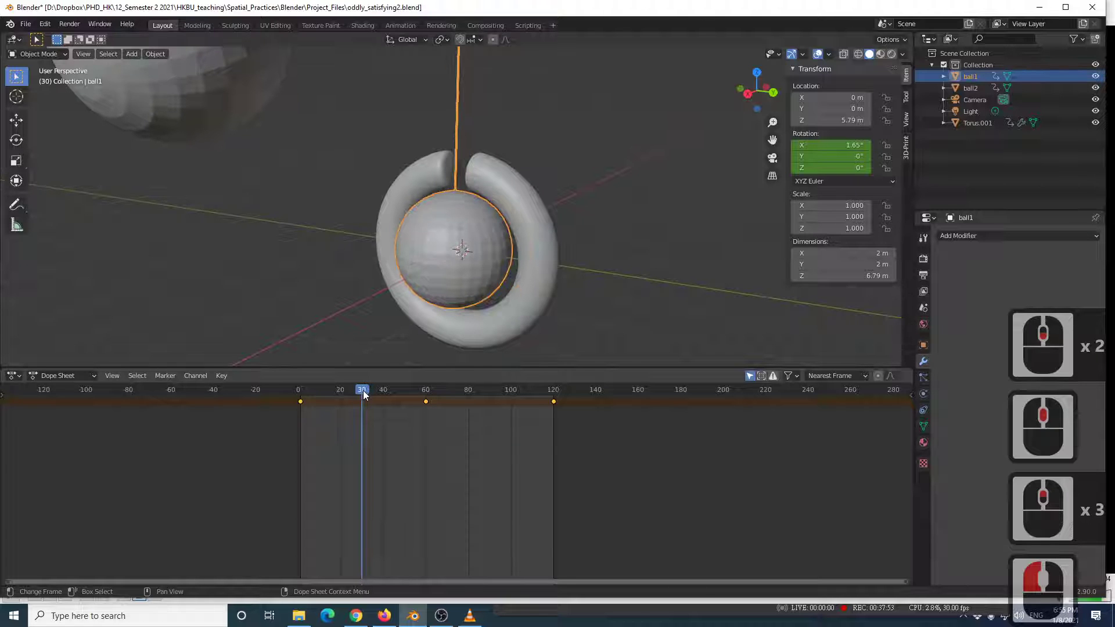
From the right orthographic view, alternate between frames 30 and 31 to examine how the ball passes the ring's centre.
{"action": "middle_click_drag", "start_coordinate": [548, 269], "coordinate": [600, 256]}
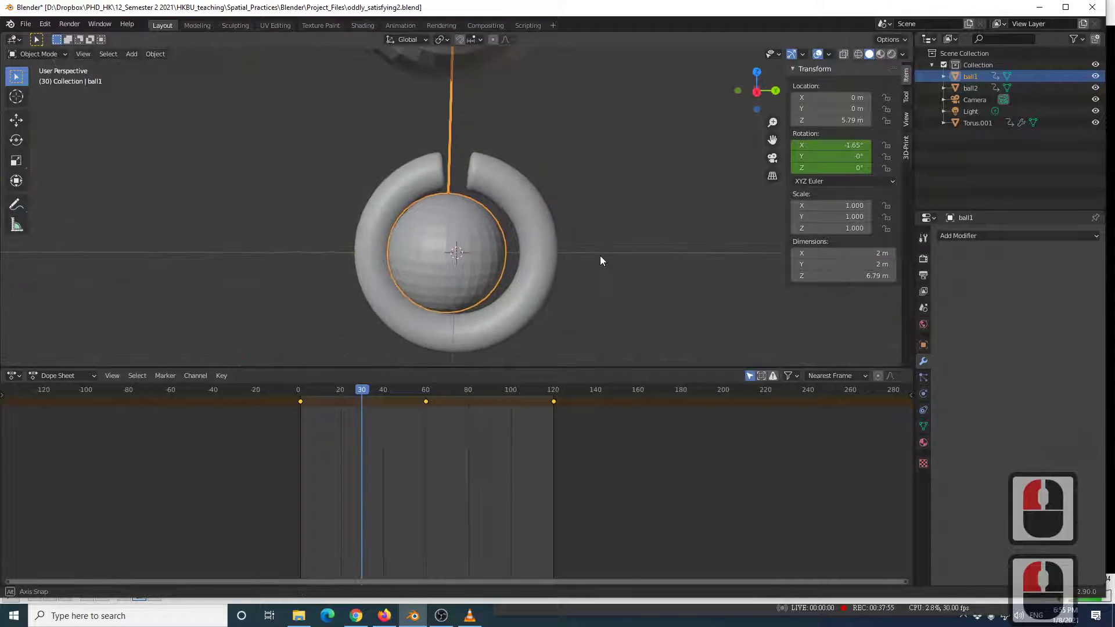
{"action": "middle_click_drag", "start_coordinate": [535, 275], "coordinate": [502, 283], "text": "alt"}
{"action": "key", "text": "KP_3"}
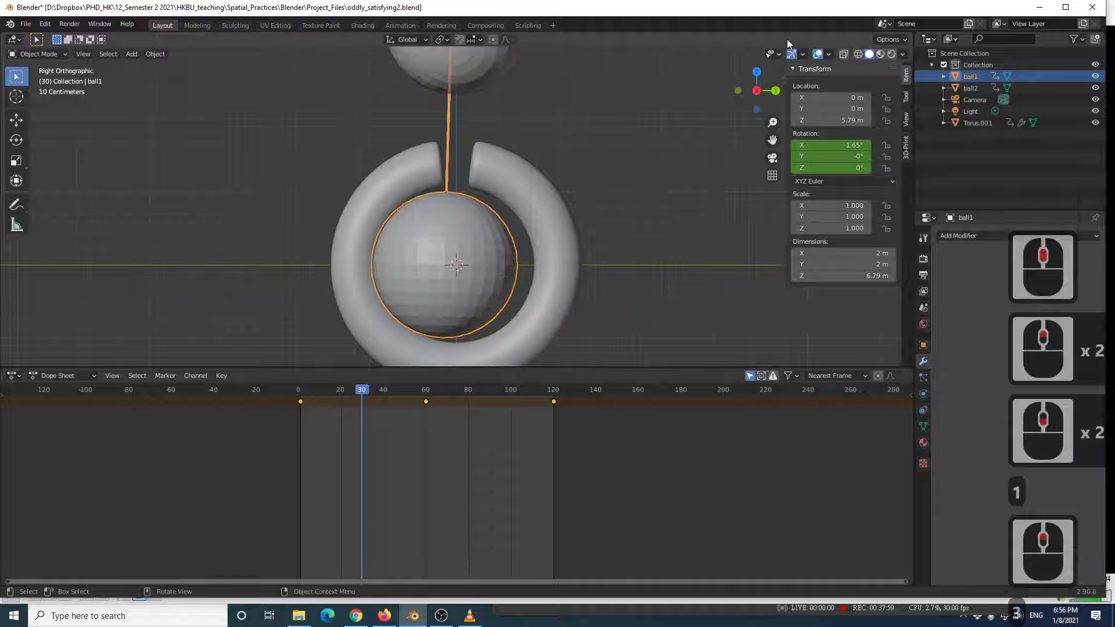
{"action": "left_click", "coordinate": [758, 91]}
{"action": "left_click", "coordinate": [758, 91]}
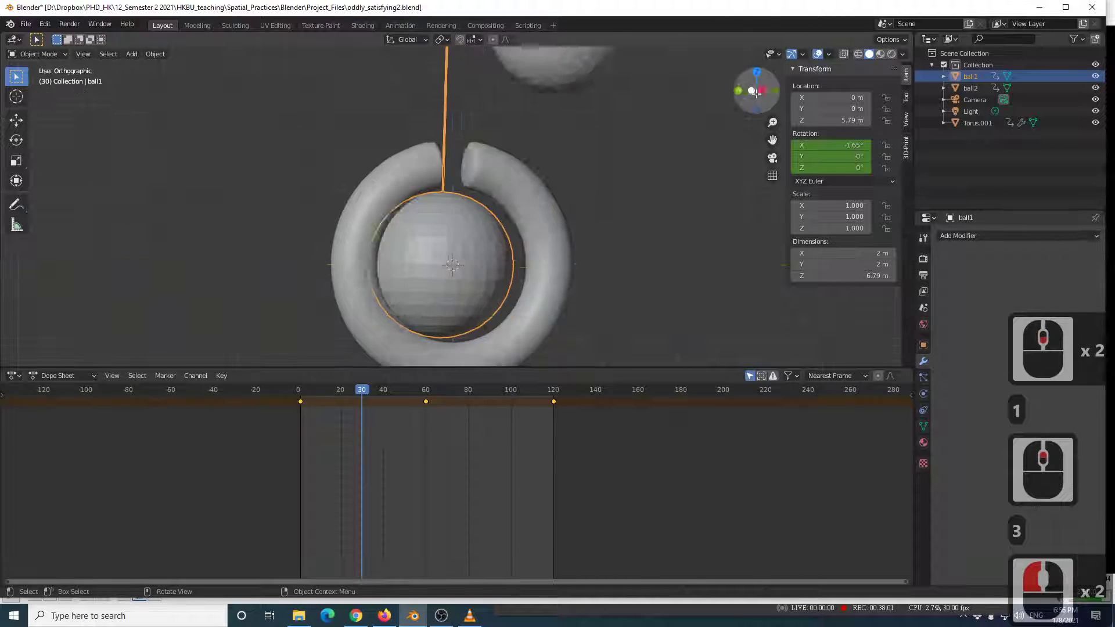
{"action": "scroll", "coordinate": [547, 254], "scroll_direction": "up", "scroll_amount": 1}
{"action": "middle_click_drag", "start_coordinate": [546, 249], "coordinate": [532, 225], "text": "shift"}
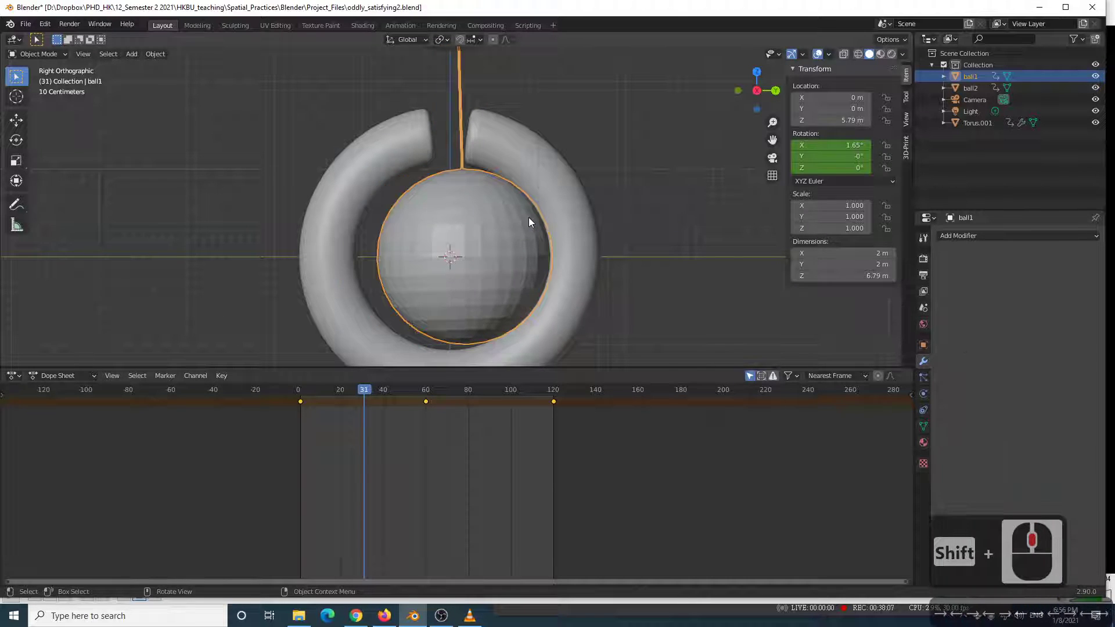
{"action": "key", "text": "Right"}
{"action": "key", "text": "Left"}
{"action": "key", "text": "Right"}
{"action": "key", "text": "Left"}
{"action": "key", "text": "Right"}
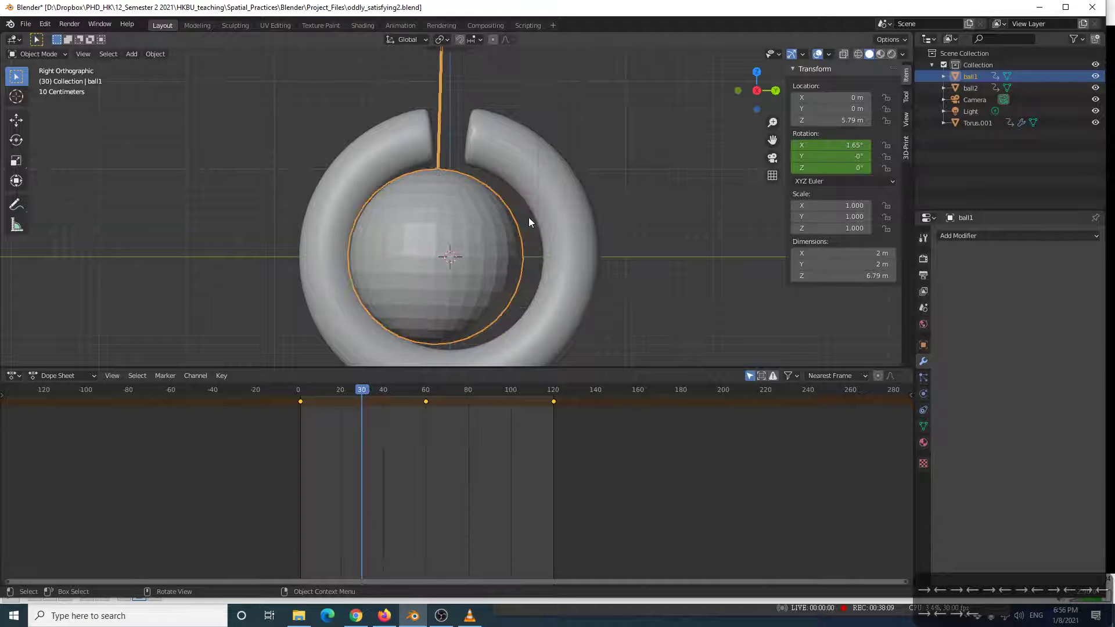
{"action": "key", "text": "Left"}
At frame 30, rotate the torus about the global Z axis and set its Z rotation to exactly 0°.
{"action": "left_click", "coordinate": [568, 200]}
{"action": "scroll", "coordinate": [568, 200], "scroll_direction": "down", "scroll_amount": 4}
{"action": "middle_click_drag", "start_coordinate": [582, 213], "coordinate": [563, 226]}
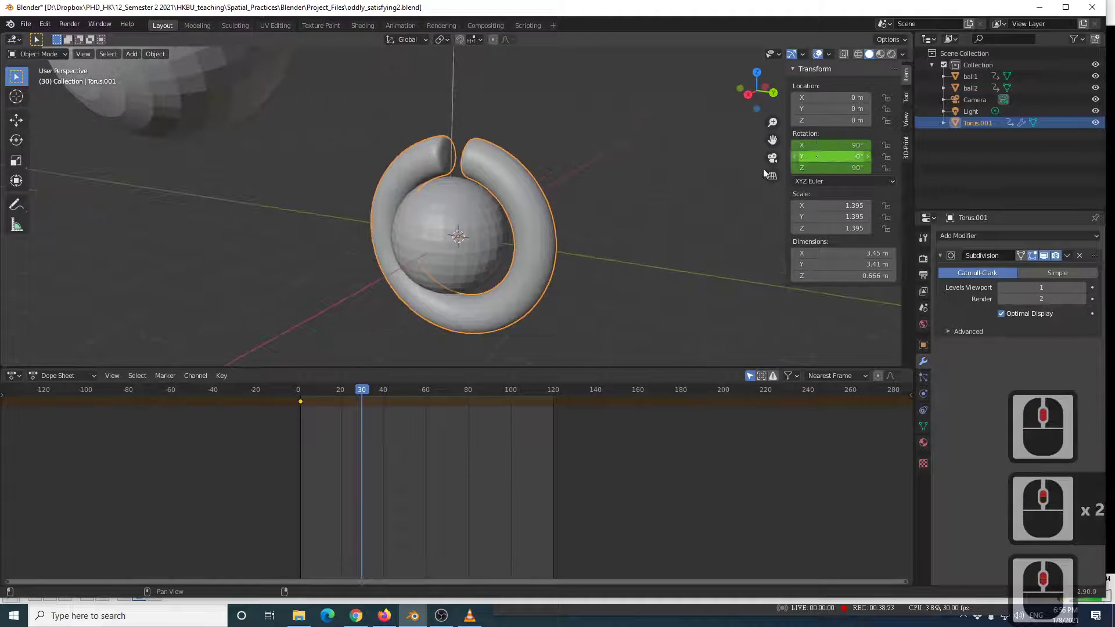
{"action": "scroll", "coordinate": [511, 232], "scroll_direction": "down", "scroll_amount": 3}
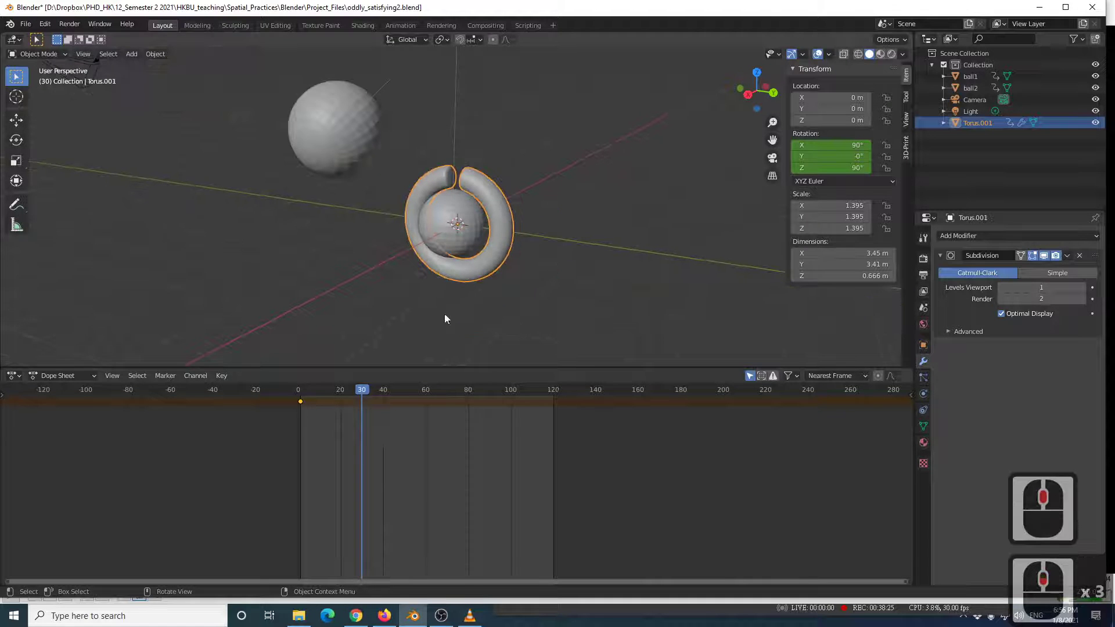
{"action": "mouse_move", "coordinate": [358, 391]}
{"action": "left_mouse_down"}
{"action": "mouse_move", "coordinate": [301, 399]}
{"action": "mouse_move", "coordinate": [361, 393]}
{"action": "left_mouse_up"}
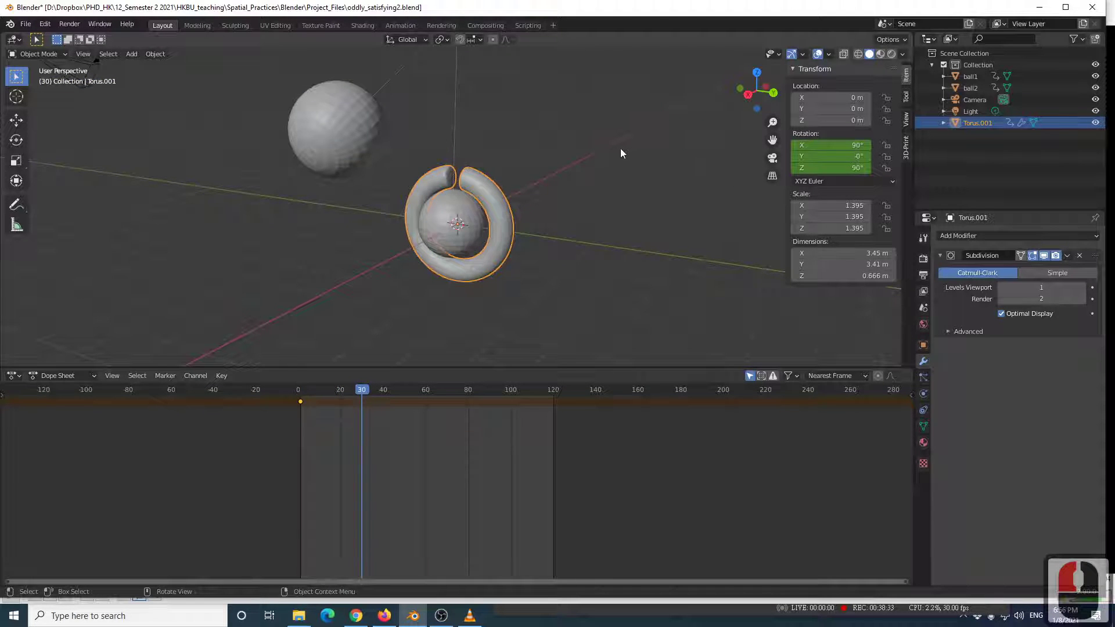
{"action": "key", "text": "r"}
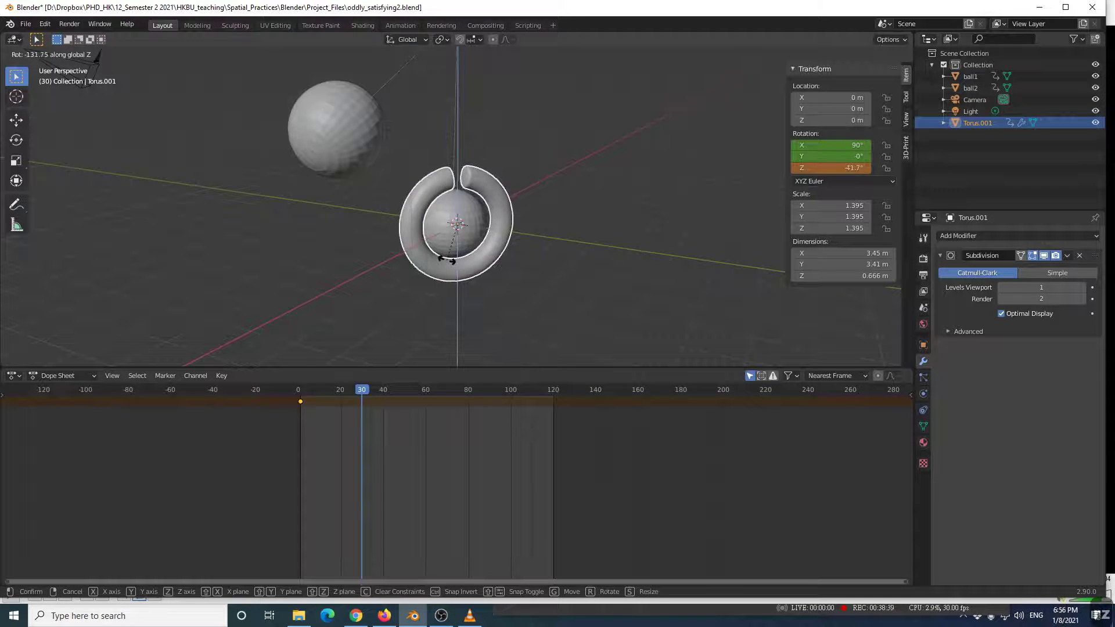
{"action": "left_click", "coordinate": [450, 262]}
{"action": "middle_click_drag", "start_coordinate": [450, 263], "coordinate": [460, 324]}
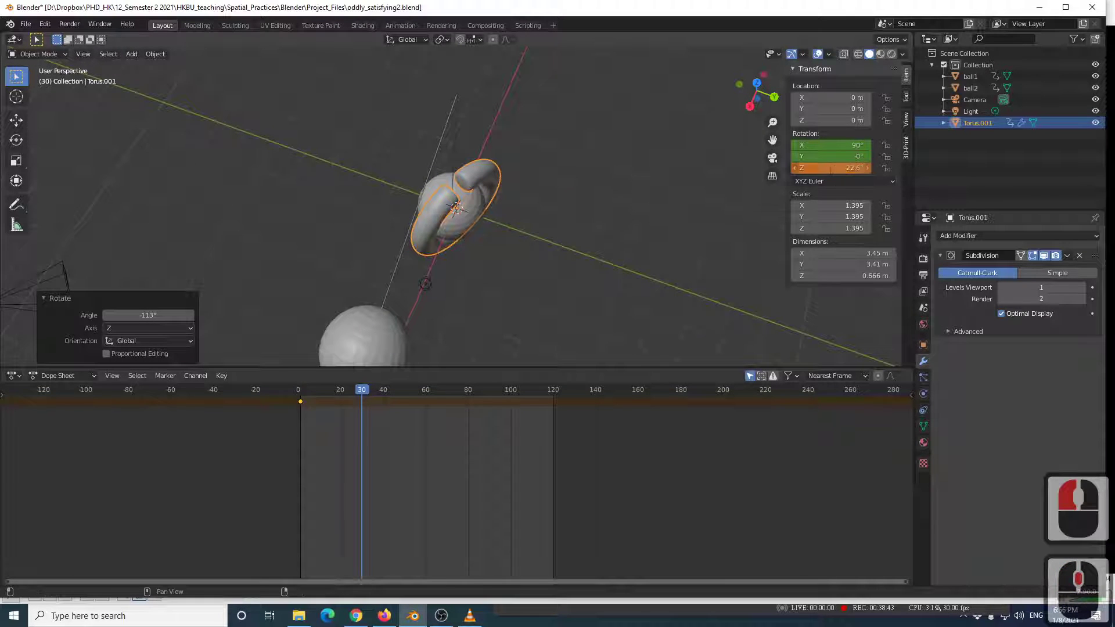
{"action": "left_click", "coordinate": [830, 168]}
{"action": "type", "text": "0"}
{"action": "key", "text": "Return"}
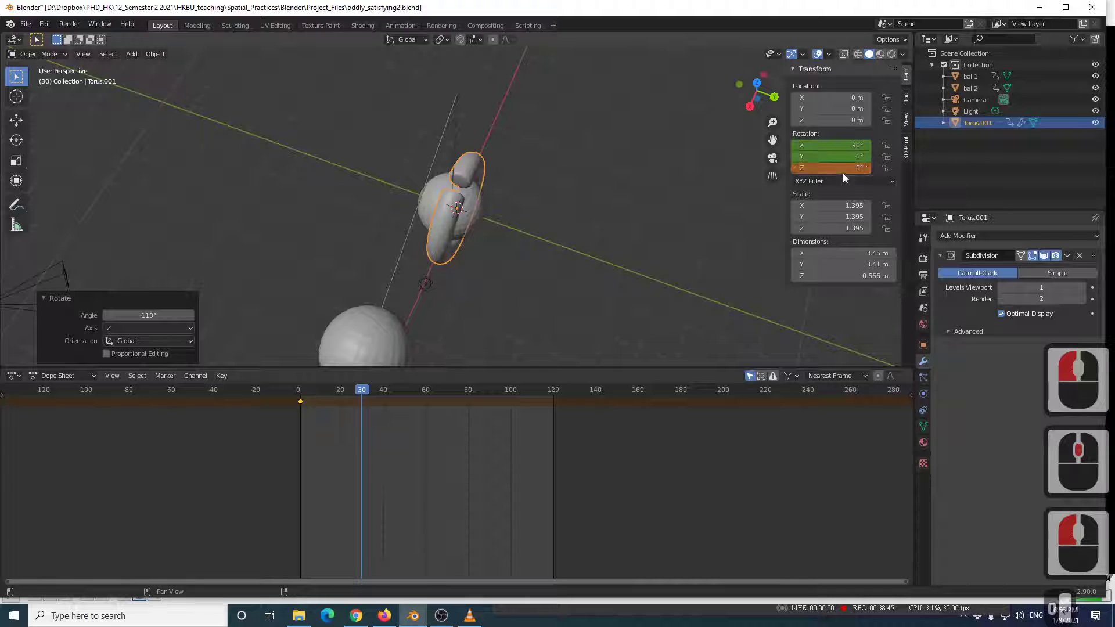
Keyframe the torus's rotation at frame 30 with its Z rotation at 0°.
{"action": "right_click", "coordinate": [833, 163]}
{"action": "left_click", "coordinate": [854, 172]}
{"action": "middle_click_drag", "start_coordinate": [590, 253], "coordinate": [508, 203]}
At frame 60, set the torus's Z rotation to -90° and keyframe its rotation.
{"action": "left_click_drag", "start_coordinate": [359, 384], "coordinate": [311, 395]}
{"action": "left_click_drag", "start_coordinate": [337, 396], "coordinate": [426, 397]}
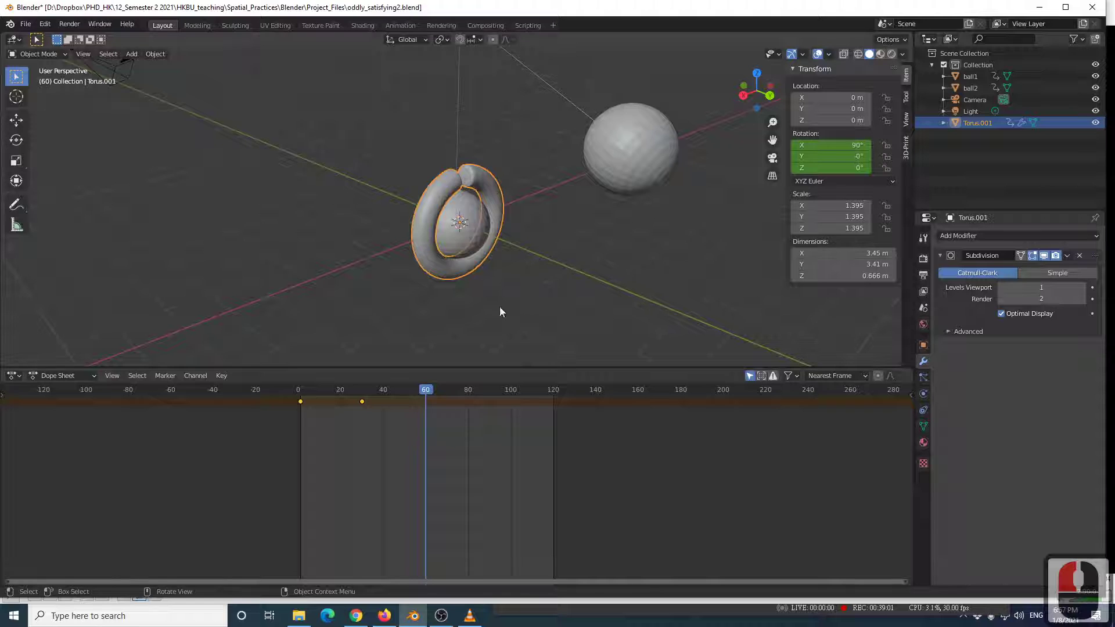
{"action": "mouse_move", "coordinate": [423, 395]}
{"action": "left_mouse_down"}
{"action": "mouse_move", "coordinate": [301, 398]}
{"action": "mouse_move", "coordinate": [363, 409]}
{"action": "mouse_move", "coordinate": [426, 393]}
{"action": "left_mouse_up"}
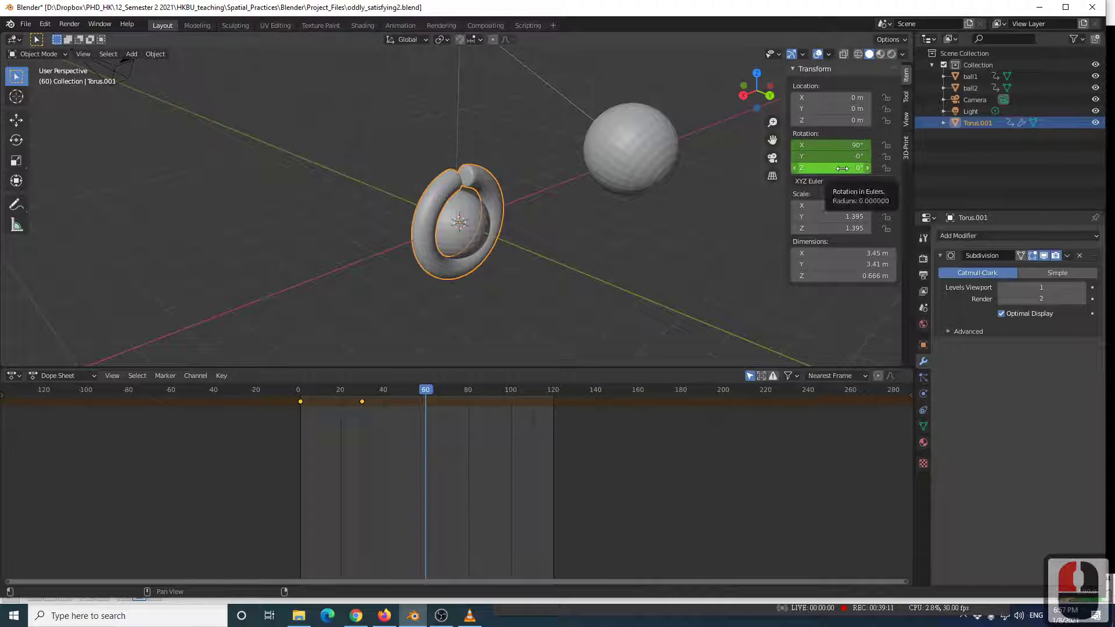
{"action": "middle_click_drag", "start_coordinate": [622, 236], "coordinate": [587, 243]}
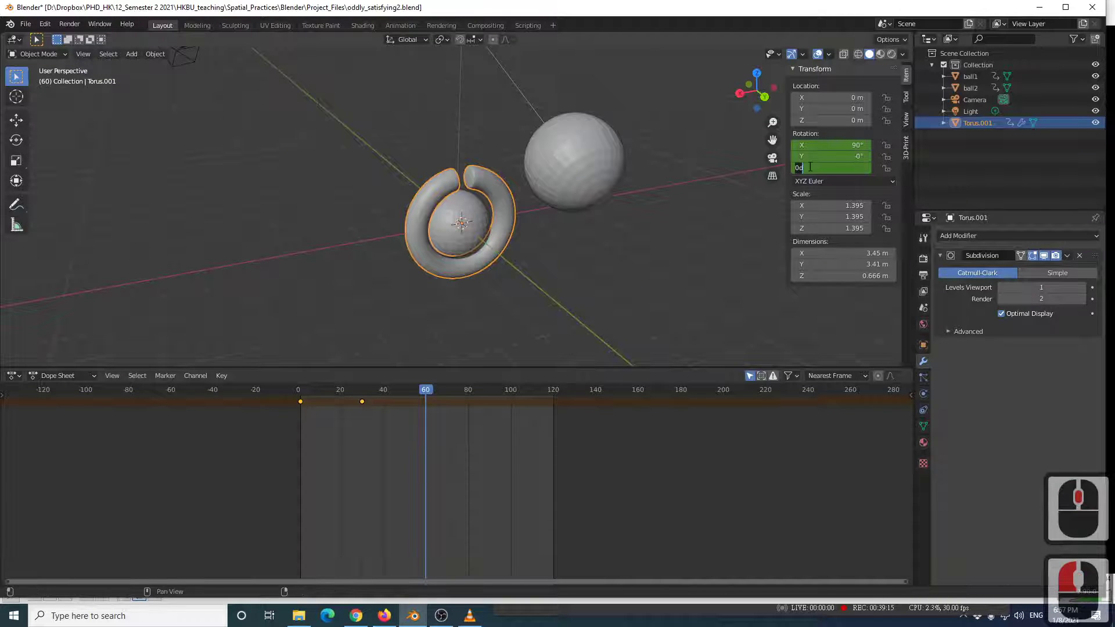
{"action": "type", "text": "-90"}
{"action": "key", "text": "Return"}
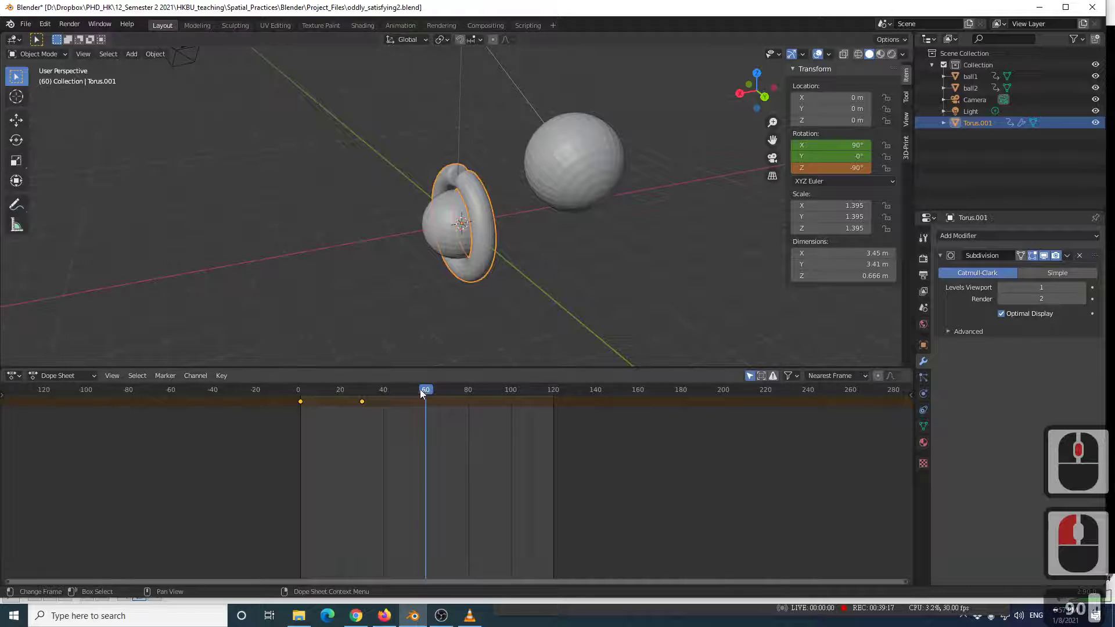
{"action": "key", "text": "i"}
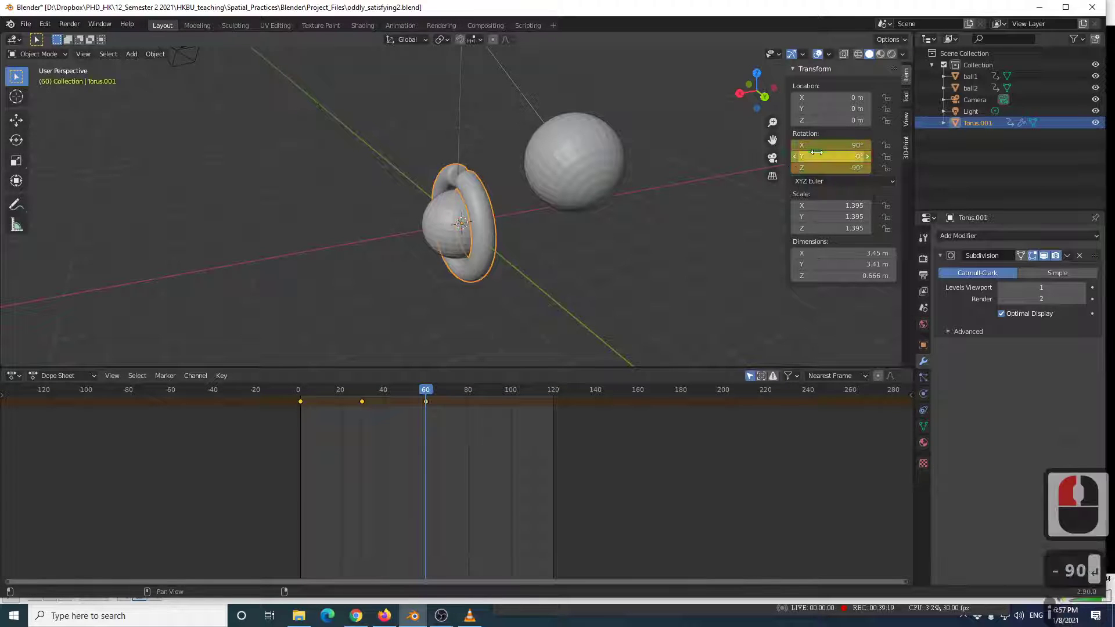
Display the torus's rotation curves in the Graph Editor in place of the Dope Sheet.
{"action": "middle_click_drag", "start_coordinate": [400, 281], "coordinate": [405, 281]}
{"action": "middle_click_drag", "start_coordinate": [378, 218], "coordinate": [431, 364]}
{"action": "mouse_move", "coordinate": [426, 388]}
{"action": "left_mouse_down"}
{"action": "mouse_move", "coordinate": [291, 402]}
{"action": "mouse_move", "coordinate": [426, 406]}
{"action": "left_mouse_up"}
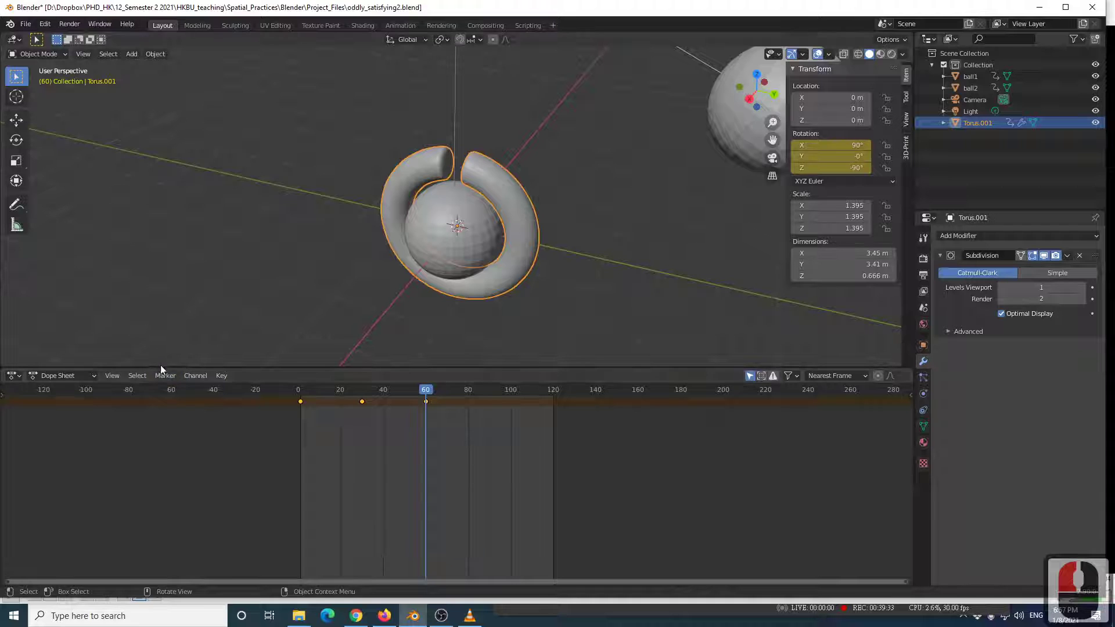
{"action": "left_click", "coordinate": [12, 376]}
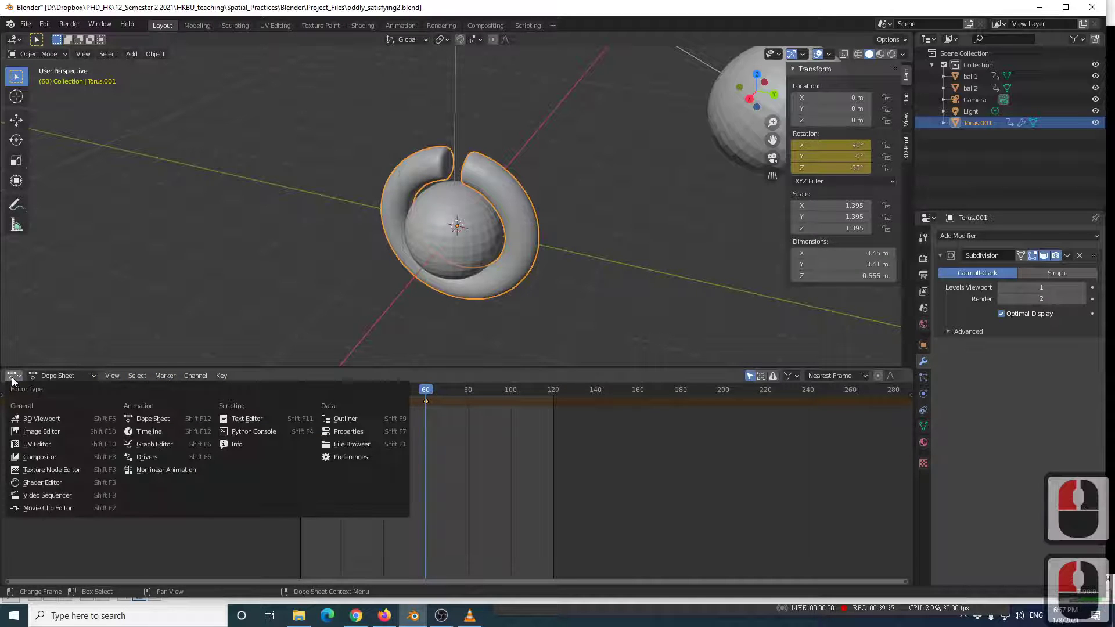
{"action": "left_click", "coordinate": [140, 443]}
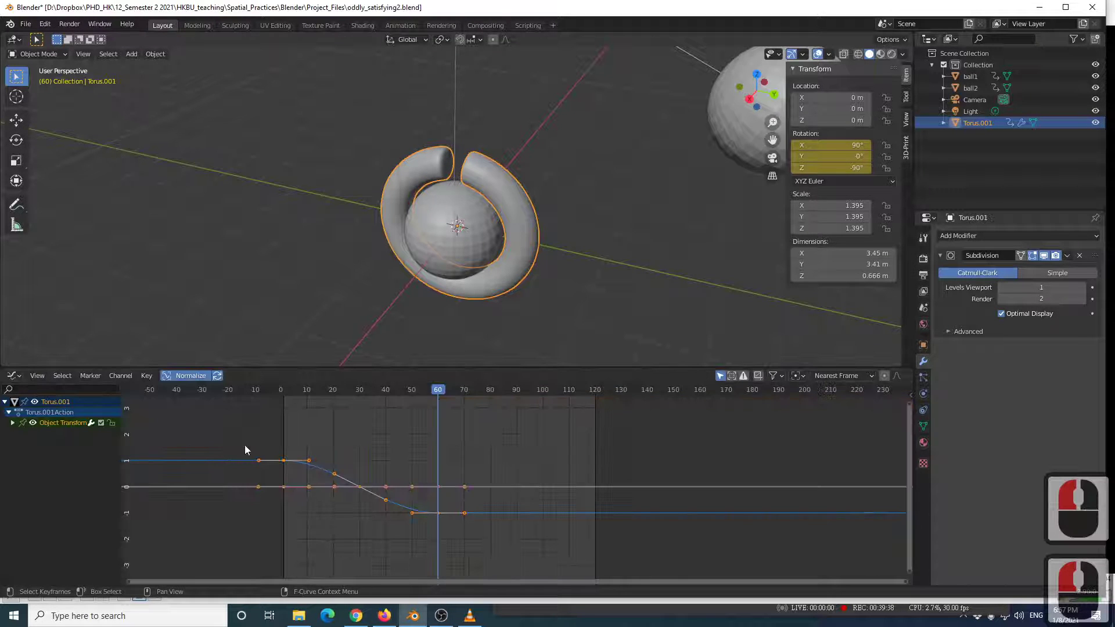
Select the keyframes of the torus's Z rotation curve and add a Cycles modifier to repeat the motion.
{"action": "left_click", "coordinate": [284, 459]}
{"action": "left_click", "coordinate": [359, 487], "text": "shift"}
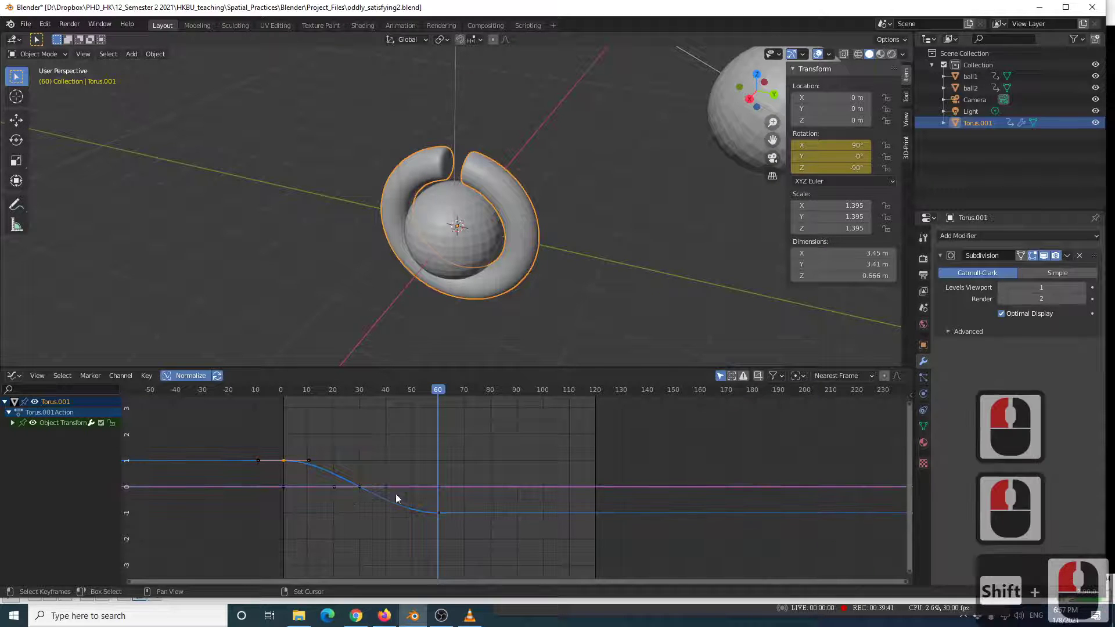
{"action": "left_click", "coordinate": [440, 512], "text": "shift"}
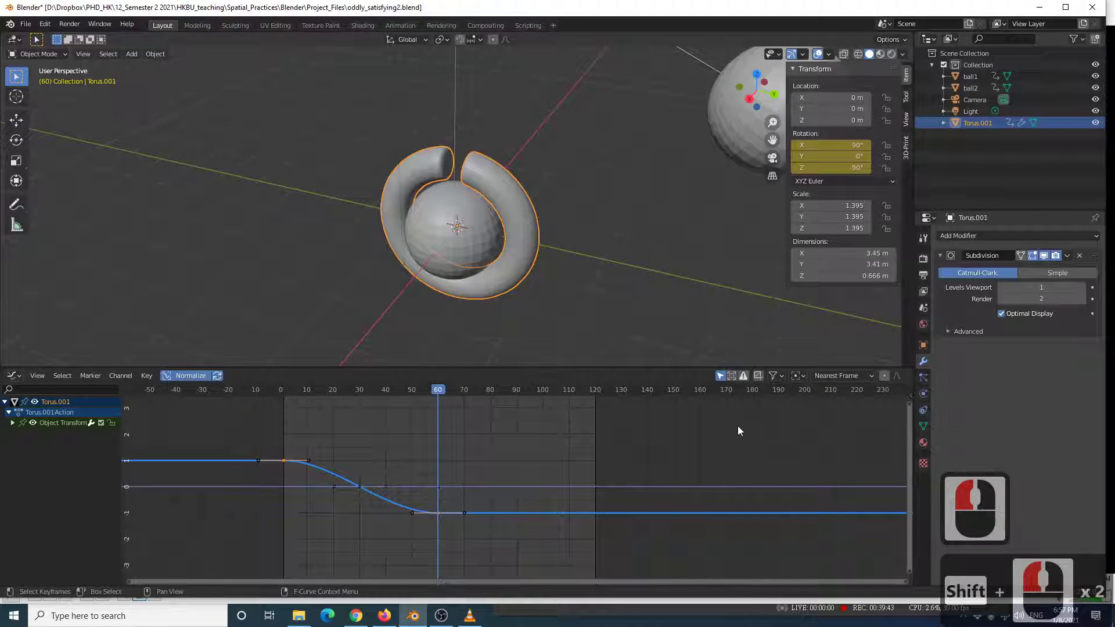
{"action": "key", "text": "n"}
{"action": "left_click", "coordinate": [837, 407]}
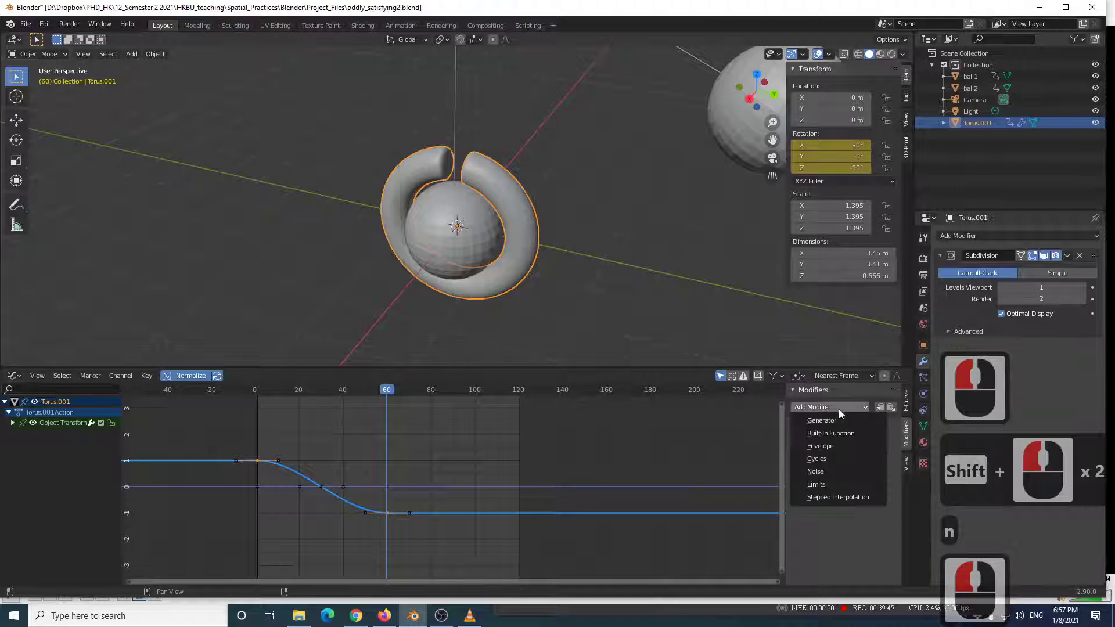
{"action": "left_click", "coordinate": [825, 458]}
{"action": "scroll", "coordinate": [447, 429], "scroll_direction": "down", "scroll_amount": 3}
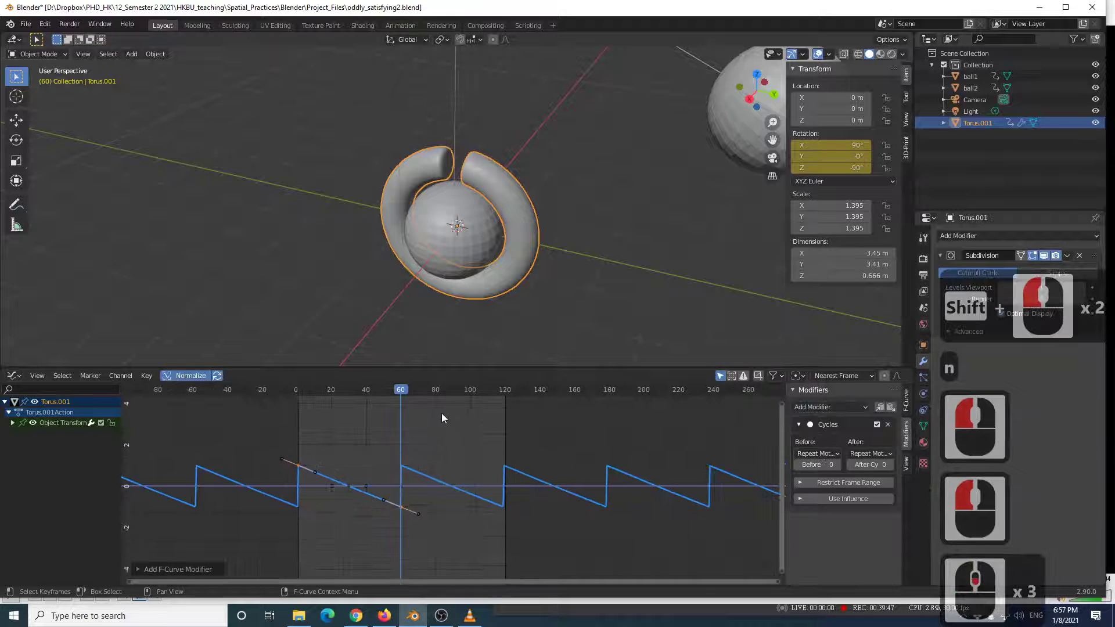
{"action": "scroll", "coordinate": [444, 424], "scroll_direction": "down", "scroll_amount": 4}
{"action": "middle_click_drag", "start_coordinate": [446, 316], "coordinate": [440, 272]}
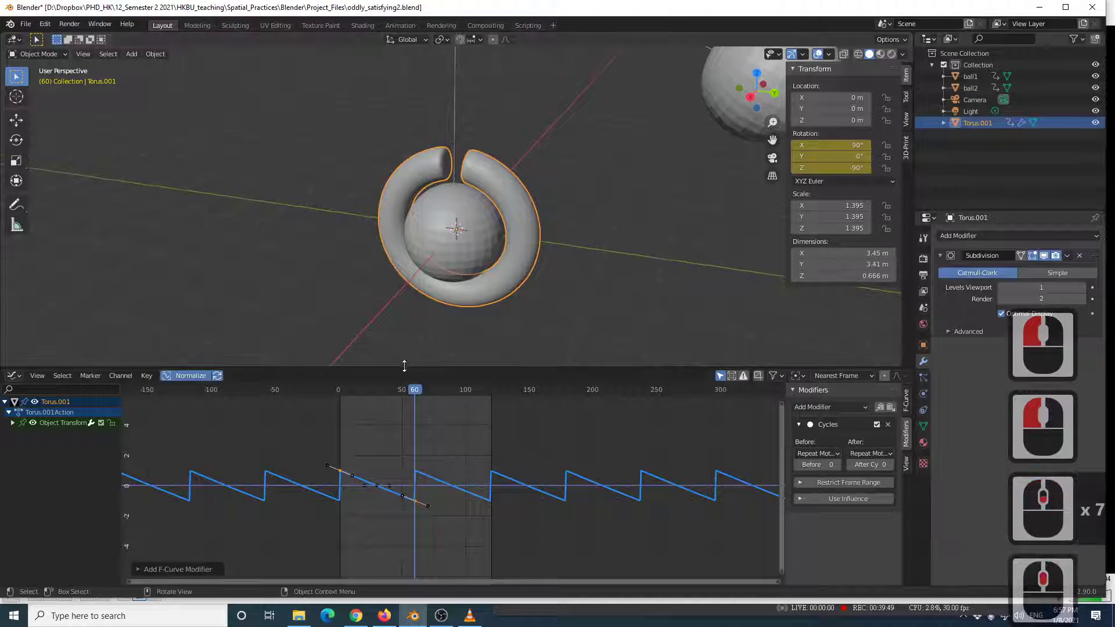
Play the animation from the first frame and examine how the torus turns around the passing balls.
{"action": "key", "text": "shift+Left"}
{"action": "key", "text": "space"}
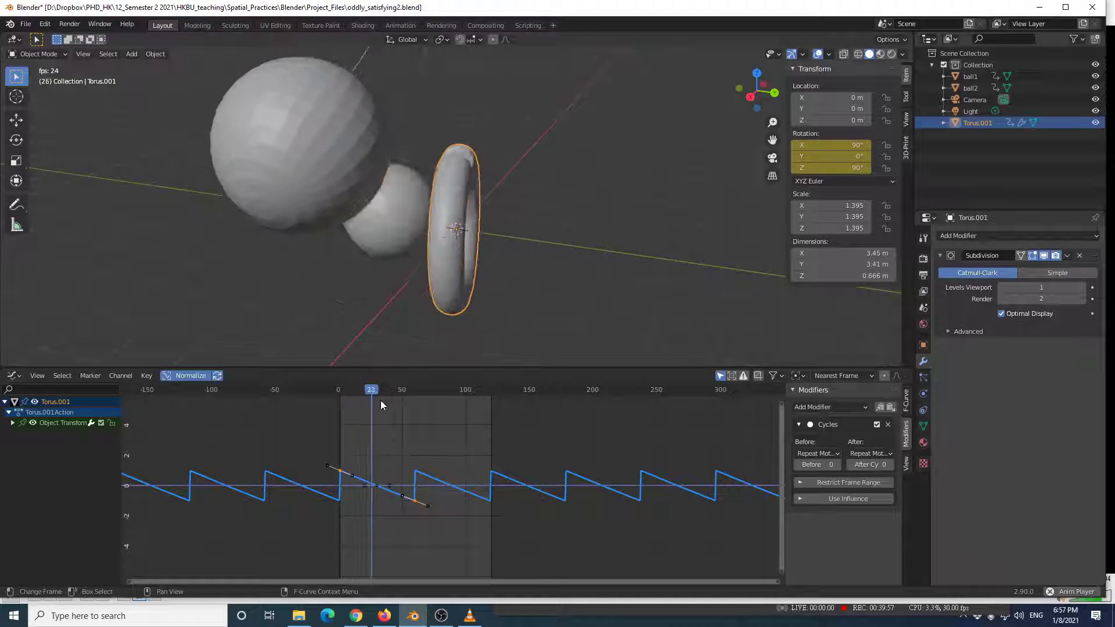
{"action": "scroll", "coordinate": [548, 274], "scroll_direction": "down", "scroll_amount": 4}
{"action": "scroll", "coordinate": [511, 260], "scroll_direction": "up", "scroll_amount": 1}
{"action": "scroll", "coordinate": [500, 266], "scroll_direction": "up", "scroll_amount": 3}
{"action": "scroll", "coordinate": [511, 281], "scroll_direction": "up", "scroll_amount": 1}
{"action": "left_click", "coordinate": [560, 304]}
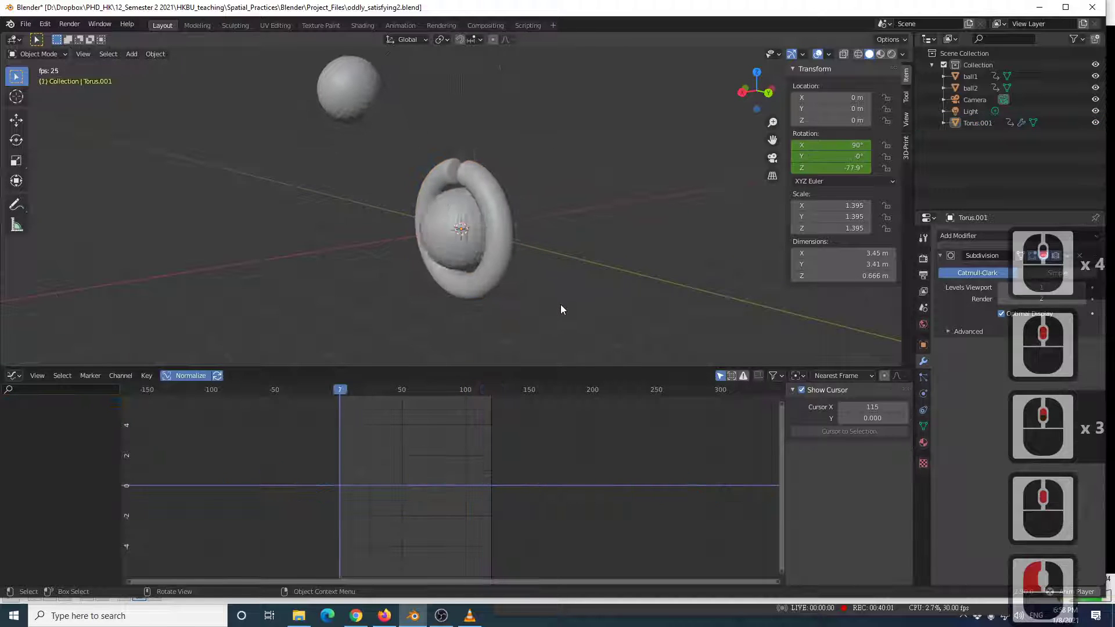
{"action": "scroll", "coordinate": [453, 305], "scroll_direction": "up", "scroll_amount": 3}
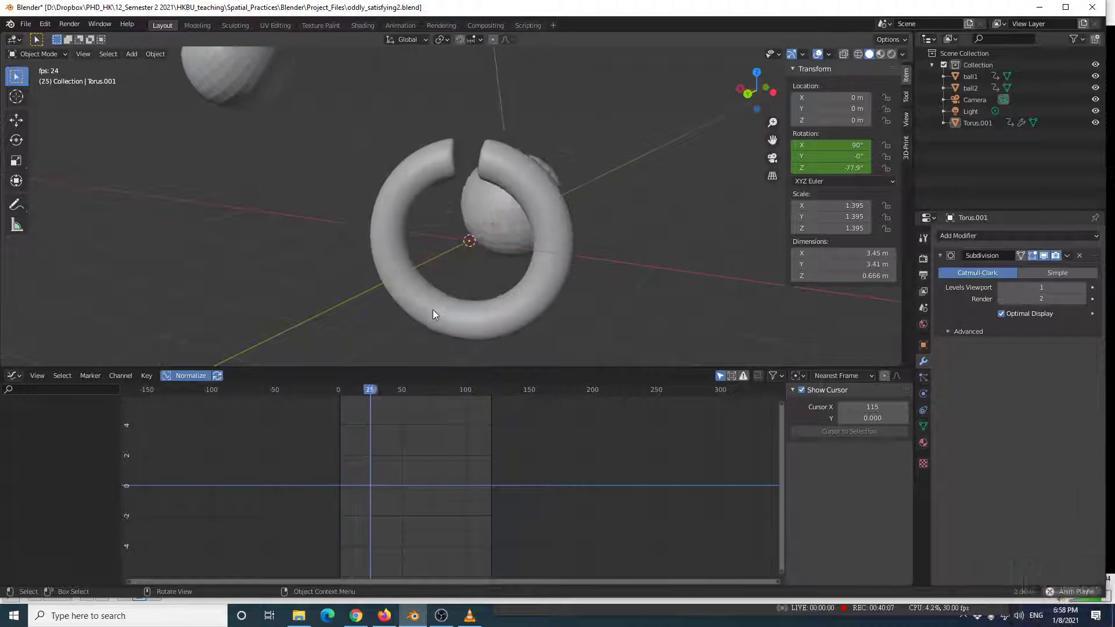
{"action": "key", "text": "space"}
Select the torus and set the interpolation of all its rotation keyframes to Linear.
{"action": "left_click", "coordinate": [428, 310]}
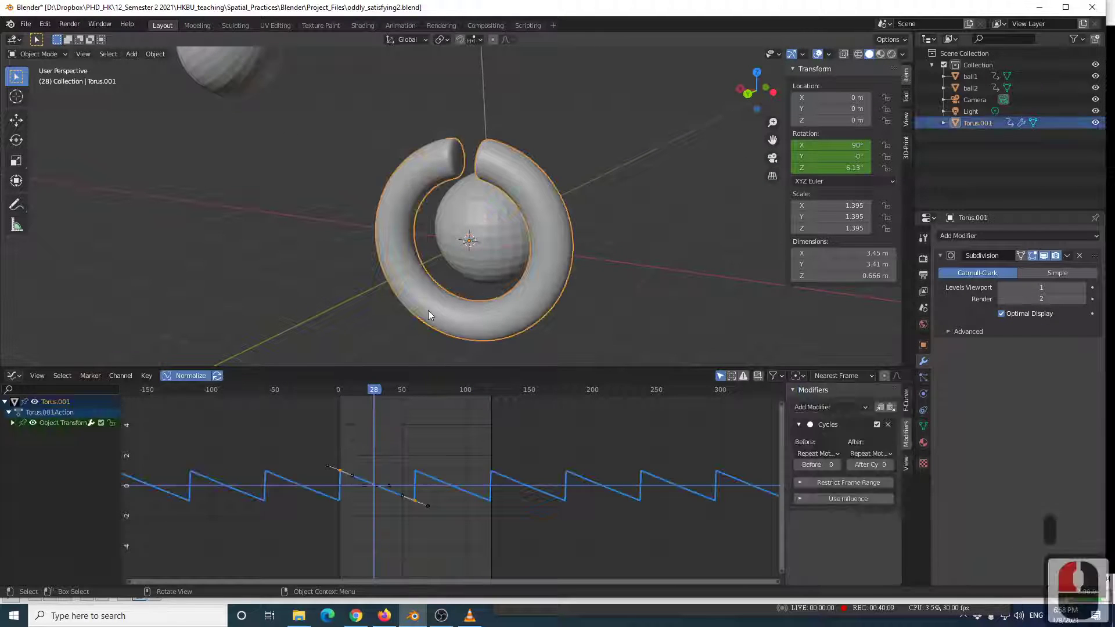
{"action": "left_click", "coordinate": [344, 487]}
{"action": "scroll", "coordinate": [373, 488], "scroll_direction": "up", "scroll_amount": 4}
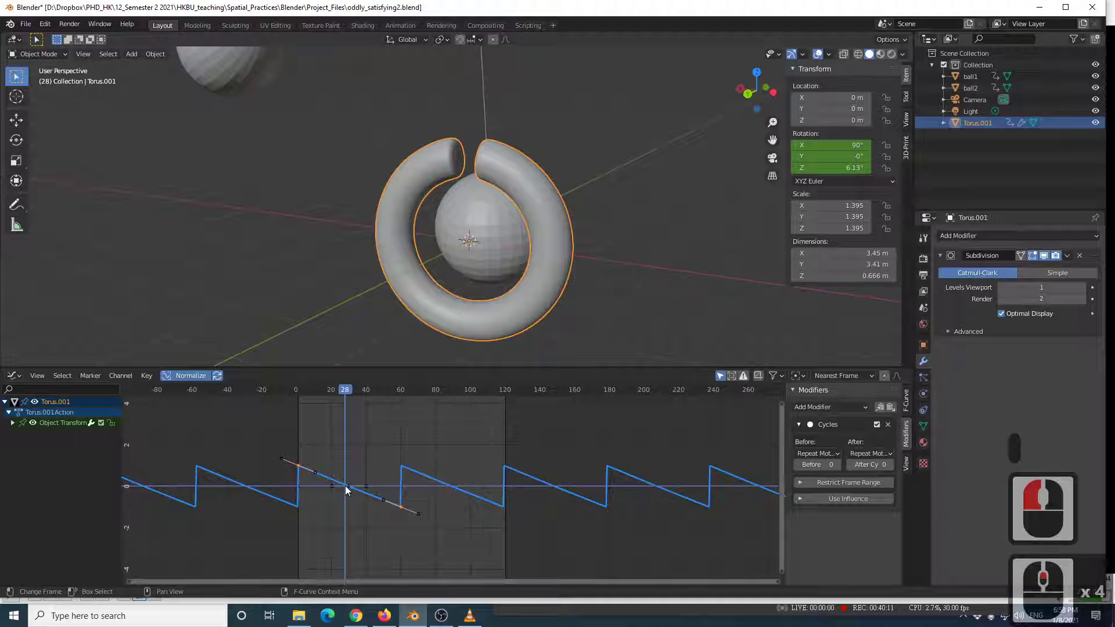
{"action": "scroll", "coordinate": [298, 465], "scroll_direction": "up", "scroll_amount": 5}
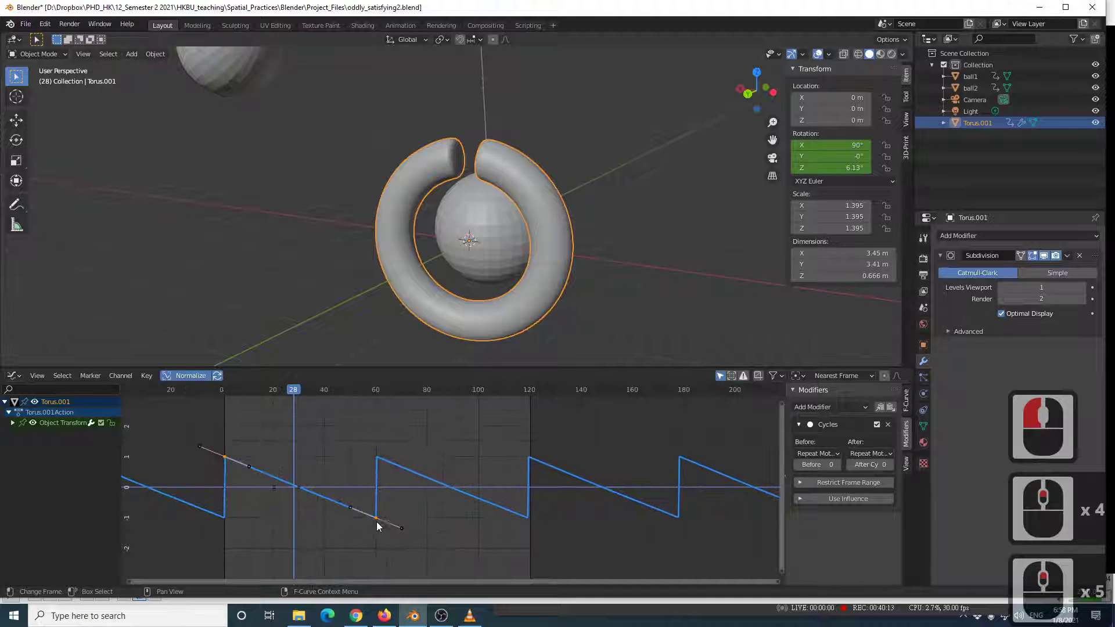
{"action": "left_click", "coordinate": [376, 527]}
{"action": "scroll", "coordinate": [378, 532], "scroll_direction": "up", "scroll_amount": 2}
{"action": "left_click", "coordinate": [274, 488], "text": "shift"}
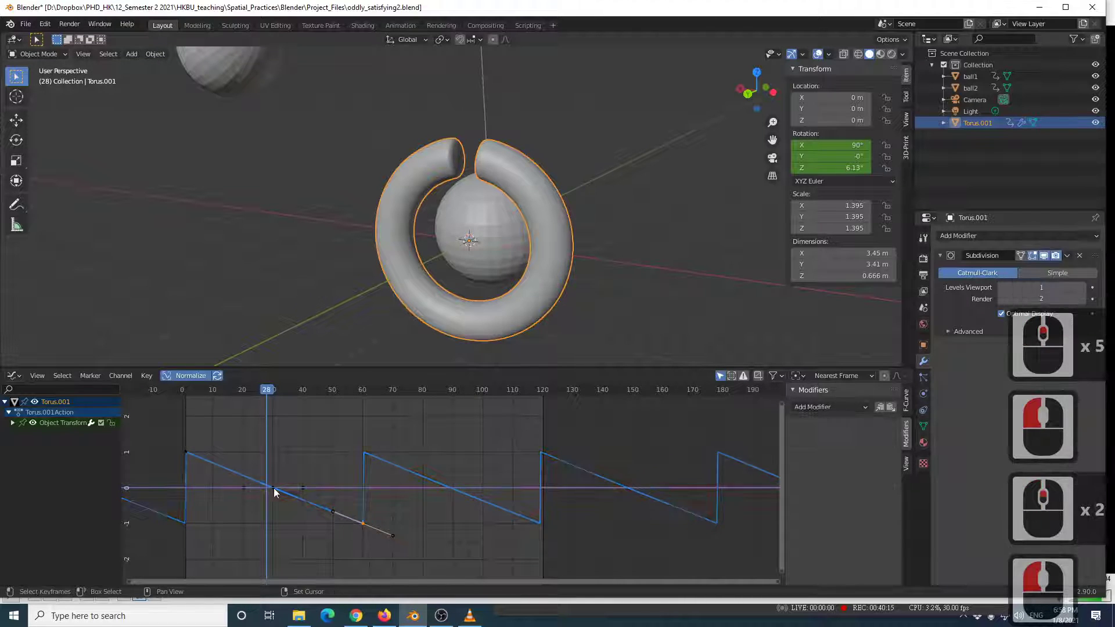
{"action": "left_click", "coordinate": [190, 460], "text": "shift"}
{"action": "left_click", "coordinate": [272, 485], "text": "shift"}
{"action": "left_click", "coordinate": [273, 487], "text": "shift"}
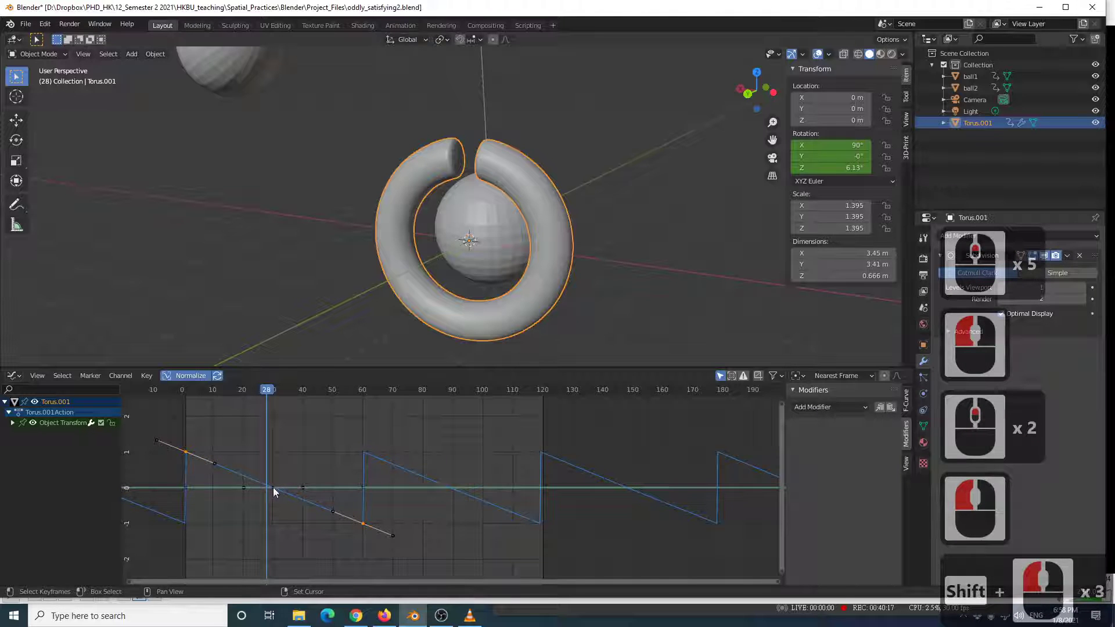
{"action": "left_click_drag", "start_coordinate": [169, 420], "coordinate": [404, 537]}
{"action": "right_click", "coordinate": [271, 487]}
{"action": "mouse_move", "coordinate": [271, 485]}
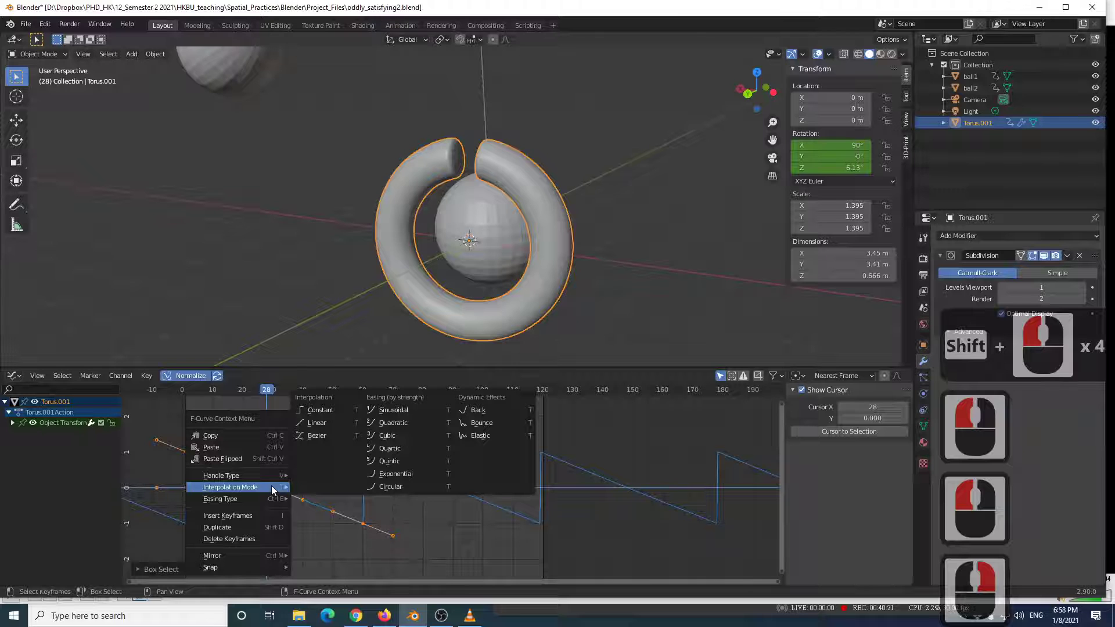
{"action": "left_click", "coordinate": [328, 419]}
Play the animation, check the scene's frame range in the output settings, and scrub back to frame 21.
{"action": "key", "text": "space"}
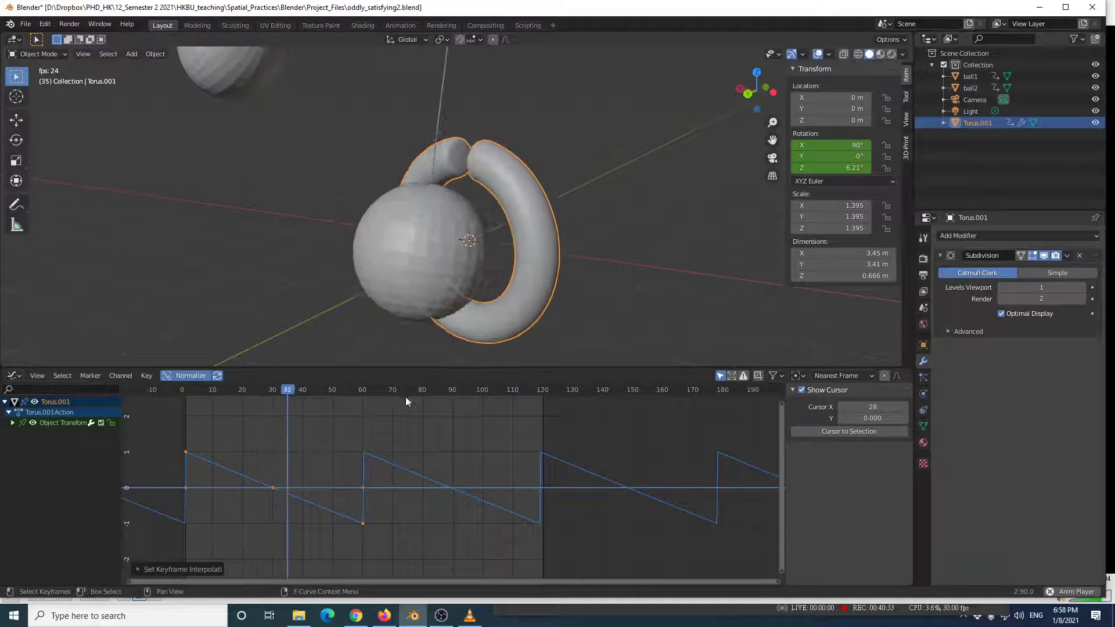
{"action": "key", "text": "space"}
{"action": "left_click", "coordinate": [923, 259]}
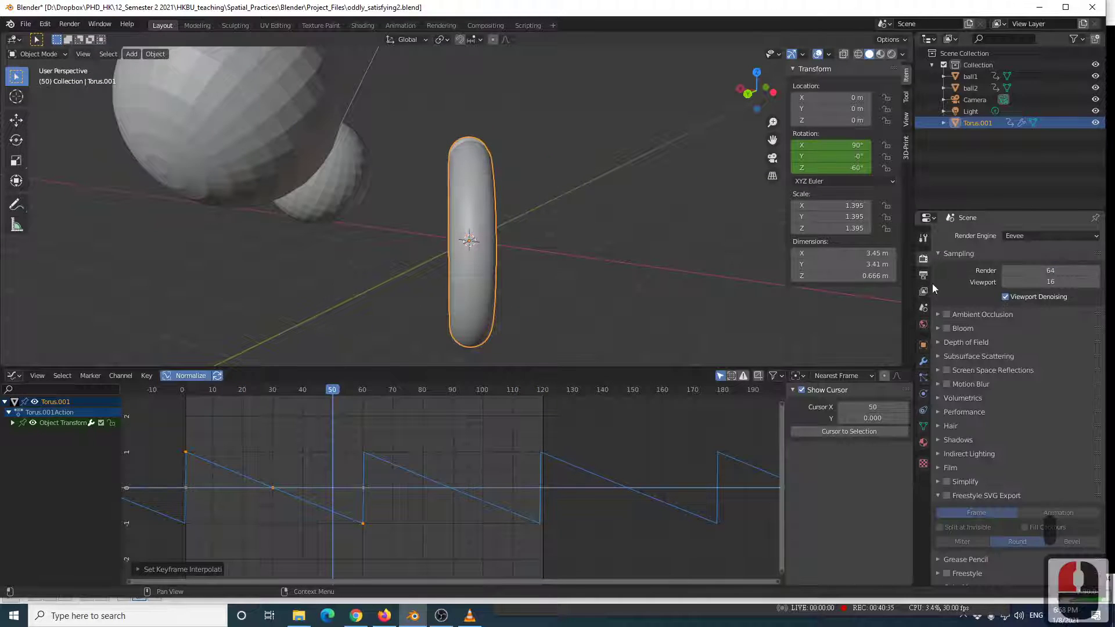
{"action": "left_click", "coordinate": [923, 277]}
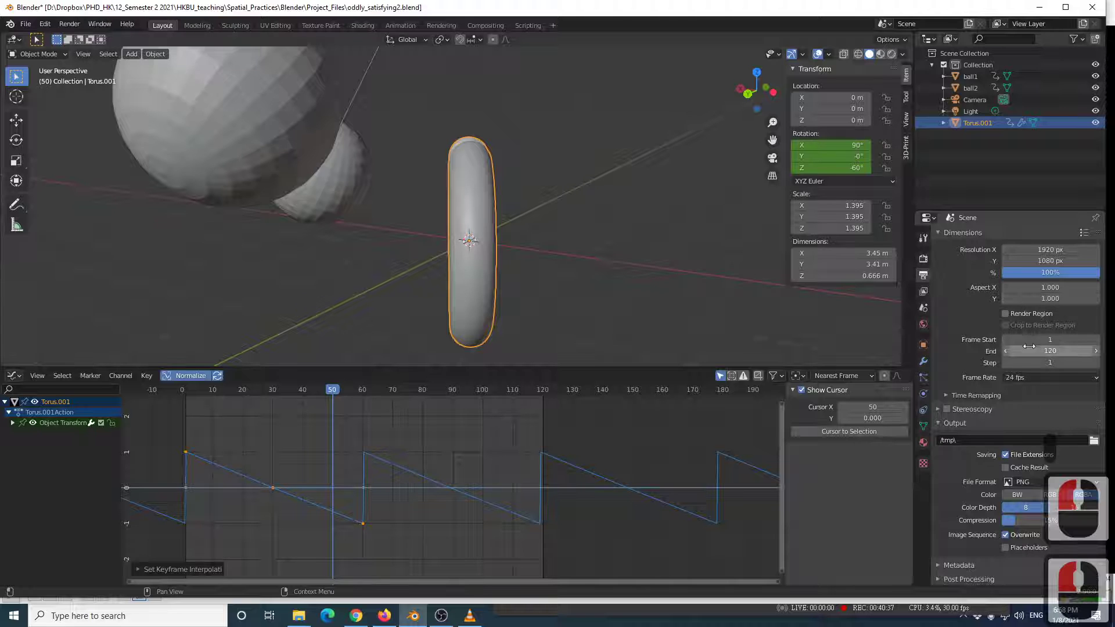
{"action": "scroll", "coordinate": [349, 454], "scroll_direction": "down", "scroll_amount": 4}
{"action": "left_click_drag", "start_coordinate": [362, 396], "coordinate": [301, 438]}
Display the torus's keyframes in the Dope Sheet in place of the Graph Editor.
{"action": "left_click", "coordinate": [11, 376]}
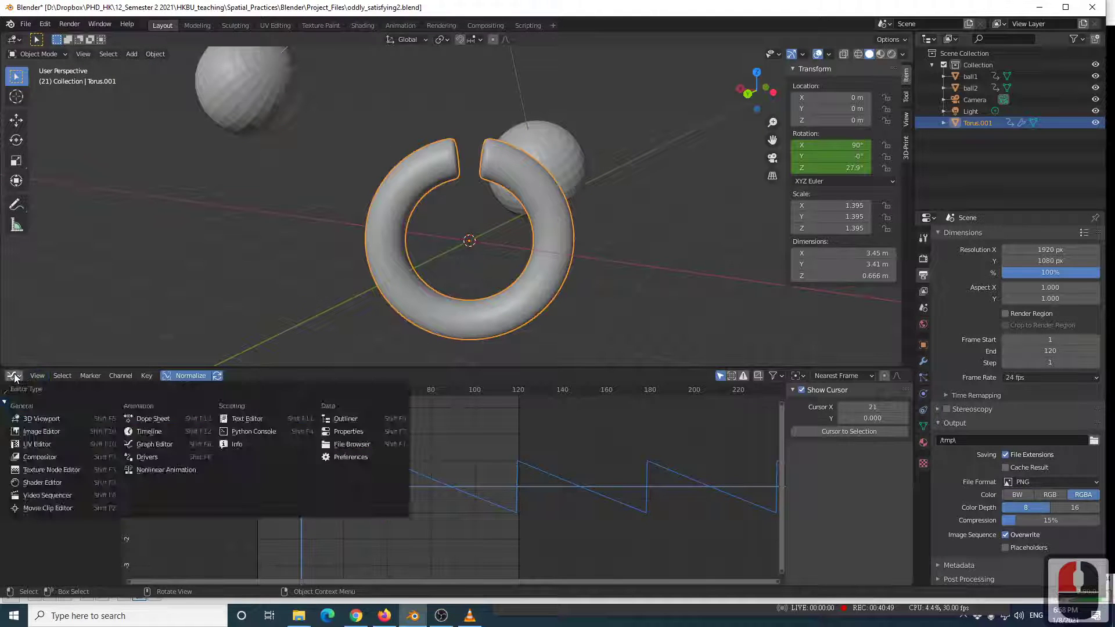
{"action": "left_click", "coordinate": [37, 376]}
{"action": "left_click", "coordinate": [11, 377]}
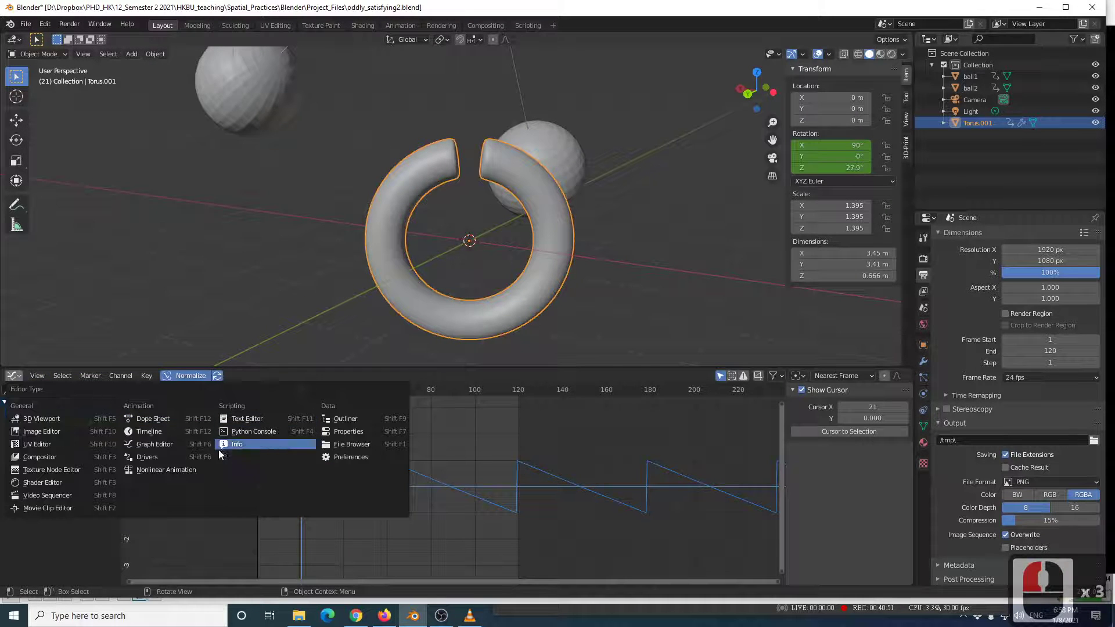
{"action": "left_click", "coordinate": [158, 418]}
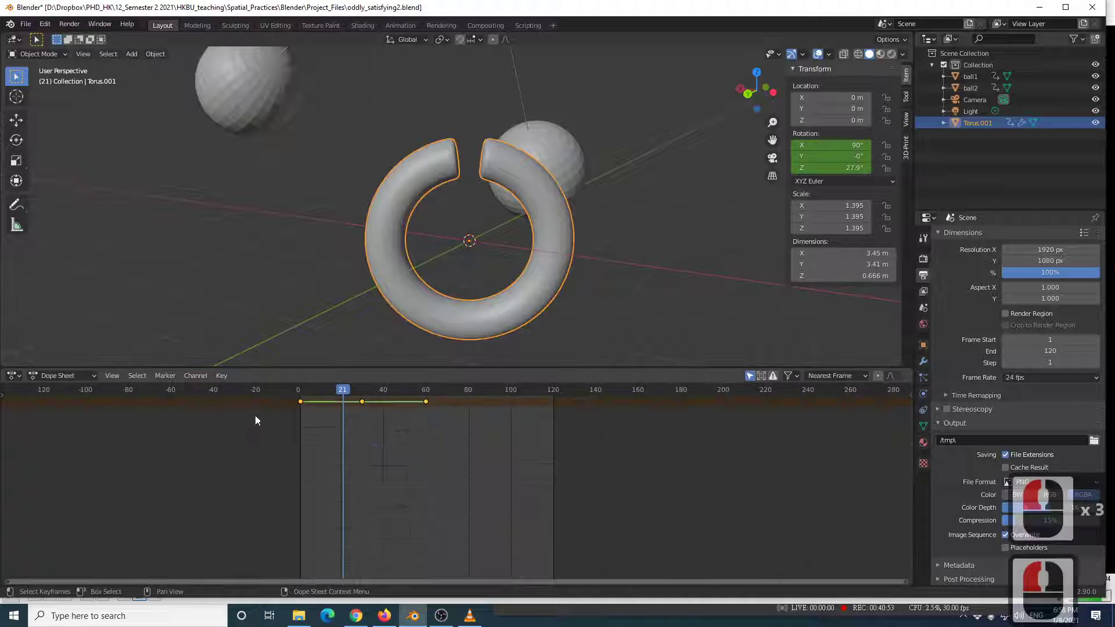
From the front orthographic view, examine the torus at frame 60 and play the animation.
{"action": "left_click_drag", "start_coordinate": [343, 389], "coordinate": [426, 396]}
{"action": "key", "text": "KP_1"}
{"action": "left_click", "coordinate": [519, 390]}
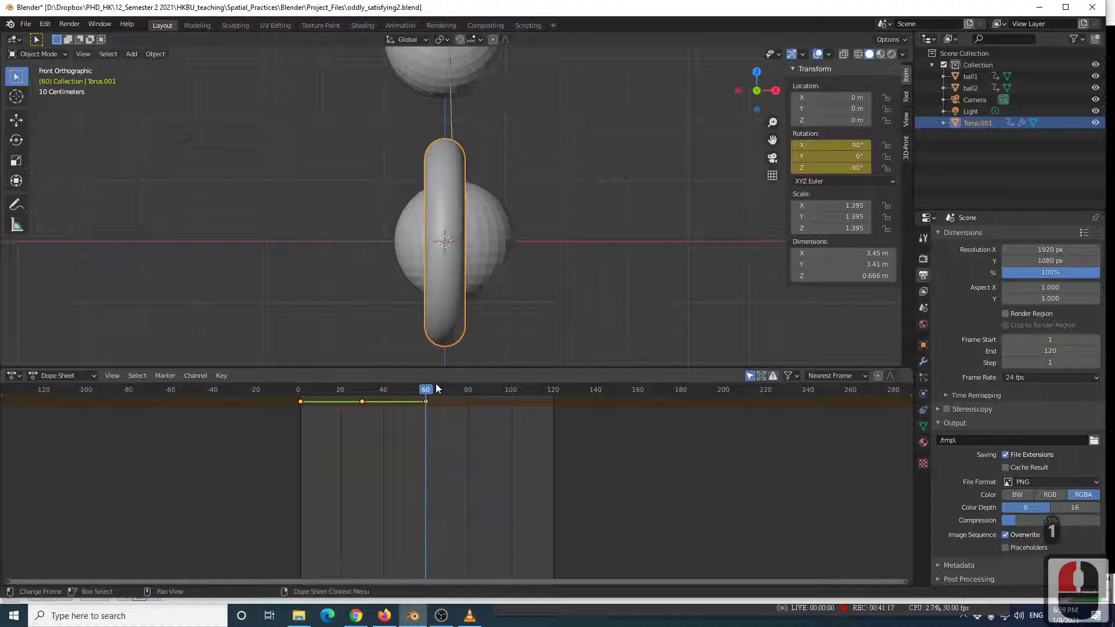
{"action": "key", "text": "space"}
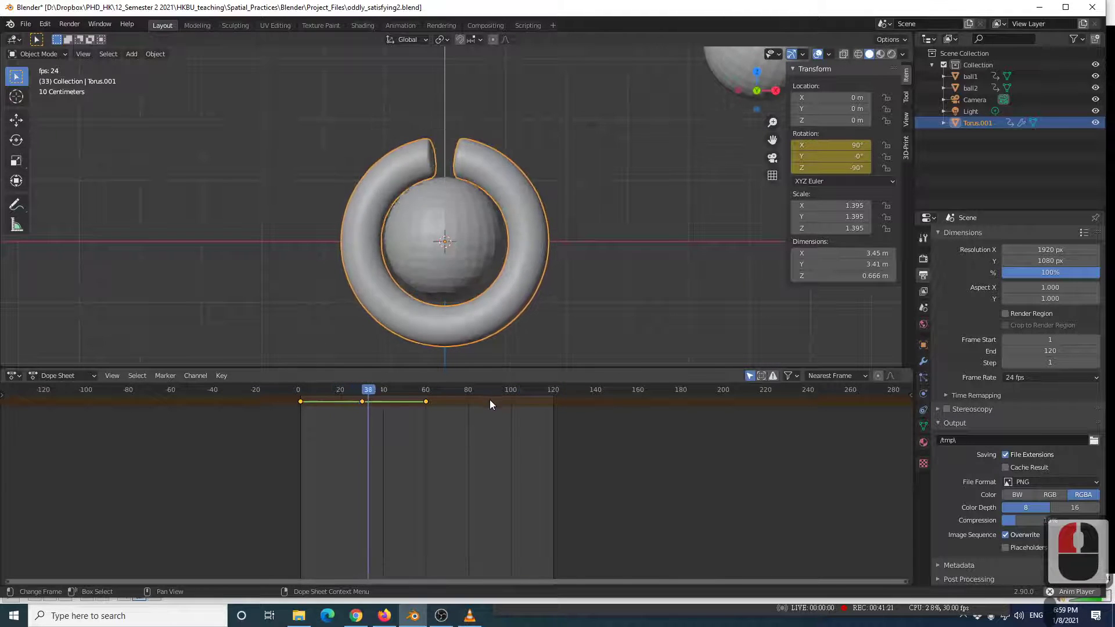
Hide ball1 and ball2 in the viewport and play back the torus's rotation on its own.
{"action": "scroll", "coordinate": [441, 421], "scroll_direction": "up", "scroll_amount": 10}
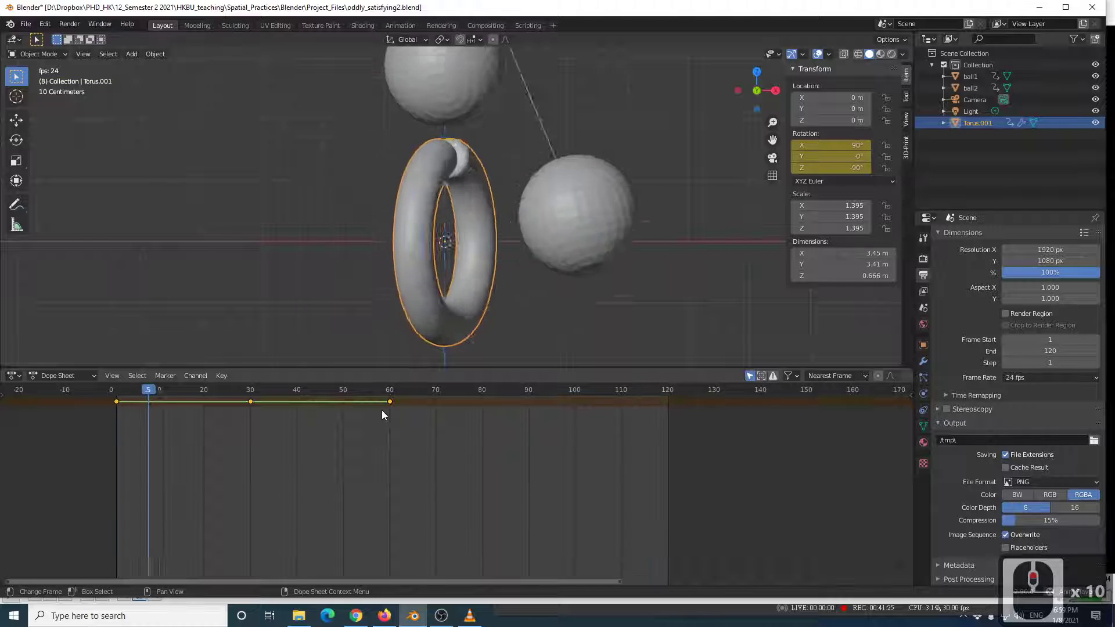
{"action": "key", "text": "space"}
{"action": "key", "text": "space"}
{"action": "key", "text": "space"}
{"action": "left_click", "coordinate": [1095, 87]}
{"action": "left_click", "coordinate": [1095, 76]}
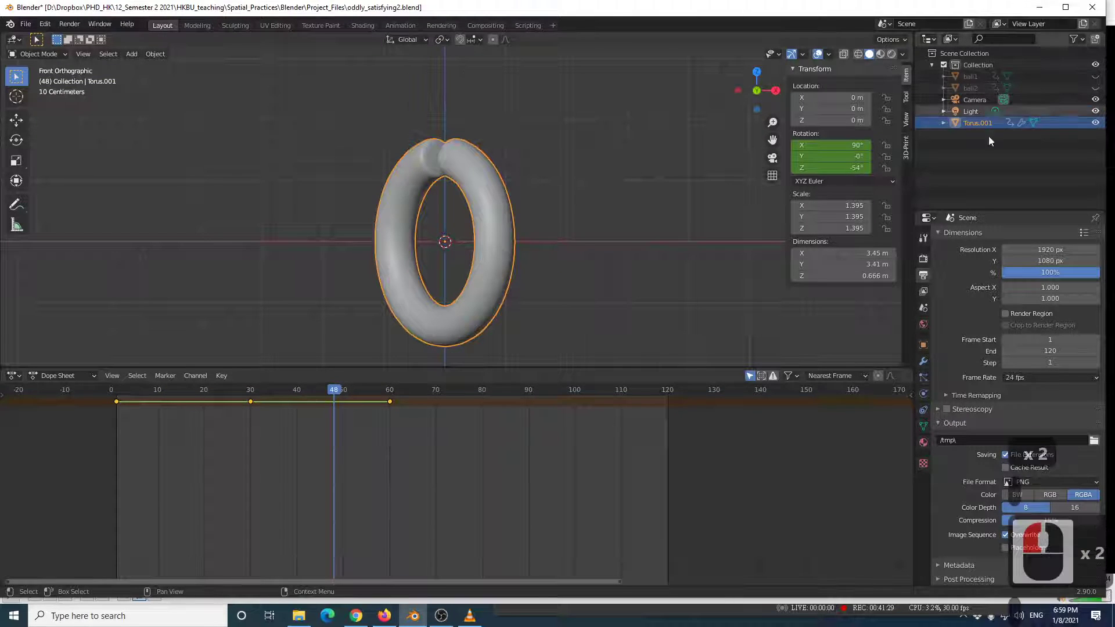
{"action": "key", "text": "space"}
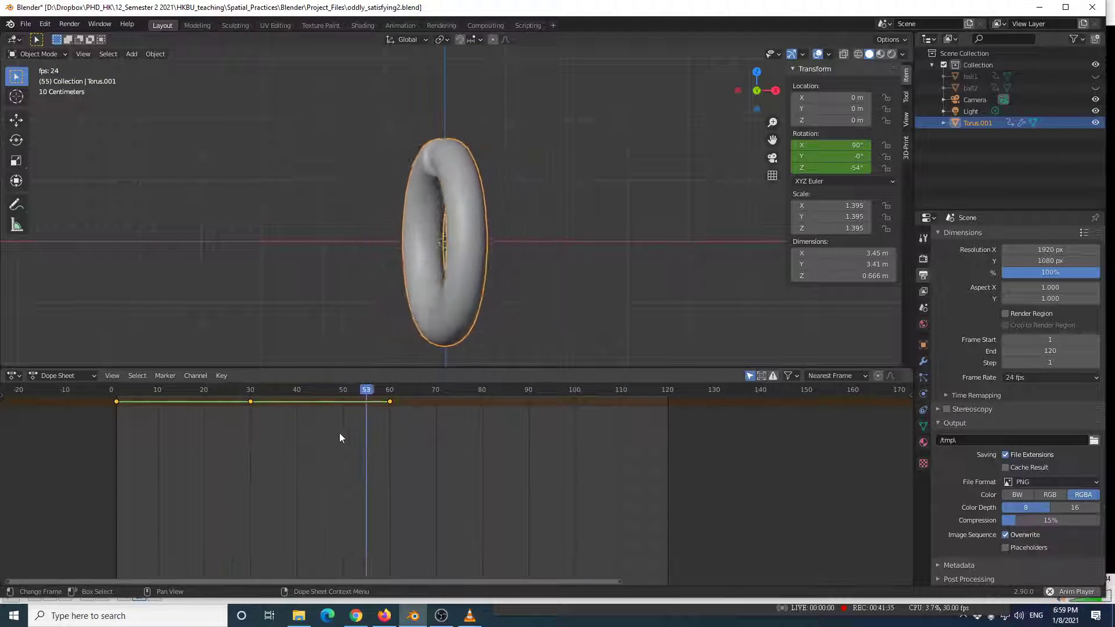
{"action": "key", "text": "space"}
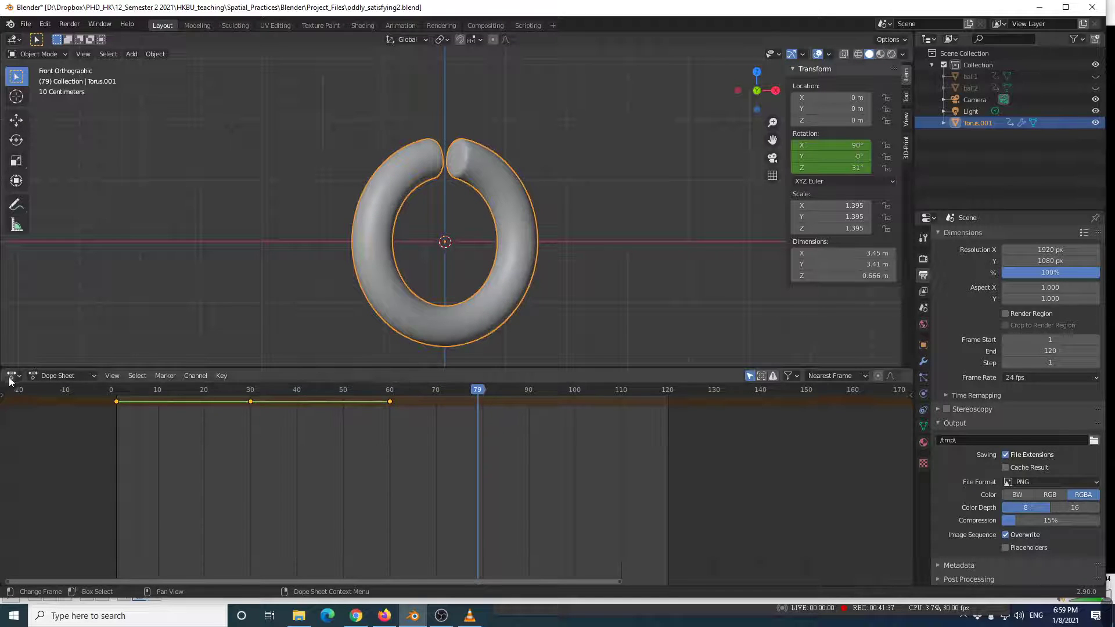
Switch the Dope Sheet area to the Graph Editor and select keyframes on the torus's rotation curve.
{"action": "left_click", "coordinate": [12, 376]}
{"action": "left_click", "coordinate": [152, 444]}
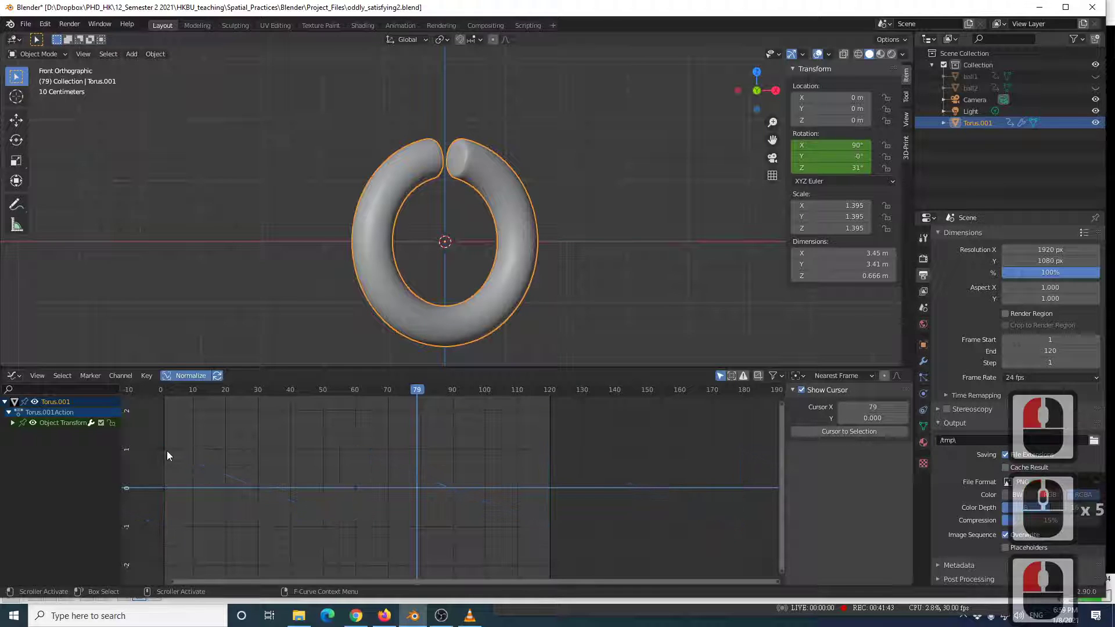
{"action": "left_click", "coordinate": [169, 451]}
{"action": "left_click", "coordinate": [258, 490], "text": "shift"}
{"action": "left_click", "coordinate": [350, 516], "text": "shift"}
{"action": "left_click", "coordinate": [303, 493]}
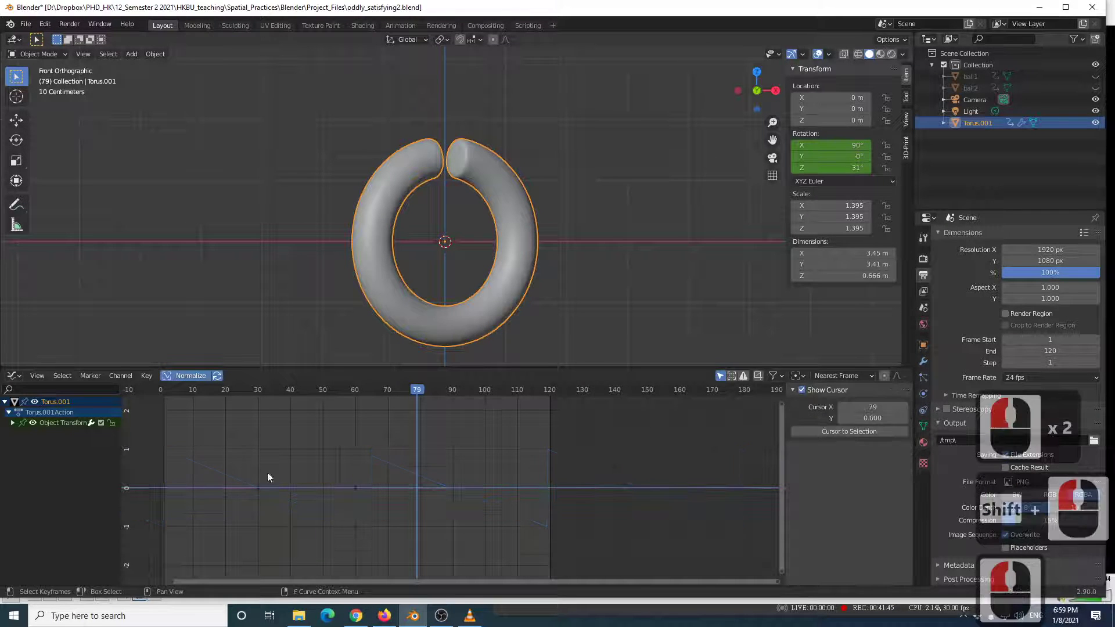
Examine the torus's rotation at the keyframes on frames 60, 30 and 1 by jumping between them.
{"action": "left_click_drag", "start_coordinate": [372, 389], "coordinate": [357, 388]}
{"action": "key", "text": "Up"}
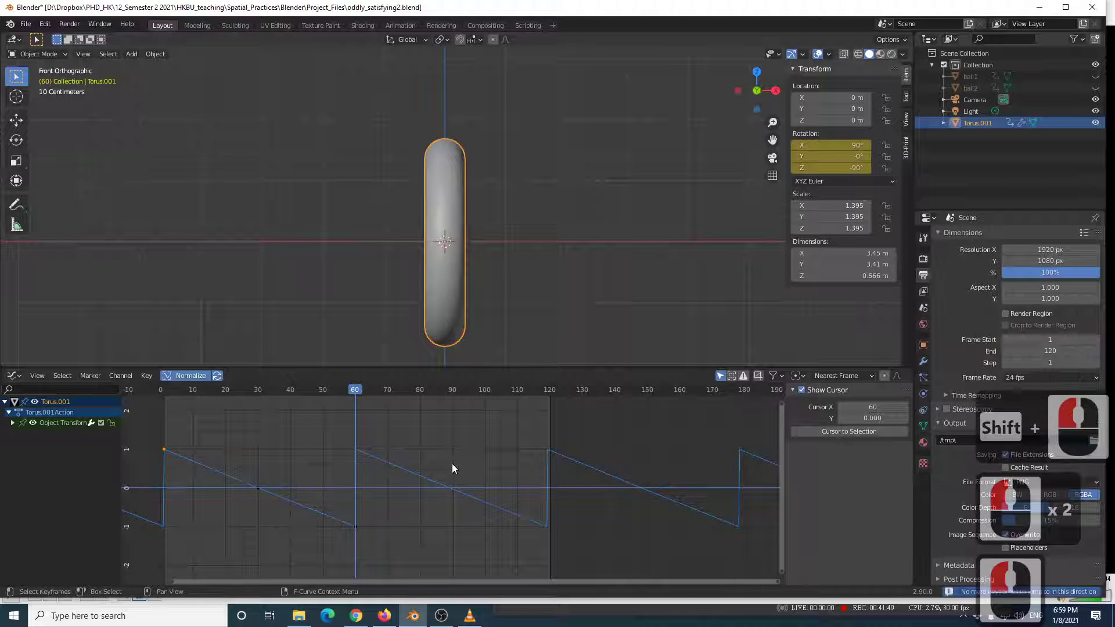
{"action": "key", "text": "Down"}
{"action": "key", "text": "Up"}
{"action": "key", "text": "Down"}
{"action": "key", "text": "Up"}
{"action": "key", "text": "Down"}
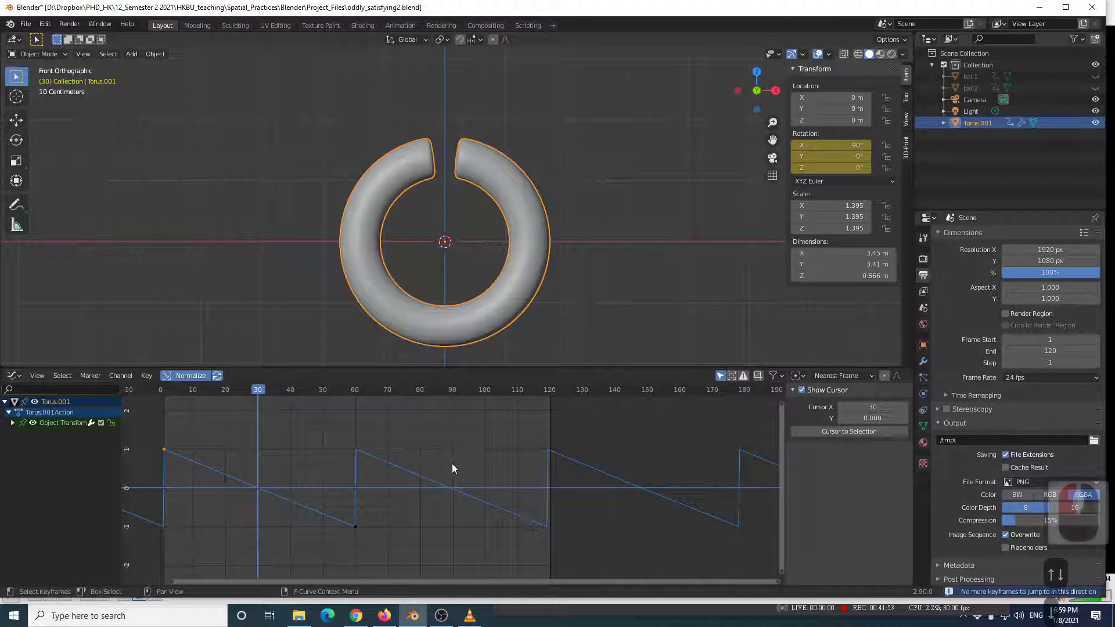
{"action": "key", "text": "Down"}
Set the interpolation mode of the torus's rotation keyframes at frames 60, 30 and 1 to Linear.
{"action": "left_click", "coordinate": [355, 524]}
{"action": "right_click", "coordinate": [355, 526]}
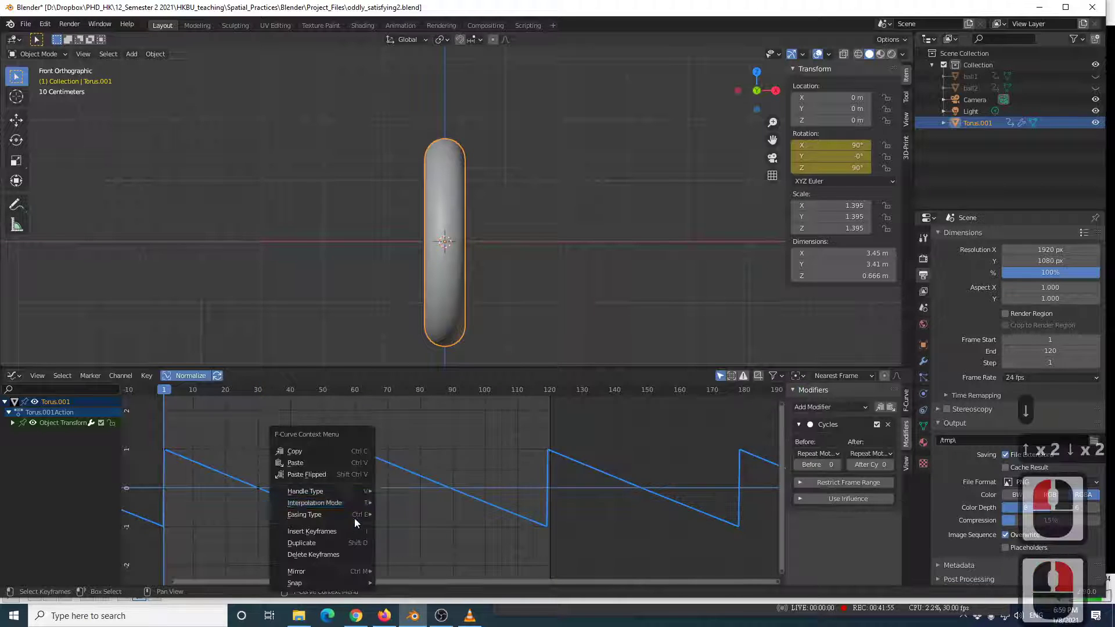
{"action": "left_click", "coordinate": [435, 438]}
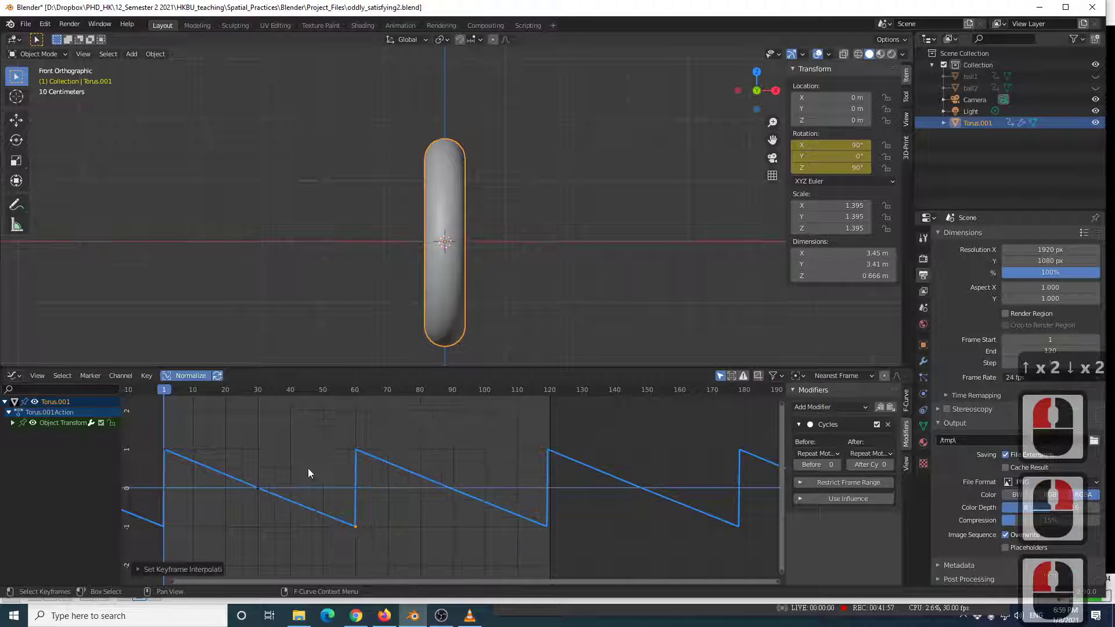
{"action": "right_click", "coordinate": [256, 486]}
{"action": "mouse_move", "coordinate": [274, 479]}
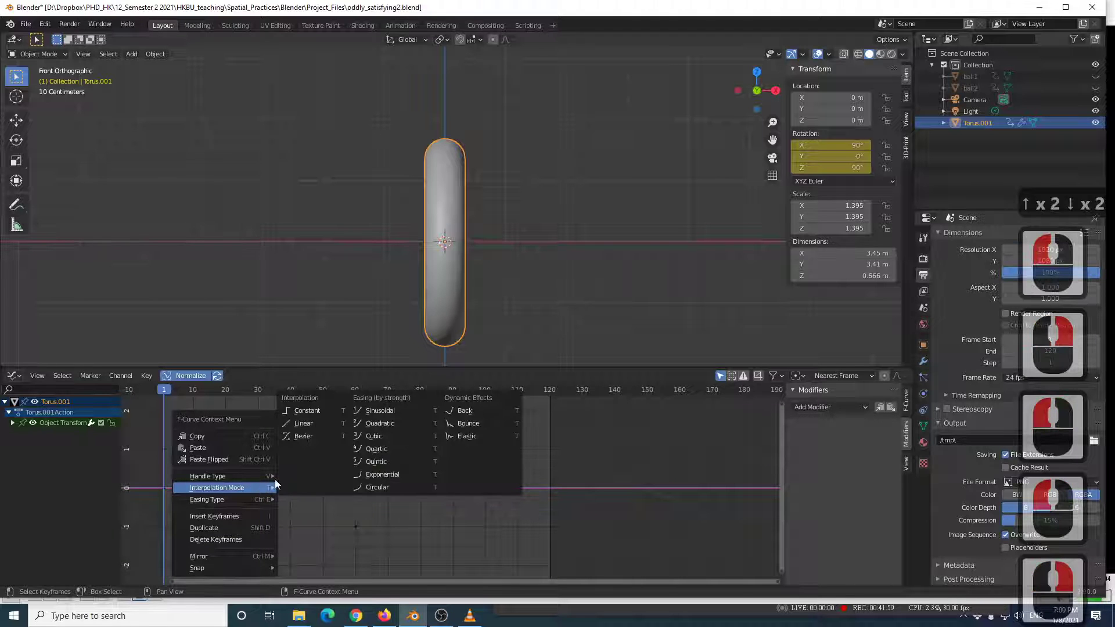
{"action": "left_click", "coordinate": [298, 426]}
{"action": "key", "text": "shift+e"}
{"action": "left_click", "coordinate": [163, 446]}
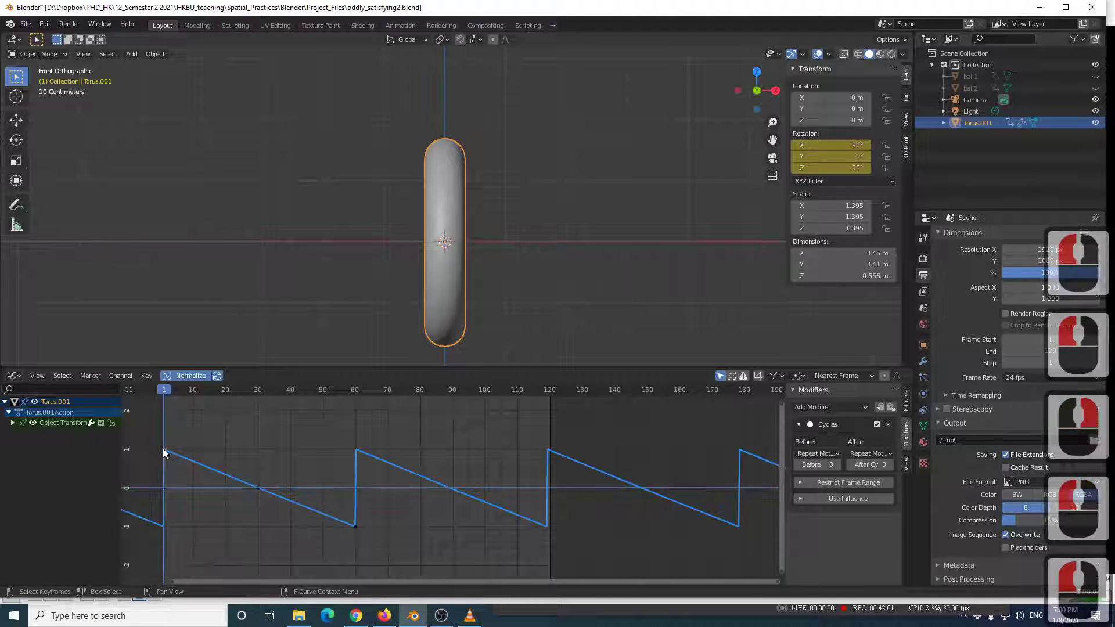
{"action": "right_click", "coordinate": [162, 448]}
{"action": "mouse_move", "coordinate": [163, 449]}
{"action": "left_click", "coordinate": [200, 473]}
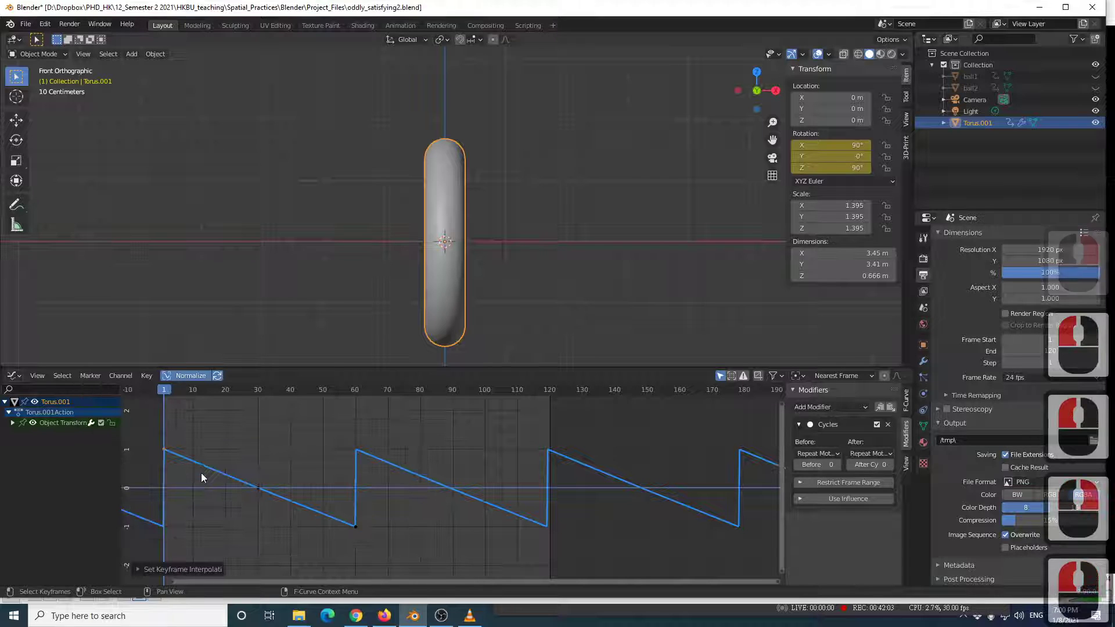
Remove the Cycles modifier from the torus's rotation curve and play back the result.
{"action": "left_click", "coordinate": [888, 426]}
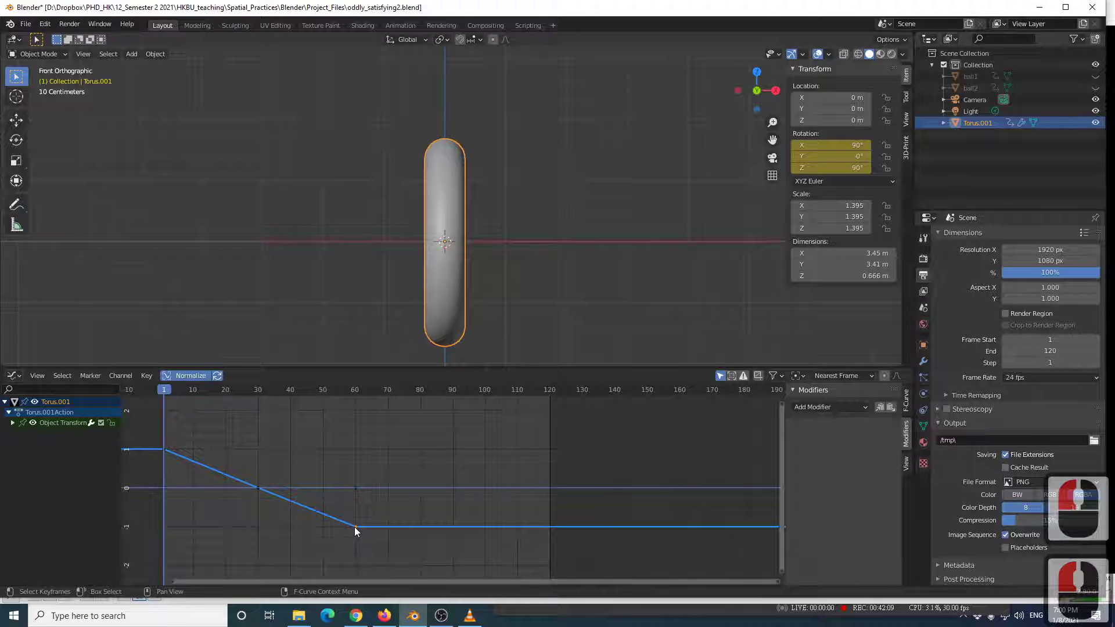
{"action": "key", "text": "space"}
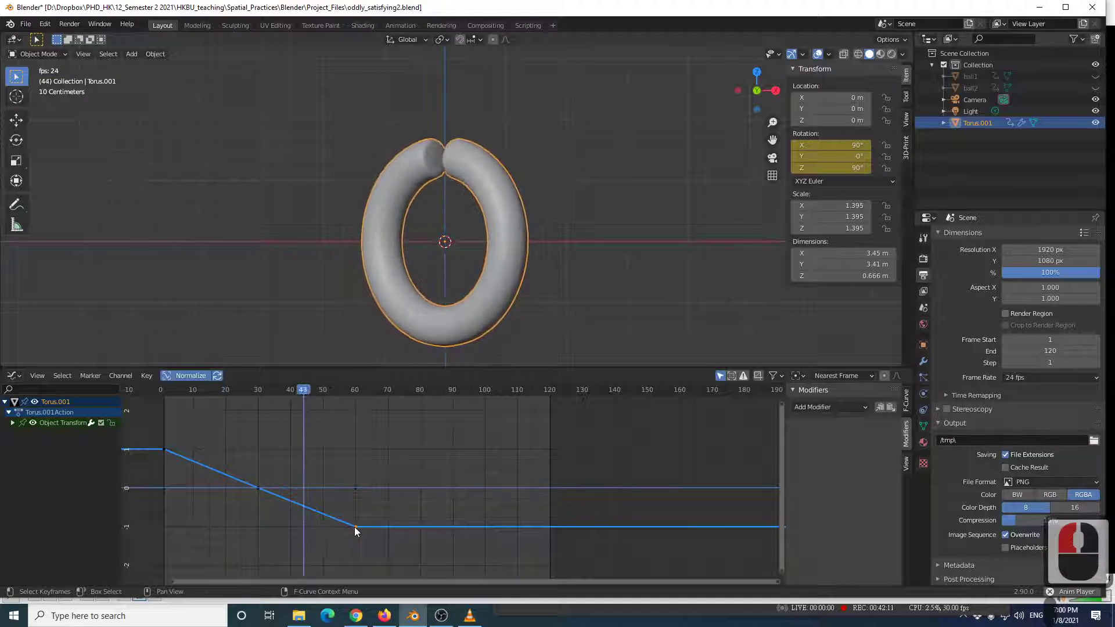
{"action": "key", "text": "space"}
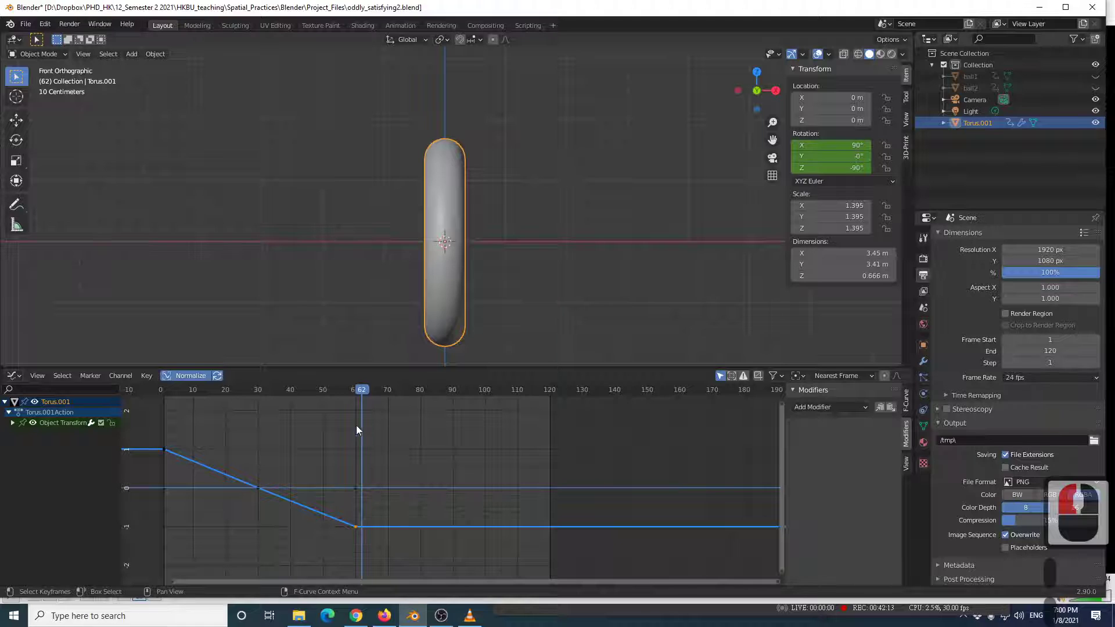
Check the torus's Z rotation value at frame 60.
{"action": "left_click_drag", "start_coordinate": [354, 389], "coordinate": [357, 391]}
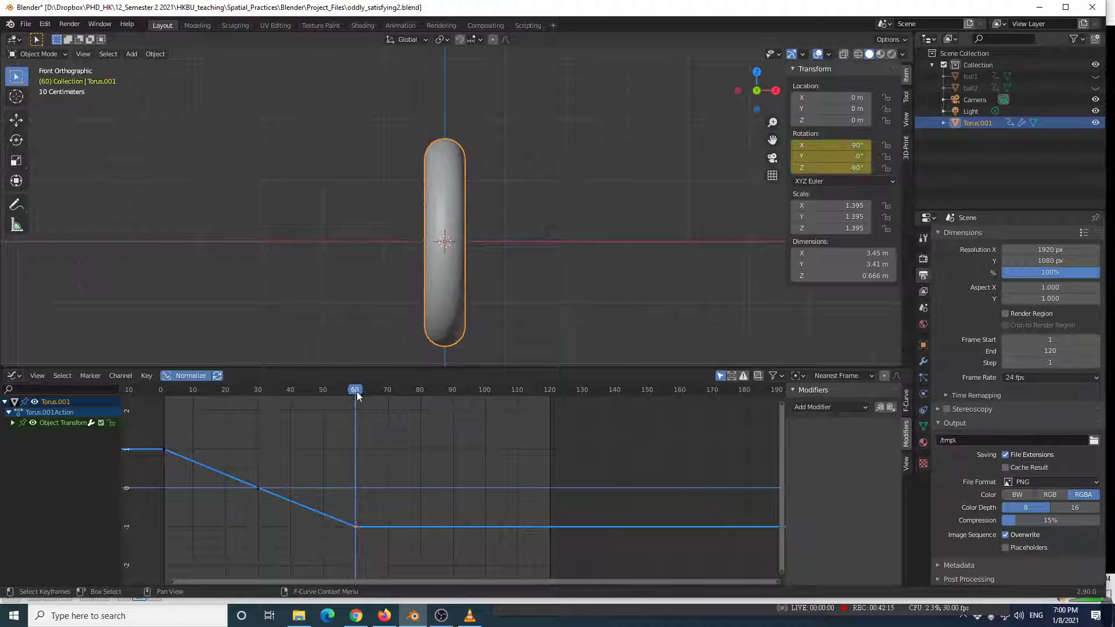
{"action": "left_click", "coordinate": [835, 167]}
{"action": "type", "text": "-90d"}
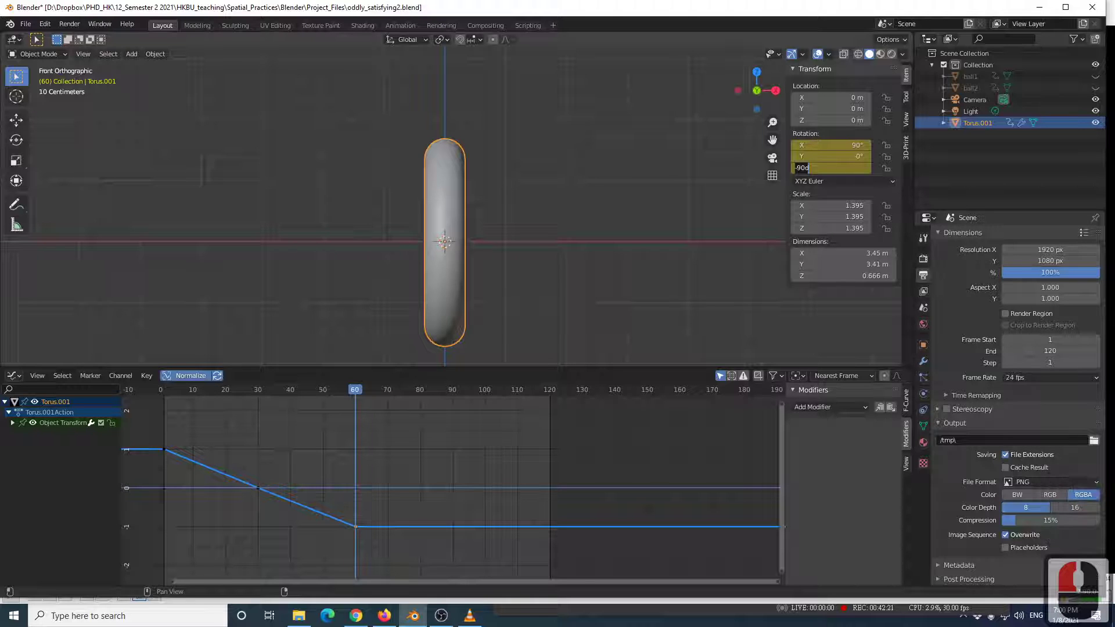
{"action": "key", "text": "Return"}
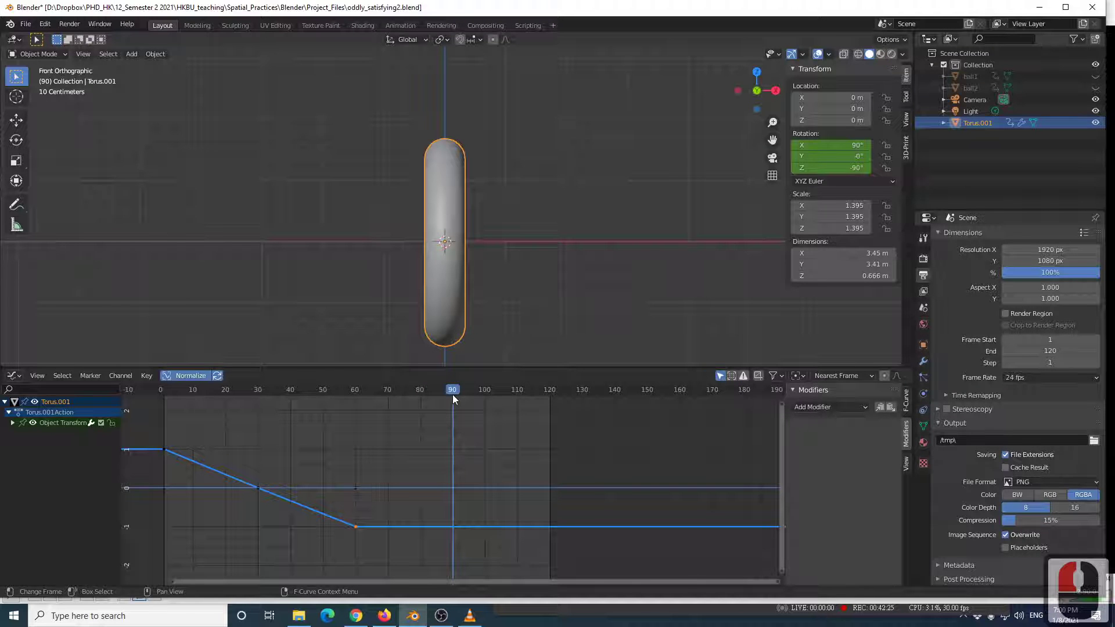
Try keyframing the torus's Z rotation at -180° on frame 90.
{"action": "mouse_move", "coordinate": [452, 395]}
{"action": "left_mouse_down"}
{"action": "mouse_move", "coordinate": [261, 408]}
{"action": "mouse_move", "coordinate": [357, 418]}
{"action": "mouse_move", "coordinate": [454, 394]}
{"action": "left_mouse_up"}
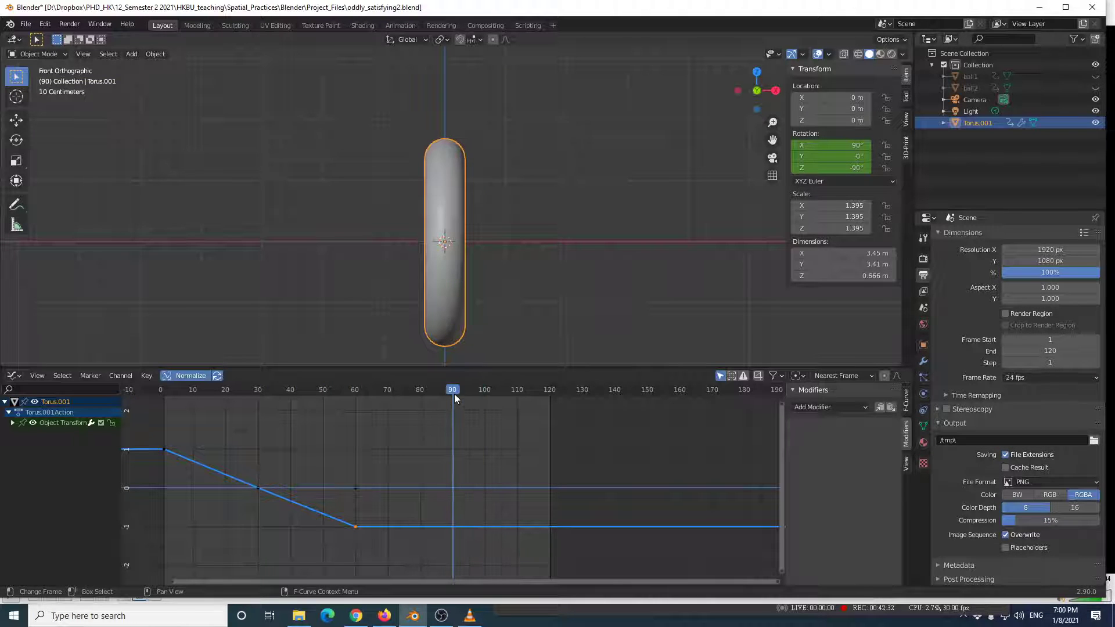
{"action": "left_click", "coordinate": [850, 170]}
{"action": "type", "text": "180"}
{"action": "key", "text": "Return"}
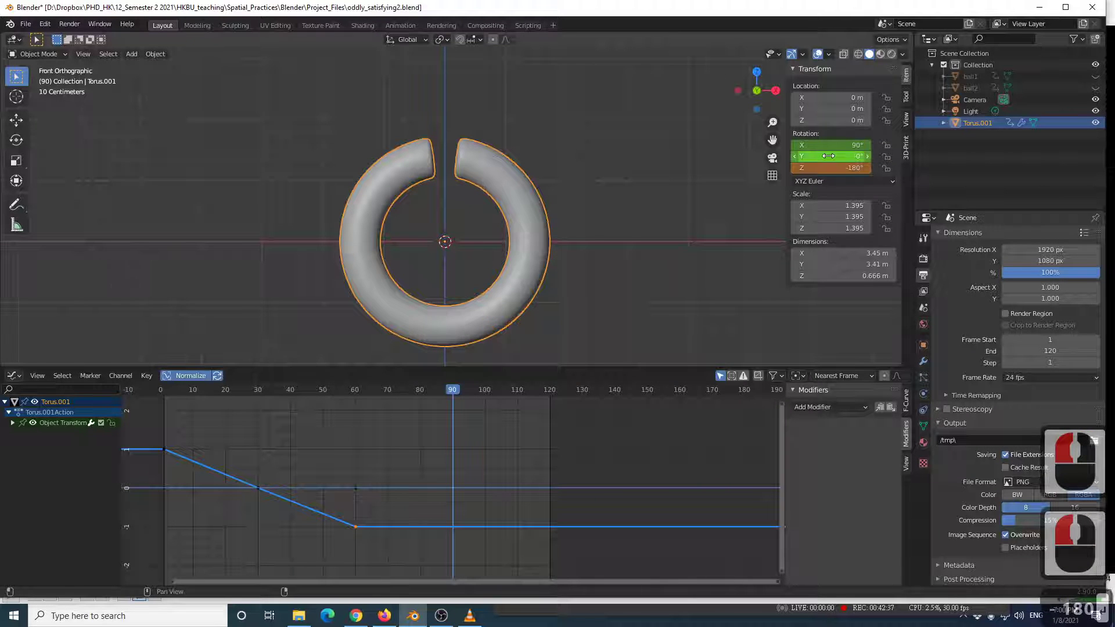
{"action": "right_click", "coordinate": [828, 156]}
{"action": "left_click", "coordinate": [839, 164]}
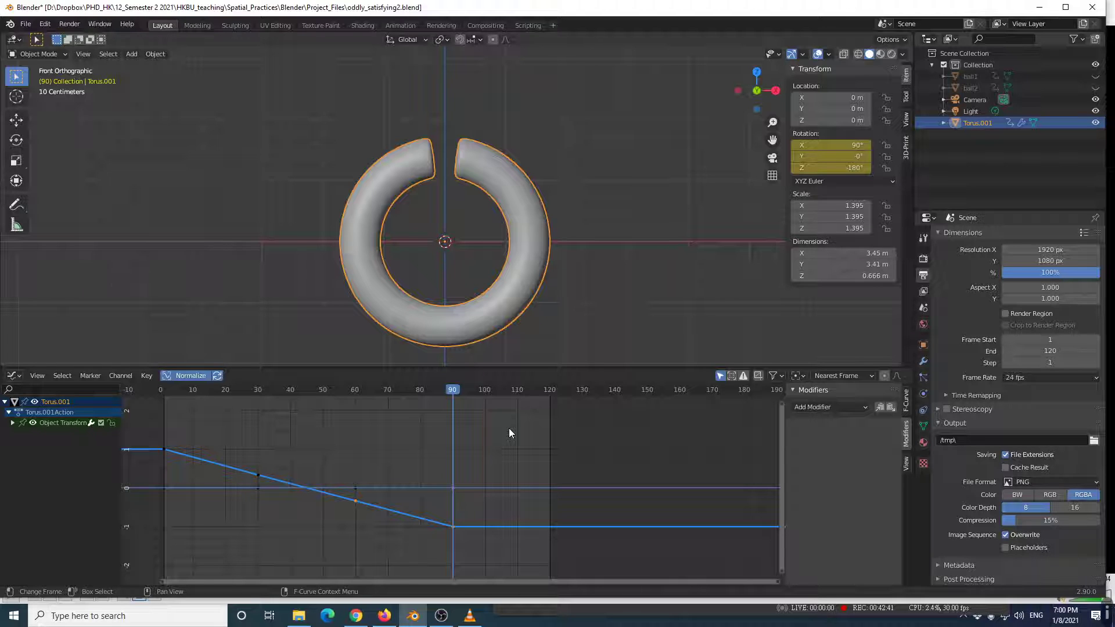
{"action": "key", "text": "ctrl+z"}
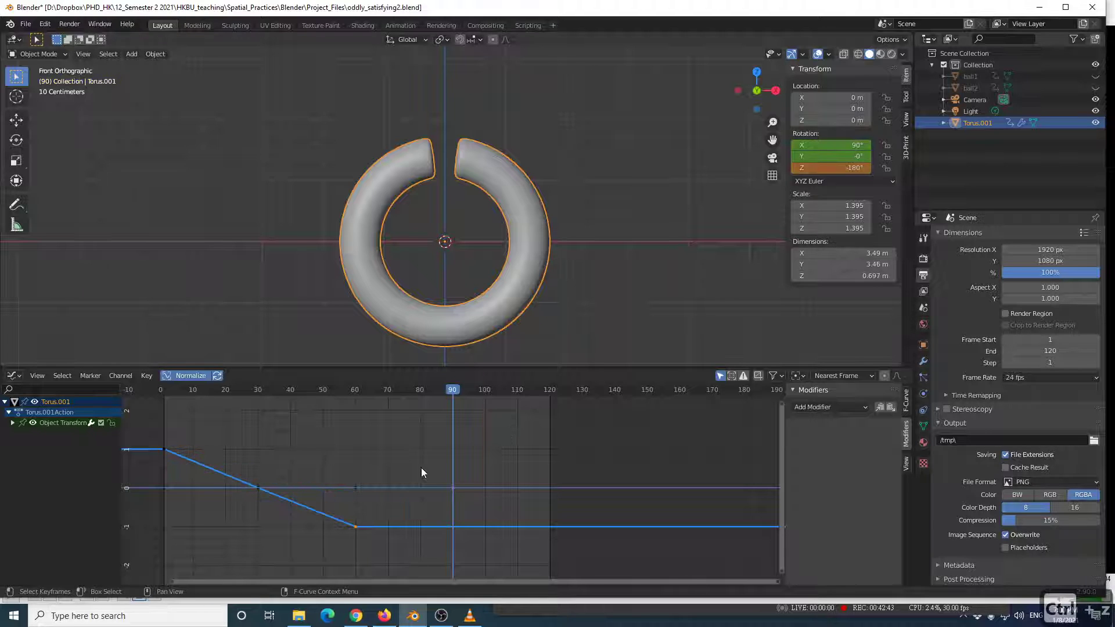
Play the animation and undo the recent frame and rotation changes, keeping the Cycles modifier removed.
{"action": "key", "text": "alt+Tab"}
{"action": "key", "text": "alt+Tab"}
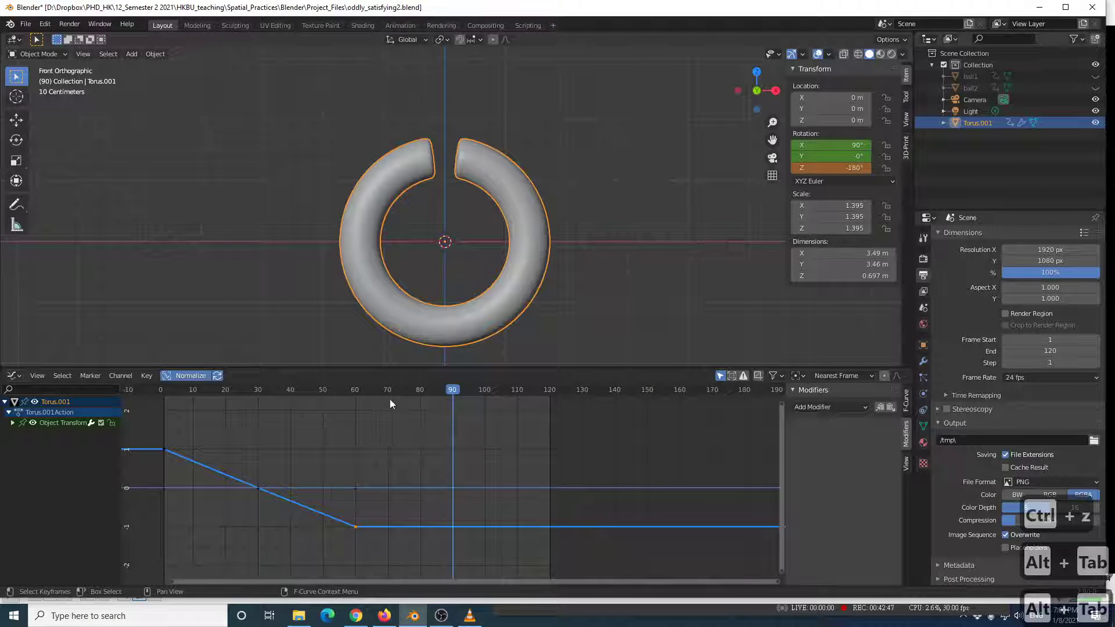
{"action": "key", "text": "space"}
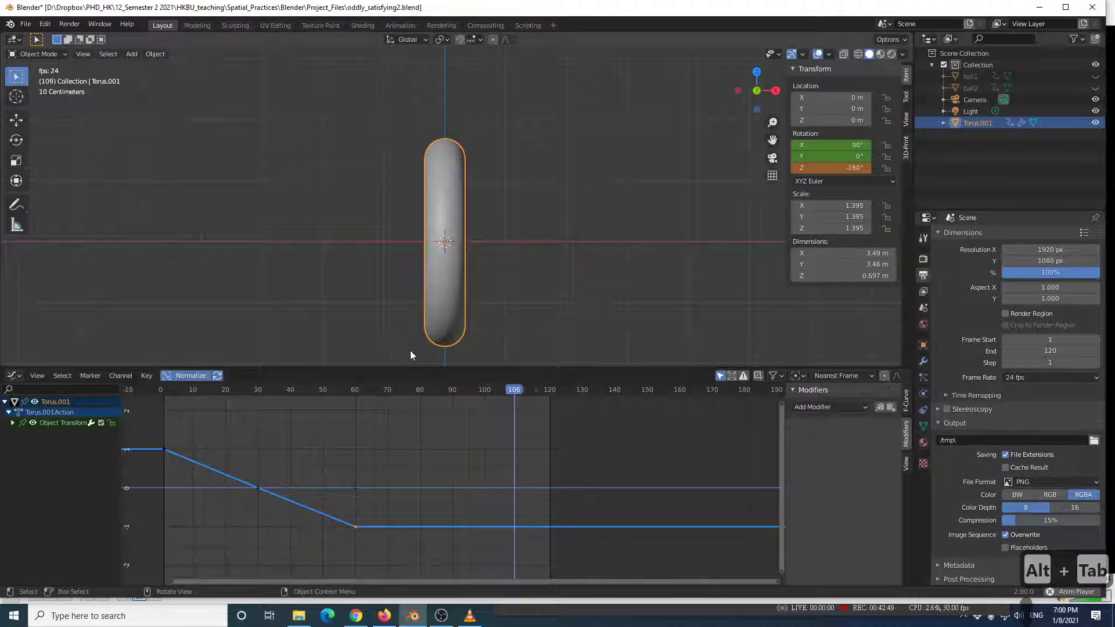
{"action": "key", "text": "space"}
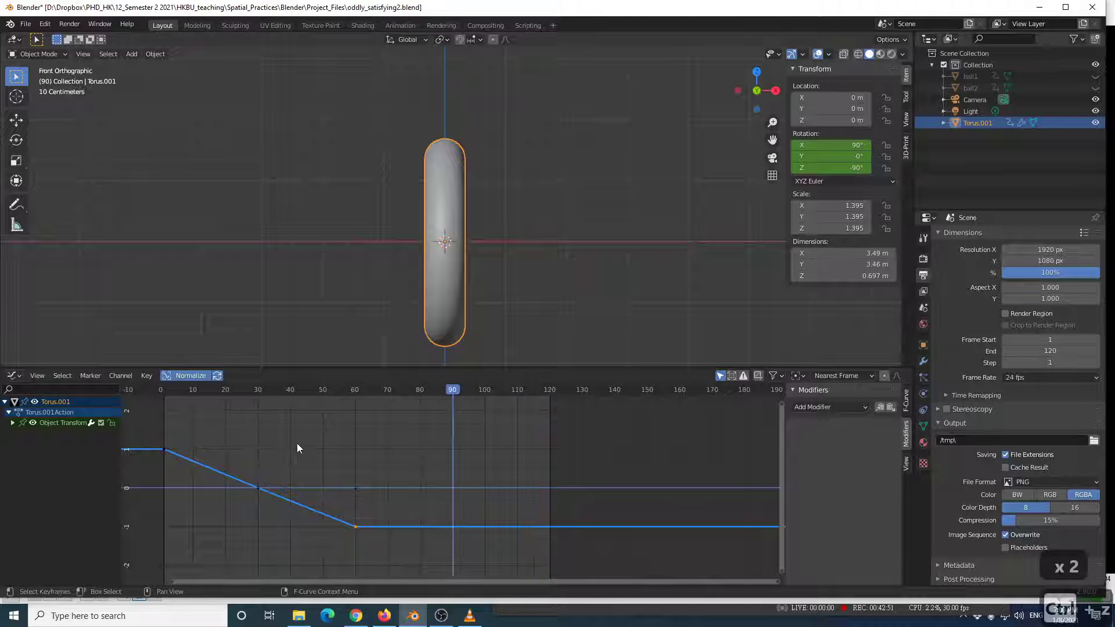
{"action": "key", "text": "ctrl+z"}
{"action": "key", "text": "ctrl+z"}
{"action": "key", "text": "ctrl+z"}
{"action": "key", "text": "ctrl+z"}
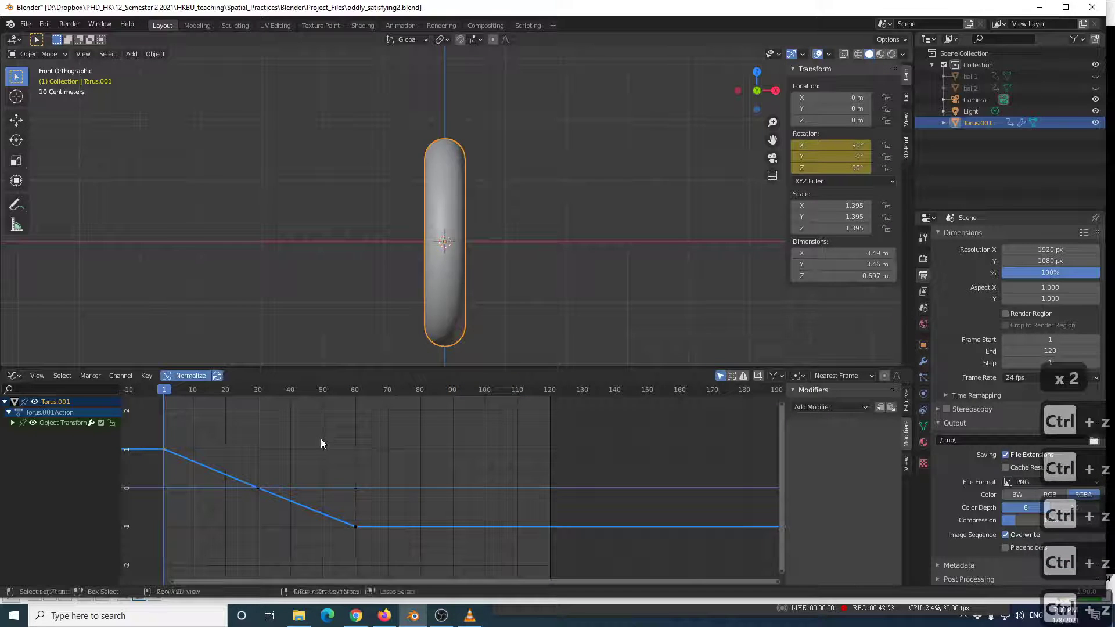
At frame 90, set the torus's Z rotation to -180° and insert a rotation keyframe.
{"action": "left_click_drag", "start_coordinate": [336, 391], "coordinate": [445, 393]}
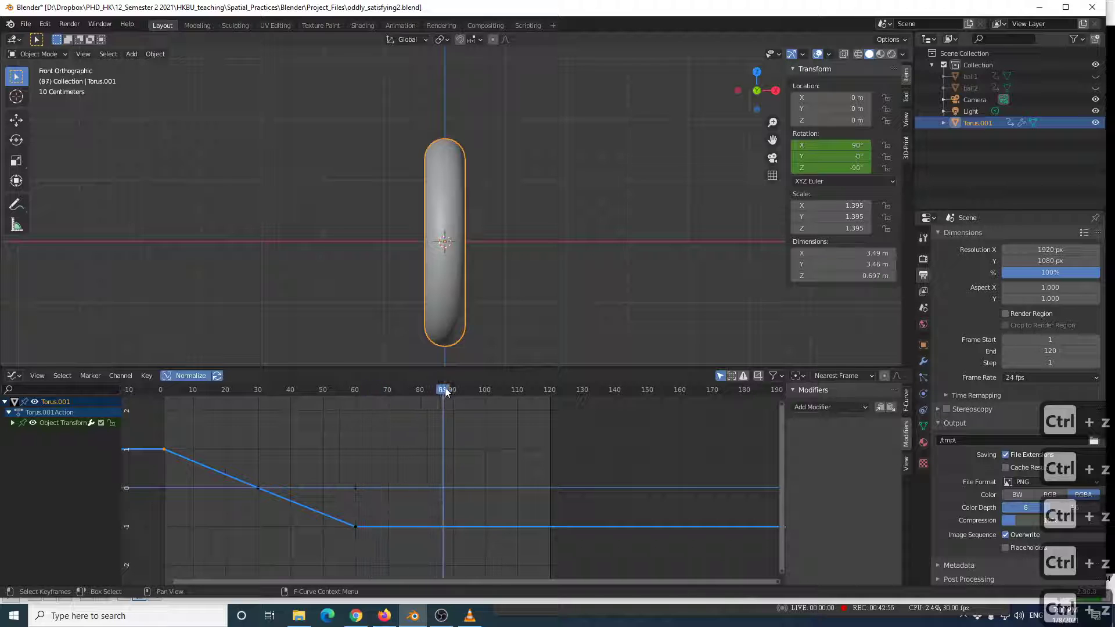
{"action": "double_click", "coordinate": [821, 168]}
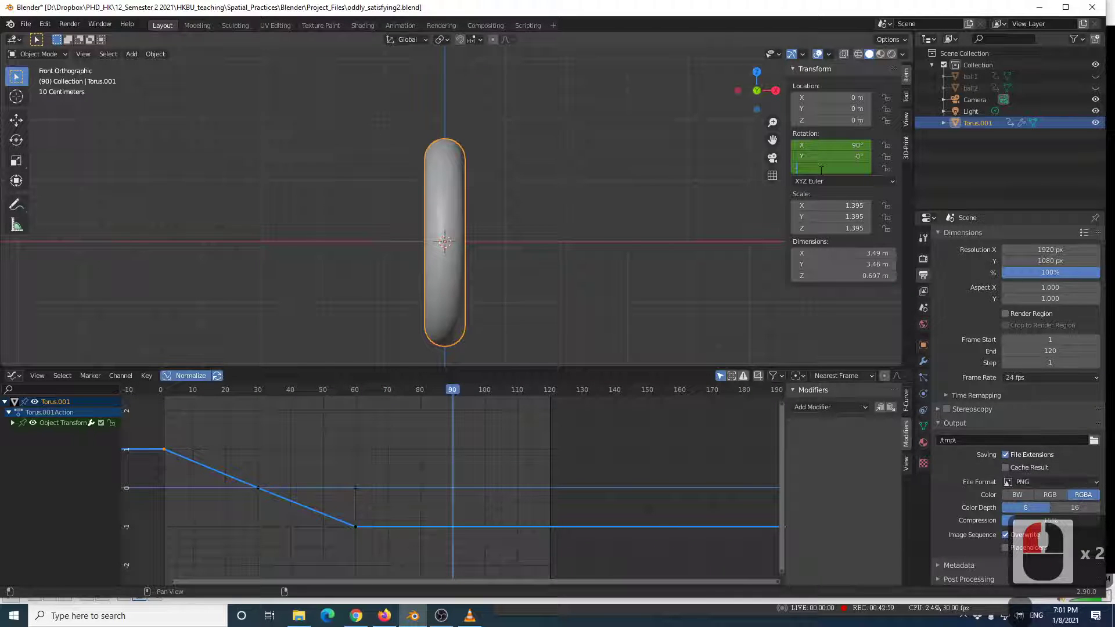
{"action": "type", "text": "-180"}
{"action": "key", "text": "Return"}
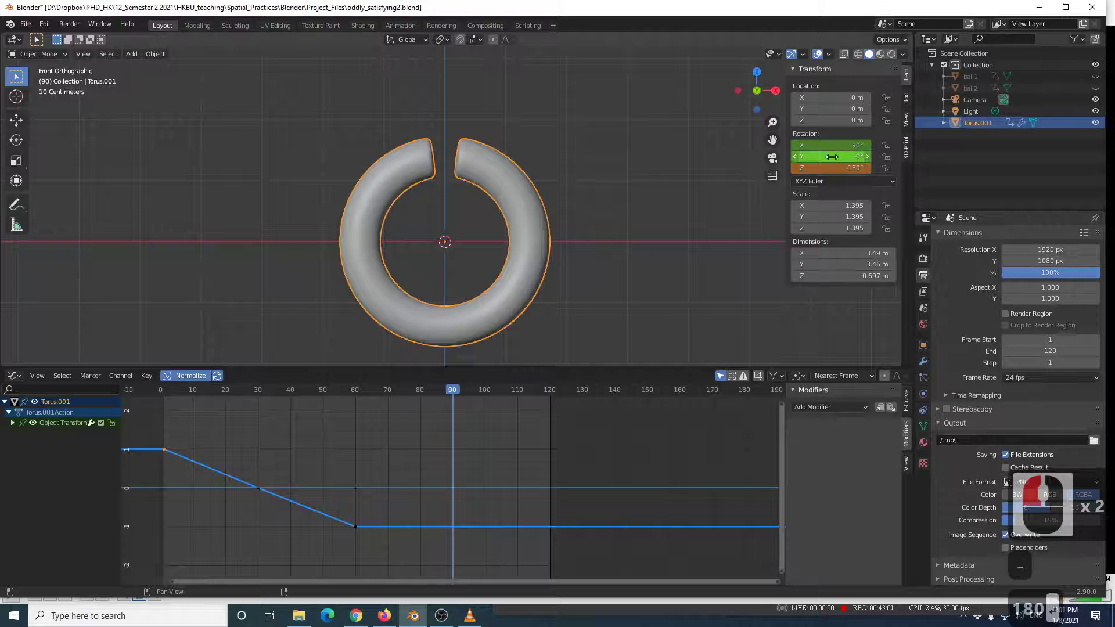
{"action": "key", "text": "i"}
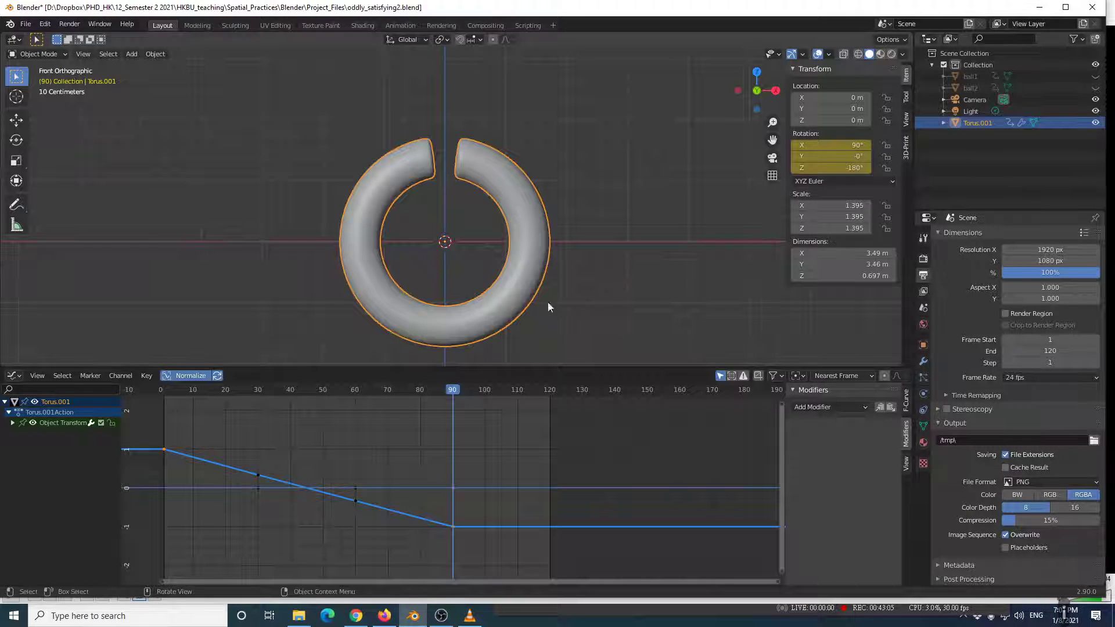
At frame 120, set the torus's Z rotation to -270° and insert a rotation keyframe.
{"action": "left_click_drag", "start_coordinate": [448, 390], "coordinate": [549, 375]}
{"action": "double_click", "coordinate": [819, 168]}
{"action": "type", "text": "-270"}
{"action": "key", "text": "Return"}
{"action": "key", "text": "i"}
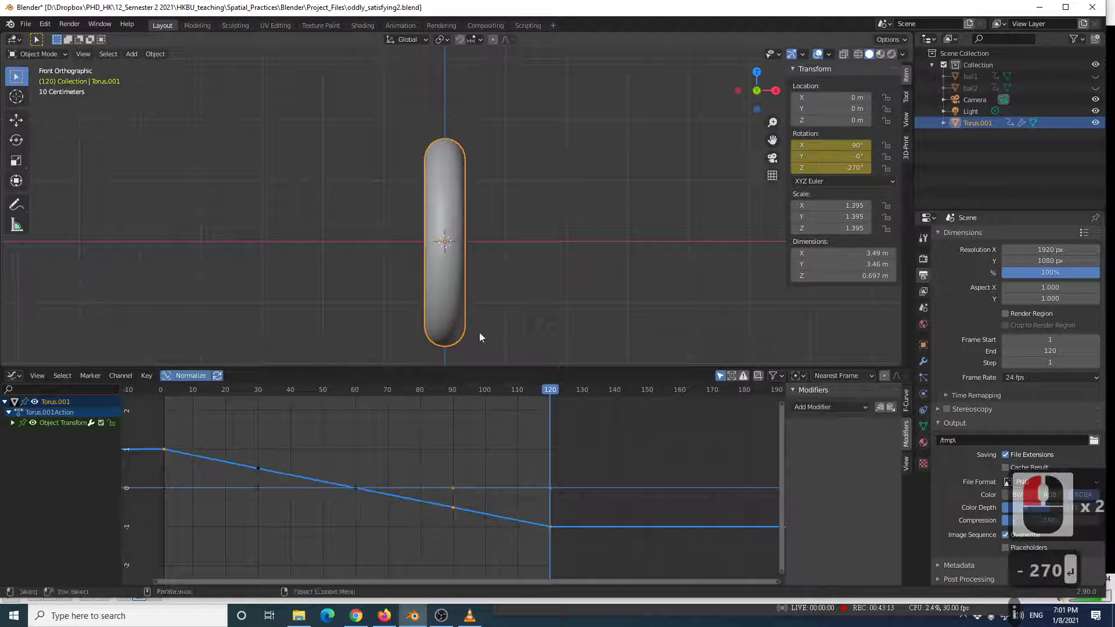
Play the animation in perspective and unhide ball1 and ball2 to view them moving with the torus.
{"action": "key", "text": "space"}
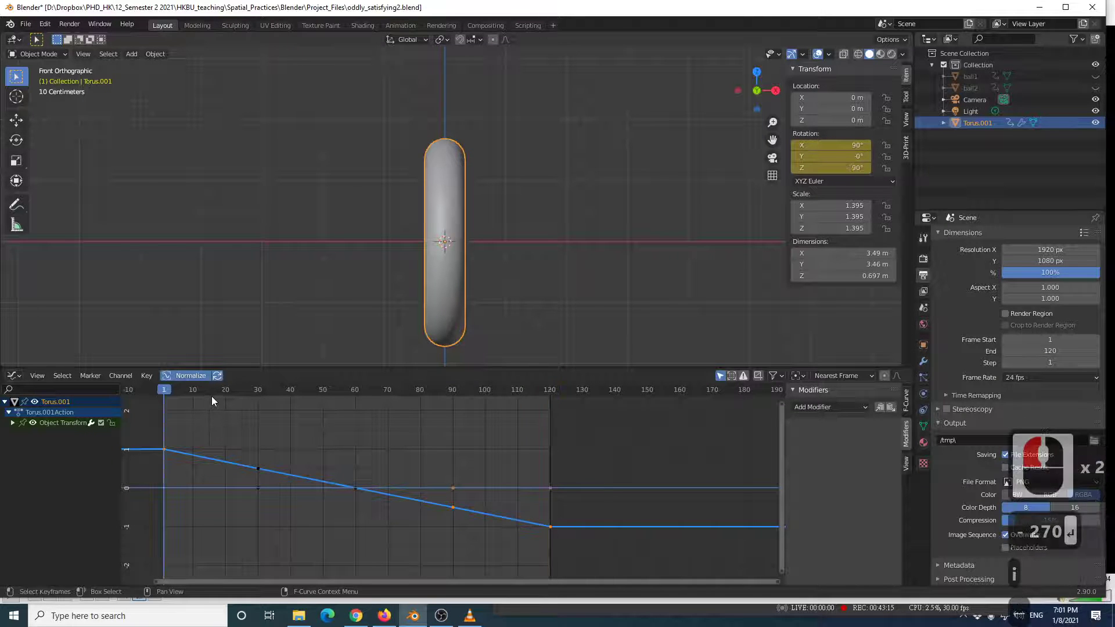
{"action": "middle_click_drag", "start_coordinate": [367, 251], "coordinate": [799, 132]}
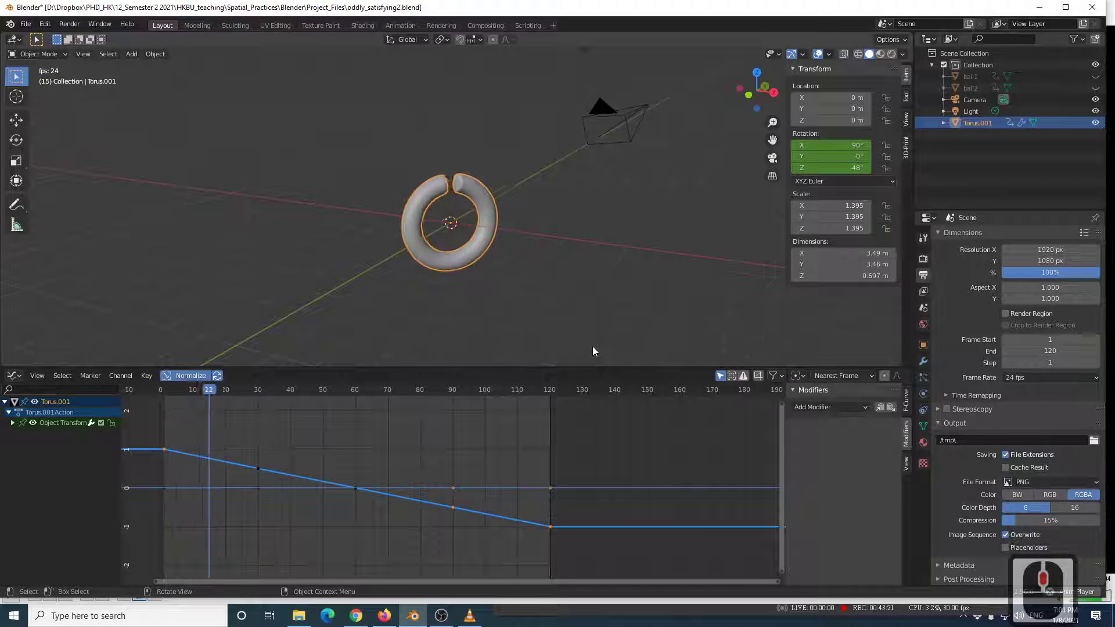
{"action": "left_click", "coordinate": [1095, 87]}
{"action": "left_click", "coordinate": [1096, 76]}
{"action": "left_click", "coordinate": [634, 242]}
{"action": "middle_click_drag", "start_coordinate": [634, 243], "coordinate": [561, 273]}
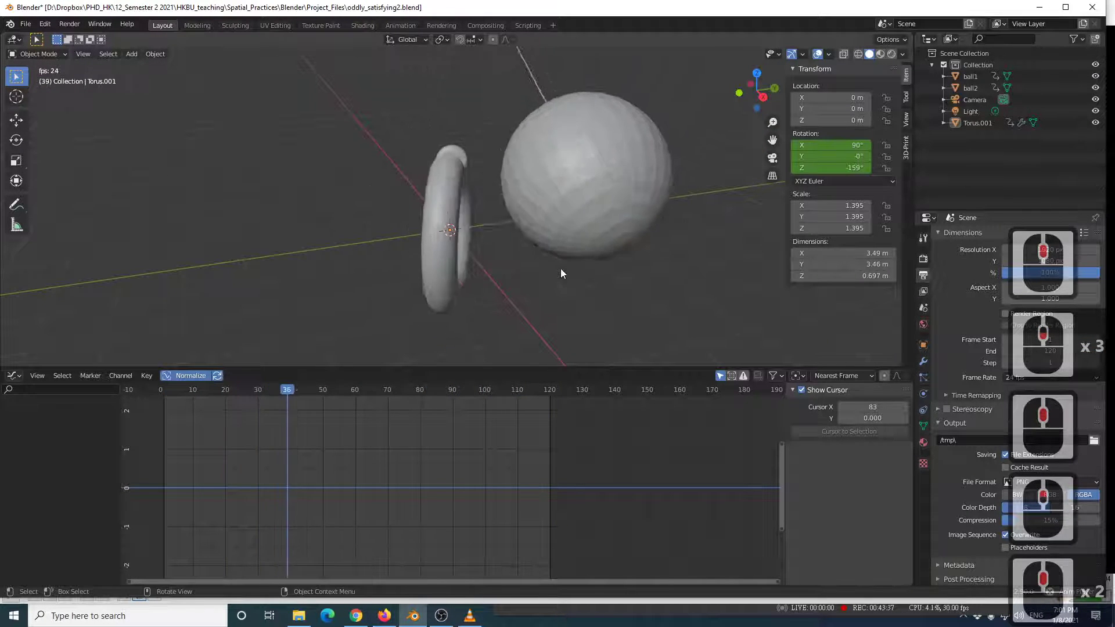
Set the torus's selected rotation keyframes to Bezier interpolation and pull the incoming handle at frame 120 downward on the Z rotation curve.
{"action": "middle_click_drag", "start_coordinate": [666, 263], "coordinate": [518, 231]}
{"action": "key", "text": "space"}
{"action": "left_click", "coordinate": [517, 231]}
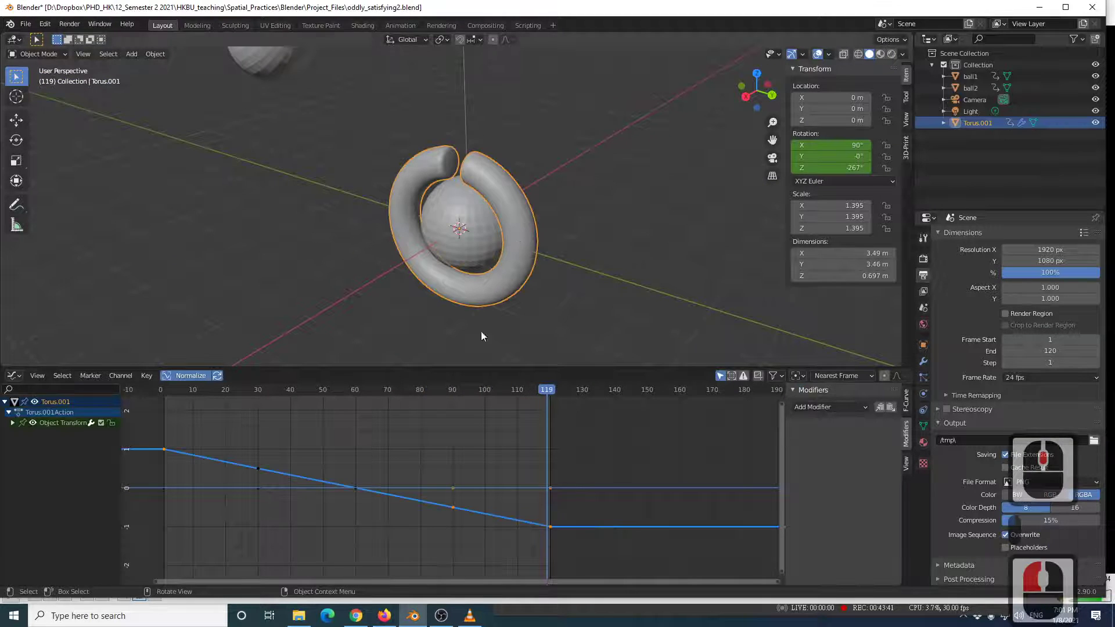
{"action": "scroll", "coordinate": [354, 537], "scroll_direction": "down", "scroll_amount": 4}
{"action": "scroll", "coordinate": [367, 524], "scroll_direction": "up", "scroll_amount": 5}
{"action": "scroll", "coordinate": [534, 514], "scroll_direction": "down", "scroll_amount": 2}
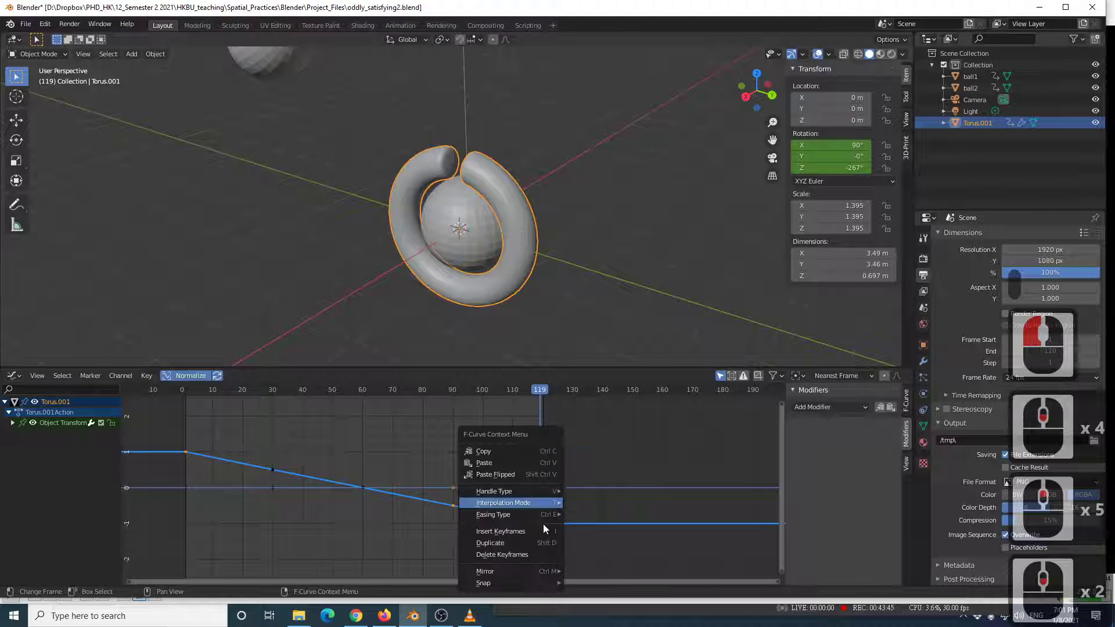
{"action": "right_click", "coordinate": [542, 523]}
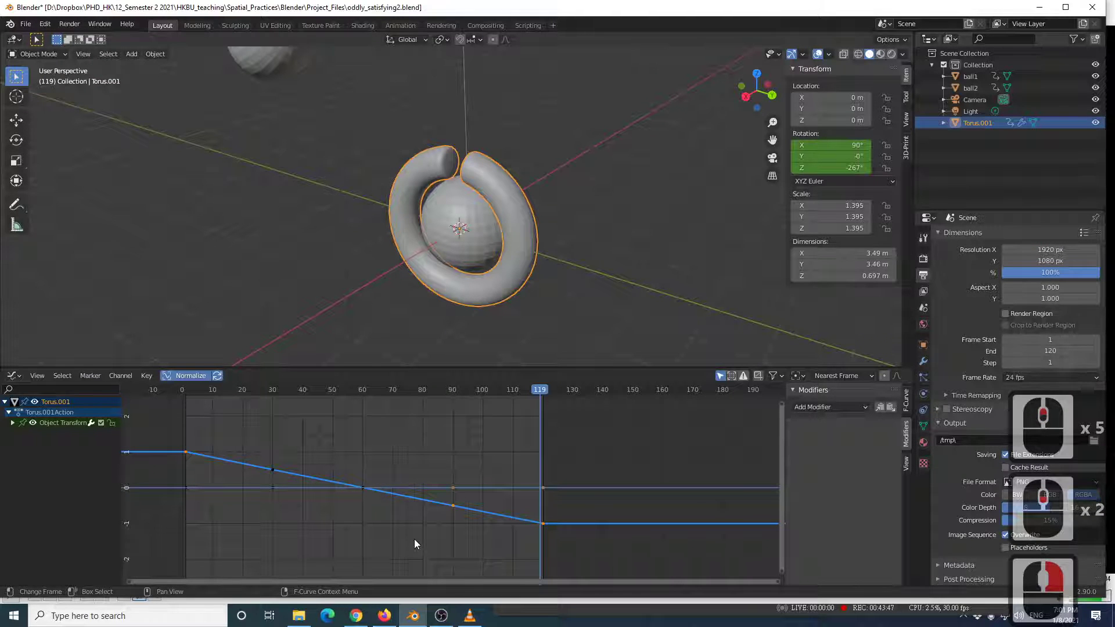
{"action": "scroll", "coordinate": [443, 533], "scroll_direction": "up", "scroll_amount": 2}
{"action": "middle_click_drag", "start_coordinate": [443, 538], "coordinate": [458, 517]}
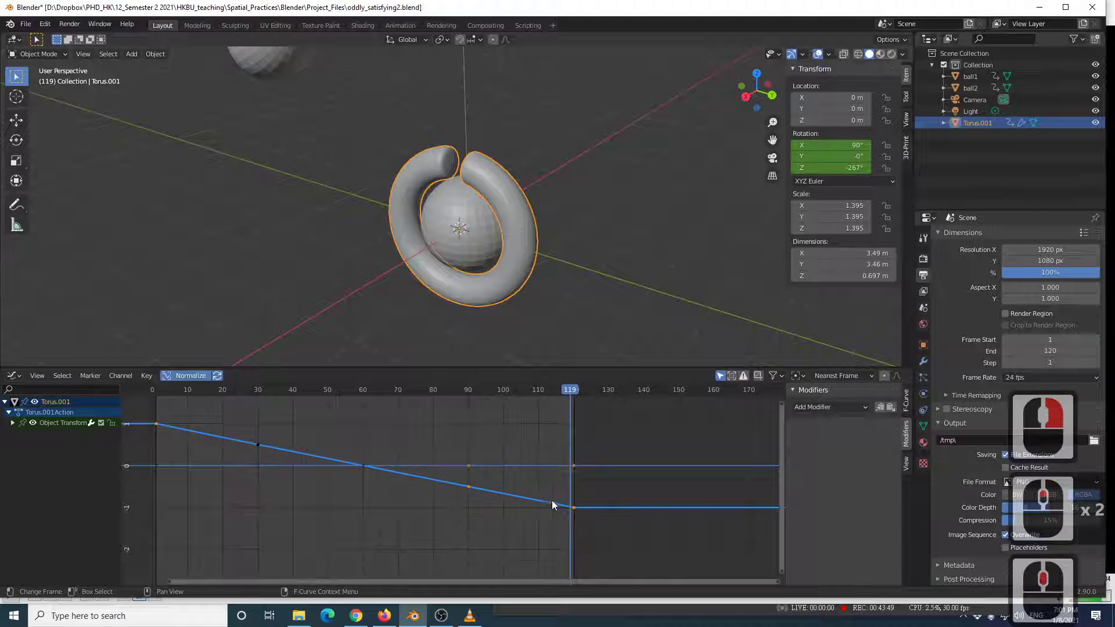
{"action": "scroll", "coordinate": [580, 514], "scroll_direction": "up", "scroll_amount": 2}
{"action": "right_click", "coordinate": [604, 512]}
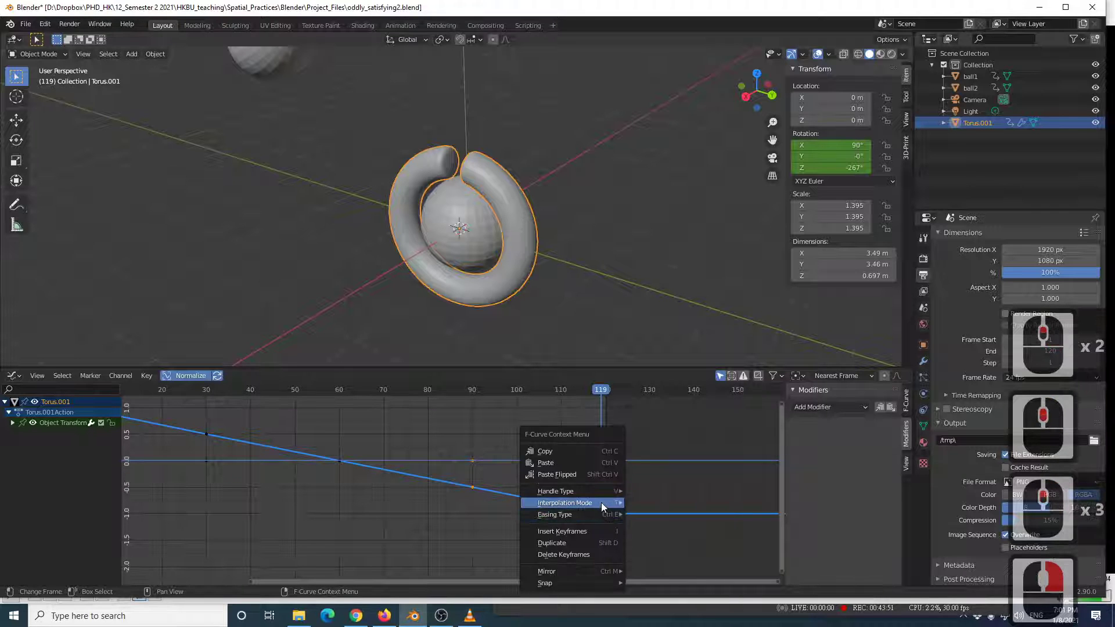
{"action": "mouse_move", "coordinate": [602, 505]}
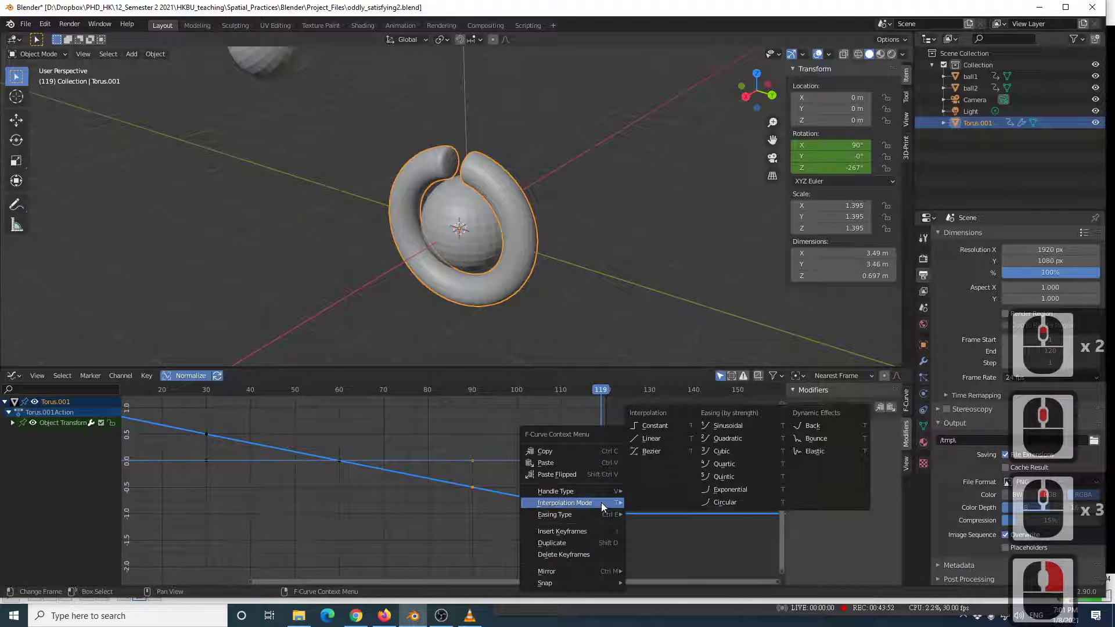
{"action": "left_click", "coordinate": [658, 453]}
{"action": "left_click_drag", "start_coordinate": [562, 513], "coordinate": [543, 530]}
Select ball1 and play the animation, checking its swing and rotation curve against the torus from different angles.
{"action": "left_click", "coordinate": [288, 70]}
{"action": "scroll", "coordinate": [288, 71], "scroll_direction": "down", "scroll_amount": 3}
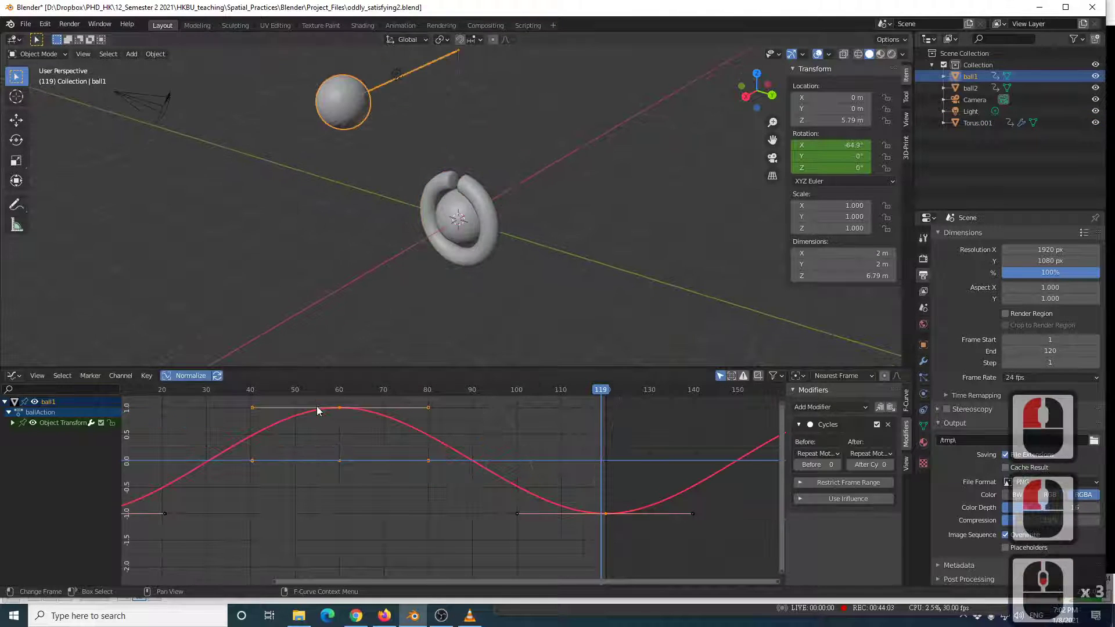
{"action": "key", "text": "space"}
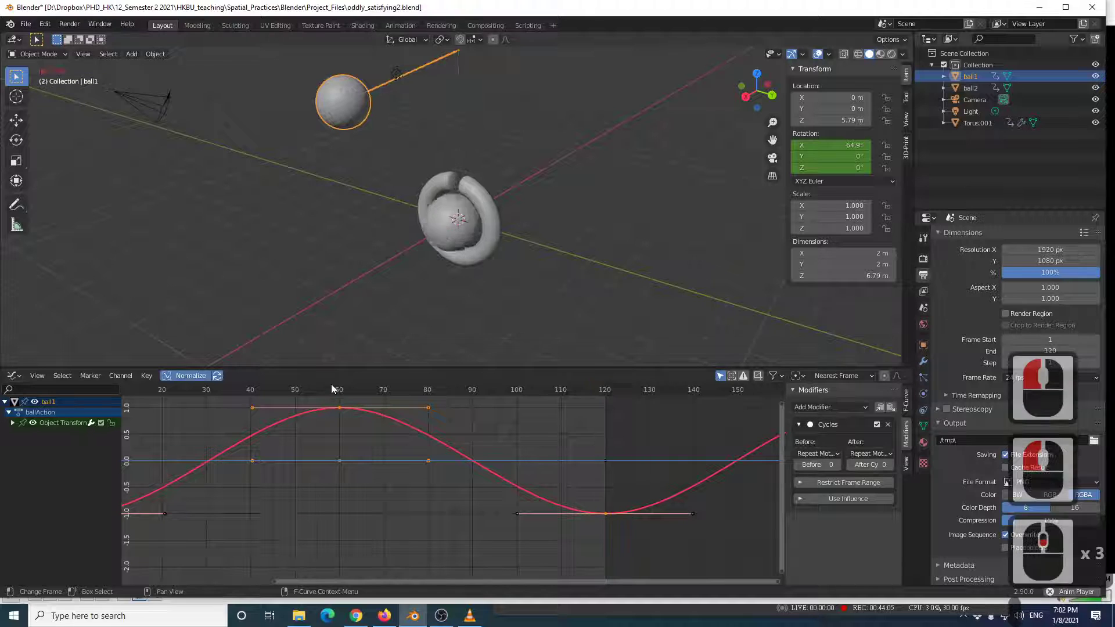
{"action": "scroll", "coordinate": [360, 326], "scroll_direction": "down", "scroll_amount": 4}
{"action": "middle_click_drag", "start_coordinate": [433, 266], "coordinate": [521, 230]}
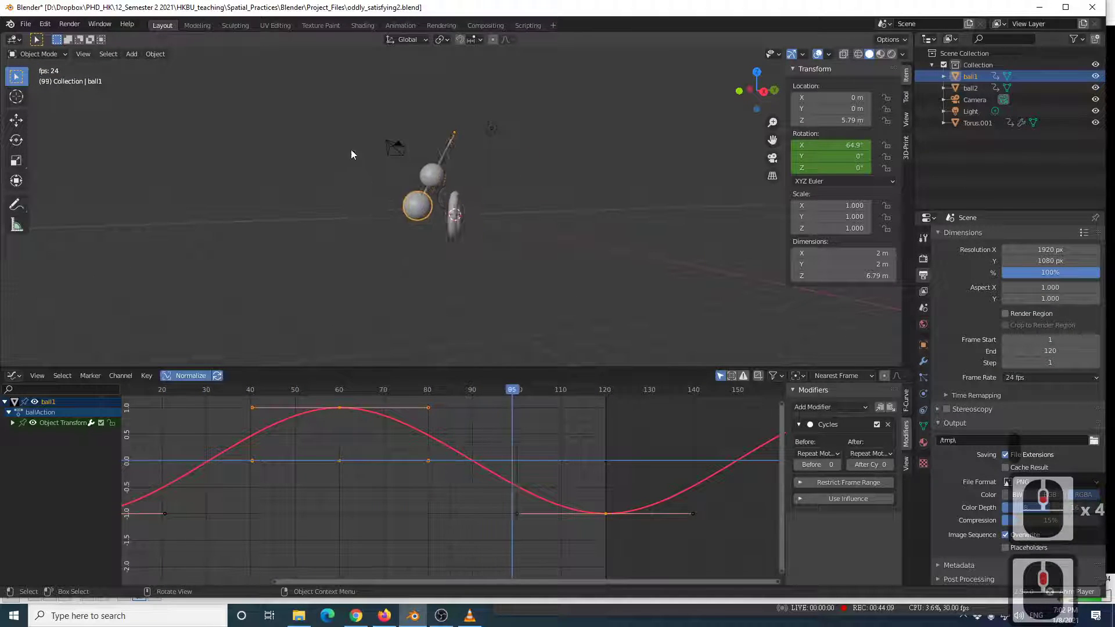
{"action": "scroll", "coordinate": [499, 287], "scroll_direction": "up", "scroll_amount": 5}
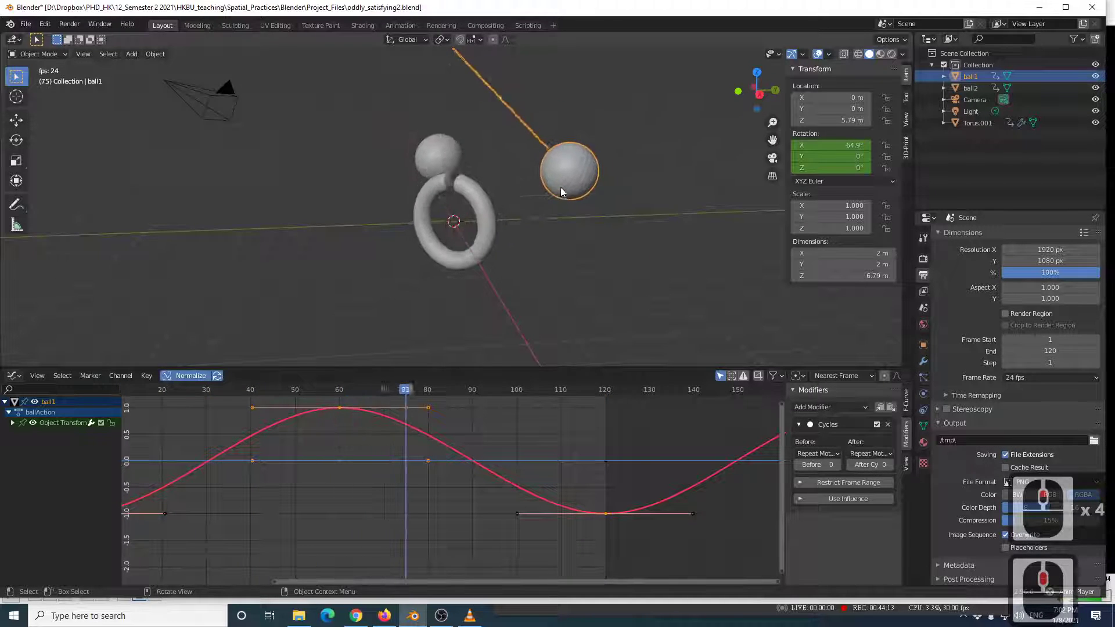
{"action": "key", "text": "space"}
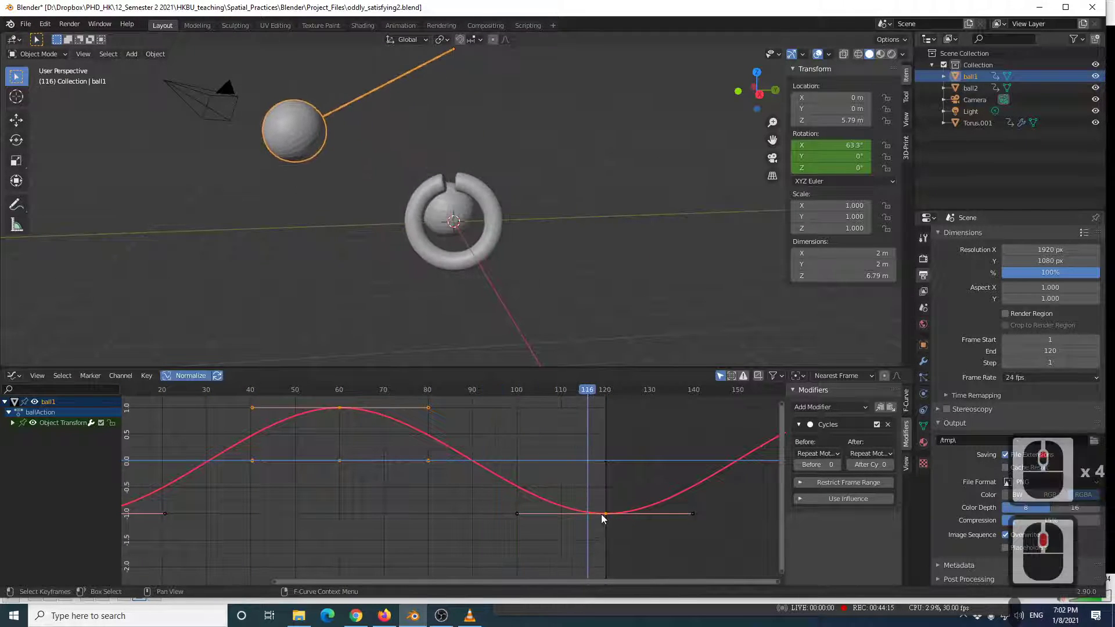
Try linear interpolation on ball1's rotation keyframes, play the result, and undo the interpolation change.
{"action": "right_click", "coordinate": [604, 513]}
{"action": "mouse_move", "coordinate": [605, 513]}
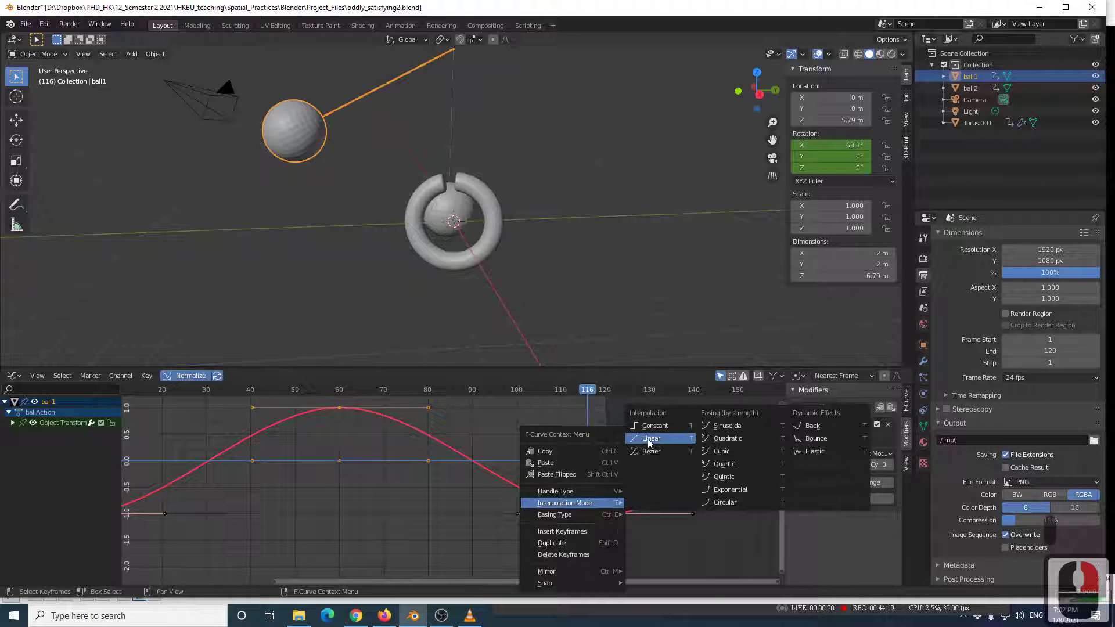
{"action": "left_click", "coordinate": [649, 443]}
{"action": "key", "text": "space"}
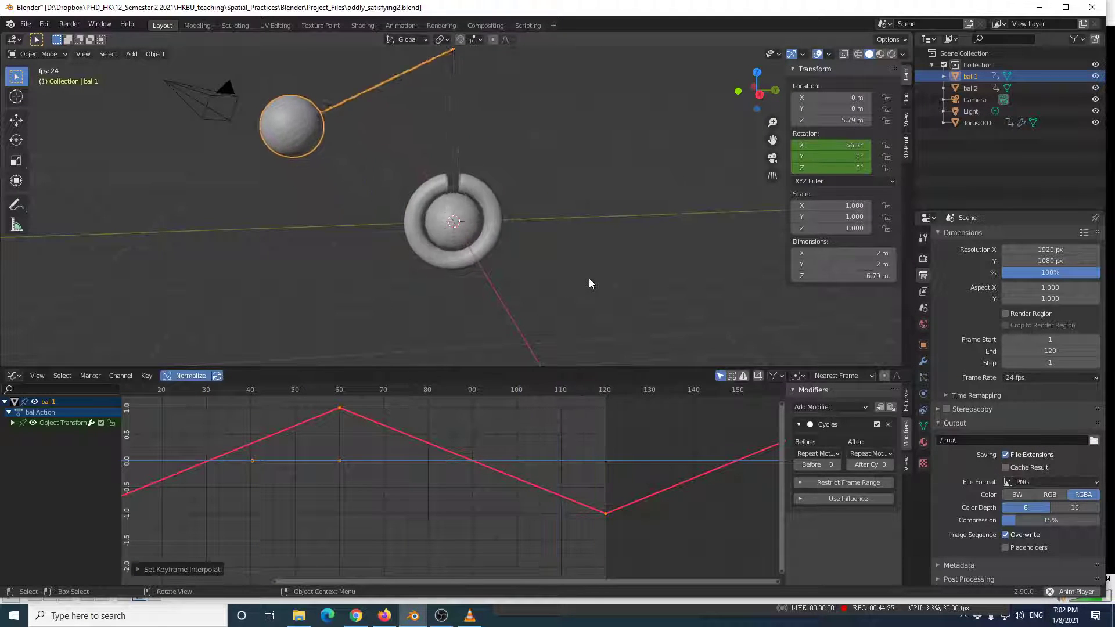
{"action": "key", "text": "space"}
{"action": "key", "text": "ctrl+z"}
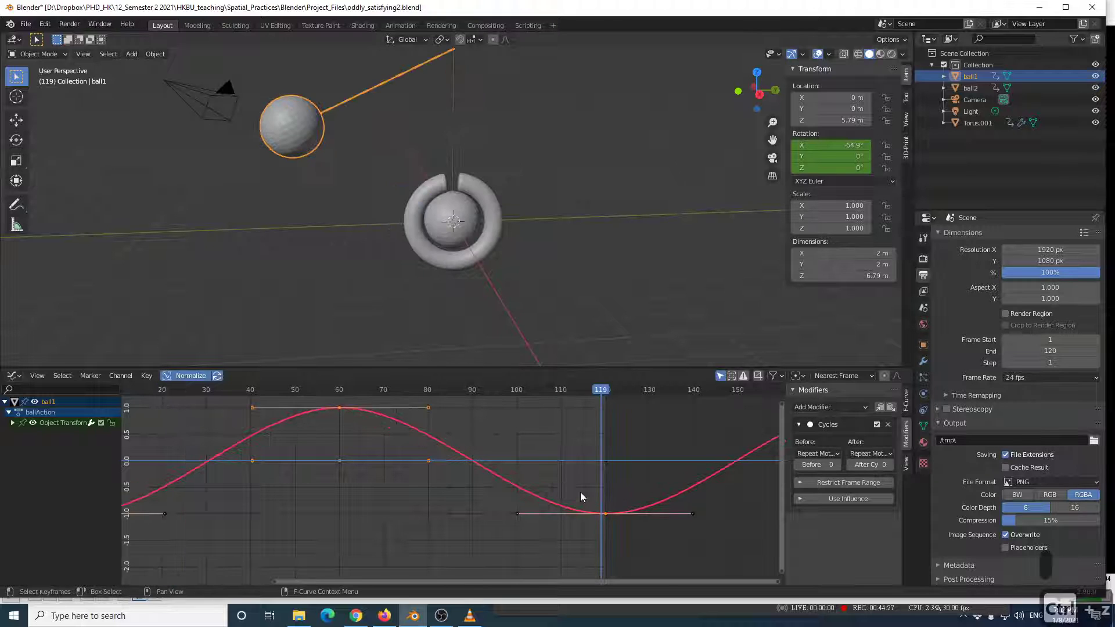
Play the animation, select the torus, and set its selected rotation keyframes to linear interpolation.
{"action": "key", "text": "space"}
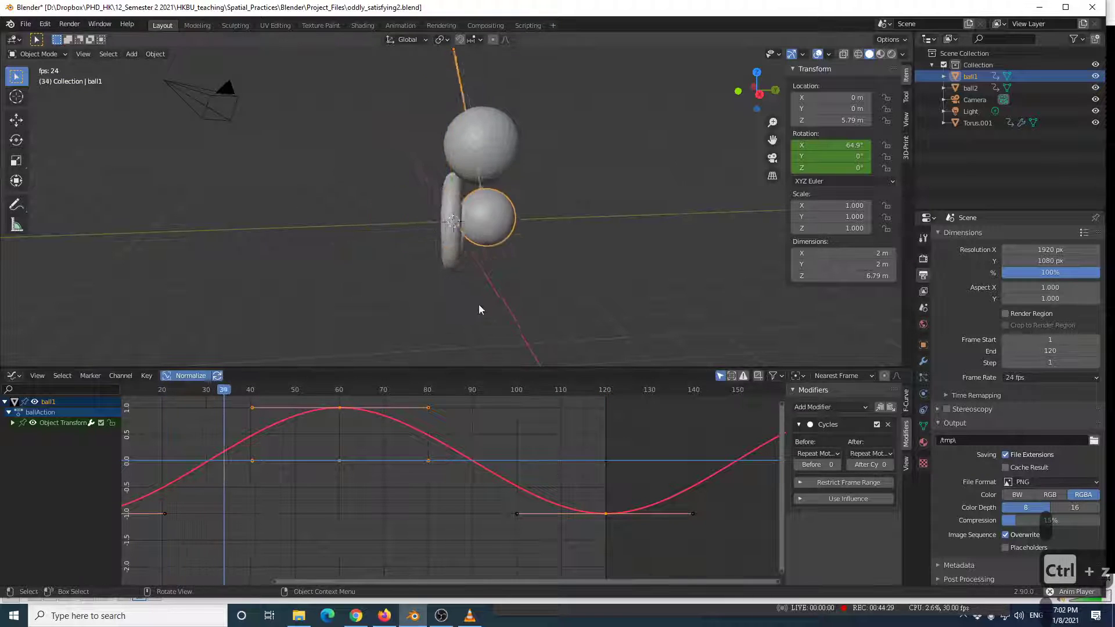
{"action": "left_click", "coordinate": [427, 224]}
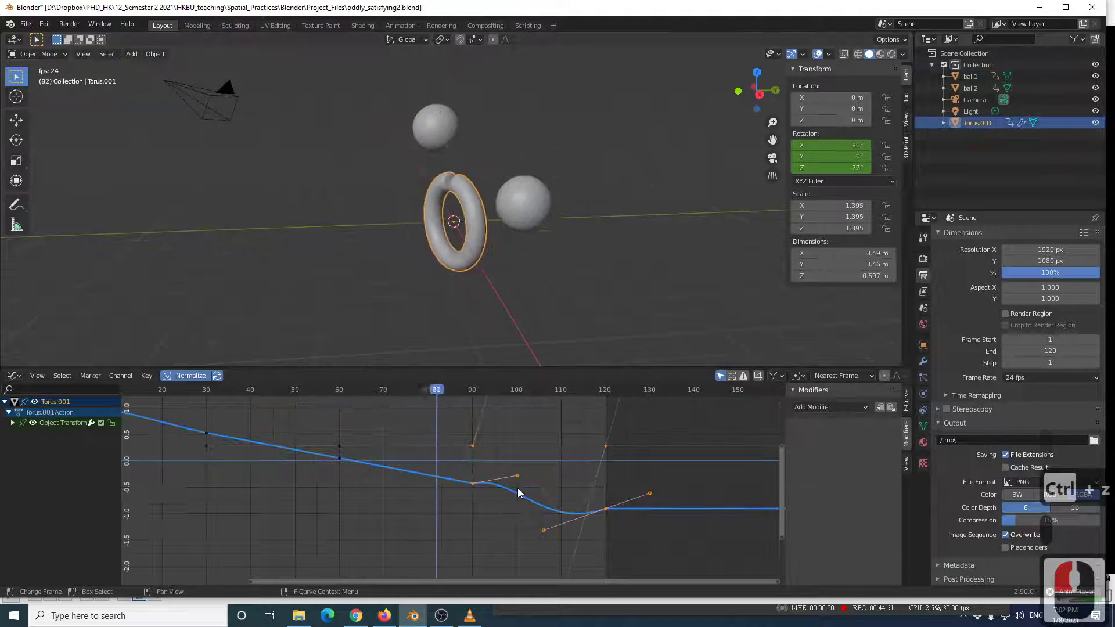
{"action": "key", "text": "space"}
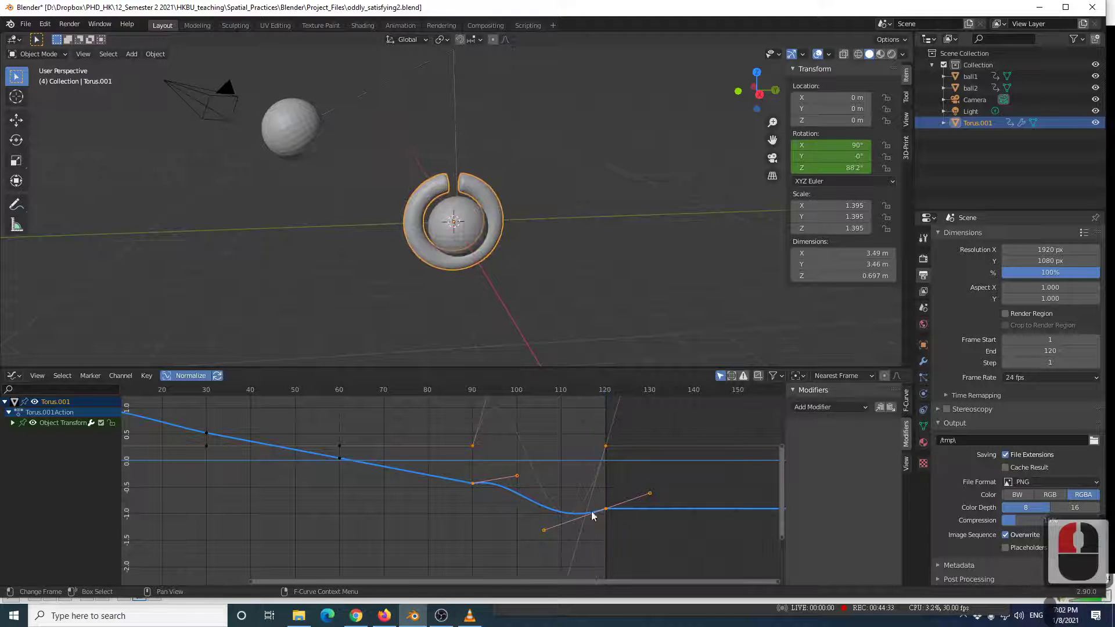
{"action": "right_click", "coordinate": [604, 506]}
{"action": "mouse_move", "coordinate": [603, 506]}
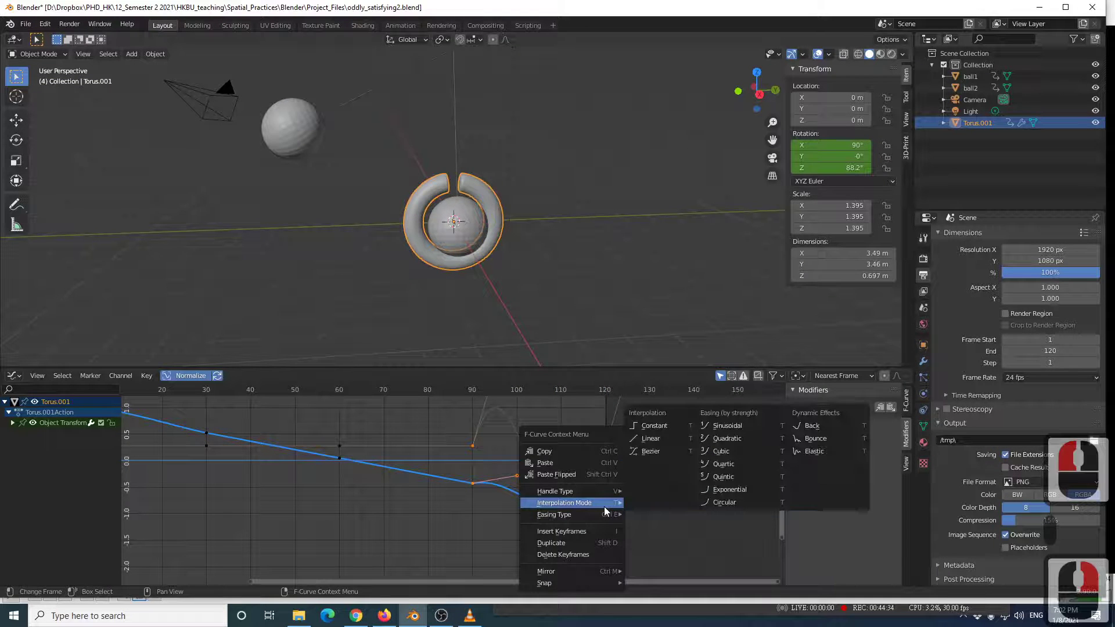
{"action": "left_click", "coordinate": [650, 437]}
Scrub through the animation from frame 1 to frame 108 to check the torus's rotation against the swinging balls.
{"action": "scroll", "coordinate": [431, 495], "scroll_direction": "down", "scroll_amount": 1}
{"action": "left_click_drag", "start_coordinate": [322, 388], "coordinate": [209, 428]}
{"action": "scroll", "coordinate": [244, 508], "scroll_direction": "down", "scroll_amount": 5}
{"action": "left_click_drag", "start_coordinate": [303, 431], "coordinate": [276, 399]}
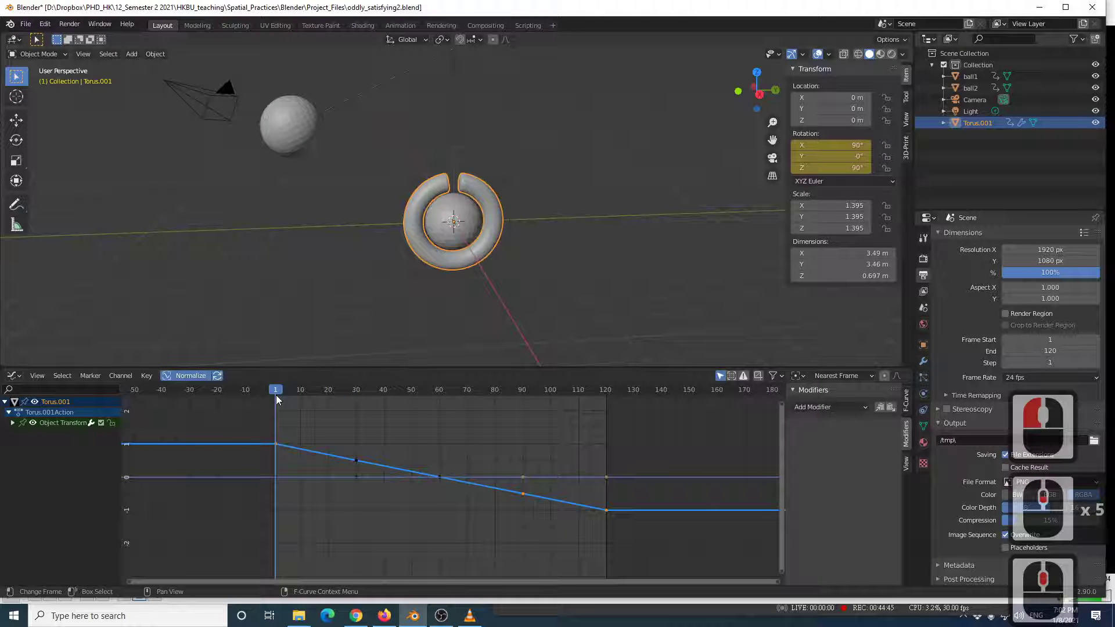
{"action": "left_click_drag", "start_coordinate": [276, 395], "coordinate": [372, 465]}
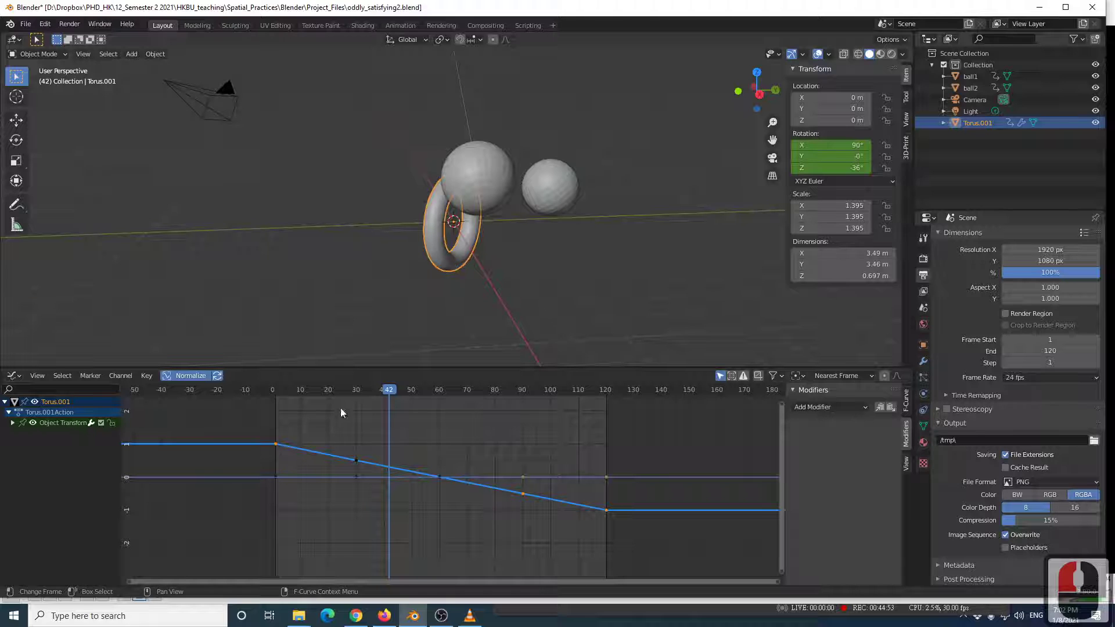
{"action": "left_click_drag", "start_coordinate": [388, 392], "coordinate": [579, 464]}
Delete the torus's intermediate Z rotation keyframes between frames 1 and 120.
{"action": "left_click", "coordinate": [547, 288]}
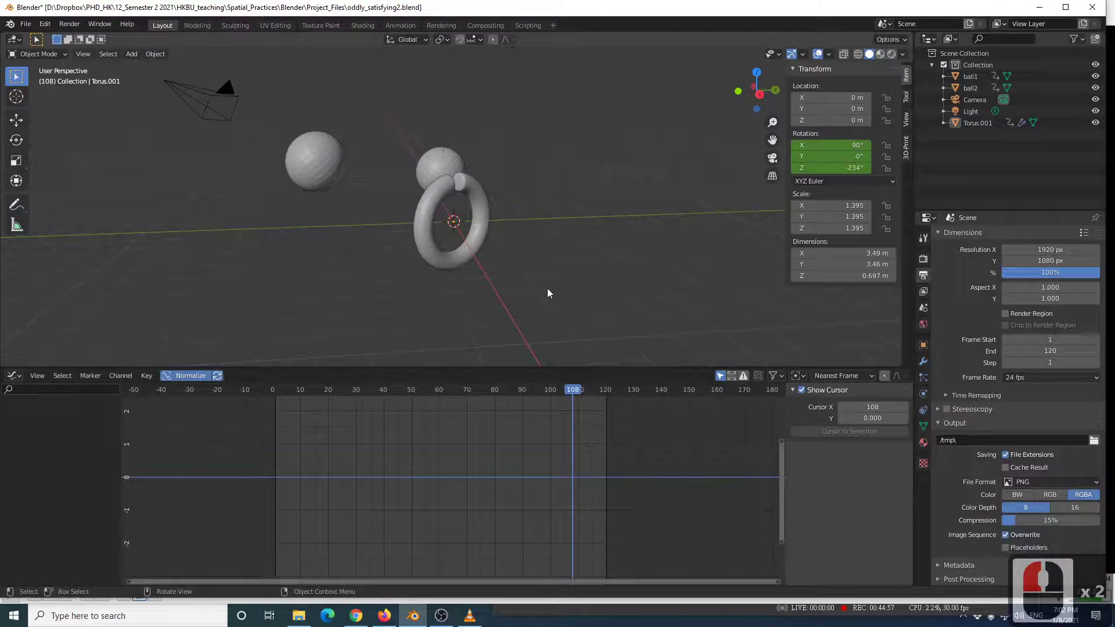
{"action": "left_click", "coordinate": [420, 194]}
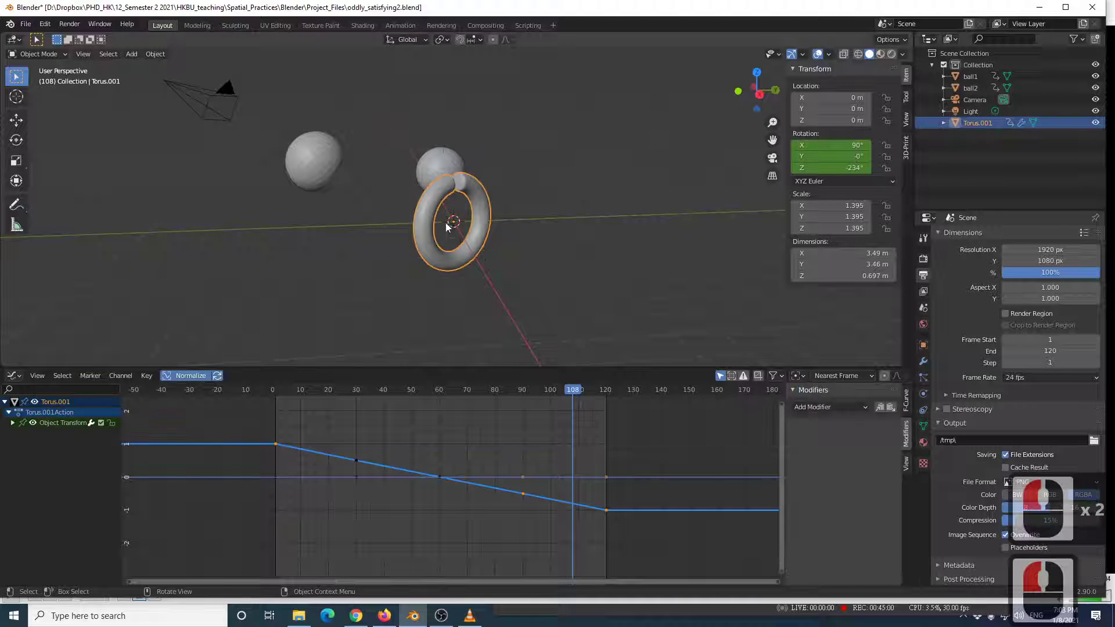
{"action": "left_click", "coordinate": [355, 460]}
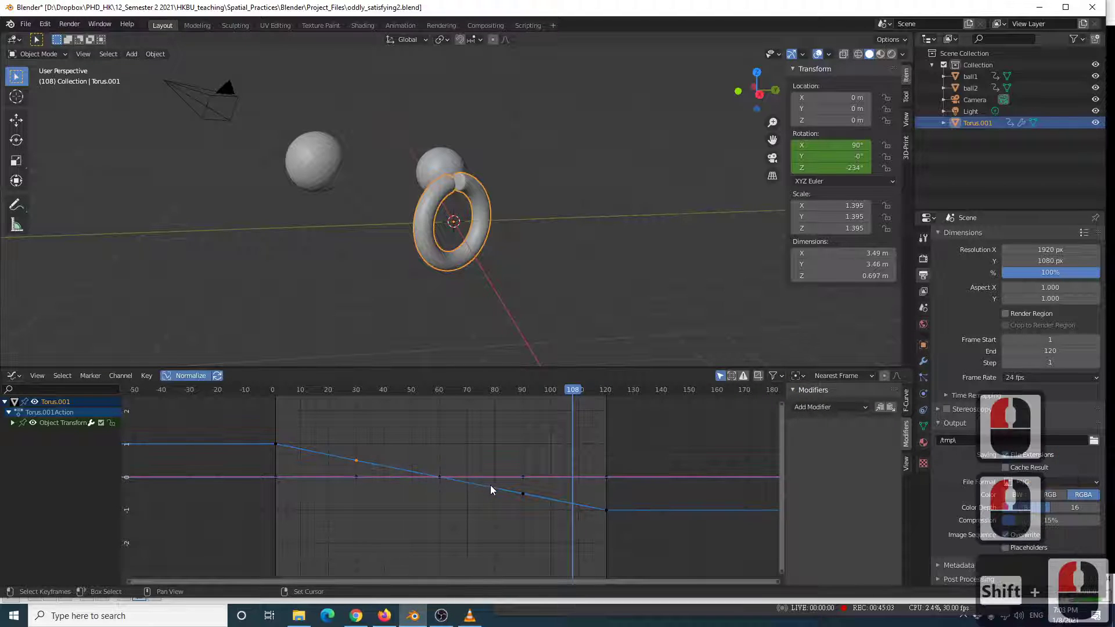
{"action": "left_click", "coordinate": [438, 475]}
{"action": "left_click", "coordinate": [522, 492], "text": "shift"}
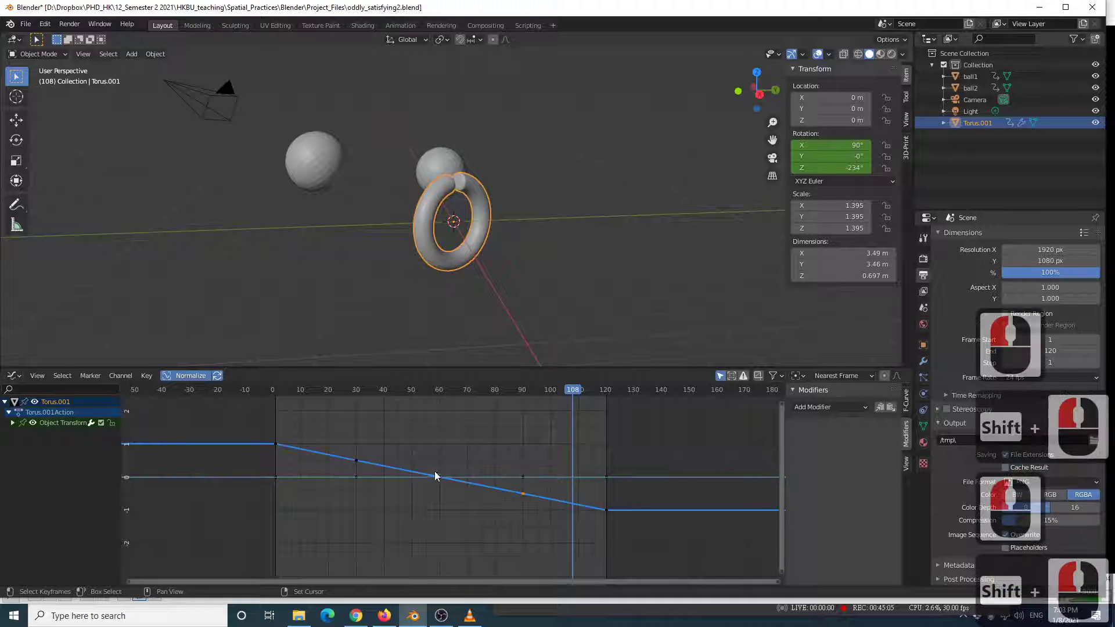
{"action": "left_click", "coordinate": [355, 459], "text": "shift"}
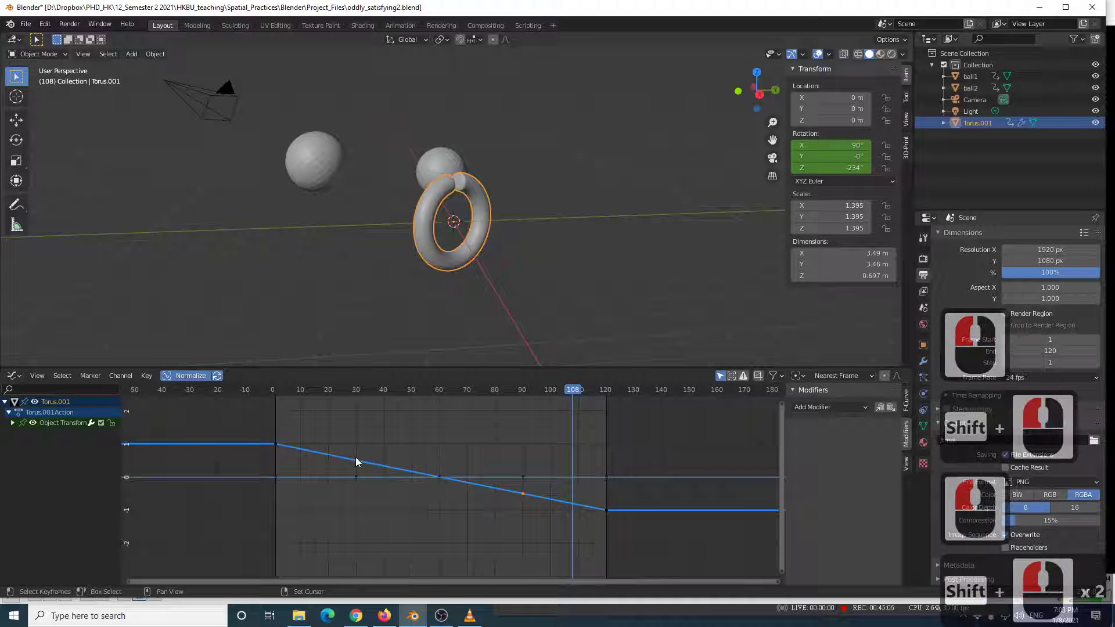
{"action": "key", "text": "x"}
{"action": "left_click", "coordinate": [419, 462]}
Scrub and play the animation from another viewing angle to check how the torus and balls move together.
{"action": "left_click_drag", "start_coordinate": [305, 389], "coordinate": [573, 428]}
{"action": "key", "text": "space"}
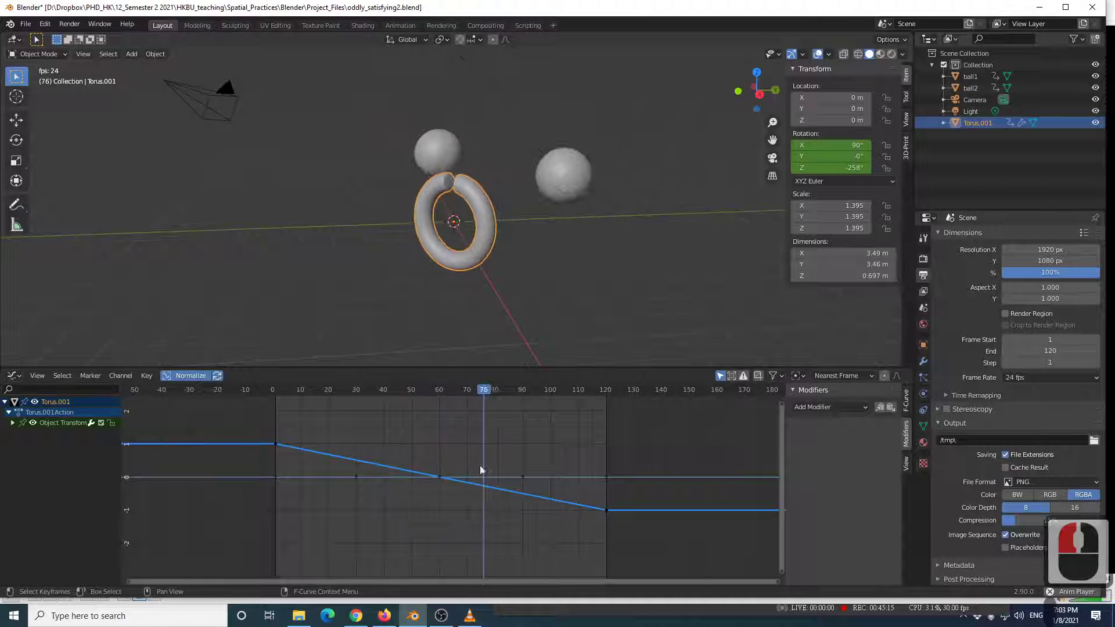
{"action": "key", "text": "space"}
{"action": "left_click", "coordinate": [545, 249]}
{"action": "middle_click_drag", "start_coordinate": [598, 274], "coordinate": [316, 292]}
{"action": "key", "text": "space"}
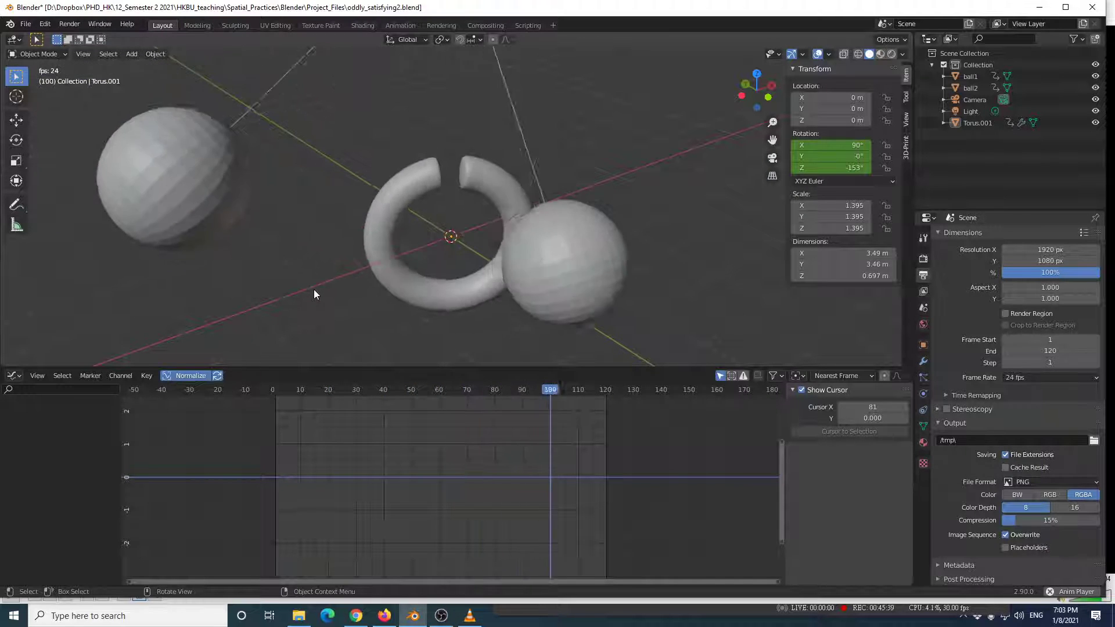
{"action": "key", "text": "space"}
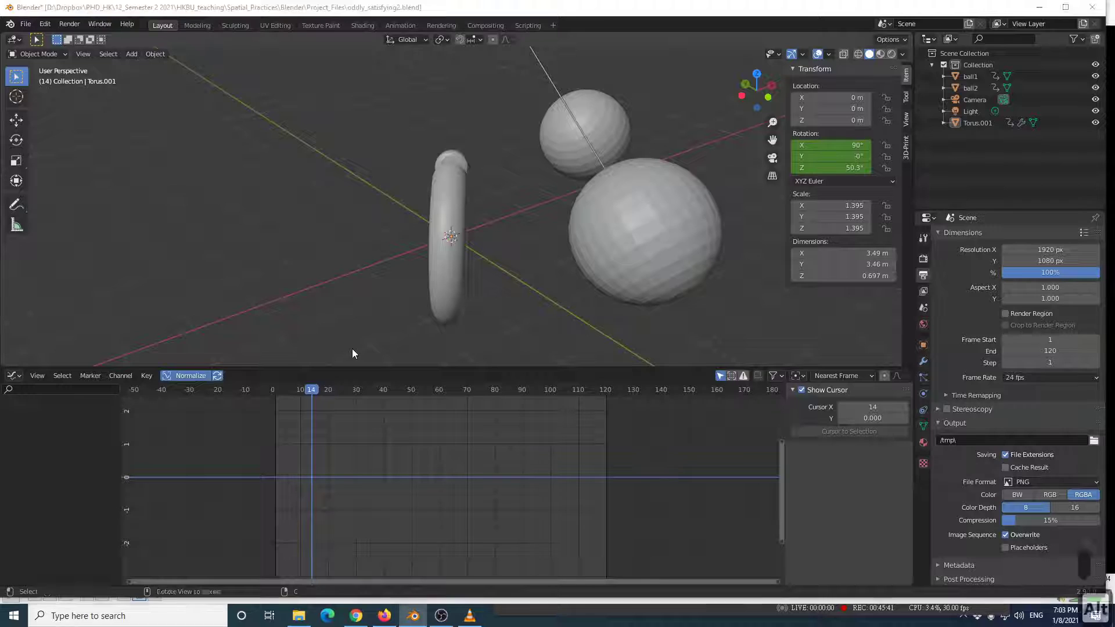
Switch to VLC media player, play the Odly Satisfying.mp4 reference video, and pause it.
{"action": "key", "text": "alt+Tab"}
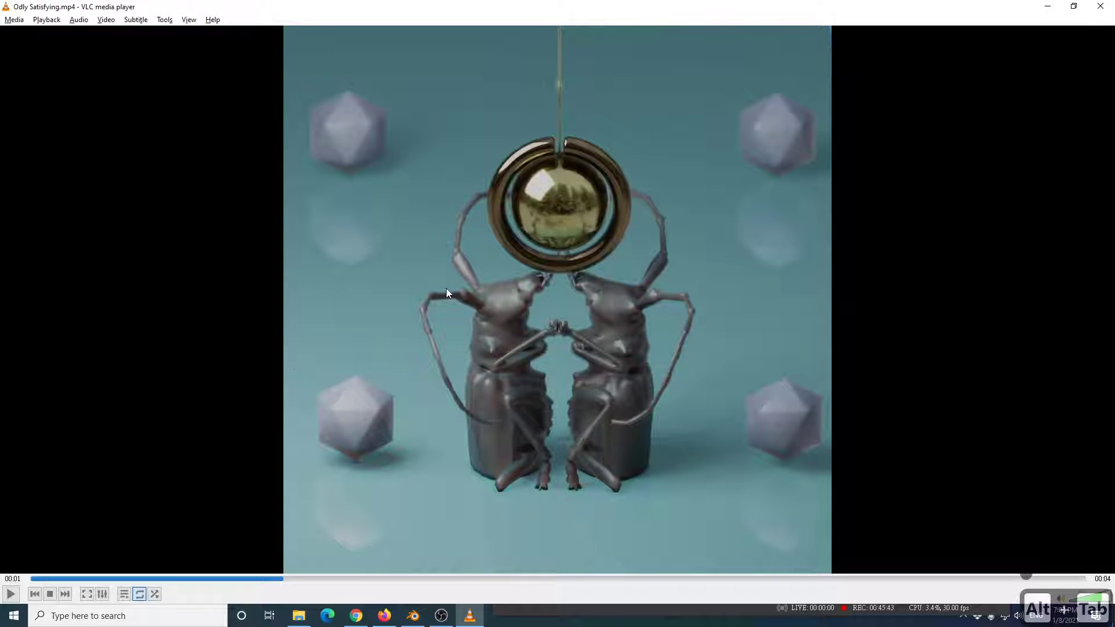
{"action": "key", "text": "space"}
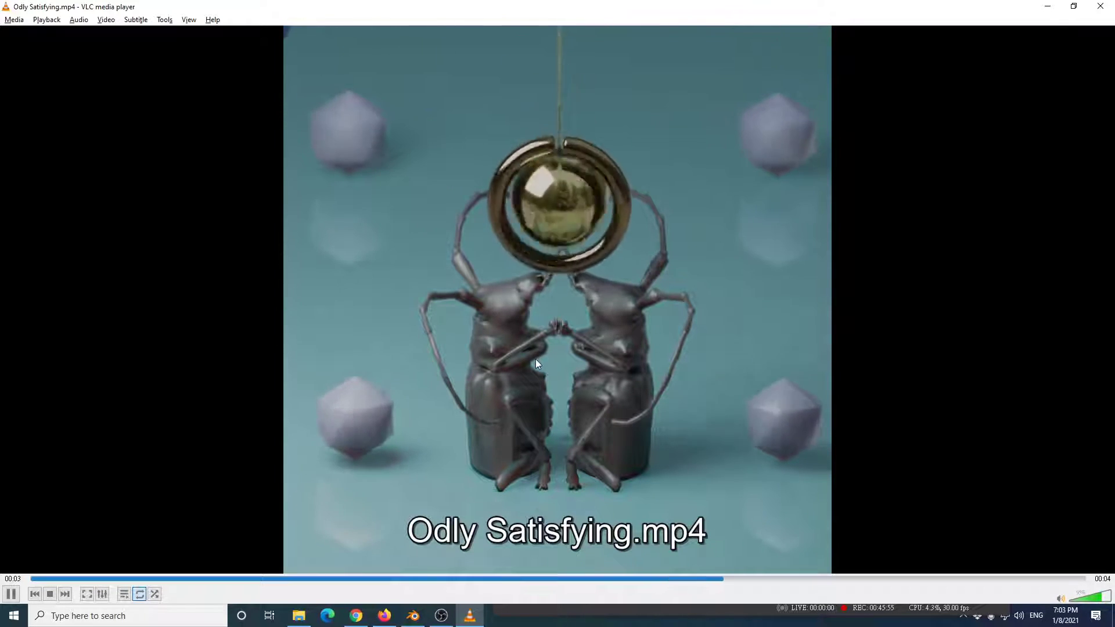
{"action": "key", "text": "space"}
Switch to Chrome, search the web for turbosquid, and open the TurboSquid website.
{"action": "key", "text": "alt+Tab"}
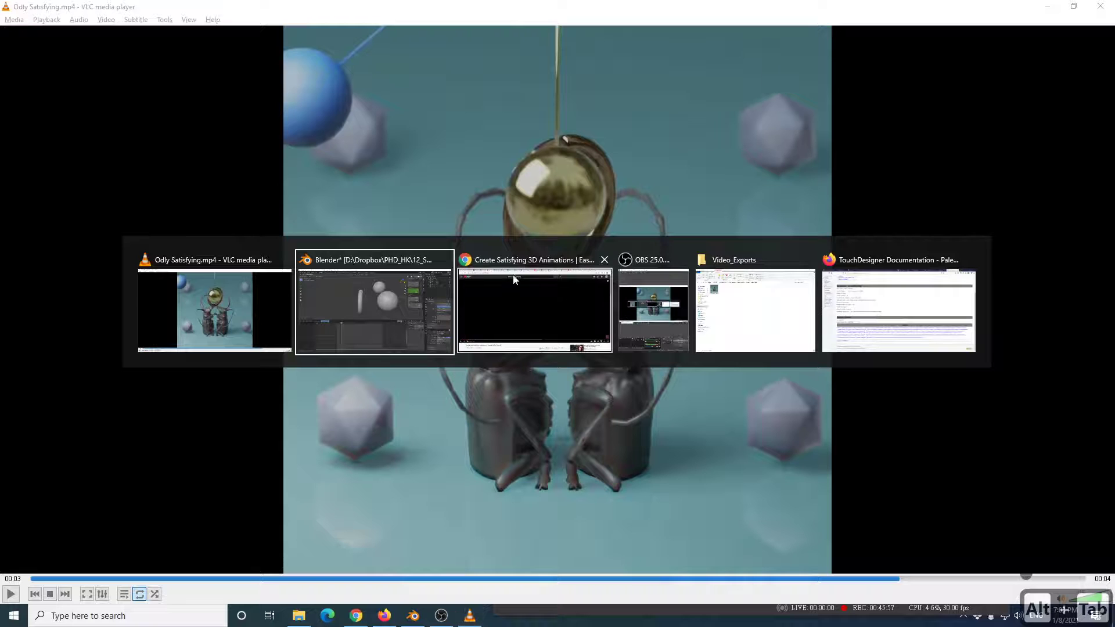
{"action": "left_click", "coordinate": [520, 281]}
{"action": "left_click", "coordinate": [367, 31]}
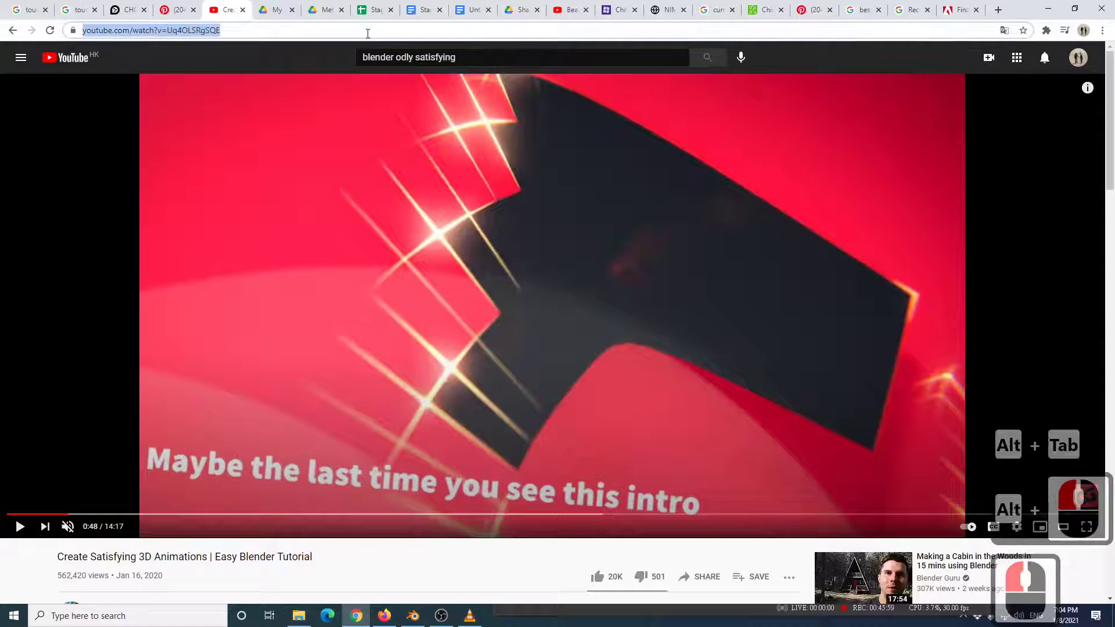
{"action": "type", "text": "cg"}
{"action": "key", "text": "BackSpace"}
{"action": "key", "text": "BackSpace"}
{"action": "type", "text": "turb"}
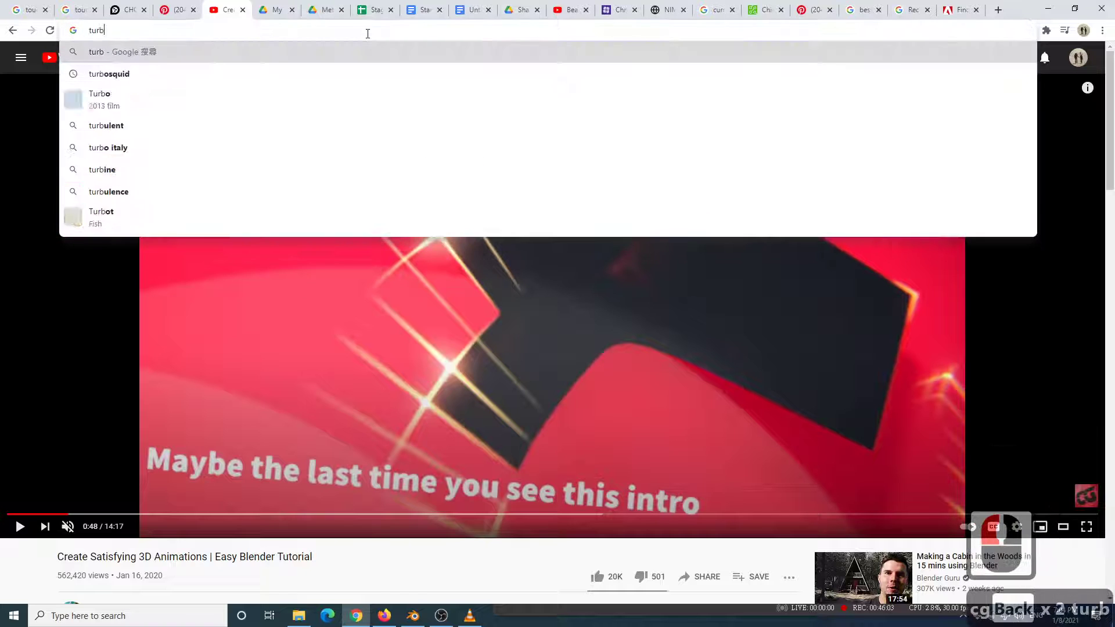
{"action": "type", "text": "osquid"}
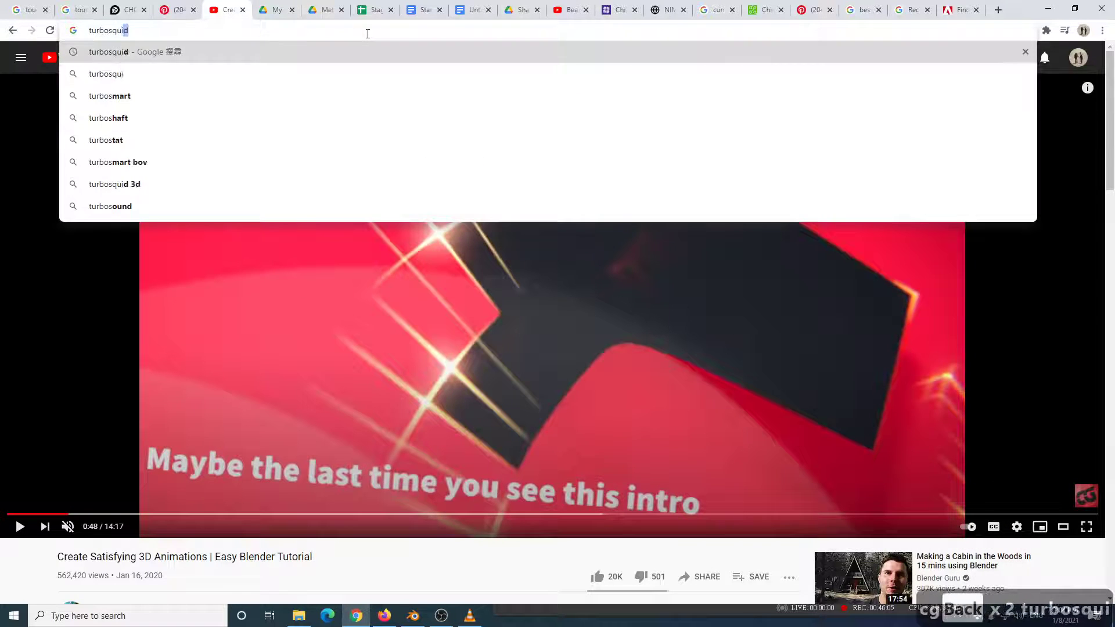
{"action": "key", "text": "Return"}
{"action": "left_click", "coordinate": [167, 163]}
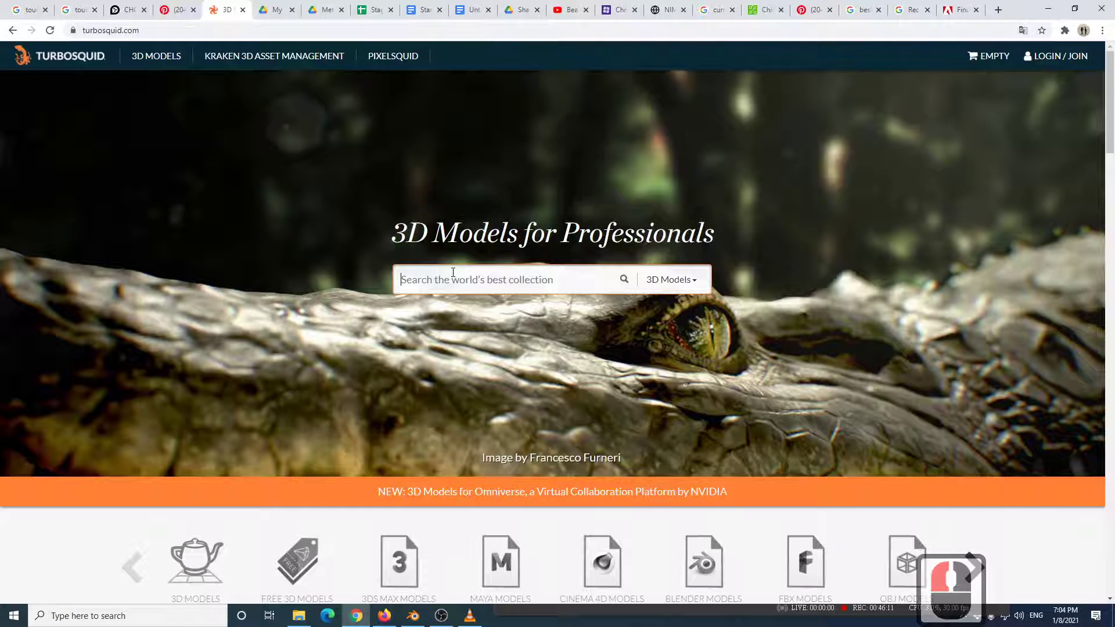
Search TurboSquid for spaceship models and filter the results to free ones.
{"action": "type", "text": "sa"}
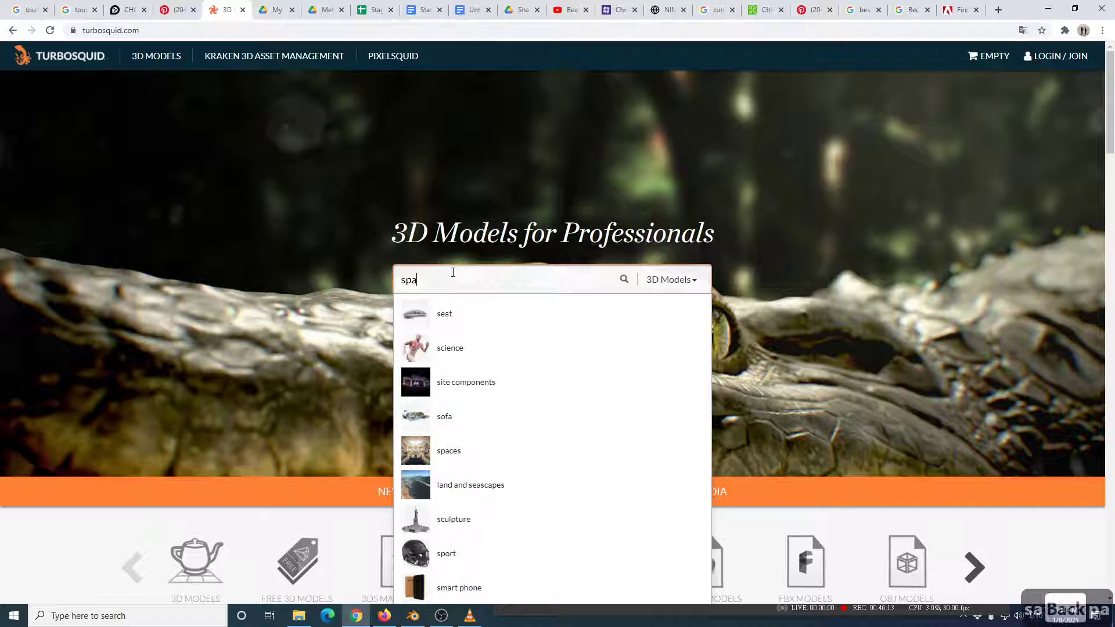
{"action": "key", "text": "Return"}
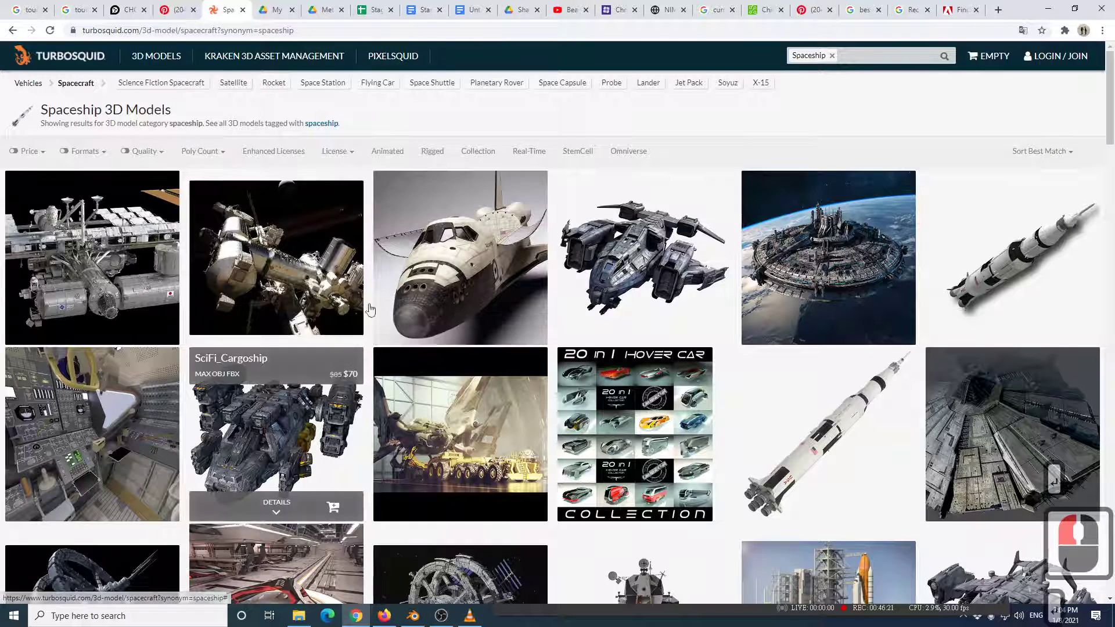
{"action": "left_click", "coordinate": [29, 154]}
{"action": "left_click", "coordinate": [37, 240]}
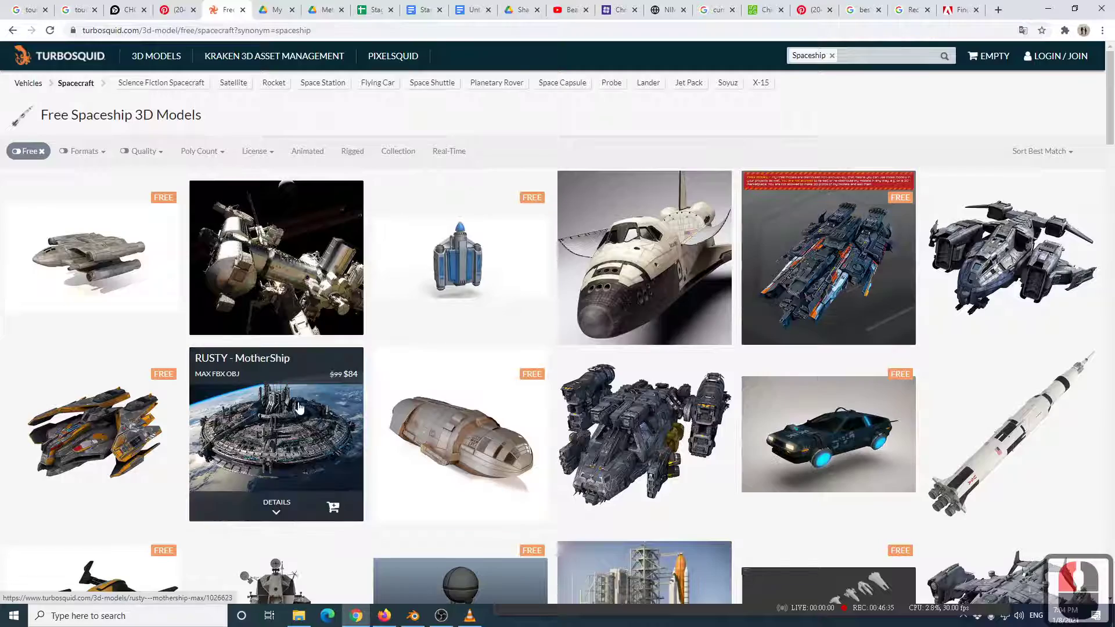
{"action": "scroll", "coordinate": [301, 405], "scroll_direction": "down", "scroll_amount": 2}
{"action": "scroll", "coordinate": [302, 405], "scroll_direction": "up", "scroll_amount": 3}
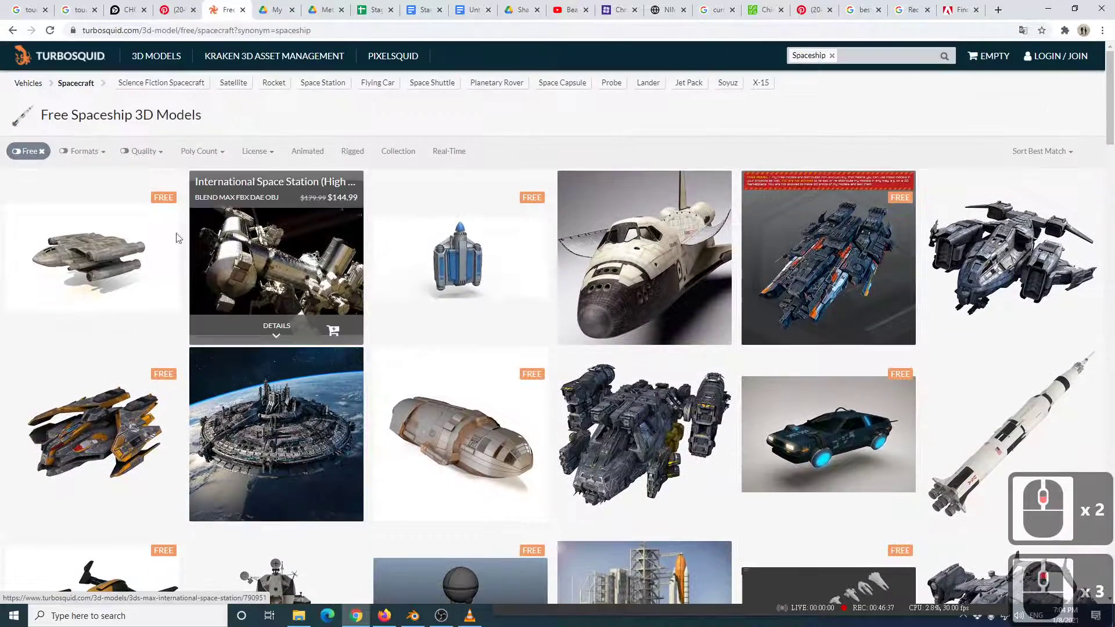
Limit the free spaceship models to the .obj and .fbx formats and browse the filtered results.
{"action": "left_click", "coordinate": [99, 153]}
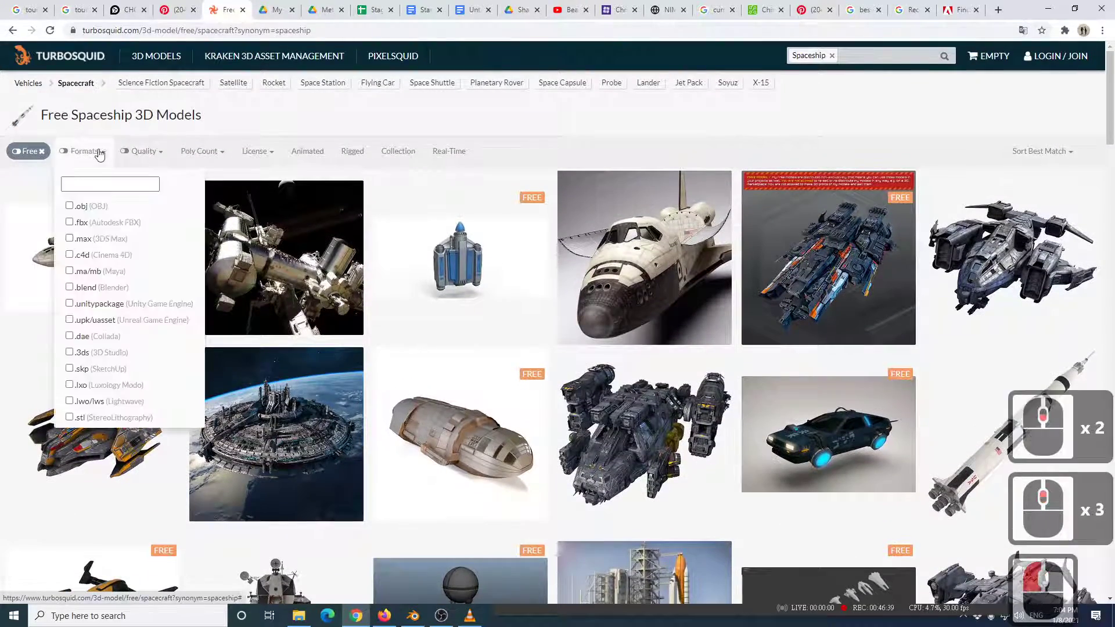
{"action": "left_click", "coordinate": [72, 208]}
{"action": "left_click", "coordinate": [81, 151]}
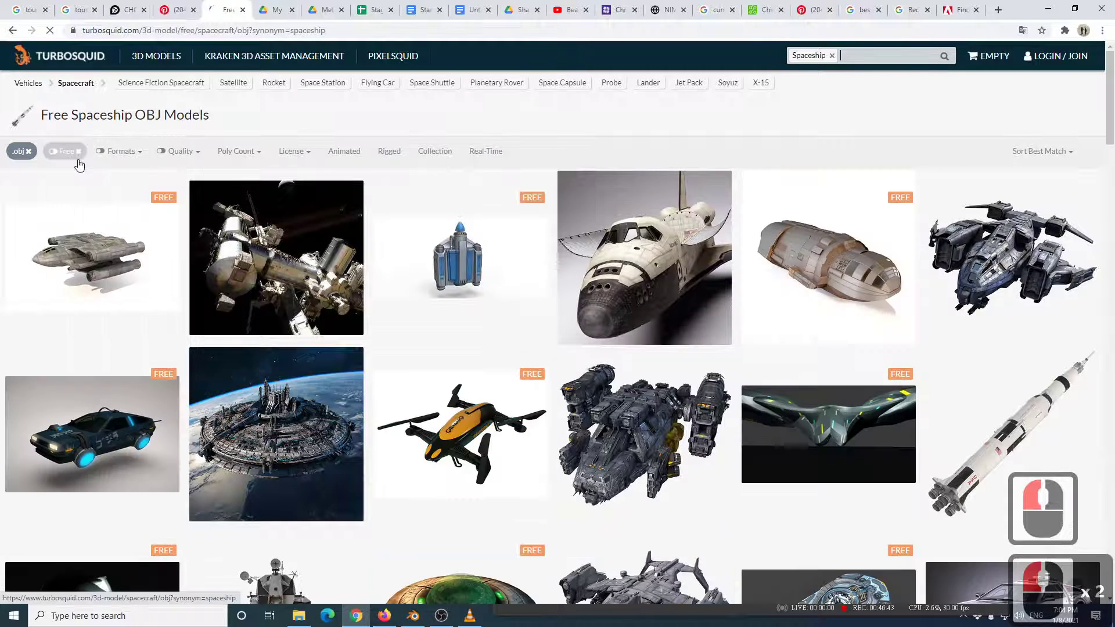
{"action": "left_click", "coordinate": [119, 154]}
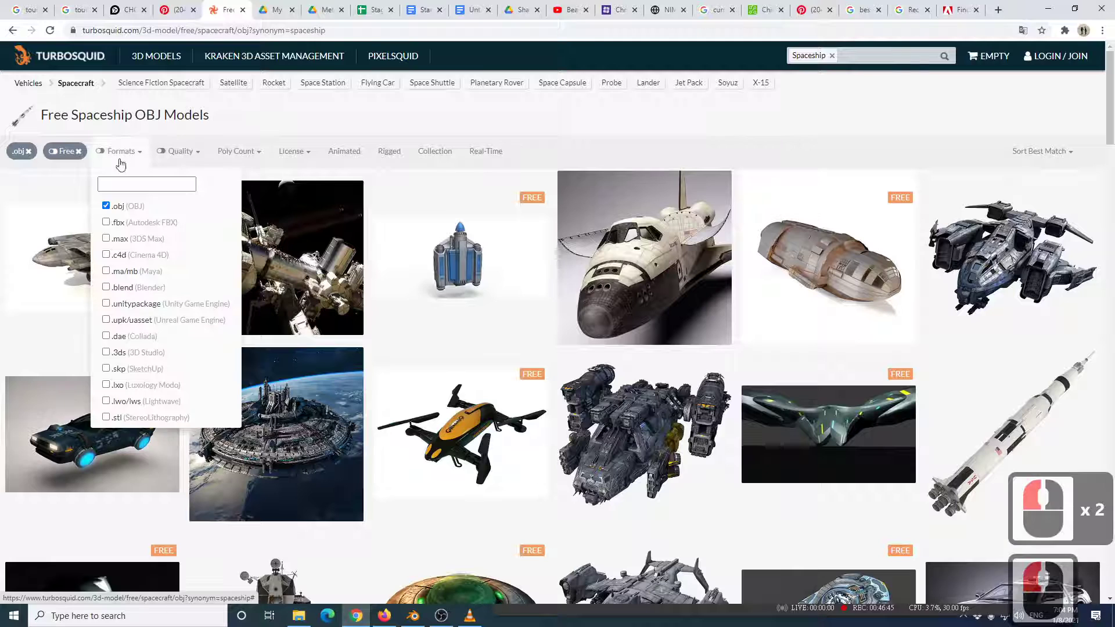
{"action": "left_click", "coordinate": [107, 225]}
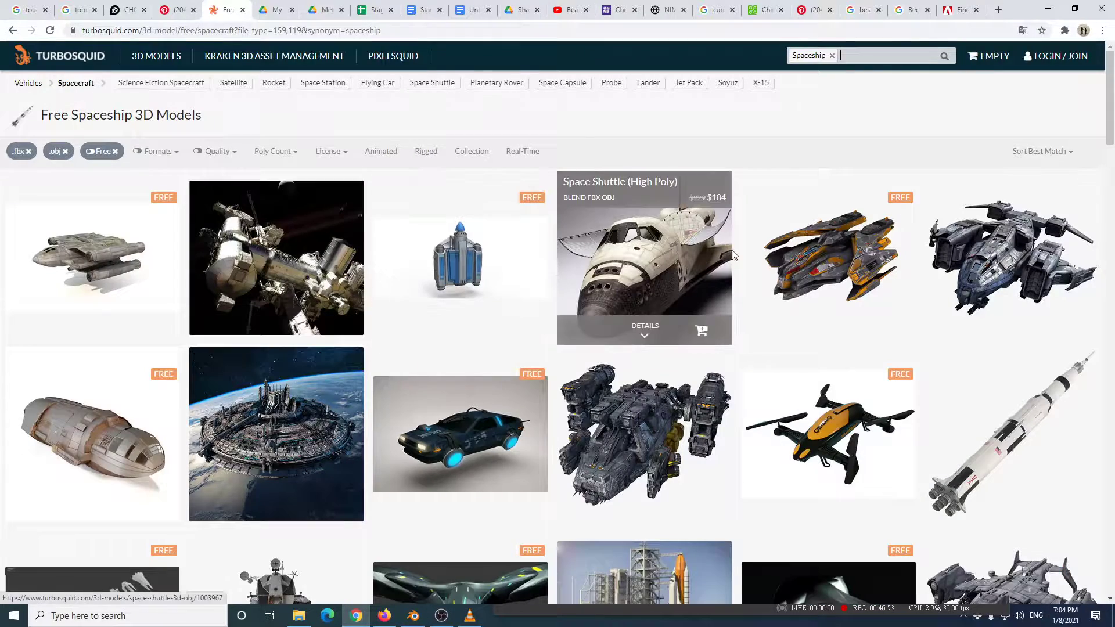
{"action": "scroll", "coordinate": [987, 262], "scroll_direction": "down", "scroll_amount": 2}
{"action": "scroll", "coordinate": [841, 291], "scroll_direction": "up", "scroll_amount": 2}
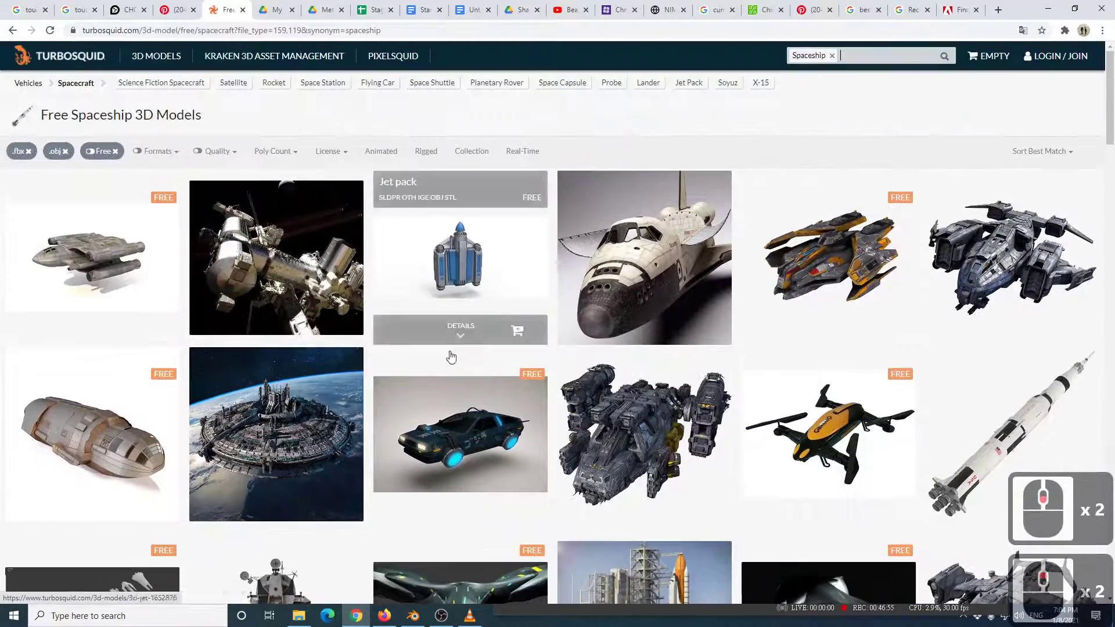
{"action": "scroll", "coordinate": [435, 325], "scroll_direction": "down", "scroll_amount": 3}
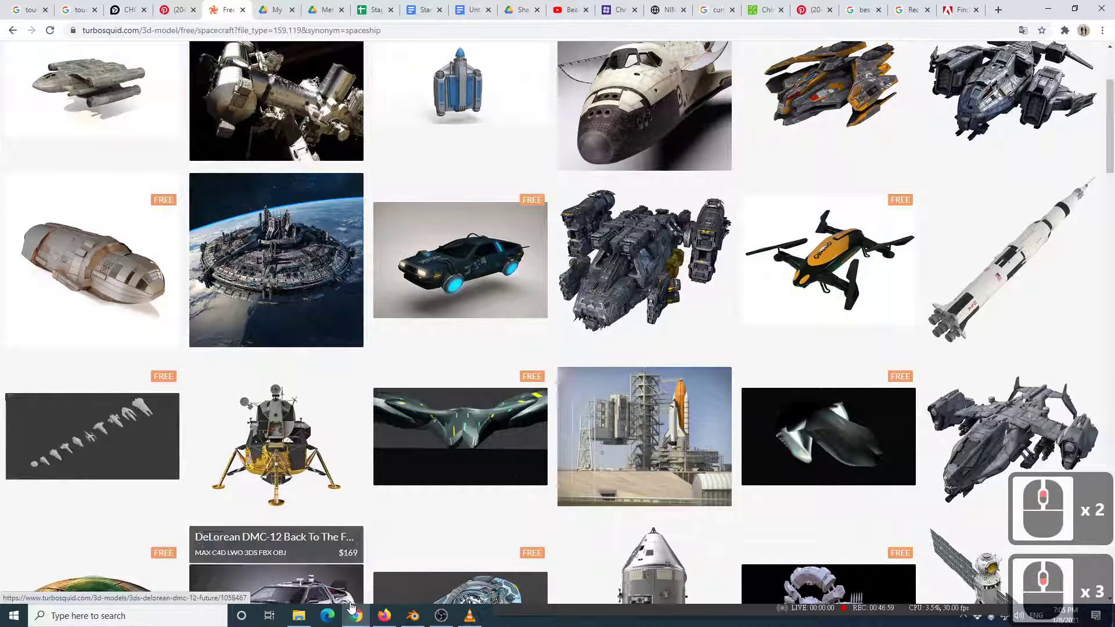
{"action": "scroll", "coordinate": [465, 503], "scroll_direction": "up", "scroll_amount": 2}
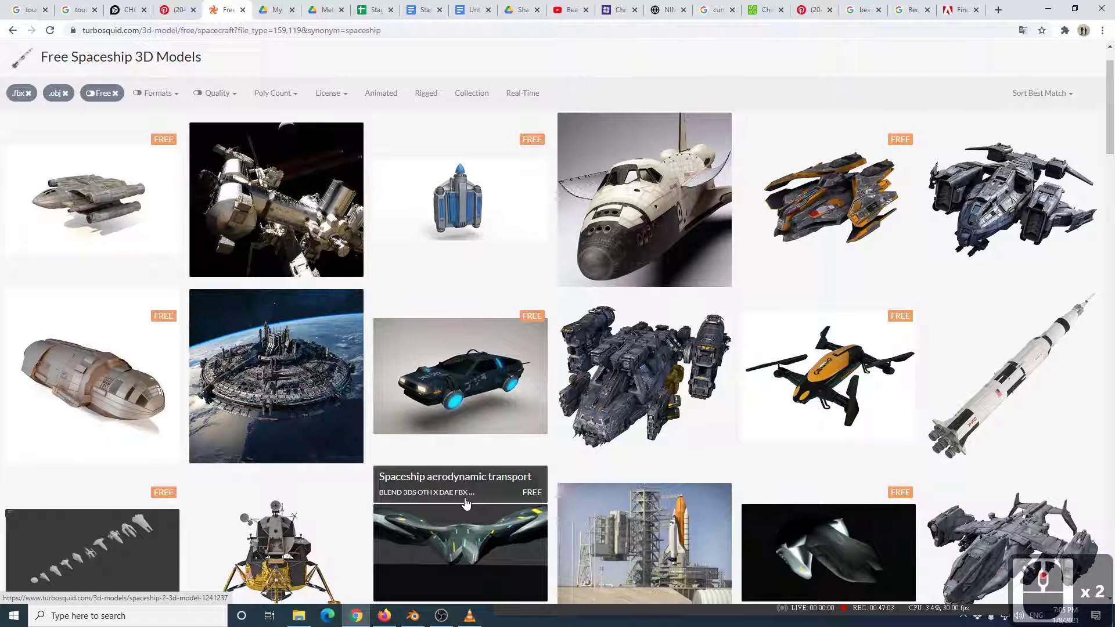
{"action": "scroll", "coordinate": [638, 314], "scroll_direction": "up", "scroll_amount": 8}
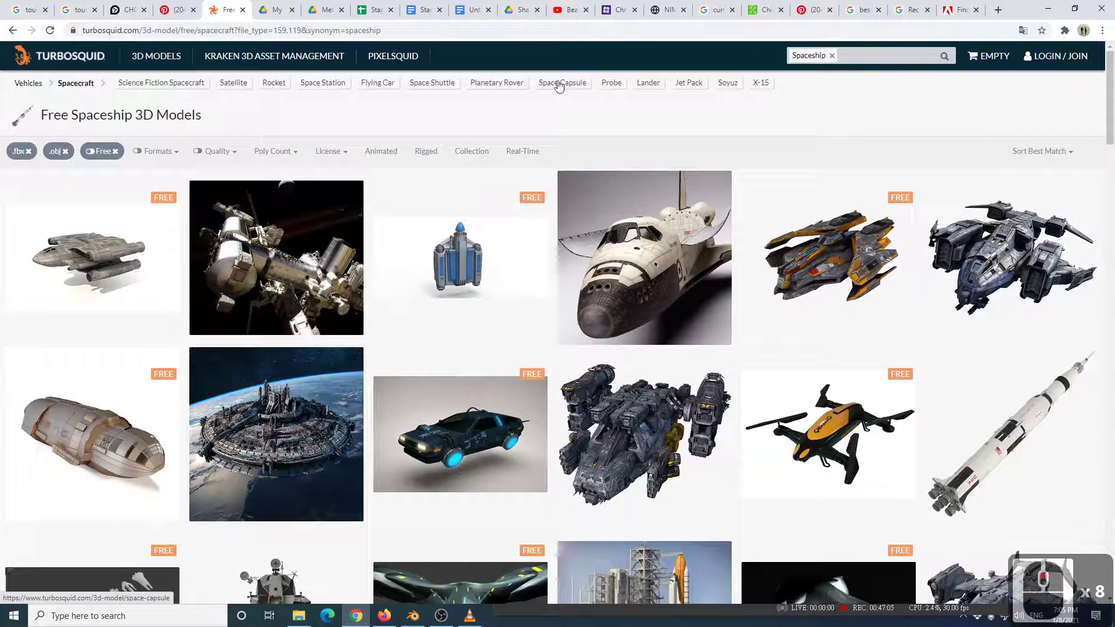
{"action": "mouse_move", "coordinate": [697, 293]}
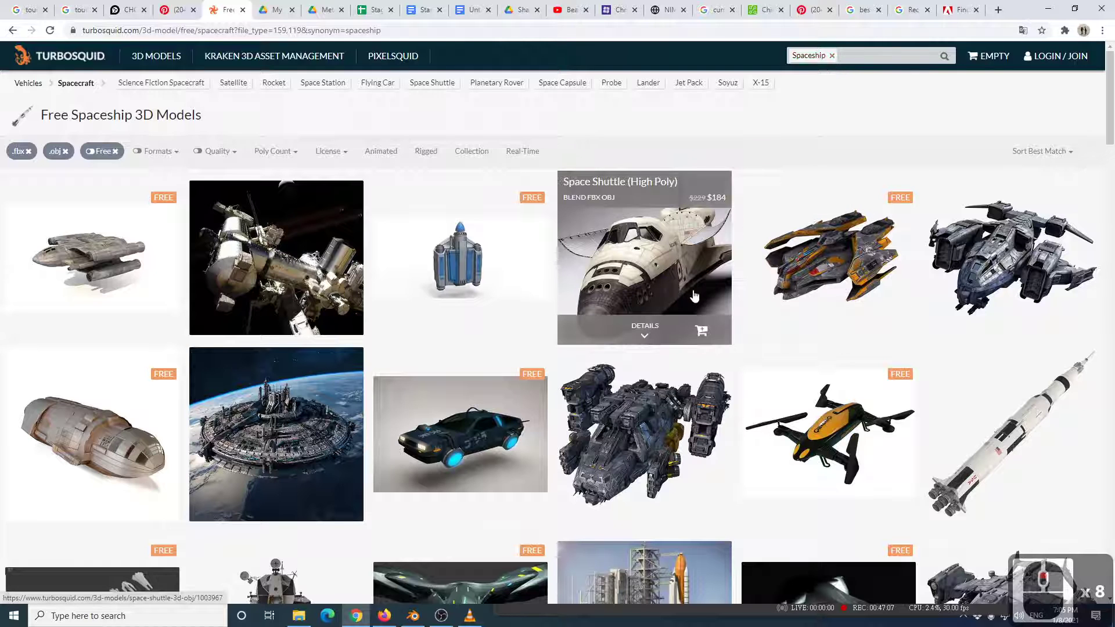
Switch to Blender to view the torus and balls from other angles, and replay the Odly Satisfying.mp4 reference video in VLC.
{"action": "key", "text": "alt+Tab"}
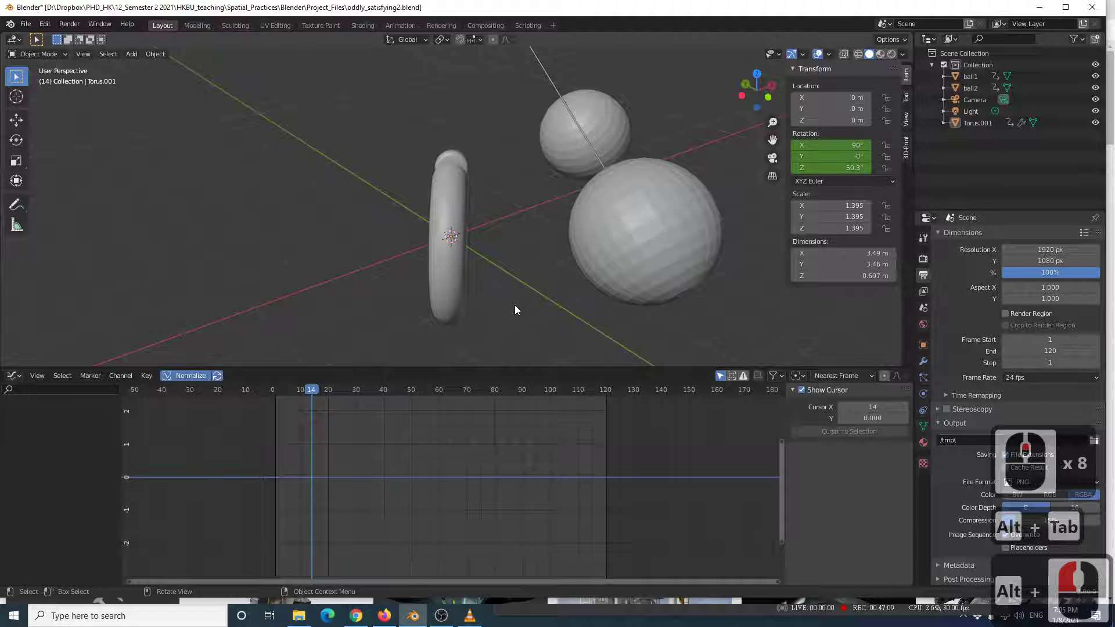
{"action": "left_click_drag", "start_coordinate": [591, 218], "coordinate": [414, 250], "text": "alt"}
{"action": "middle_click_drag", "start_coordinate": [414, 250], "coordinate": [456, 246]}
{"action": "scroll", "coordinate": [455, 246], "scroll_direction": "down", "scroll_amount": 5}
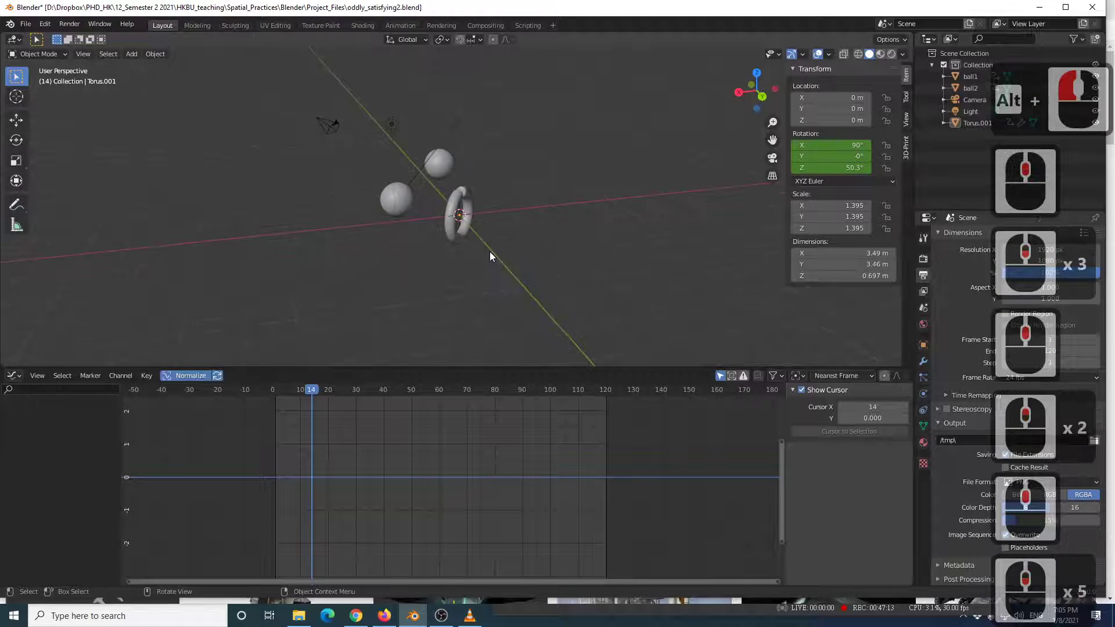
{"action": "key", "text": "alt+Tab"}
{"action": "left_click", "coordinate": [505, 283], "text": "alt"}
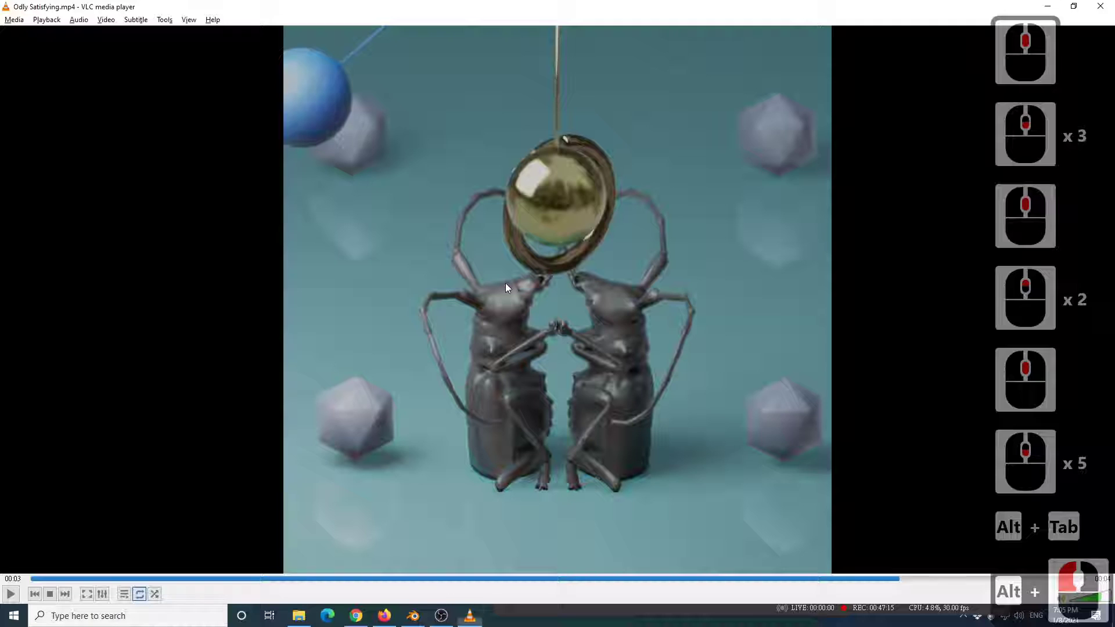
{"action": "key", "text": "space"}
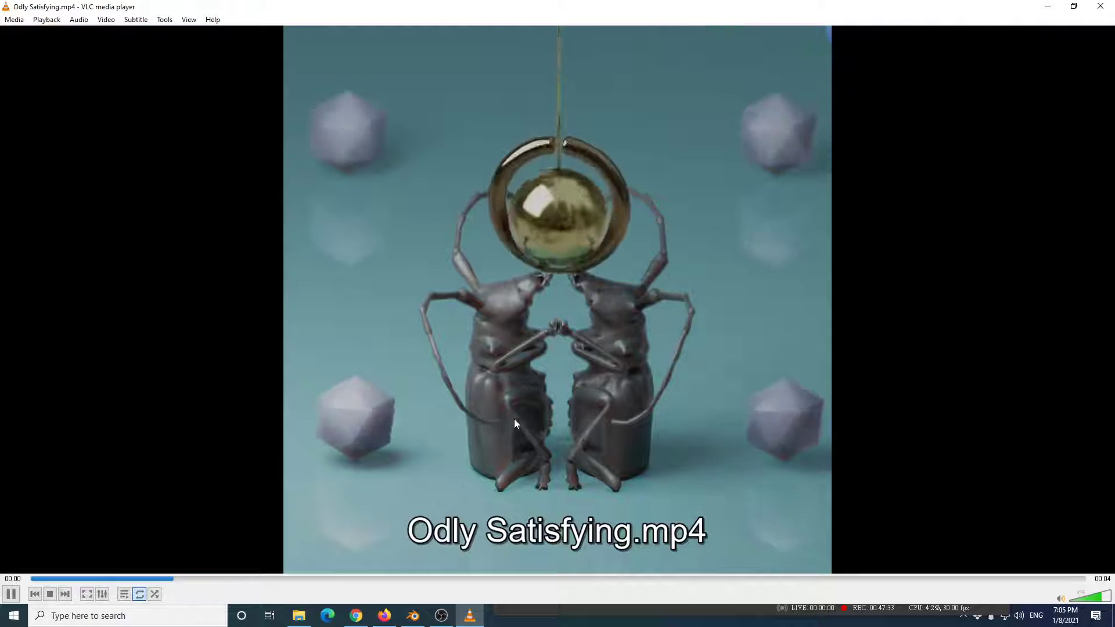
Switch to Blender and import the beetle model Anoplophora_chinesis.obj from the recent Anoplophora_chinesis folder as a Wavefront OBJ.
{"action": "key", "text": "alt+Tab"}
{"action": "middle_click_drag", "start_coordinate": [507, 285], "coordinate": [424, 261]}
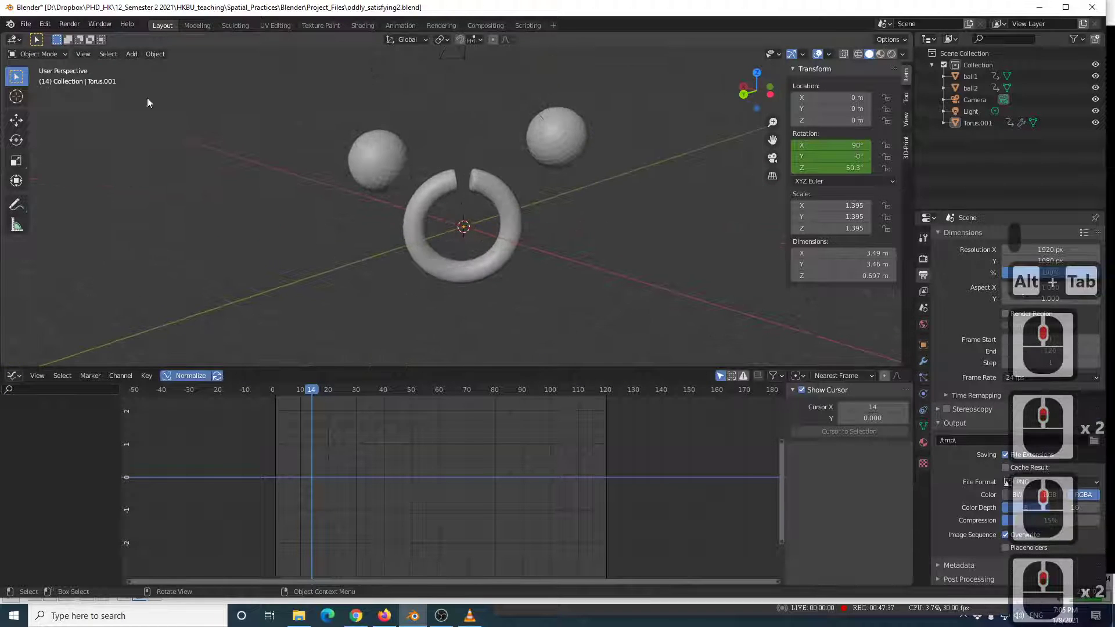
{"action": "left_click", "coordinate": [26, 26]}
{"action": "mouse_move", "coordinate": [62, 182]}
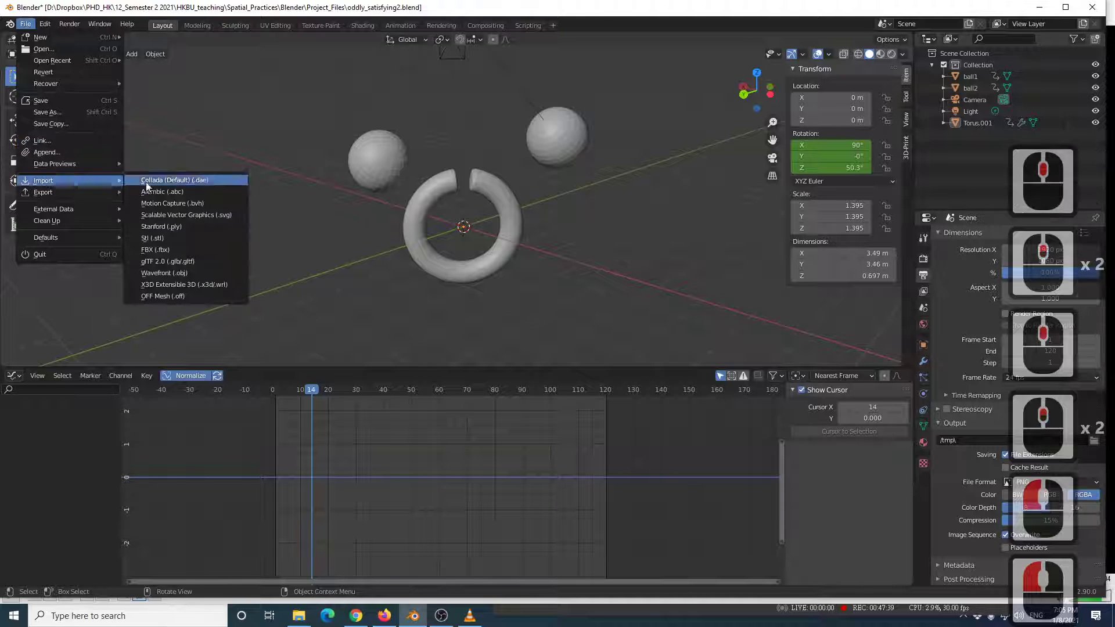
{"action": "left_click", "coordinate": [182, 274]}
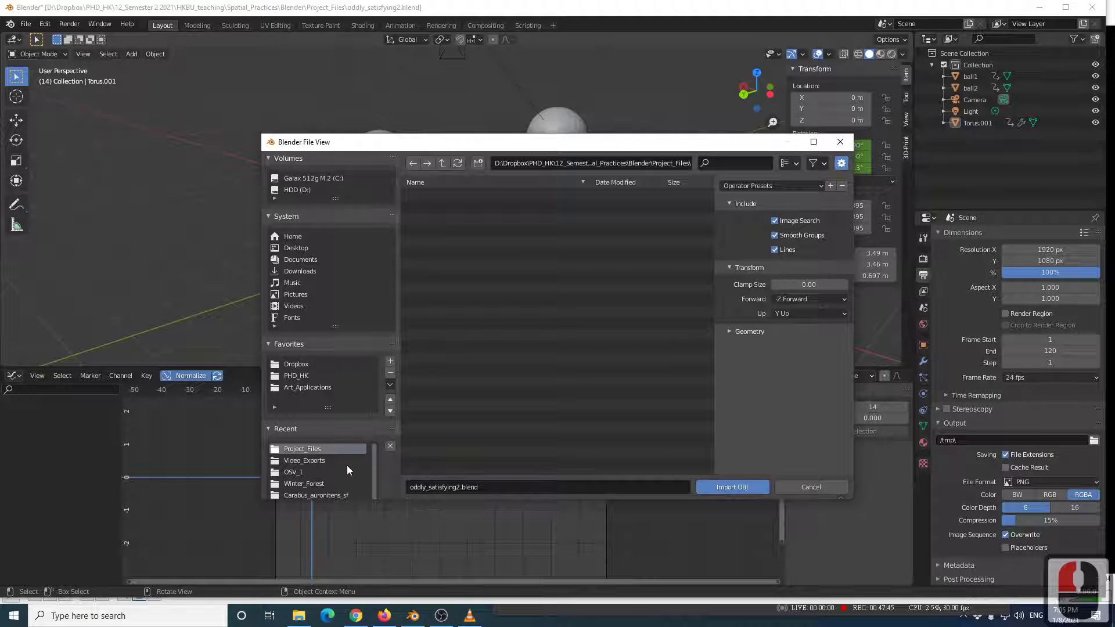
{"action": "left_click", "coordinate": [336, 492]}
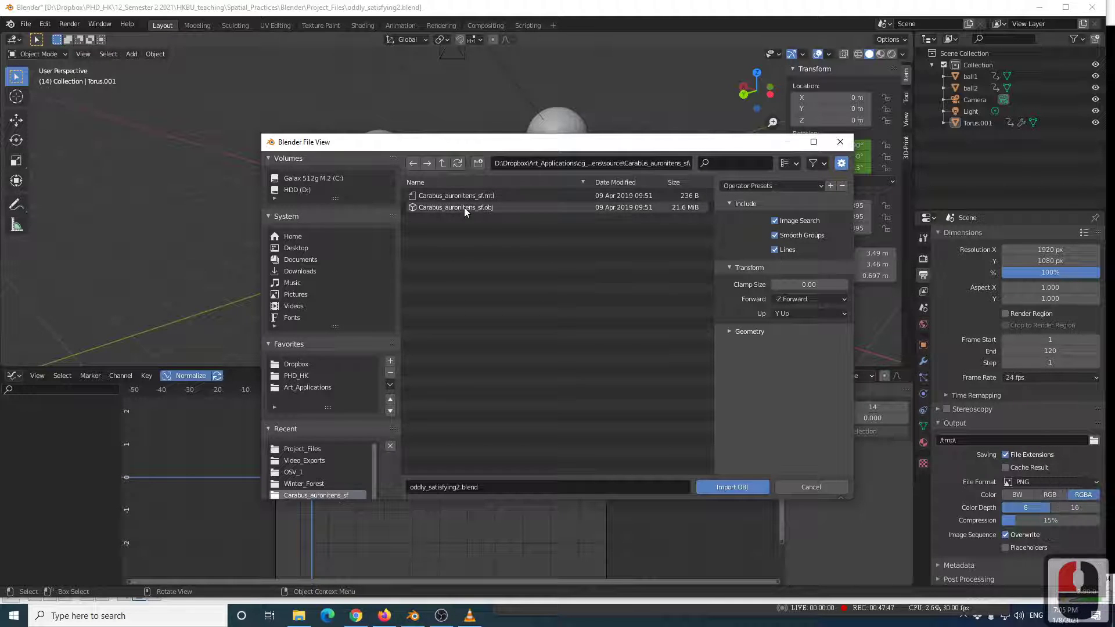
{"action": "scroll", "coordinate": [374, 467], "scroll_direction": "down", "scroll_amount": 2}
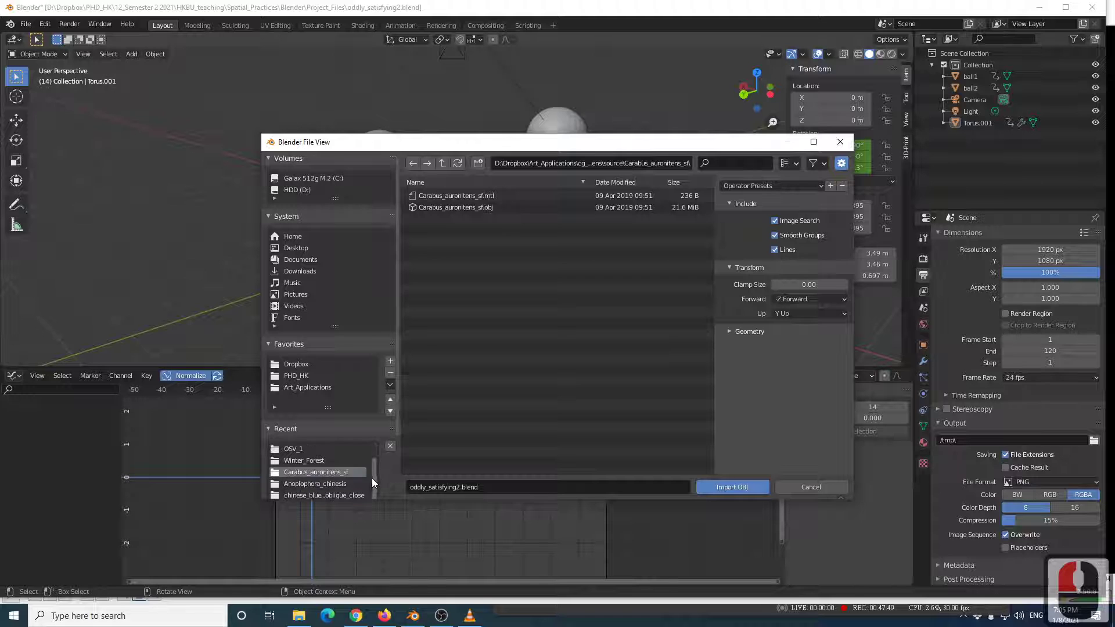
{"action": "double_click", "coordinate": [343, 483]}
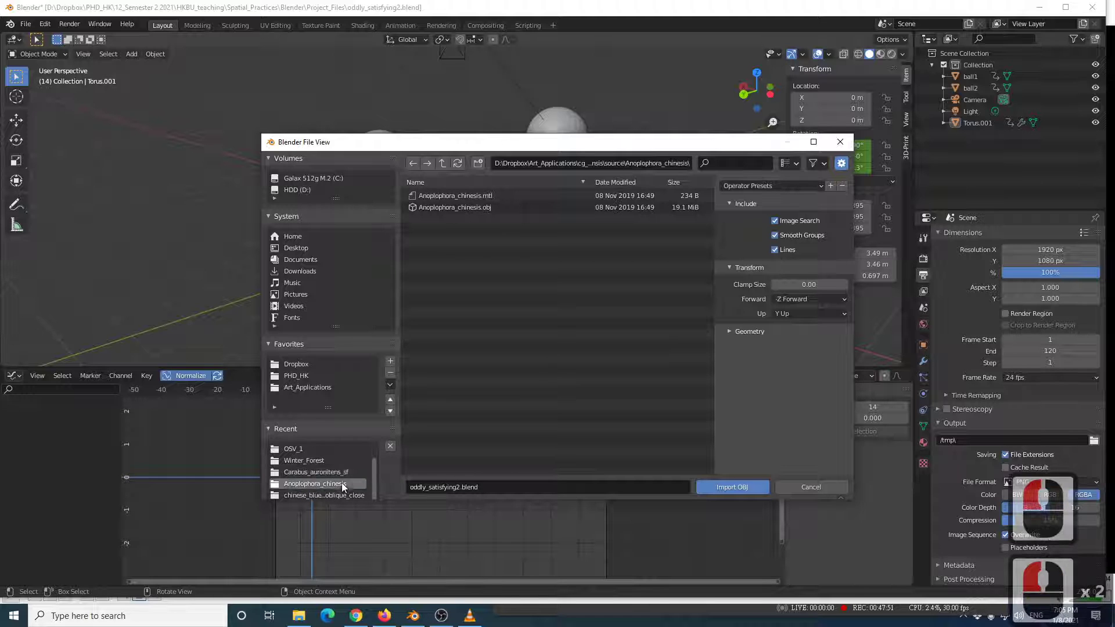
{"action": "double_click", "coordinate": [442, 209]}
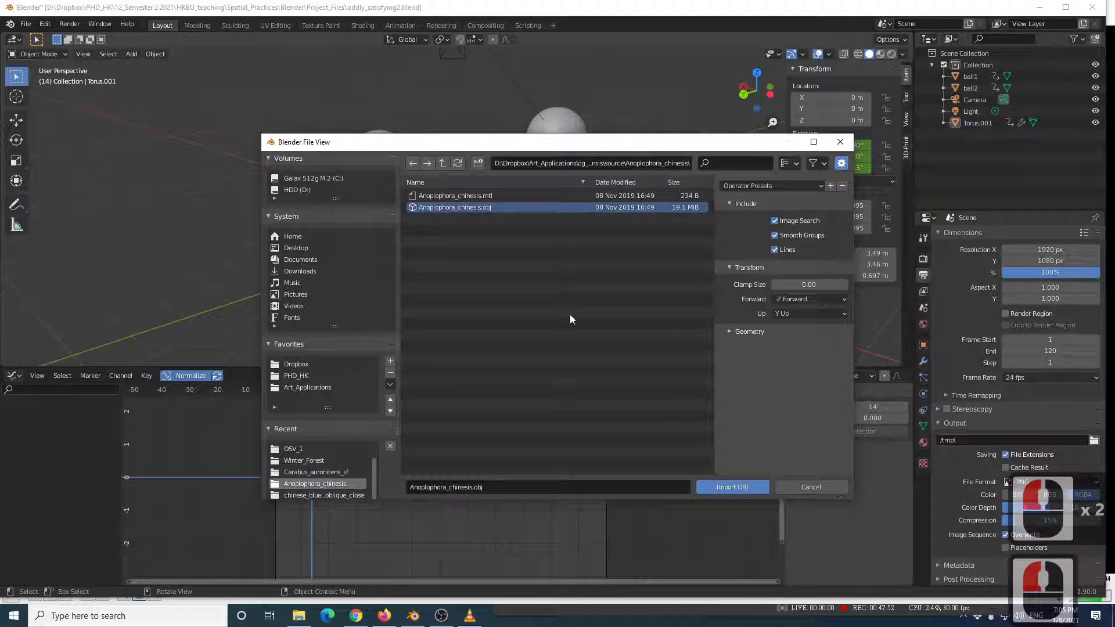
{"action": "left_click", "coordinate": [723, 487]}
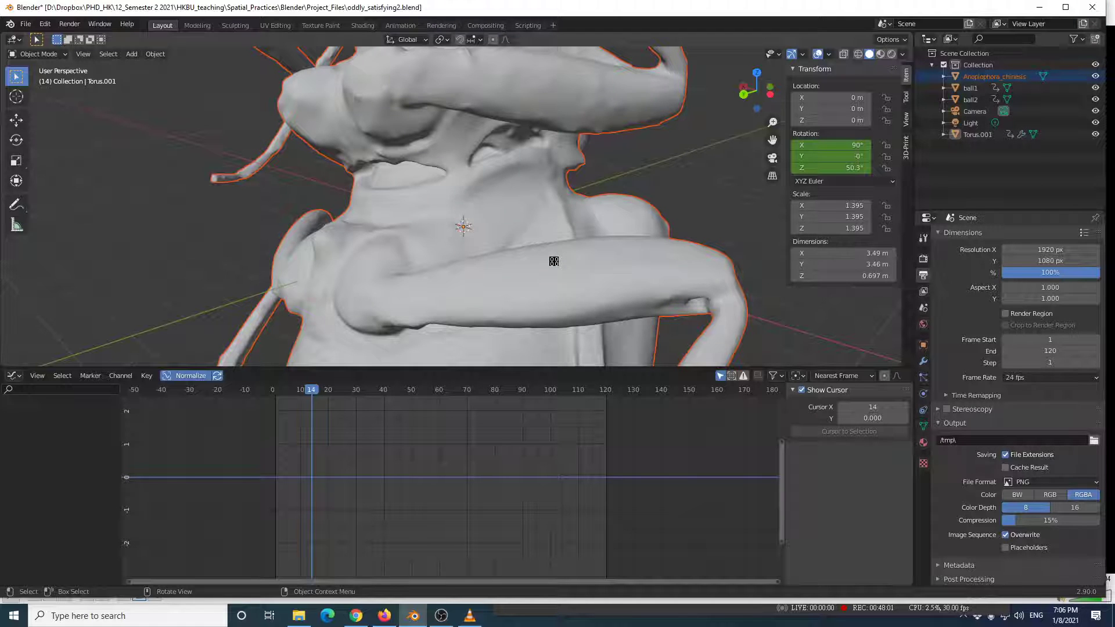
Deselect the imported beetle and examine its shape and size against the torus and balls from several angles.
{"action": "scroll", "coordinate": [553, 261], "scroll_direction": "down", "scroll_amount": 8}
{"action": "left_click", "coordinate": [604, 215]}
{"action": "middle_click_drag", "start_coordinate": [601, 214], "coordinate": [349, 209]}
{"action": "scroll", "coordinate": [443, 228], "scroll_direction": "up", "scroll_amount": 8}
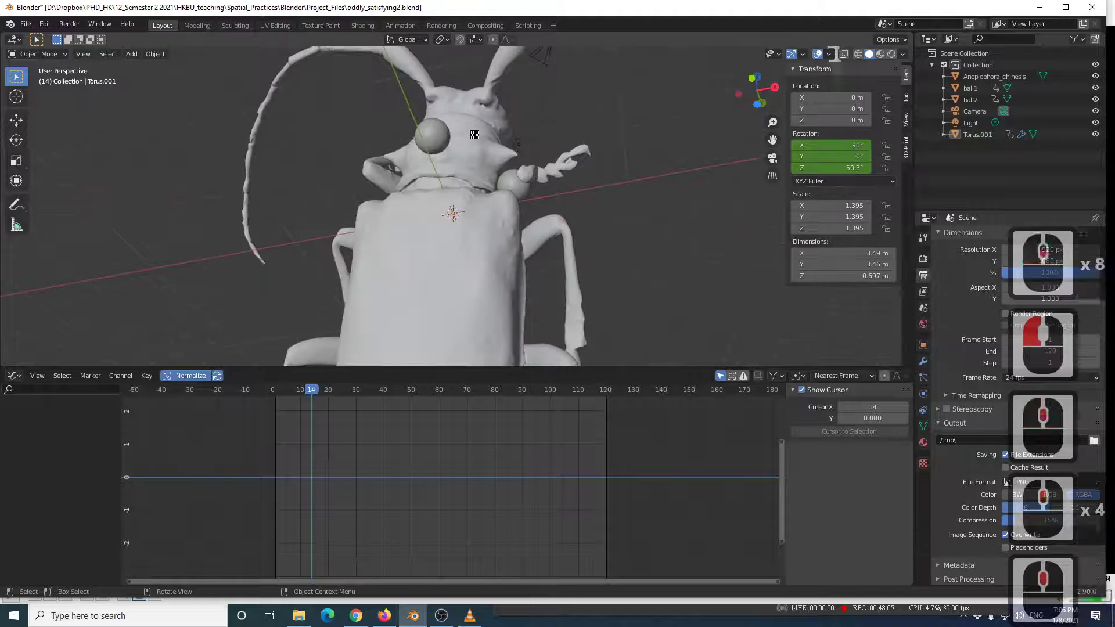
{"action": "scroll", "coordinate": [469, 128], "scroll_direction": "down", "scroll_amount": 8}
{"action": "scroll", "coordinate": [453, 239], "scroll_direction": "up", "scroll_amount": 4}
{"action": "scroll", "coordinate": [439, 209], "scroll_direction": "up", "scroll_amount": 4}
{"action": "scroll", "coordinate": [437, 212], "scroll_direction": "down", "scroll_amount": 4}
{"action": "middle_click_drag", "start_coordinate": [439, 209], "coordinate": [458, 221]}
{"action": "scroll", "coordinate": [454, 235], "scroll_direction": "down", "scroll_amount": 5}
{"action": "scroll", "coordinate": [461, 214], "scroll_direction": "up", "scroll_amount": 10}
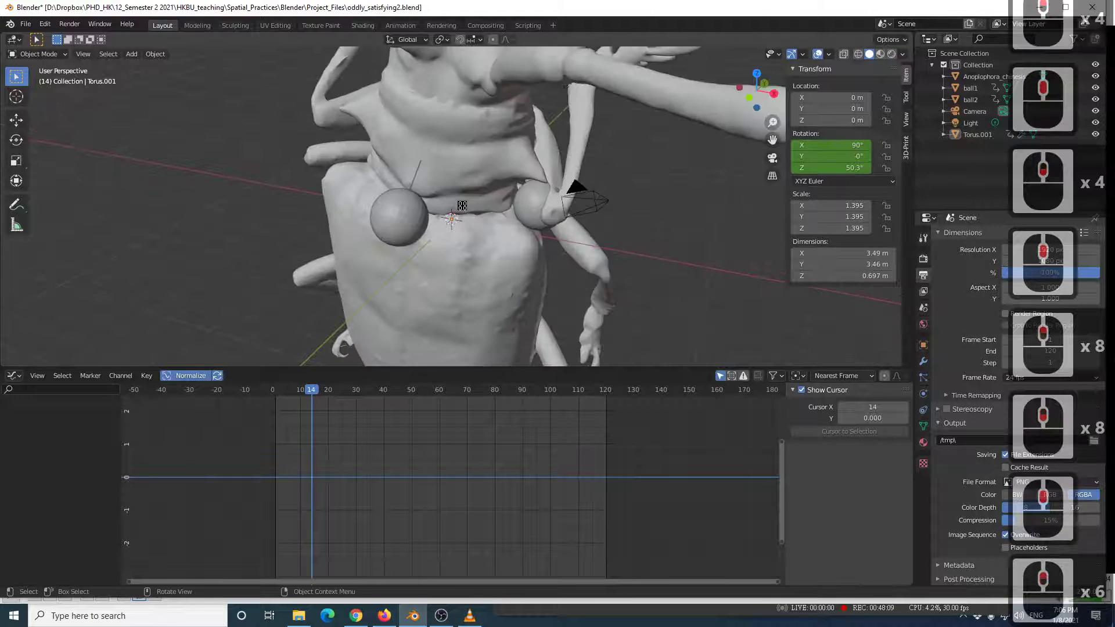
{"action": "scroll", "coordinate": [461, 214], "scroll_direction": "down", "scroll_amount": 8}
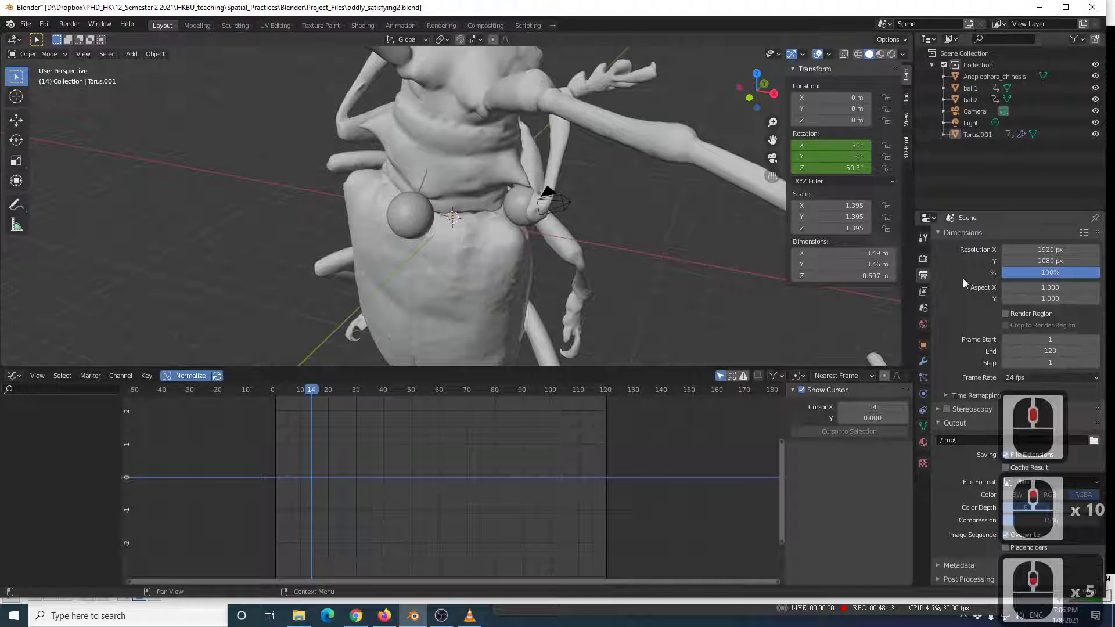
Add a Decimate modifier in Collapse mode with a ratio of 0.1 to the Anoplophora_chinesis beetle and apply it.
{"action": "left_click", "coordinate": [968, 76]}
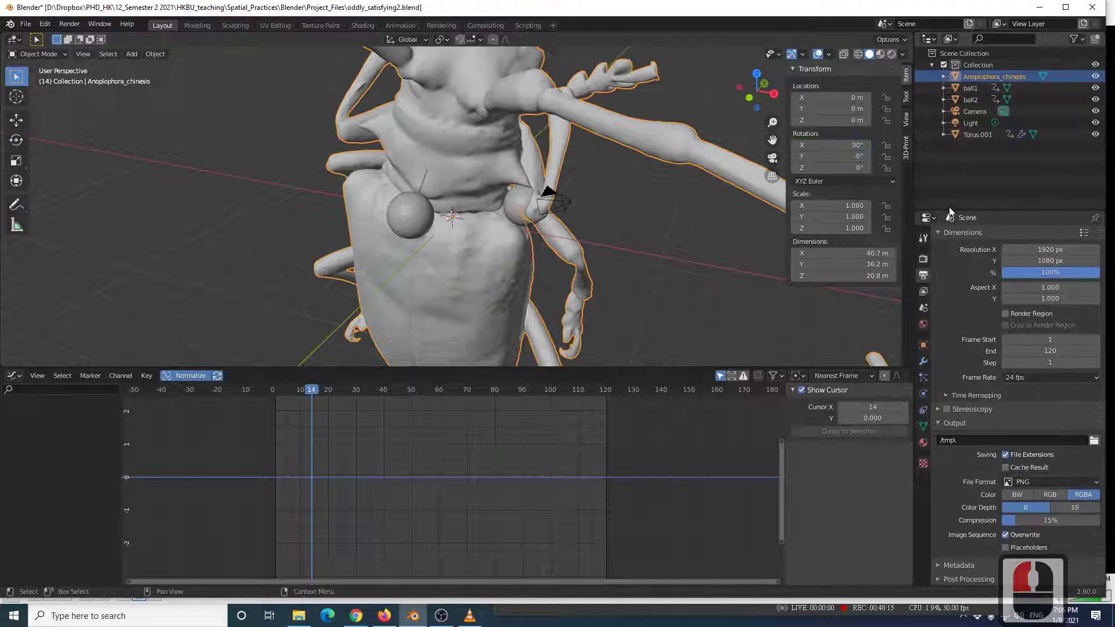
{"action": "left_click", "coordinate": [924, 362]}
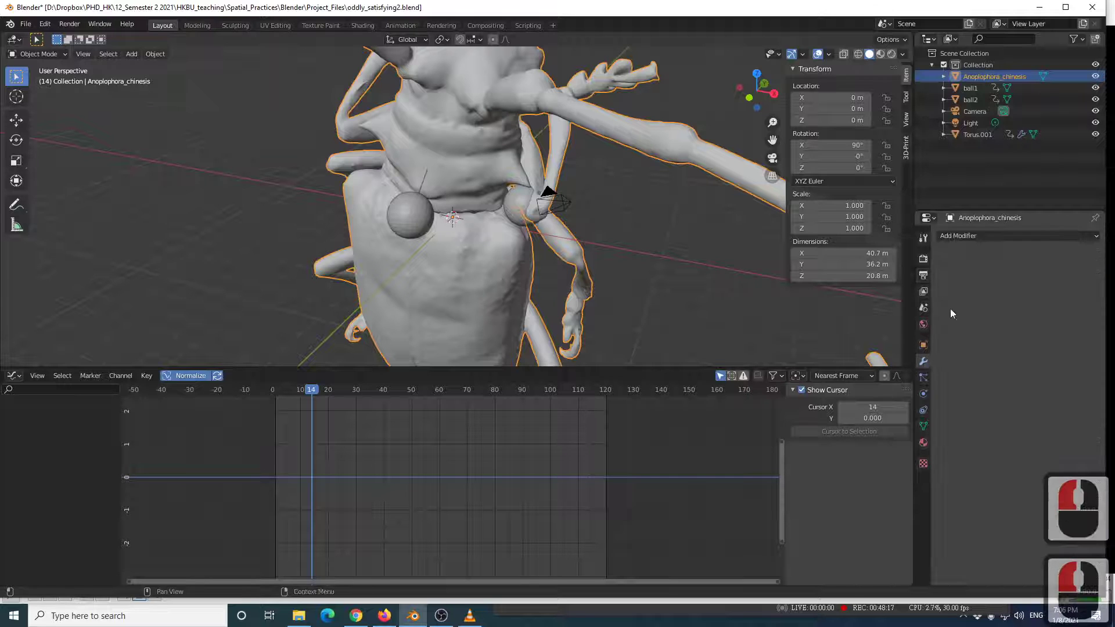
{"action": "left_click", "coordinate": [983, 236]}
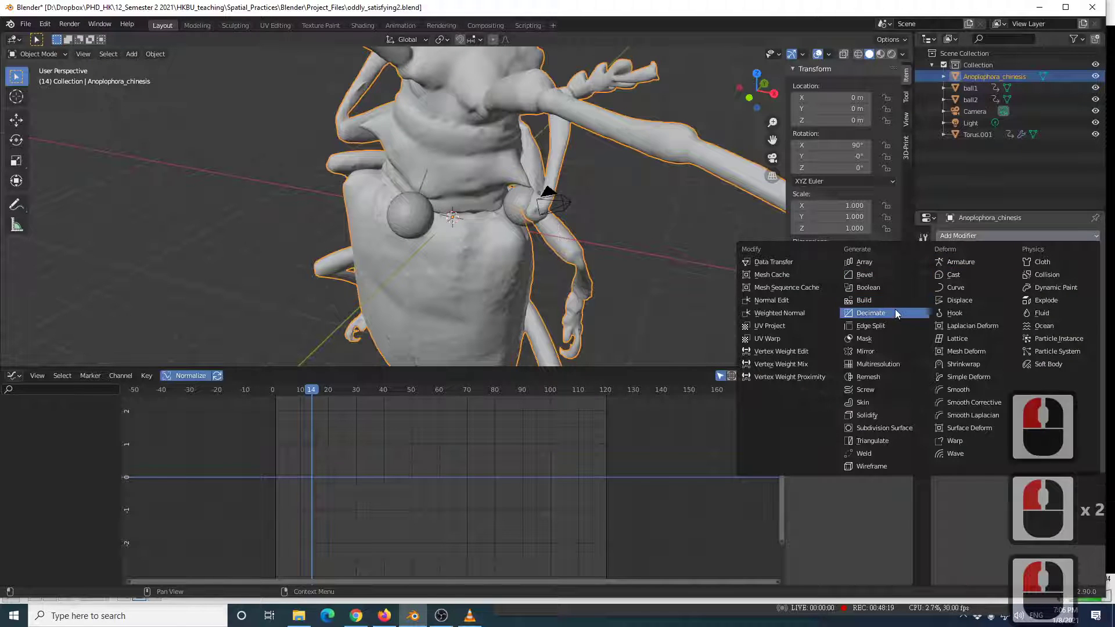
{"action": "left_click", "coordinate": [871, 313]}
{"action": "double_click", "coordinate": [1030, 287]}
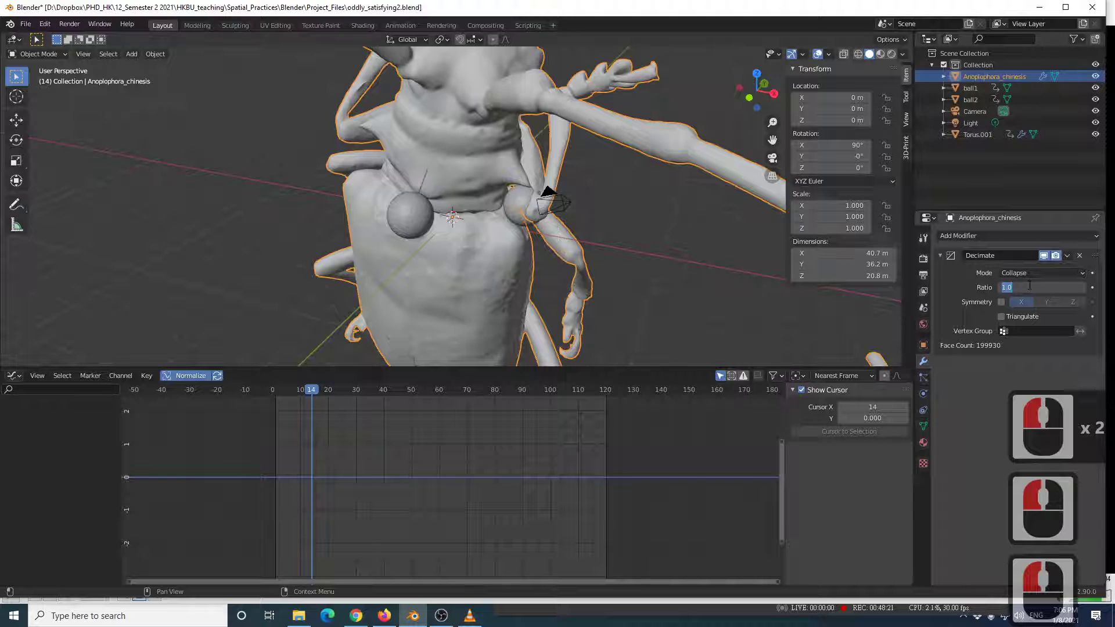
{"action": "type", "text": ".1"}
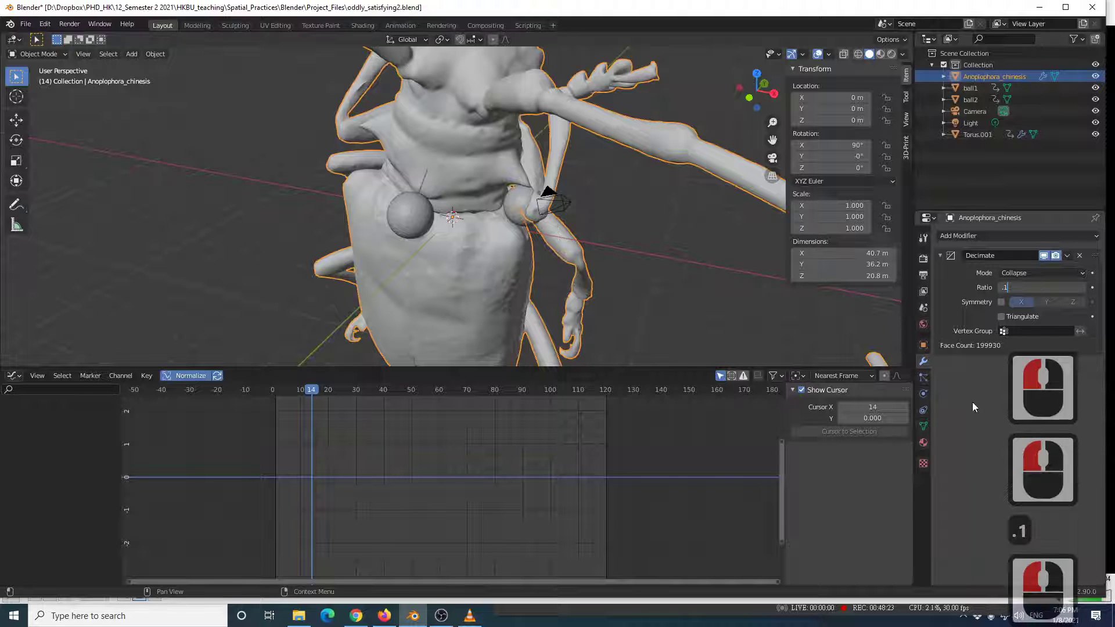
{"action": "key", "text": "Return"}
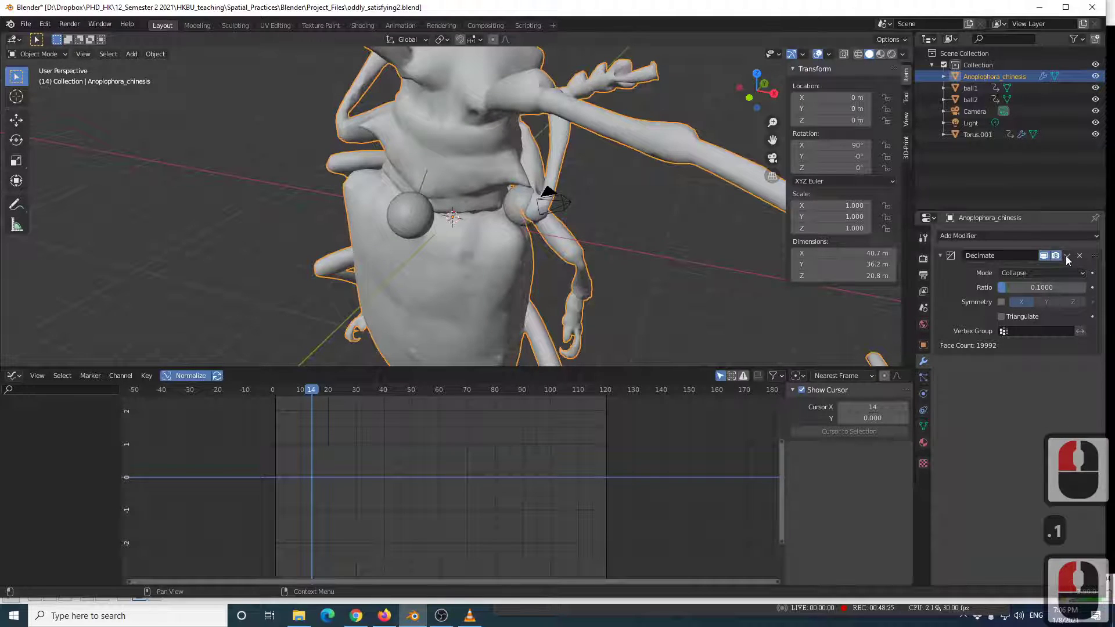
{"action": "left_click", "coordinate": [1067, 256]}
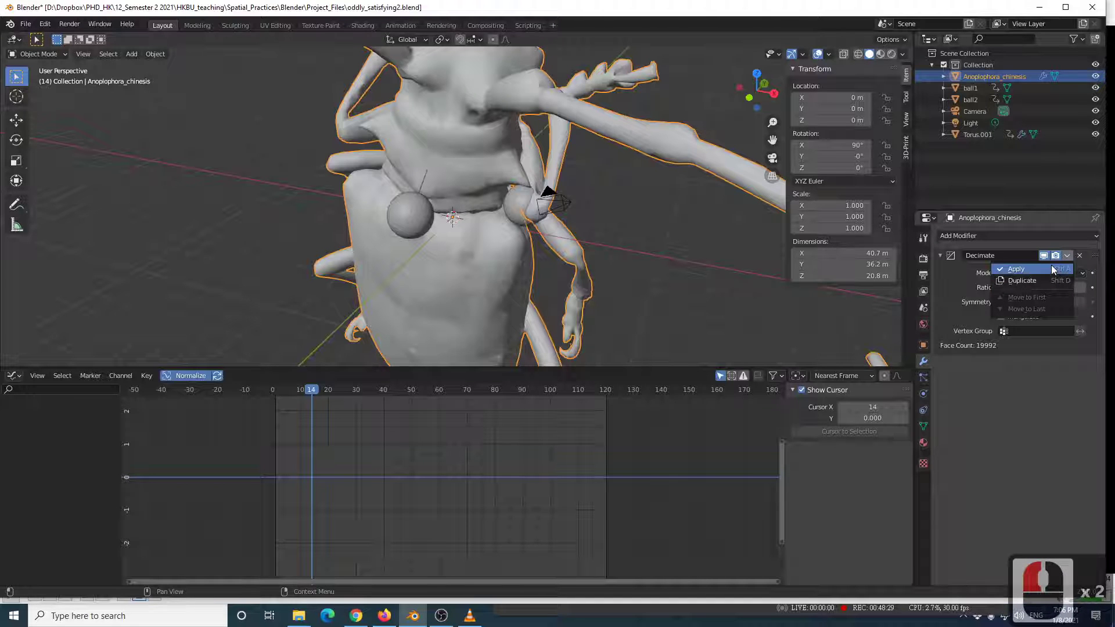
{"action": "left_click", "coordinate": [1051, 268]}
Move the beetle by about -0.85 m in X, -0.68 m in Y and -1.07 m in Z.
{"action": "scroll", "coordinate": [608, 249], "scroll_direction": "down", "scroll_amount": 3}
{"action": "middle_click_drag", "start_coordinate": [608, 250], "coordinate": [499, 241]}
{"action": "key", "text": "g"}
{"action": "left_click", "coordinate": [581, 228]}
{"action": "scroll", "coordinate": [581, 230], "scroll_direction": "down", "scroll_amount": 3}
{"action": "scroll", "coordinate": [500, 242], "scroll_direction": "up", "scroll_amount": 2}
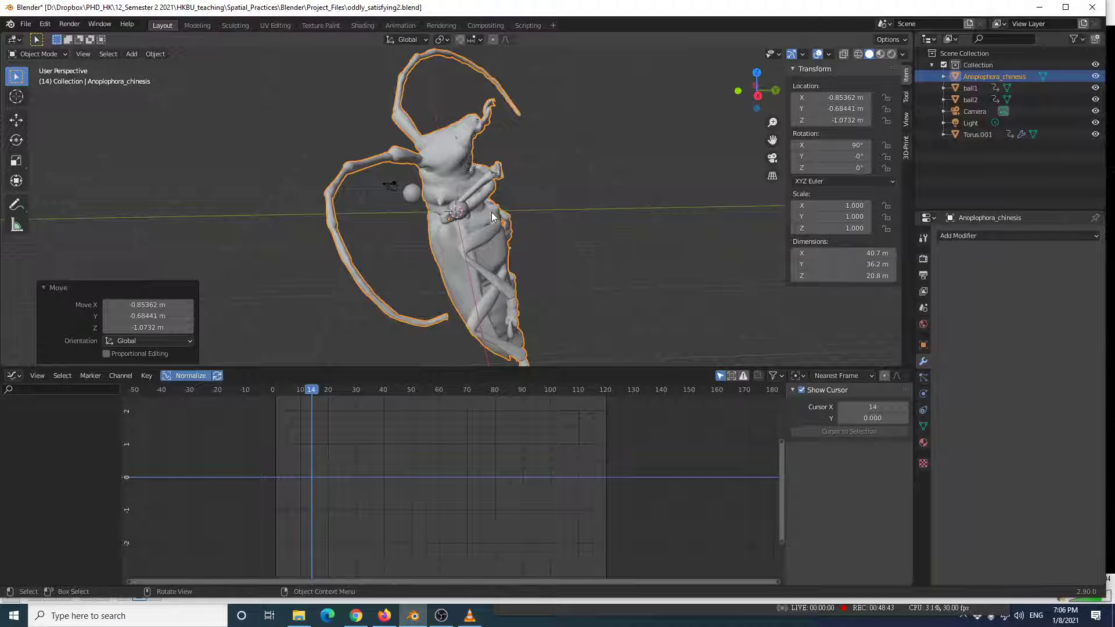
{"action": "scroll", "coordinate": [514, 213], "scroll_direction": "up", "scroll_amount": 2}
{"action": "scroll", "coordinate": [513, 234], "scroll_direction": "down", "scroll_amount": 4}
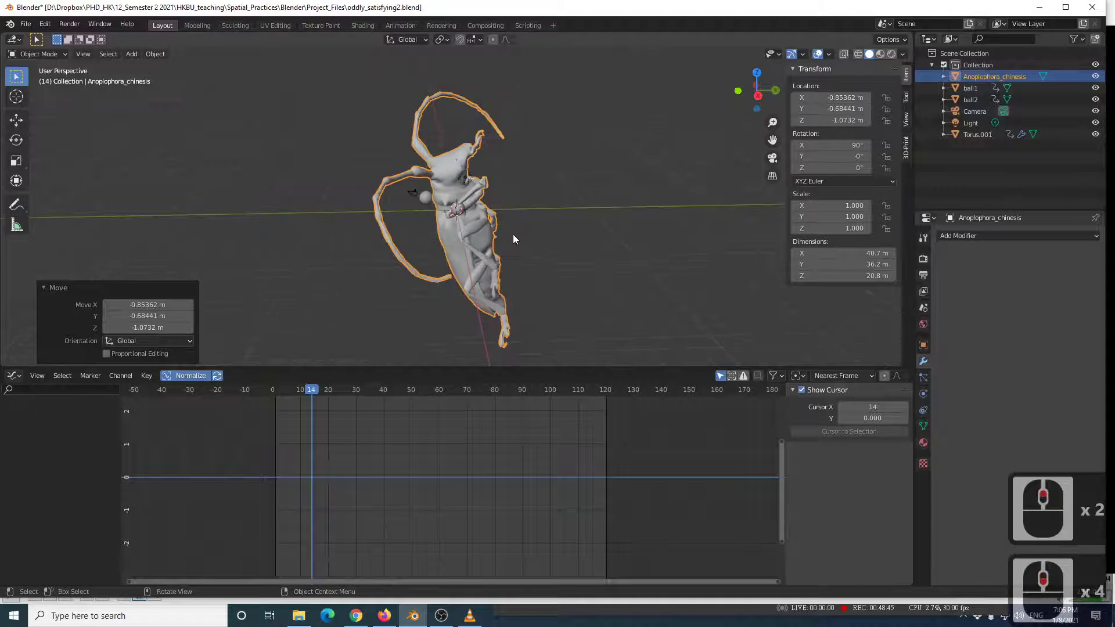
Check the beetles in the reference video in VLC, return to Blender and scale the beetle down to about 0.16.
{"action": "key", "text": "alt+Tab"}
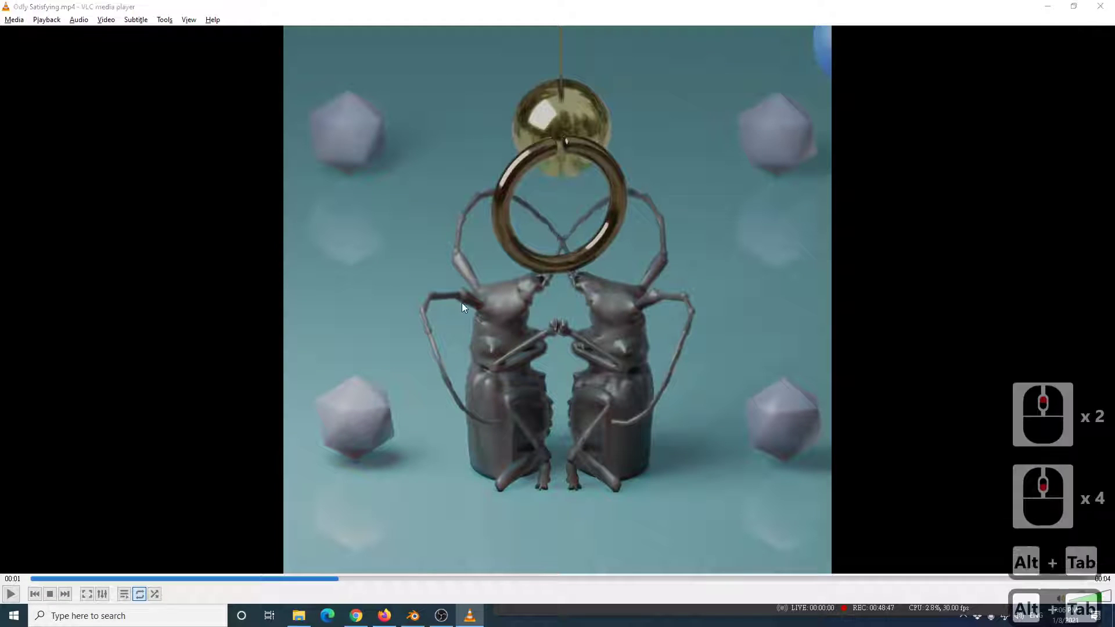
{"action": "key", "text": "alt+Tab"}
{"action": "scroll", "coordinate": [526, 216], "scroll_direction": "down", "scroll_amount": 2}
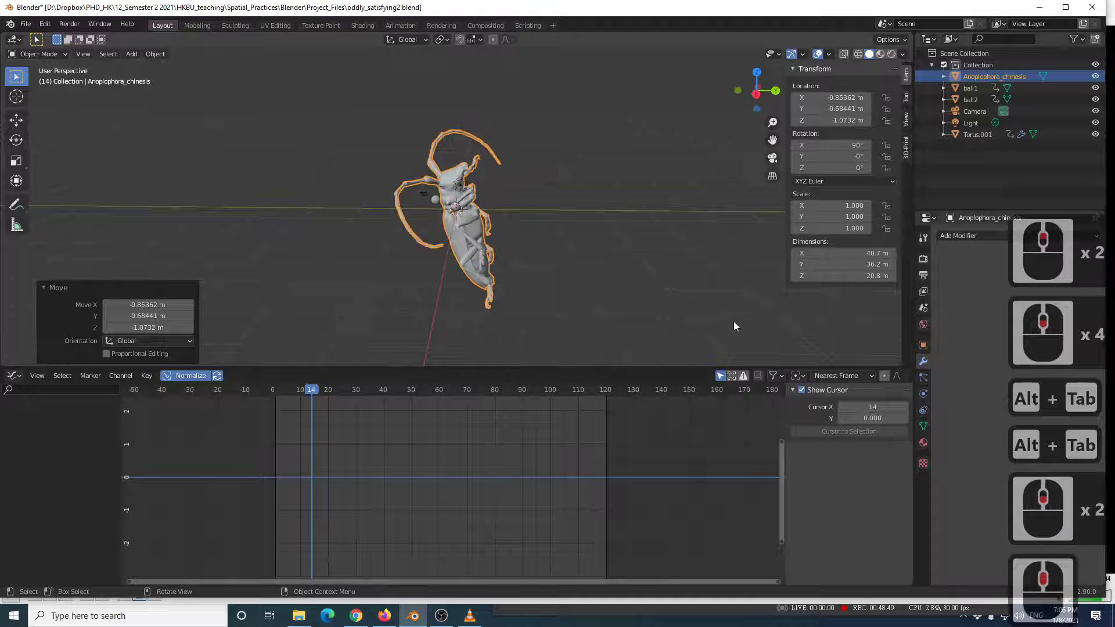
{"action": "key", "text": "s"}
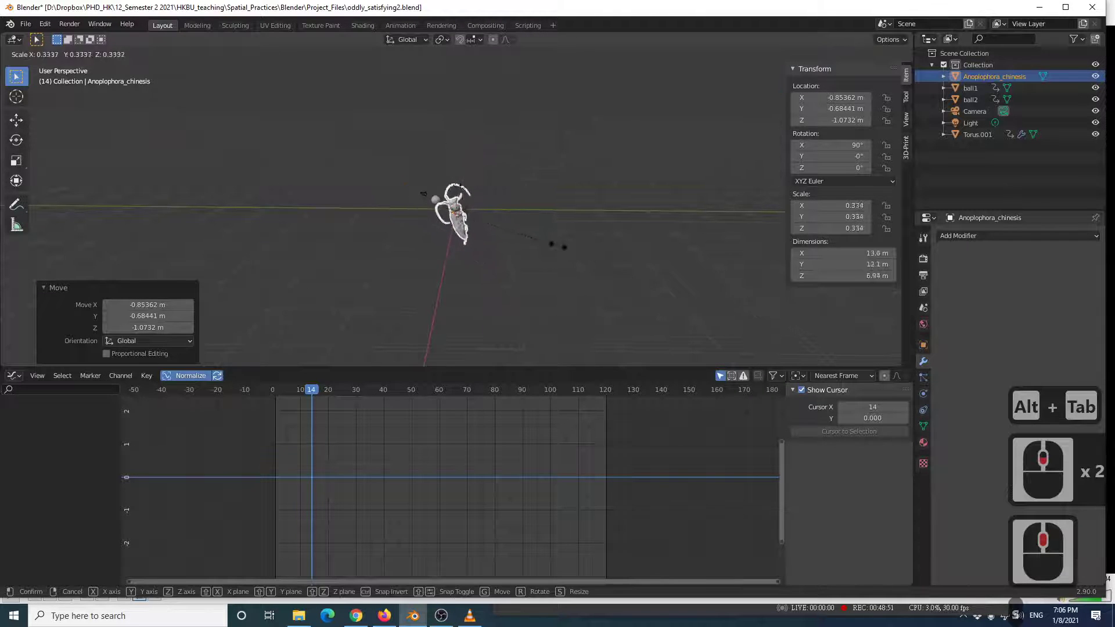
{"action": "left_click", "coordinate": [517, 233]}
{"action": "scroll", "coordinate": [460, 273], "scroll_direction": "up", "scroll_amount": 6}
{"action": "scroll", "coordinate": [551, 256], "scroll_direction": "up", "scroll_amount": 3}
{"action": "key", "text": "s"}
{"action": "left_click", "coordinate": [581, 281]}
{"action": "middle_click_drag", "start_coordinate": [581, 281], "coordinate": [452, 243]}
{"action": "scroll", "coordinate": [569, 269], "scroll_direction": "down", "scroll_amount": 2}
In the back view, straighten the beetle by rotating it about 10.7° and place it centred just below the torus.
{"action": "left_click", "coordinate": [761, 94]}
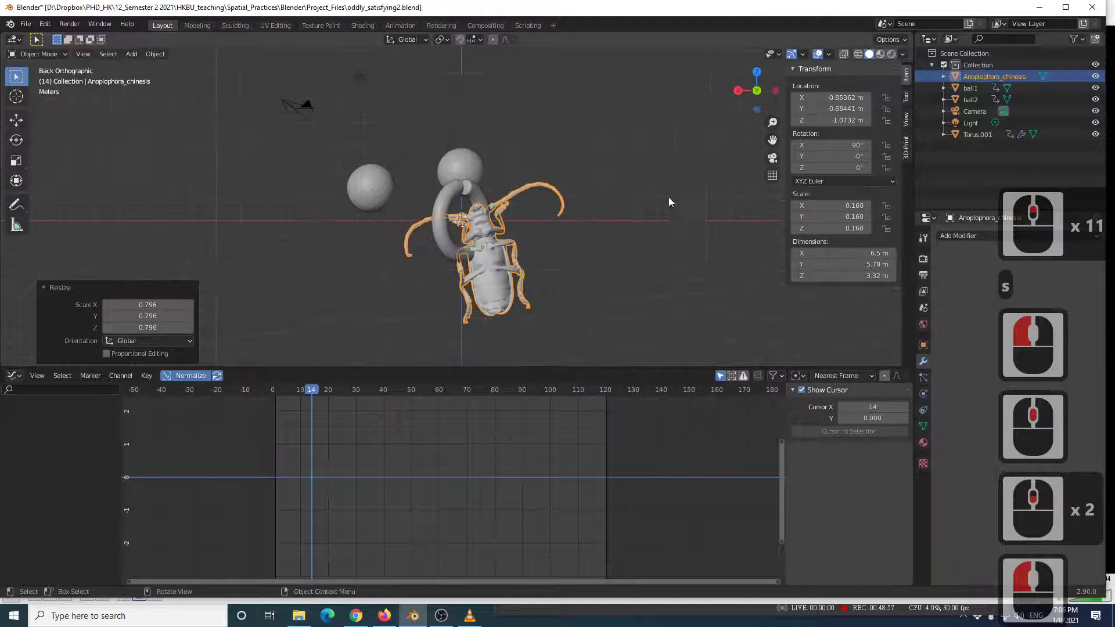
{"action": "scroll", "coordinate": [570, 267], "scroll_direction": "up", "scroll_amount": 2}
{"action": "key", "text": "r"}
{"action": "left_click", "coordinate": [586, 262]}
{"action": "middle_click_drag", "start_coordinate": [587, 260], "coordinate": [569, 197], "text": "shift"}
{"action": "key", "text": "g"}
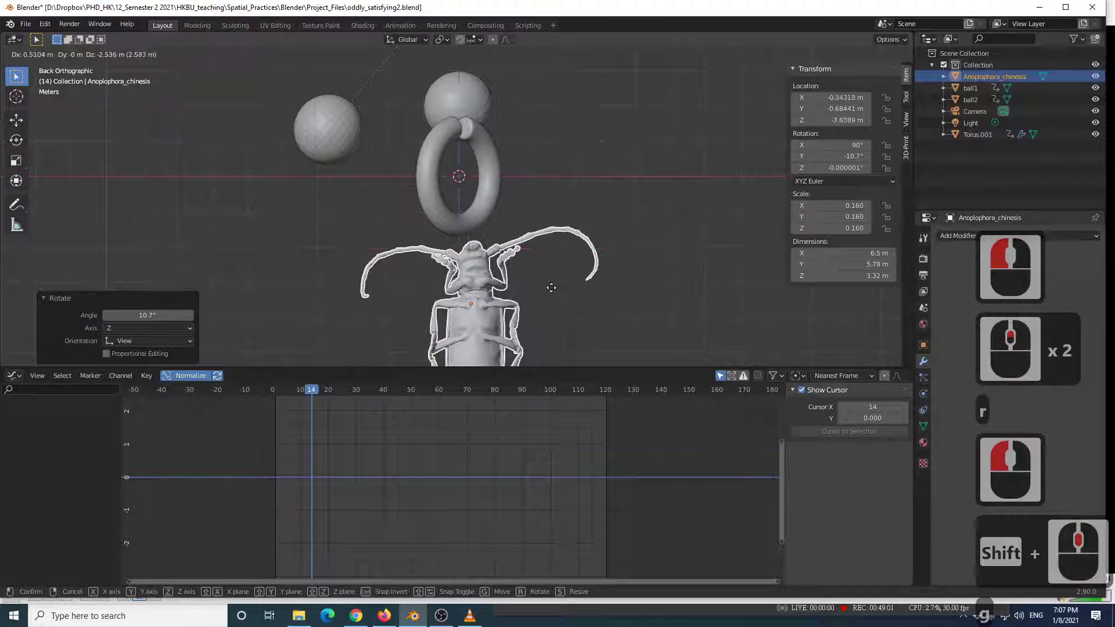
{"action": "left_click", "coordinate": [537, 289]}
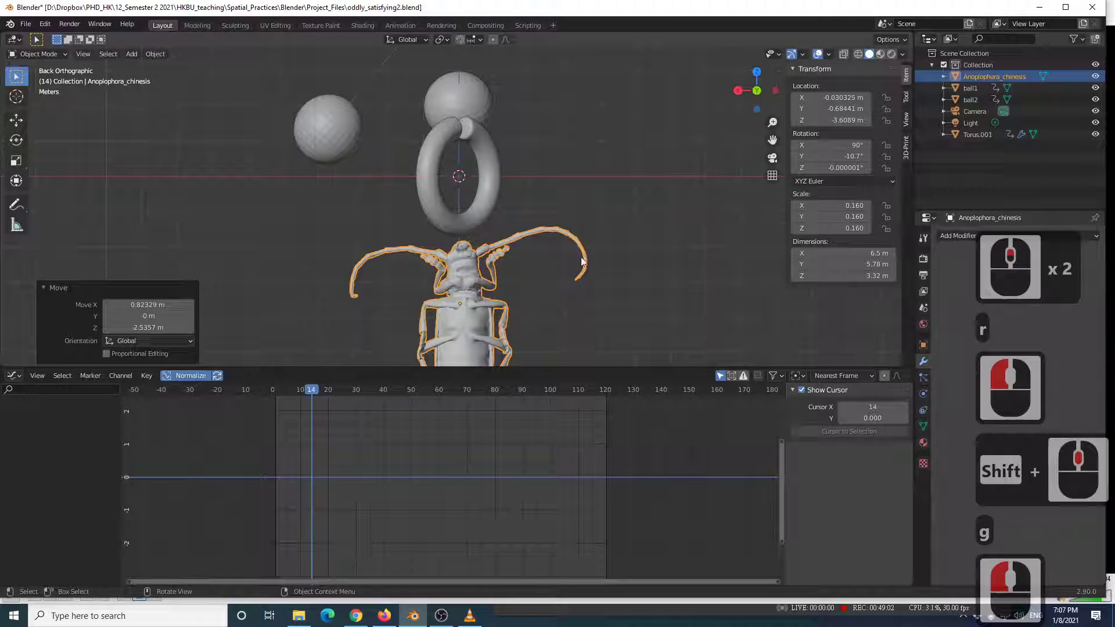
In the top view, turn the beetle to about 91.9° around Z and move it to about X 1.4 m, Y 0.09 m.
{"action": "left_click", "coordinate": [756, 71]}
{"action": "key", "text": "r"}
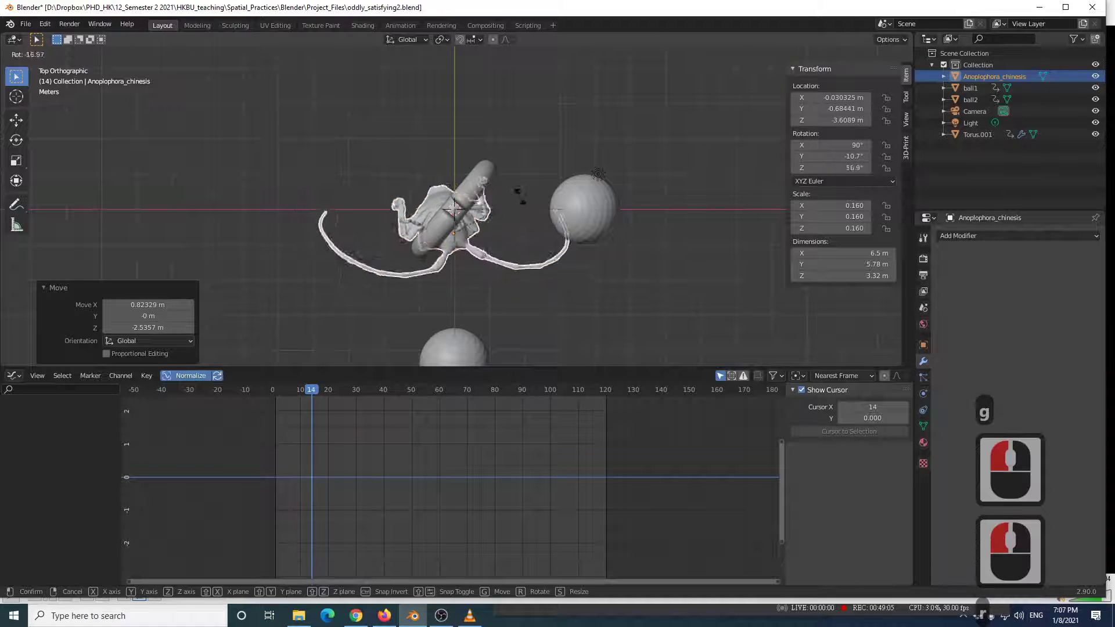
{"action": "left_click", "coordinate": [442, 179]}
{"action": "key", "text": "g"}
{"action": "left_click", "coordinate": [480, 166]}
{"action": "scroll", "coordinate": [479, 166], "scroll_direction": "up", "scroll_amount": 5}
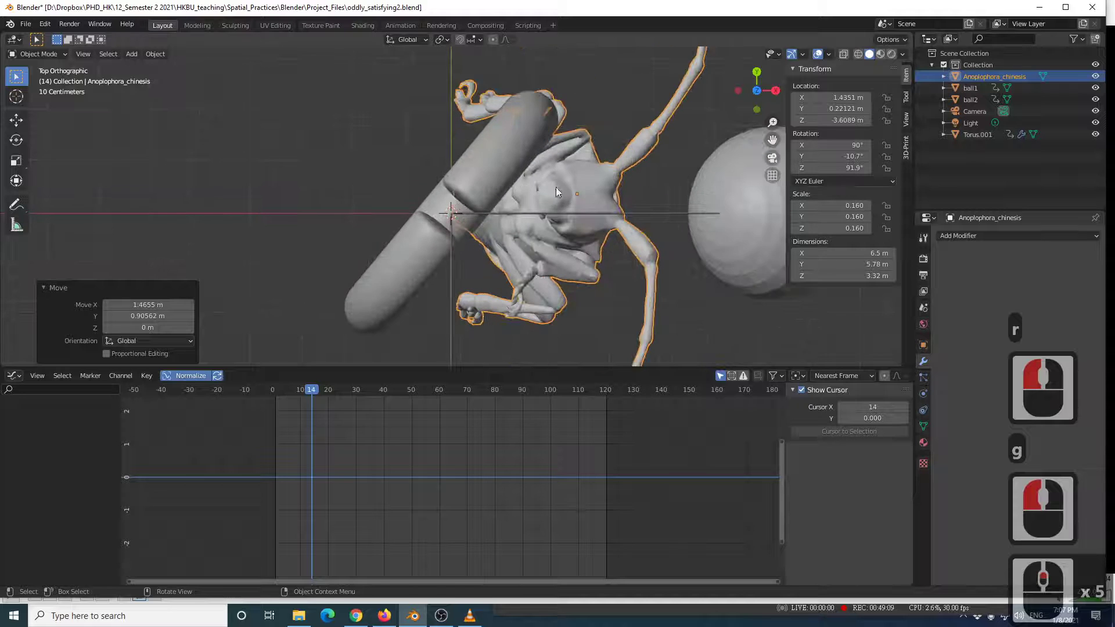
{"action": "key", "text": "g"}
{"action": "left_click", "coordinate": [552, 199]}
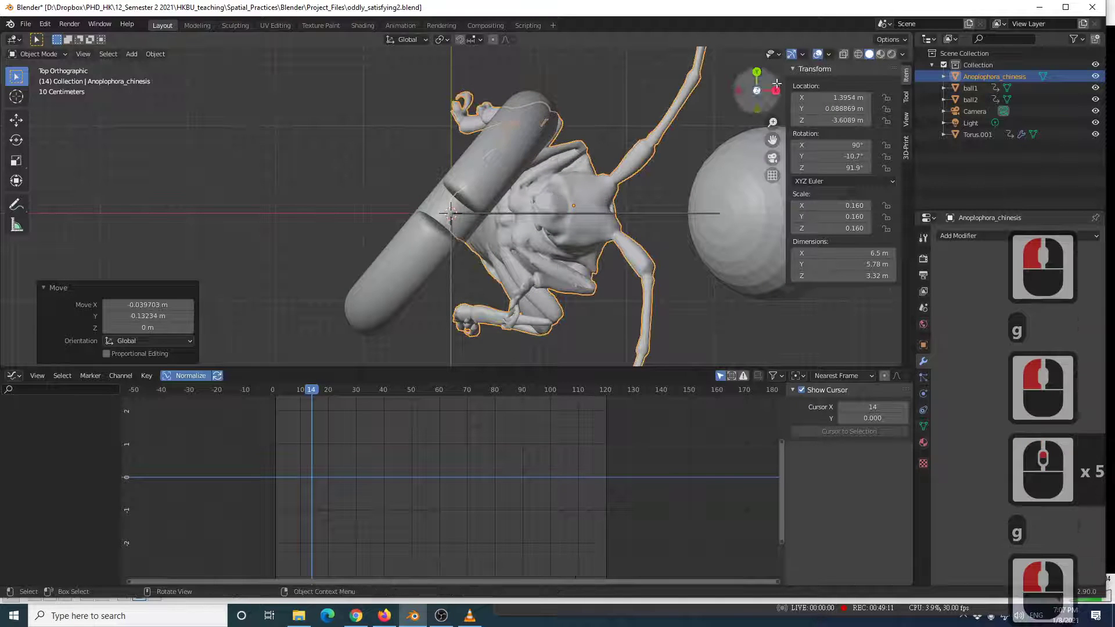
In the back view, tilt the beetle upright by about 10° and move it to about X 1.12 m, Z -3.46 m.
{"action": "left_click", "coordinate": [757, 72]}
{"action": "scroll", "coordinate": [585, 198], "scroll_direction": "down", "scroll_amount": 6}
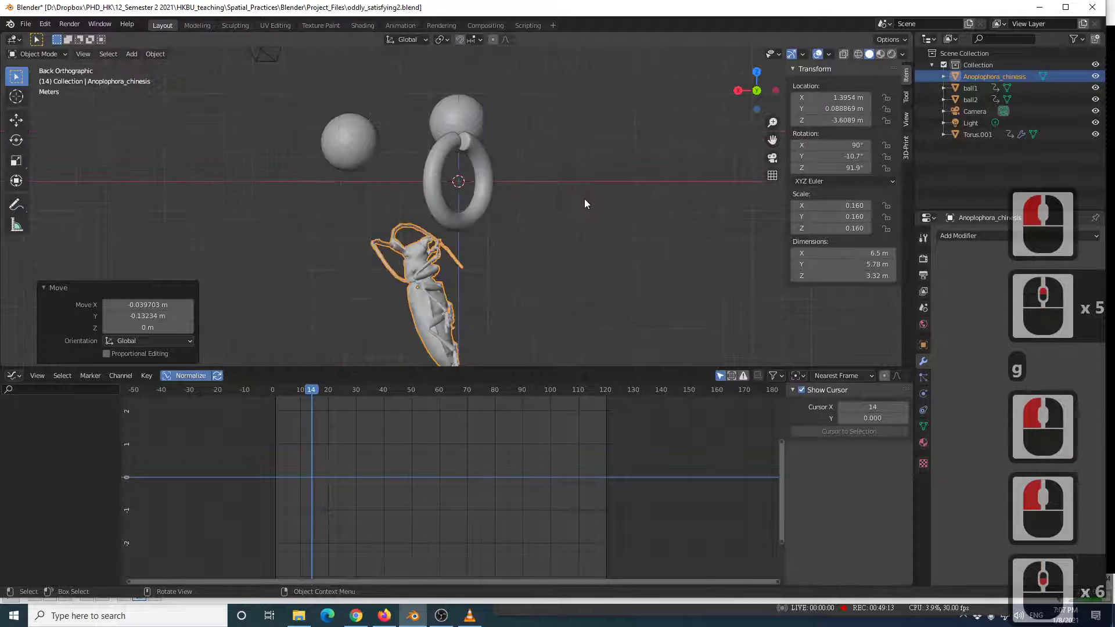
{"action": "scroll", "coordinate": [525, 249], "scroll_direction": "up", "scroll_amount": 2}
{"action": "middle_click_drag", "start_coordinate": [525, 249], "coordinate": [565, 124], "text": "shift"}
{"action": "key", "text": "r"}
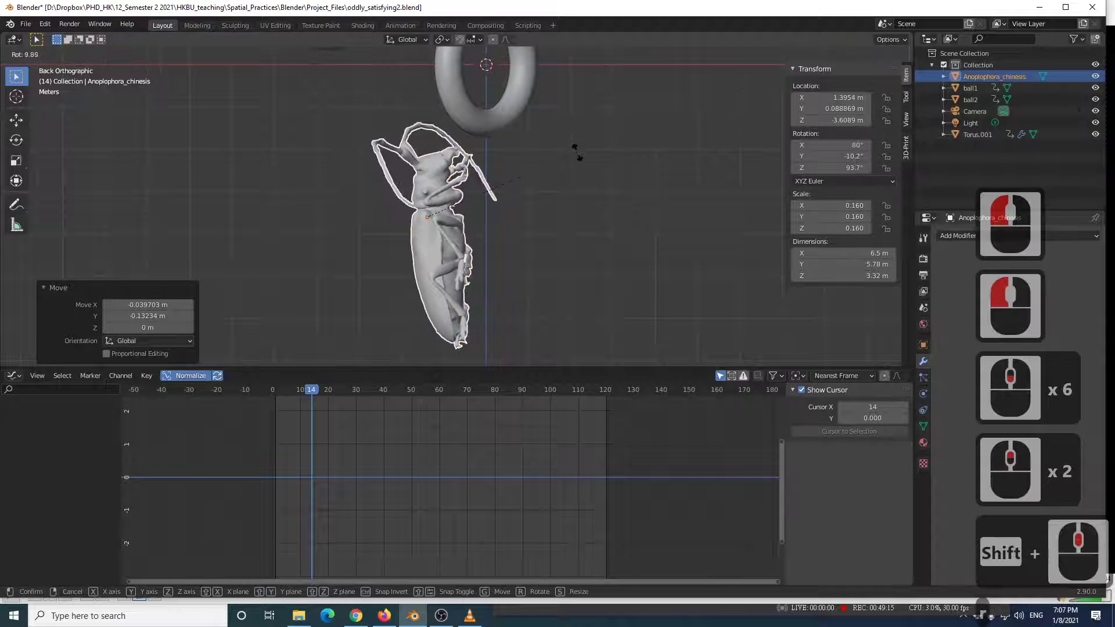
{"action": "left_click", "coordinate": [579, 152]}
{"action": "key", "text": "g"}
{"action": "left_click", "coordinate": [581, 148]}
{"action": "scroll", "coordinate": [563, 161], "scroll_direction": "up", "scroll_amount": 2}
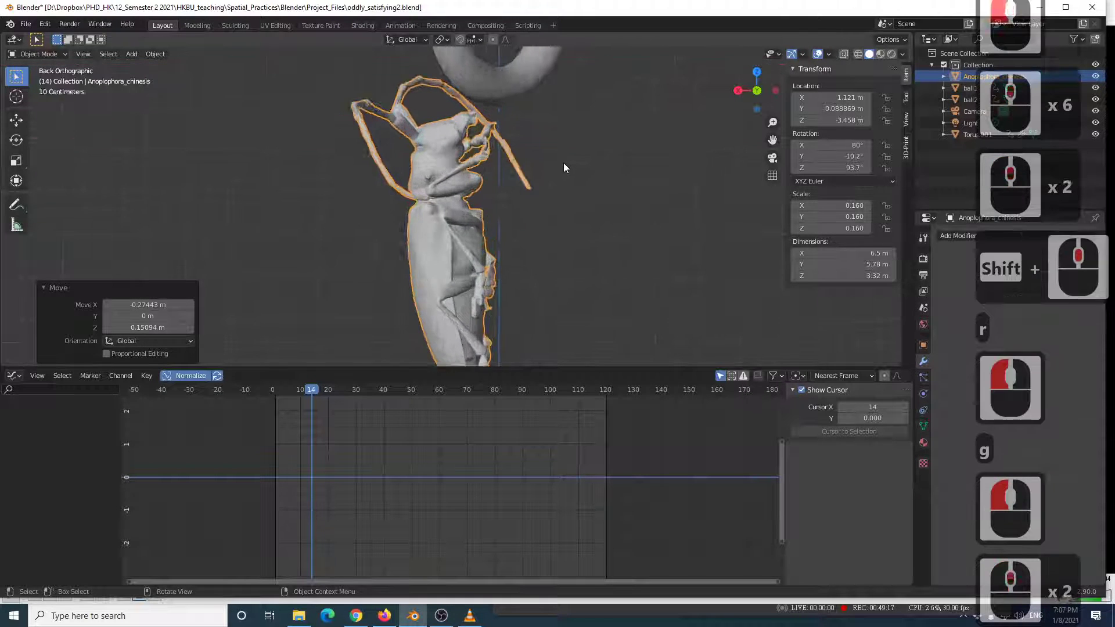
{"action": "scroll", "coordinate": [570, 146], "scroll_direction": "down", "scroll_amount": 6}
{"action": "scroll", "coordinate": [504, 198], "scroll_direction": "up", "scroll_amount": 6}
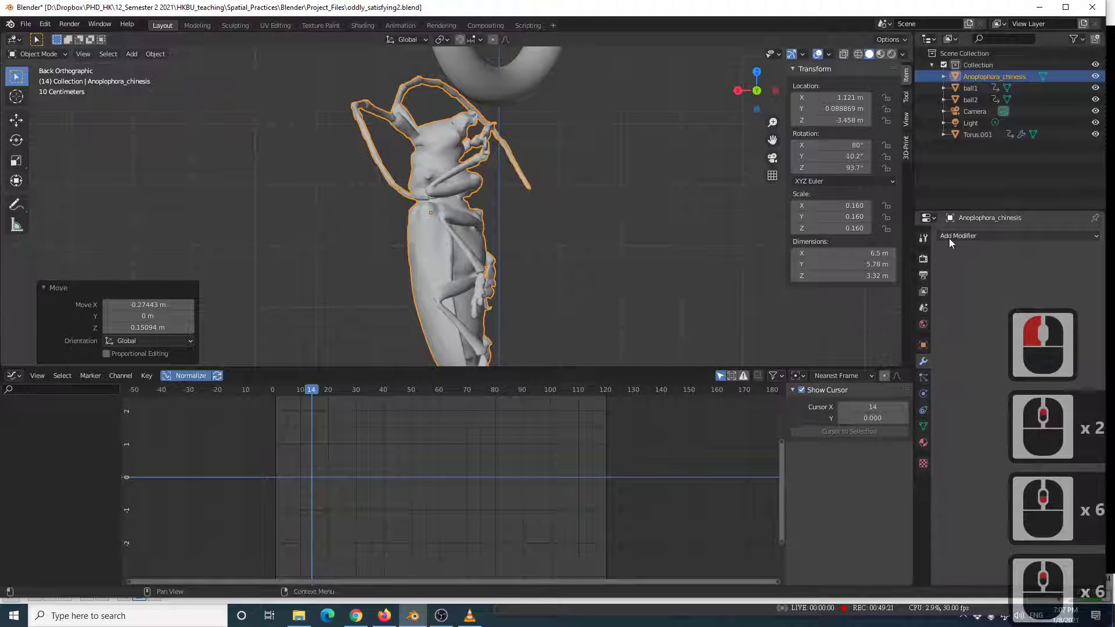
Try a Mirror modifier on the X axis on the beetle and inspect the mirrored copy up close.
{"action": "scroll", "coordinate": [508, 229], "scroll_direction": "down", "scroll_amount": 2}
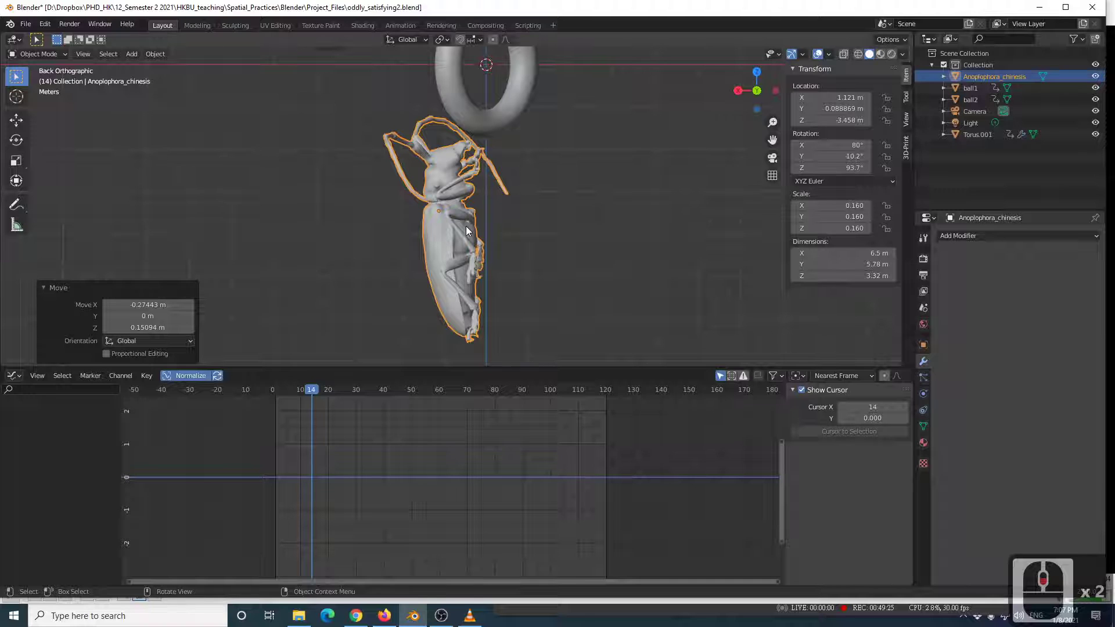
{"action": "middle_click_drag", "start_coordinate": [474, 215], "coordinate": [522, 216]}
{"action": "left_click", "coordinate": [990, 235]}
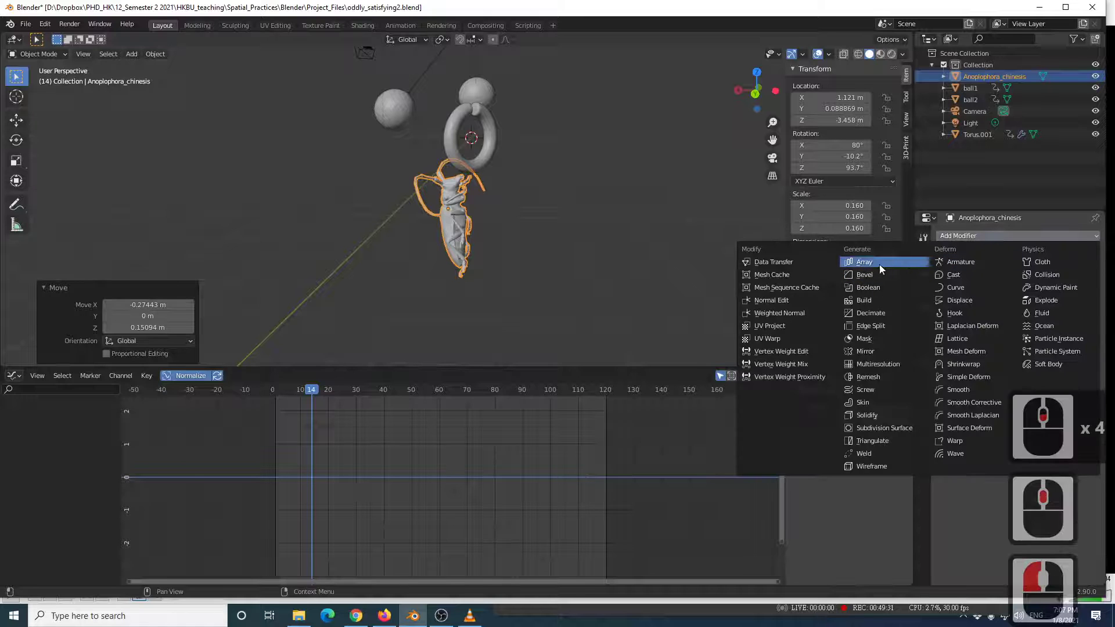
{"action": "left_click", "coordinate": [866, 352]}
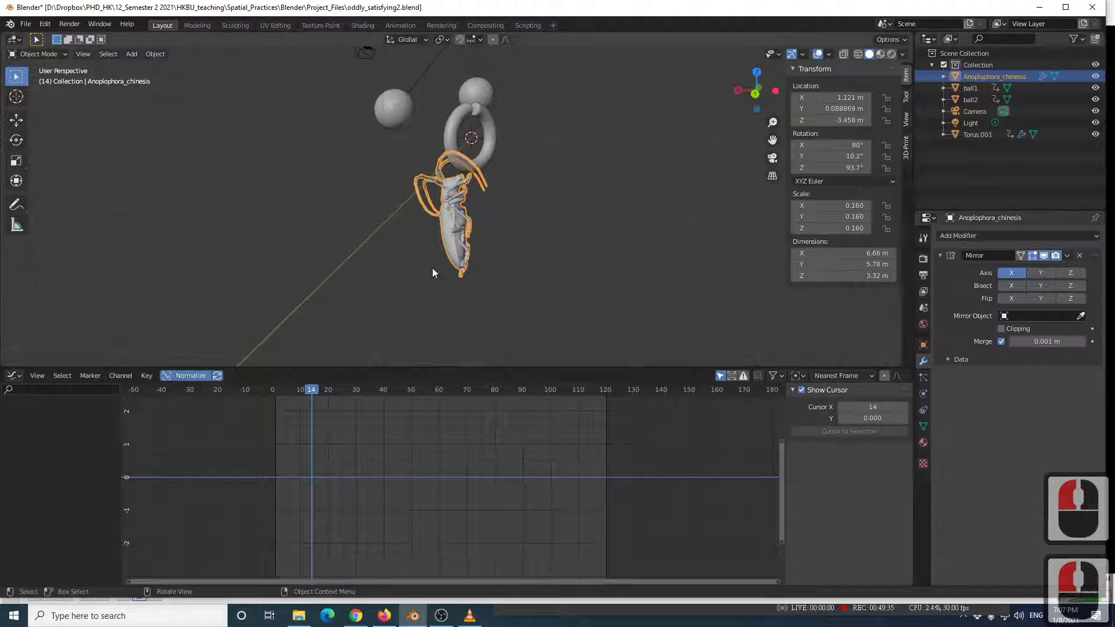
{"action": "scroll", "coordinate": [467, 275], "scroll_direction": "up", "scroll_amount": 7}
{"action": "middle_click_drag", "start_coordinate": [517, 240], "coordinate": [593, 225]}
{"action": "scroll", "coordinate": [528, 235], "scroll_direction": "down", "scroll_amount": 8}
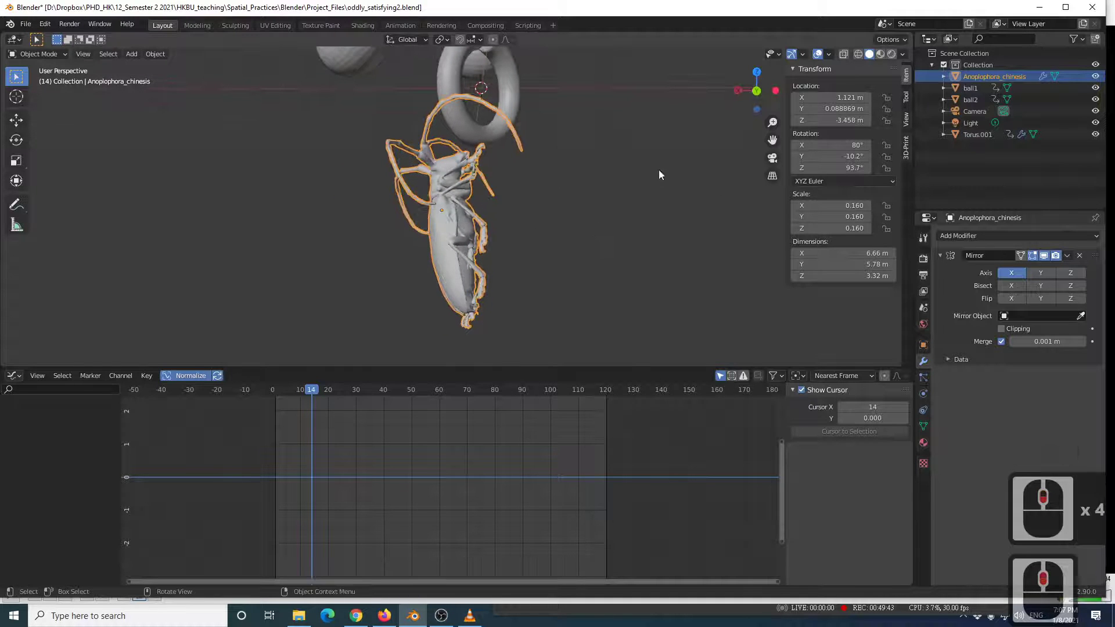
Try different combinations of the X, Y and Z mirror axes on the beetle, and remove the Mirror modifier.
{"action": "left_click", "coordinate": [1039, 271]}
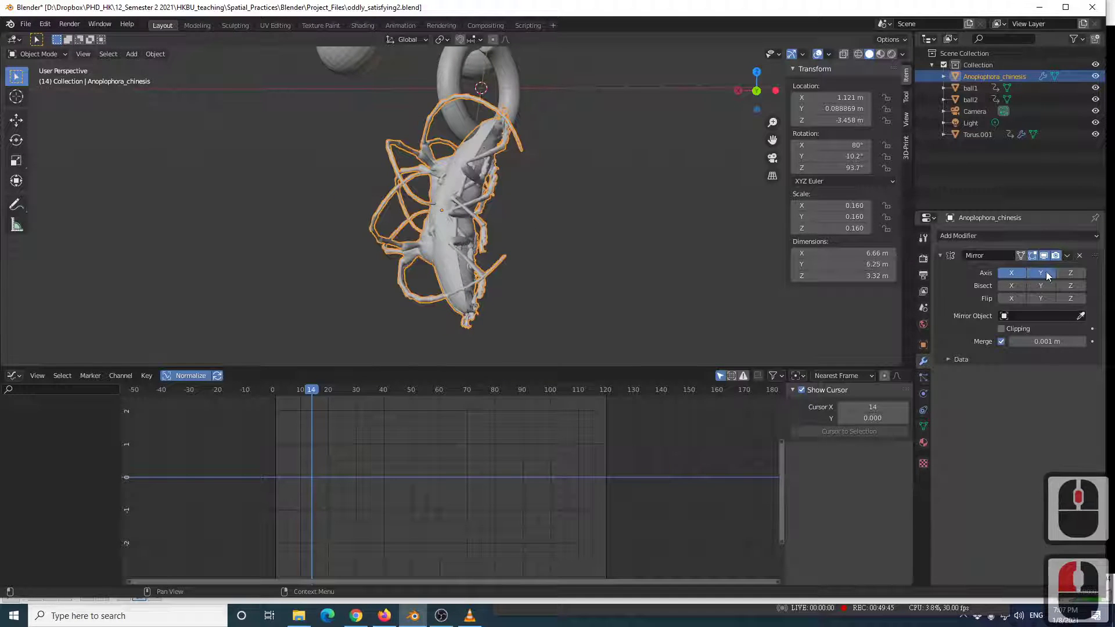
{"action": "left_click", "coordinate": [1011, 273]}
{"action": "left_click", "coordinate": [1068, 274]}
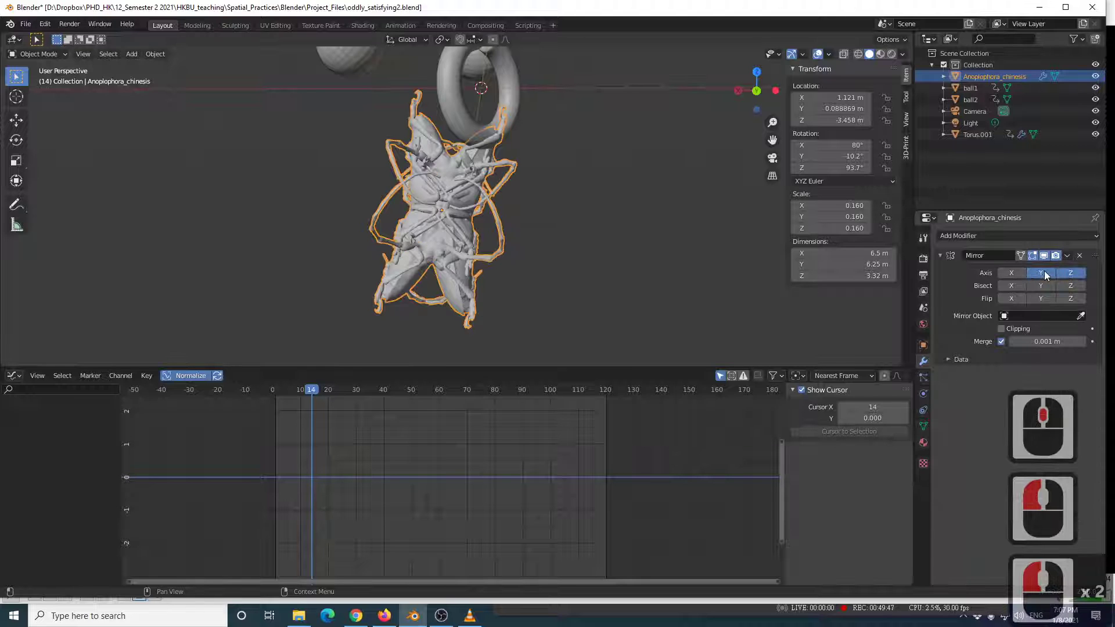
{"action": "left_click", "coordinate": [1041, 273]}
{"action": "left_click", "coordinate": [1012, 273]}
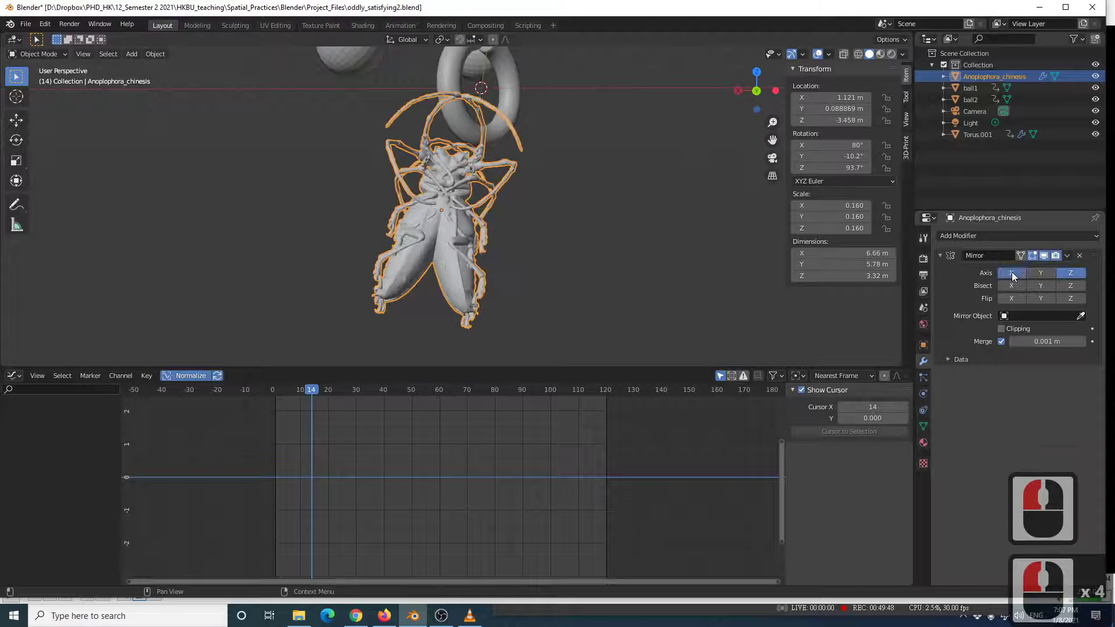
{"action": "left_click", "coordinate": [1081, 255]}
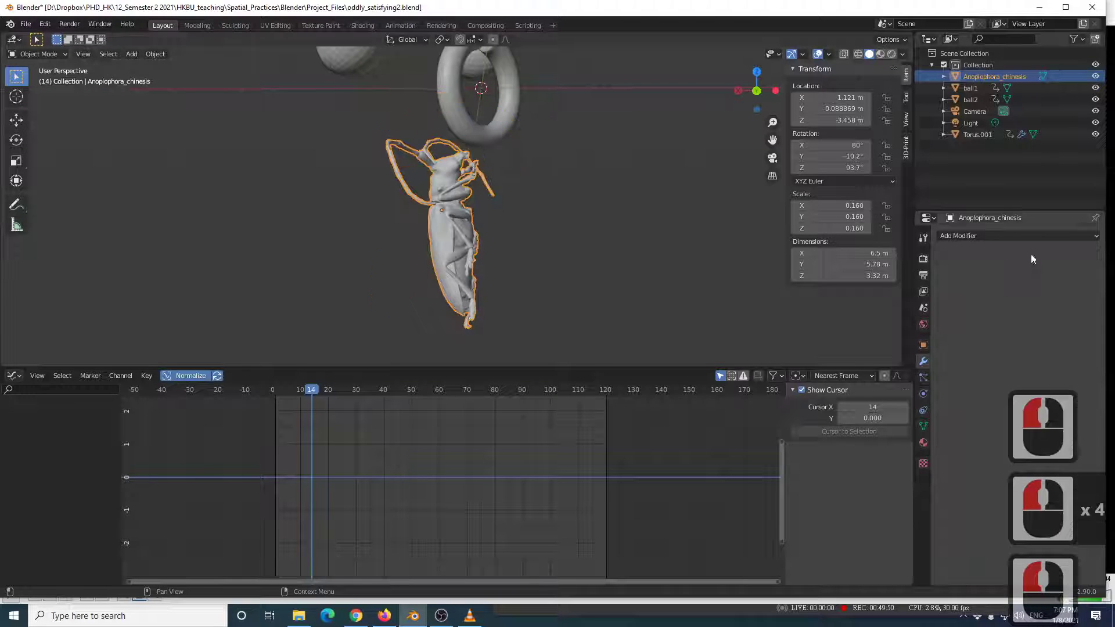
Apply all transforms of the beetle: location, rotation and scale.
{"action": "key", "text": "ctrl+a"}
{"action": "left_click", "coordinate": [451, 233]}
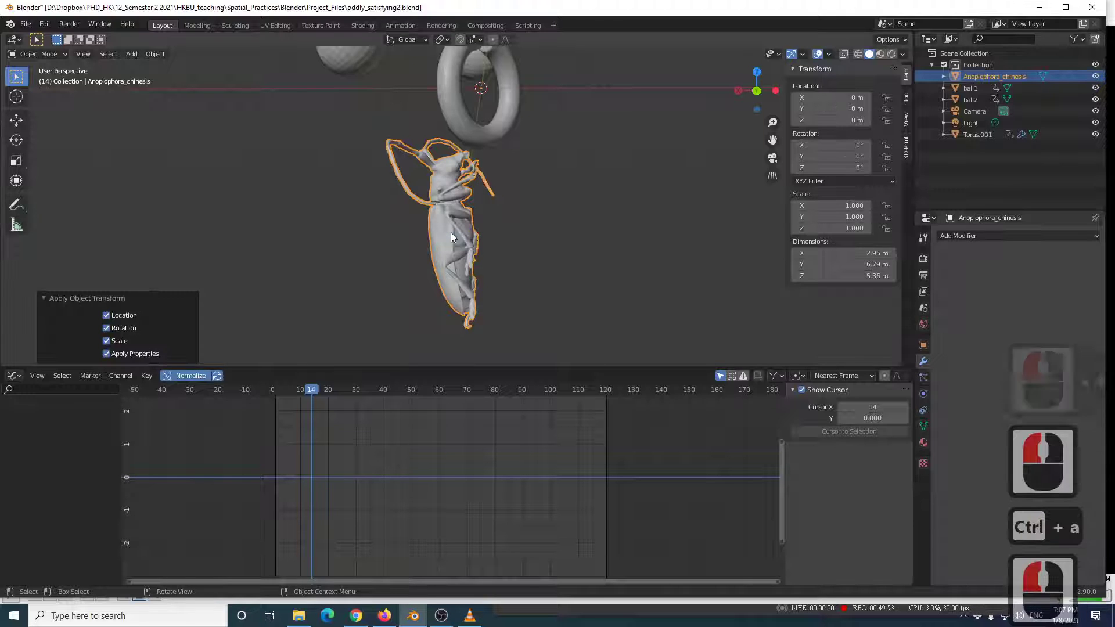
Try mirroring the beetle across the X axis with its transforms applied, view it from an angle, and remove the Mirror modifier.
{"action": "left_click", "coordinate": [971, 235]}
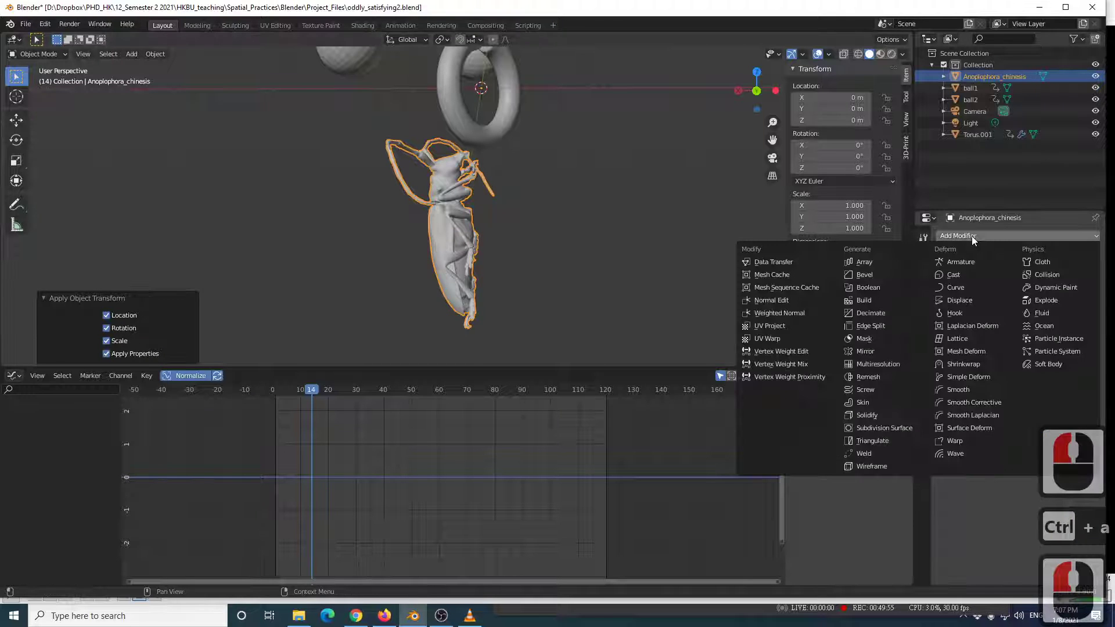
{"action": "left_click", "coordinate": [867, 351]}
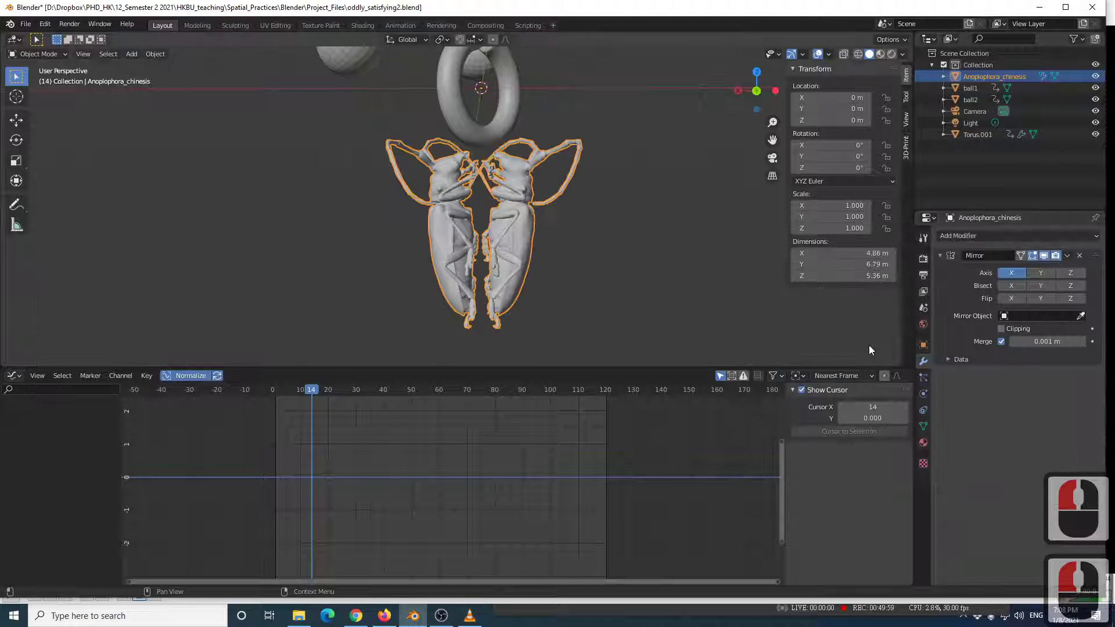
{"action": "middle_click_drag", "start_coordinate": [614, 175], "coordinate": [582, 199]}
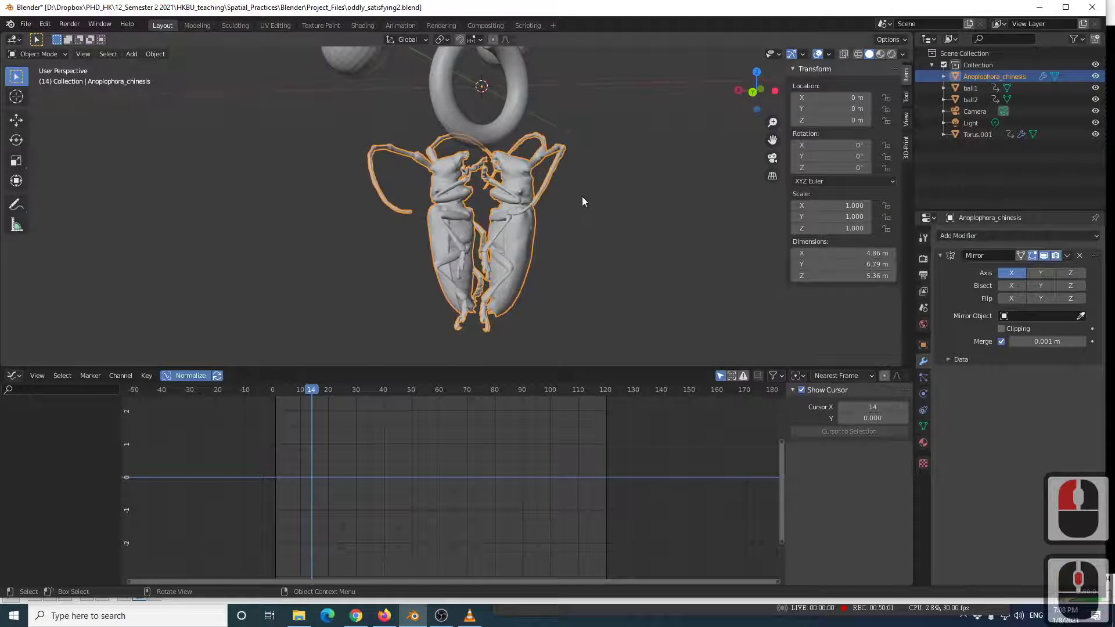
{"action": "left_click", "coordinate": [1079, 255]}
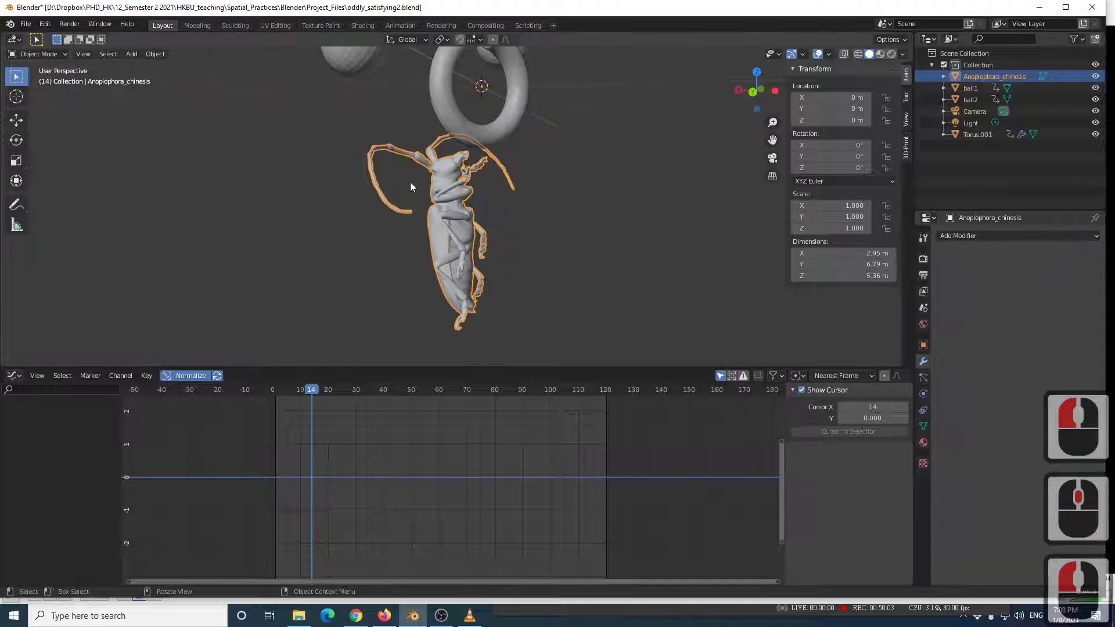
Undo the last changes to the beetle and apply its location, rotation and scale again.
{"action": "middle_click_drag", "start_coordinate": [452, 211], "coordinate": [458, 206]}
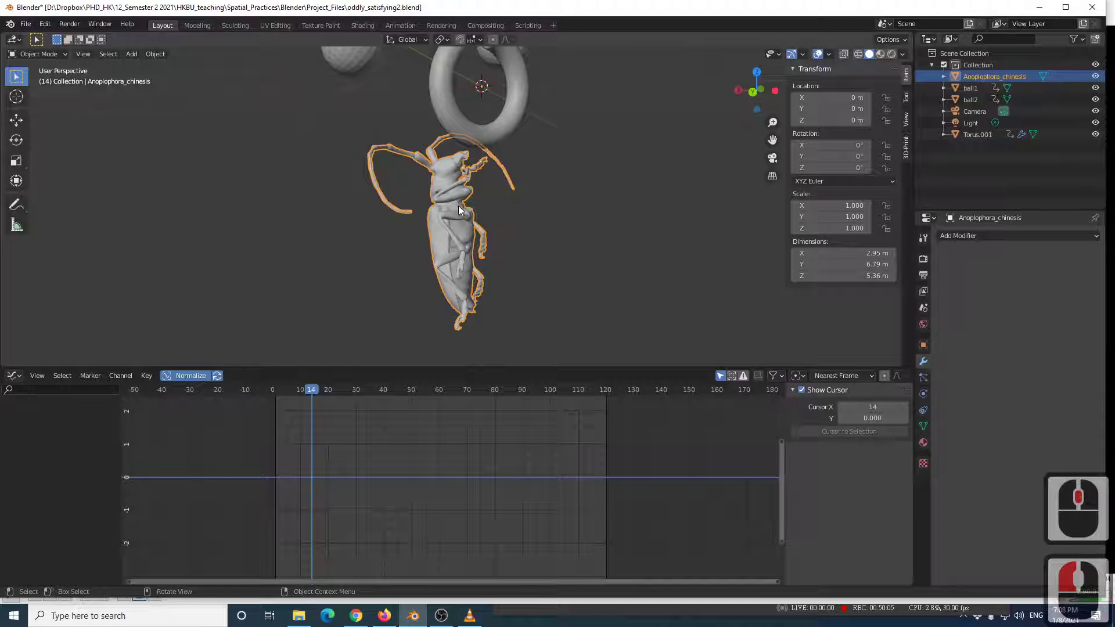
{"action": "key", "text": "ctrl+z"}
{"action": "key", "text": "ctrl+z"}
{"action": "key", "text": "ctrl+z"}
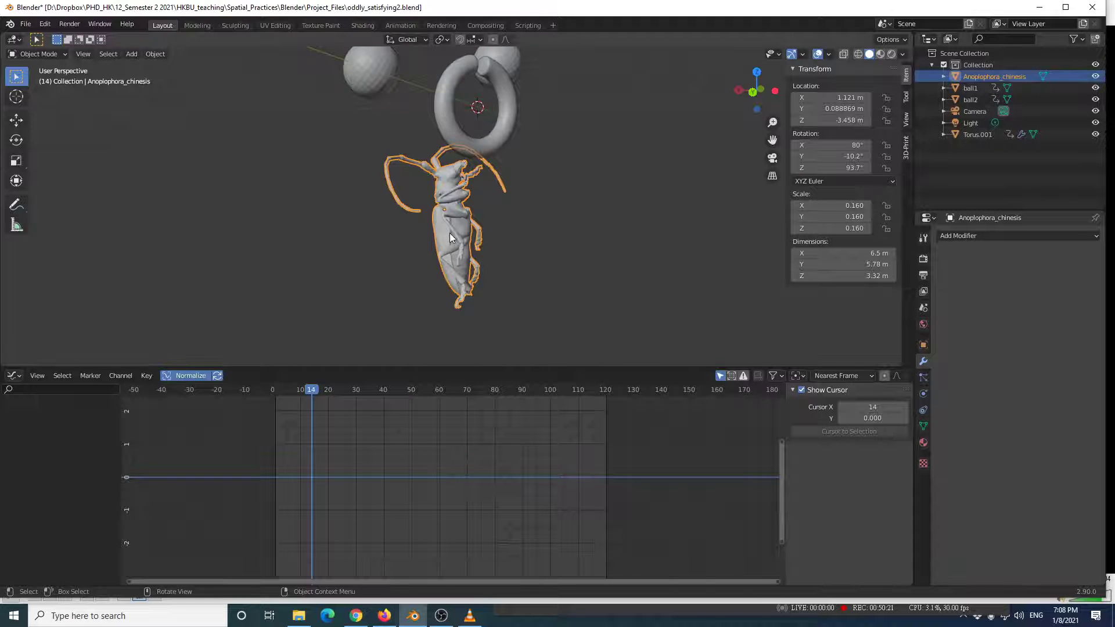
{"action": "key", "text": "ctrl+a"}
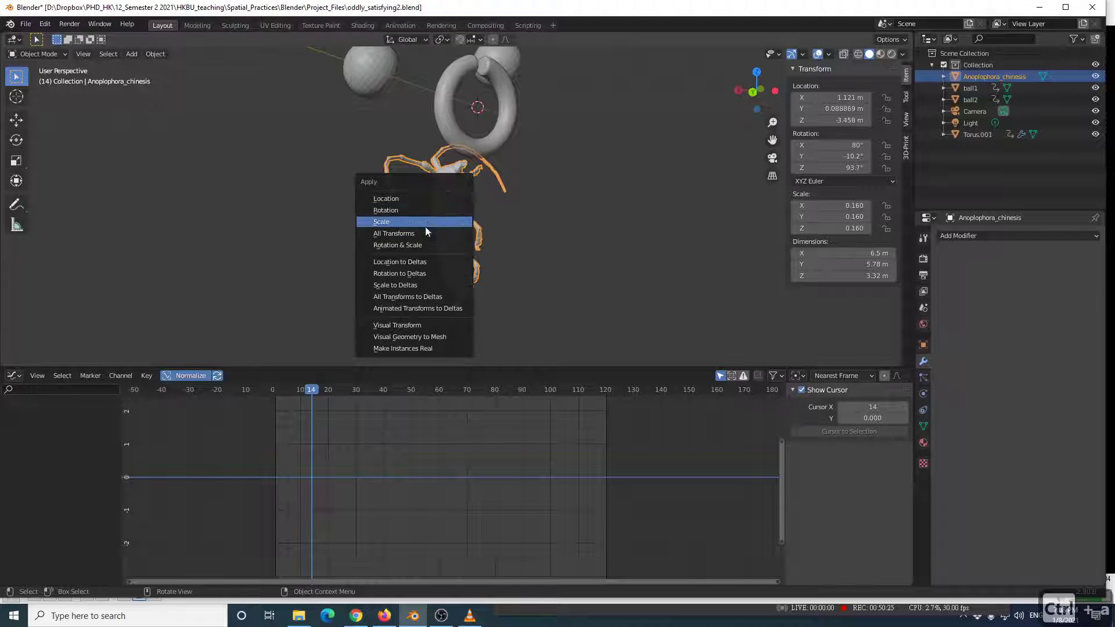
{"action": "left_click", "coordinate": [450, 233]}
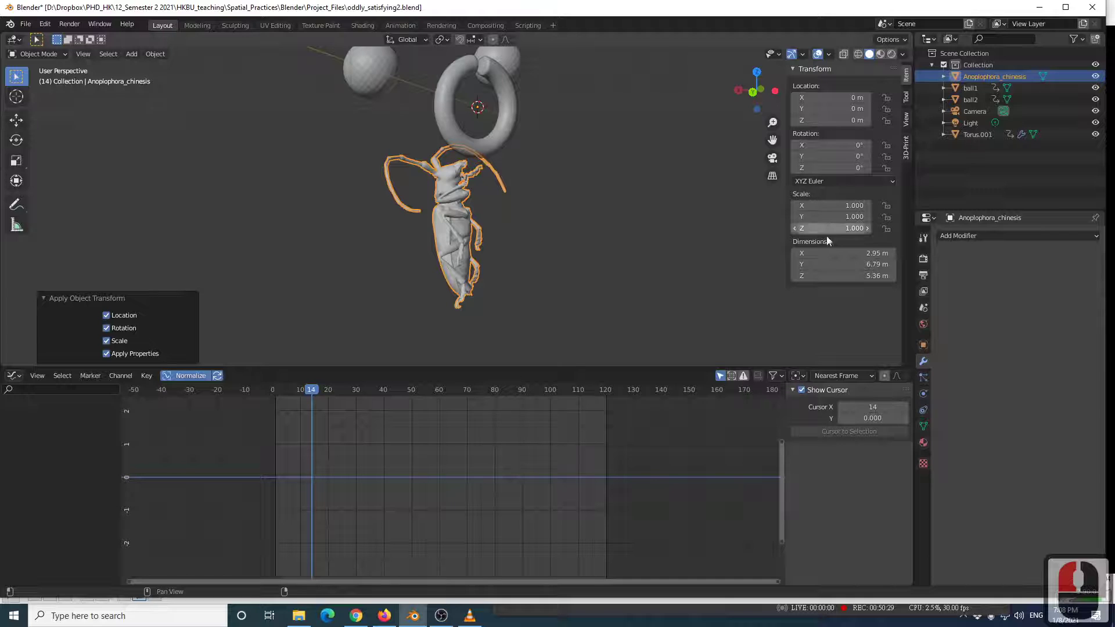
Add a Mirror modifier on the X axis to the beetle and check the facing pair up close.
{"action": "left_click", "coordinate": [956, 236]}
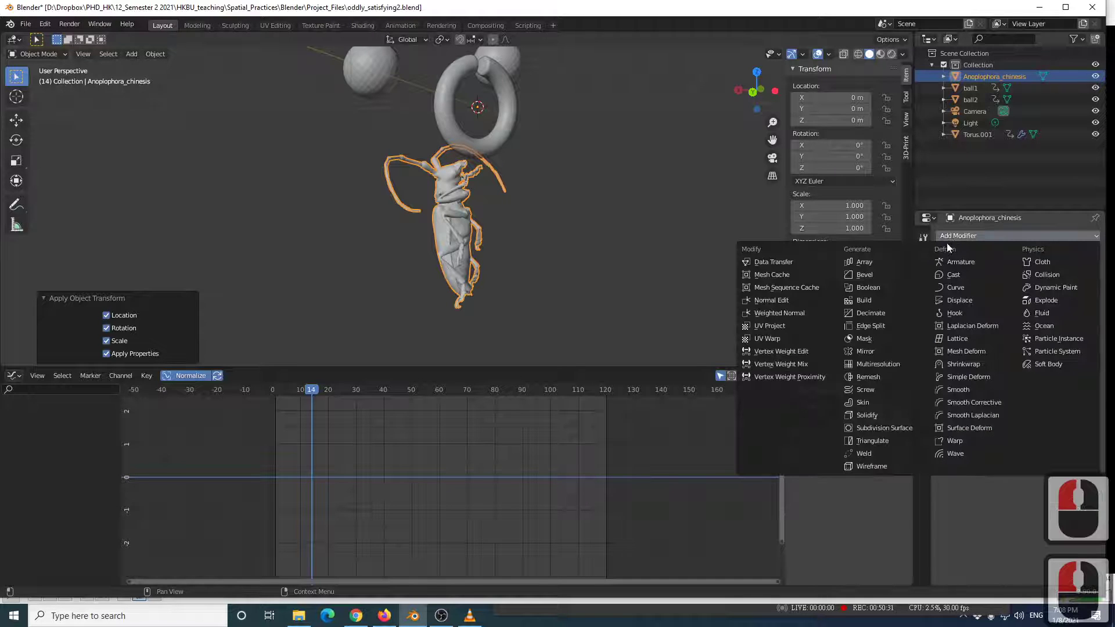
{"action": "left_click", "coordinate": [872, 351]}
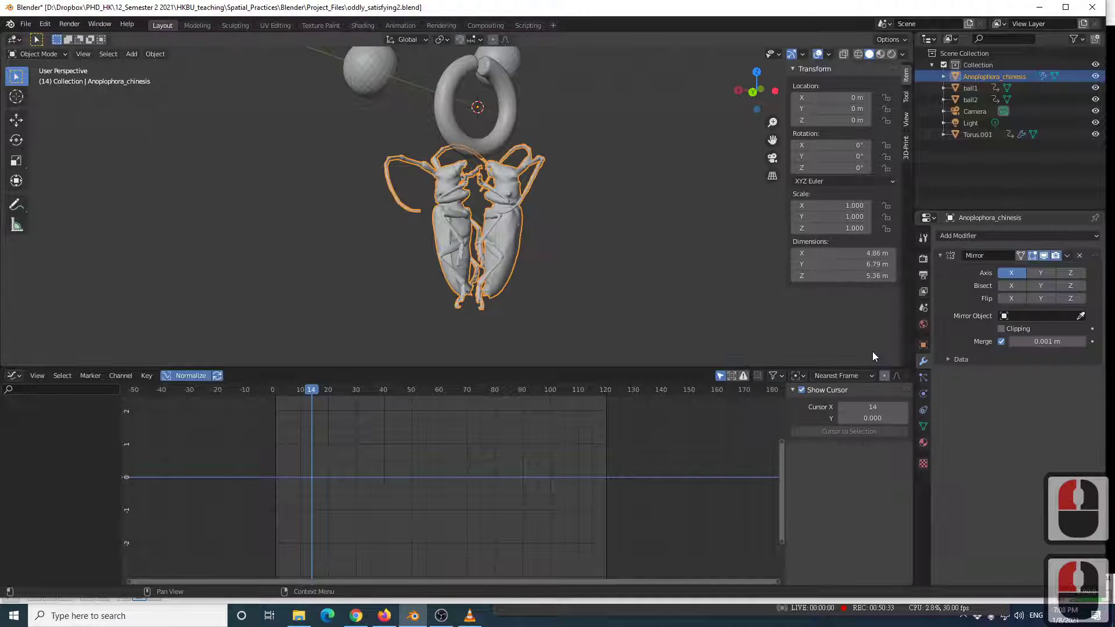
{"action": "middle_click_drag", "start_coordinate": [634, 145], "coordinate": [572, 183]}
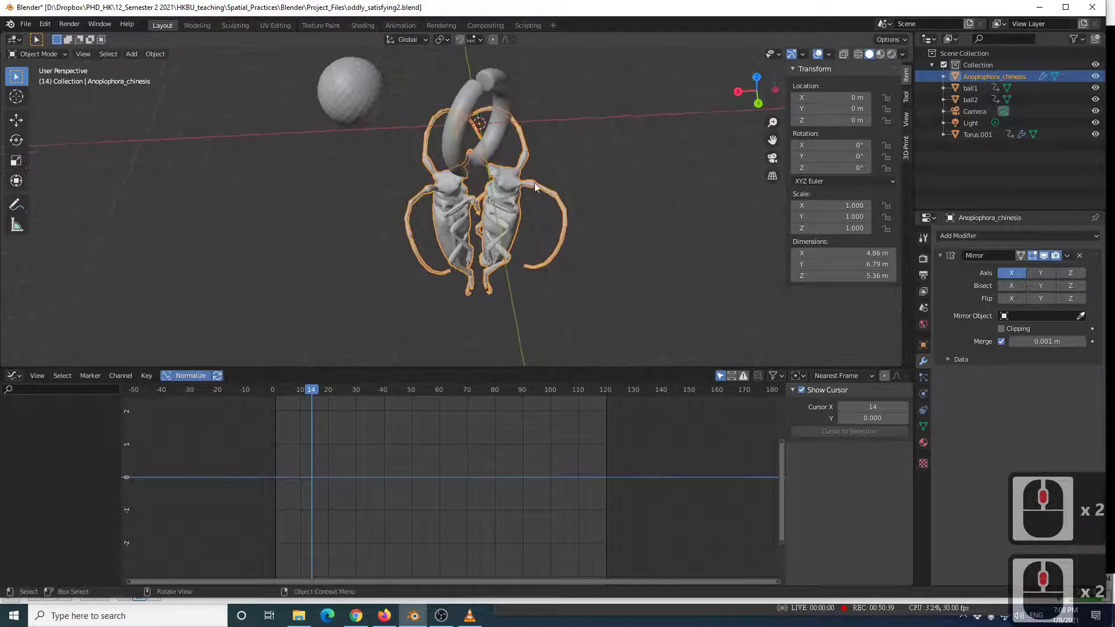
{"action": "scroll", "coordinate": [664, 132], "scroll_direction": "up", "scroll_amount": 3}
{"action": "middle_click_drag", "start_coordinate": [622, 144], "coordinate": [632, 89]}
{"action": "scroll", "coordinate": [605, 100], "scroll_direction": "down", "scroll_amount": 6}
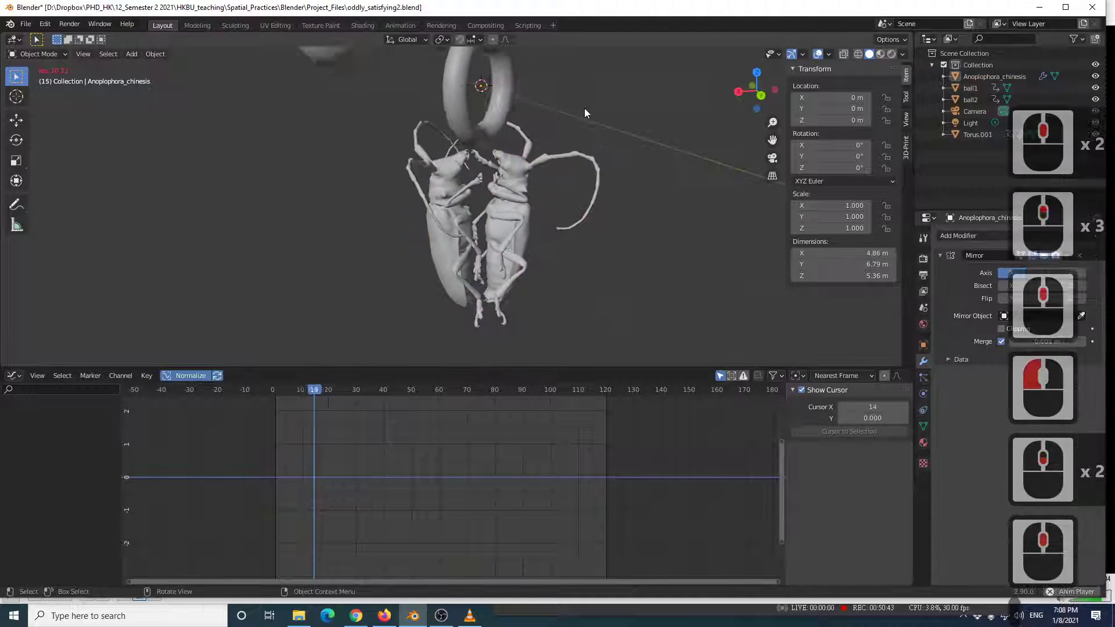
Play the animation, view the mirrored beetles from several angles and compare them with the reference video in VLC.
{"action": "key", "text": "space"}
{"action": "middle_click_drag", "start_coordinate": [582, 114], "coordinate": [535, 133]}
{"action": "scroll", "coordinate": [461, 120], "scroll_direction": "up", "scroll_amount": 8}
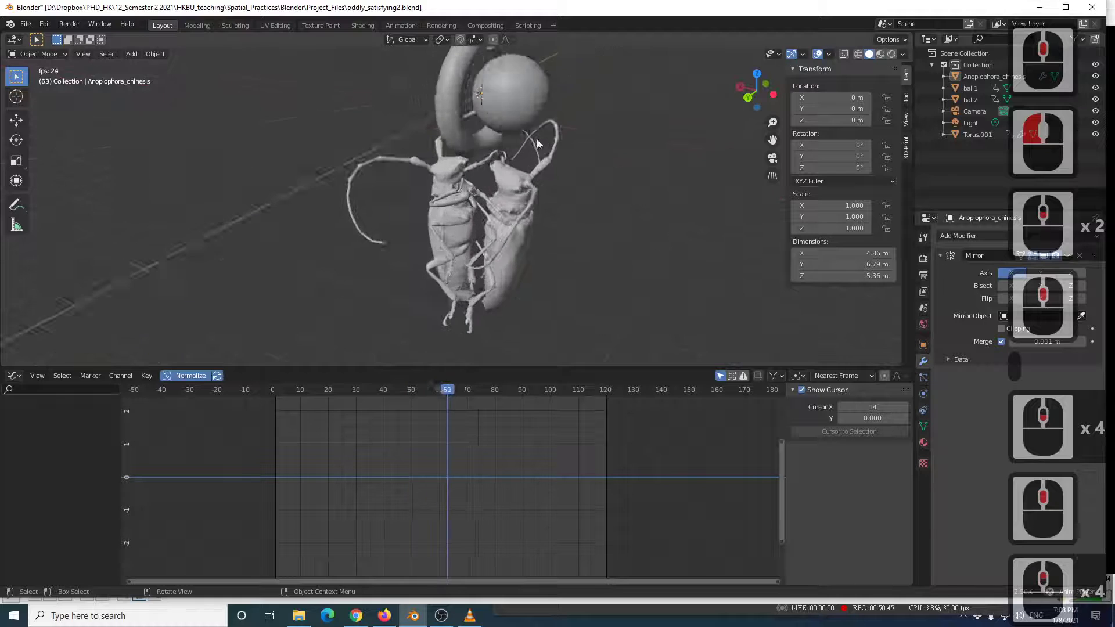
{"action": "scroll", "coordinate": [461, 120], "scroll_direction": "down", "scroll_amount": 5}
{"action": "middle_click_drag", "start_coordinate": [441, 145], "coordinate": [539, 137]}
{"action": "key", "text": "alt+Tab"}
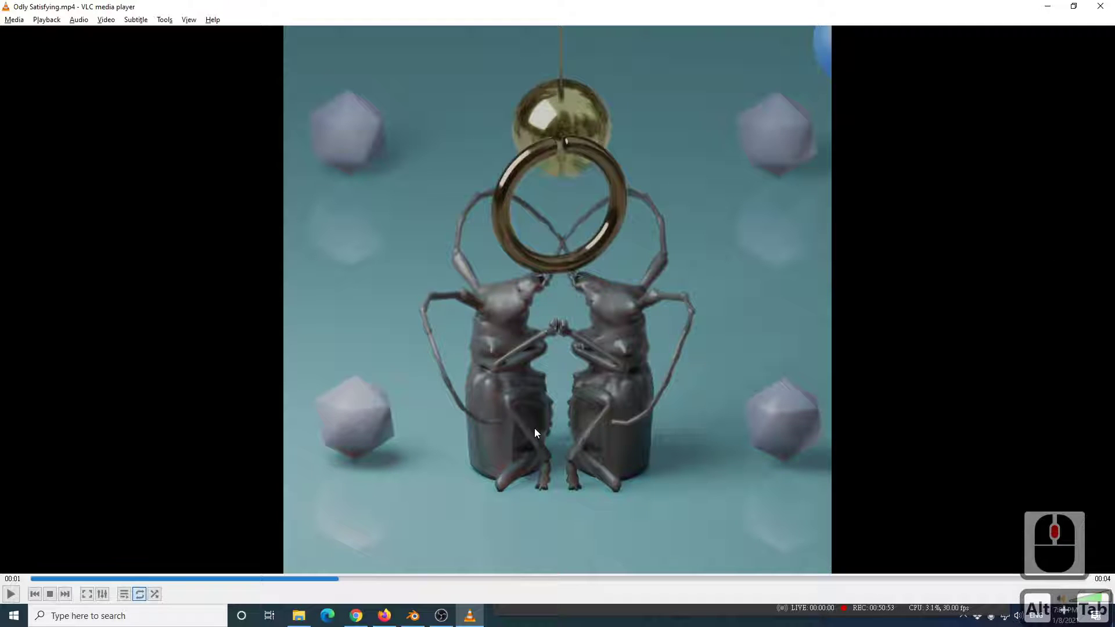
{"action": "key", "text": "alt+Tab"}
Add a cube and move it straight down along Z below the beetles, to about -7.58 m.
{"action": "scroll", "coordinate": [522, 341], "scroll_direction": "up", "scroll_amount": 3}
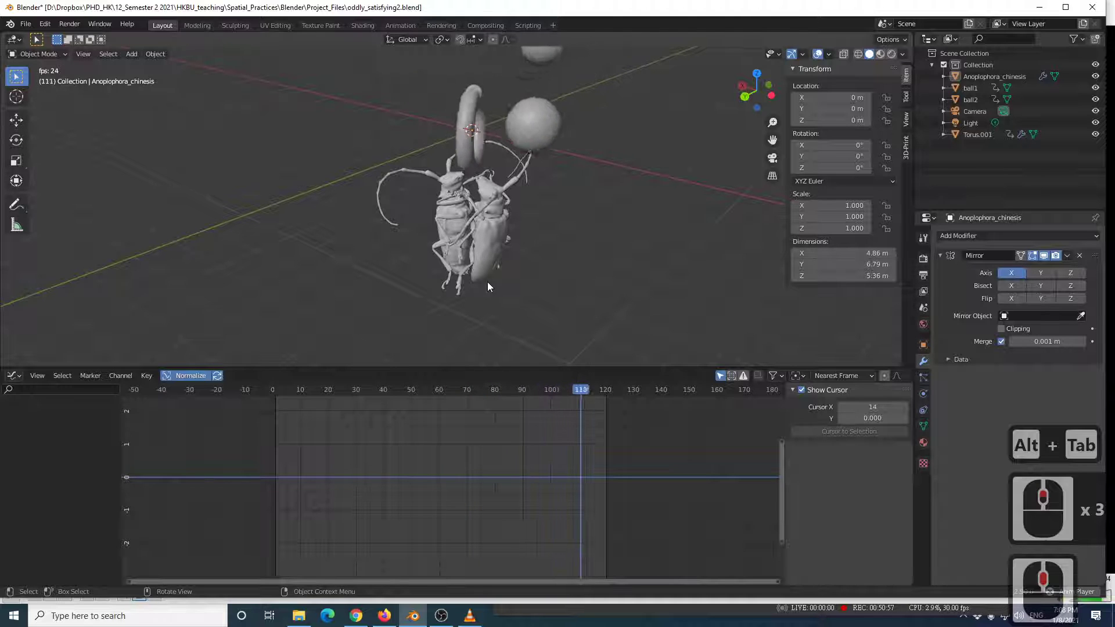
{"action": "key", "text": "shift+a"}
{"action": "mouse_move", "coordinate": [486, 281]}
{"action": "left_click", "coordinate": [549, 295]}
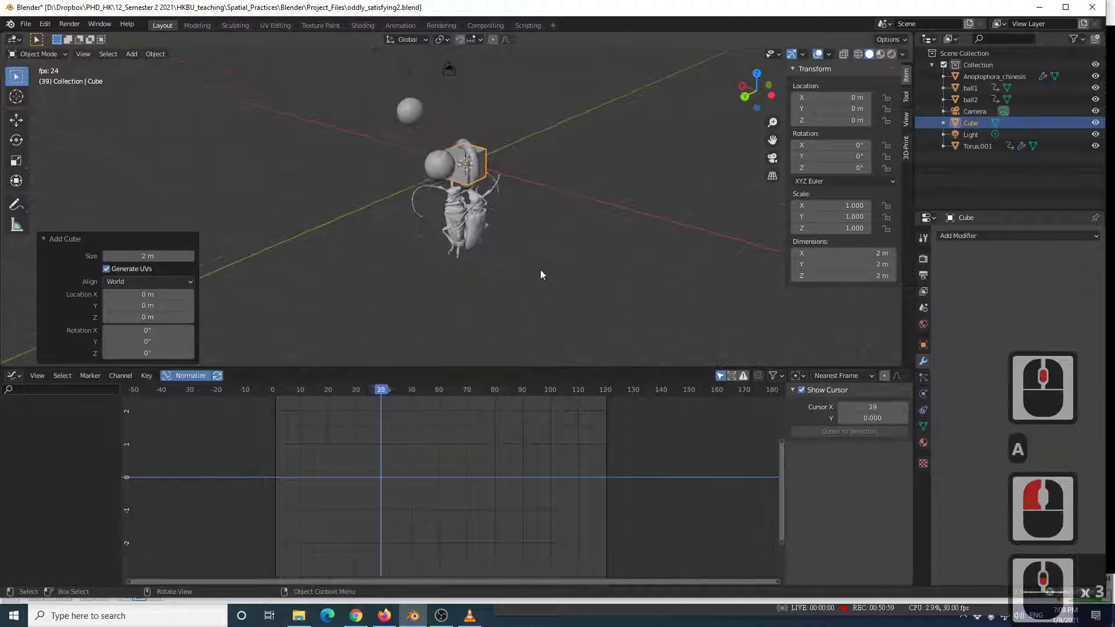
{"action": "key", "text": "g"}
{"action": "key", "text": "z"}
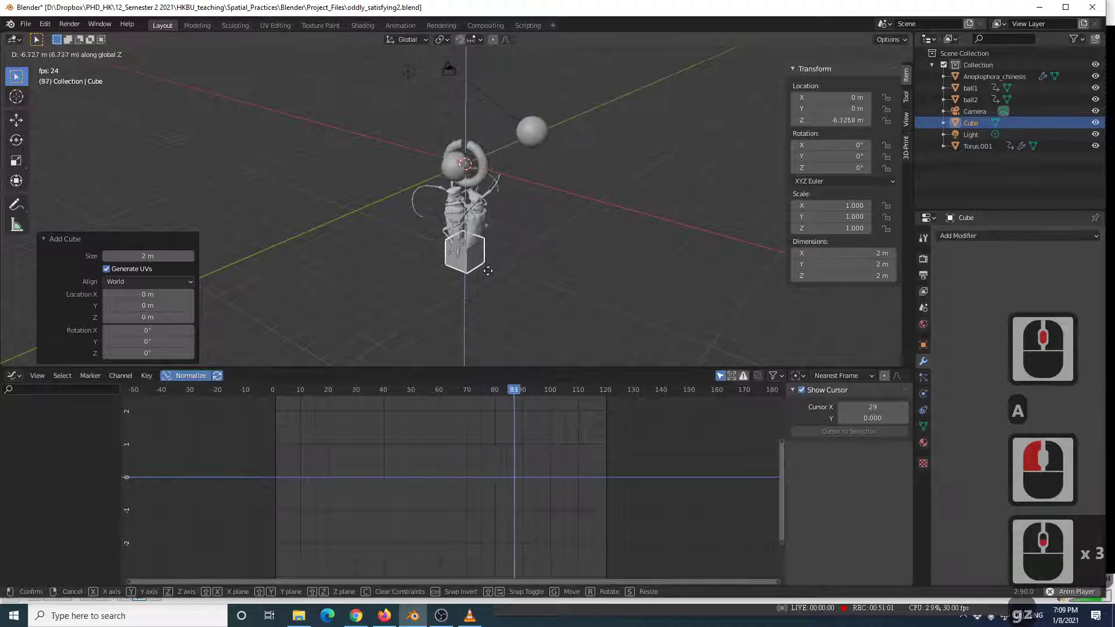
{"action": "left_click", "coordinate": [490, 279]}
{"action": "scroll", "coordinate": [489, 281], "scroll_direction": "up", "scroll_amount": 5}
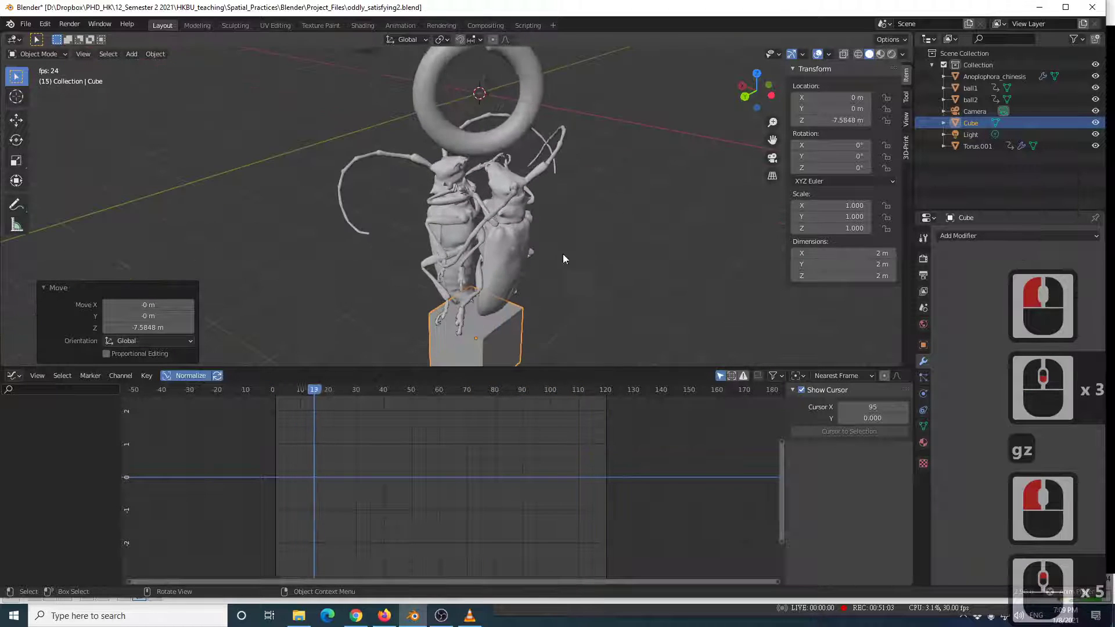
{"action": "scroll", "coordinate": [547, 276], "scroll_direction": "down", "scroll_amount": 2}
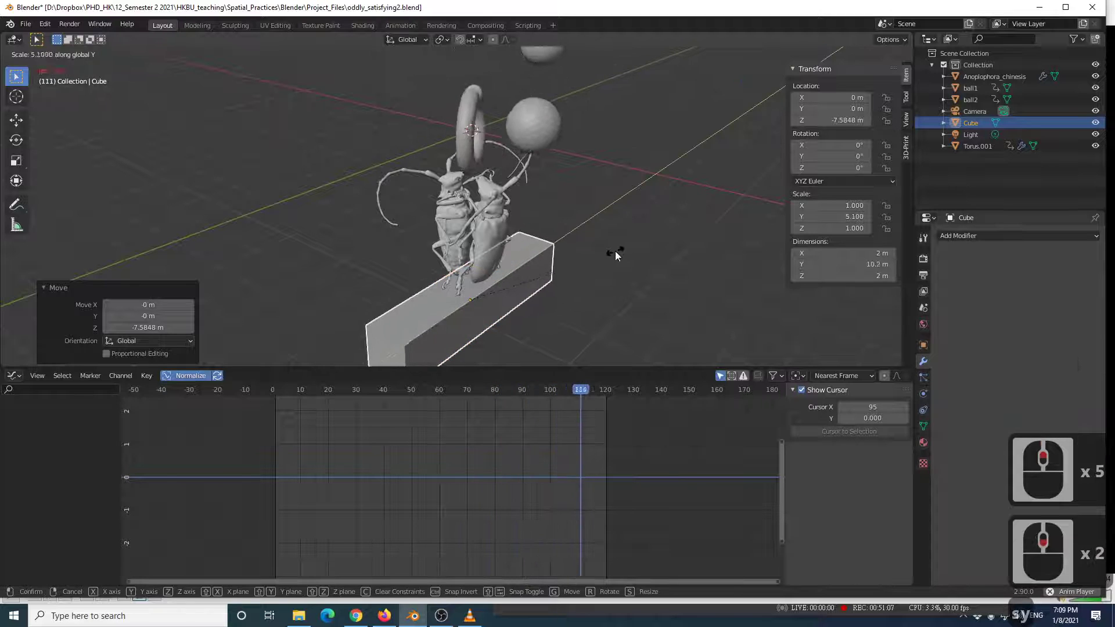
{"action": "key", "text": "s"}
{"action": "key", "text": "x"}
{"action": "right_click", "coordinate": [605, 279]}
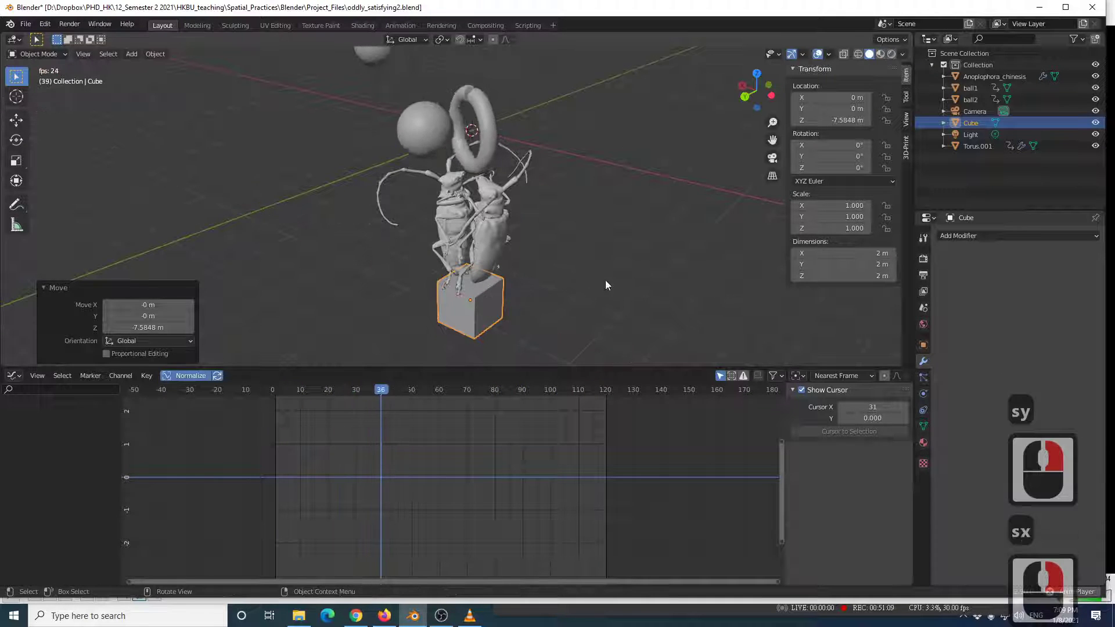
Set the cube's Y and X scale to 10 to form a flat floor slab.
{"action": "left_click", "coordinate": [836, 216]}
{"action": "type", "text": "10"}
{"action": "key", "text": "Return"}
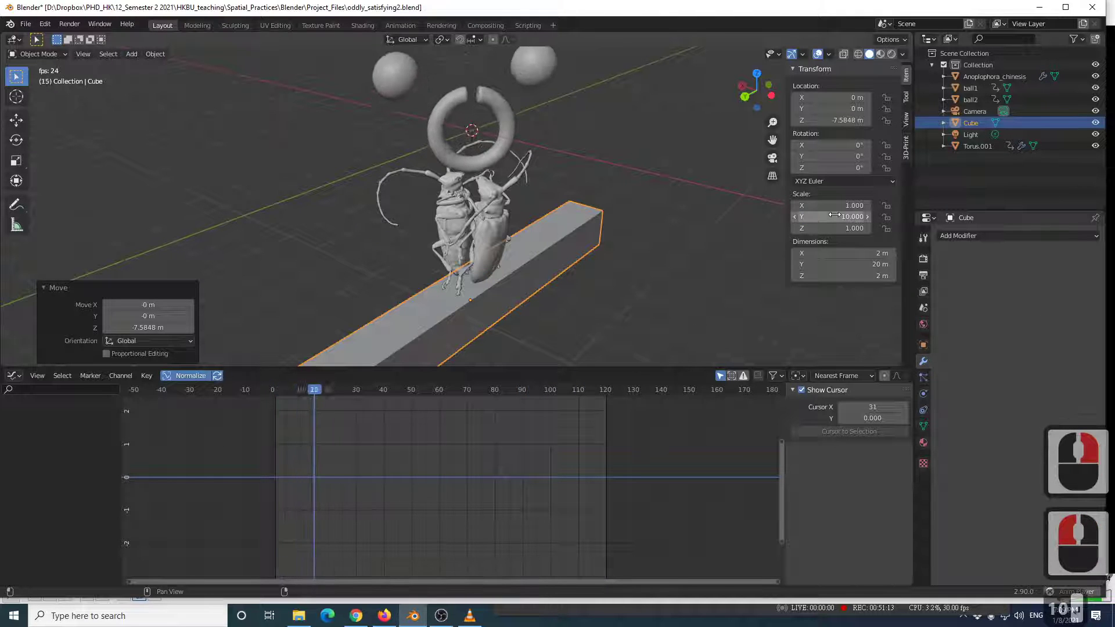
{"action": "left_click", "coordinate": [835, 205]}
{"action": "type", "text": "10"}
{"action": "key", "text": "Return"}
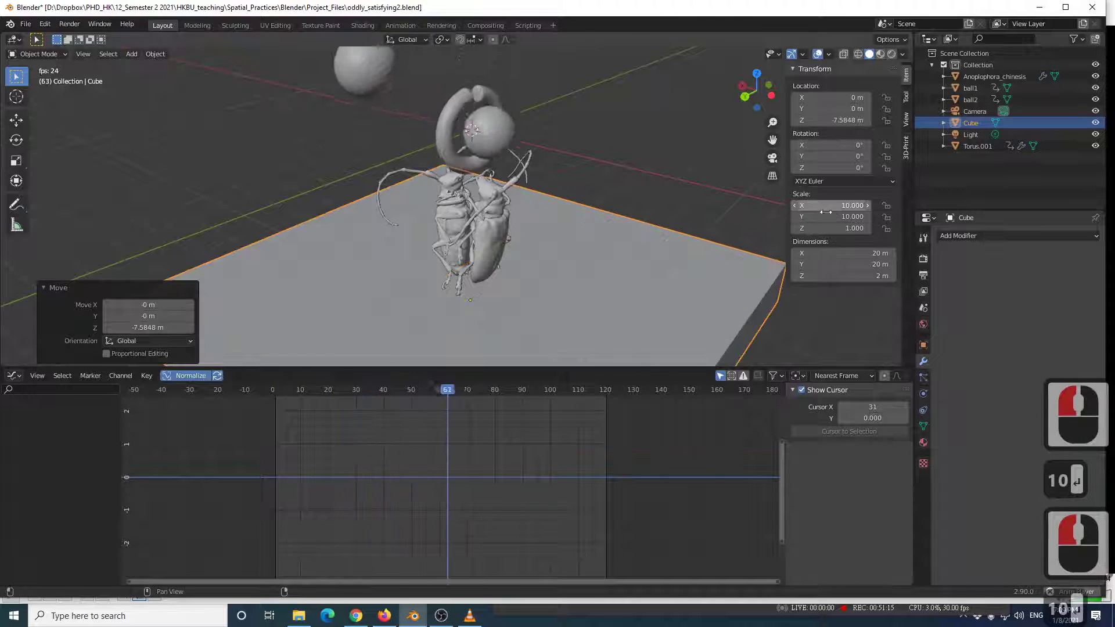
Place the 3D cursor on the slab's top, add a plane there and scale it by 10.
{"action": "scroll", "coordinate": [603, 209], "scroll_direction": "down", "scroll_amount": 5}
{"action": "middle_click_drag", "start_coordinate": [577, 215], "coordinate": [522, 214]}
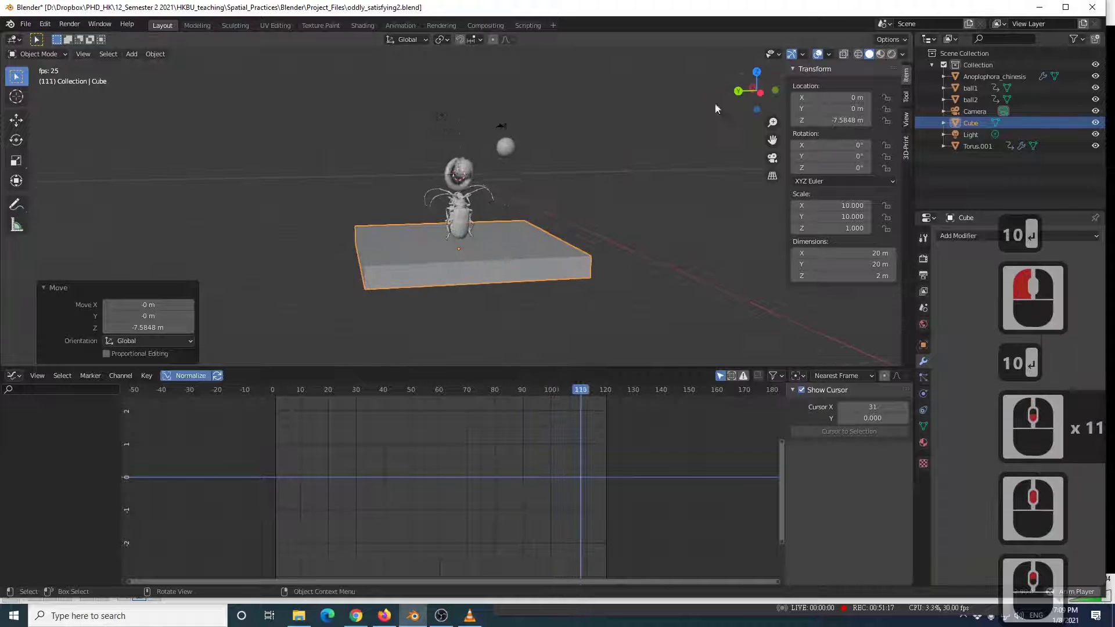
{"action": "left_click", "coordinate": [760, 93]}
{"action": "scroll", "coordinate": [431, 288], "scroll_direction": "up", "scroll_amount": 4}
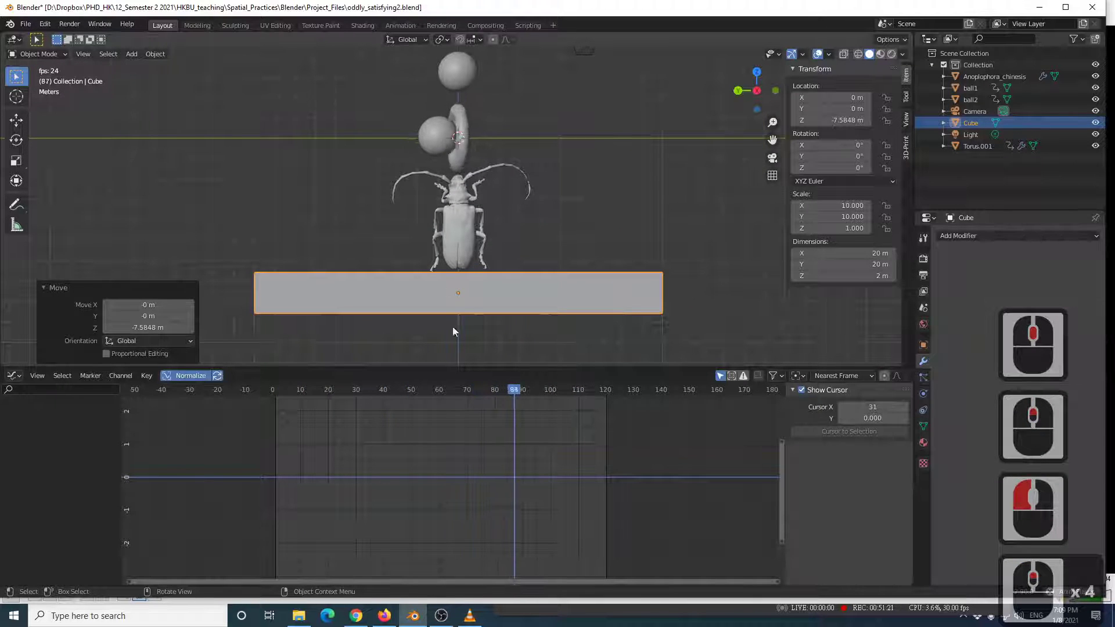
{"action": "scroll", "coordinate": [534, 261], "scroll_direction": "down", "scroll_amount": 3}
{"action": "middle_click_drag", "start_coordinate": [560, 250], "coordinate": [481, 253]}
{"action": "key", "text": "shift+a"}
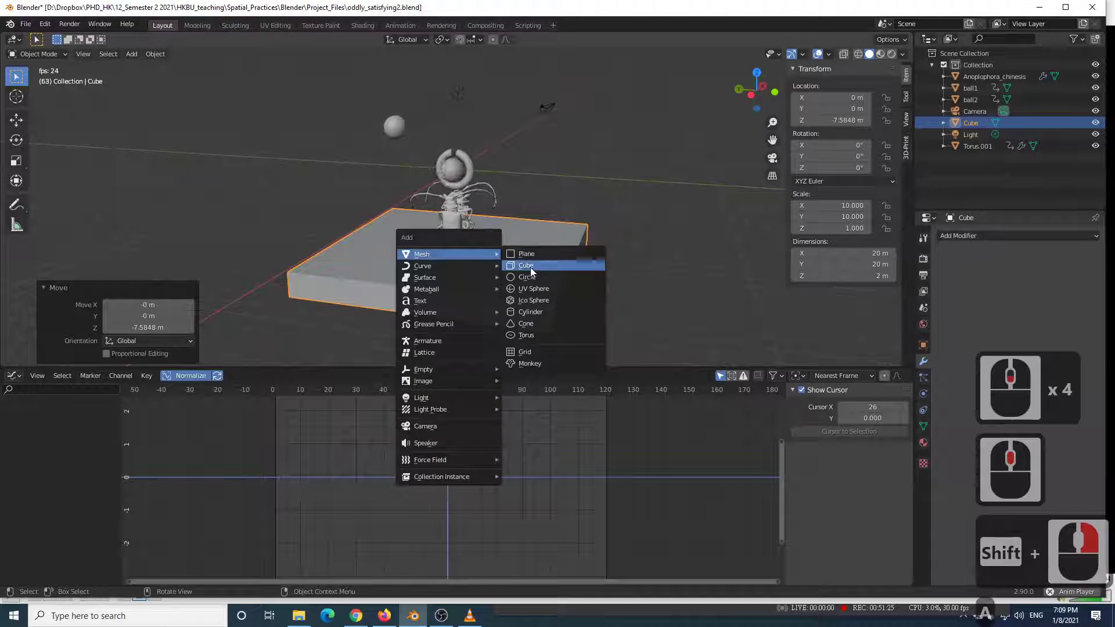
{"action": "left_click", "coordinate": [531, 265]}
{"action": "scroll", "coordinate": [569, 228], "scroll_direction": "down", "scroll_amount": 3}
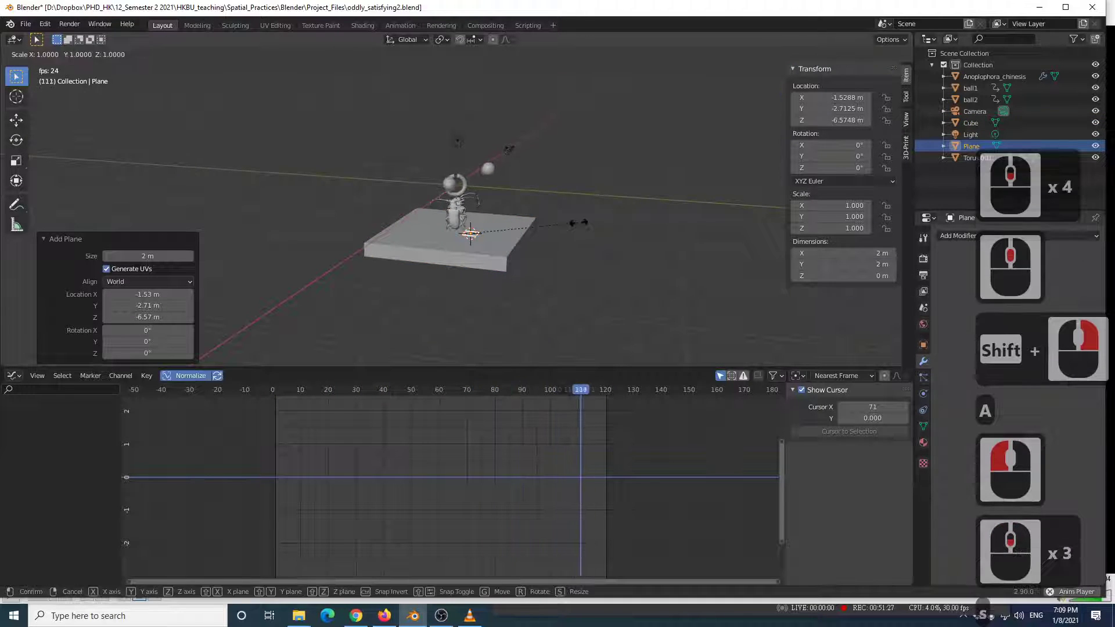
{"action": "type", "text": "s10"}
{"action": "key", "text": "Return"}
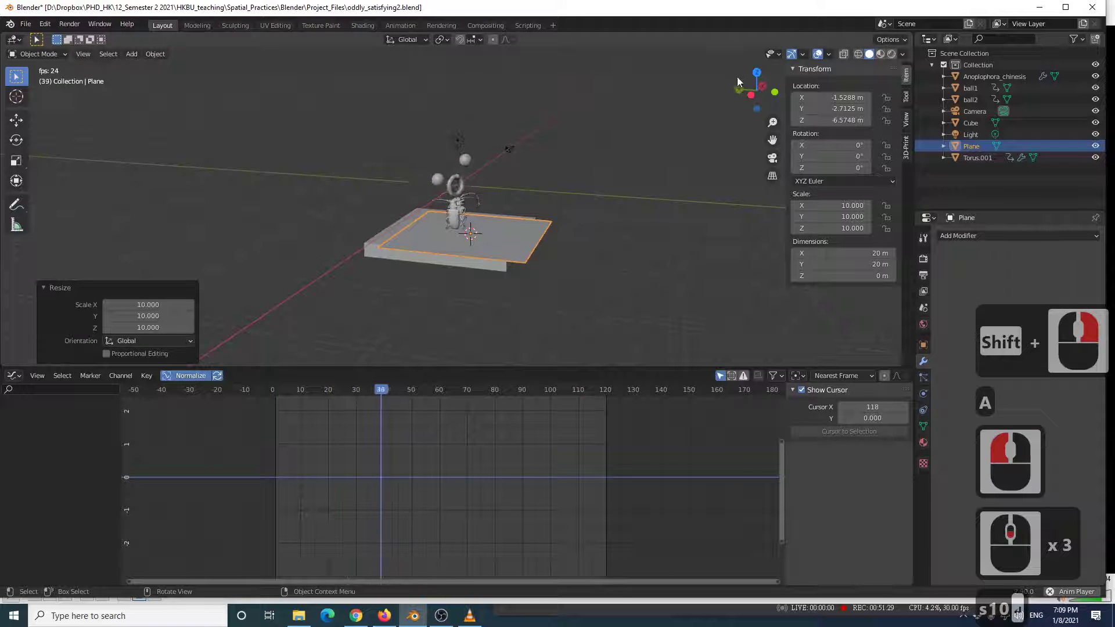
Move the plane above the slab in the side view to about Y -0.56 m, Z -4.49 m.
{"action": "left_click", "coordinate": [749, 94]}
{"action": "scroll", "coordinate": [444, 221], "scroll_direction": "up", "scroll_amount": 5}
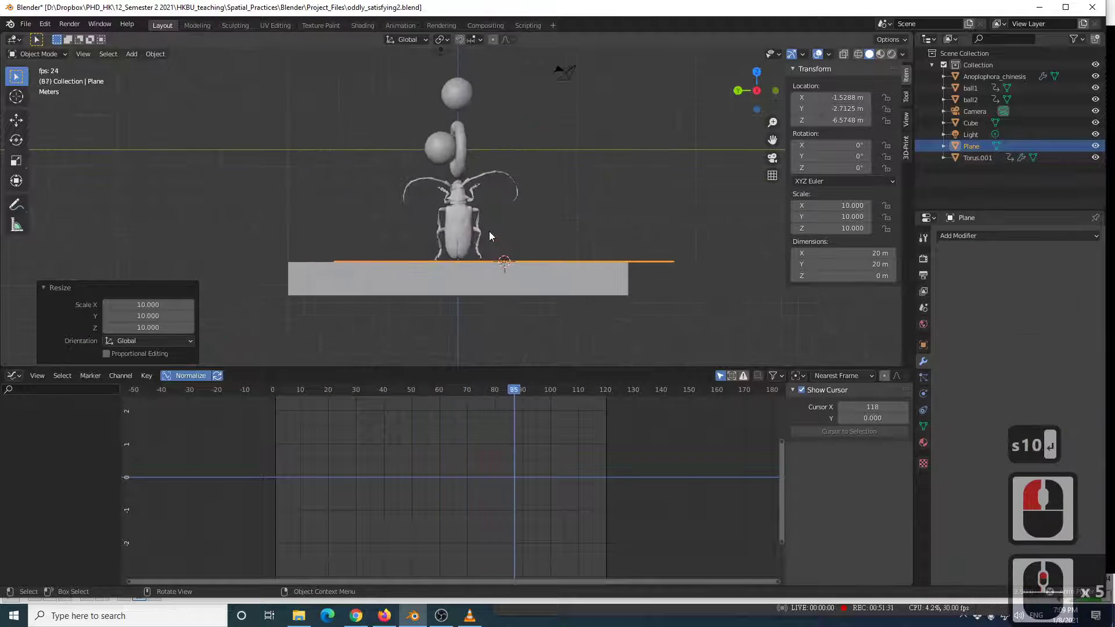
{"action": "key", "text": "g"}
{"action": "left_click", "coordinate": [457, 198]}
{"action": "left_click", "coordinate": [626, 187]}
{"action": "scroll", "coordinate": [569, 210], "scroll_direction": "up", "scroll_amount": 4}
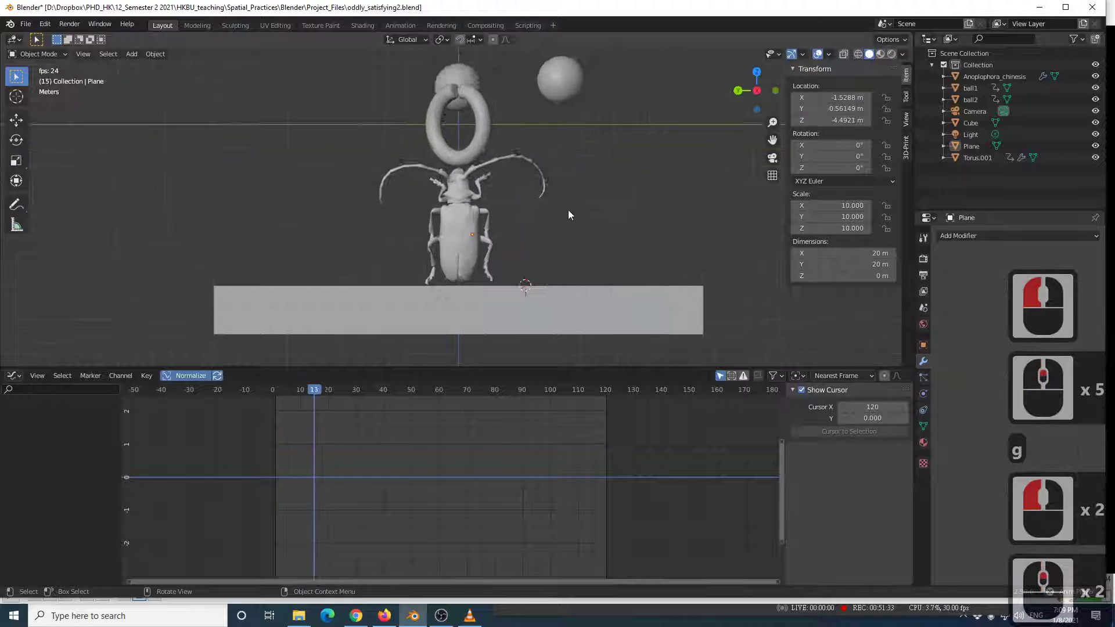
Select the plane above the slab and delete it.
{"action": "left_click_drag", "start_coordinate": [554, 228], "coordinate": [665, 287]}
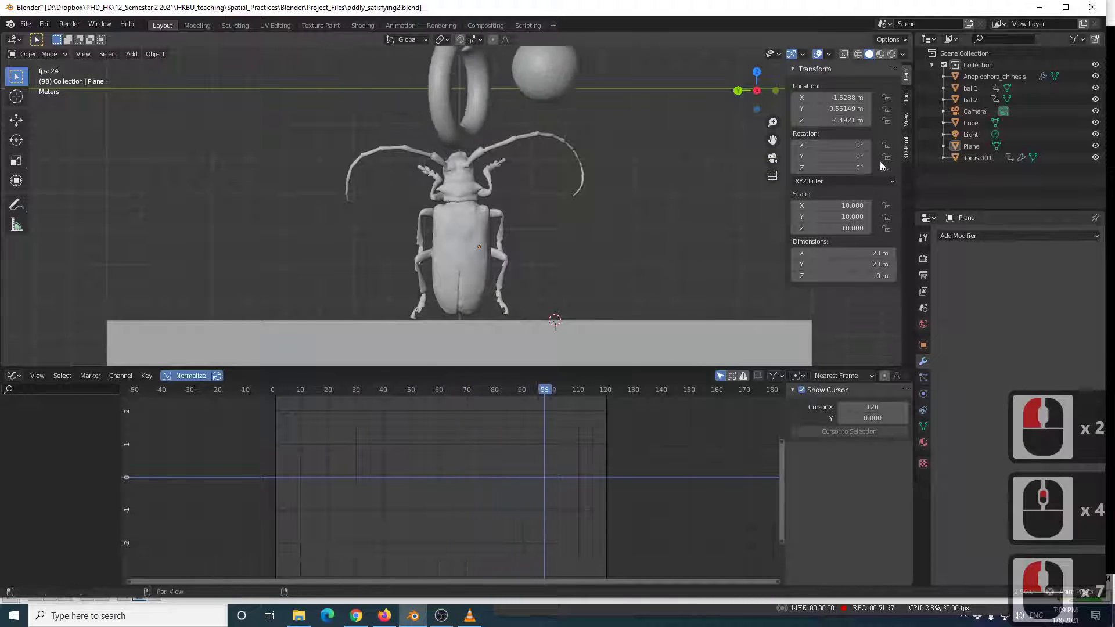
{"action": "left_click", "coordinate": [970, 146]}
{"action": "scroll", "coordinate": [605, 208], "scroll_direction": "down", "scroll_amount": 3}
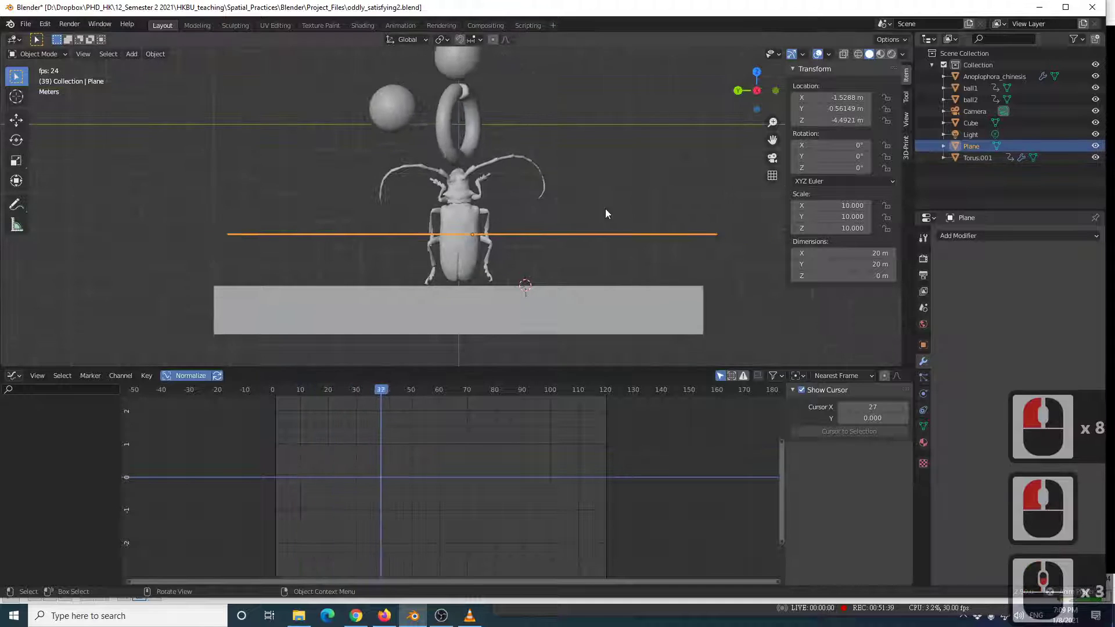
{"action": "middle_click_drag", "start_coordinate": [605, 207], "coordinate": [594, 225]}
{"action": "key", "text": "x"}
{"action": "left_click", "coordinate": [561, 265]}
{"action": "scroll", "coordinate": [540, 275], "scroll_direction": "down", "scroll_amount": 2}
Select the floor slab, check the reference video and raise the slab about 1.91 m along Z to cut off the beetles' lower bodies.
{"action": "left_click", "coordinate": [534, 282]}
{"action": "scroll", "coordinate": [490, 287], "scroll_direction": "up", "scroll_amount": 2}
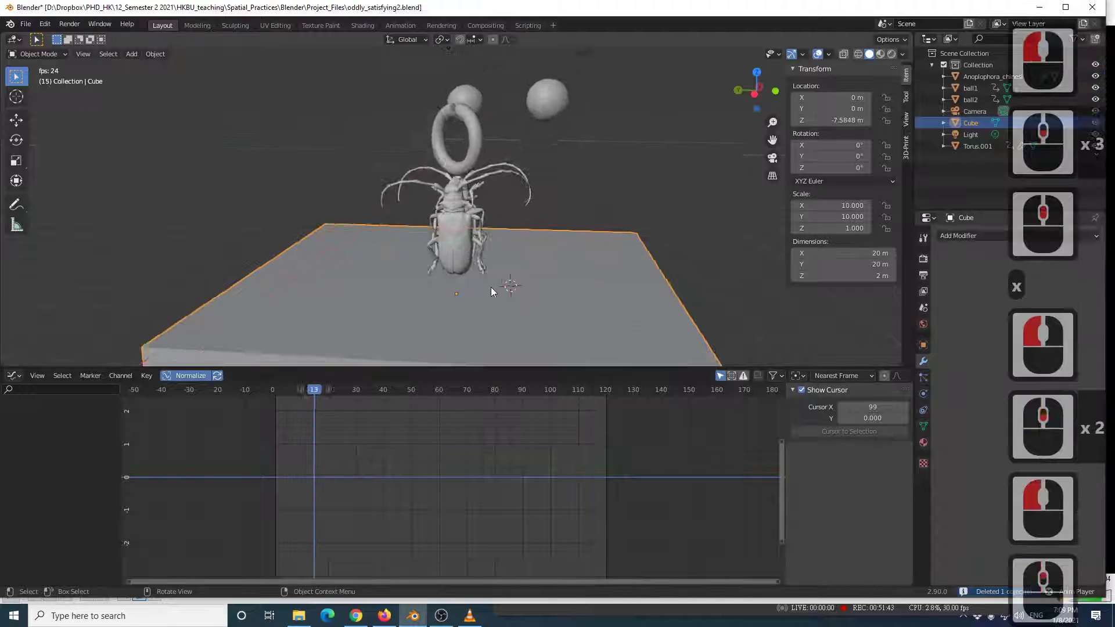
{"action": "middle_click_drag", "start_coordinate": [518, 261], "coordinate": [339, 261]}
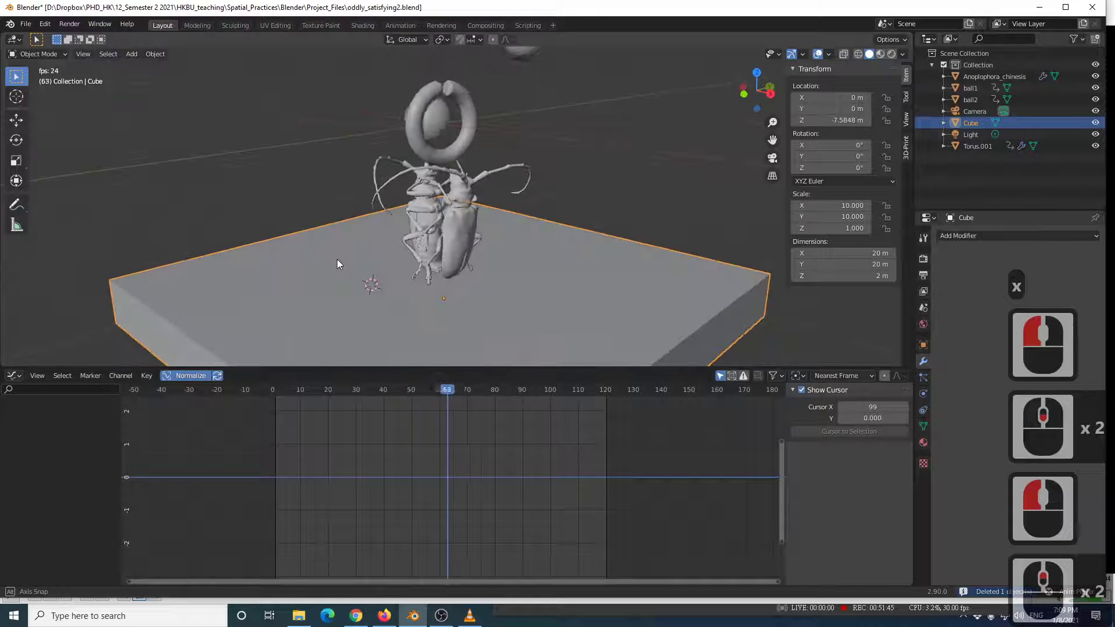
{"action": "key", "text": "alt+Tab"}
{"action": "key", "text": "alt+Tab"}
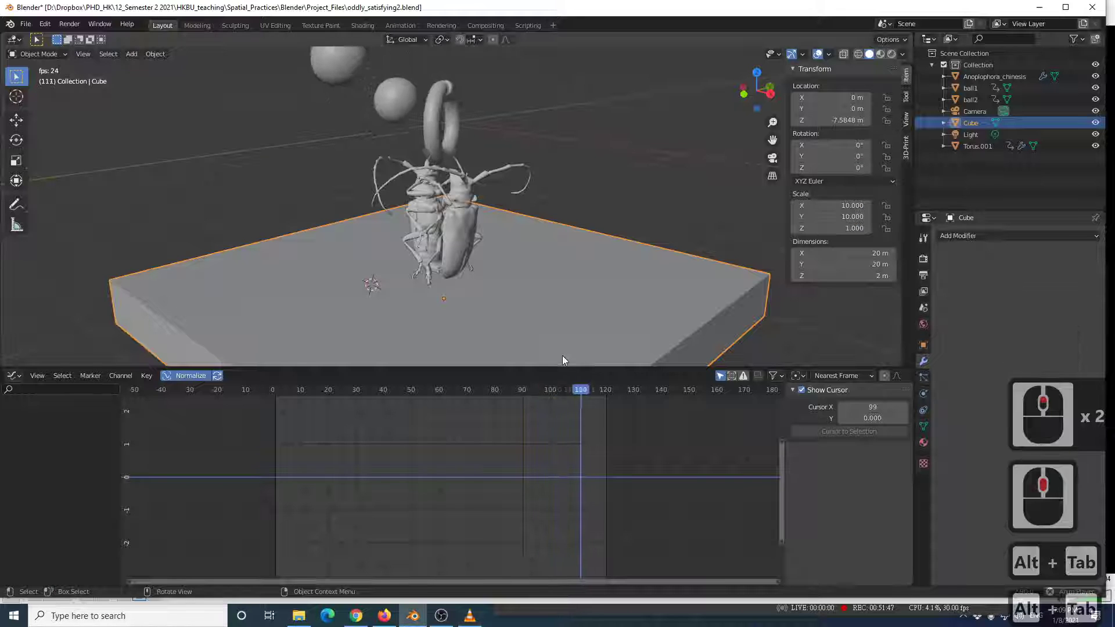
{"action": "key", "text": "g"}
{"action": "key", "text": "z"}
{"action": "left_click", "coordinate": [563, 313]}
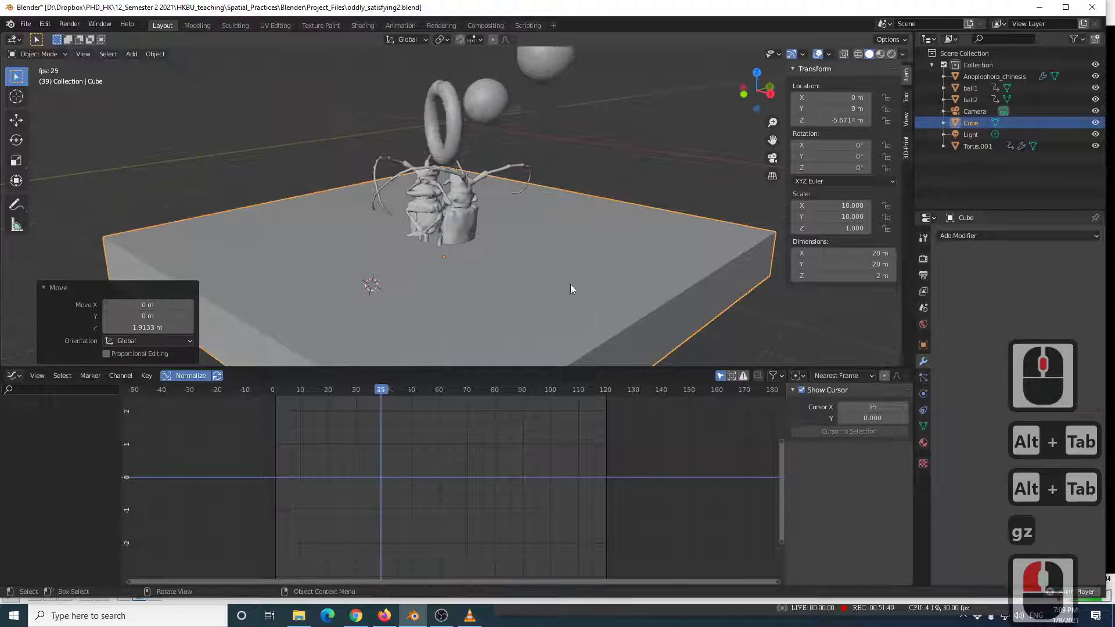
Inspect from several angles where the slab cuts the beetles and compare it with the reference video in VLC.
{"action": "scroll", "coordinate": [564, 299], "scroll_direction": "down", "scroll_amount": 3}
{"action": "middle_click_drag", "start_coordinate": [525, 236], "coordinate": [479, 232]}
{"action": "scroll", "coordinate": [612, 155], "scroll_direction": "up", "scroll_amount": 3}
{"action": "middle_click_drag", "start_coordinate": [612, 155], "coordinate": [463, 137]}
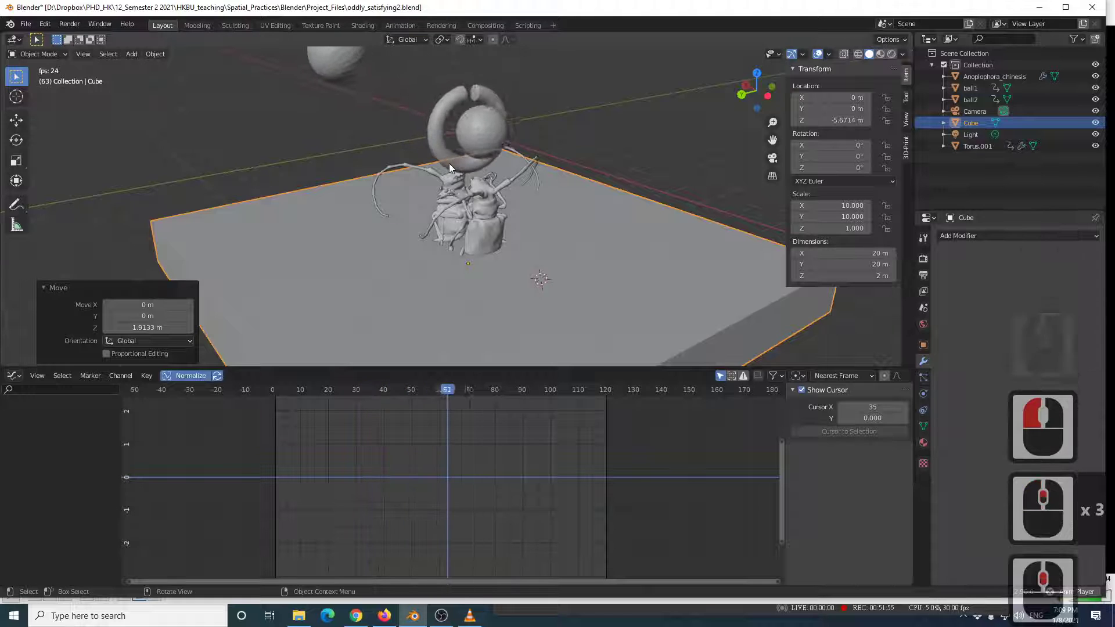
{"action": "scroll", "coordinate": [416, 187], "scroll_direction": "up", "scroll_amount": 4}
{"action": "middle_click_drag", "start_coordinate": [416, 187], "coordinate": [391, 217]}
{"action": "scroll", "coordinate": [417, 182], "scroll_direction": "down", "scroll_amount": 3}
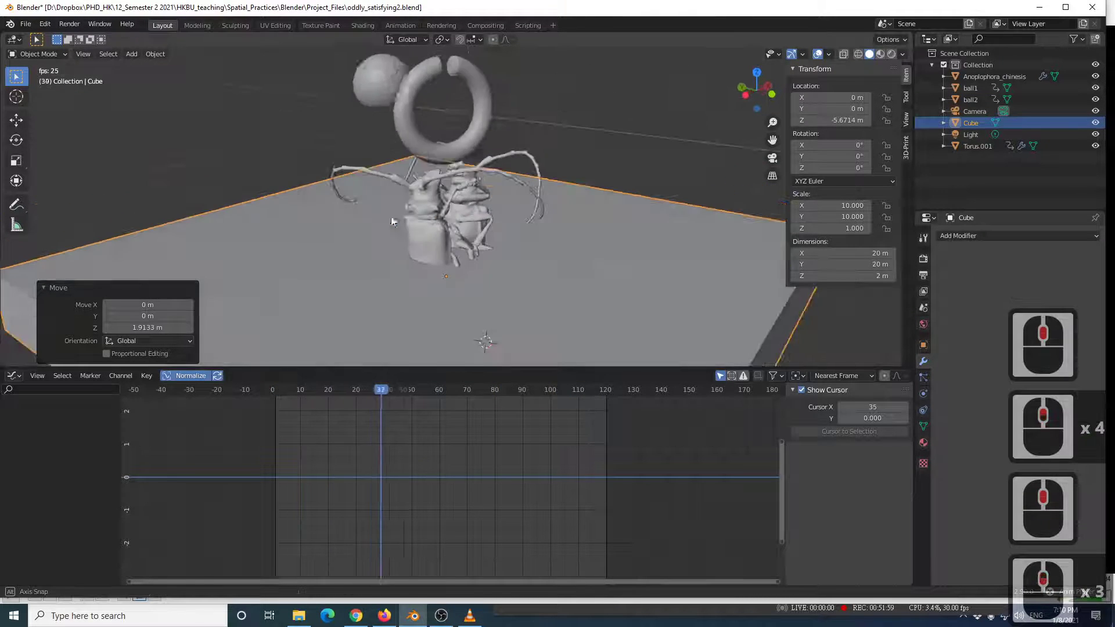
{"action": "key", "text": "alt+Tab"}
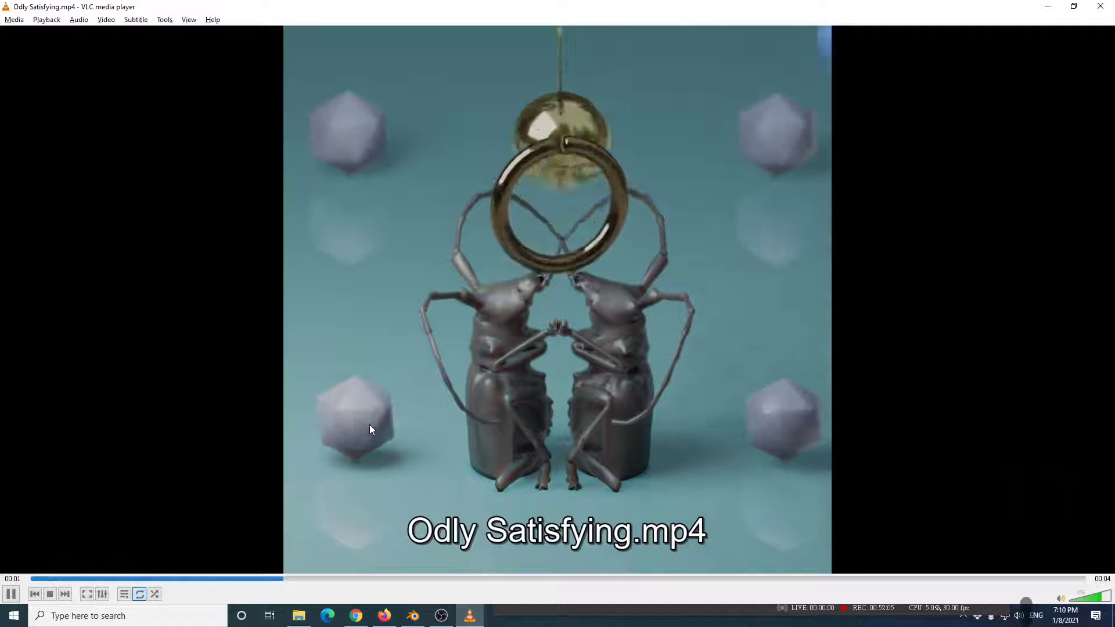
{"action": "key", "text": "alt+Tab"}
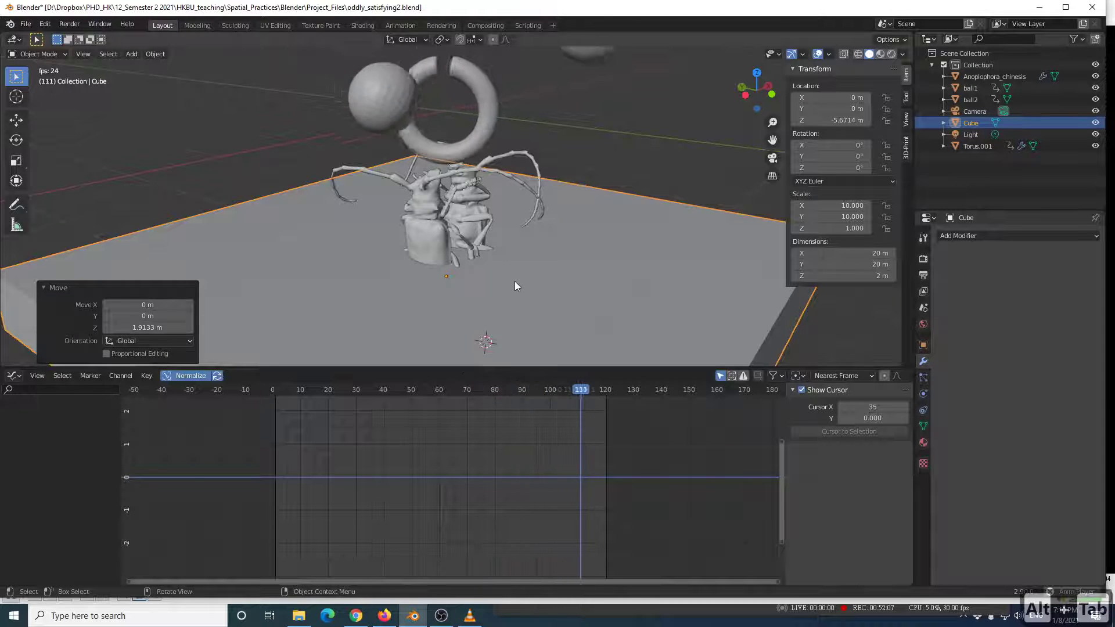
Try a UV sphere with 5 segments and 5 rings at the 3D cursor, then delete it.
{"action": "key", "text": "shift+a"}
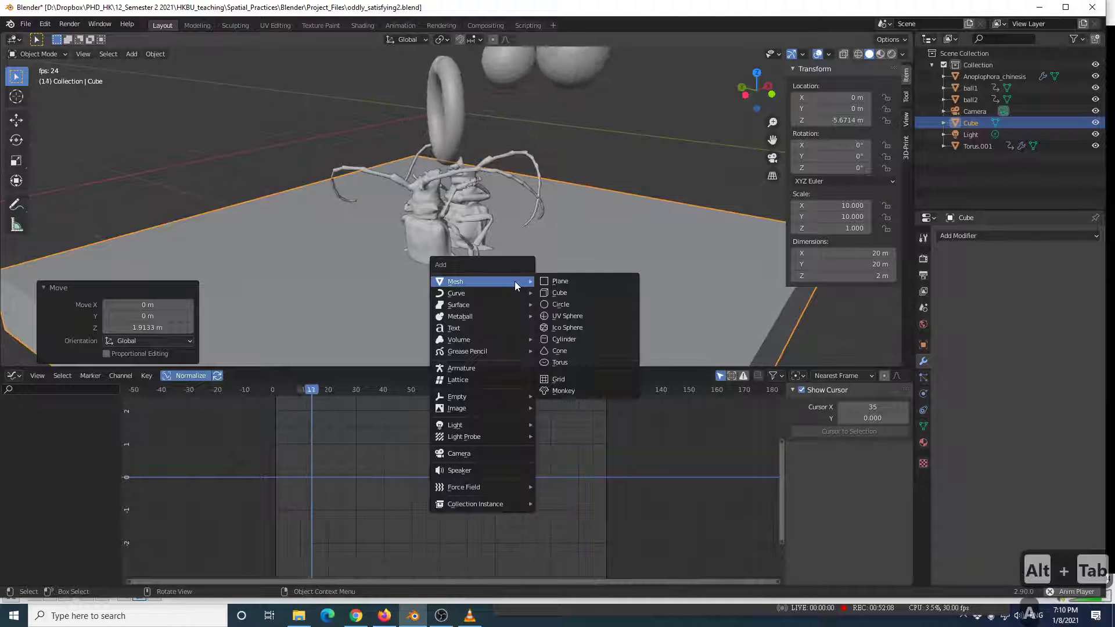
{"action": "left_click", "coordinate": [580, 318]}
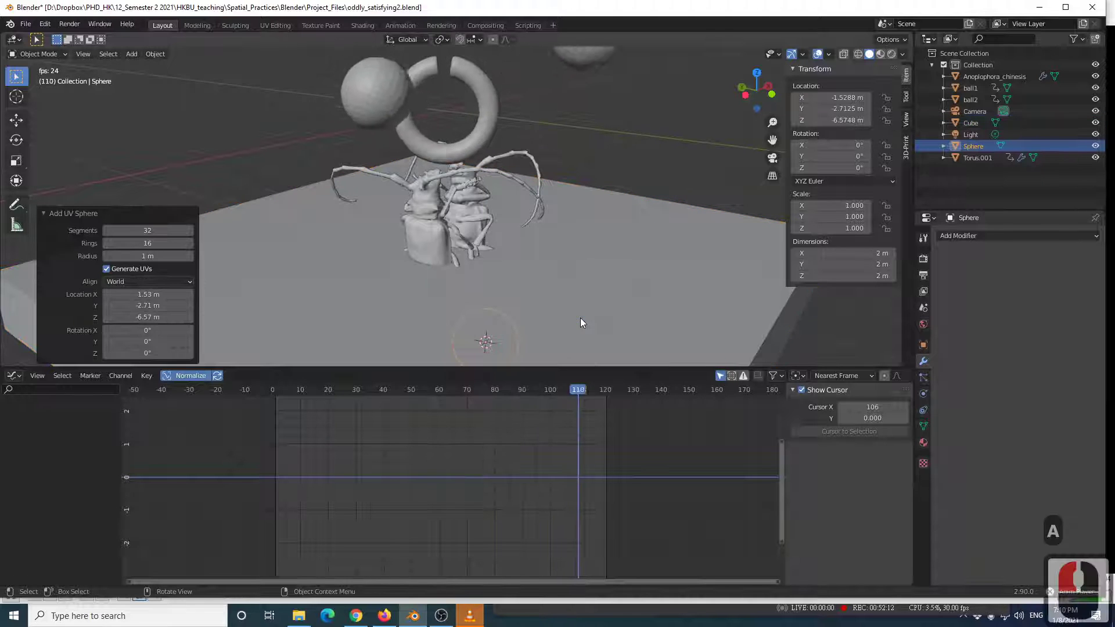
{"action": "scroll", "coordinate": [451, 238], "scroll_direction": "down", "scroll_amount": 3}
{"action": "middle_click_drag", "start_coordinate": [452, 238], "coordinate": [444, 182]}
{"action": "left_click", "coordinate": [125, 230]}
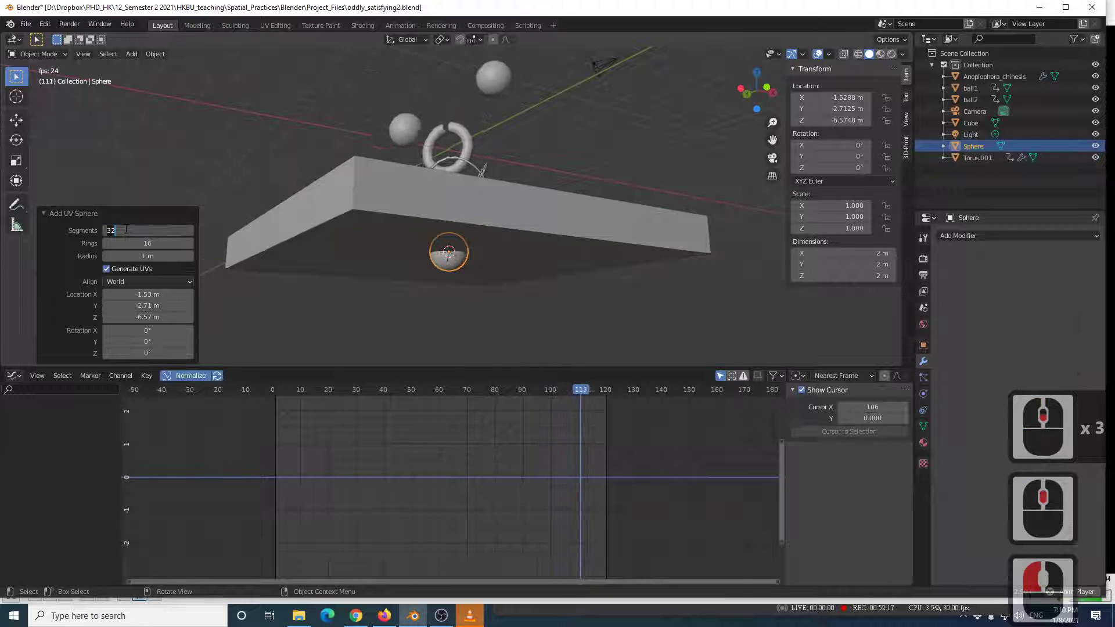
{"action": "type", "text": "5"}
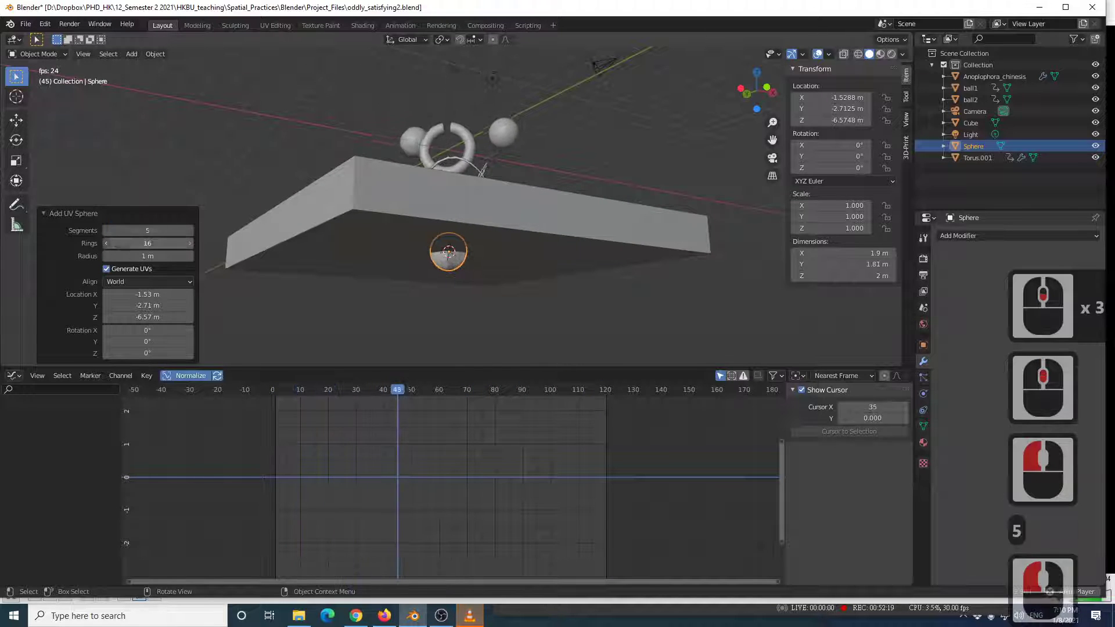
{"action": "double_click", "coordinate": [128, 243]}
{"action": "type", "text": "5"}
{"action": "key", "text": "Return"}
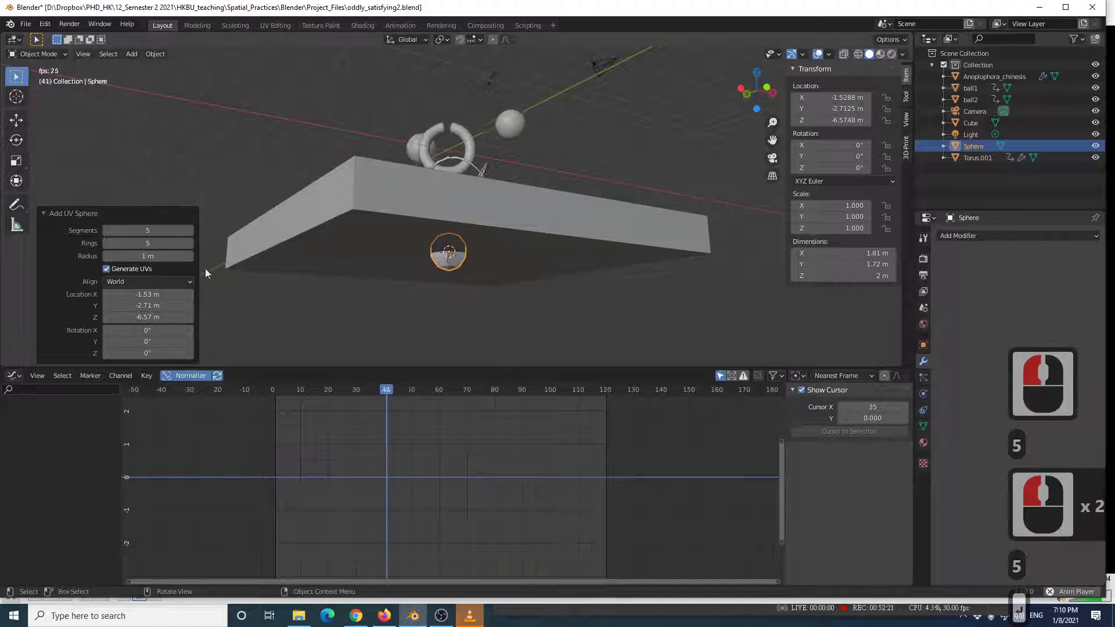
{"action": "scroll", "coordinate": [472, 301], "scroll_direction": "up", "scroll_amount": 5}
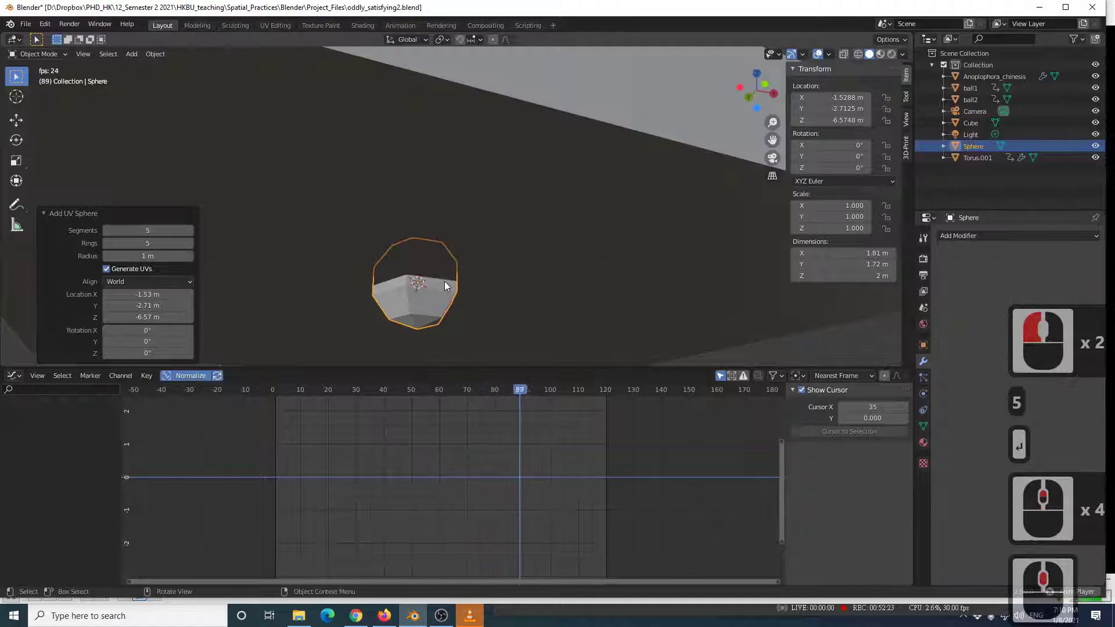
{"action": "key", "text": "x"}
{"action": "left_click", "coordinate": [437, 289]}
Place the 3D cursor in the empty space beside the floor slab.
{"action": "scroll", "coordinate": [438, 289], "scroll_direction": "down", "scroll_amount": 3}
{"action": "middle_click_drag", "start_coordinate": [379, 231], "coordinate": [380, 284]}
{"action": "key", "text": "shift+a"}
{"action": "mouse_move", "coordinate": [373, 279]}
{"action": "left_click", "coordinate": [350, 221]}
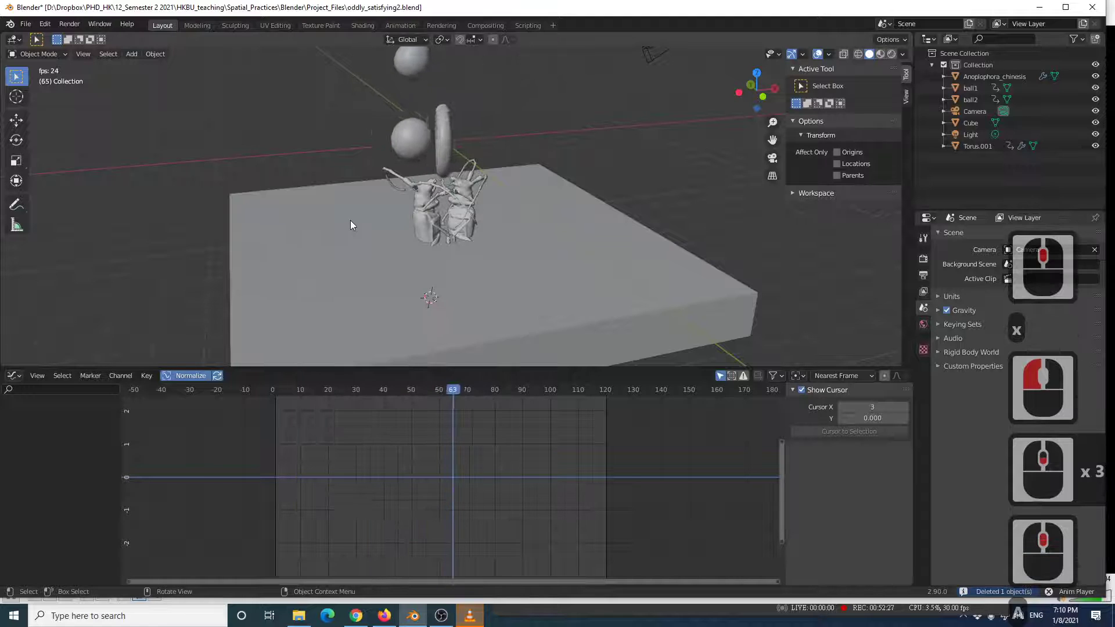
{"action": "right_click", "coordinate": [325, 224], "text": "shift"}
{"action": "middle_click_drag", "start_coordinate": [314, 219], "coordinate": [328, 173]}
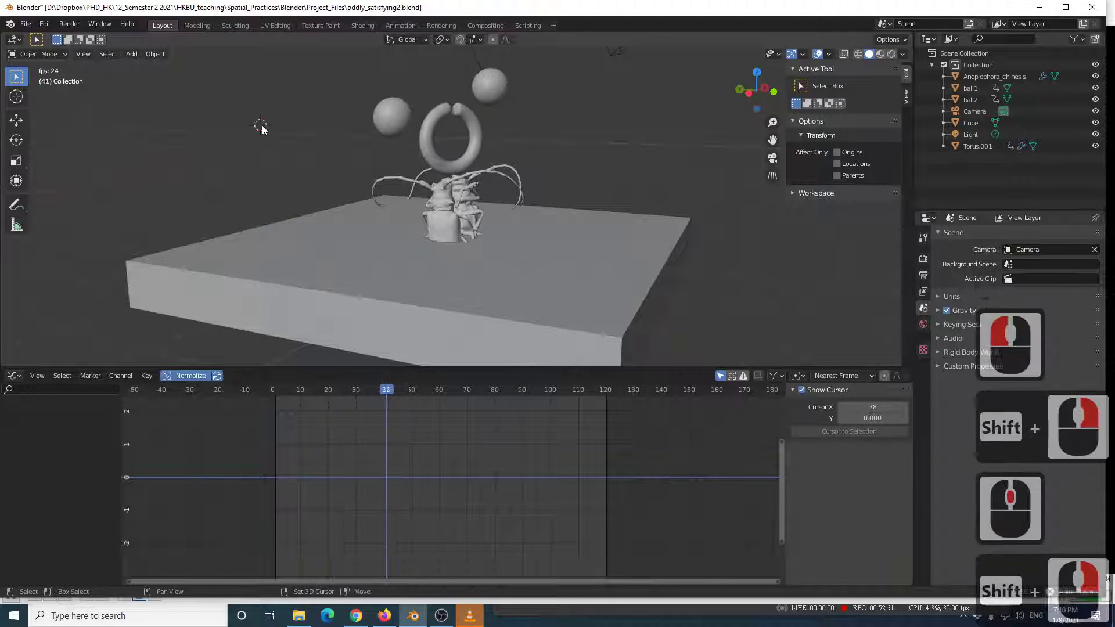
{"action": "right_click_drag", "start_coordinate": [572, 104], "coordinate": [280, 115], "text": "shift"}
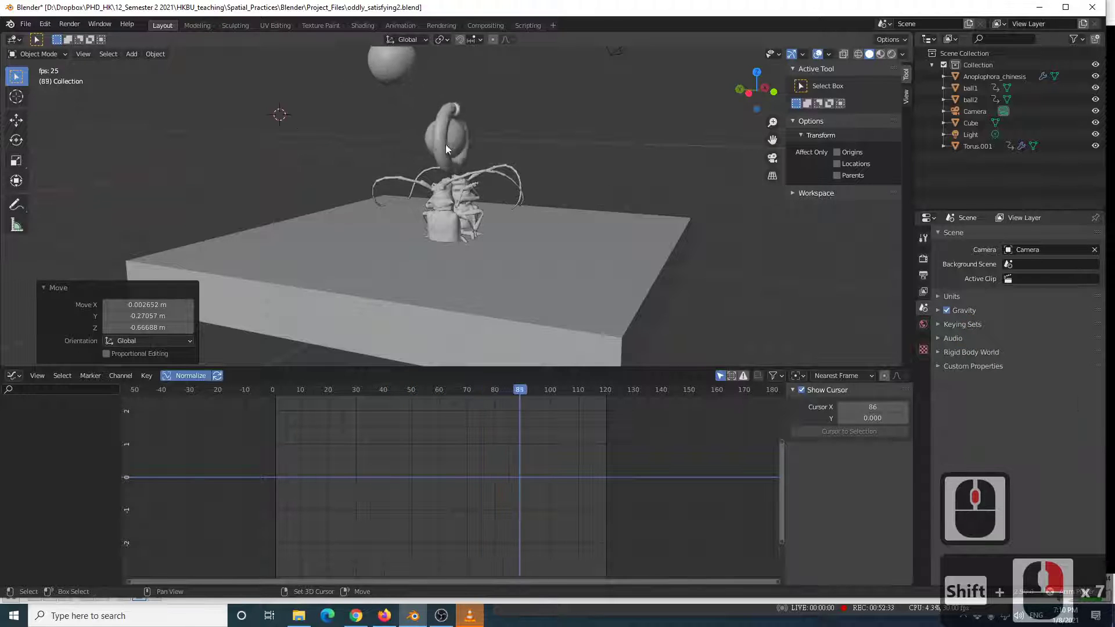
{"action": "middle_click_drag", "start_coordinate": [607, 154], "coordinate": [567, 179], "text": "shift"}
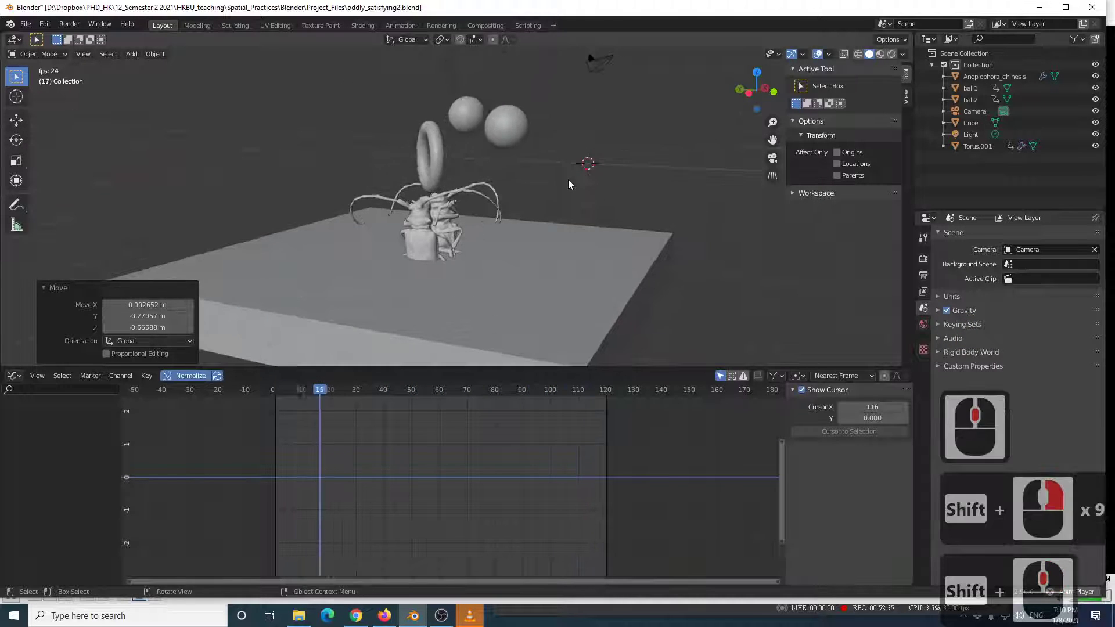
Add an icosphere at the 3D cursor with its subdivisions set to 1 and inspect its faceted shape.
{"action": "key", "text": "shift+a"}
{"action": "mouse_move", "coordinate": [568, 179]}
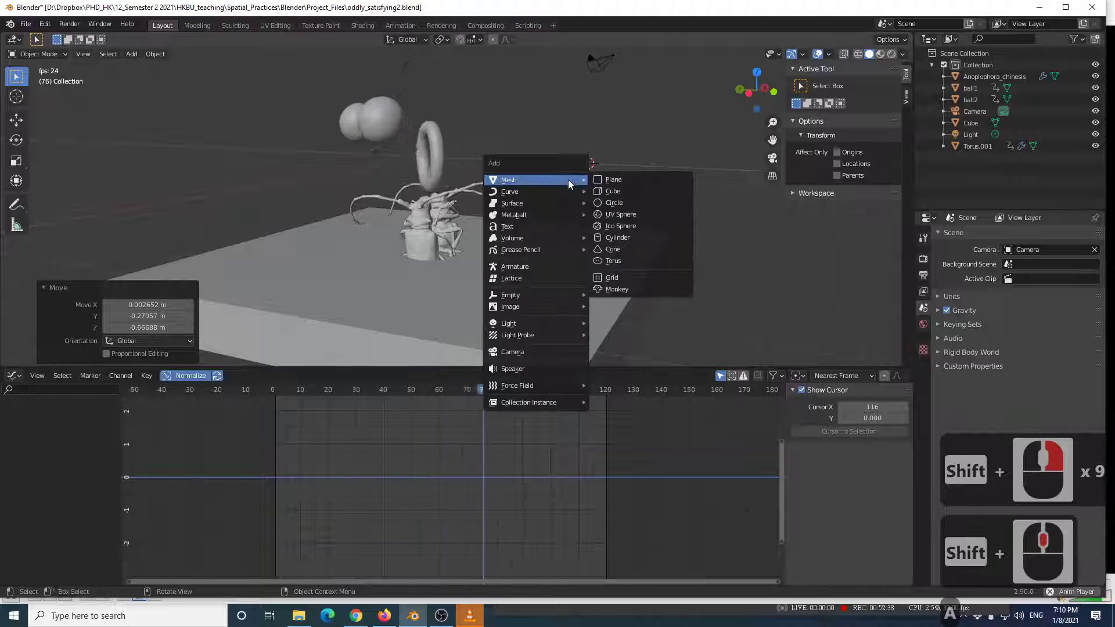
{"action": "left_click", "coordinate": [632, 228]}
{"action": "middle_click_drag", "start_coordinate": [600, 206], "coordinate": [636, 139]}
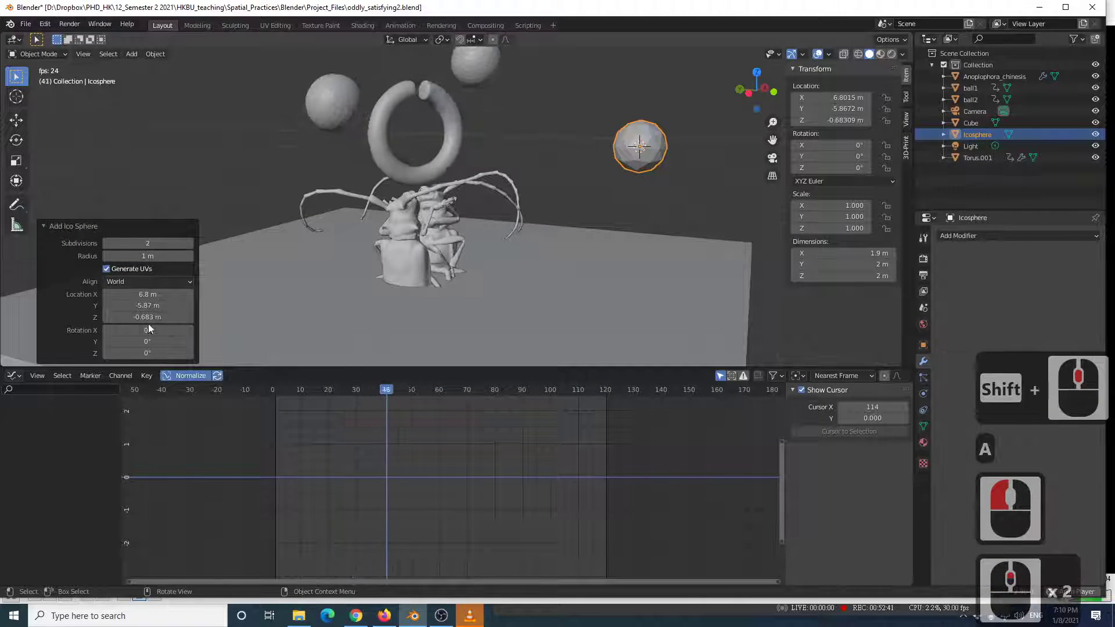
{"action": "left_click", "coordinate": [106, 243]}
{"action": "middle_click_drag", "start_coordinate": [459, 174], "coordinate": [519, 198], "text": "shift"}
{"action": "scroll", "coordinate": [522, 188], "scroll_direction": "up", "scroll_amount": 4}
{"action": "scroll", "coordinate": [577, 187], "scroll_direction": "down", "scroll_amount": 4}
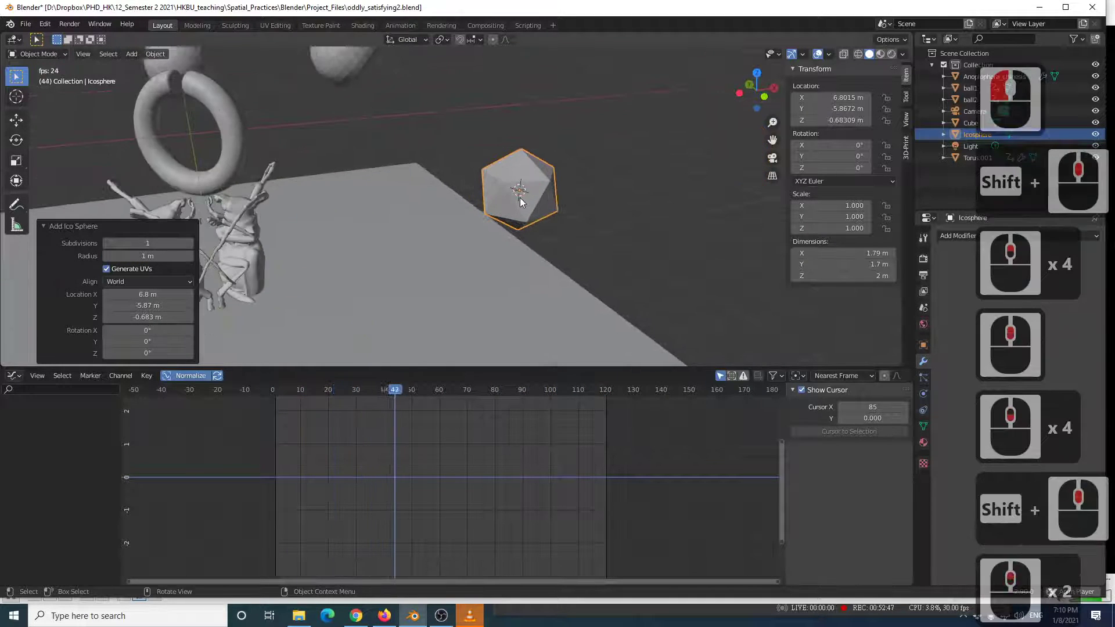
Check the reference video and reset the icosphere's location to 0 m on all axes.
{"action": "key", "text": "alt+Tab"}
{"action": "key", "text": "alt+Tab"}
{"action": "scroll", "coordinate": [461, 211], "scroll_direction": "down", "scroll_amount": 7}
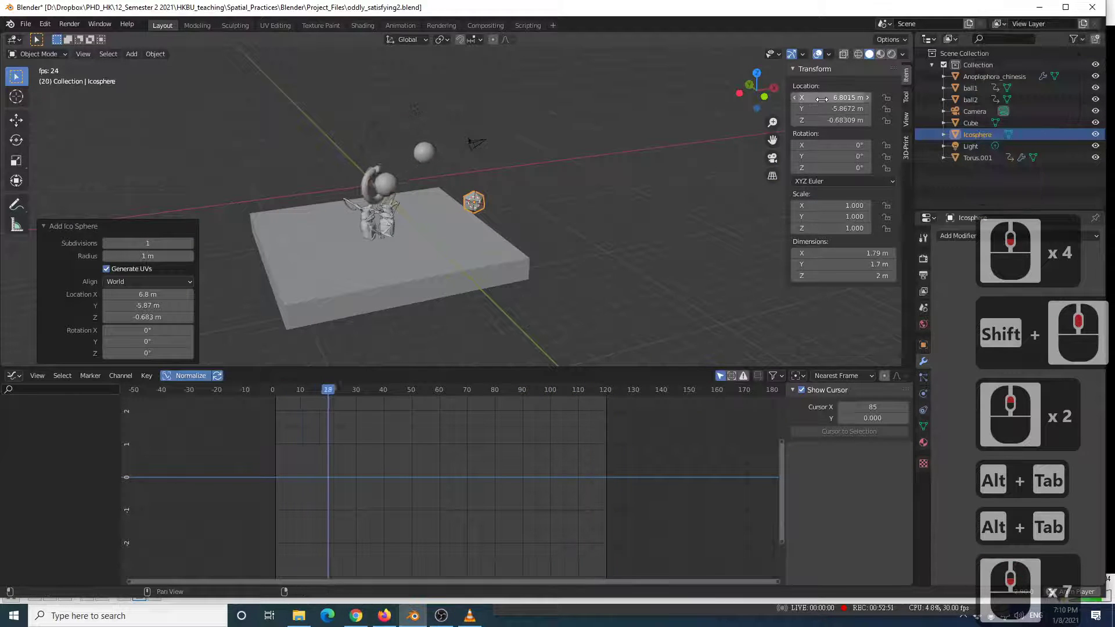
{"action": "key", "text": "BackSpace"}
{"action": "scroll", "coordinate": [580, 209], "scroll_direction": "up", "scroll_amount": 4}
{"action": "middle_click_drag", "start_coordinate": [382, 157], "coordinate": [463, 138]}
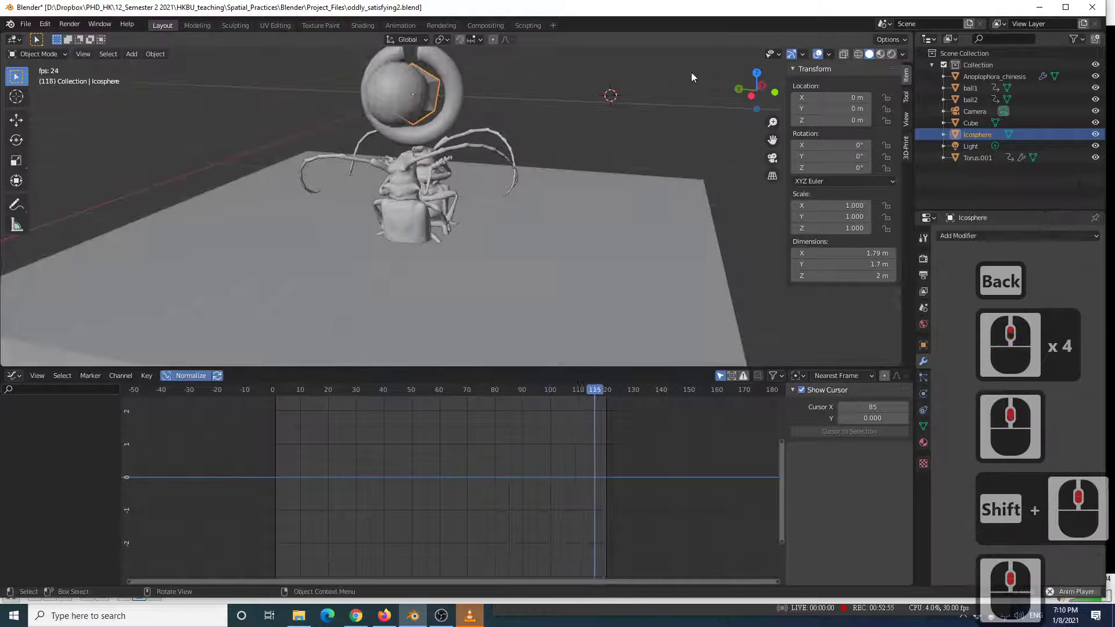
Move the icosphere in the side view to just above the slab beside the beetles, at about Y 3.45 m, Z -3.64 m.
{"action": "left_click", "coordinate": [741, 95]}
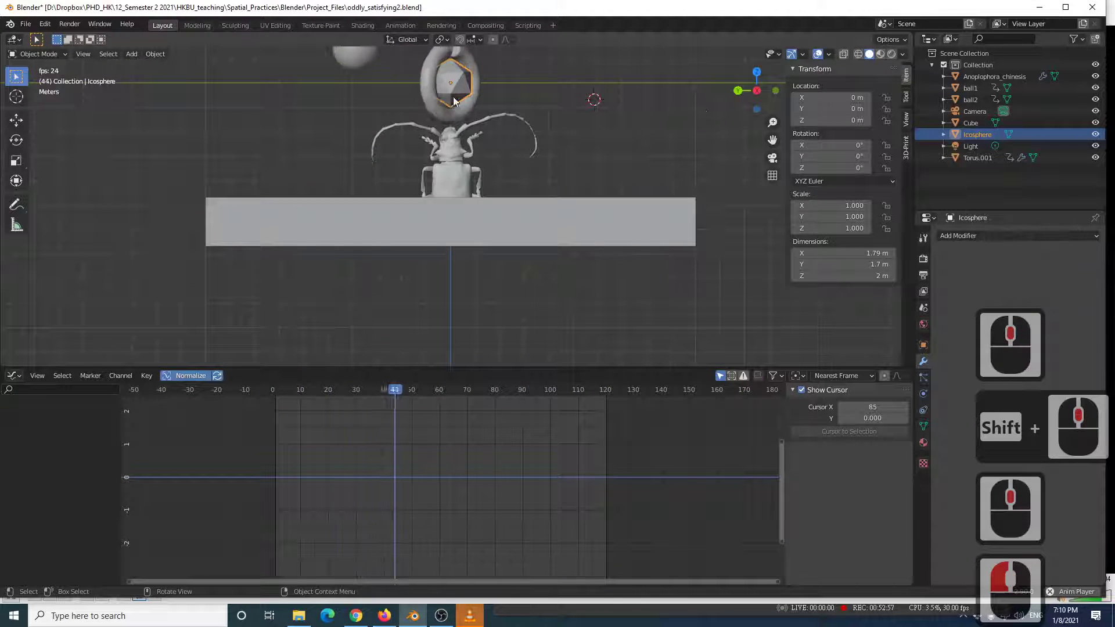
{"action": "key", "text": "g"}
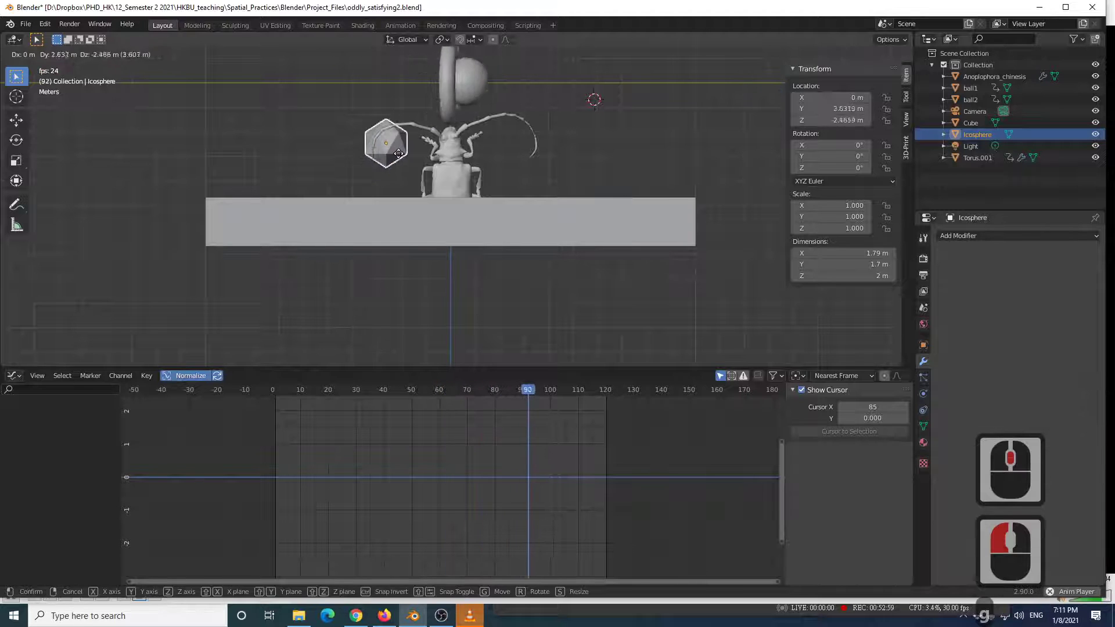
{"action": "left_click", "coordinate": [379, 178]}
{"action": "scroll", "coordinate": [467, 215], "scroll_direction": "up", "scroll_amount": 4}
{"action": "middle_click_drag", "start_coordinate": [468, 215], "coordinate": [396, 167], "text": "shift"}
{"action": "scroll", "coordinate": [395, 171], "scroll_direction": "up", "scroll_amount": 2}
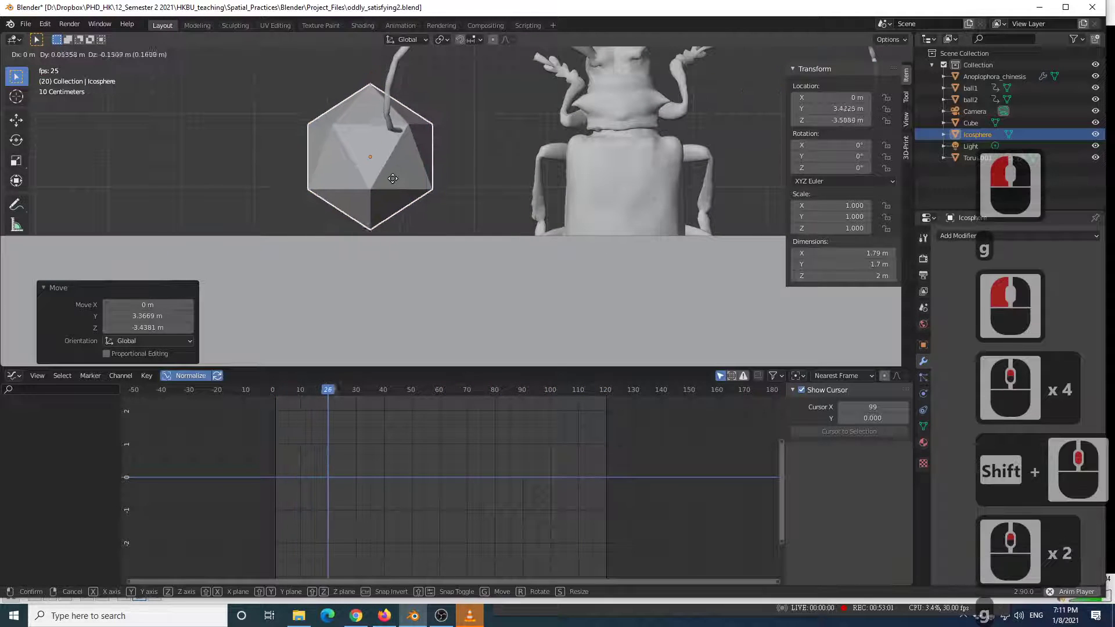
{"action": "key", "text": "g"}
{"action": "left_click", "coordinate": [390, 183]}
{"action": "scroll", "coordinate": [437, 190], "scroll_direction": "down", "scroll_amount": 13}
{"action": "mouse_move", "coordinate": [510, 169]}
{"action": "middle_mouse_down"}
{"action": "mouse_move", "coordinate": [455, 235]}
{"action": "mouse_move", "coordinate": [516, 149]}
{"action": "middle_mouse_up"}
{"action": "scroll", "coordinate": [455, 235], "scroll_direction": "up", "scroll_amount": 5}
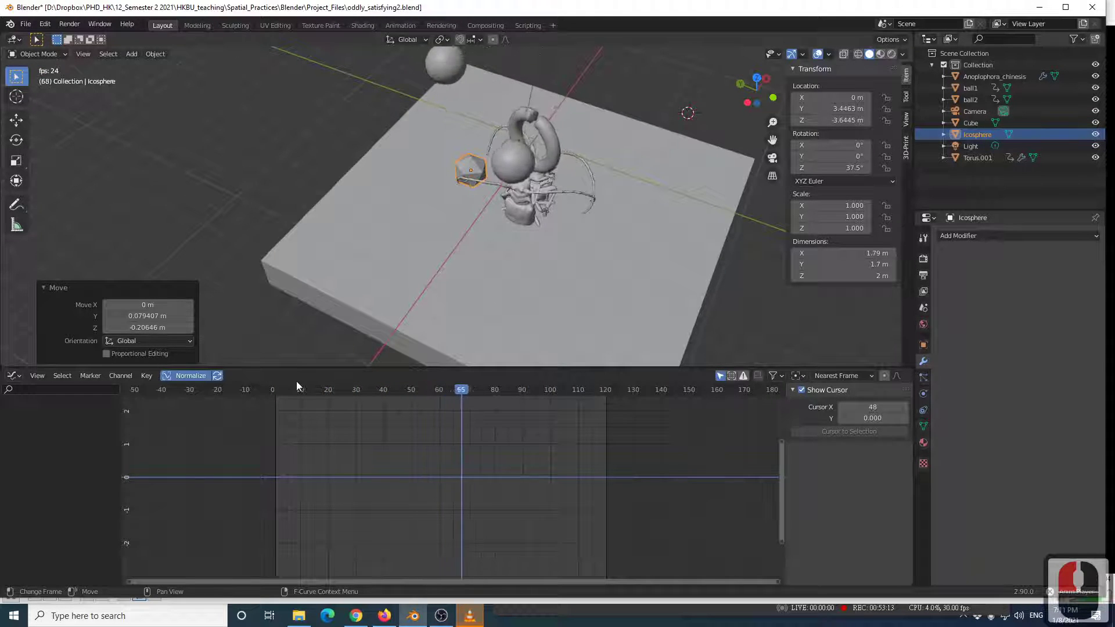
Go to frame 1, set the icosphere's Z rotation to 0° and insert a rotation keyframe.
{"action": "left_click", "coordinate": [504, 422]}
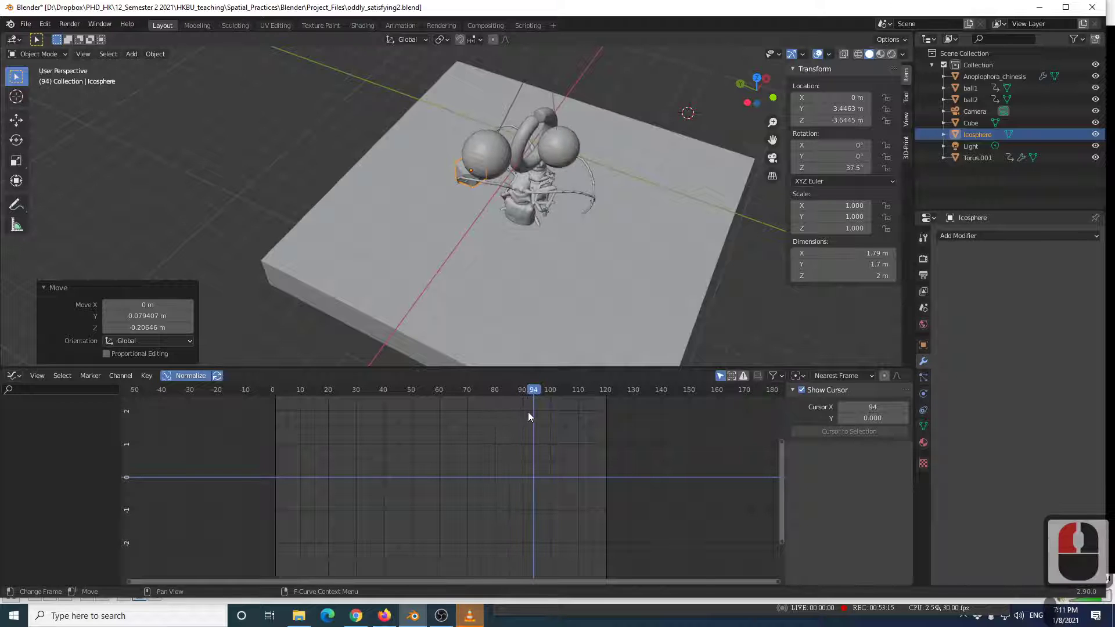
{"action": "left_click_drag", "start_coordinate": [533, 389], "coordinate": [315, 399]}
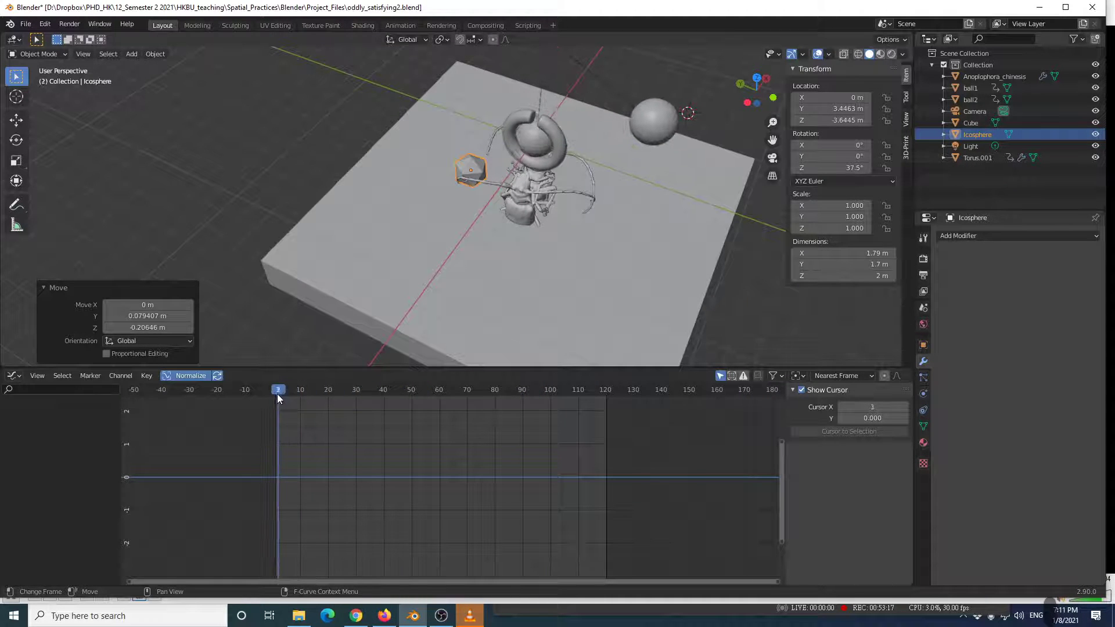
{"action": "left_click", "coordinate": [890, 147]}
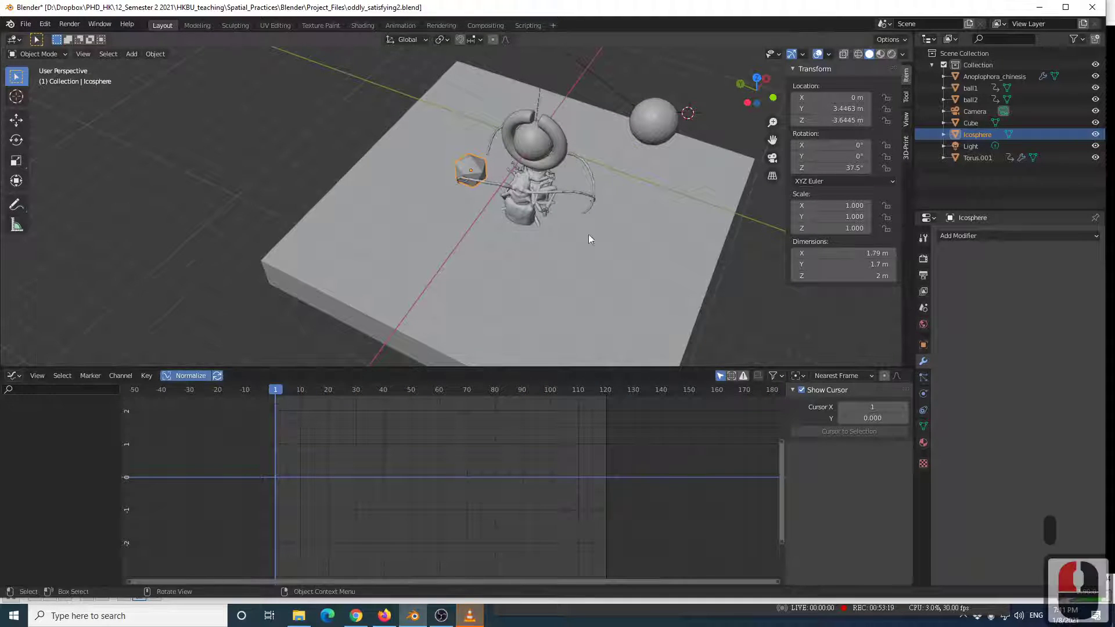
{"action": "scroll", "coordinate": [438, 233], "scroll_direction": "up", "scroll_amount": 3}
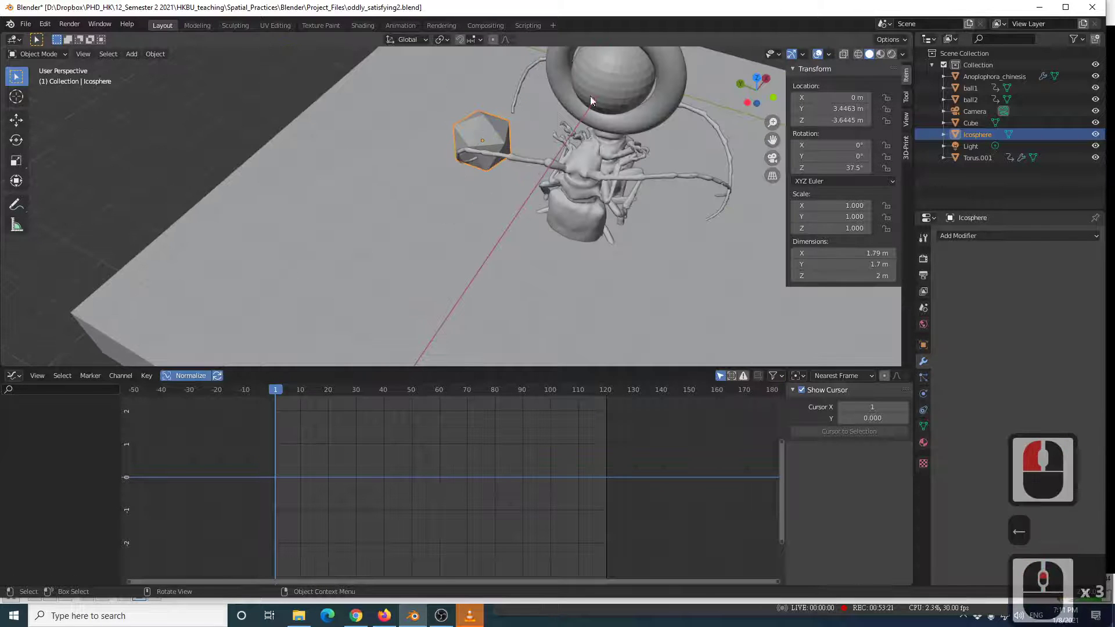
{"action": "left_click", "coordinate": [826, 167]}
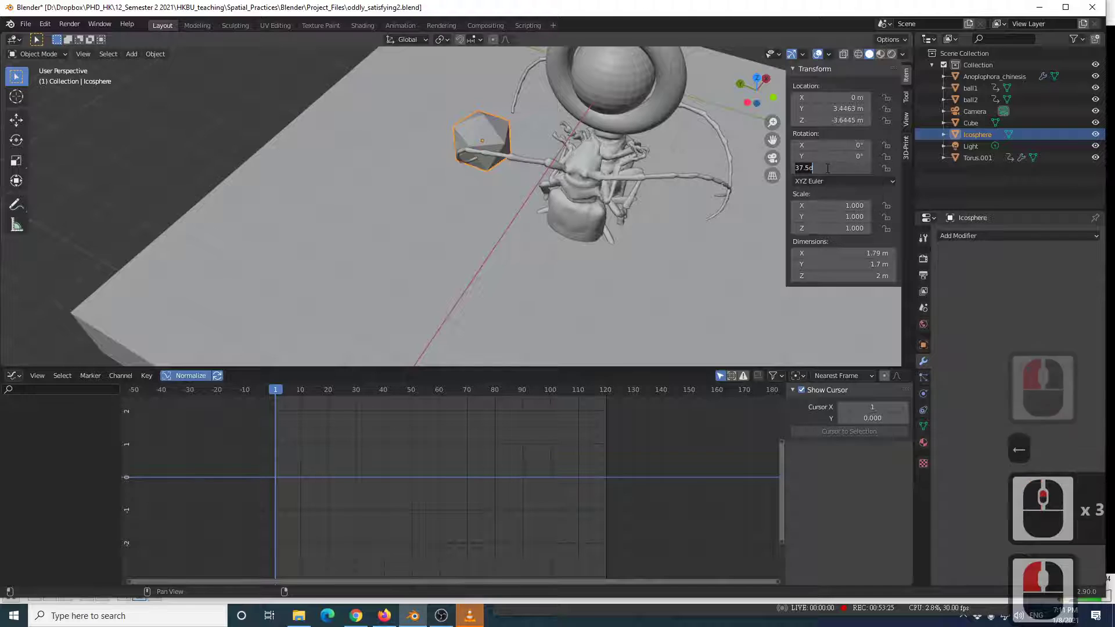
{"action": "type", "text": "0"}
{"action": "key", "text": "Return"}
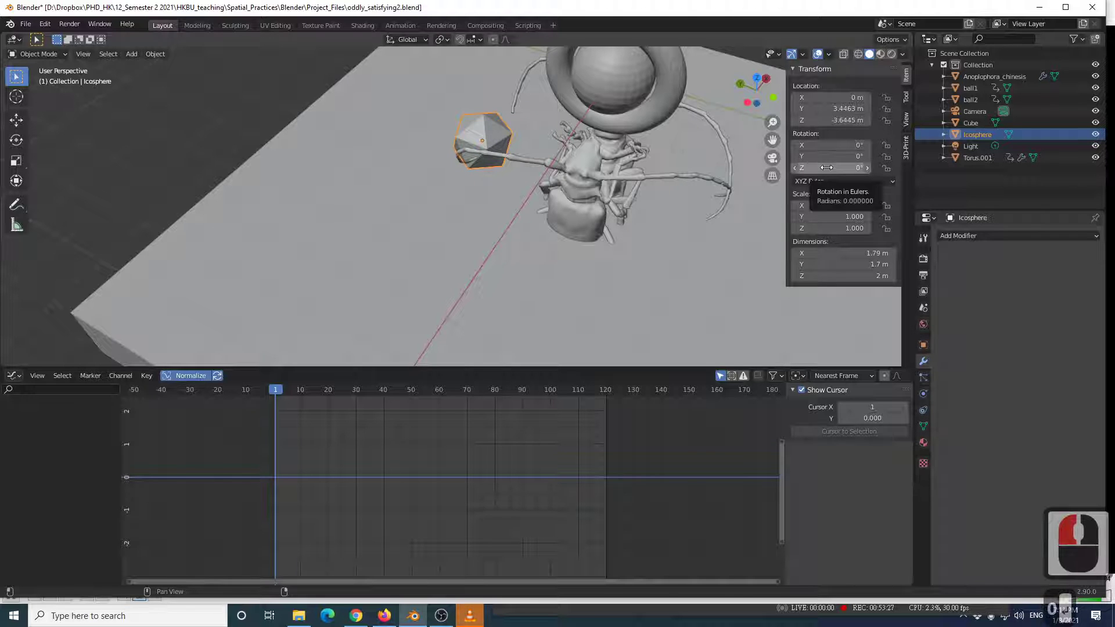
{"action": "key", "text": "i"}
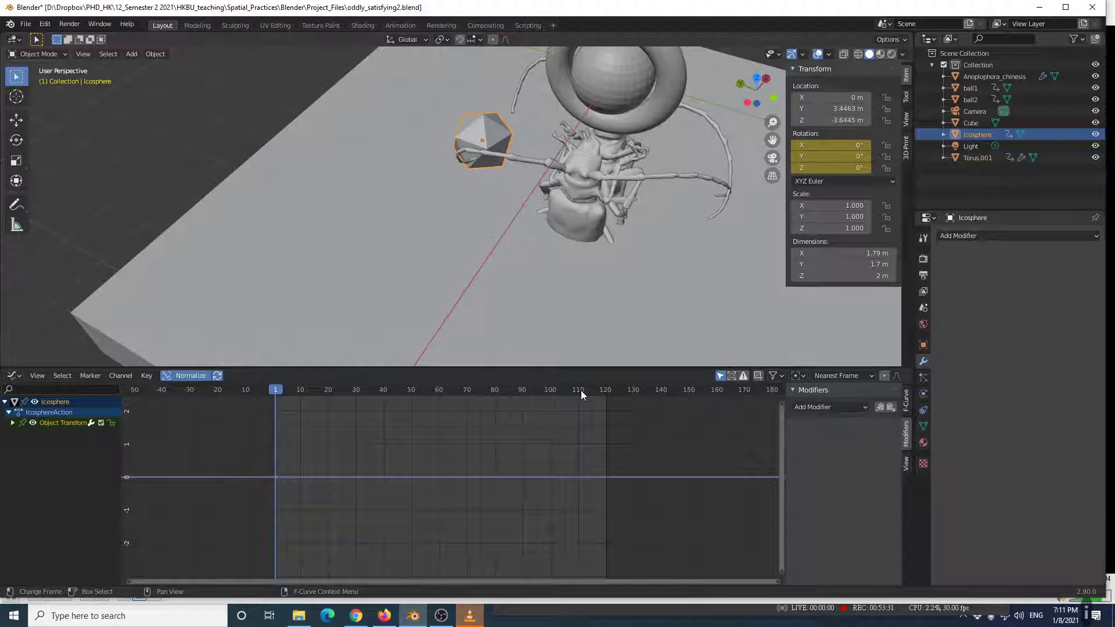
Keyframe the icosphere's Z rotation at 360° on frame 120 and play the animation to check the spin.
{"action": "key", "text": "shift+Right"}
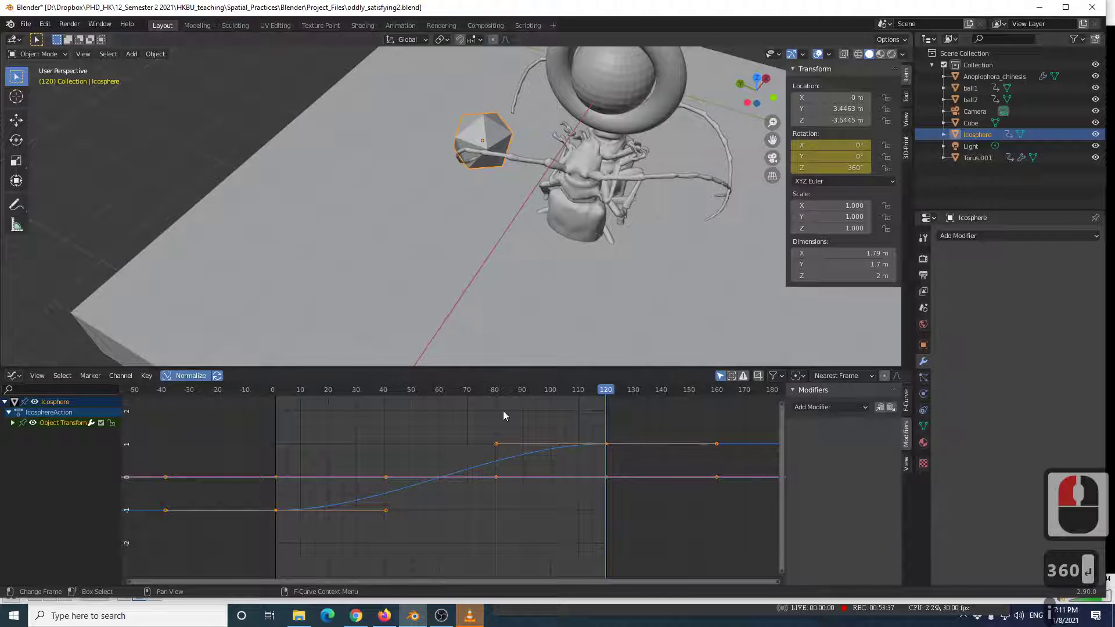
{"action": "right_click", "coordinate": [608, 445]}
{"action": "mouse_move", "coordinate": [608, 445]}
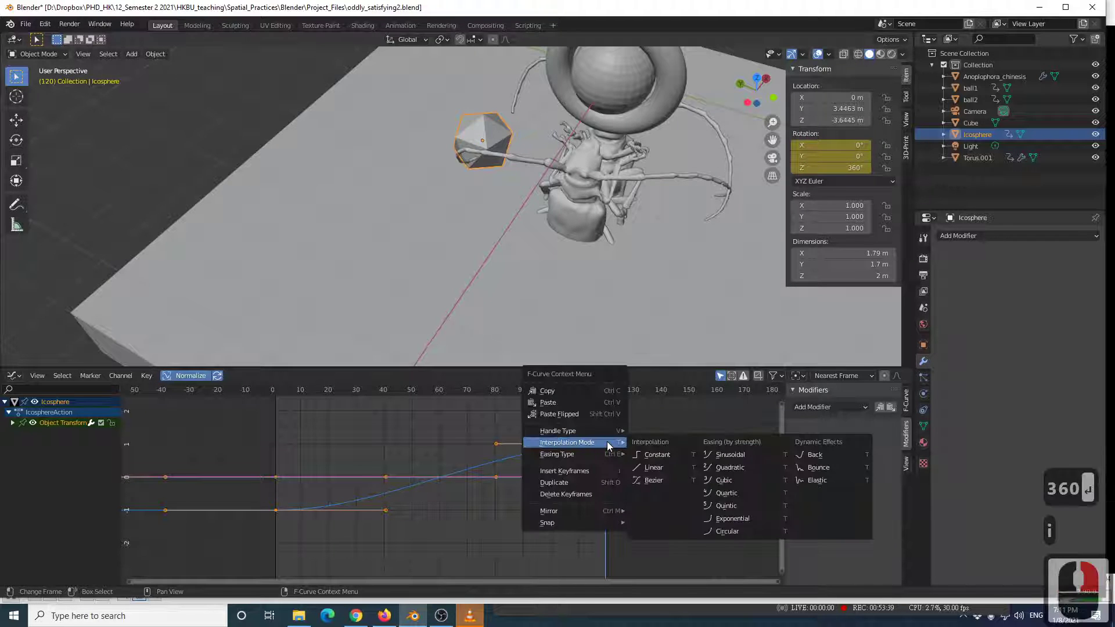
{"action": "left_click", "coordinate": [389, 457]}
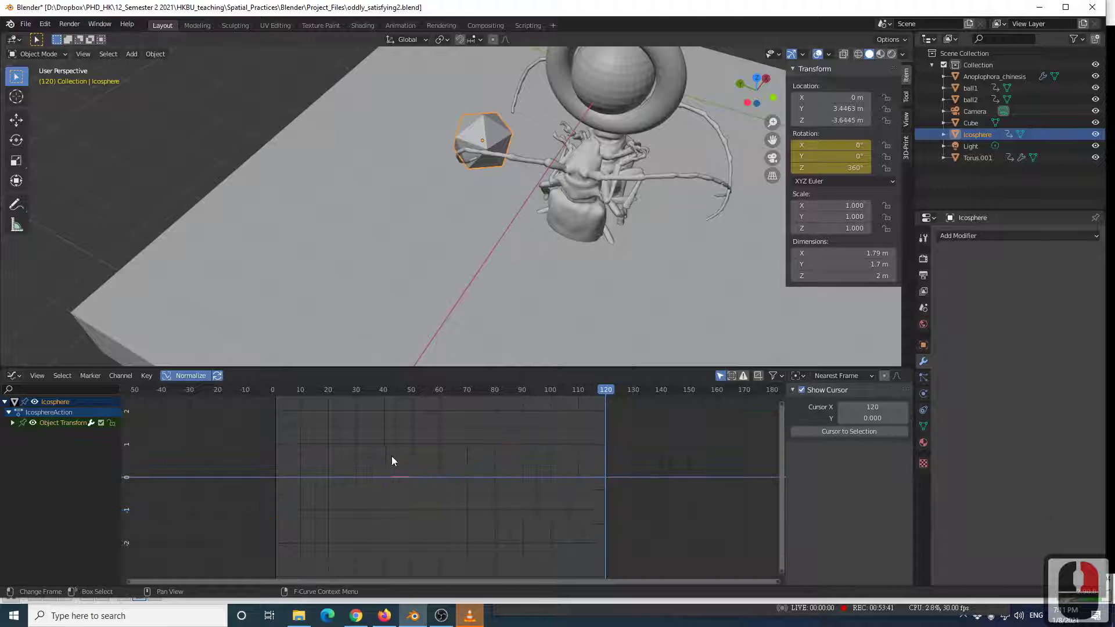
{"action": "left_click", "coordinate": [326, 390]}
{"action": "key", "text": "space"}
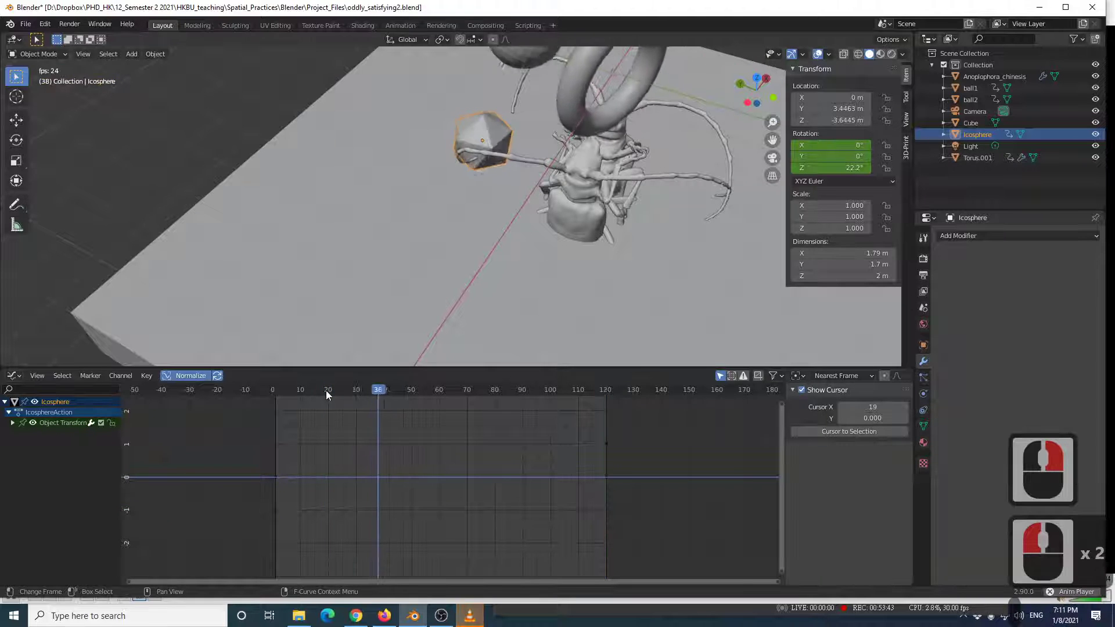
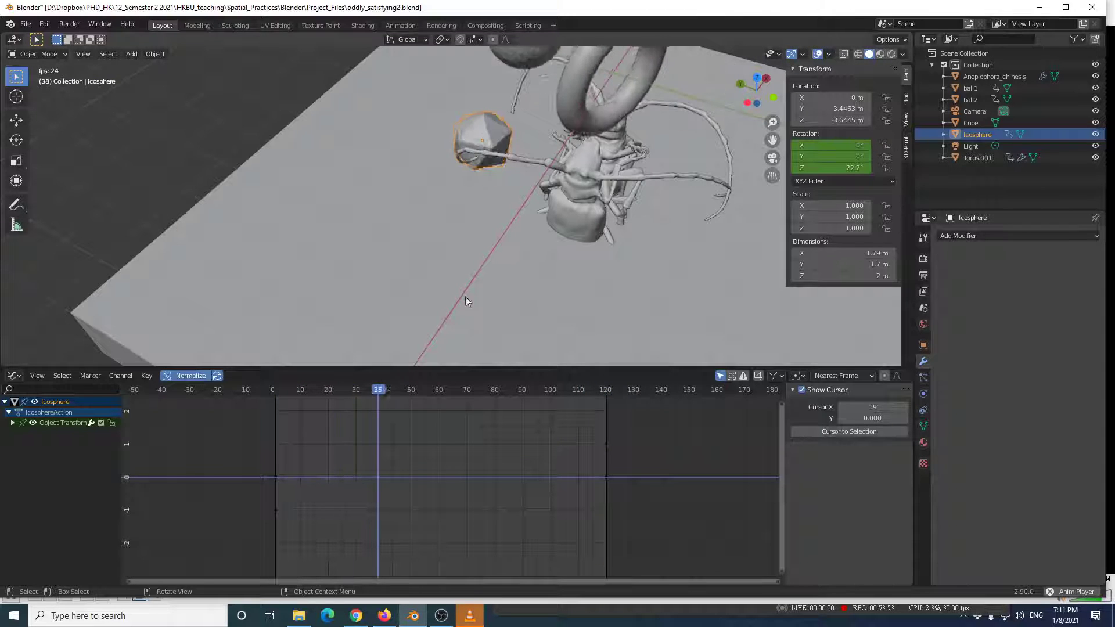
{"action": "key", "text": "space"}
Set the interpolation of the icosphere's Z rotation keyframes at frames 120 and 1 to Linear.
{"action": "left_click", "coordinate": [605, 444]}
{"action": "right_click", "coordinate": [605, 442]}
{"action": "mouse_move", "coordinate": [605, 445]}
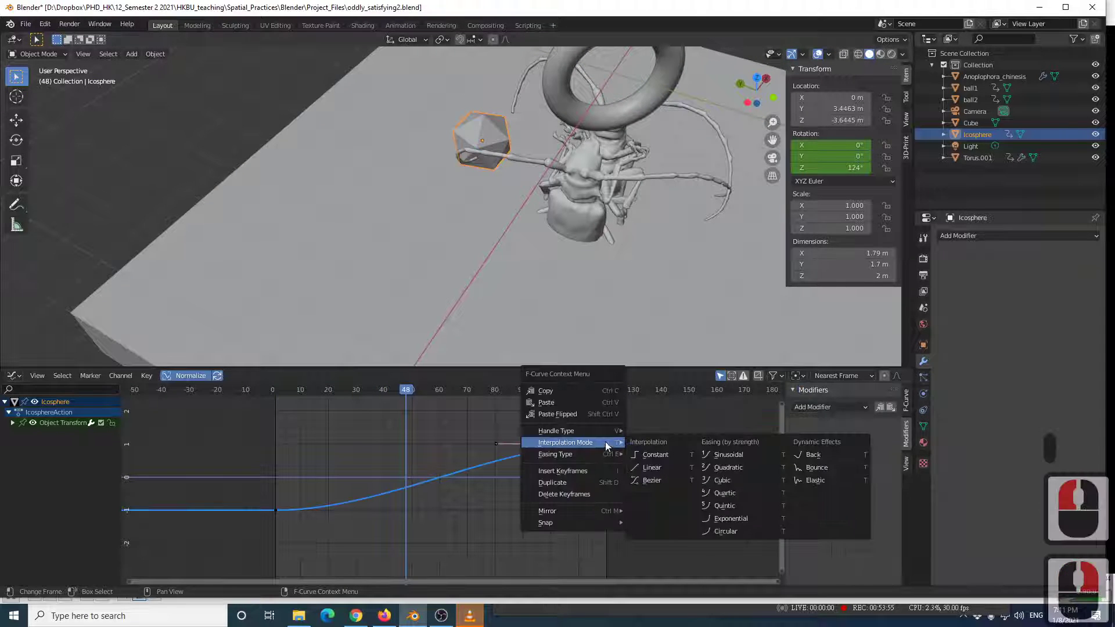
{"action": "left_click", "coordinate": [650, 469]}
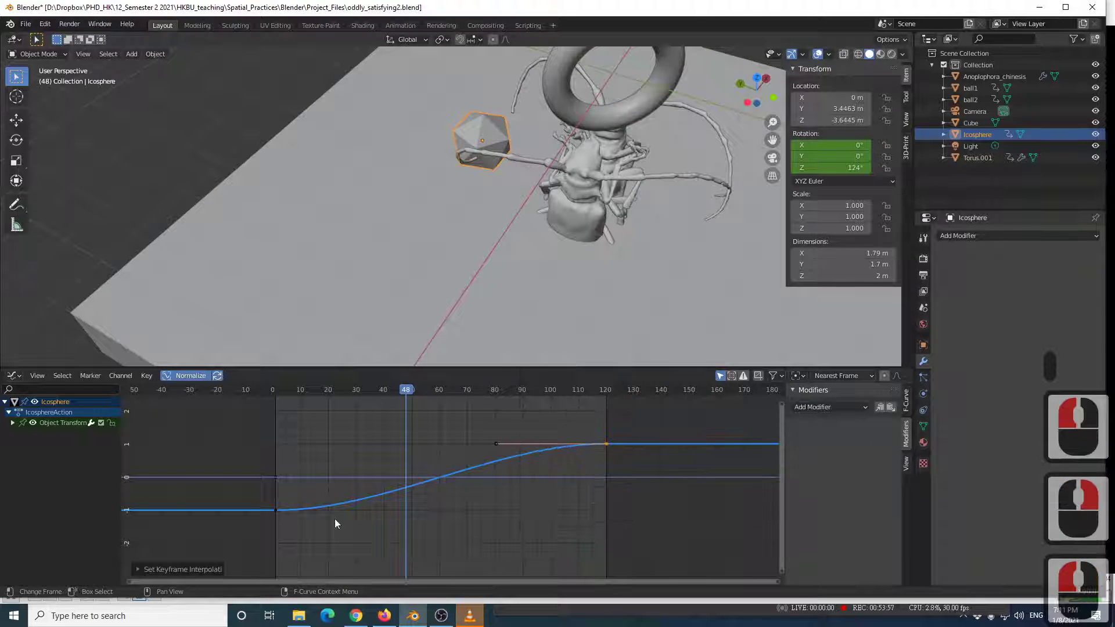
{"action": "left_click", "coordinate": [274, 511]}
{"action": "right_click", "coordinate": [274, 511]}
{"action": "mouse_move", "coordinate": [277, 514]}
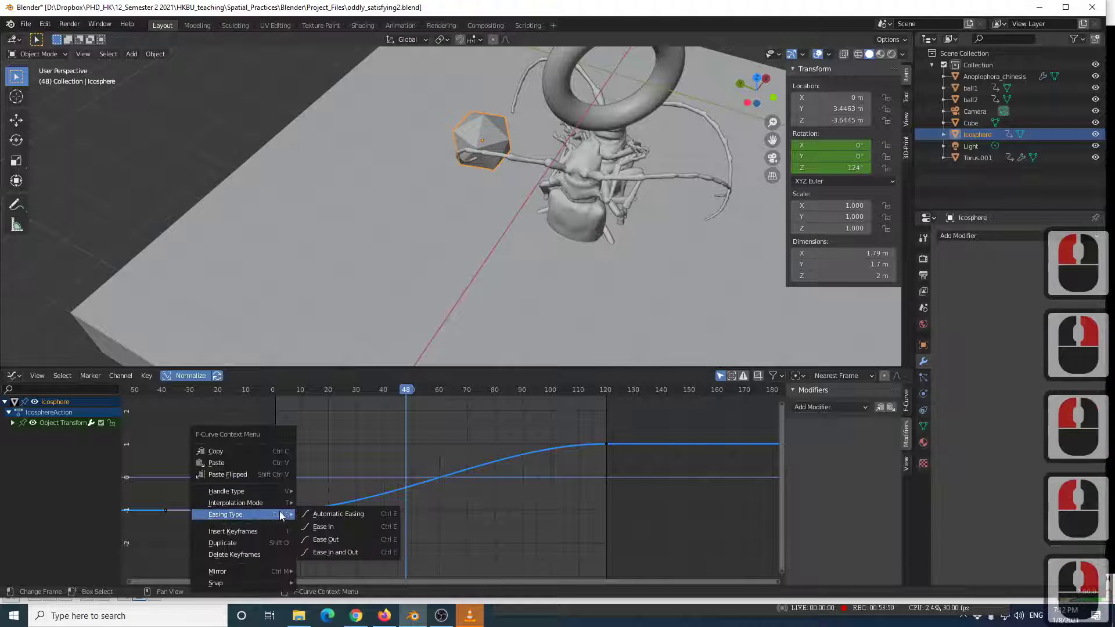
{"action": "left_click", "coordinate": [333, 444]}
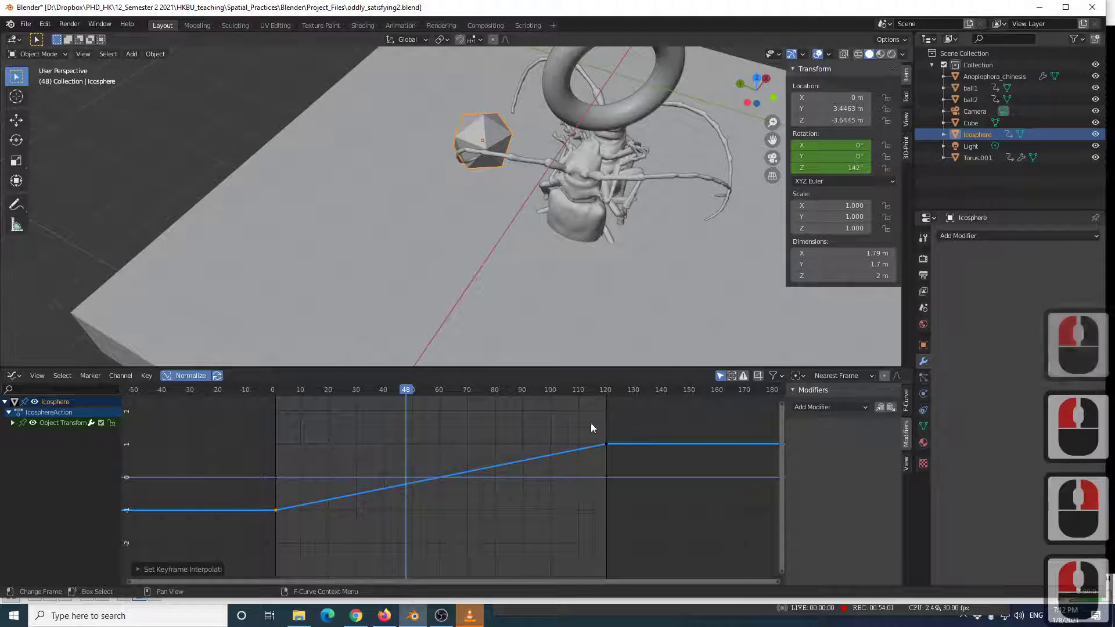
Play the animation, check the whole scene from several angles and compare it with the Odly Satisfying reference video in VLC.
{"action": "key", "text": "space"}
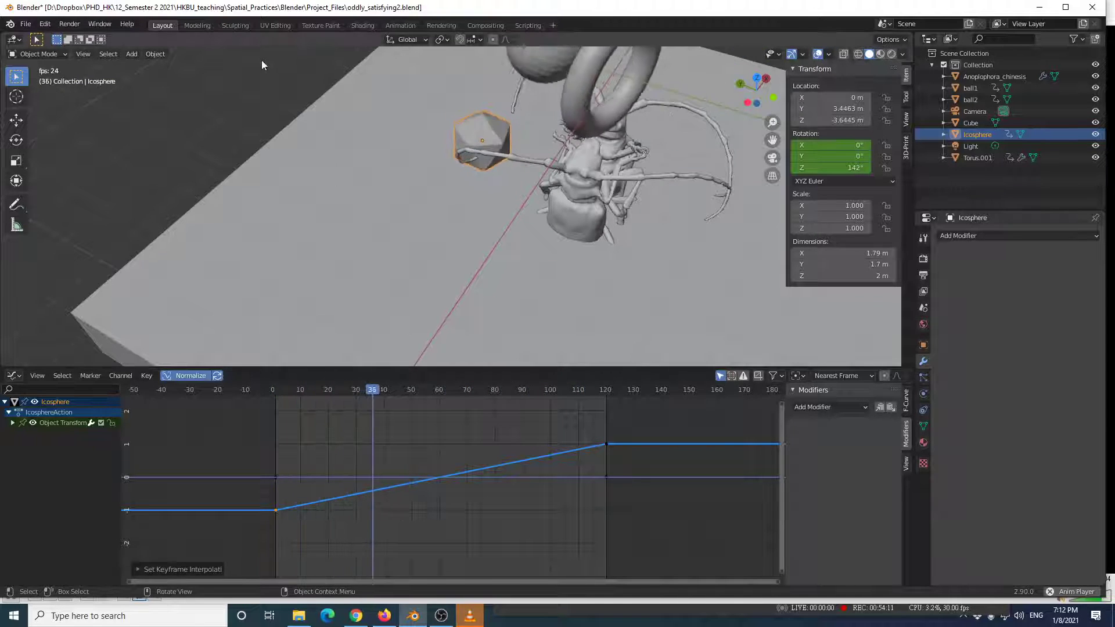
{"action": "scroll", "coordinate": [288, 150], "scroll_direction": "down", "scroll_amount": 3}
{"action": "left_click", "coordinate": [291, 160]}
{"action": "middle_click_drag", "start_coordinate": [290, 159], "coordinate": [493, 152]}
{"action": "scroll", "coordinate": [535, 149], "scroll_direction": "up", "scroll_amount": 1}
{"action": "scroll", "coordinate": [515, 154], "scroll_direction": "up", "scroll_amount": 2}
{"action": "scroll", "coordinate": [562, 149], "scroll_direction": "down", "scroll_amount": 2}
{"action": "scroll", "coordinate": [566, 167], "scroll_direction": "up", "scroll_amount": 3}
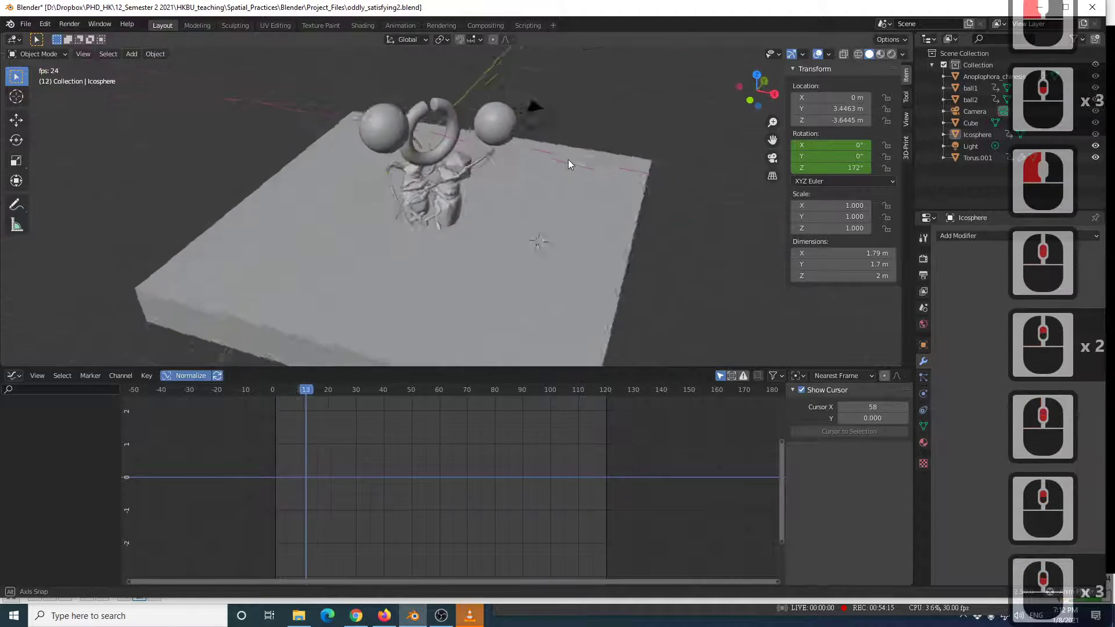
{"action": "scroll", "coordinate": [574, 158], "scroll_direction": "down", "scroll_amount": 3}
{"action": "key", "text": "alt+Tab"}
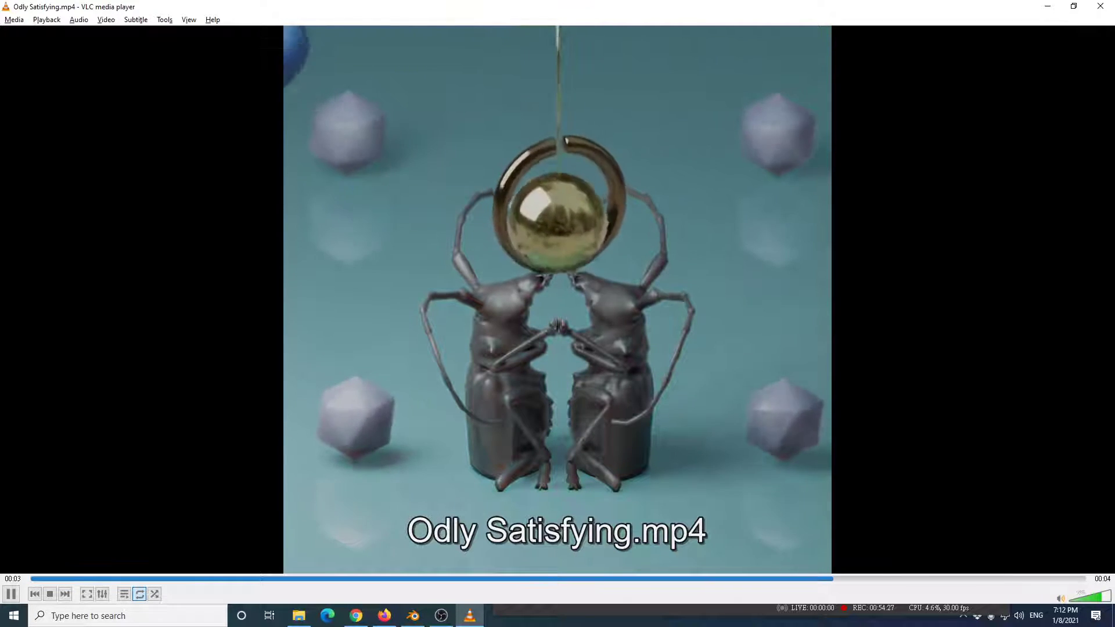
{"action": "key", "text": "alt+Tab"}
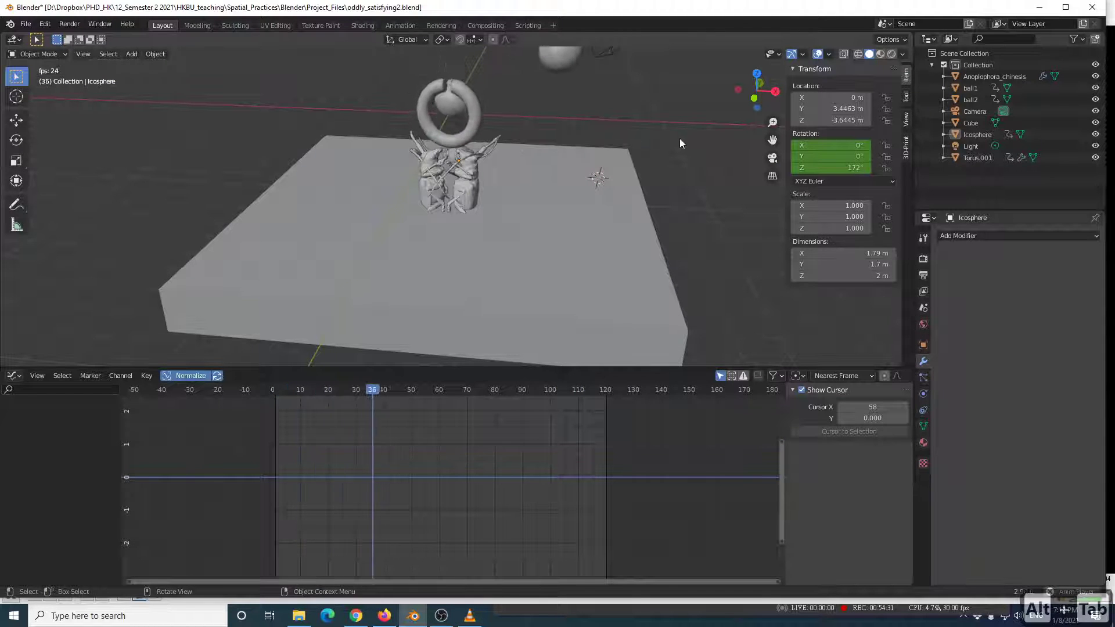
Delete the existing camera from the scene.
{"action": "left_click", "coordinate": [984, 110]}
{"action": "middle_click_drag", "start_coordinate": [654, 123], "coordinate": [330, 155]}
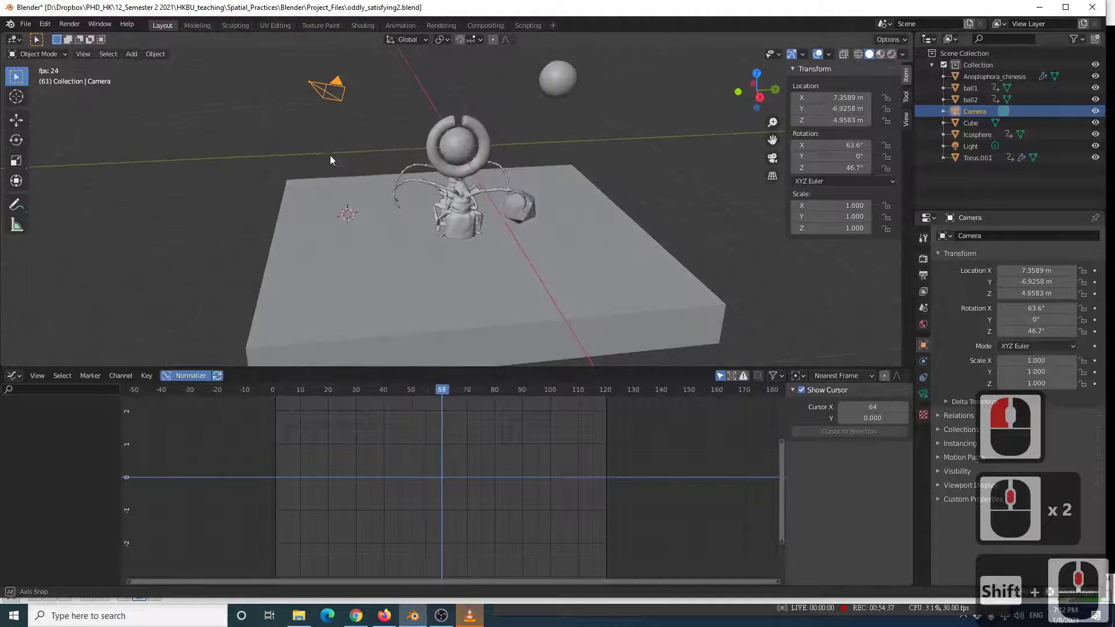
{"action": "key", "text": "x"}
{"action": "left_click", "coordinate": [340, 121]}
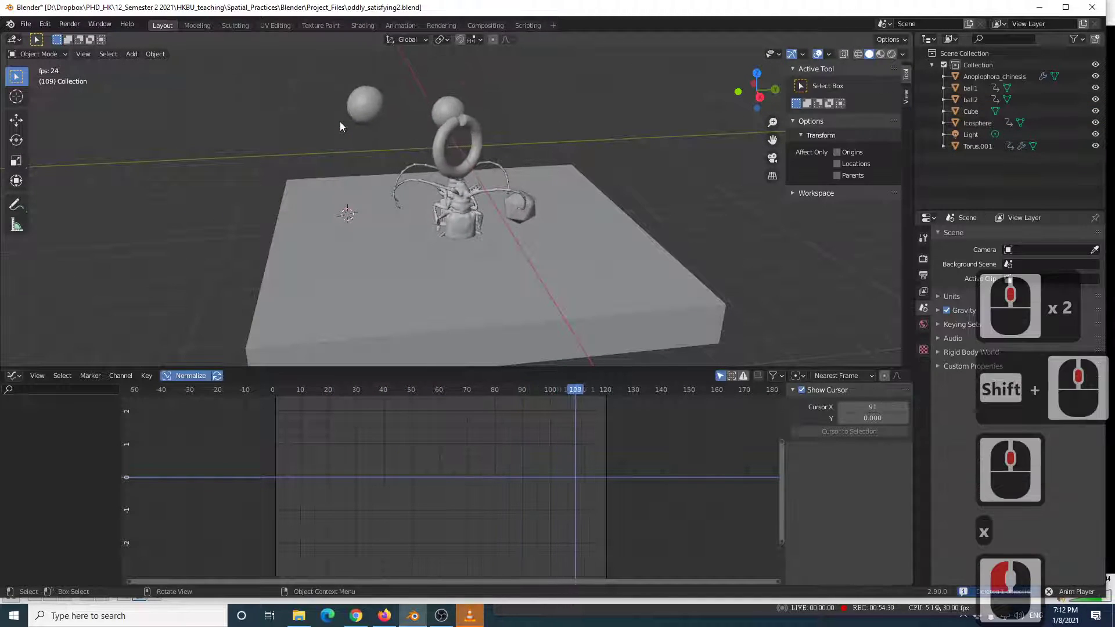
Add a new camera at the 3D cursor.
{"action": "key", "text": "shift+a"}
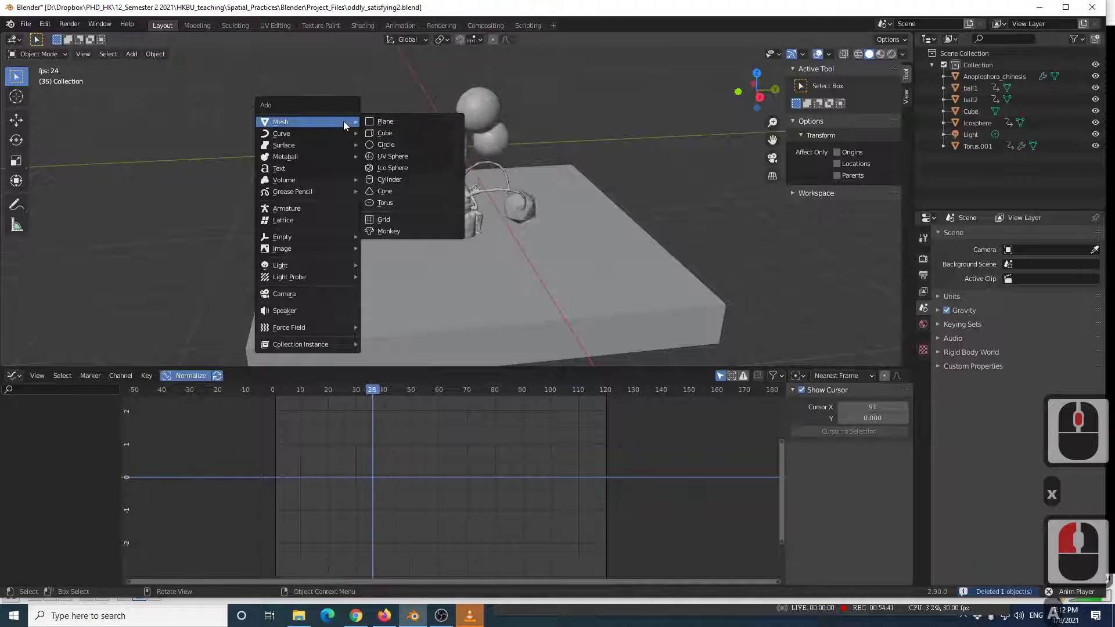
{"action": "left_click", "coordinate": [302, 293]}
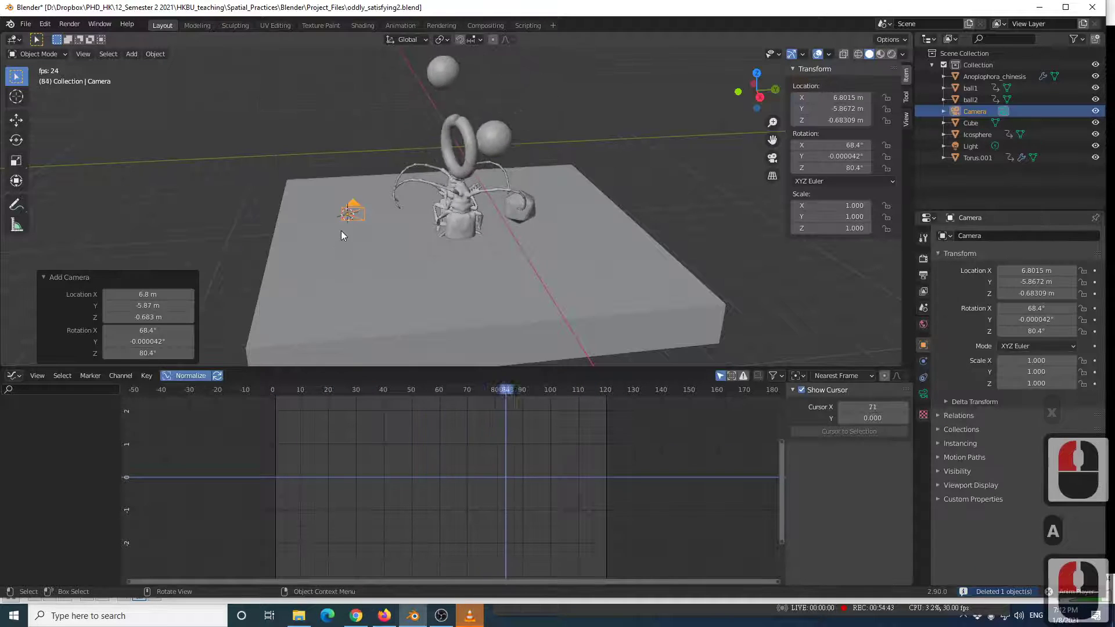
{"action": "middle_click_drag", "start_coordinate": [340, 231], "coordinate": [354, 210]}
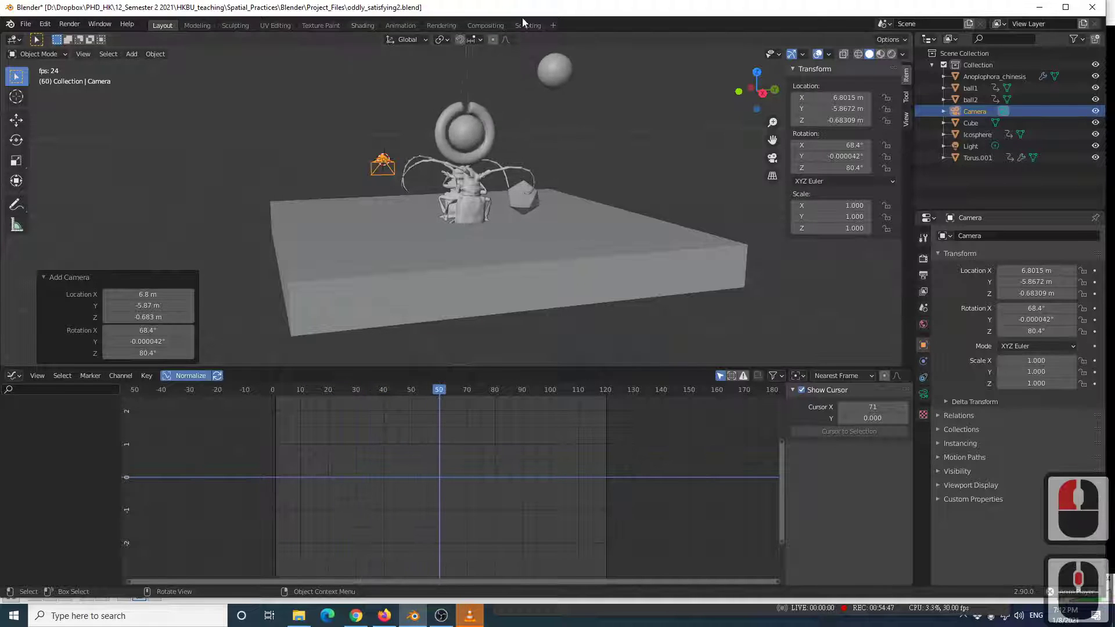
Switch to the Animation workspace to get two viewports above the Dope Sheet.
{"action": "left_click", "coordinate": [197, 25]}
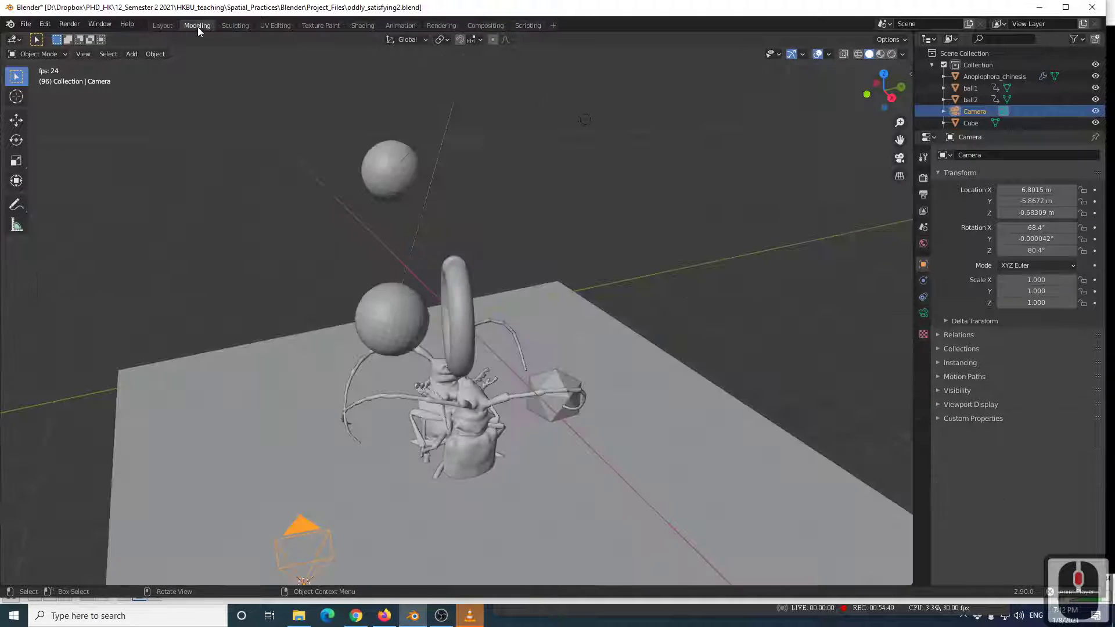
{"action": "left_click", "coordinate": [238, 25]}
{"action": "left_click", "coordinate": [274, 25]}
{"action": "left_click", "coordinate": [238, 25]}
{"action": "left_click", "coordinate": [163, 26]}
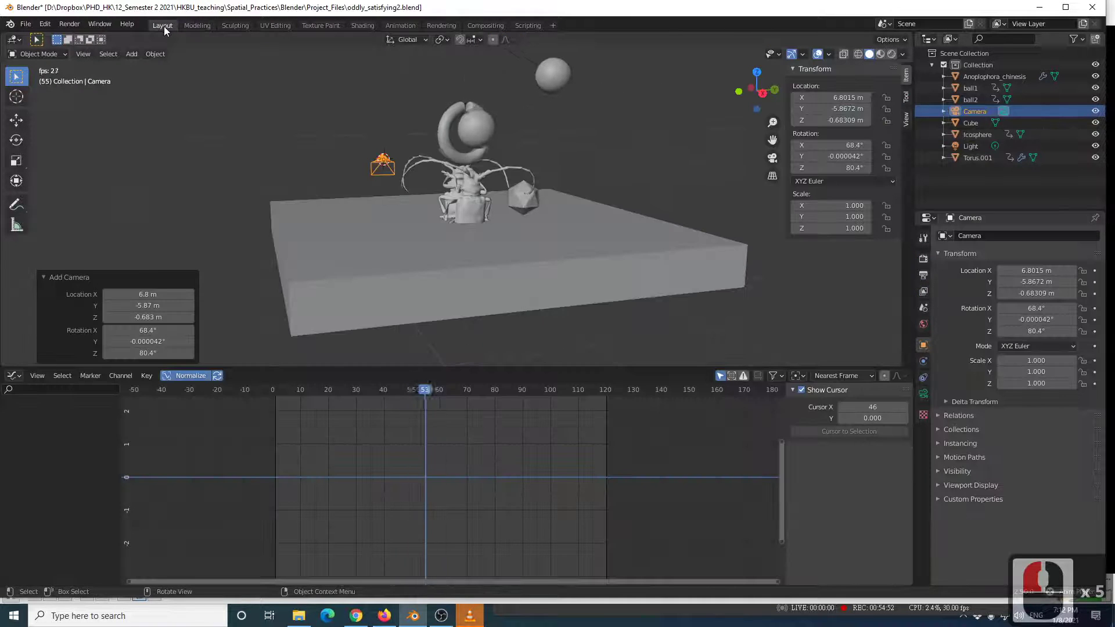
{"action": "left_click", "coordinate": [277, 26]}
{"action": "left_click", "coordinate": [399, 26]}
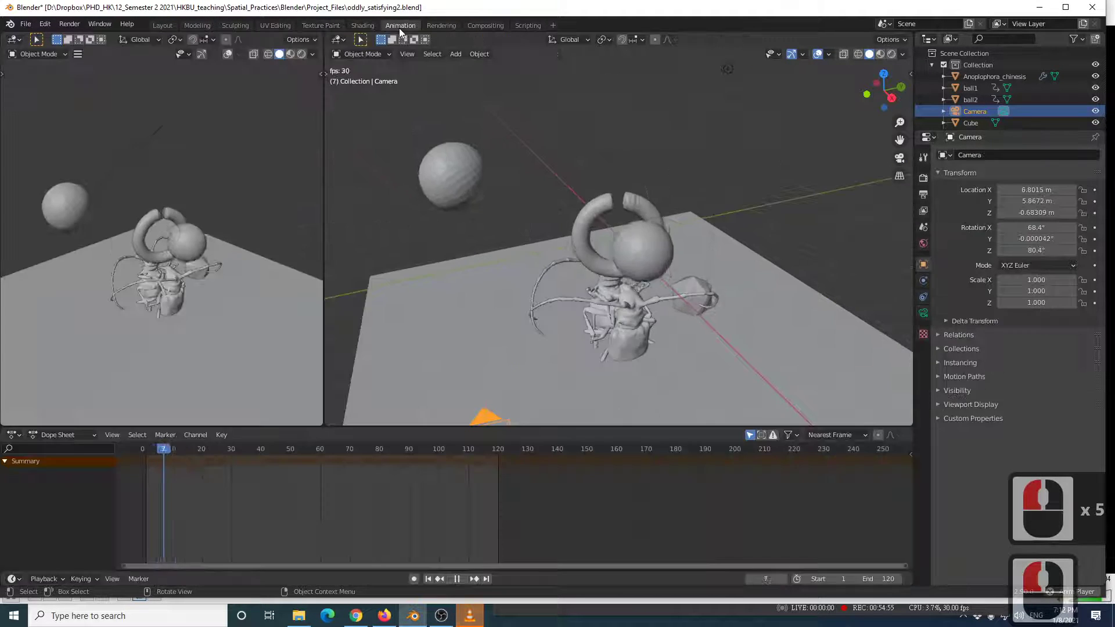
{"action": "scroll", "coordinate": [368, 322], "scroll_direction": "down", "scroll_amount": 2}
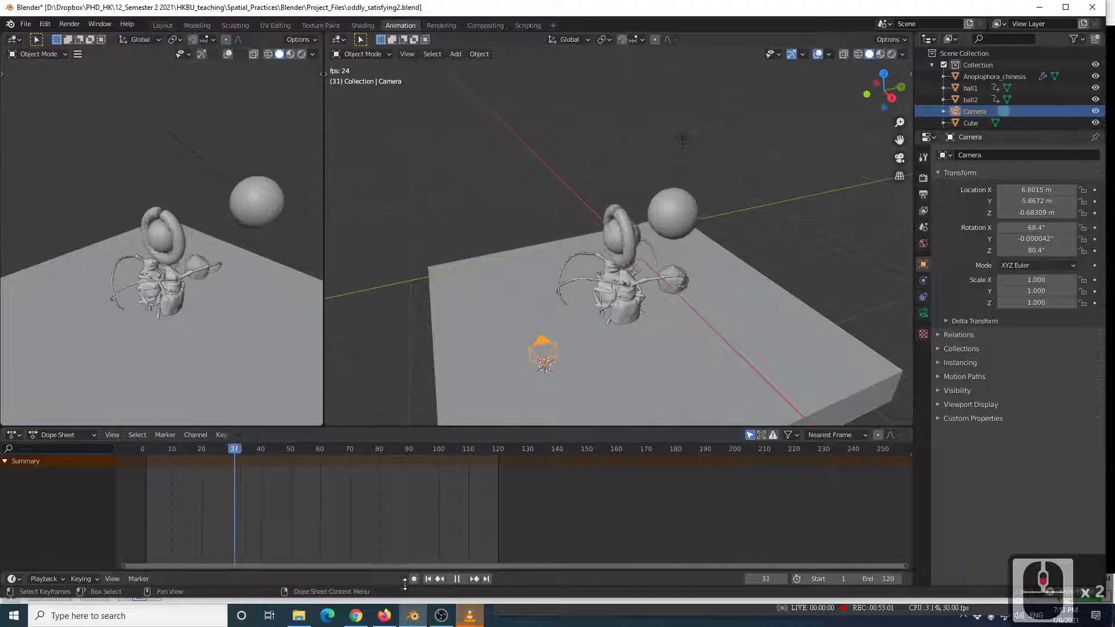
Stop the playback and return to frame 1, with the slab and new camera in view.
{"action": "left_click", "coordinate": [457, 579]}
{"action": "left_click", "coordinate": [428, 579]}
{"action": "scroll", "coordinate": [467, 294], "scroll_direction": "down", "scroll_amount": 2}
{"action": "middle_click_drag", "start_coordinate": [467, 295], "coordinate": [522, 230], "text": "shift"}
{"action": "scroll", "coordinate": [528, 225], "scroll_direction": "up", "scroll_amount": 2}
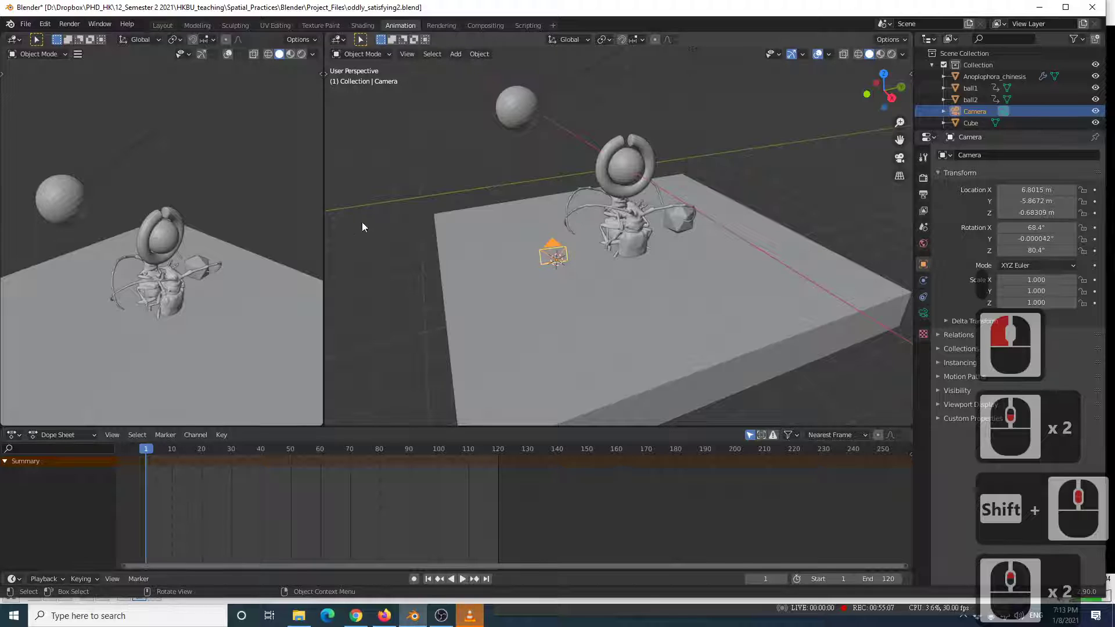
Widen the smaller viewport and switch it to the view through the new camera.
{"action": "left_click_drag", "start_coordinate": [322, 196], "coordinate": [397, 191]}
{"action": "left_click", "coordinate": [597, 246]}
{"action": "left_click", "coordinate": [599, 248]}
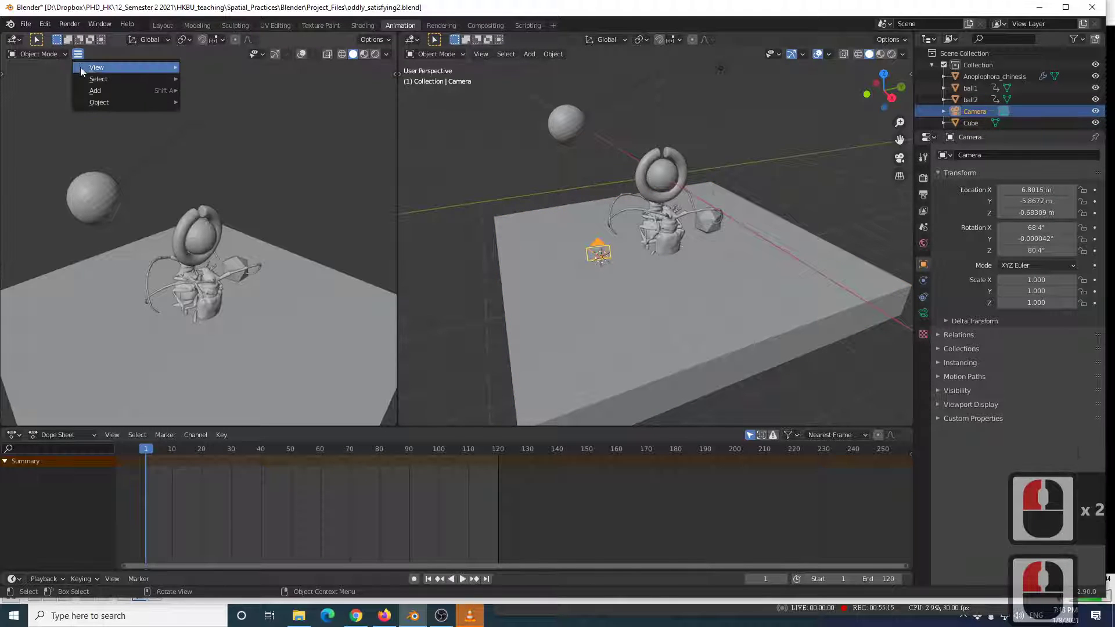
{"action": "mouse_move", "coordinate": [81, 70]}
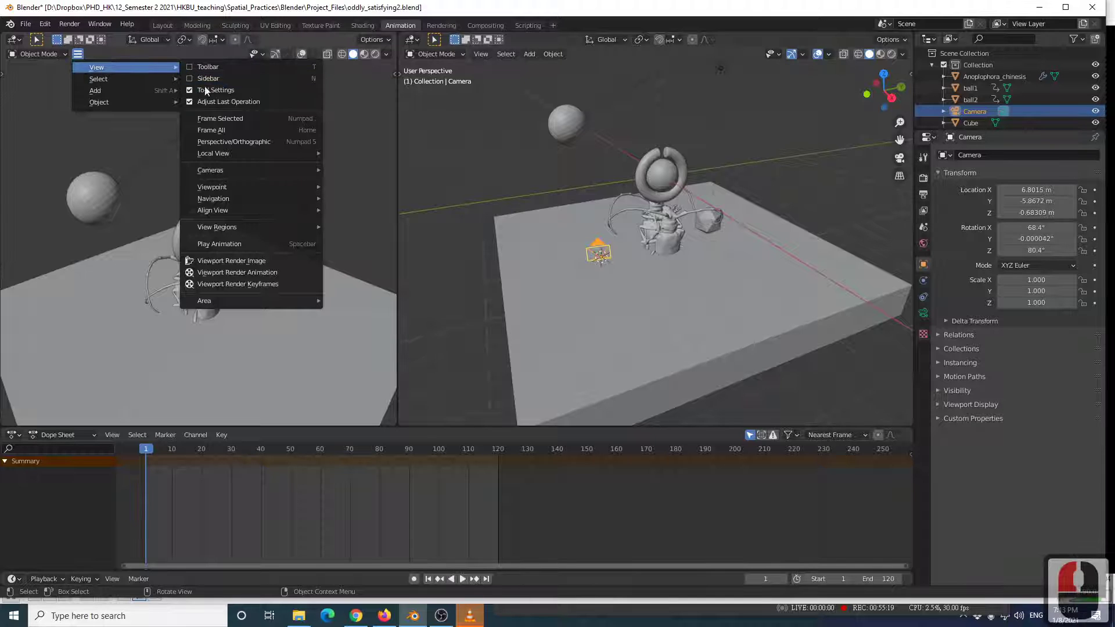
{"action": "mouse_move", "coordinate": [265, 185]}
{"action": "left_click", "coordinate": [354, 168]}
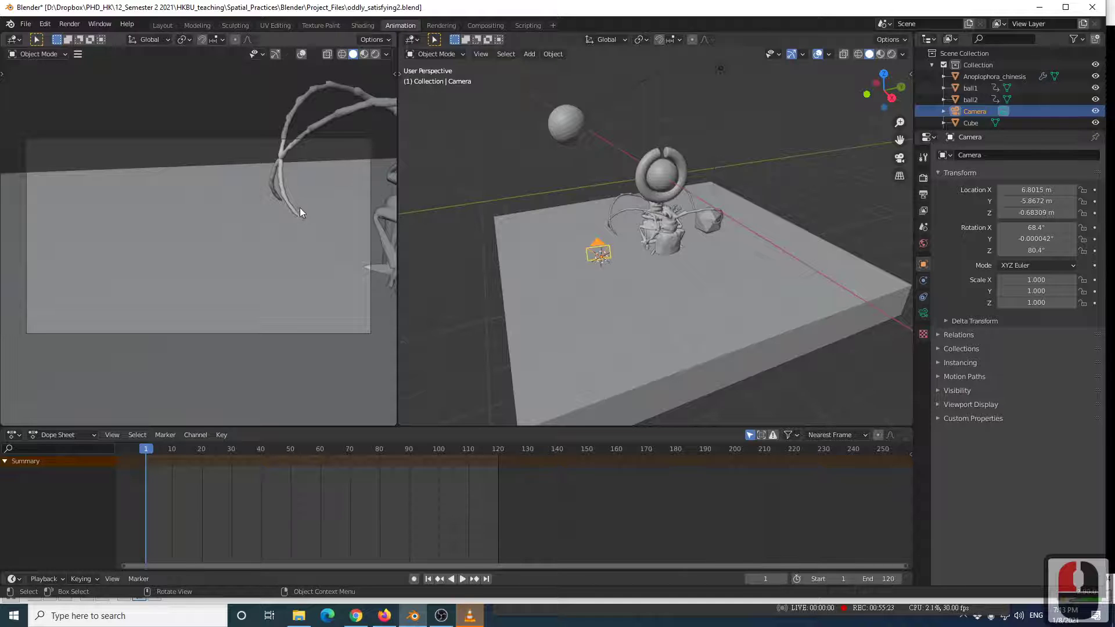
Orbit the smaller viewport out of the camera view and bring it back to the camera view.
{"action": "middle_click_drag", "start_coordinate": [685, 242], "coordinate": [663, 242]}
{"action": "middle_click_drag", "start_coordinate": [235, 232], "coordinate": [219, 234]}
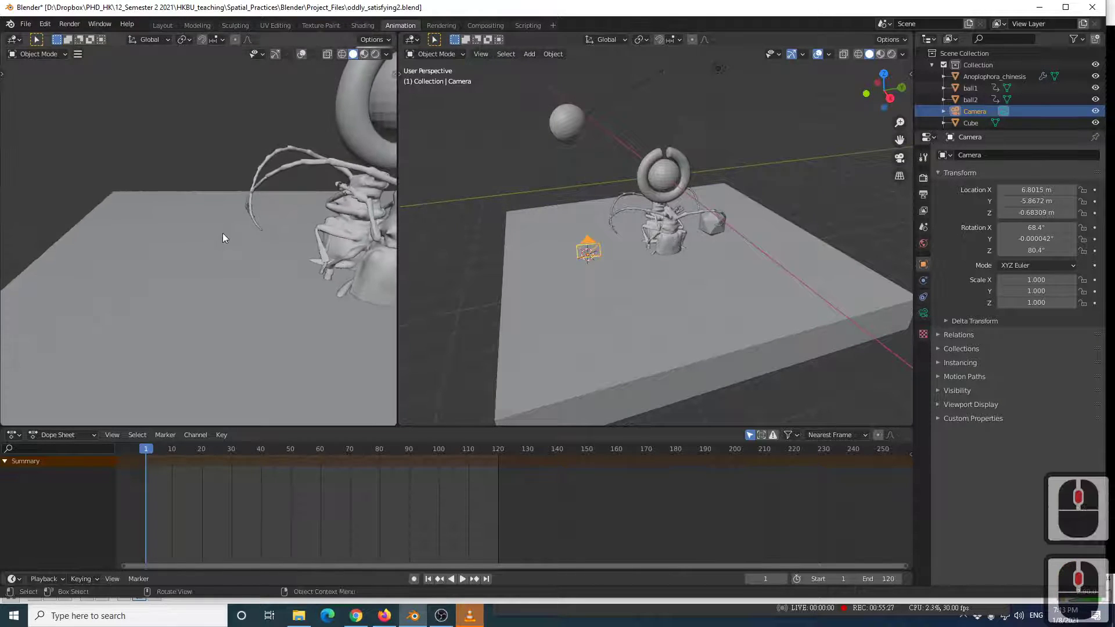
{"action": "scroll", "coordinate": [218, 236], "scroll_direction": "down", "scroll_amount": 3}
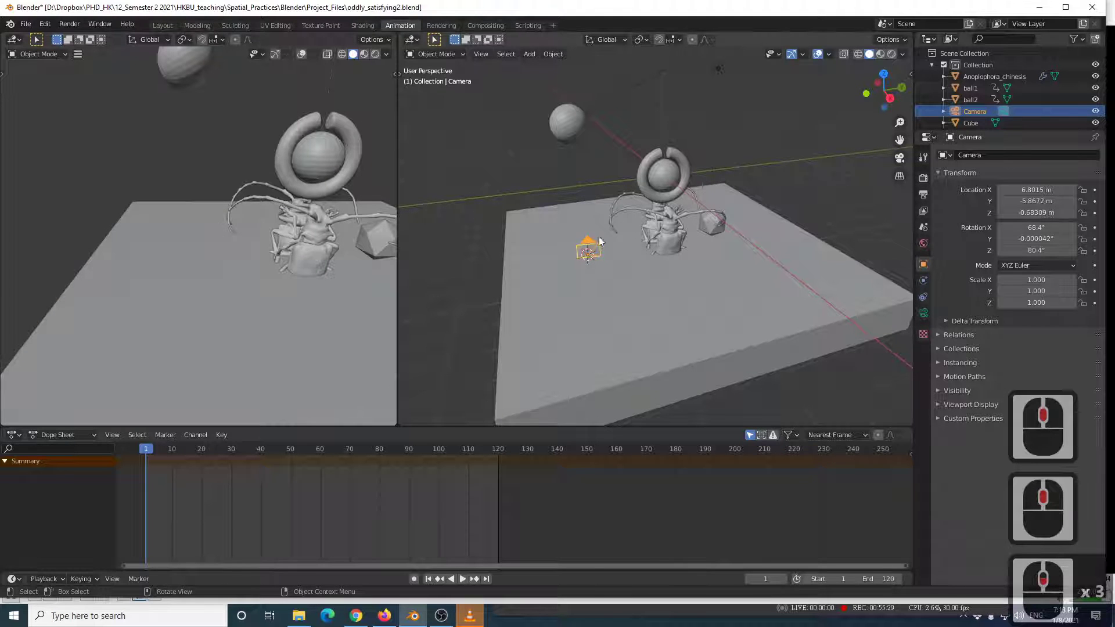
{"action": "left_click", "coordinate": [564, 247]}
{"action": "left_click", "coordinate": [587, 244]}
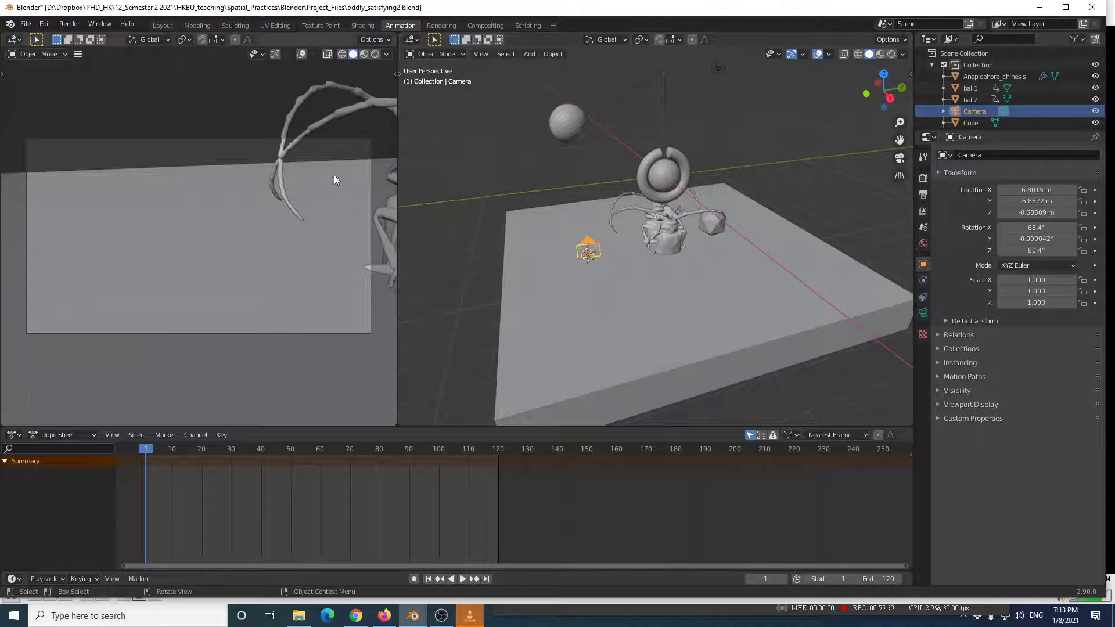
Show the camera's transform values and turn its Z rotation to about 52.3° so it faces the beetles.
{"action": "middle_click_drag", "start_coordinate": [593, 199], "coordinate": [566, 230]}
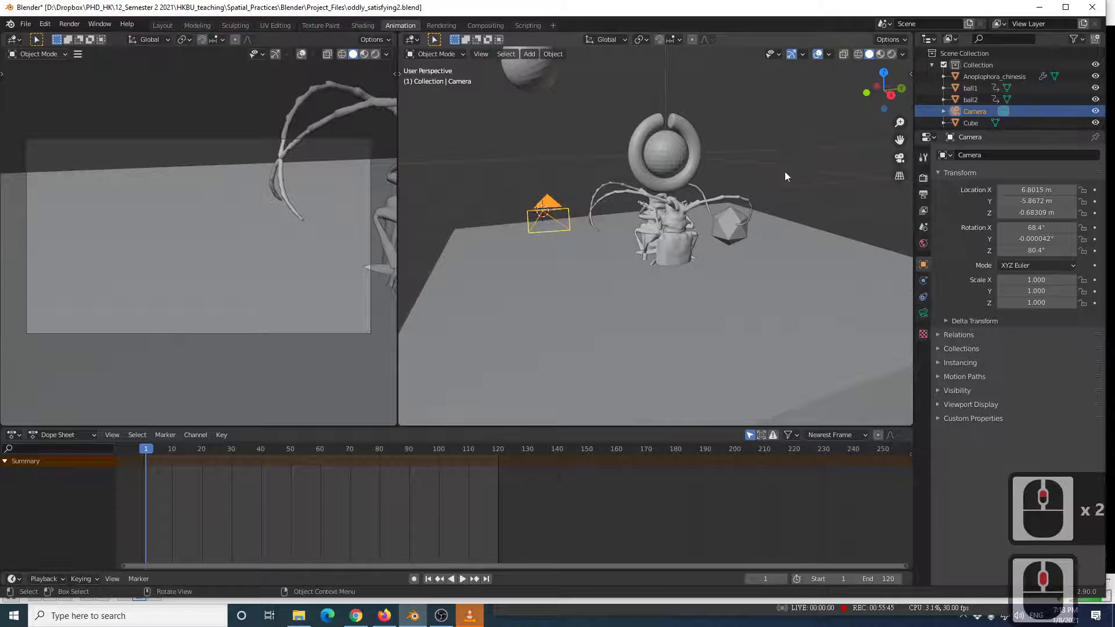
{"action": "key", "text": "n"}
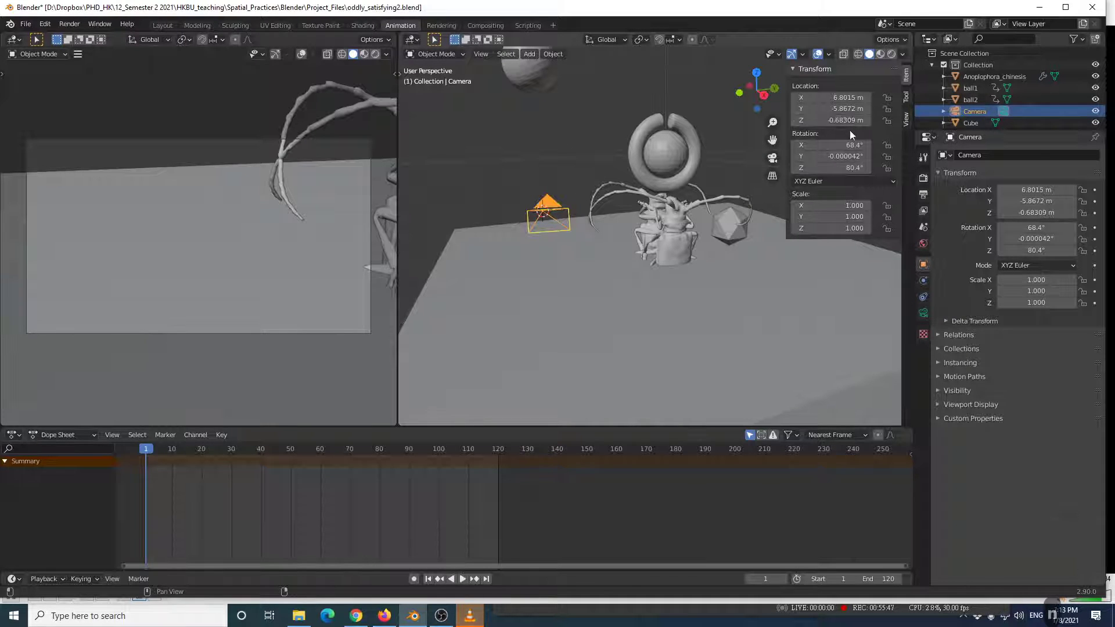
{"action": "left_click_drag", "start_coordinate": [830, 167], "coordinate": [808, 167]}
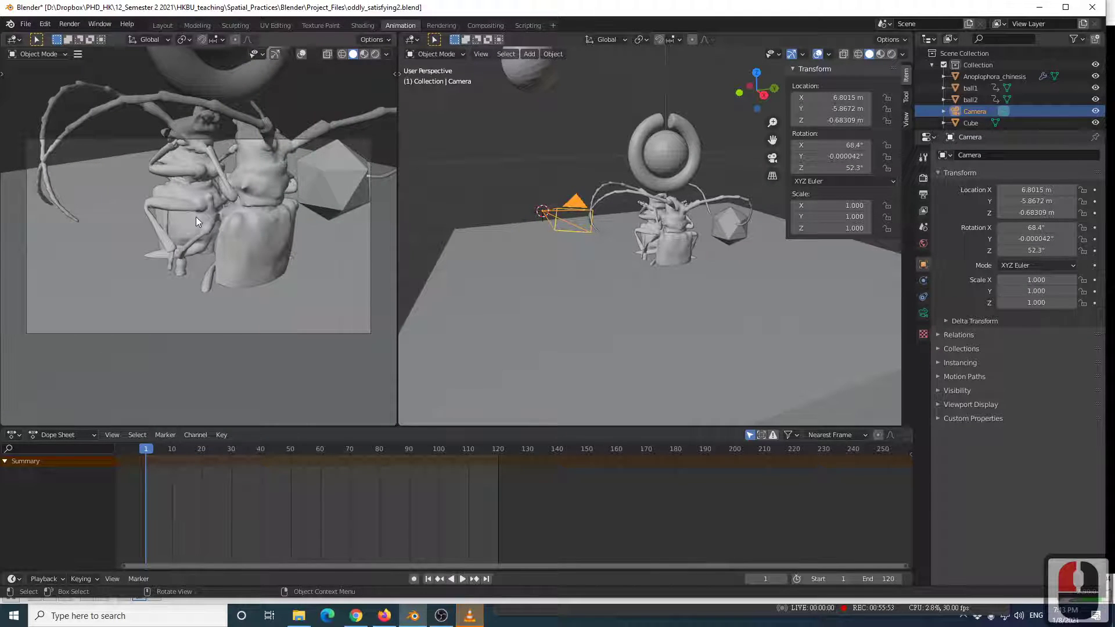
Enable Camera to View locking in the camera viewport.
{"action": "key", "text": "n"}
{"action": "left_click", "coordinate": [390, 119]}
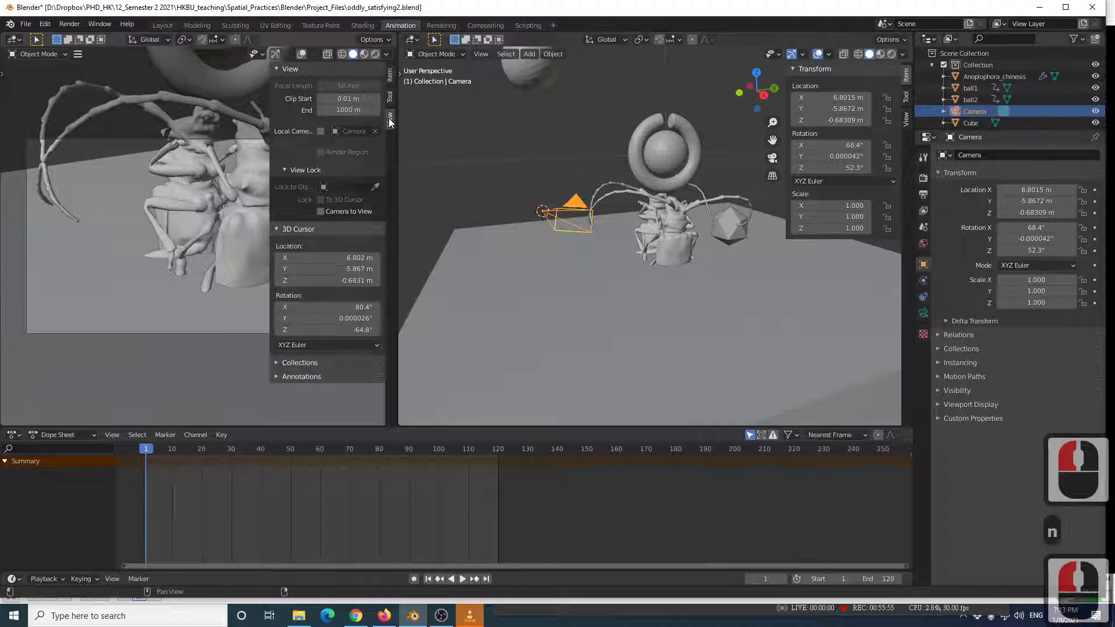
{"action": "left_click", "coordinate": [320, 212]}
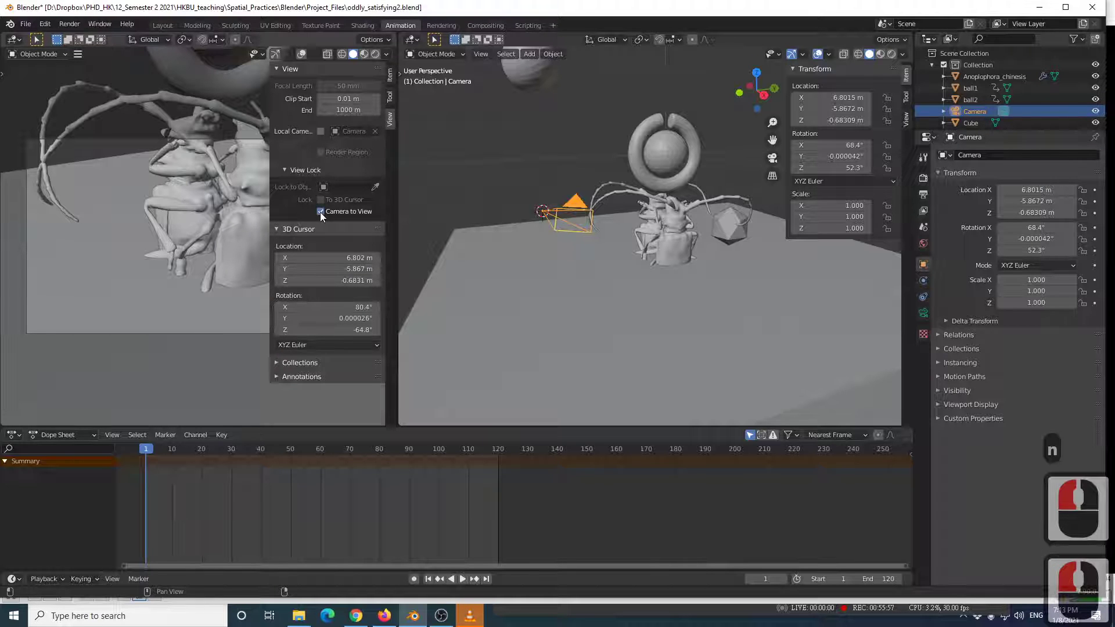
{"action": "key", "text": "n"}
Frame the whole scene by moving the locked camera to about X -24 m, Y -1.1 m, Z 7.3 m, rotated about 70.4°, 0°, -90.1°.
{"action": "scroll", "coordinate": [253, 225], "scroll_direction": "down", "scroll_amount": 8}
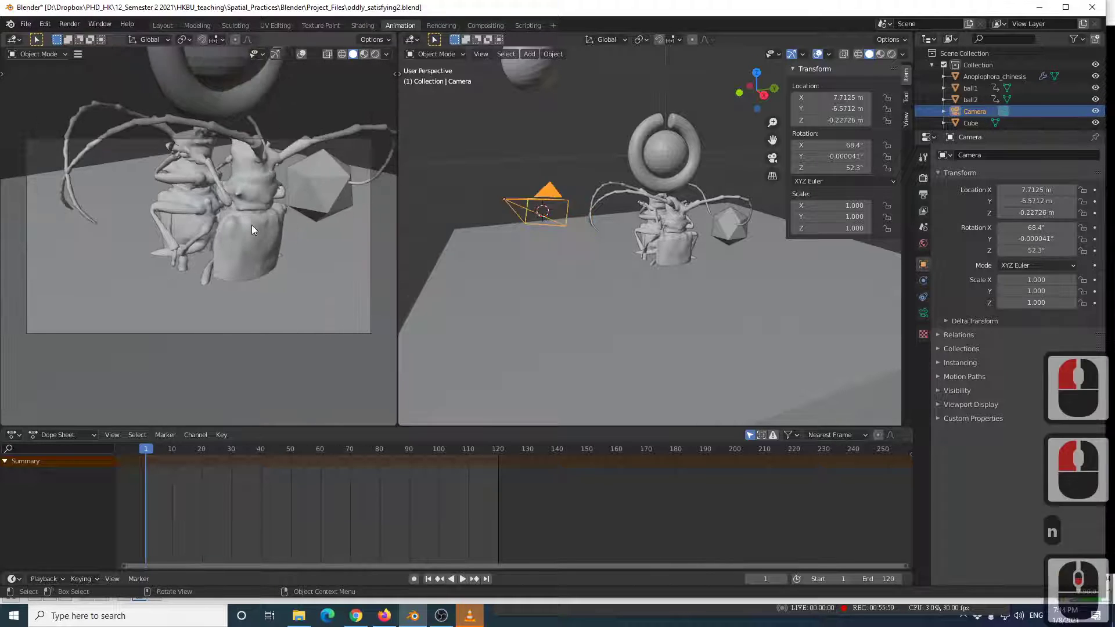
{"action": "scroll", "coordinate": [253, 226], "scroll_direction": "down", "scroll_amount": 6}
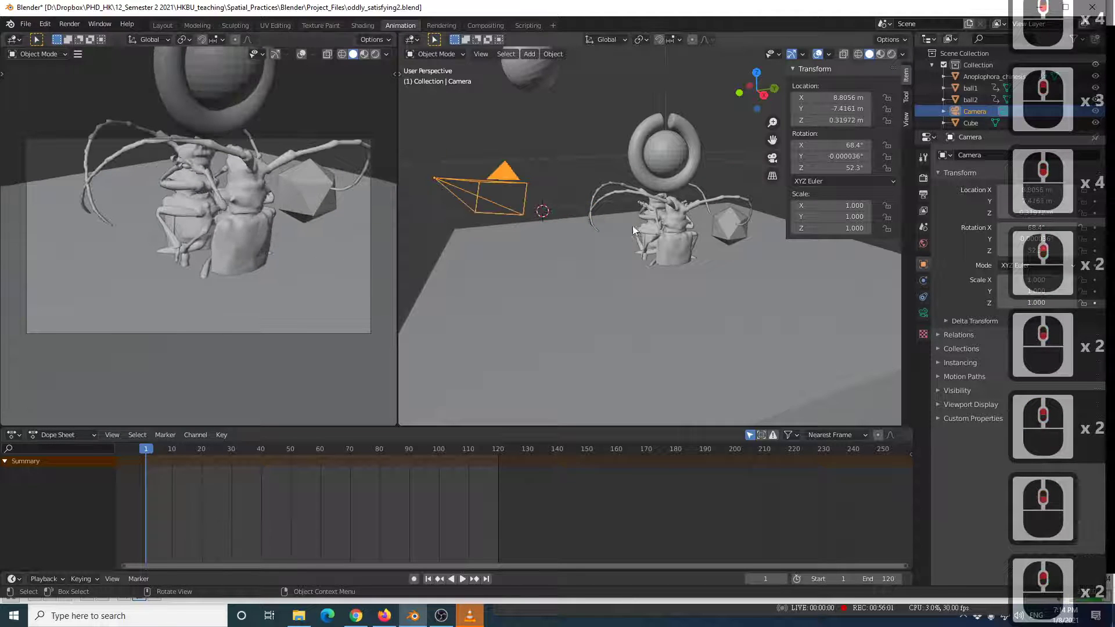
{"action": "scroll", "coordinate": [592, 237], "scroll_direction": "down", "scroll_amount": 2}
{"action": "middle_click_drag", "start_coordinate": [235, 234], "coordinate": [246, 204]}
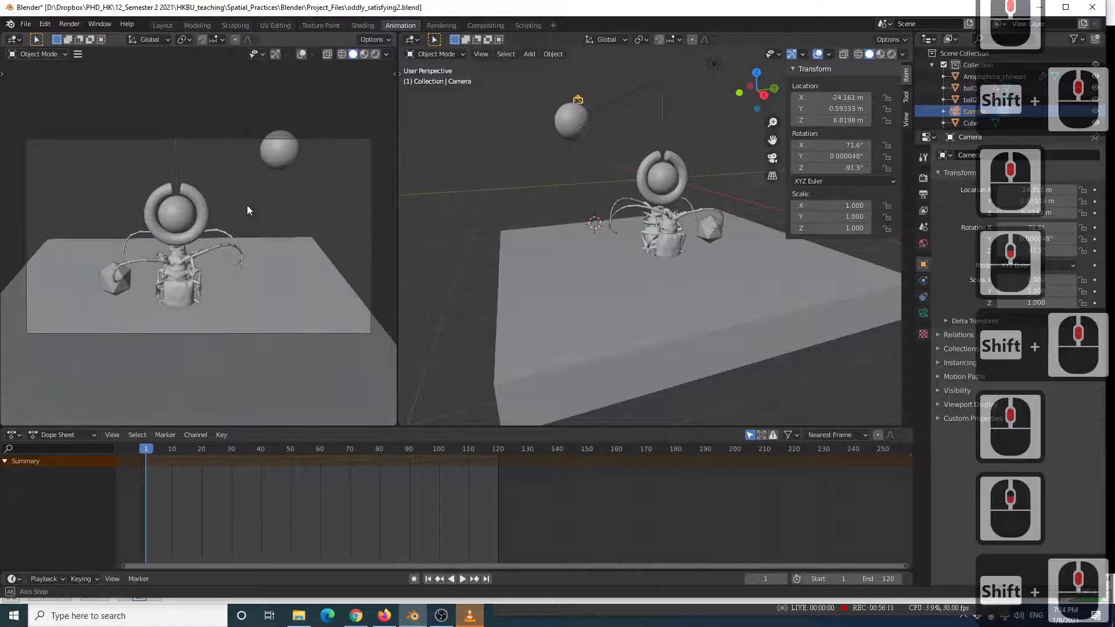
Play the animation through the camera and compare its framing with the Odly Satisfying reference video in VLC.
{"action": "key", "text": "space"}
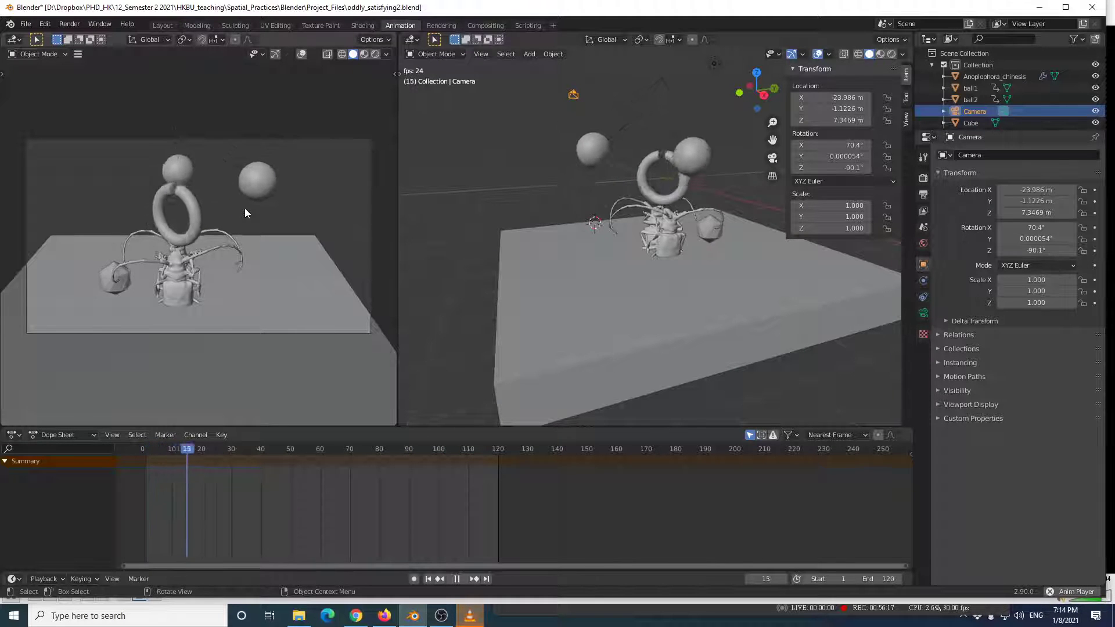
{"action": "key", "text": "alt+Tab"}
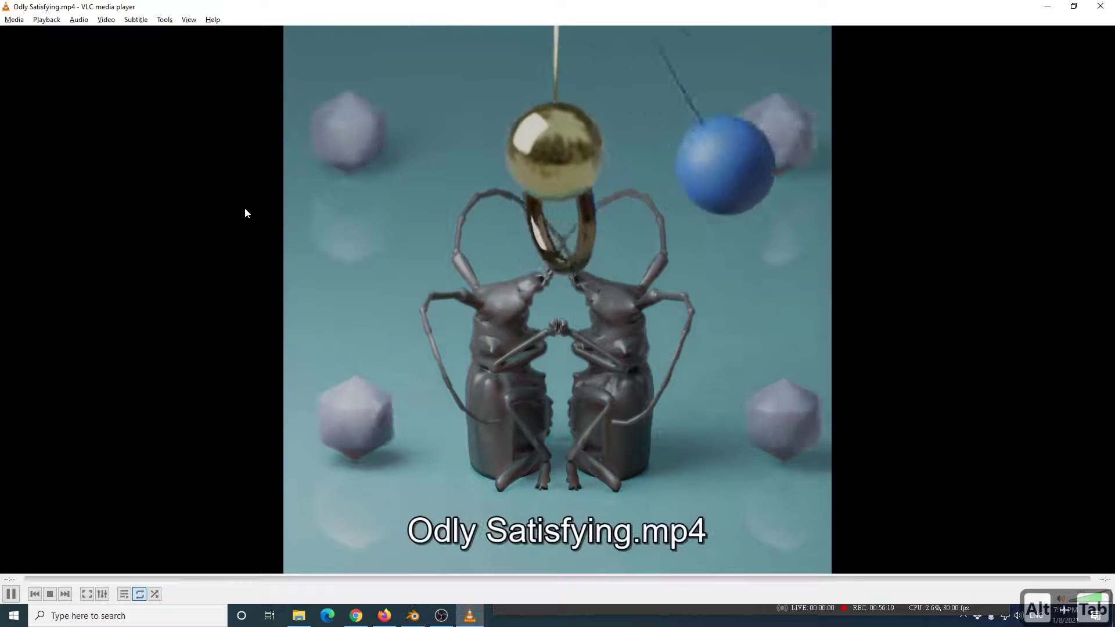
{"action": "key", "text": "alt+Tab"}
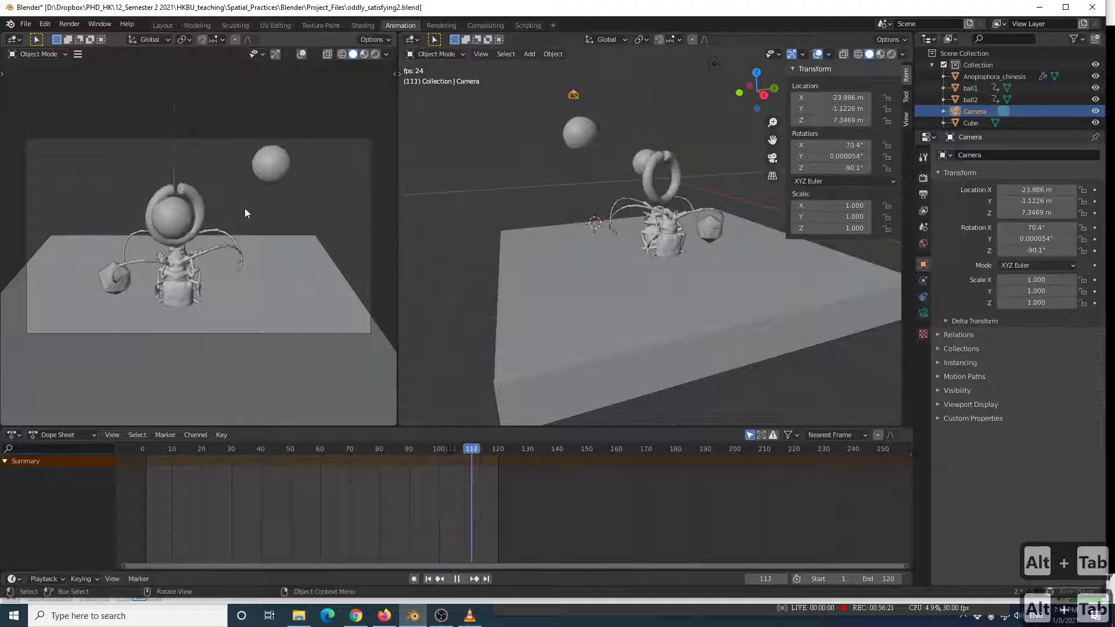
{"action": "key", "text": "space"}
{"action": "key", "text": "alt+Tab"}
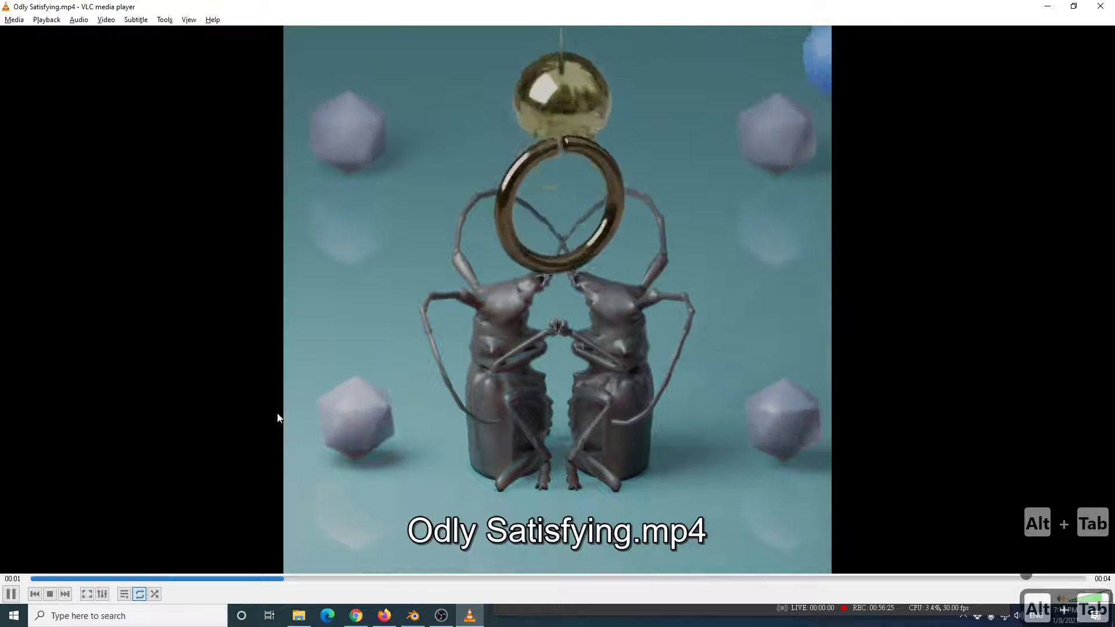
Switch to Pinterest in Chrome and browse the pins related to the satisfying-animation tutorial for reference images.
{"action": "key", "text": "alt+Tab"}
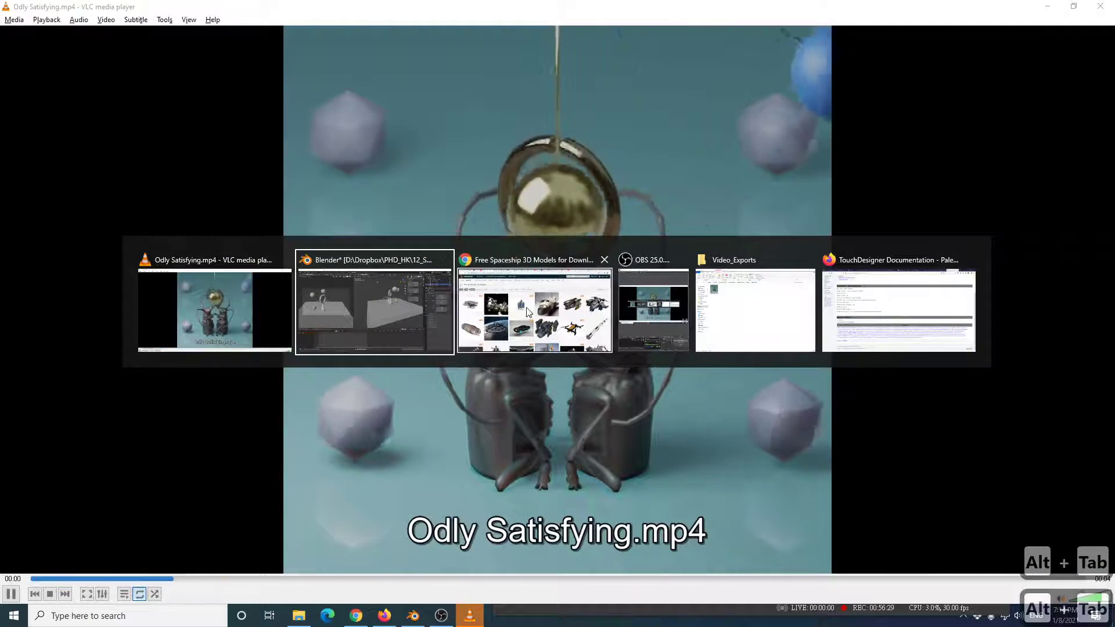
{"action": "key", "text": "alt+Tab"}
{"action": "left_click", "coordinate": [811, 10]}
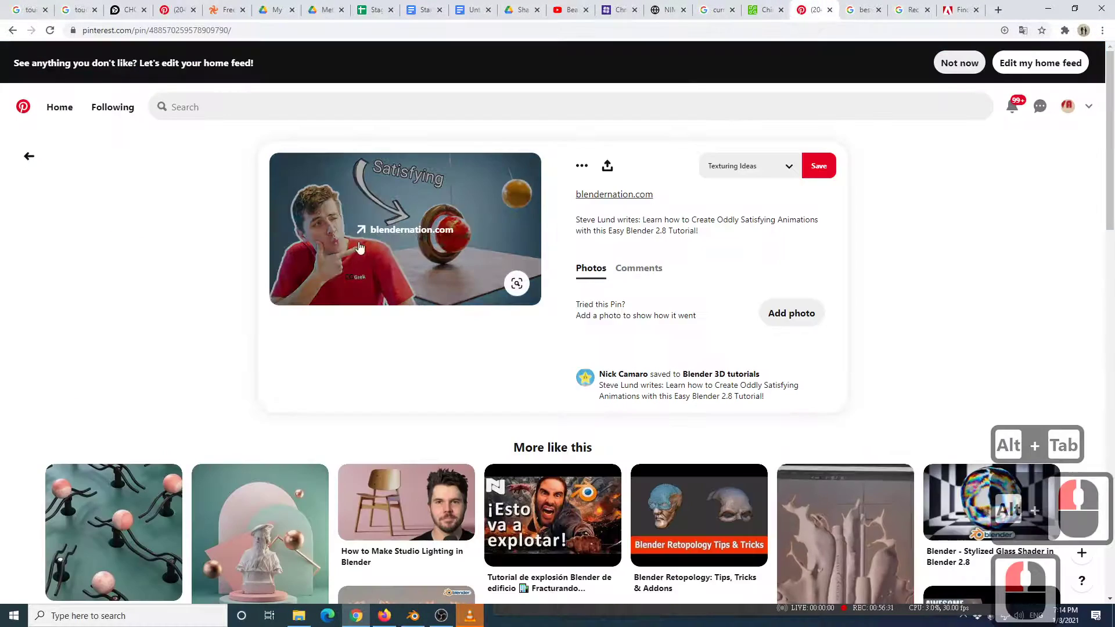
{"action": "scroll", "coordinate": [262, 349], "scroll_direction": "down", "scroll_amount": 4}
{"action": "scroll", "coordinate": [263, 349], "scroll_direction": "down", "scroll_amount": 2}
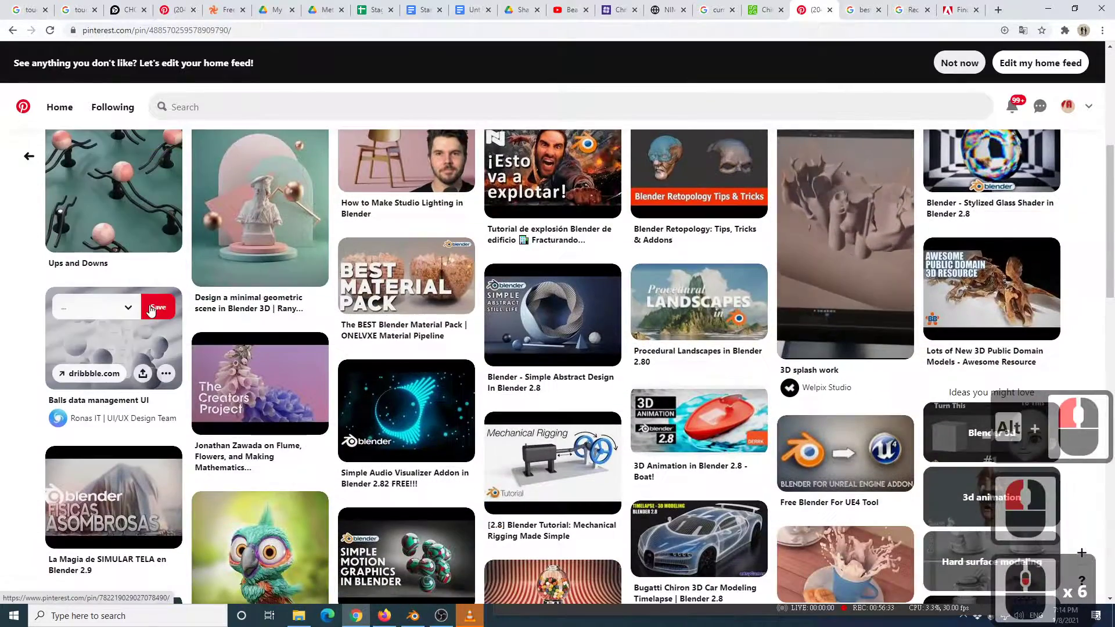
{"action": "key", "text": "alt+Tab"}
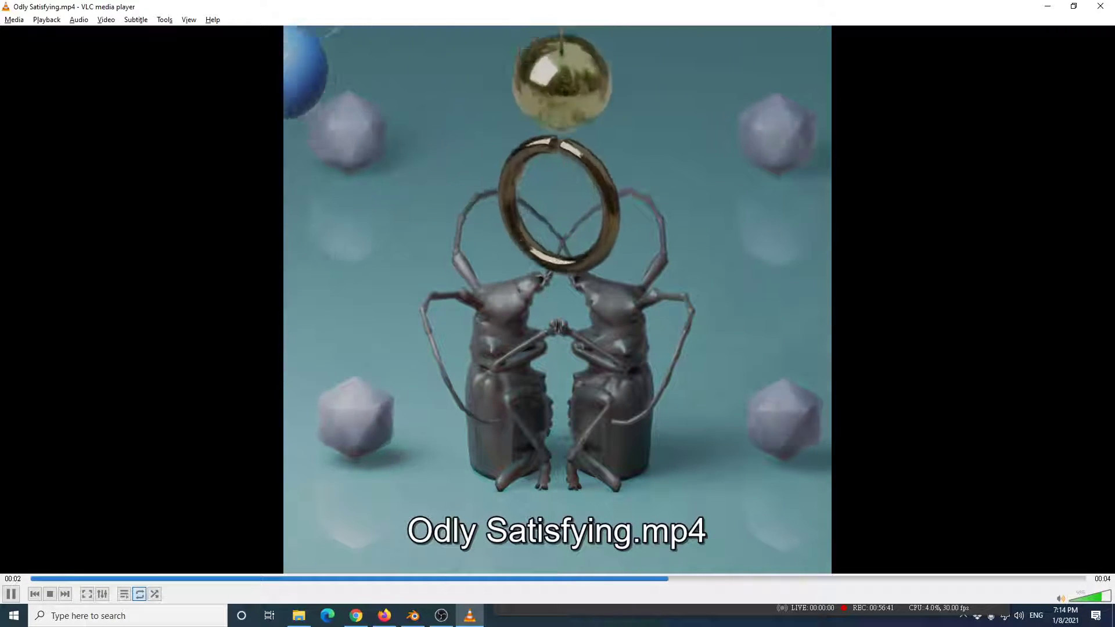
Pause the Odly Satisfying reference video in VLC and return to Blender.
{"action": "key", "text": "space"}
{"action": "key", "text": "alt+Tab"}
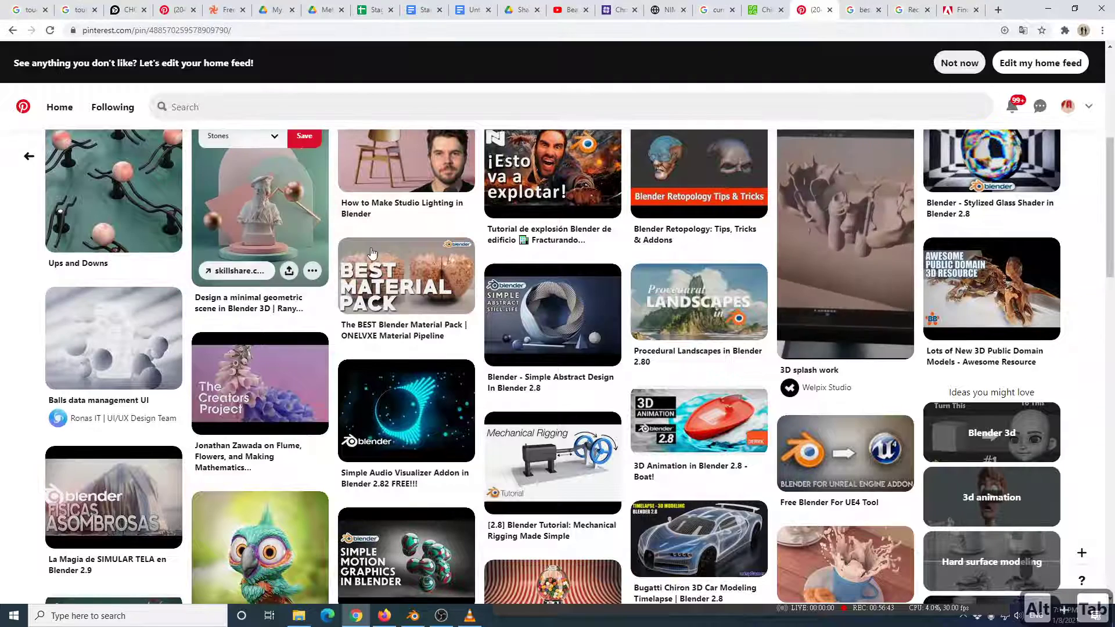
{"action": "key", "text": "alt+Tab"}
{"action": "key", "text": "alt+Tab"}
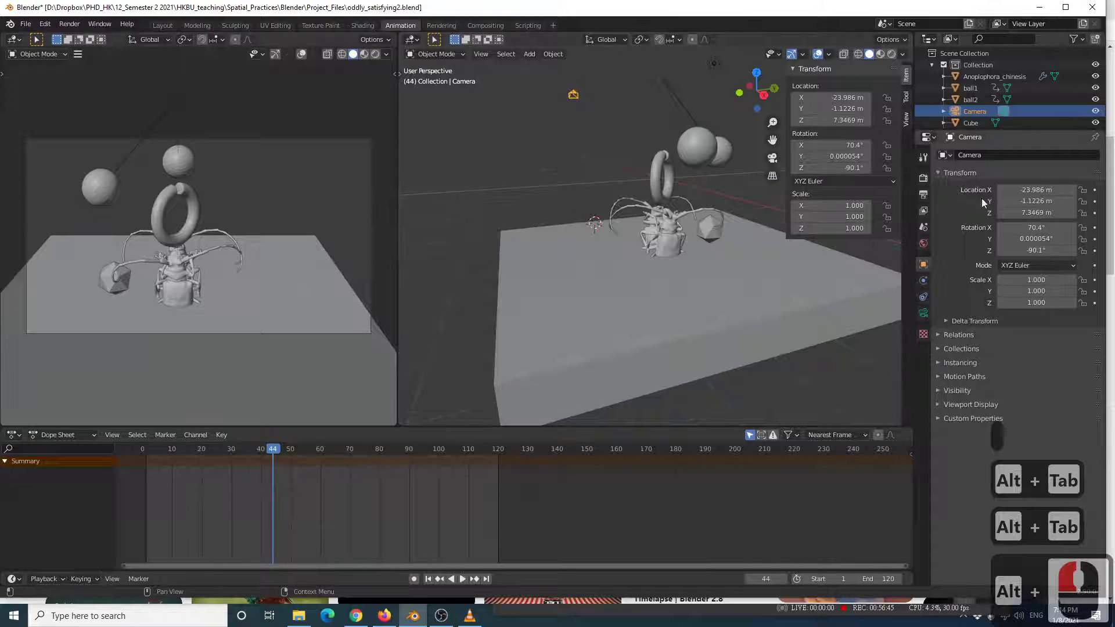
Make the render output square by setting the horizontal resolution to 1080 px.
{"action": "left_click", "coordinate": [922, 184]}
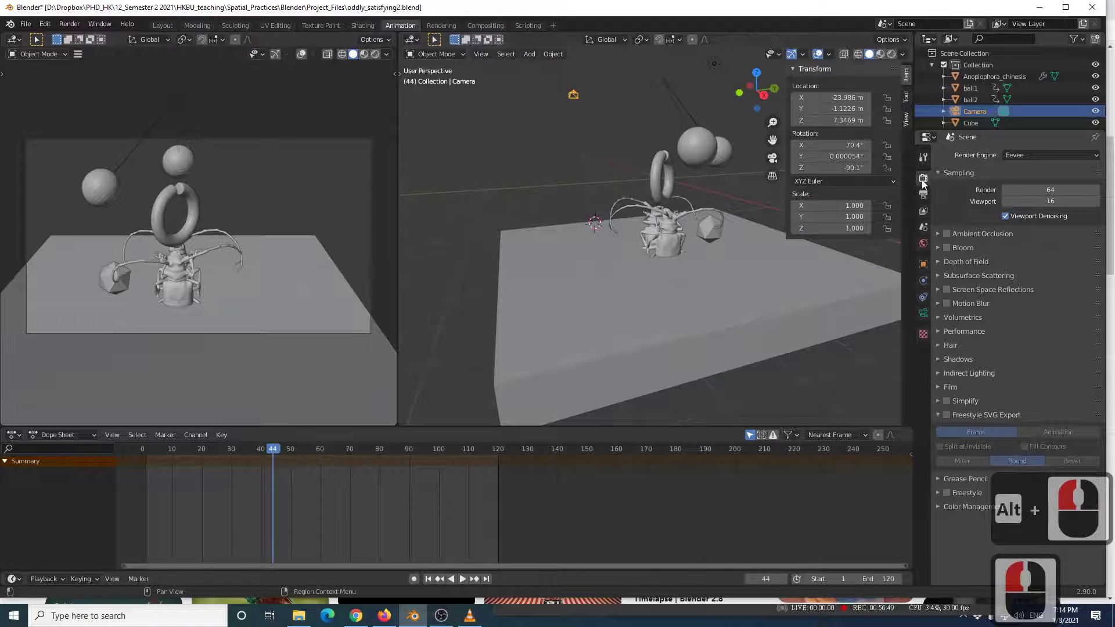
{"action": "left_click", "coordinate": [923, 195]}
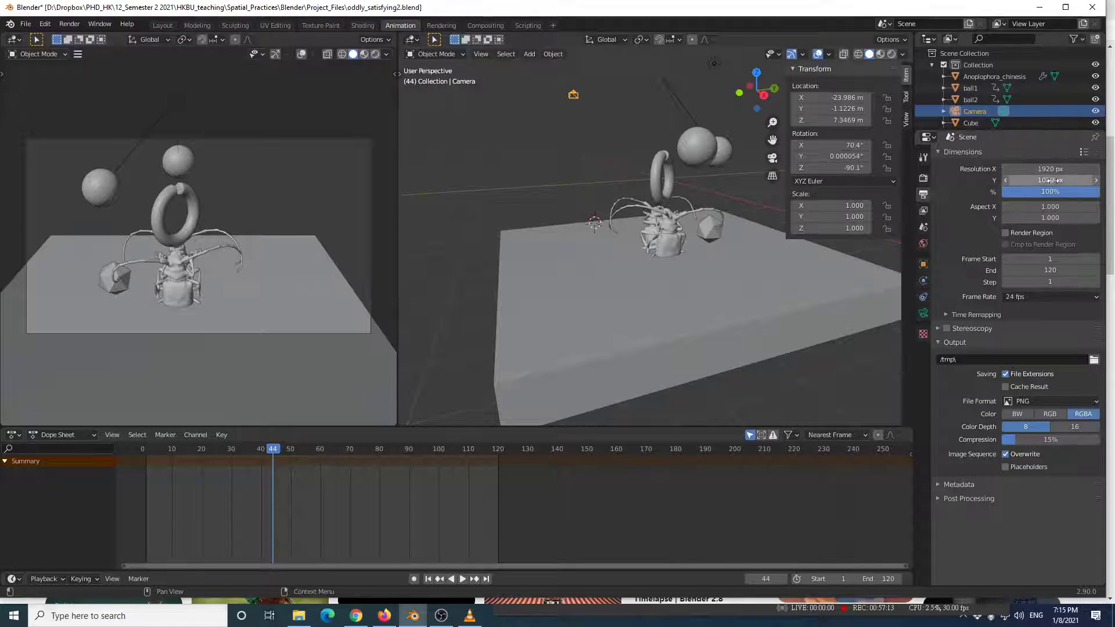
{"action": "left_click", "coordinate": [1045, 180]}
{"action": "double_click", "coordinate": [1038, 169]}
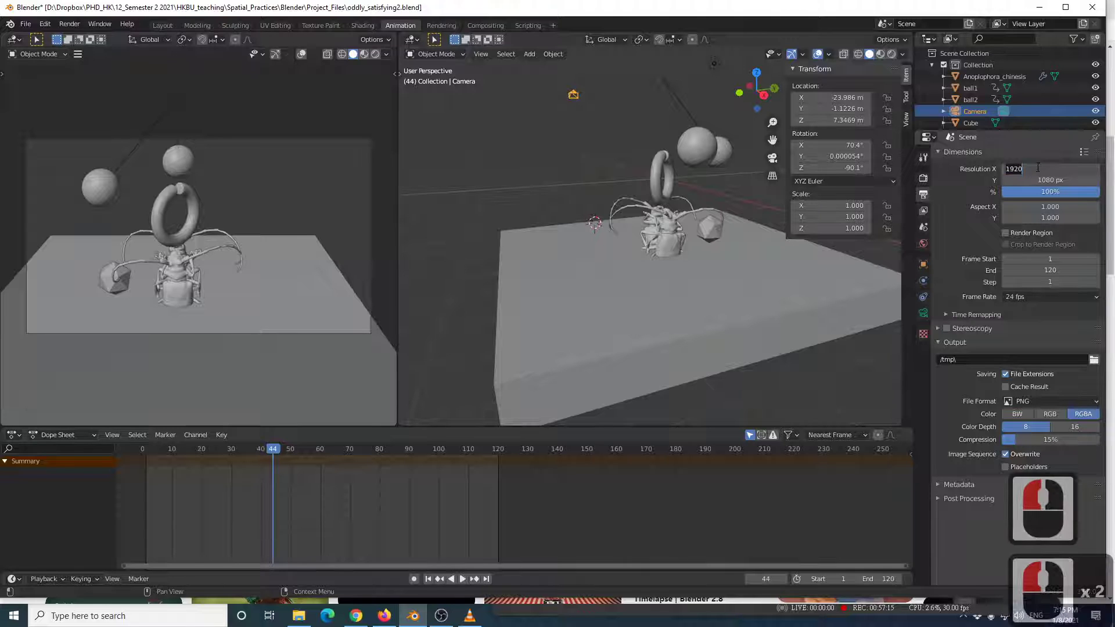
{"action": "type", "text": "1080"}
{"action": "key", "text": "Return"}
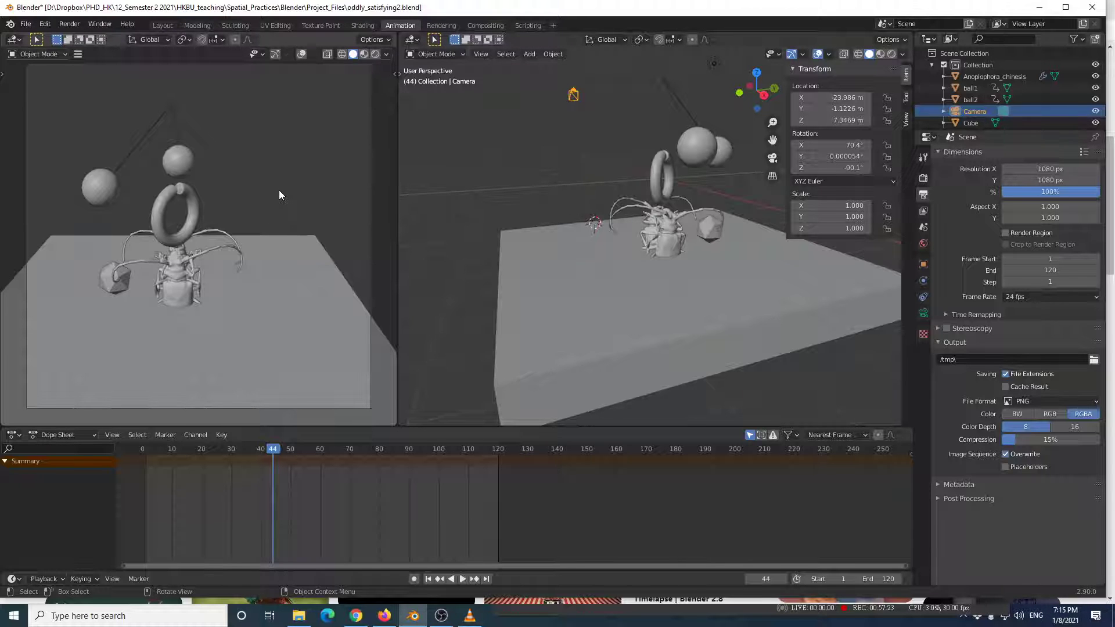
Orbit and move the locked camera closer, to about X -9.6 m, Y -10.6 m, Z 3.2 m, rotated about 70°, 0°, -44.1°.
{"action": "middle_click_drag", "start_coordinate": [270, 196], "coordinate": [224, 217]}
{"action": "scroll", "coordinate": [240, 221], "scroll_direction": "up", "scroll_amount": 3}
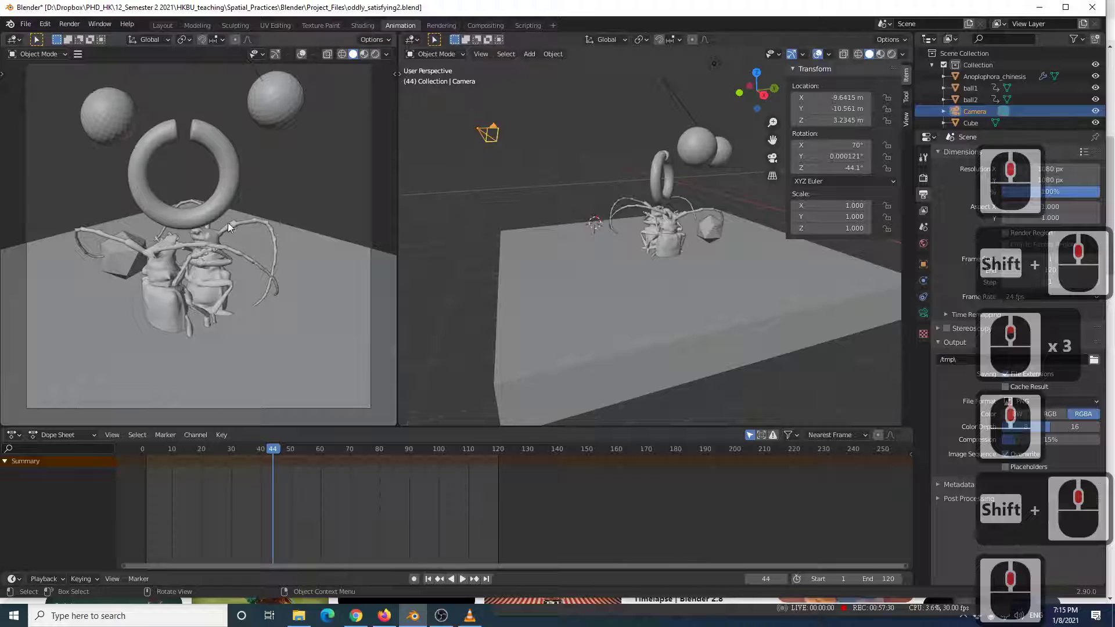
Play the Odly Satisfying reference video in VLC to examine its camera perspective, pause it and return to Blender.
{"action": "key", "text": "alt+Tab"}
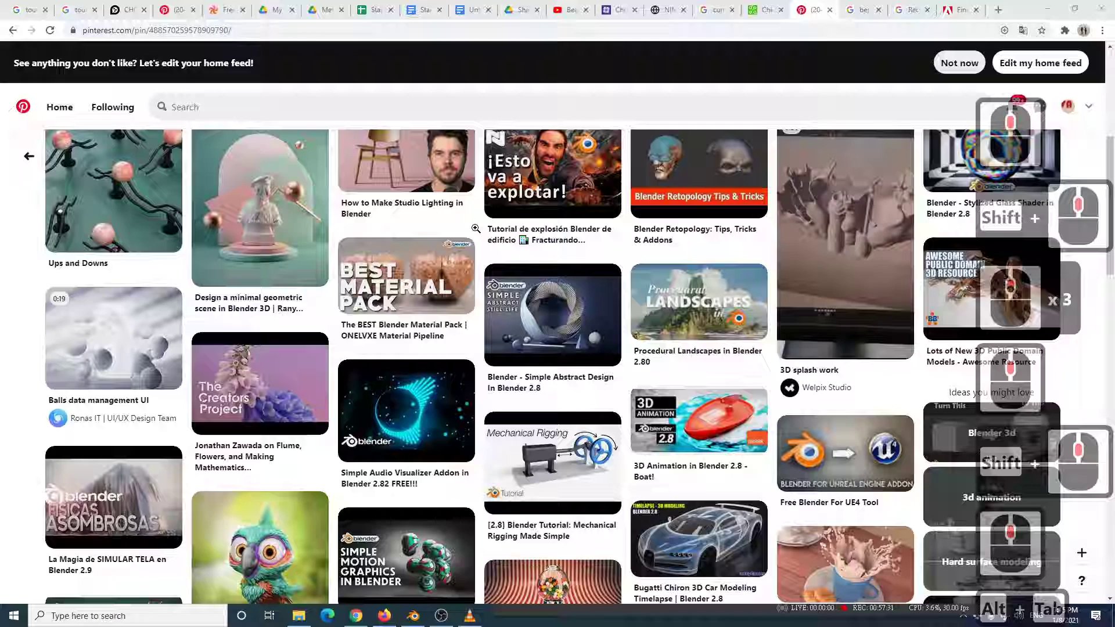
{"action": "key", "text": "alt+Tab"}
{"action": "key", "text": "alt+Tab"}
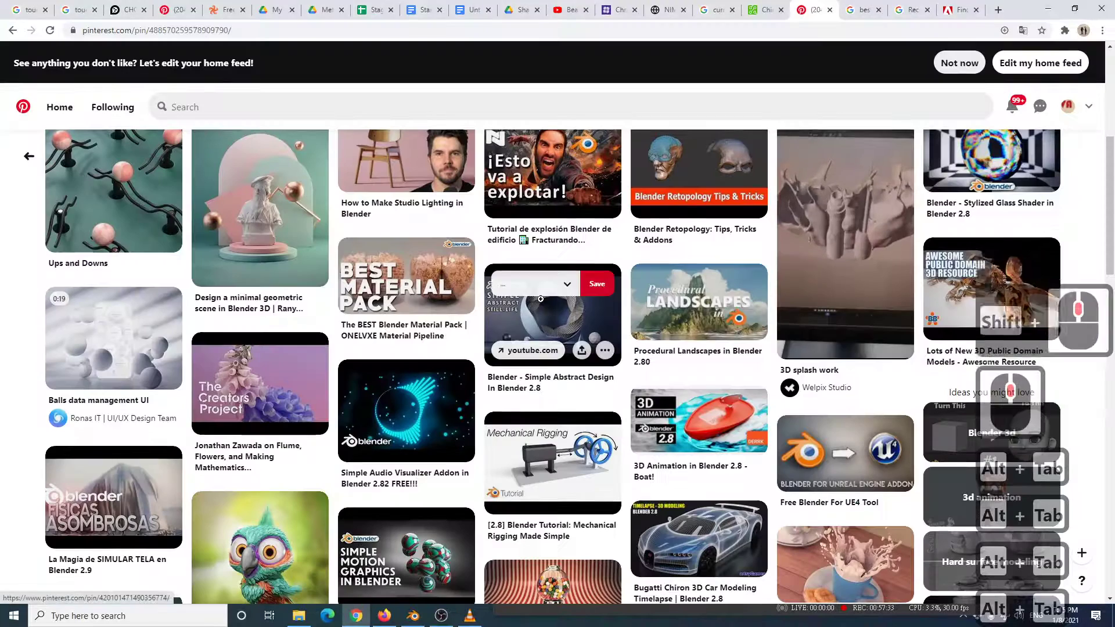
{"action": "key", "text": "alt+Tab"}
{"action": "key", "text": "alt+Tab"}
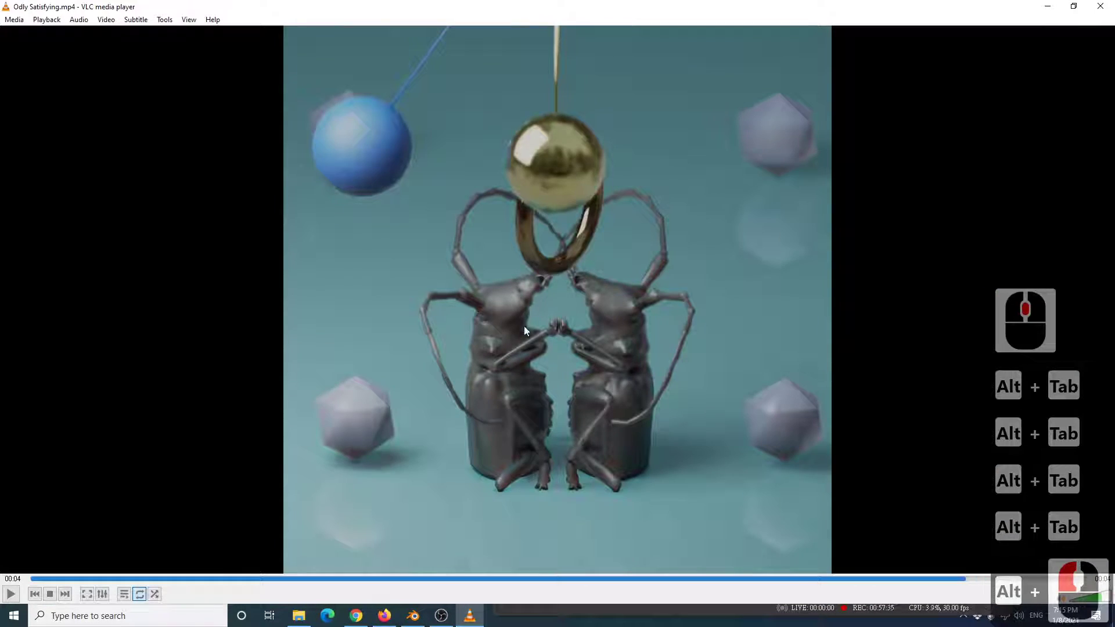
{"action": "key", "text": "alt+Tab"}
{"action": "key", "text": "alt+Tab"}
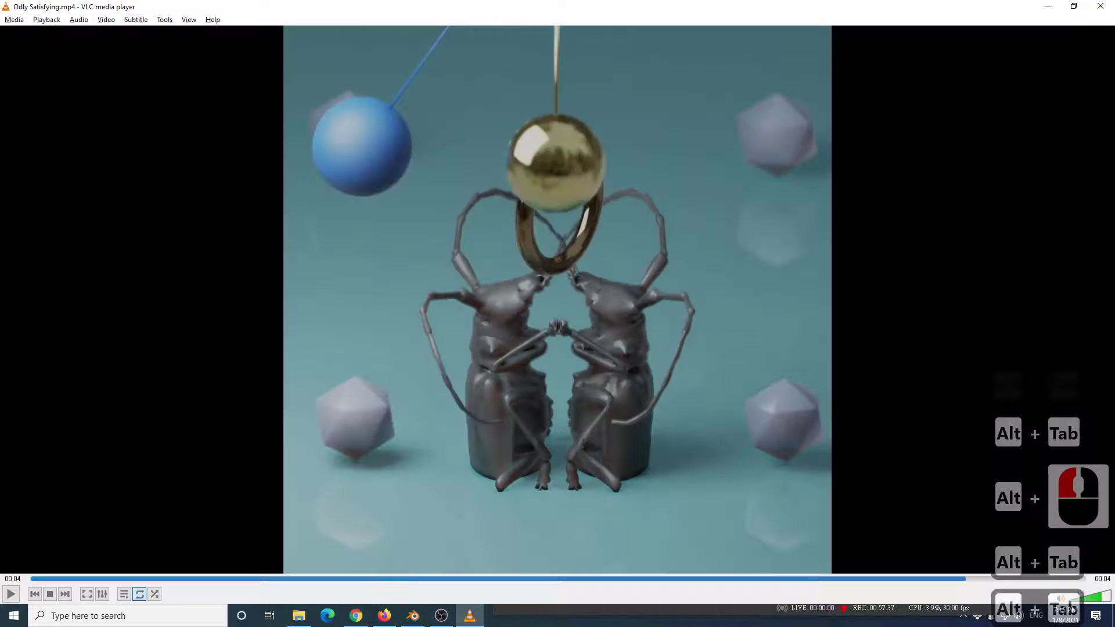
{"action": "key", "text": "space"}
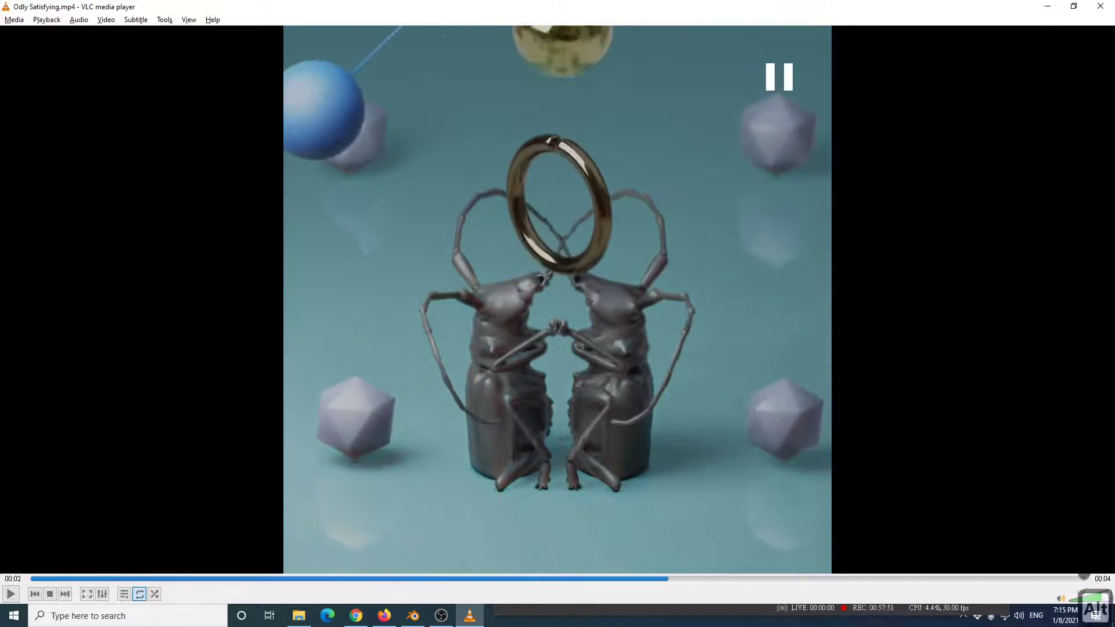
{"action": "key", "text": "alt+Tab"}
{"action": "key", "text": "alt+Tab"}
{"action": "key", "text": "alt+Tab"}
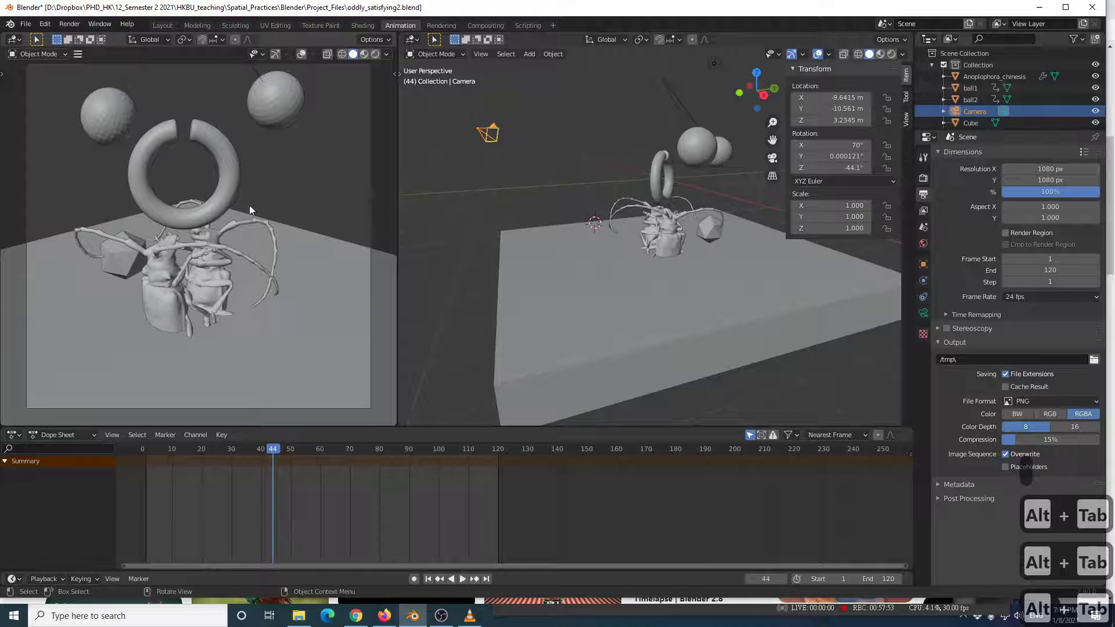
Change the camera's lens type to Orthographic and set its orthographic scale to 10.3.
{"action": "left_click", "coordinate": [914, 232]}
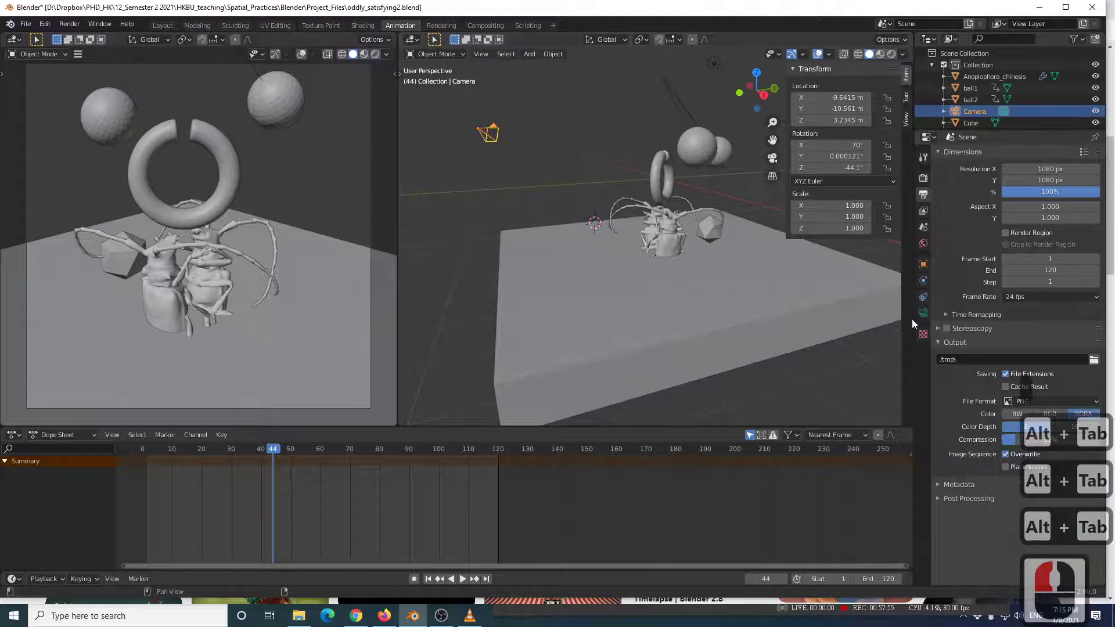
{"action": "left_click", "coordinate": [923, 313]}
{"action": "left_click", "coordinate": [1013, 189]}
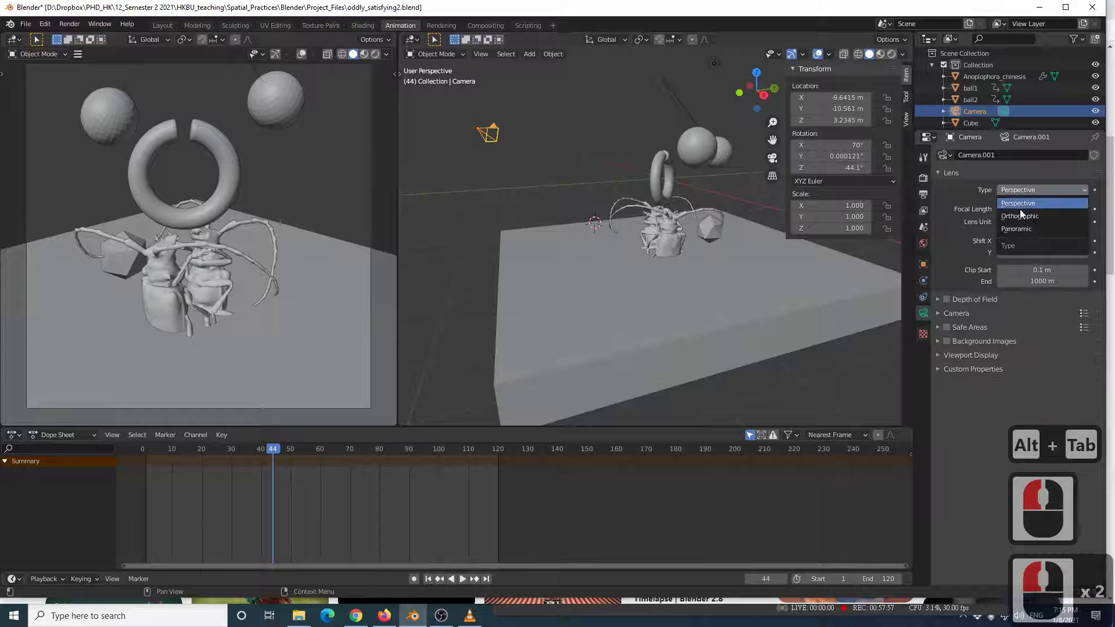
{"action": "left_click", "coordinate": [1021, 213]}
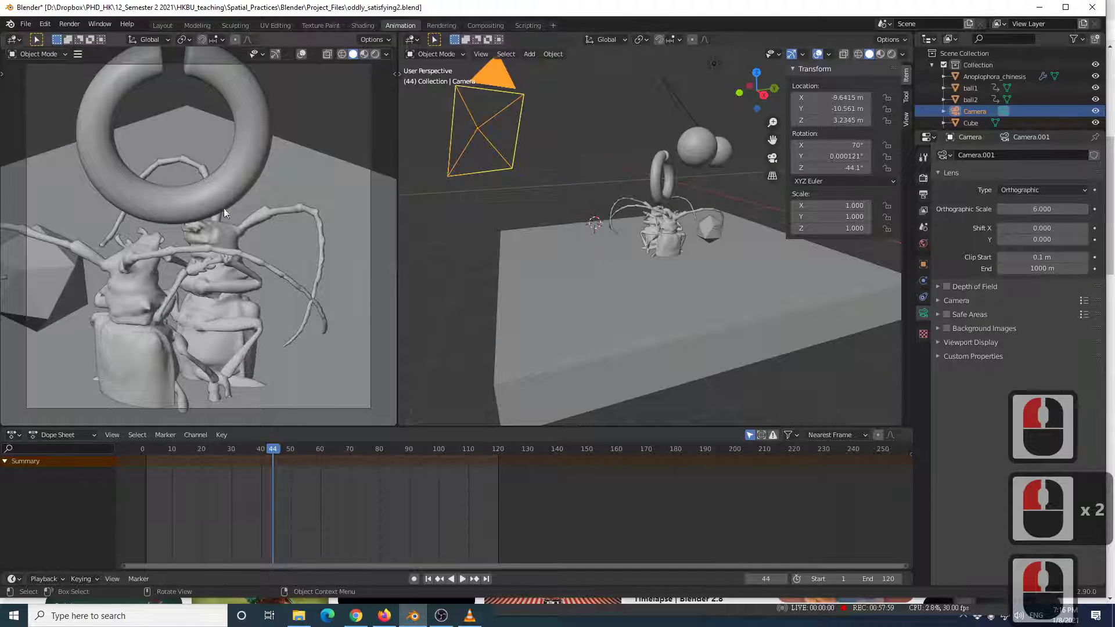
{"action": "scroll", "coordinate": [253, 222], "scroll_direction": "down", "scroll_amount": 12}
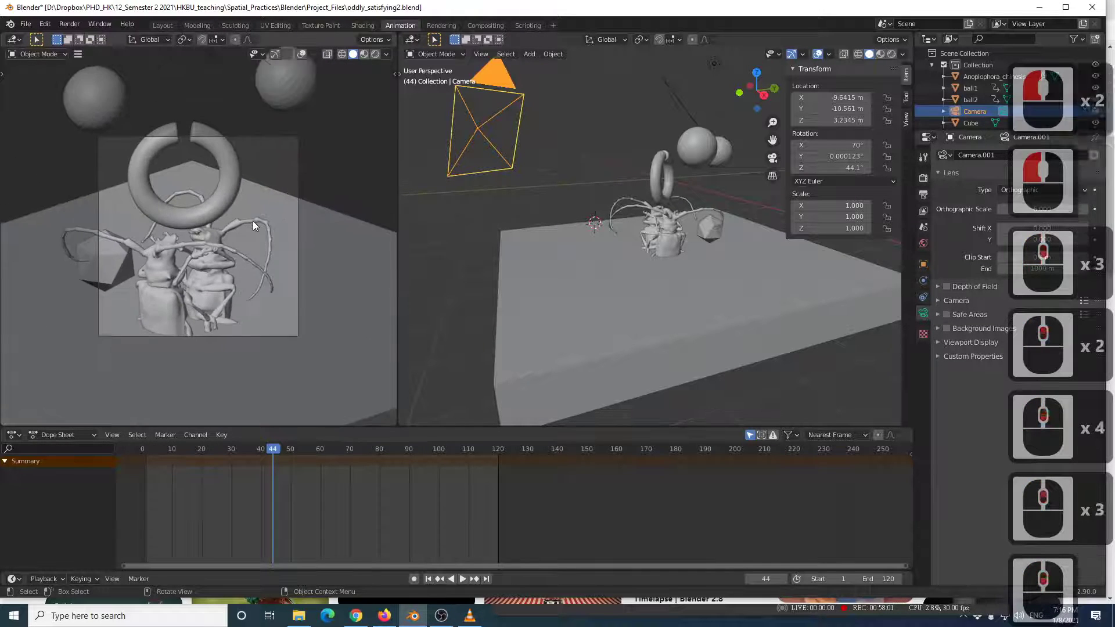
{"action": "scroll", "coordinate": [253, 221], "scroll_direction": "down", "scroll_amount": 2}
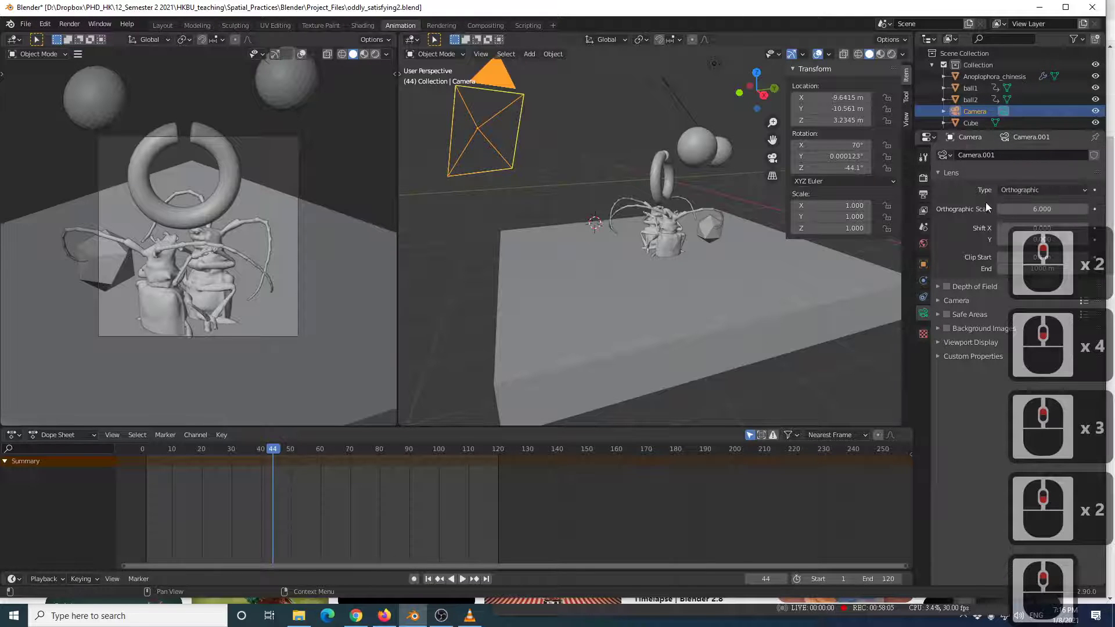
{"action": "left_click_drag", "start_coordinate": [1042, 209], "coordinate": [1069, 209]}
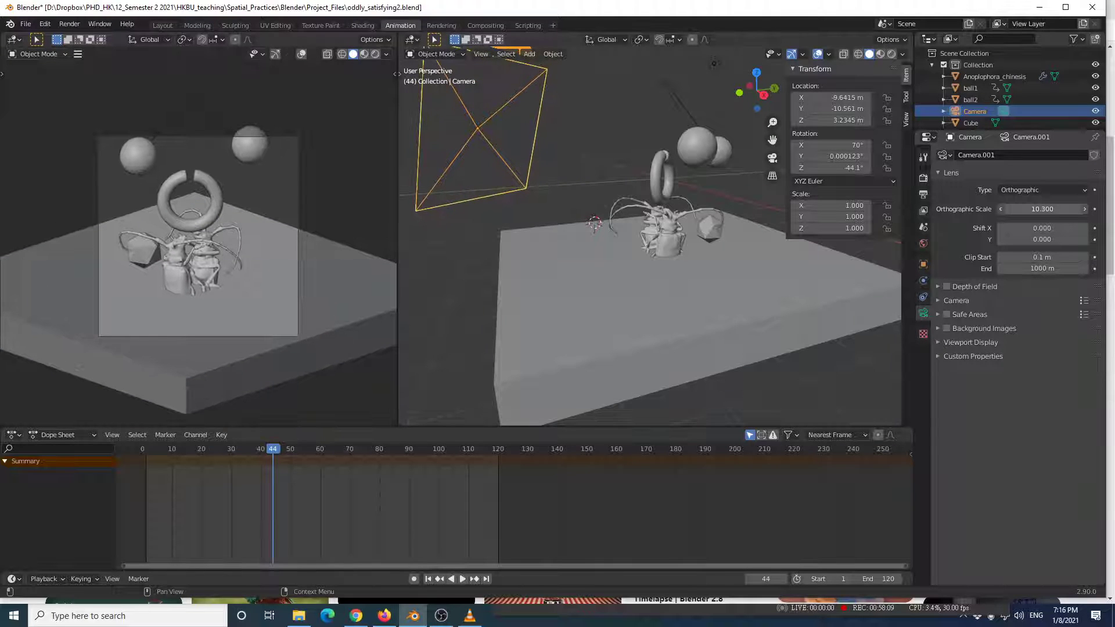
Set the camera's Y rotation to 0°.
{"action": "scroll", "coordinate": [683, 176], "scroll_direction": "down", "scroll_amount": 3}
{"action": "middle_click_drag", "start_coordinate": [690, 135], "coordinate": [725, 218]}
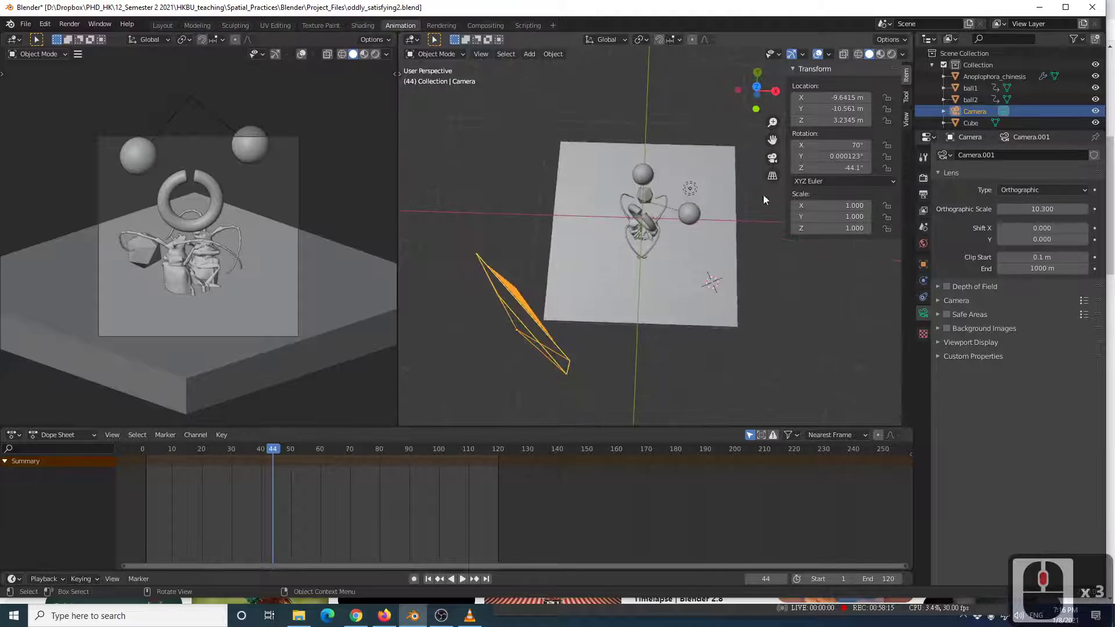
{"action": "left_click", "coordinate": [818, 156]}
{"action": "type", "text": "0"}
{"action": "key", "text": "Return"}
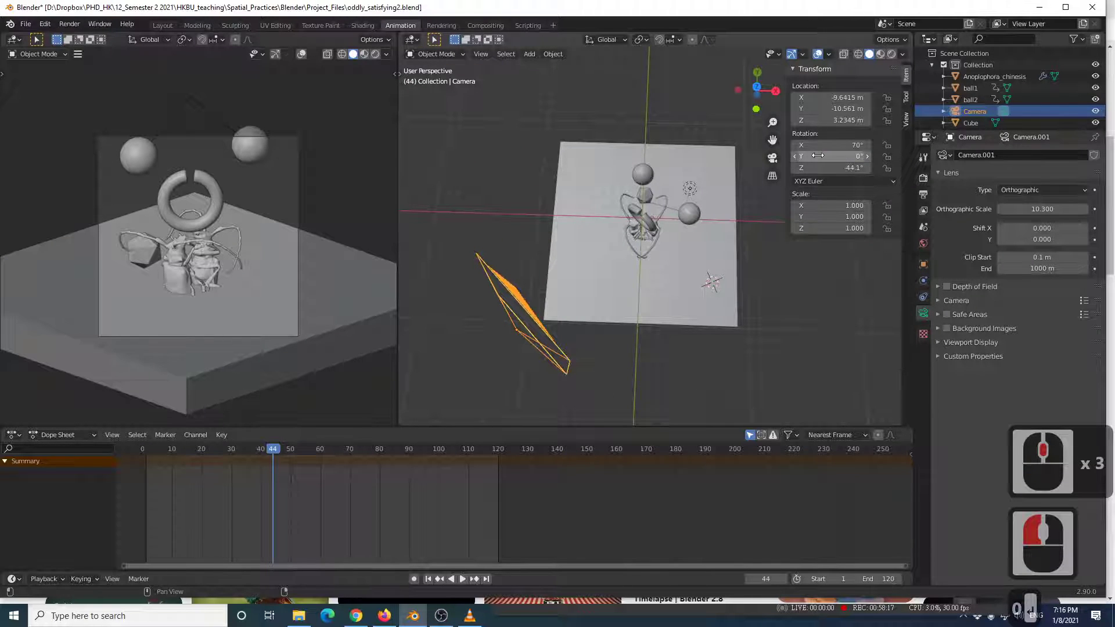
Try Z rotations of 45° and -45° for the camera.
{"action": "left_click", "coordinate": [817, 168]}
{"action": "type", "text": "45"}
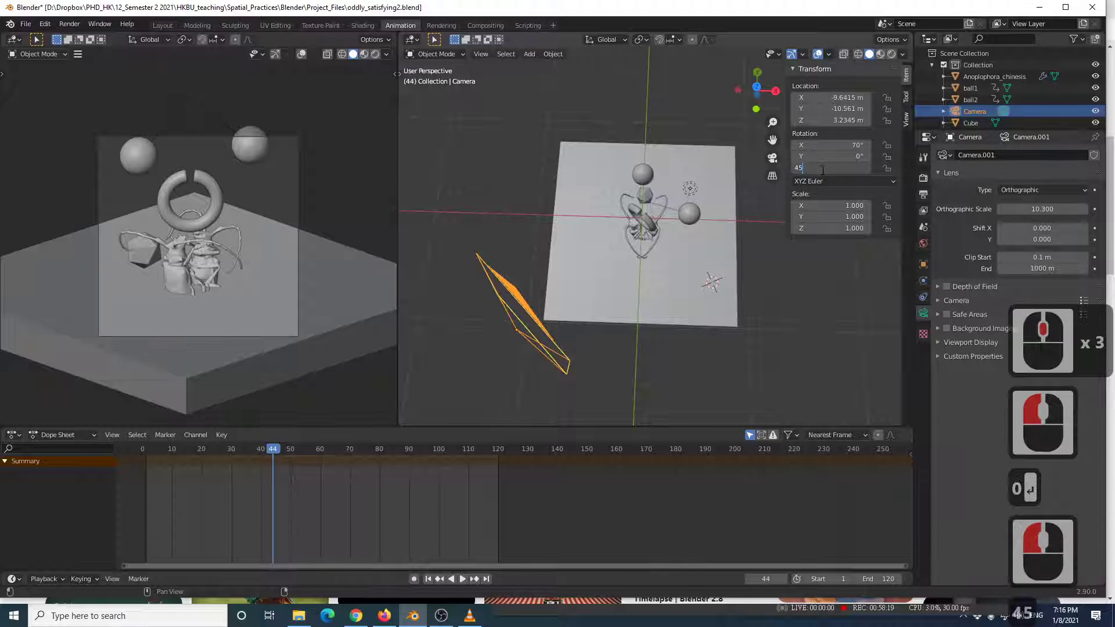
{"action": "key", "text": "Return"}
{"action": "middle_click_drag", "start_coordinate": [562, 238], "coordinate": [726, 193]}
{"action": "left_click", "coordinate": [843, 167]}
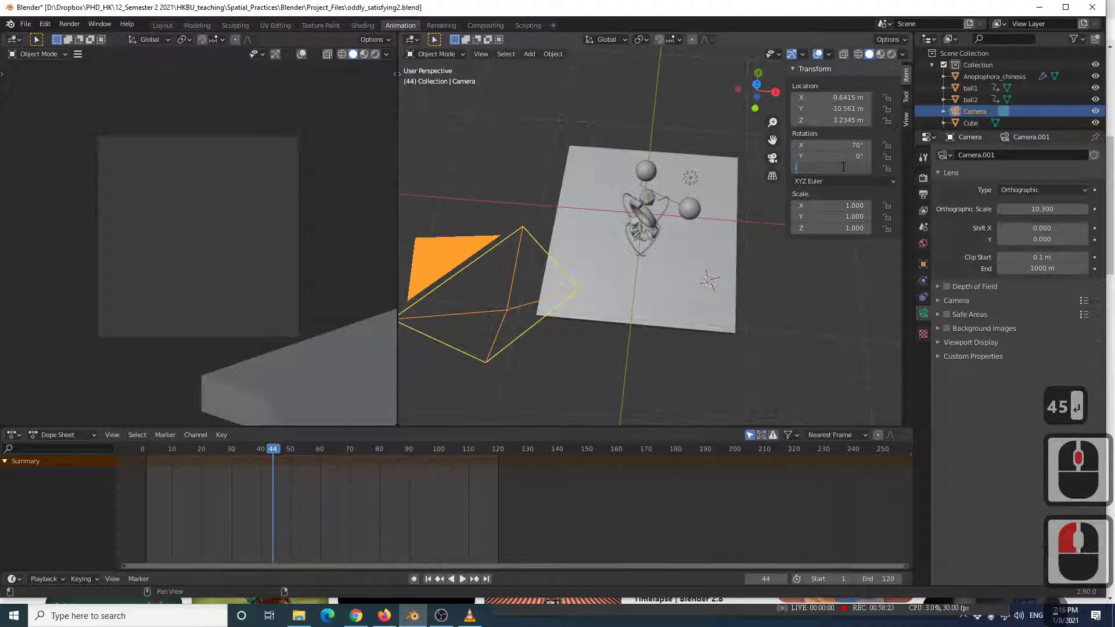
{"action": "type", "text": "-45"}
{"action": "key", "text": "Return"}
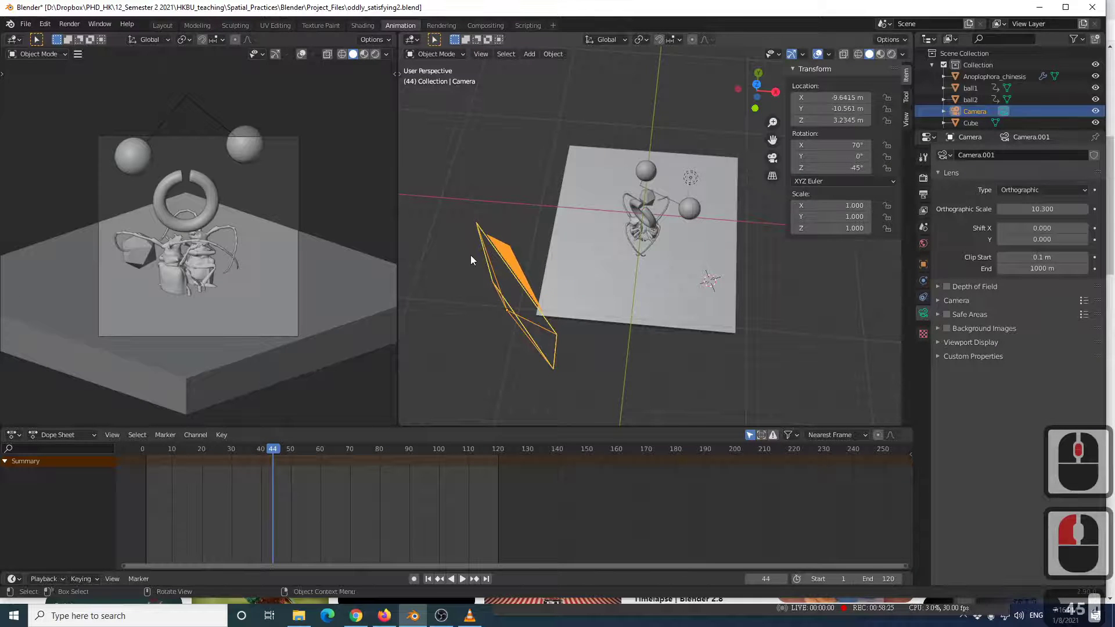
Play the animation and examine the swinging balls and the camera's placement from above.
{"action": "middle_click_drag", "start_coordinate": [541, 201], "coordinate": [628, 247]}
{"action": "scroll", "coordinate": [629, 241], "scroll_direction": "up", "scroll_amount": 2}
{"action": "key", "text": "space"}
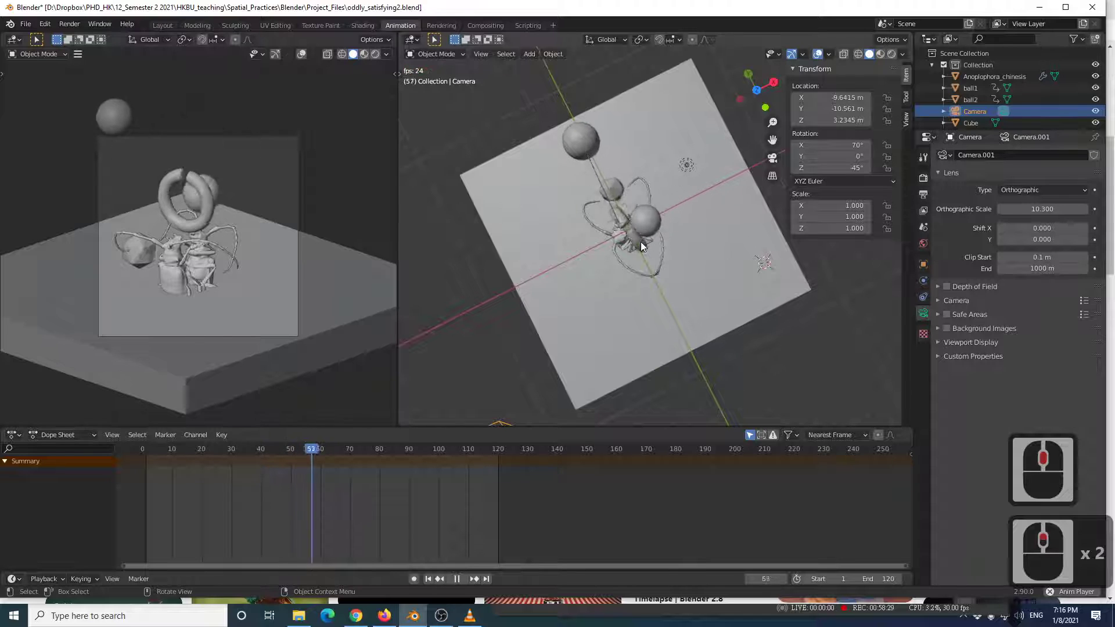
{"action": "middle_click_drag", "start_coordinate": [674, 256], "coordinate": [627, 255]}
{"action": "scroll", "coordinate": [627, 255], "scroll_direction": "down", "scroll_amount": 3}
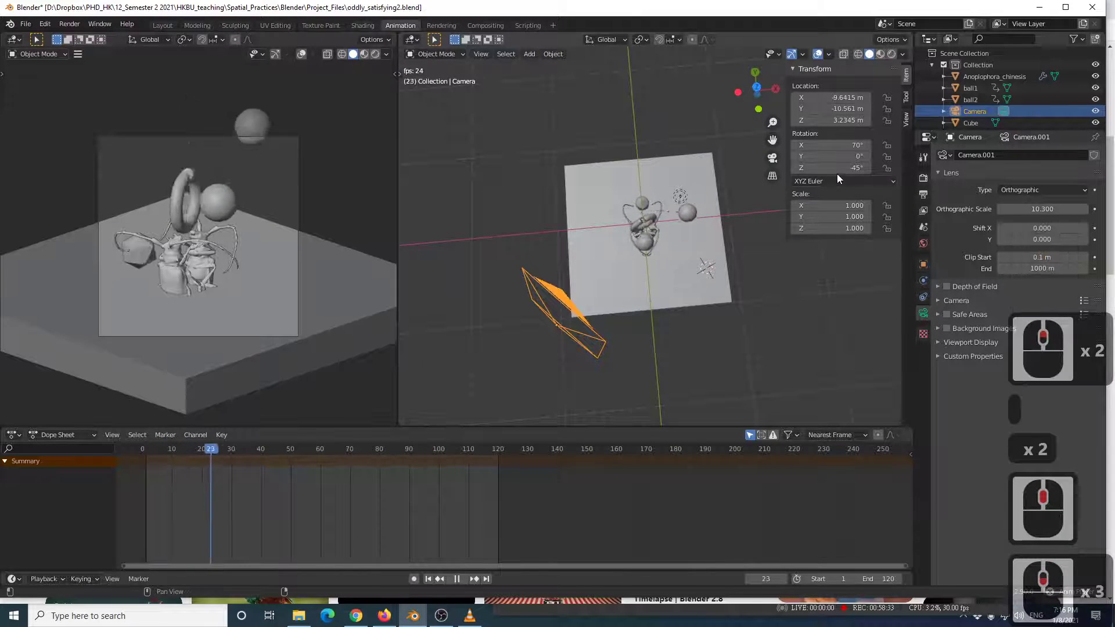
Set the camera's X rotation to 90° and its Z rotation to 0° for a straight front view.
{"action": "left_click_drag", "start_coordinate": [837, 145], "coordinate": [857, 132]}
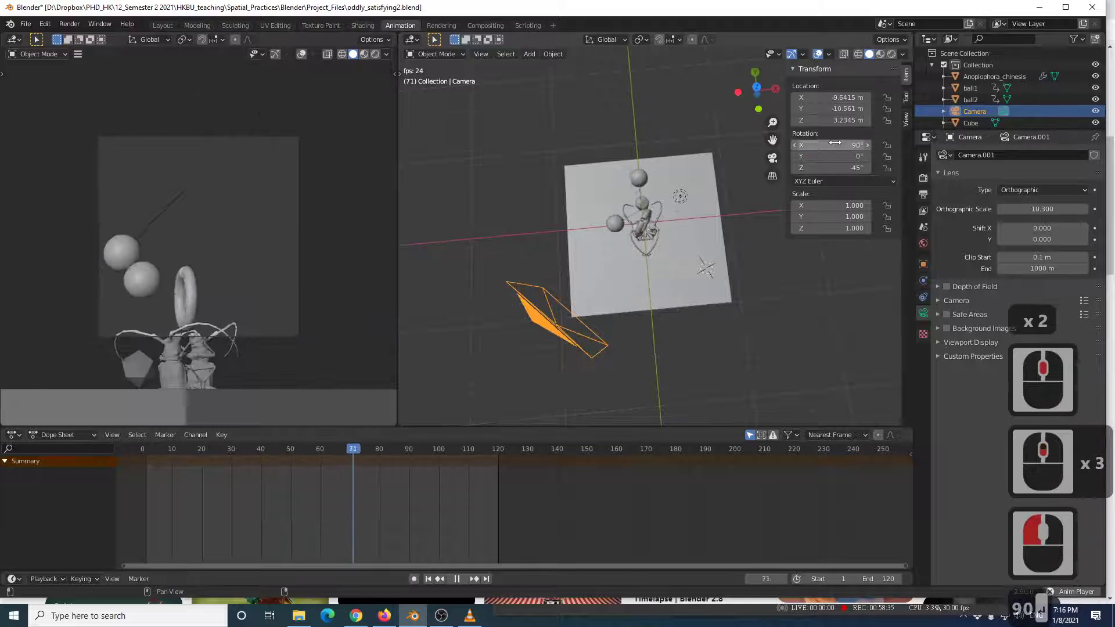
{"action": "type", "text": "90"}
{"action": "key", "text": "Return"}
{"action": "left_click", "coordinate": [836, 168]}
{"action": "type", "text": "0"}
{"action": "key", "text": "Return"}
Move the camera along the X axis to about 0.01 m, centred in front of the beetles, and check its placement.
{"action": "middle_click_drag", "start_coordinate": [650, 213], "coordinate": [656, 203], "text": "alt"}
{"action": "key", "text": "g"}
{"action": "key", "text": "x"}
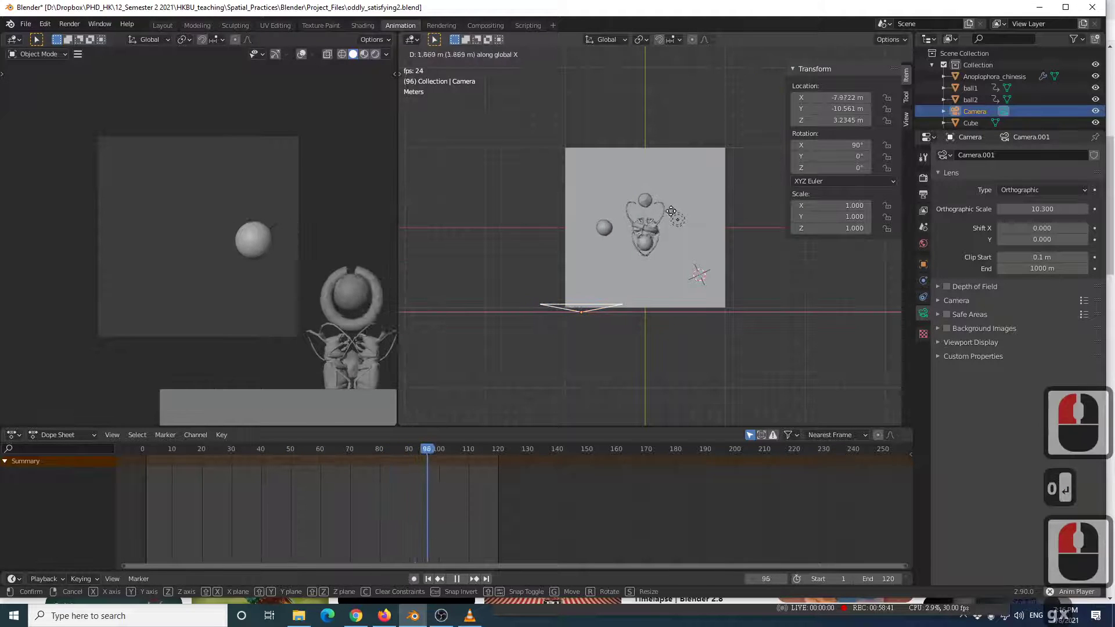
{"action": "left_click", "coordinate": [734, 210]}
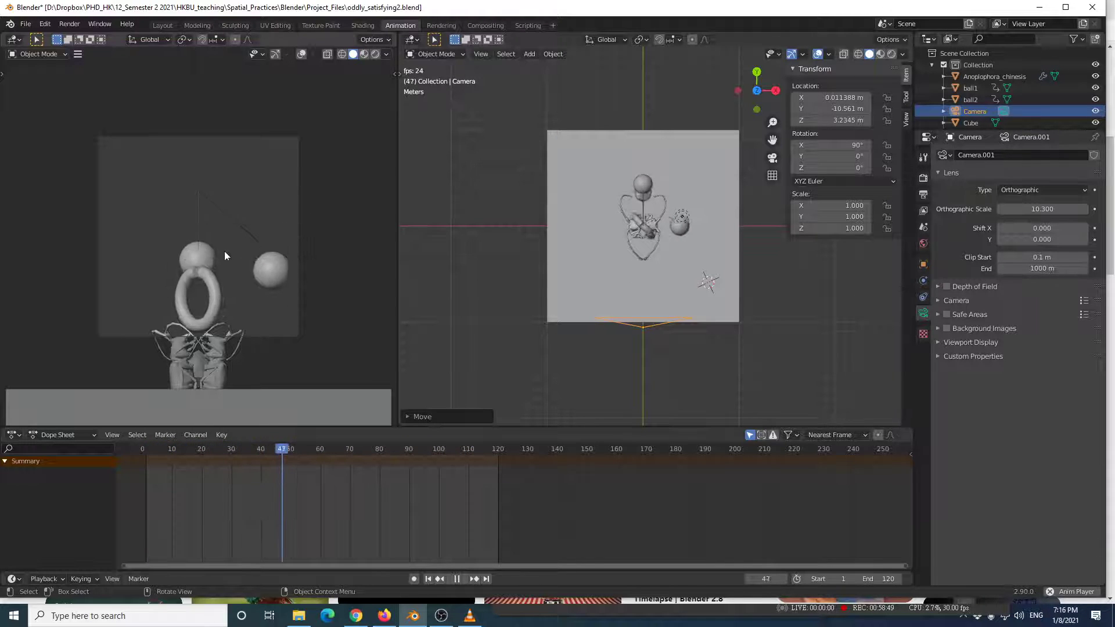
{"action": "middle_click_drag", "start_coordinate": [687, 239], "coordinate": [579, 156]}
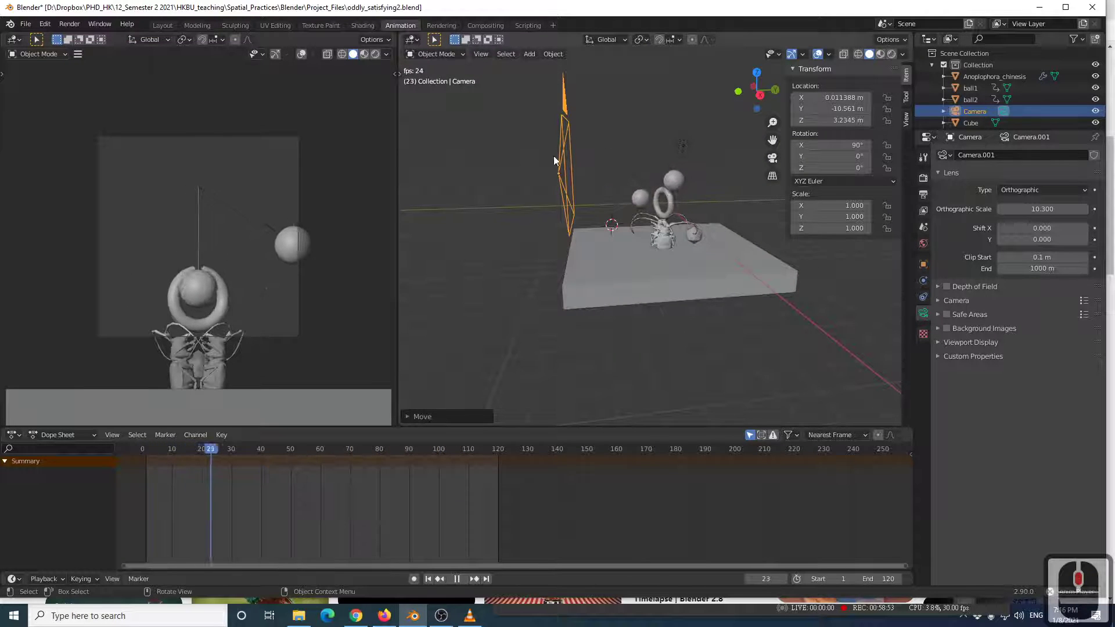
{"action": "middle_click_drag", "start_coordinate": [692, 113], "coordinate": [778, 223]}
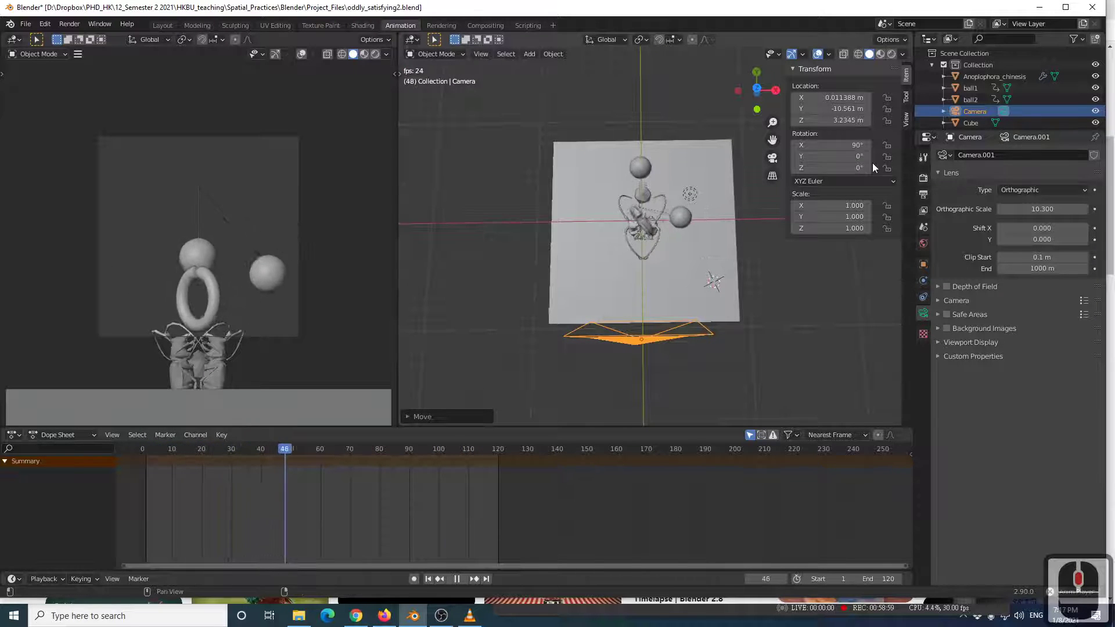
From a side view, set the camera's X rotation to 65.7° and its orthographic scale to 7.5.
{"action": "middle_click_drag", "start_coordinate": [792, 191], "coordinate": [538, 163]}
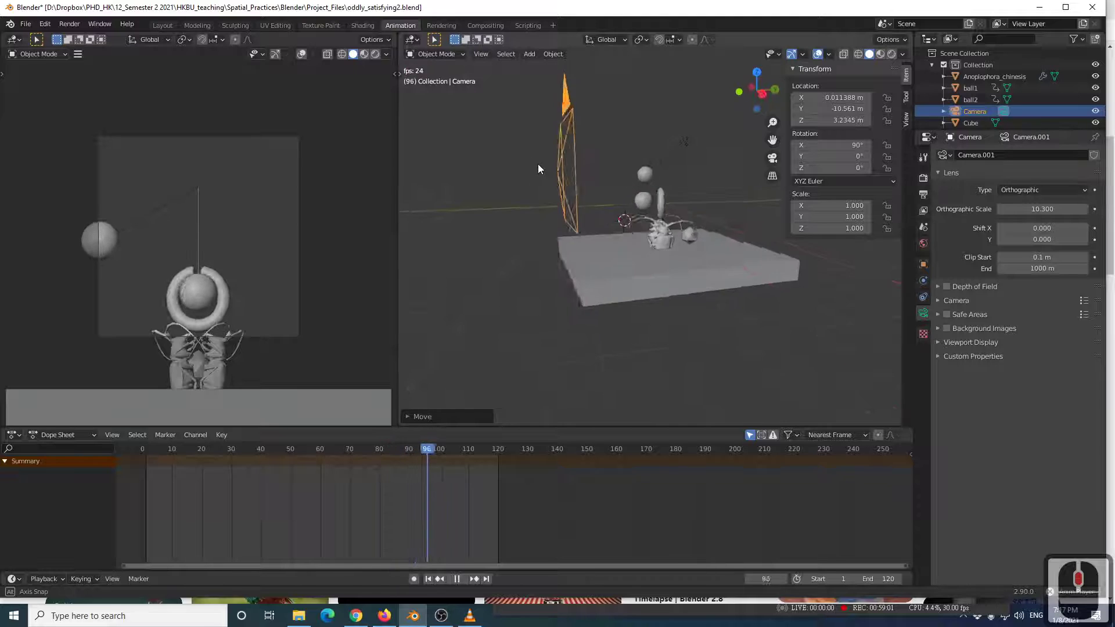
{"action": "left_click", "coordinate": [760, 93]}
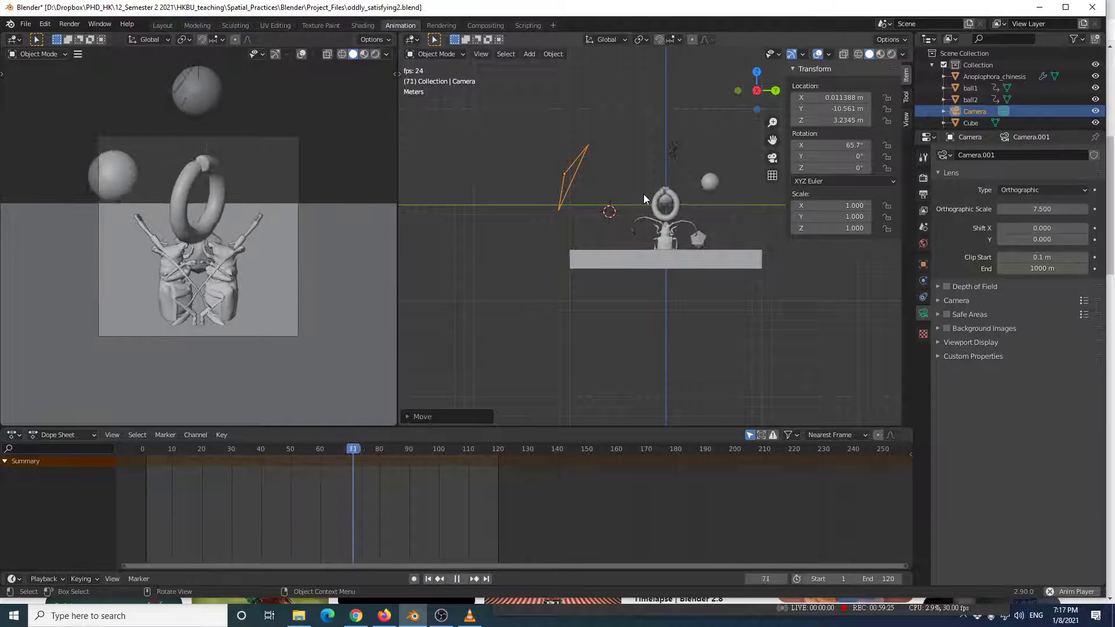
In top view, move the icosphere beside the beetles to about X -2.65 m, Y -0.54 m.
{"action": "left_click", "coordinate": [695, 238]}
{"action": "scroll", "coordinate": [701, 241], "scroll_direction": "up", "scroll_amount": 2}
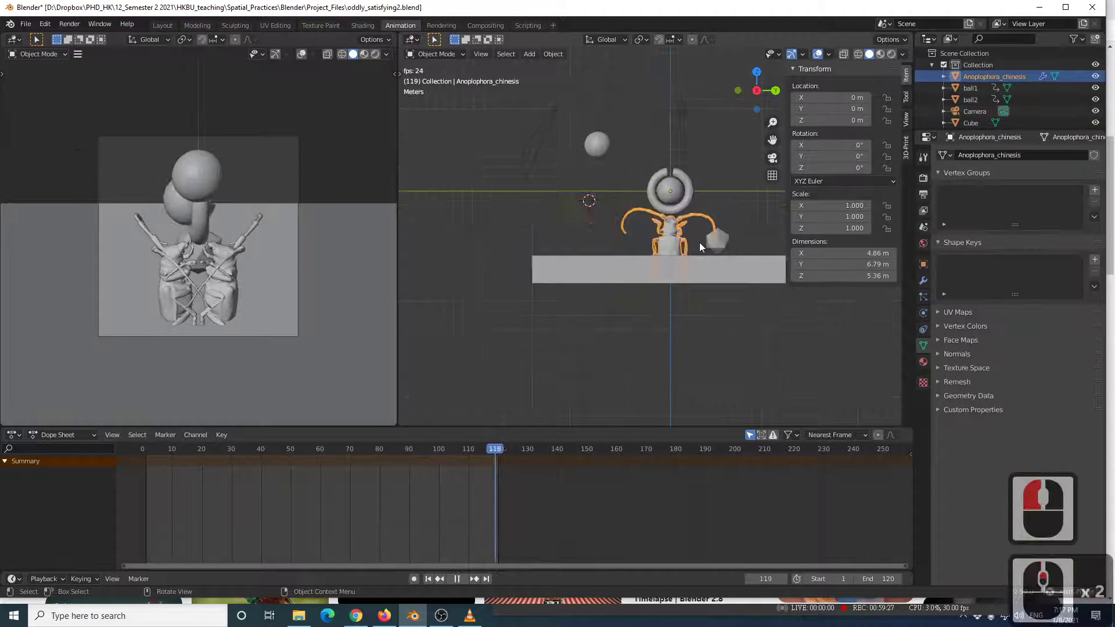
{"action": "left_click", "coordinate": [719, 236]}
{"action": "key", "text": "KP_7"}
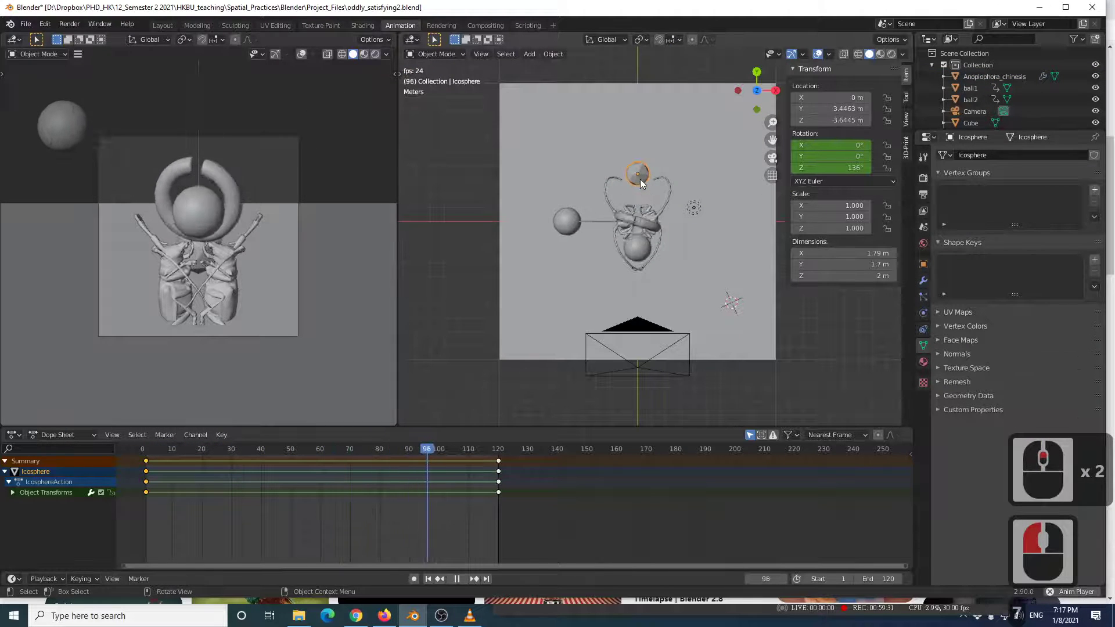
{"action": "key", "text": "g"}
{"action": "left_click", "coordinate": [599, 233]}
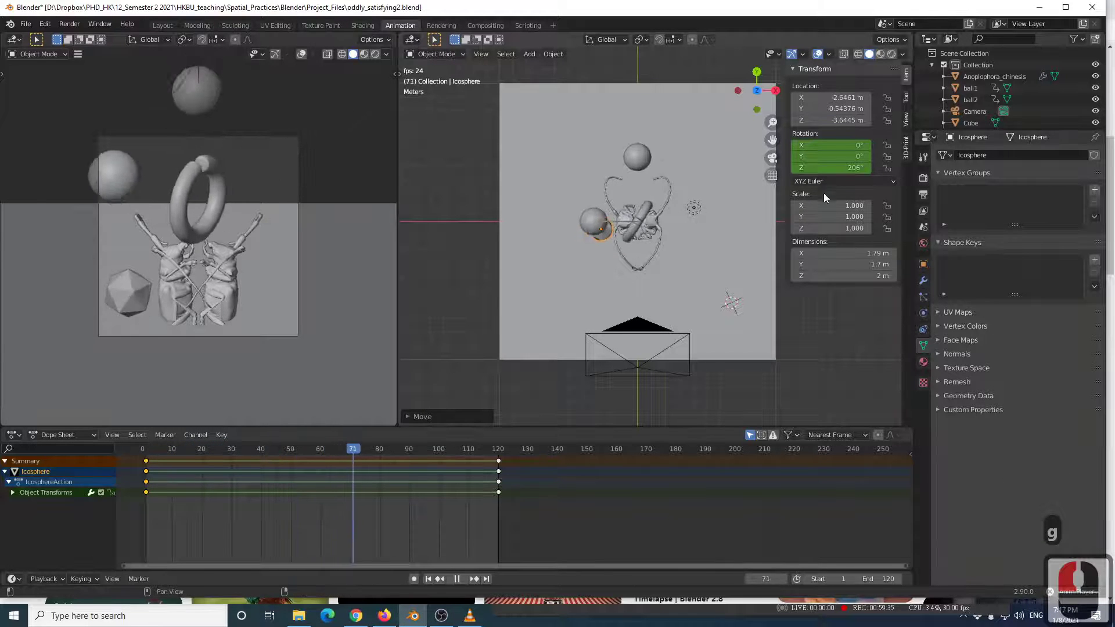
Set the icosphere's scale to 0.5 on all three axes.
{"action": "left_click_drag", "start_coordinate": [826, 206], "coordinate": [825, 227]}
{"action": "type", "text": "0.5"}
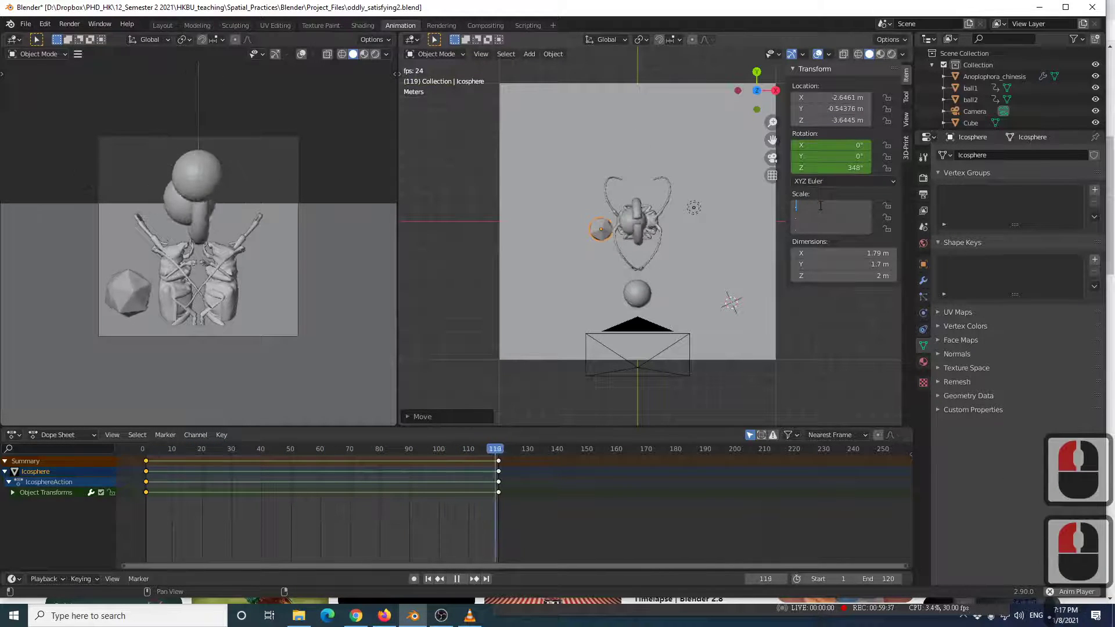
{"action": "key", "text": "Return"}
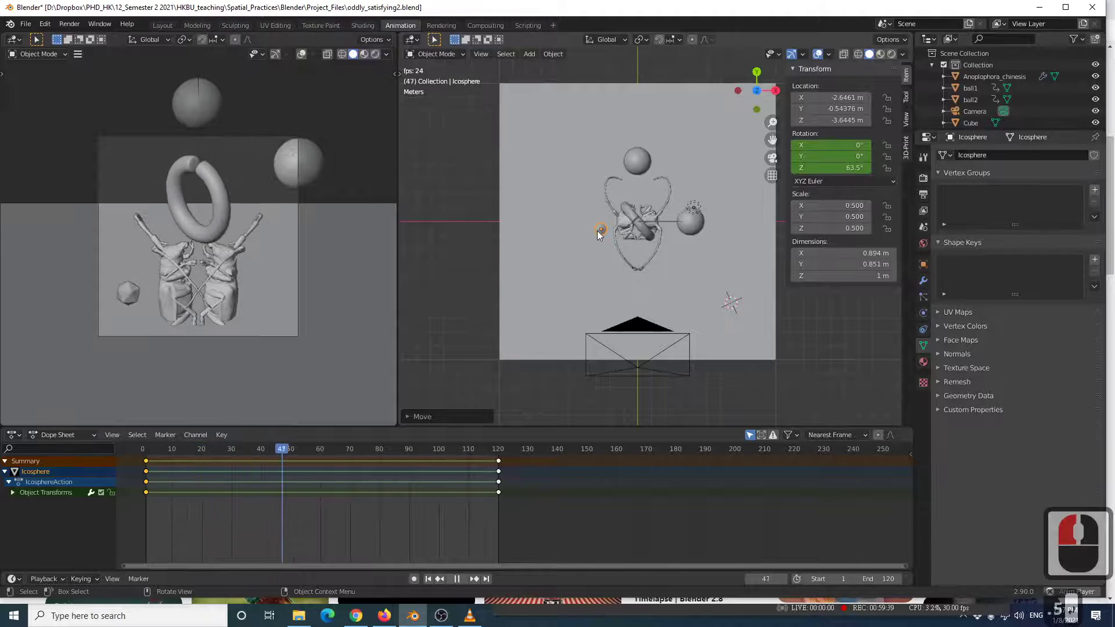
Move the icosphere toward the camera and outward to about X -2.76 m, Y -1.84 m.
{"action": "key", "text": "g"}
{"action": "left_click", "coordinate": [598, 258]}
{"action": "scroll", "coordinate": [583, 301], "scroll_direction": "up", "scroll_amount": 4}
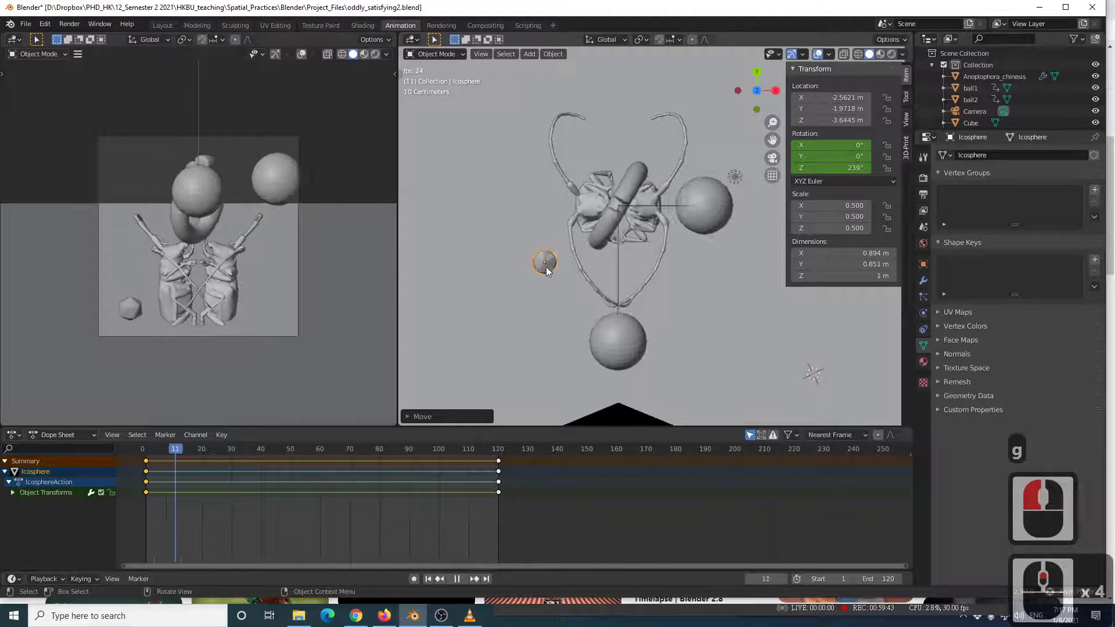
{"action": "key", "text": "g"}
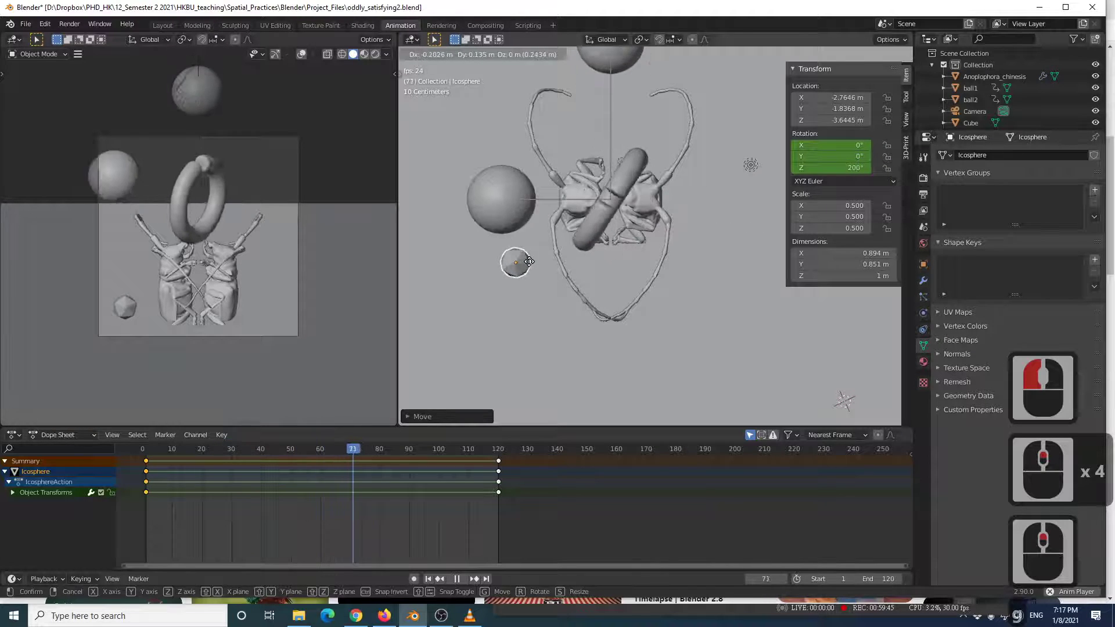
{"action": "left_click", "coordinate": [529, 261]}
Check the icosphere arrangement in the Odly Satisfying reference video in VLC and return to Blender.
{"action": "key", "text": "alt+Tab"}
{"action": "key", "text": "alt+Tab"}
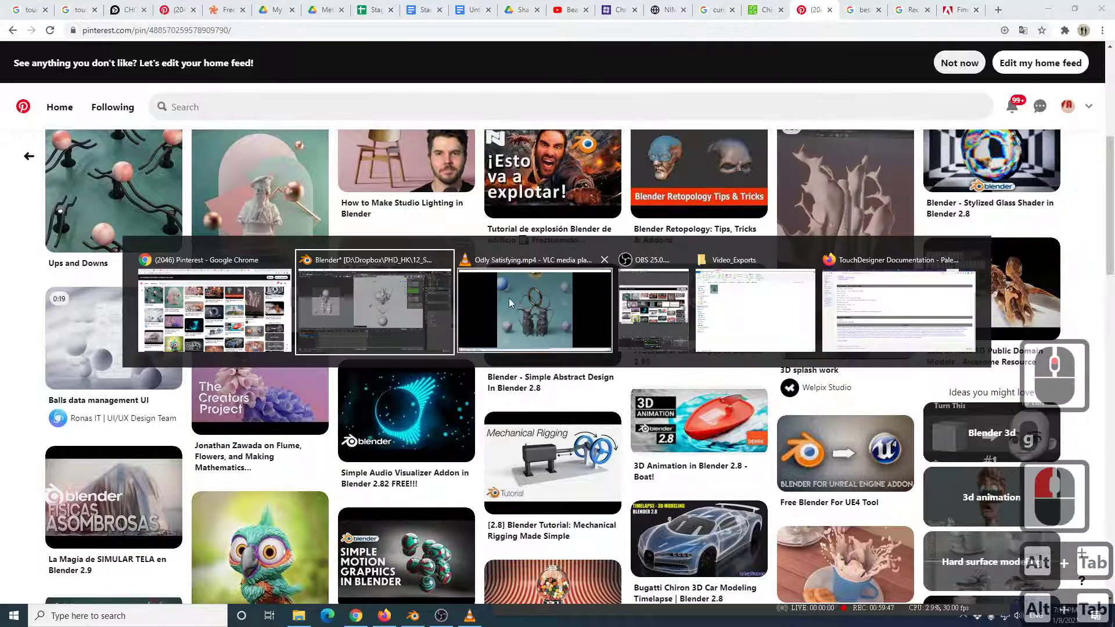
{"action": "left_click", "coordinate": [514, 302], "text": "alt"}
{"action": "key", "text": "alt+Tab"}
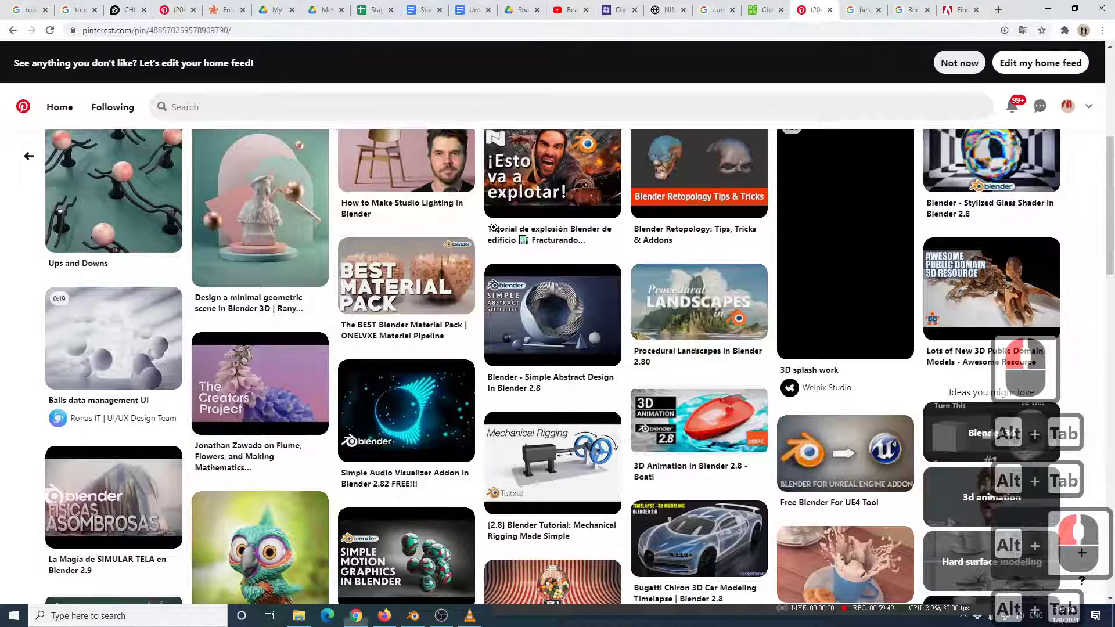
{"action": "key", "text": "alt+Tab"}
{"action": "left_click", "coordinate": [504, 295], "text": "alt"}
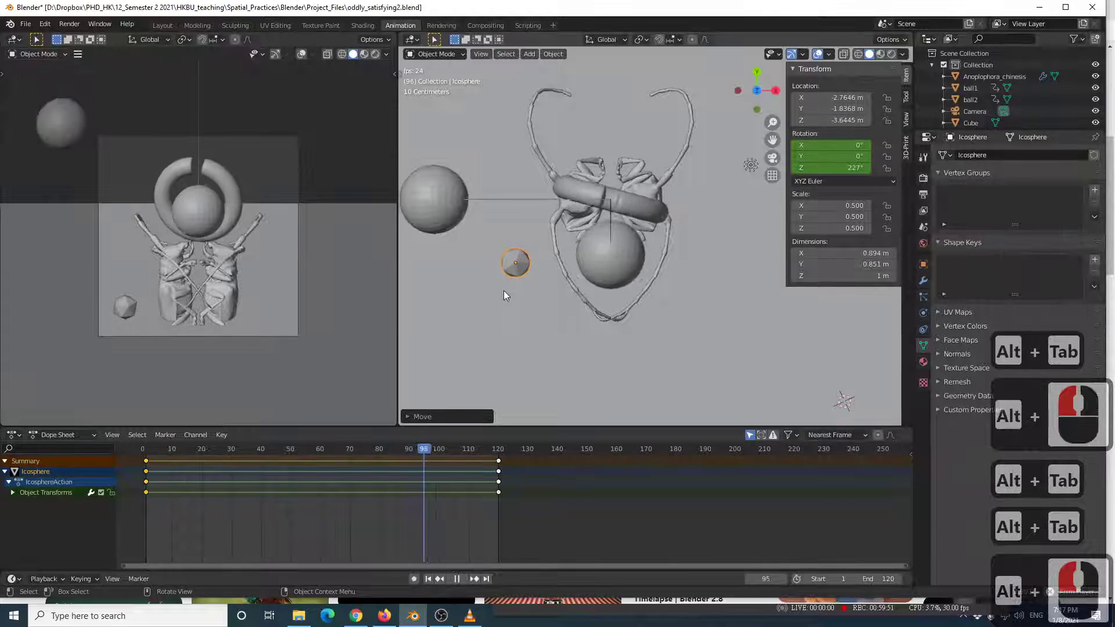
Duplicate the icosphere and move the copy along the X axis to about X 2.72 m, on the beetles' opposite side.
{"action": "left_click", "coordinate": [518, 258], "text": "alt"}
{"action": "key", "text": "shift+d"}
{"action": "left_click", "coordinate": [517, 259]}
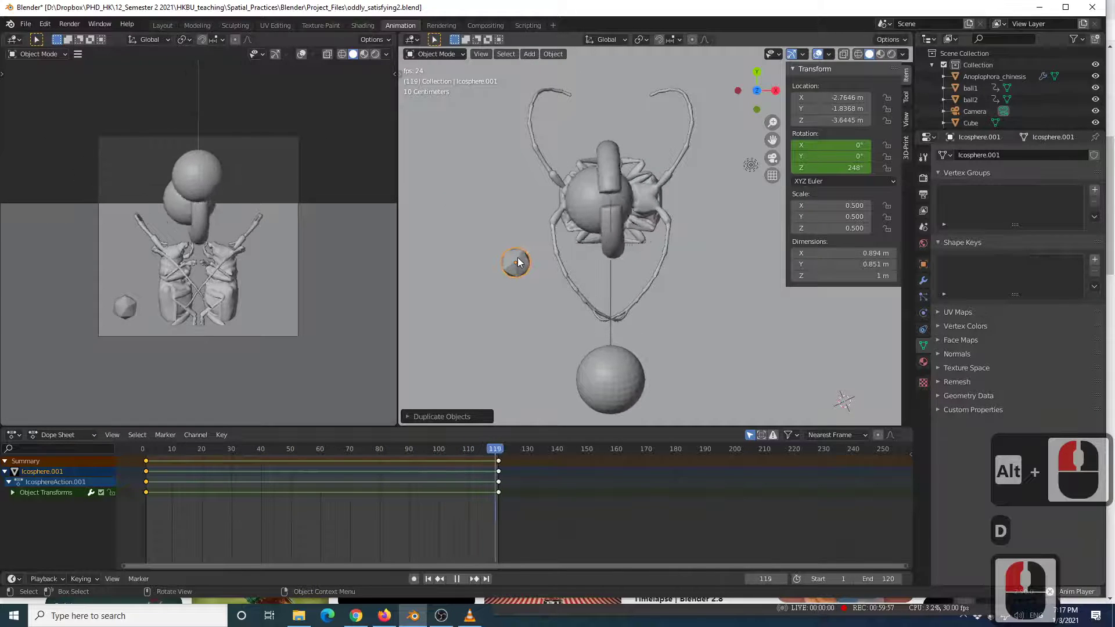
{"action": "key", "text": "g"}
{"action": "key", "text": "x"}
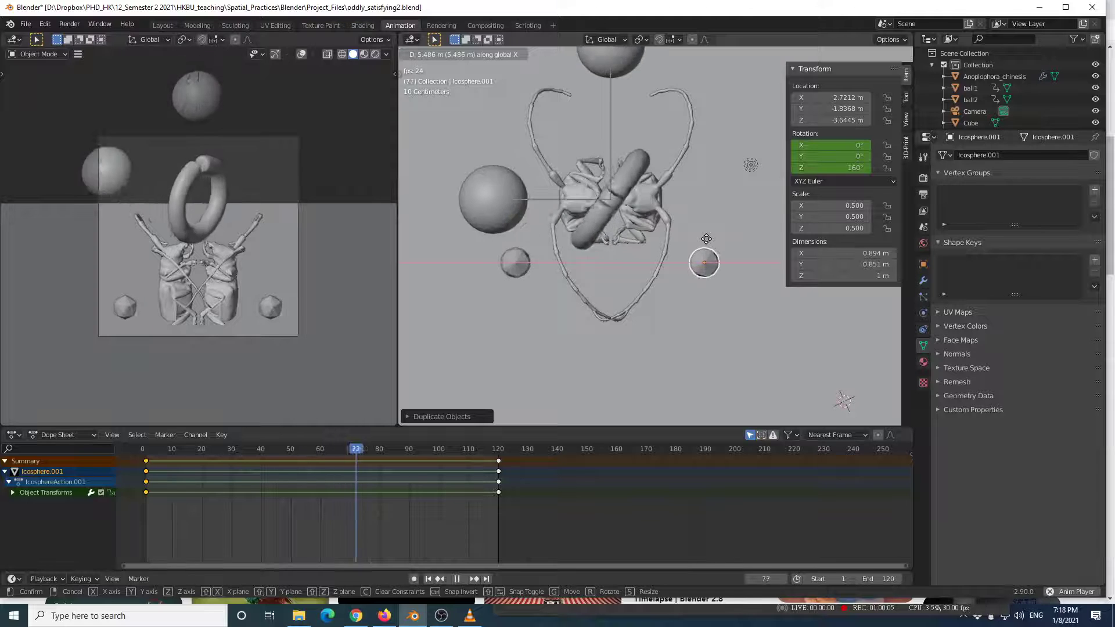
{"action": "left_click", "coordinate": [706, 239]}
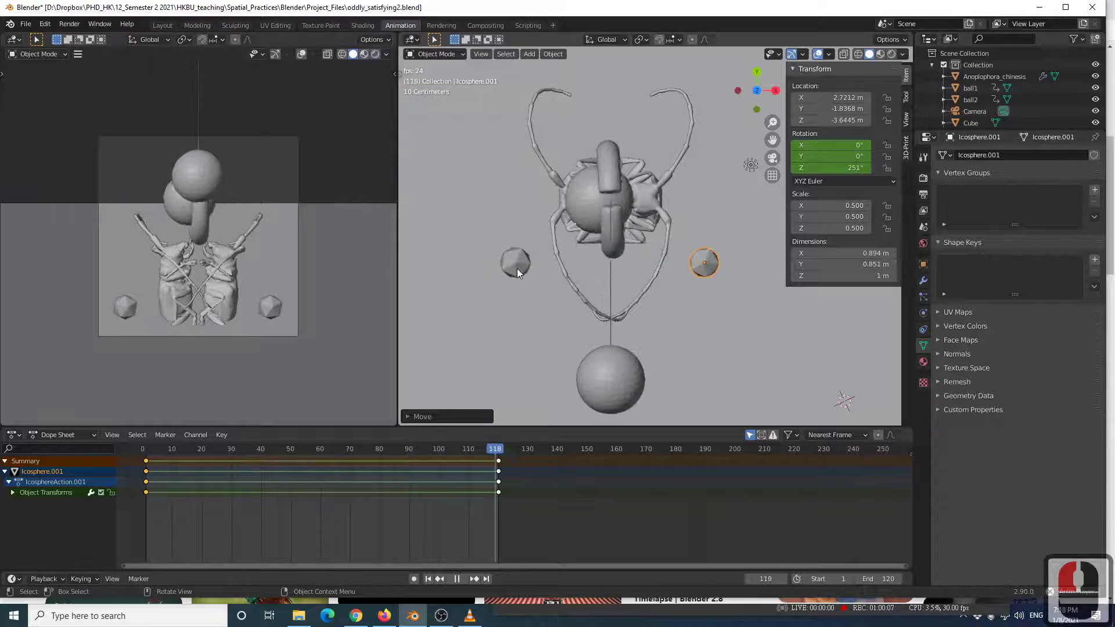
Duplicate both icospheres together and move the copies along the Y axis to about Y 10.26 m, behind the beetles.
{"action": "left_click", "coordinate": [516, 267]}
{"action": "left_click", "coordinate": [699, 260], "text": "shift"}
{"action": "middle_click_drag", "start_coordinate": [696, 253], "coordinate": [623, 261], "text": "shift"}
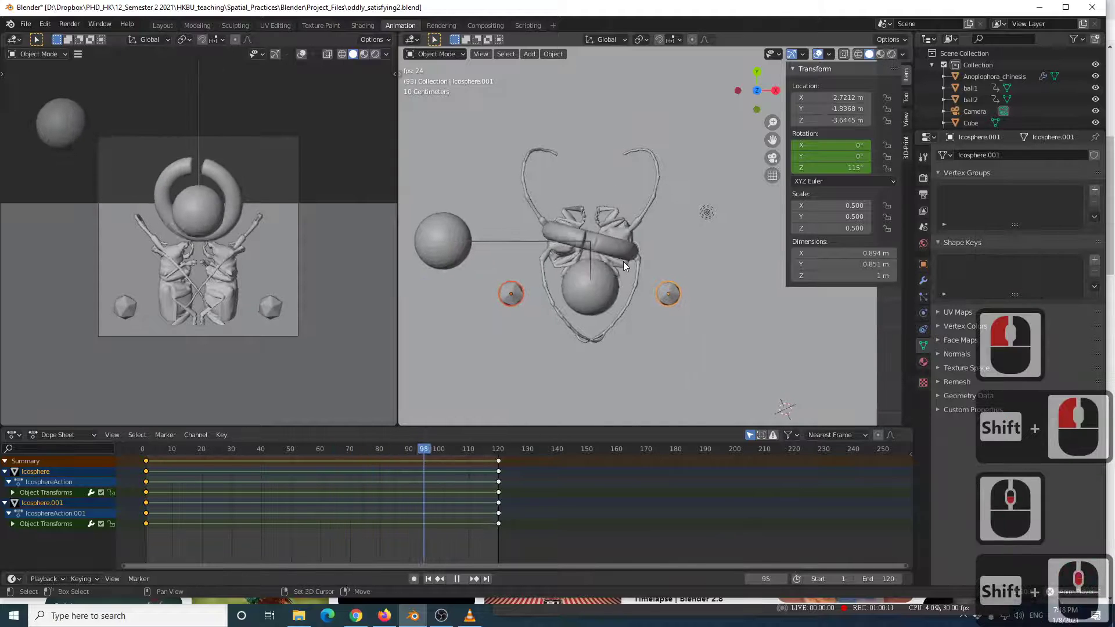
{"action": "key", "text": "shift+d"}
{"action": "left_click", "coordinate": [623, 262]}
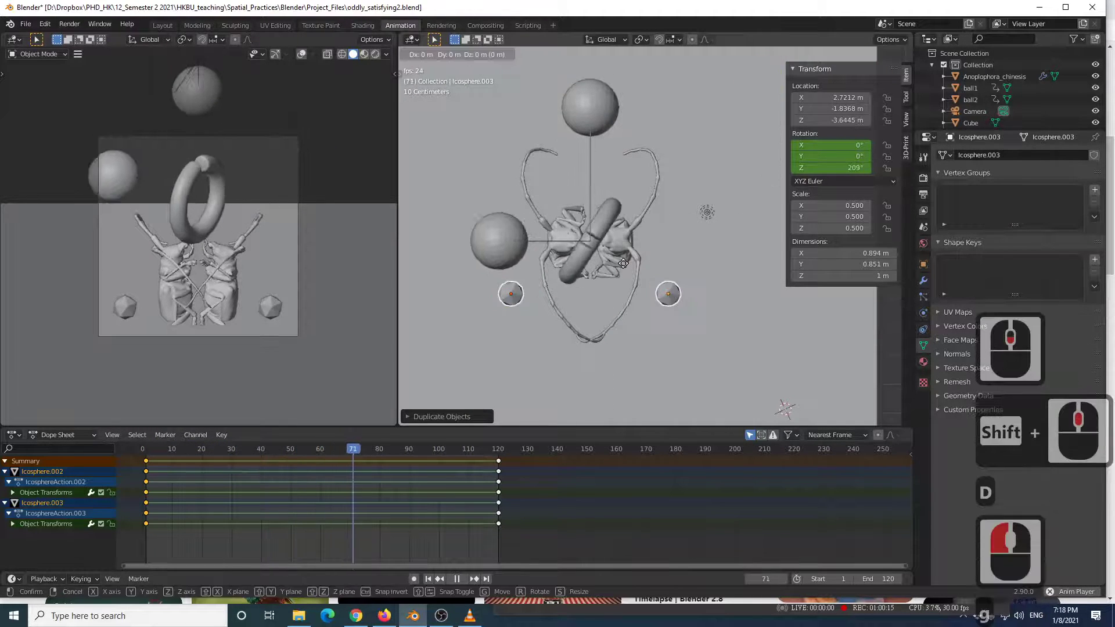
{"action": "key", "text": "g"}
{"action": "key", "text": "y"}
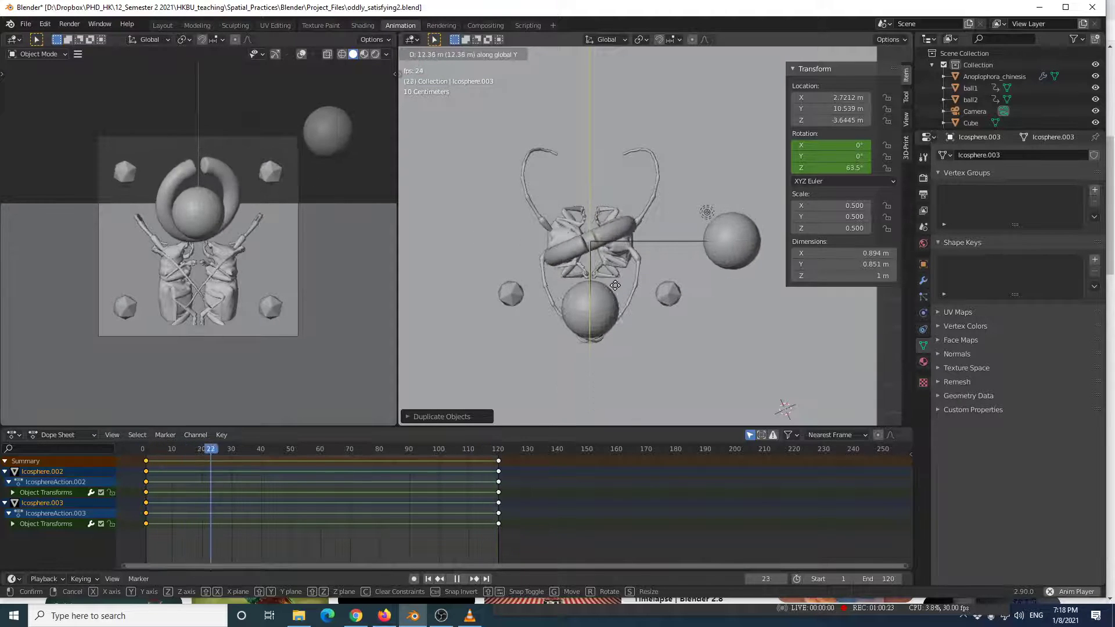
{"action": "left_click", "coordinate": [614, 294]}
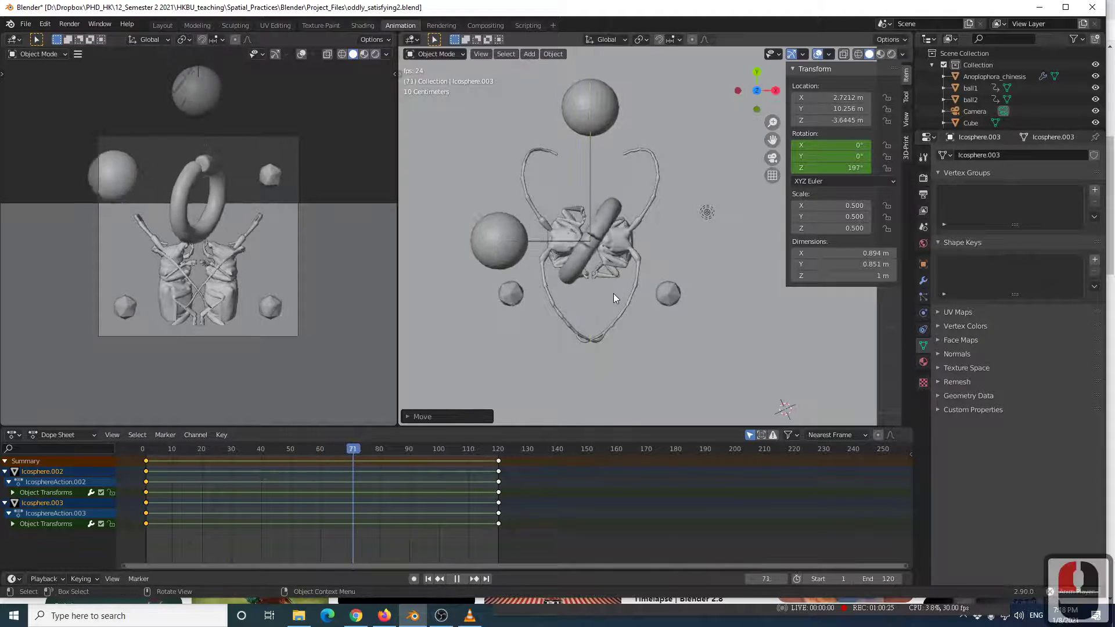
Stretch the floor cube along the Y axis to a Y scale of about 21.23 so it fills the camera's background.
{"action": "key", "text": "KP_0"}
{"action": "left_click", "coordinate": [527, 194]}
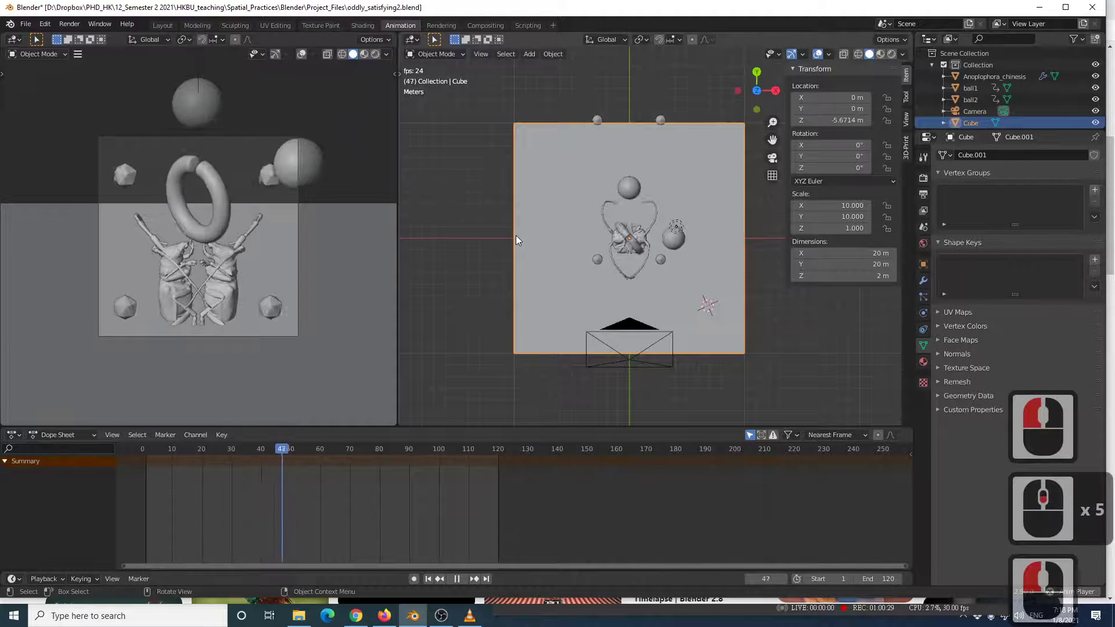
{"action": "key", "text": "s"}
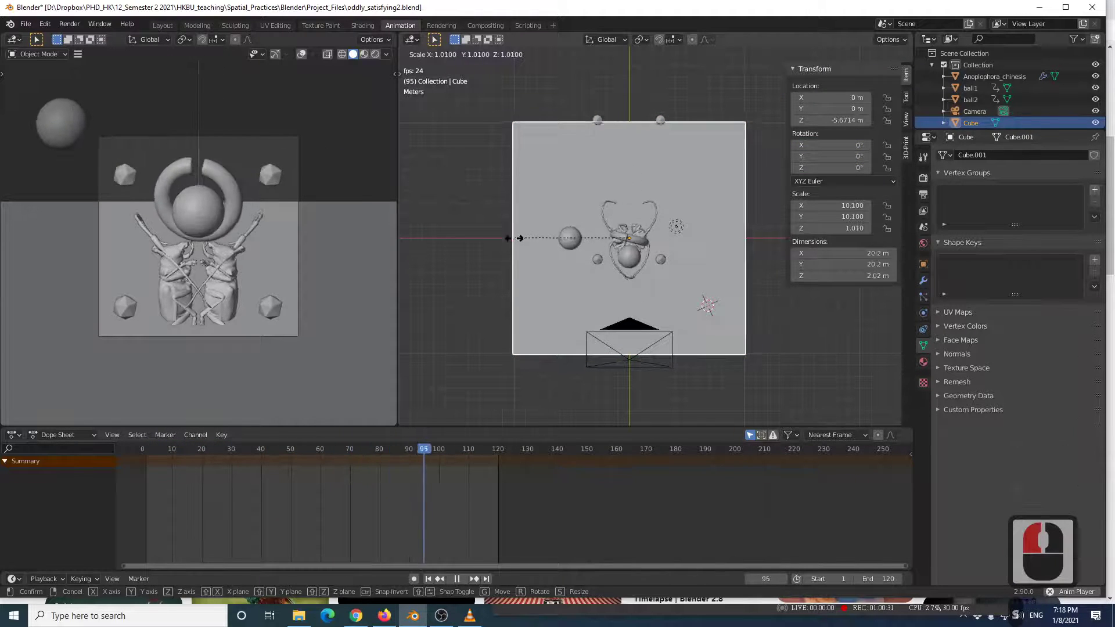
{"action": "key", "text": "y"}
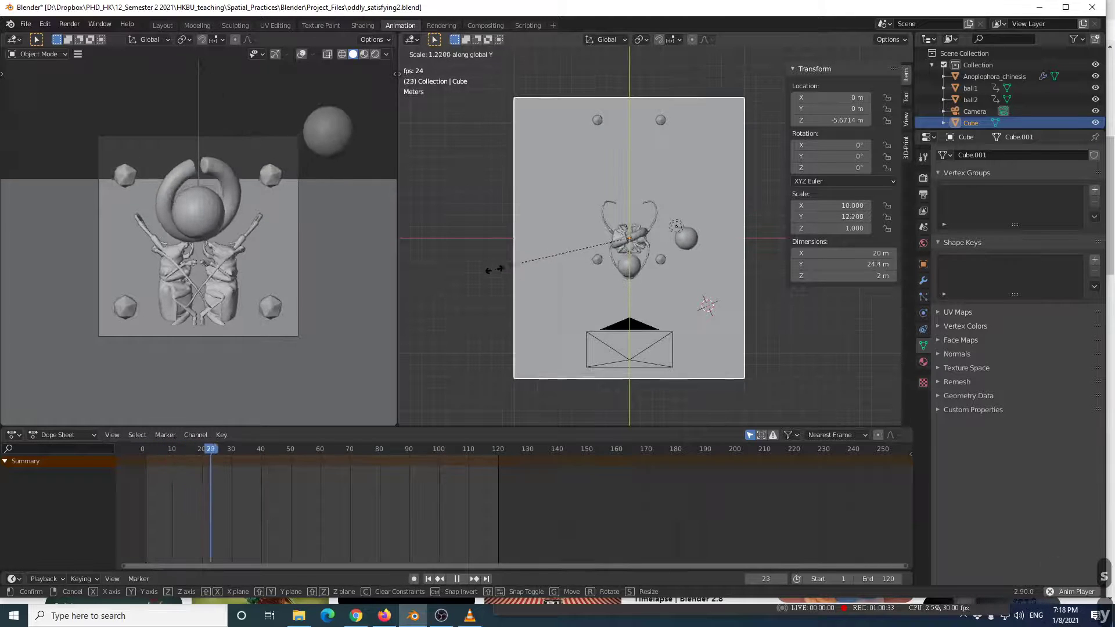
{"action": "left_click", "coordinate": [452, 402]}
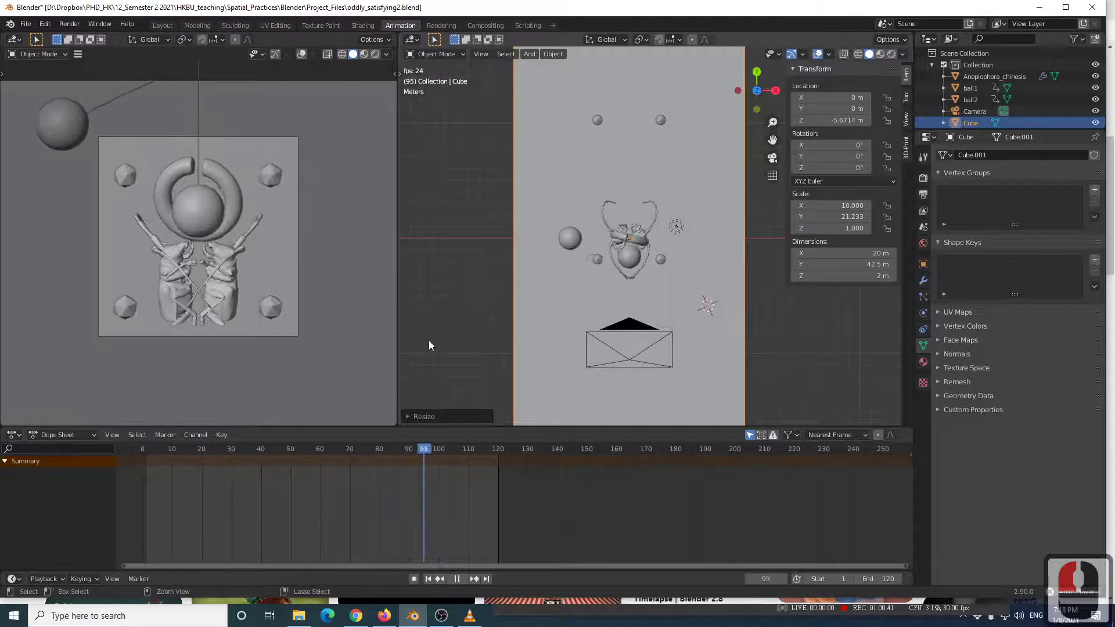
Save the project, switch the camera view to rendered shading, and inspect the scene from an angled perspective.
{"action": "key", "text": "ctrl+s"}
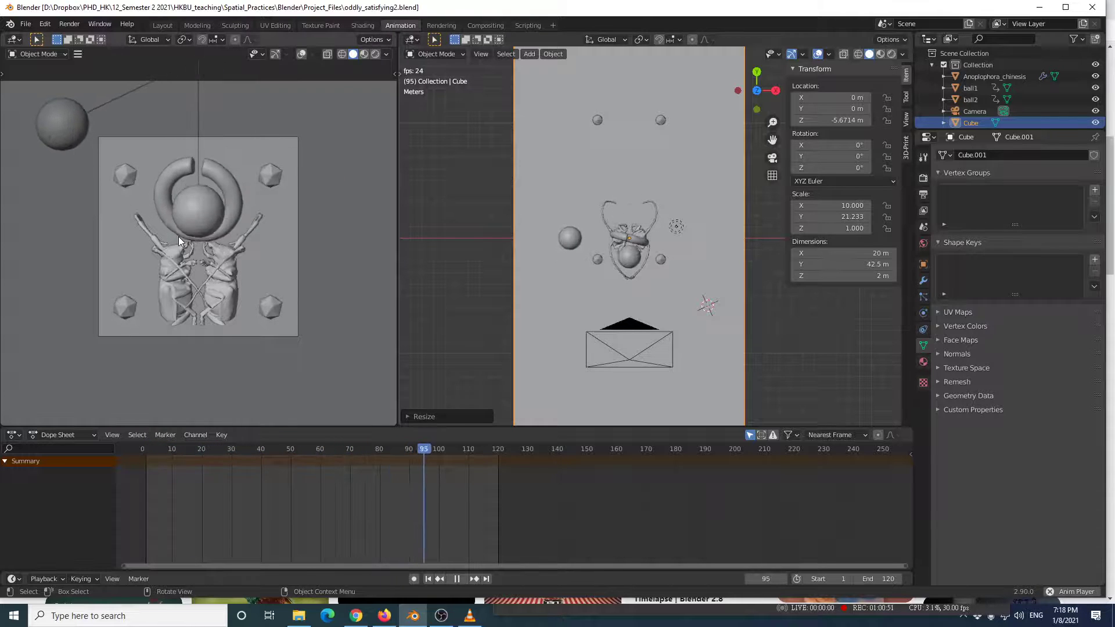
{"action": "key", "text": "z"}
{"action": "left_click", "coordinate": [203, 136]}
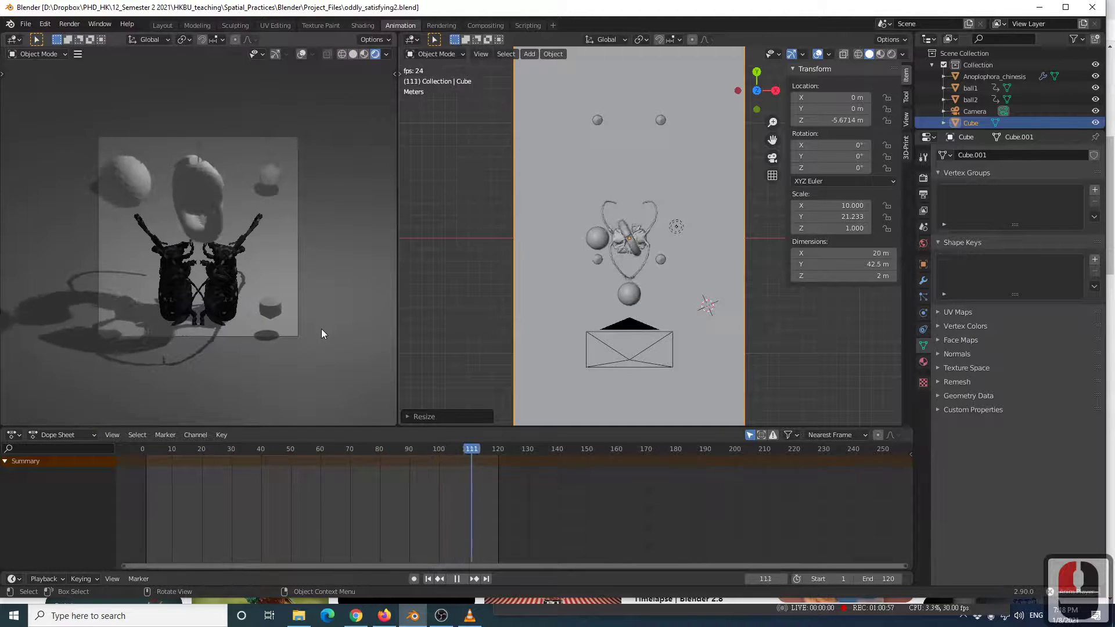
{"action": "scroll", "coordinate": [654, 300], "scroll_direction": "down", "scroll_amount": 2}
{"action": "middle_click_drag", "start_coordinate": [653, 300], "coordinate": [600, 233]}
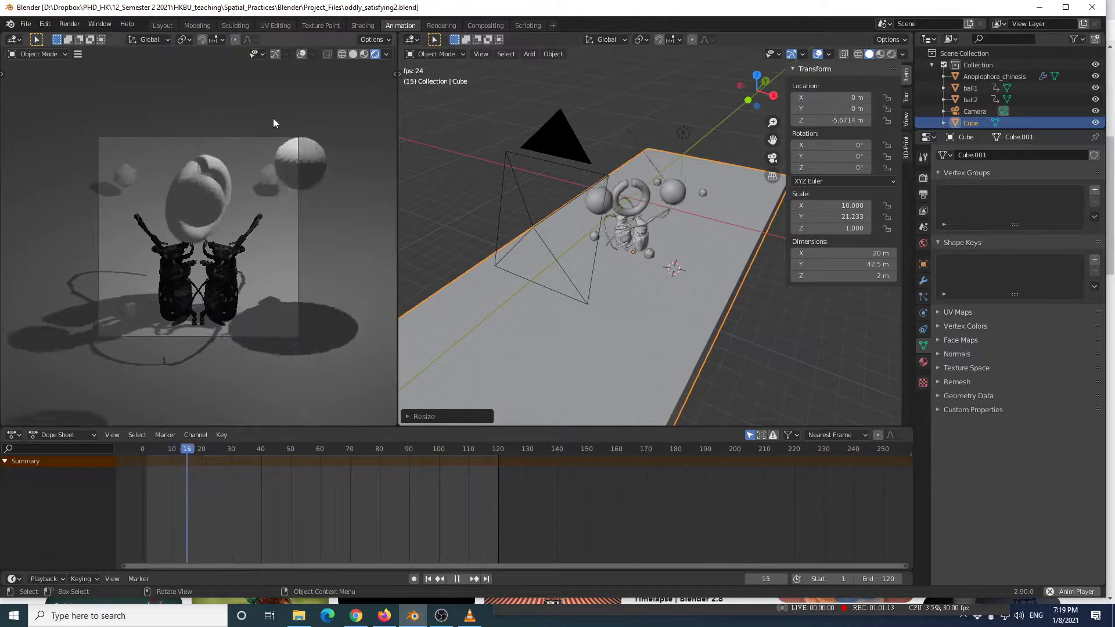
Switch to VLC, pause the Odly Satisfying video to examine its composition and lighting, and switch back to Blender.
{"action": "key", "text": "alt+Tab"}
{"action": "key", "text": "alt+Tab"}
{"action": "left_click", "coordinate": [508, 294]}
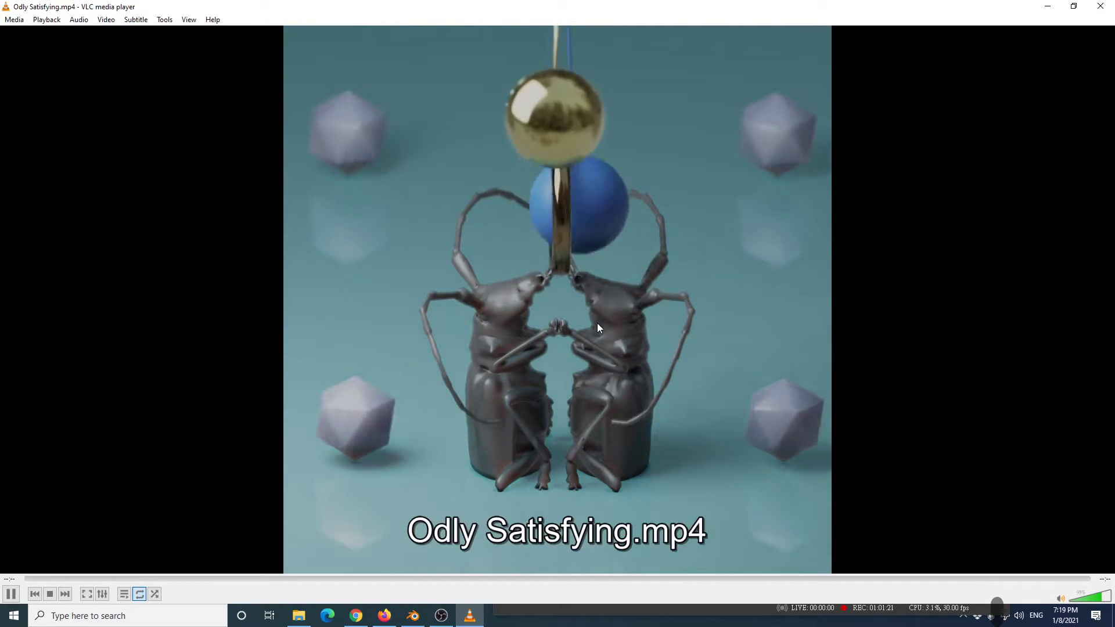
{"action": "left_click", "coordinate": [556, 355]}
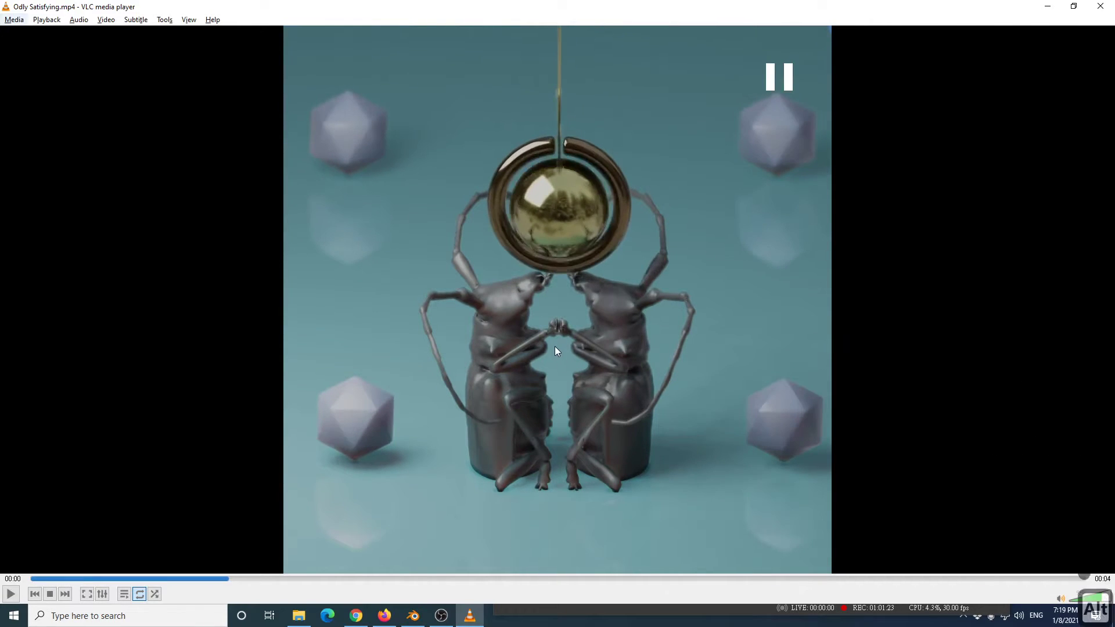
{"action": "key", "text": "alt+Tab"}
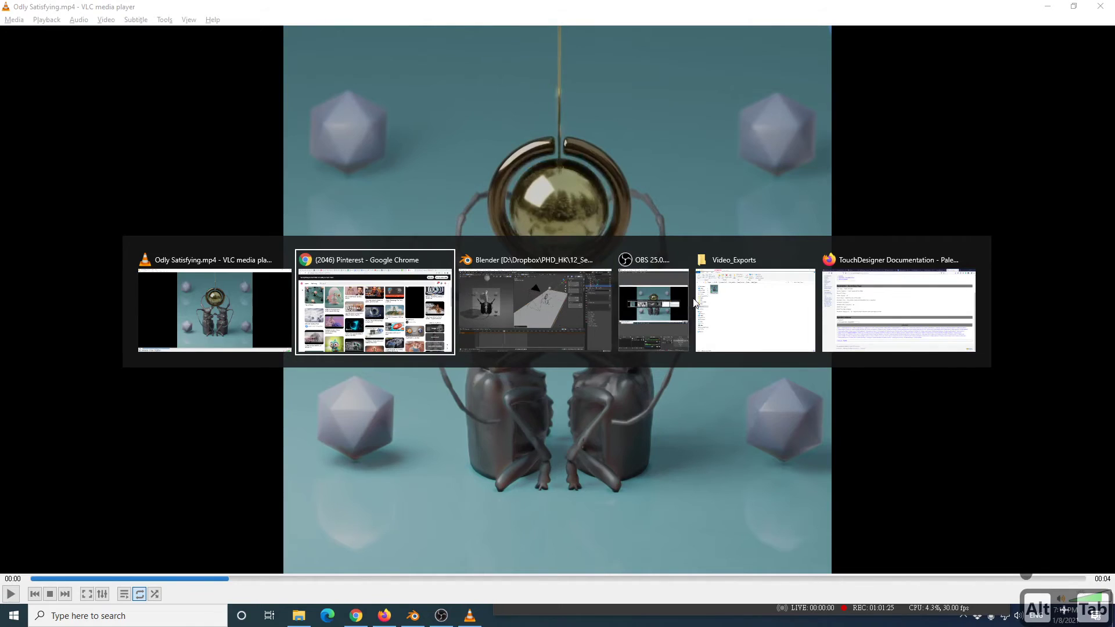